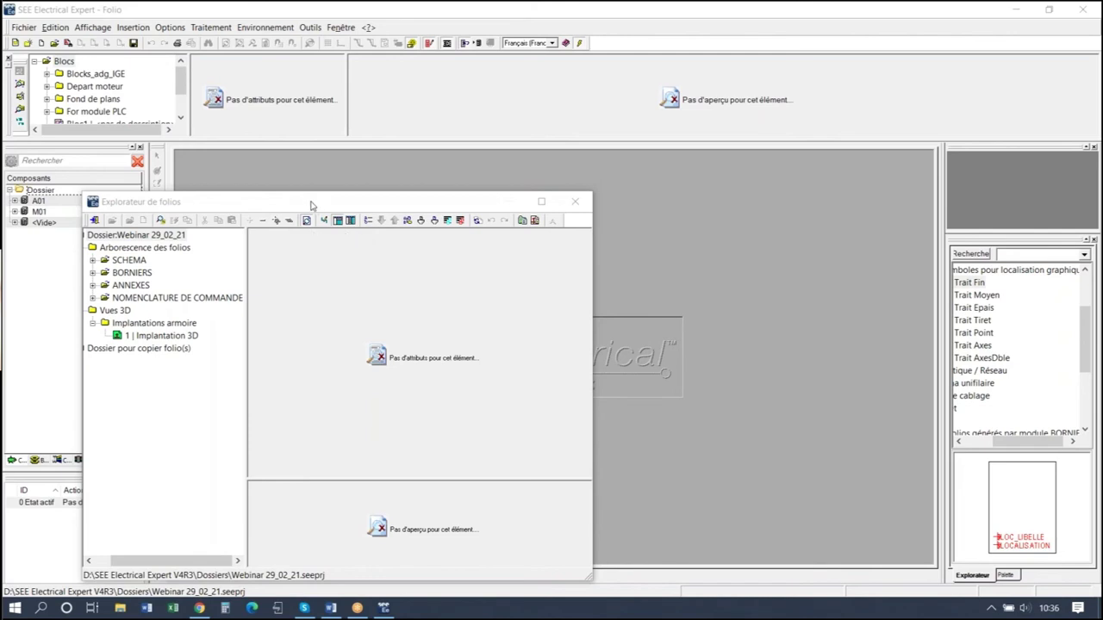
# Open the folio 4 Puissance from the SCHEMA group of the Webinar 29_02_21 project.
pyautogui.moveTo(311, 201); pyautogui.dragTo(307, 112)
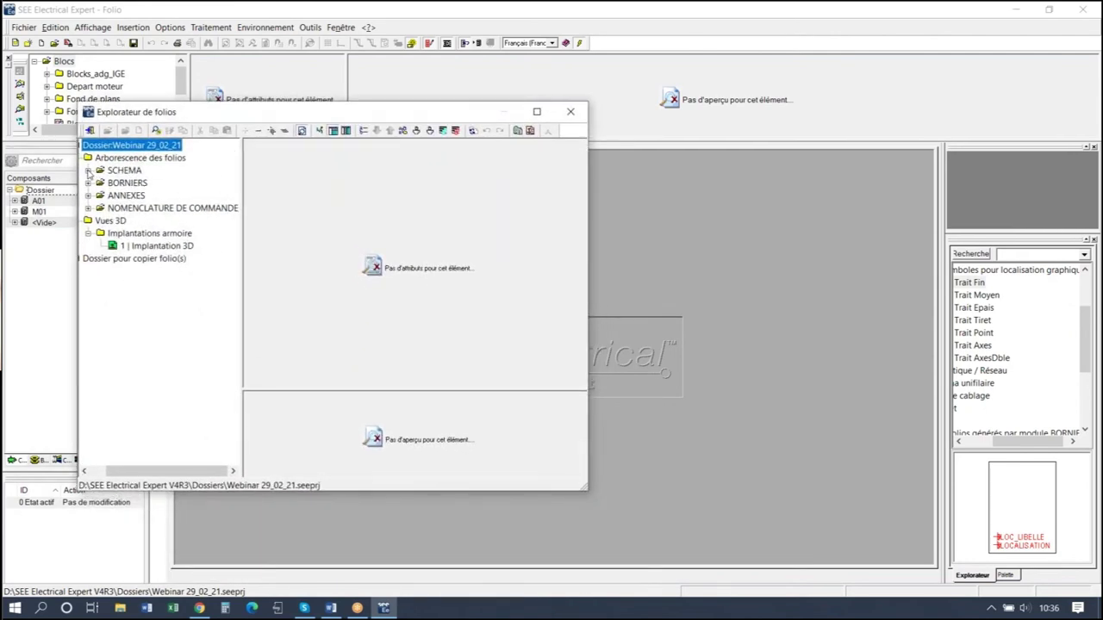
pyautogui.click(87, 171)
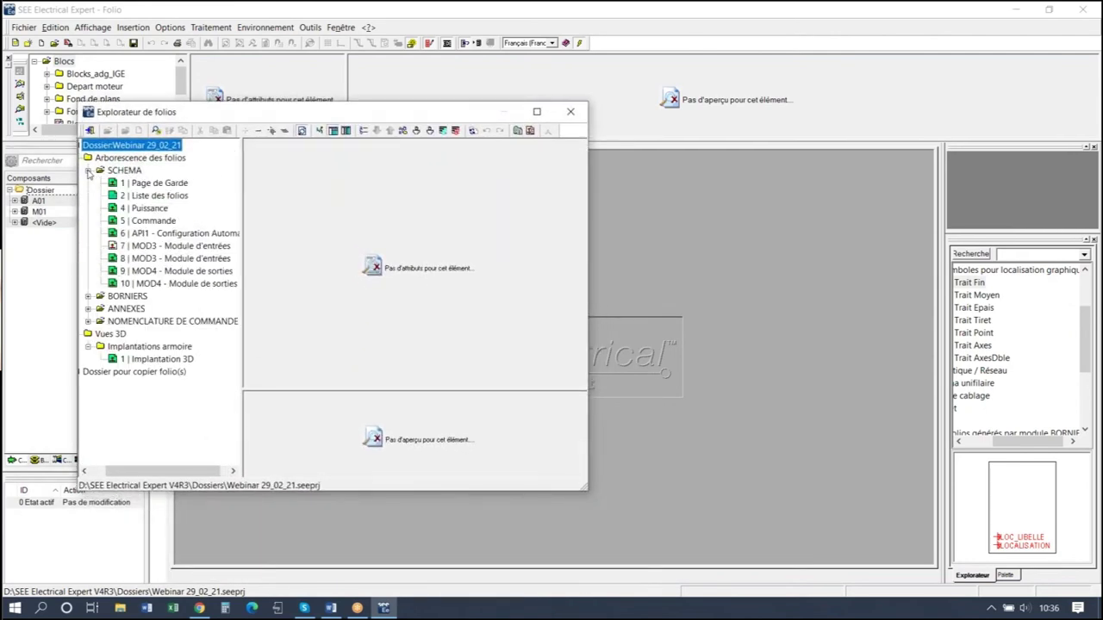
pyautogui.click(148, 210)
pyautogui.doubleClick(147, 209)
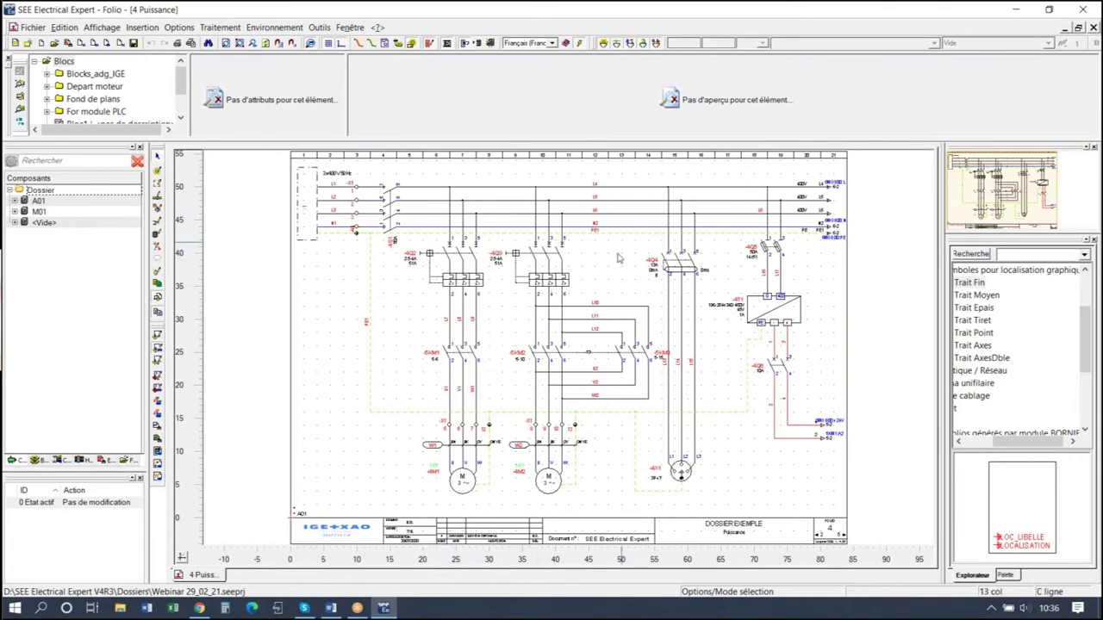
# Look through the following folios, 5 Commande, 6 API1 - Configuration Automate and 7 MOD3 - Module d'entrées, and return to folio 6.
pyautogui.click(120, 45)
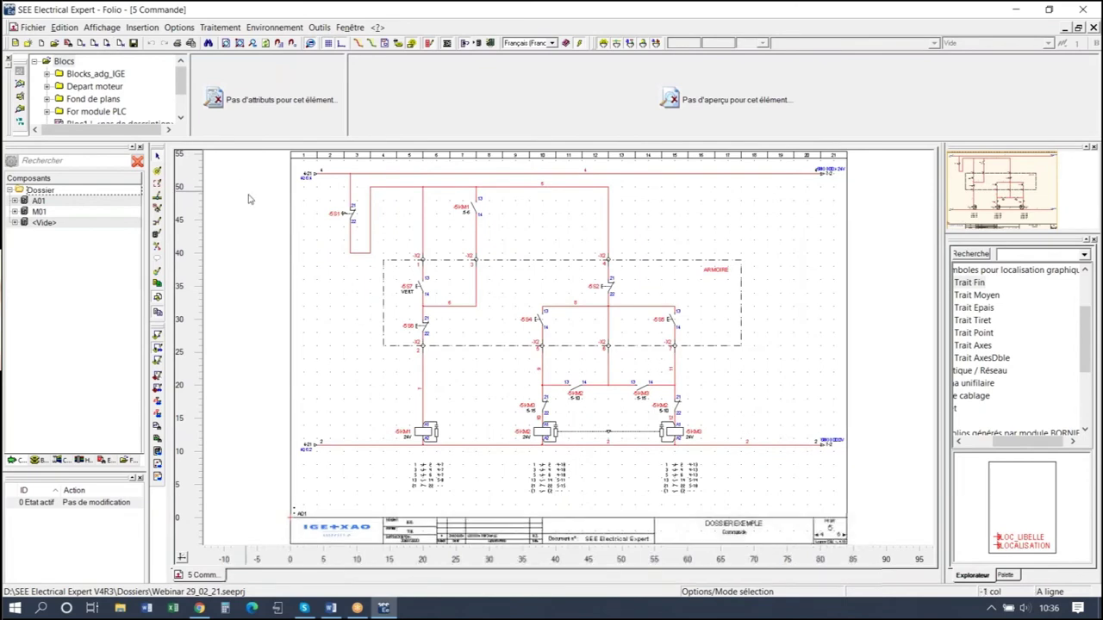
pyautogui.click(108, 45)
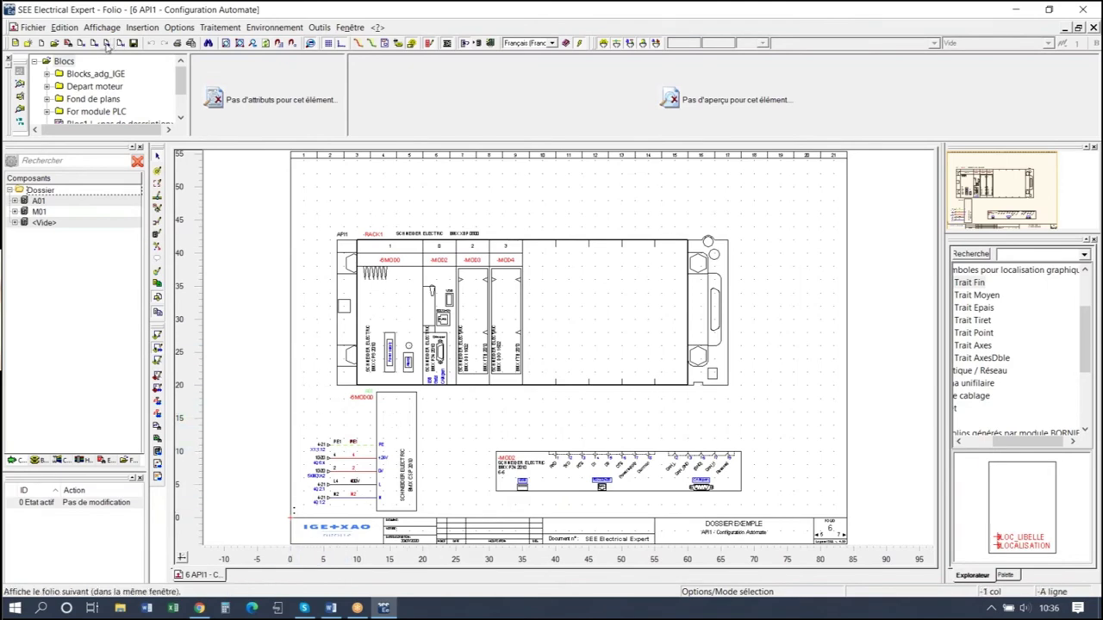
pyautogui.click(107, 45)
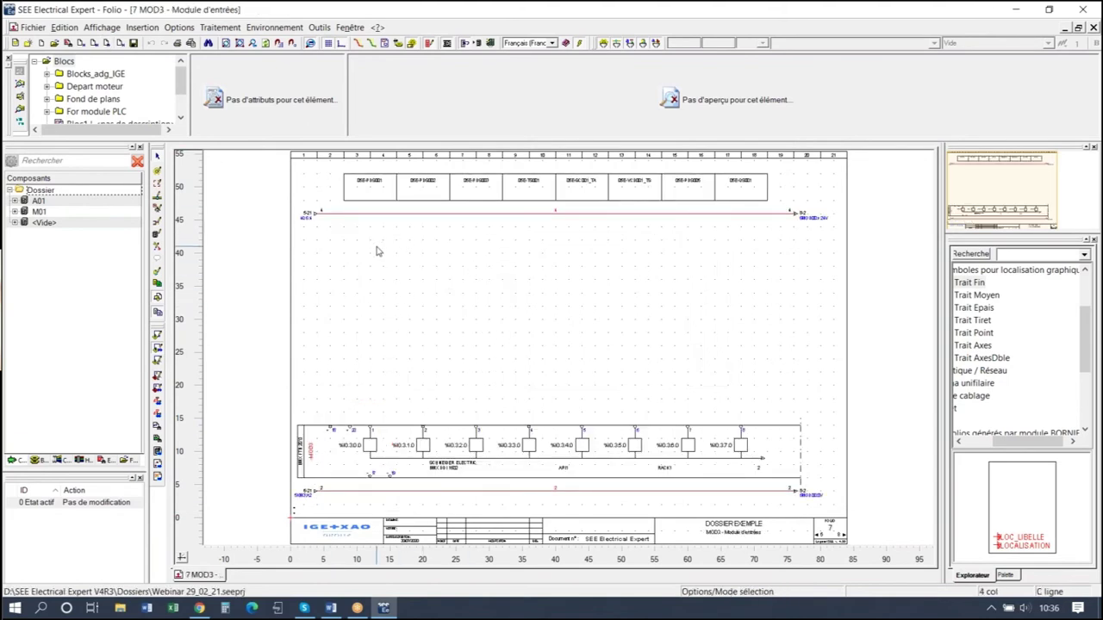
pyautogui.click(93, 44)
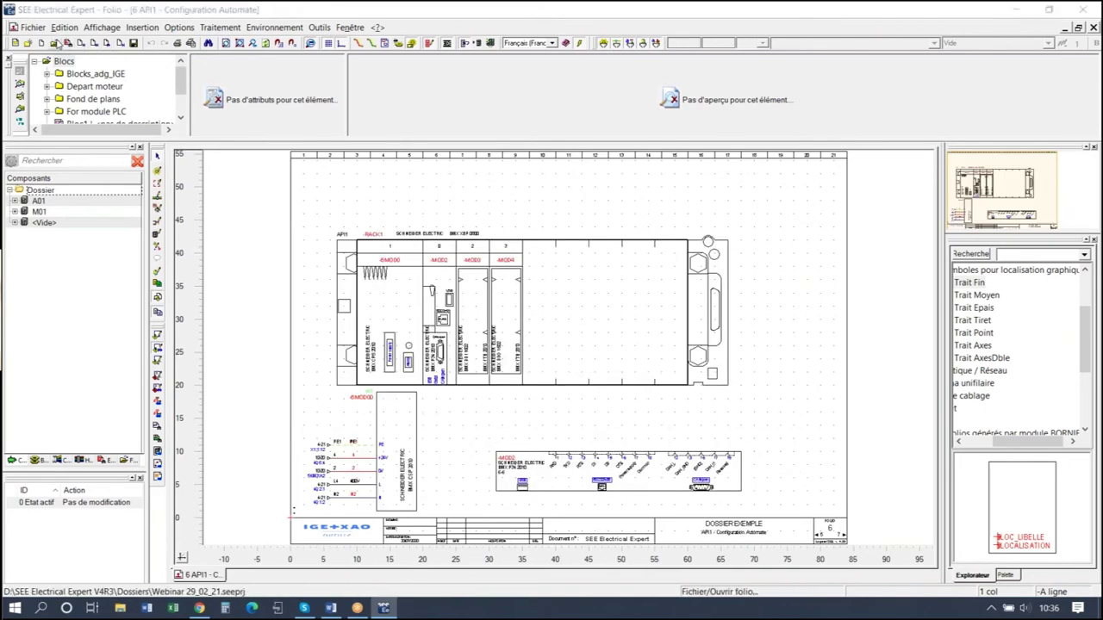
# Open the 1 Implantation 3D view from the project's Implantations armoire group.
pyautogui.click(57, 43)
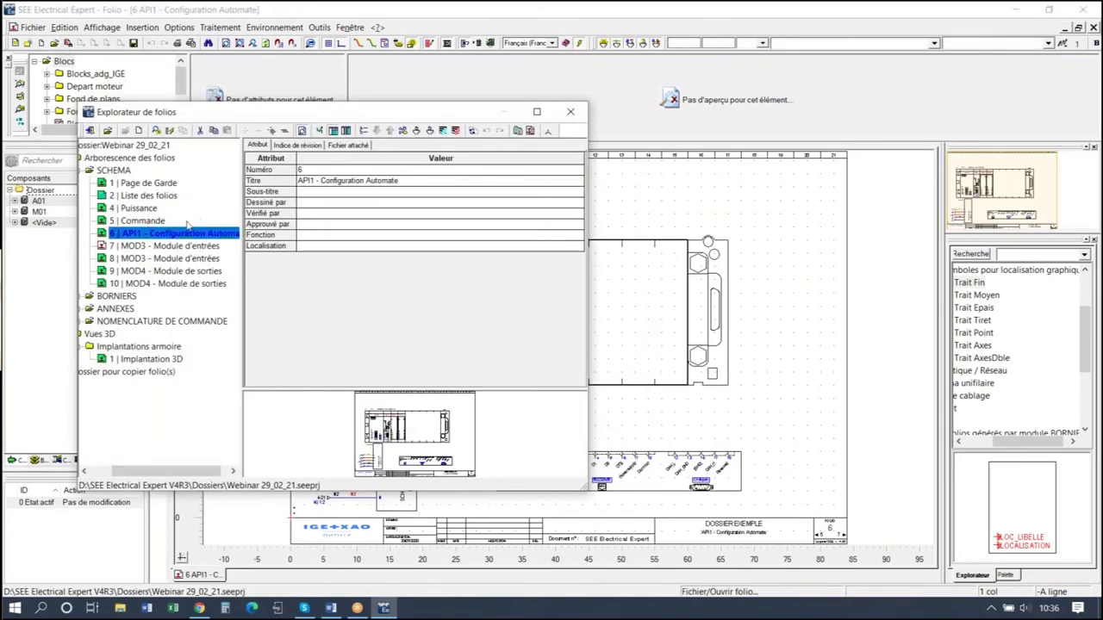
pyautogui.click(144, 360)
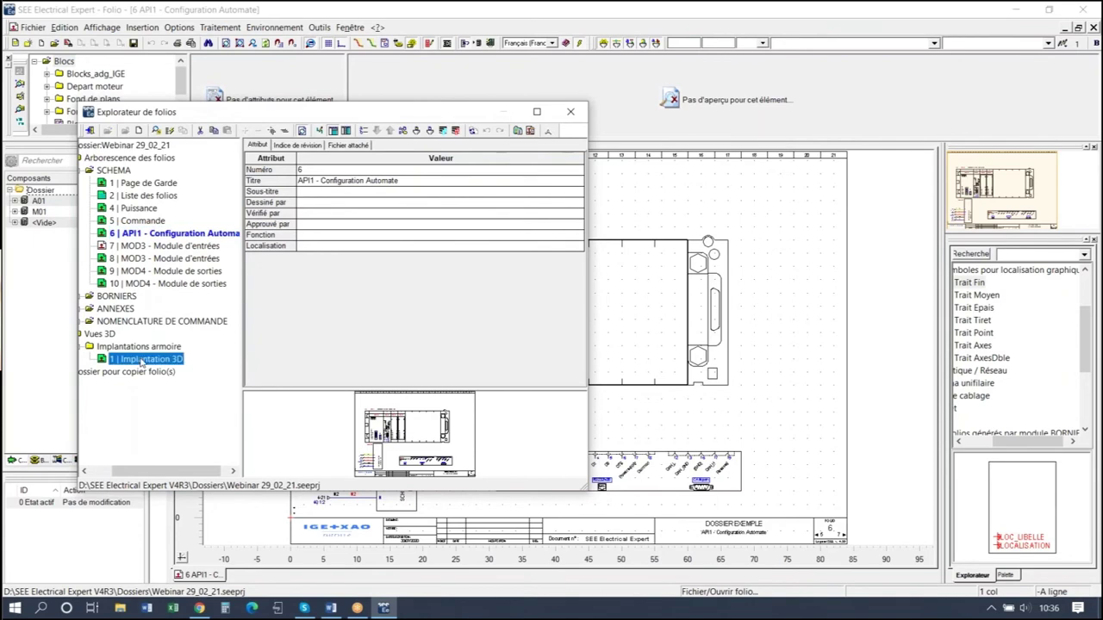
pyautogui.doubleClick(144, 359)
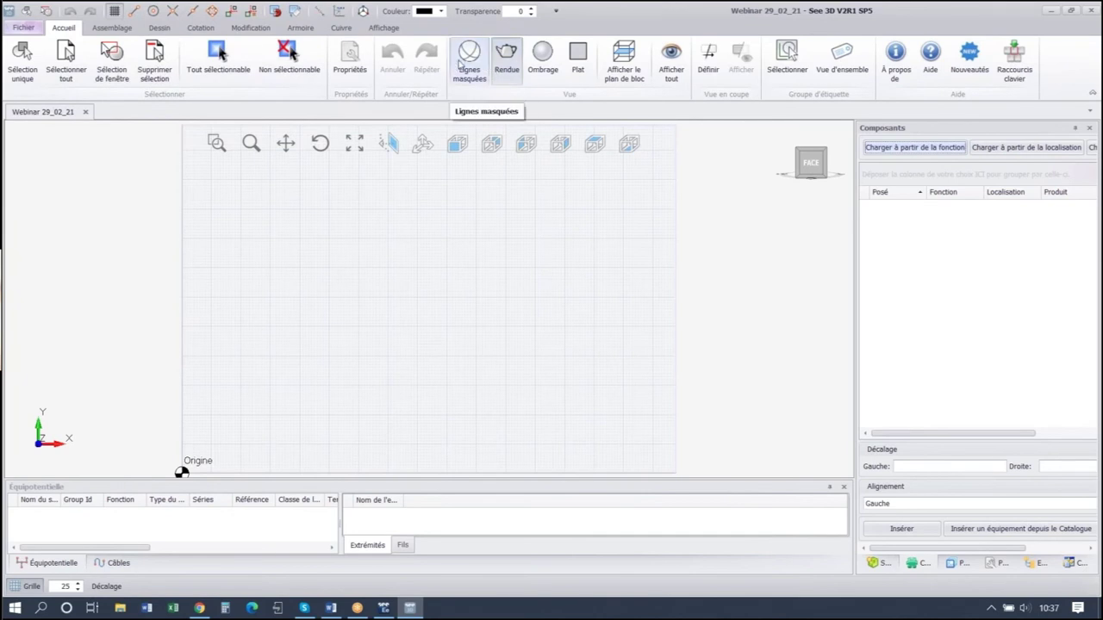
pyautogui.click(508, 58)
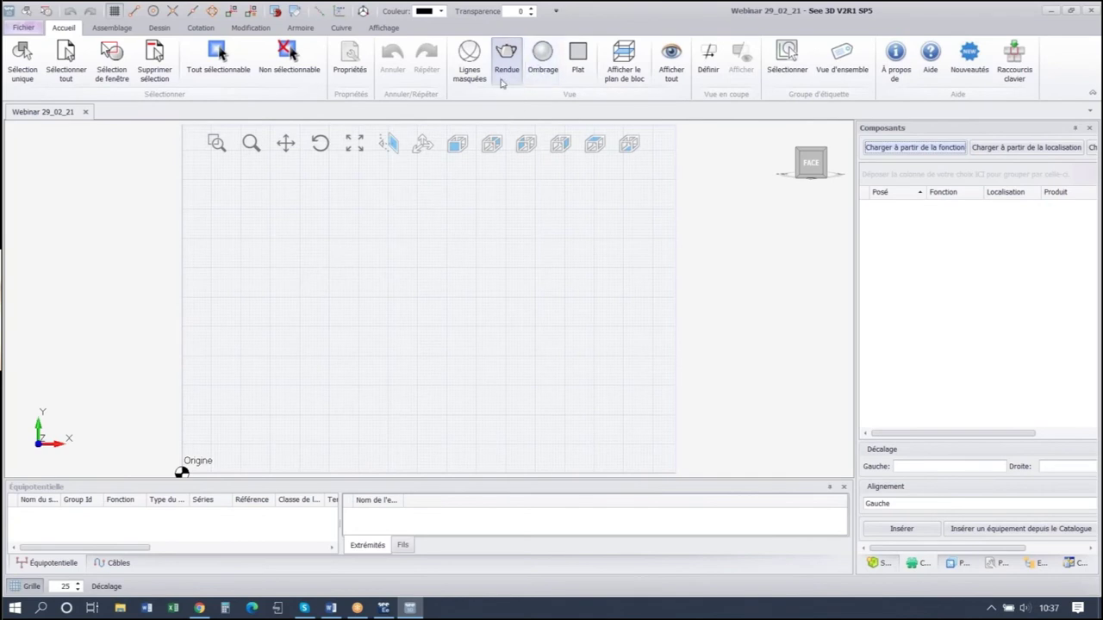
pyautogui.click(158, 28)
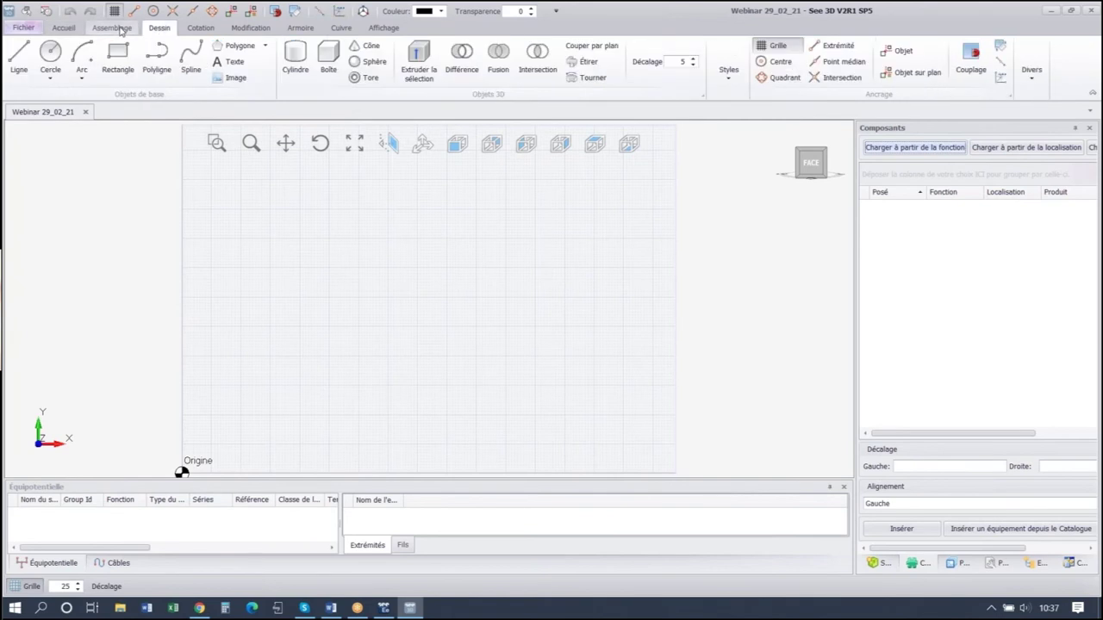
pyautogui.click(121, 30)
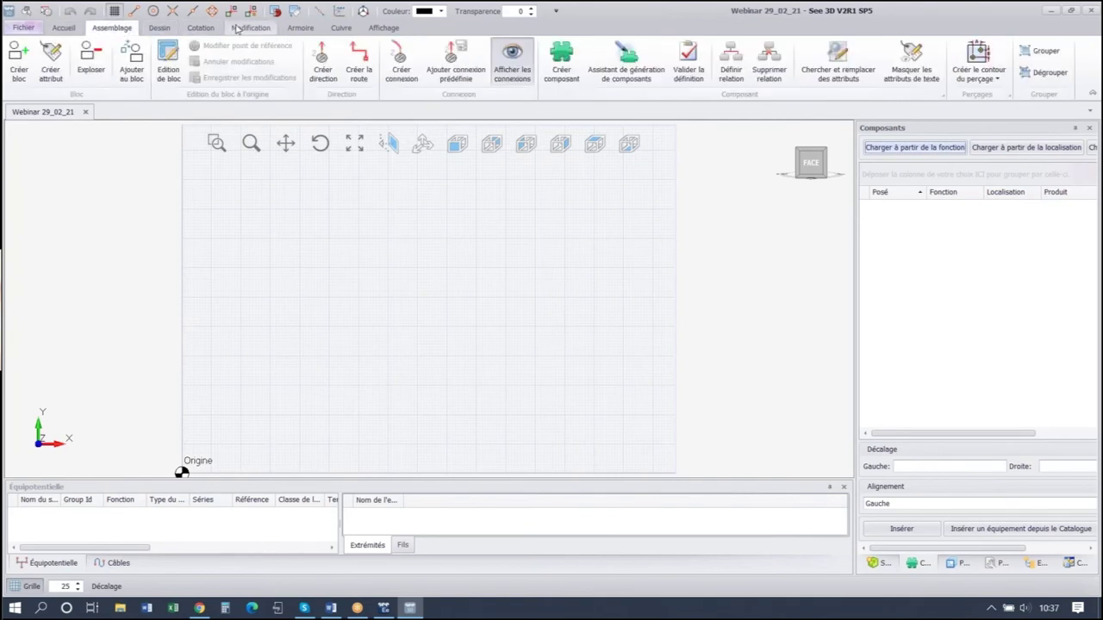
pyautogui.click(201, 29)
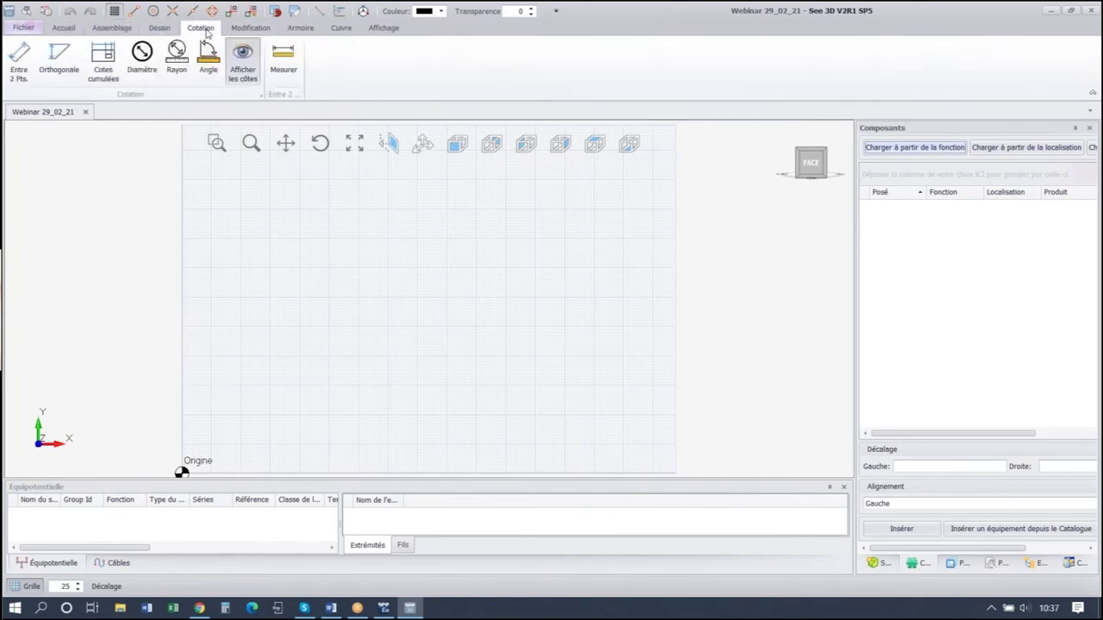
pyautogui.click(290, 30)
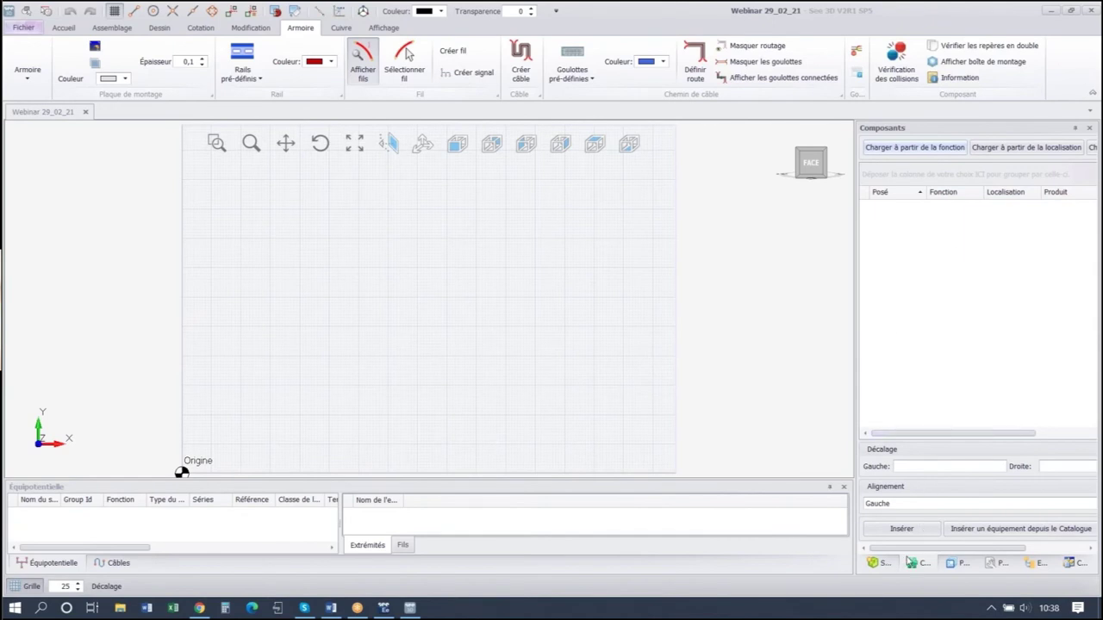
# Browse the symbol library and expand the Demo client catalogue down to the contents of the Exemple Armoire UE 1200*800*600 folder.
pyautogui.click(879, 563)
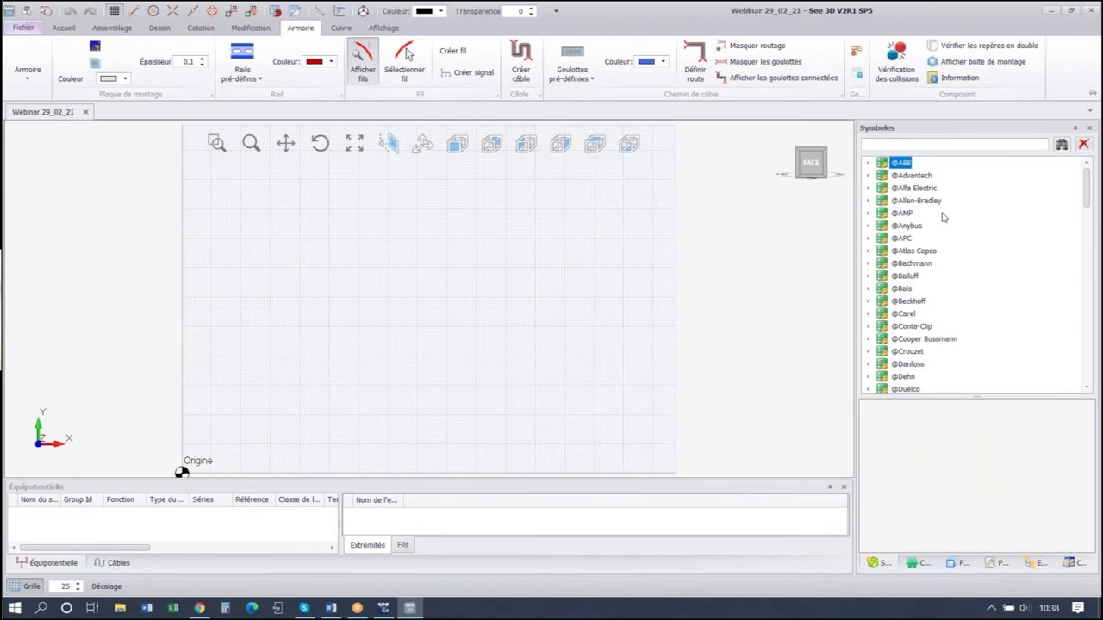
pyautogui.scroll(-10, 928, 281)
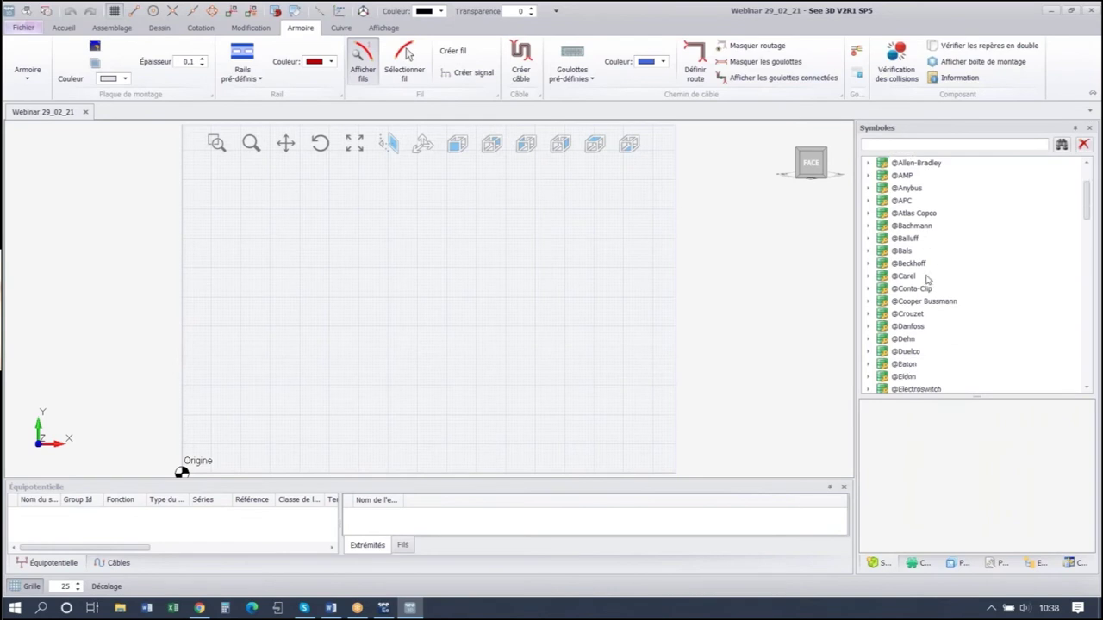
pyautogui.scroll(-5, 927, 280)
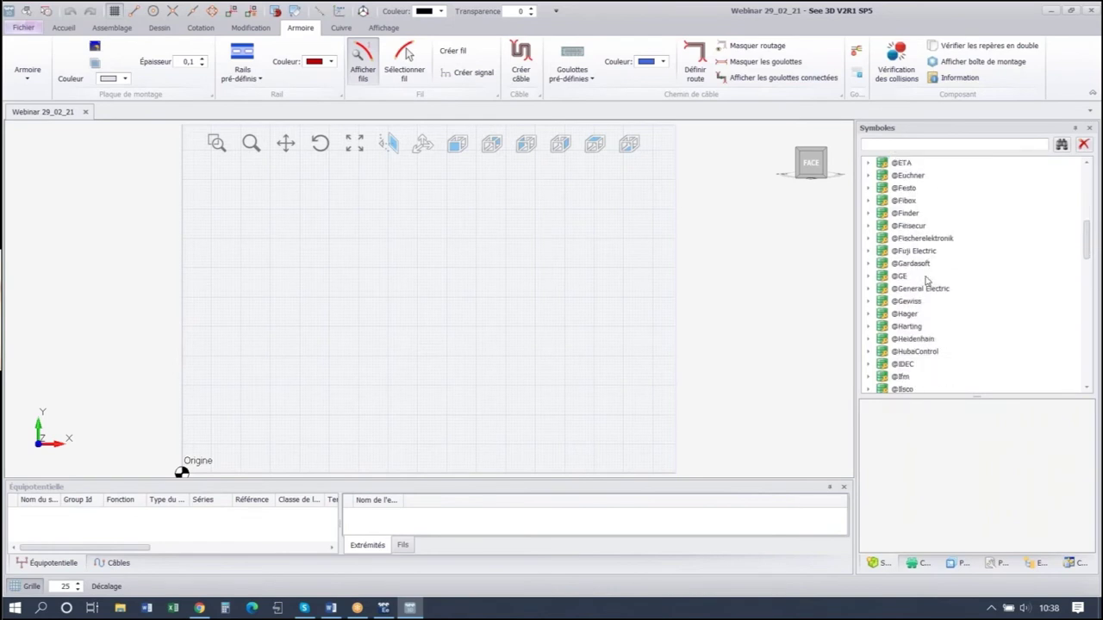
pyautogui.scroll(-7, 920, 258)
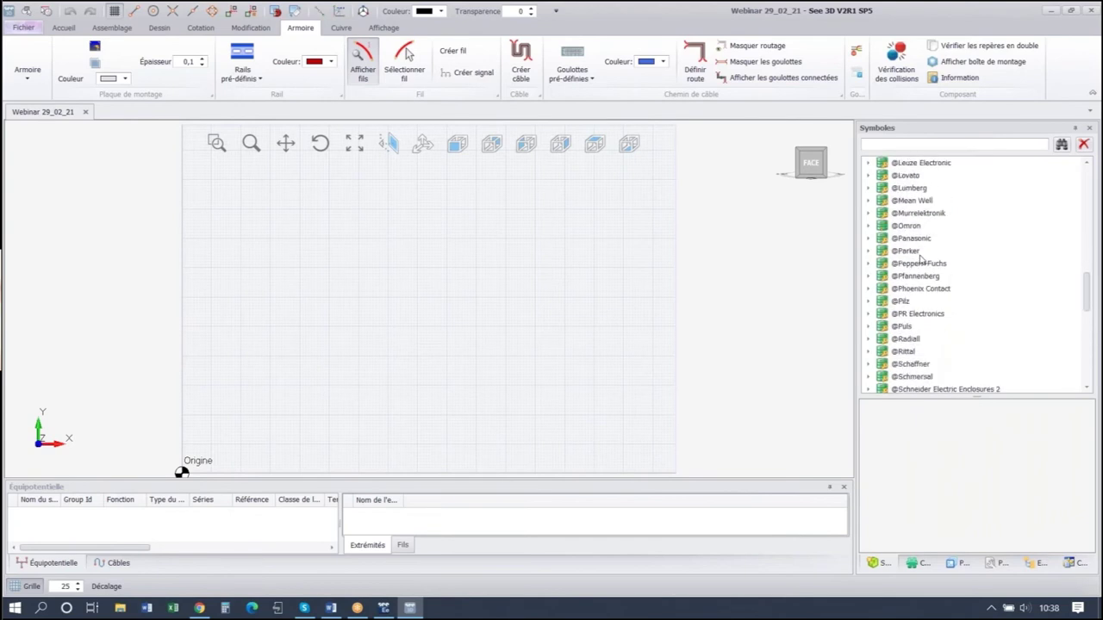
pyautogui.scroll(-8, 939, 293)
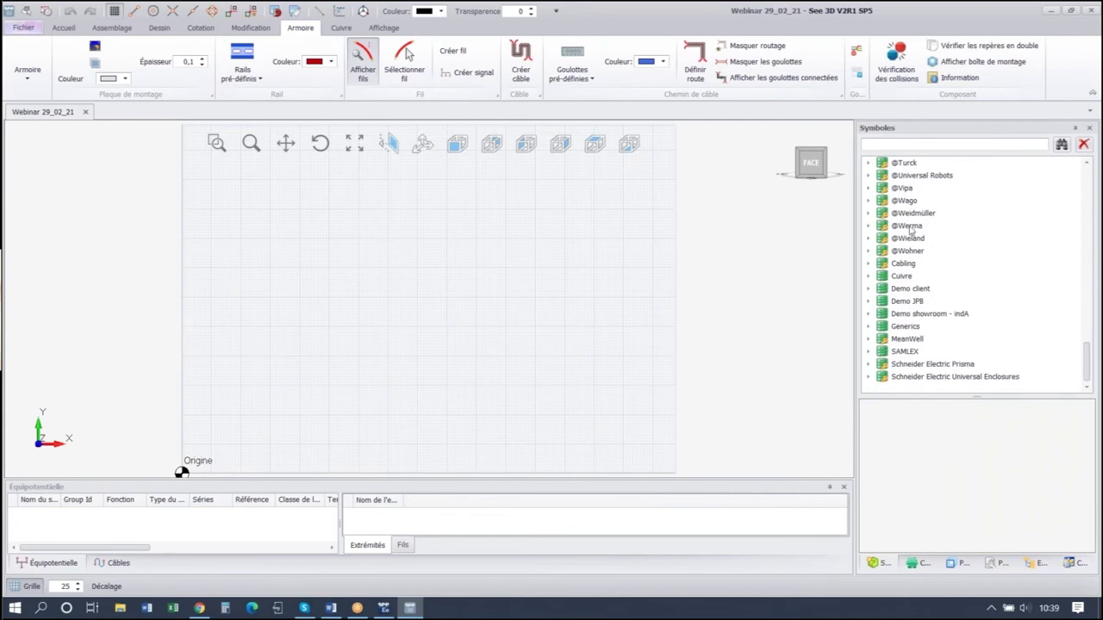
pyautogui.click(868, 289)
pyautogui.scroll(-2, 930, 290)
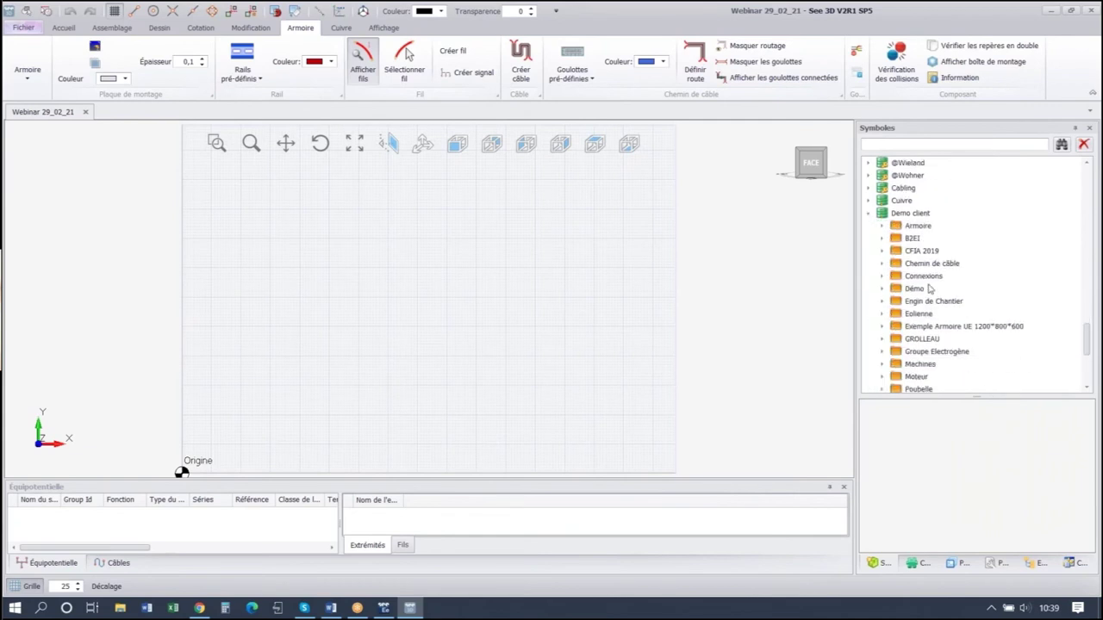
pyautogui.click(897, 329)
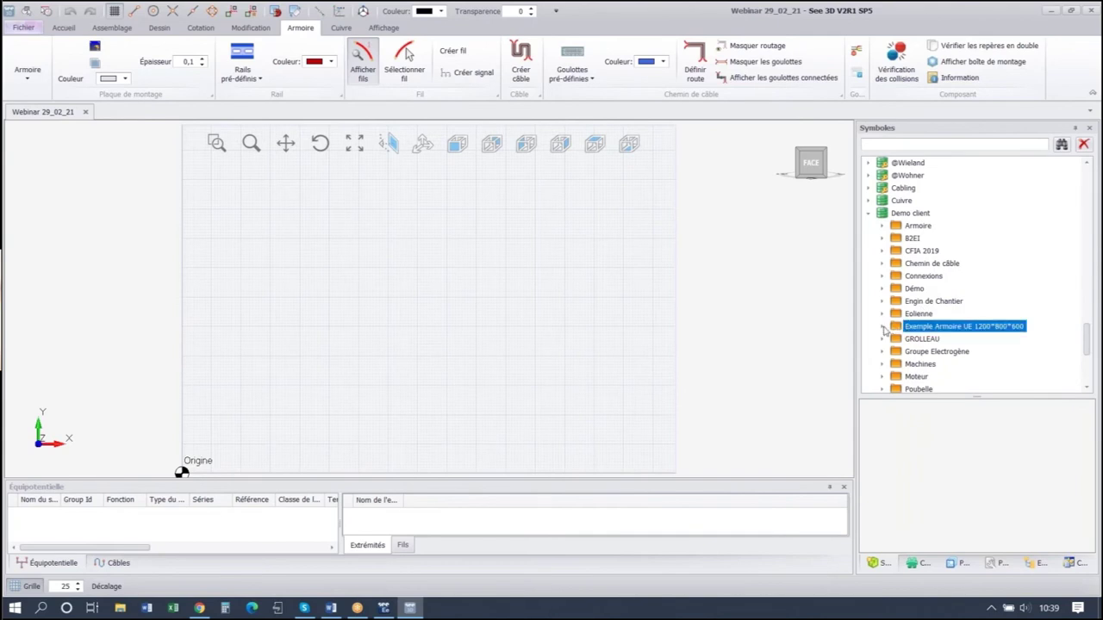
pyautogui.click(882, 328)
pyautogui.scroll(-1, 927, 300)
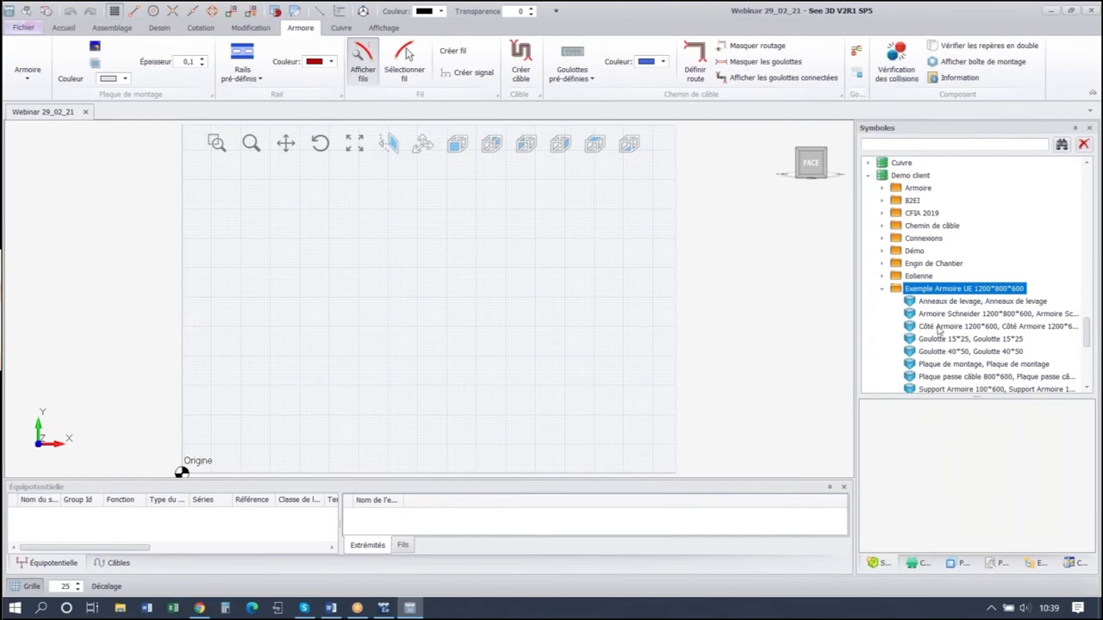
pyautogui.scroll(-1, 950, 323)
pyautogui.scroll(1, 951, 322)
pyautogui.click(915, 564)
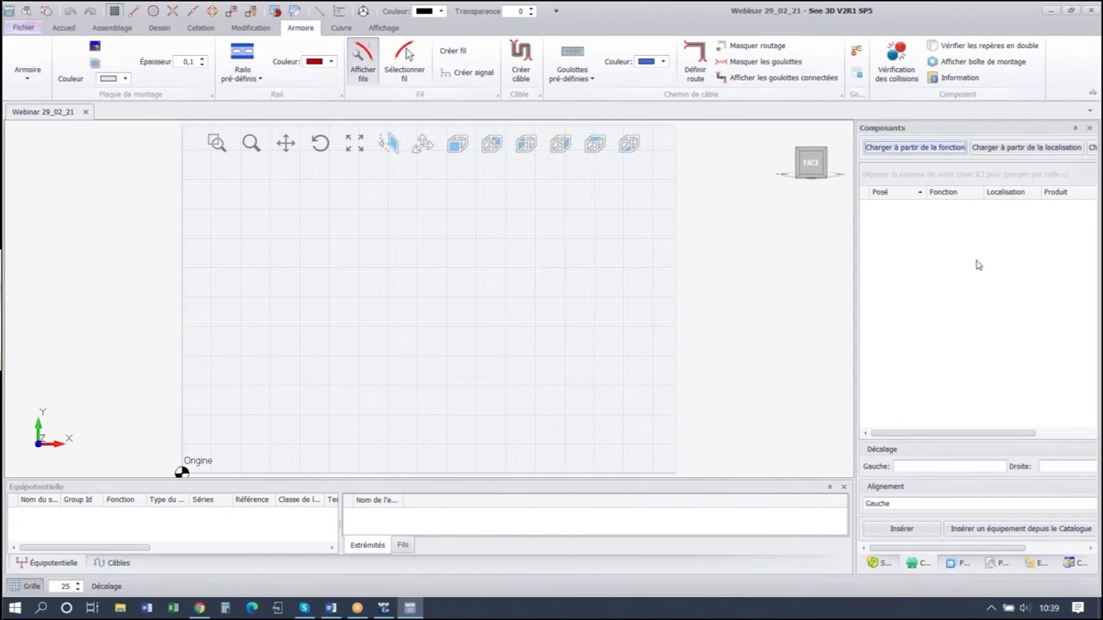
pyautogui.click(997, 564)
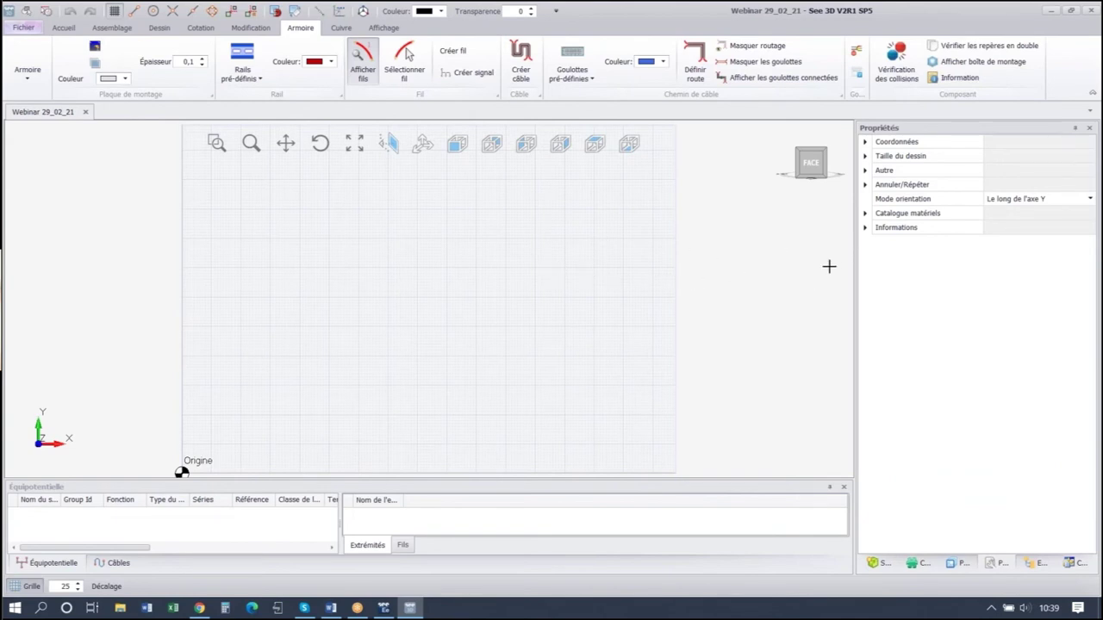
pyautogui.click(1034, 563)
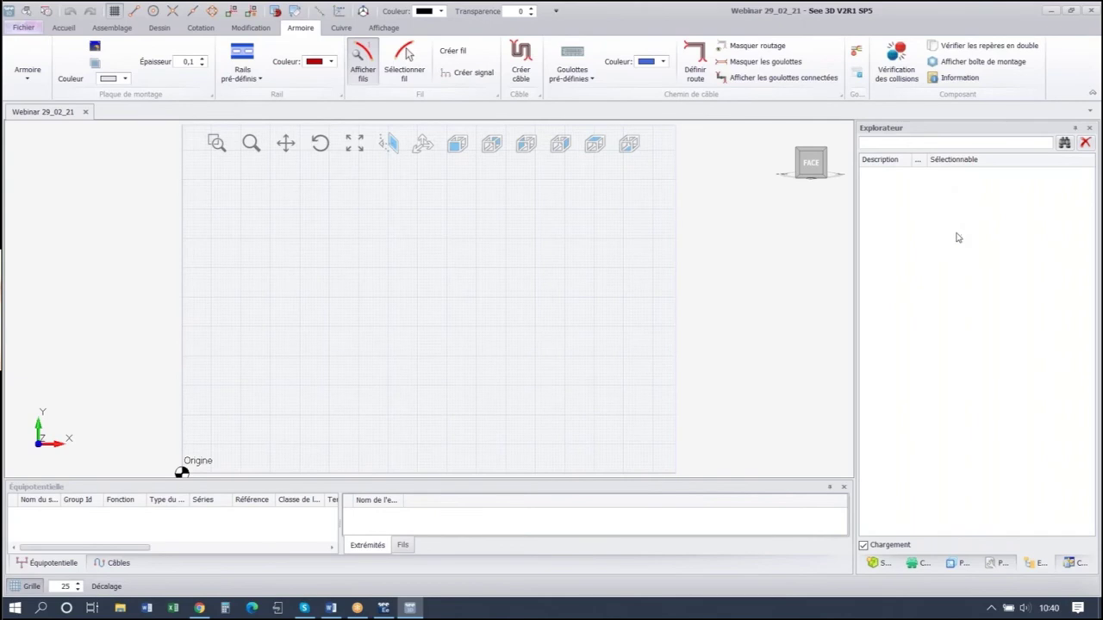
# Place one Armoire Schneider 1200*800*600 cabinet from the symbol library on the grid, slightly above and to the right of the origin.
pyautogui.click(884, 565)
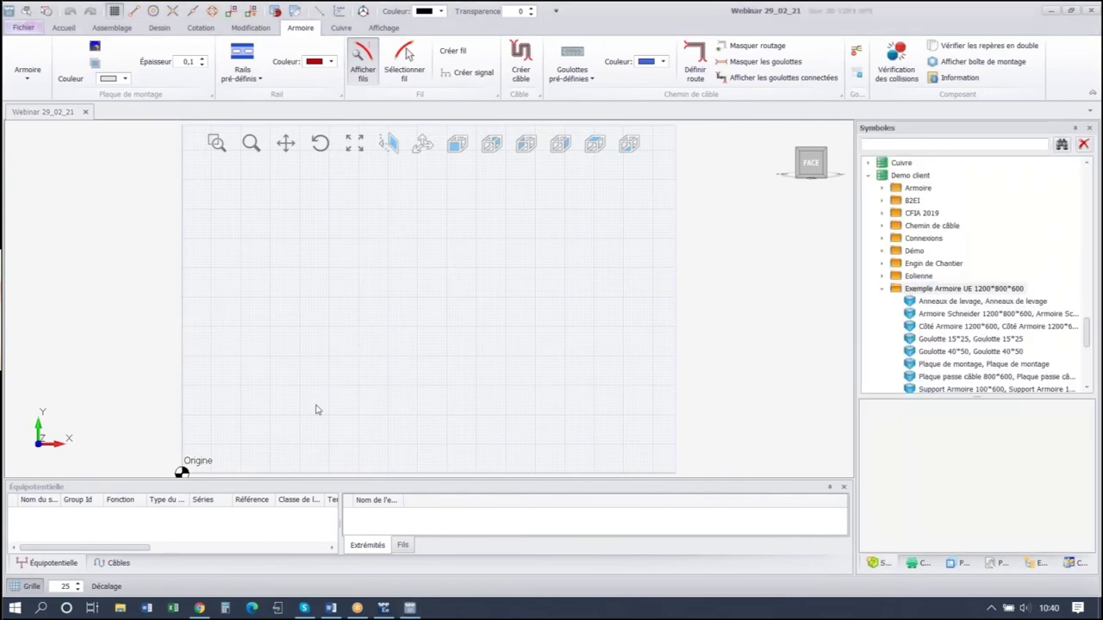
pyautogui.click(927, 315)
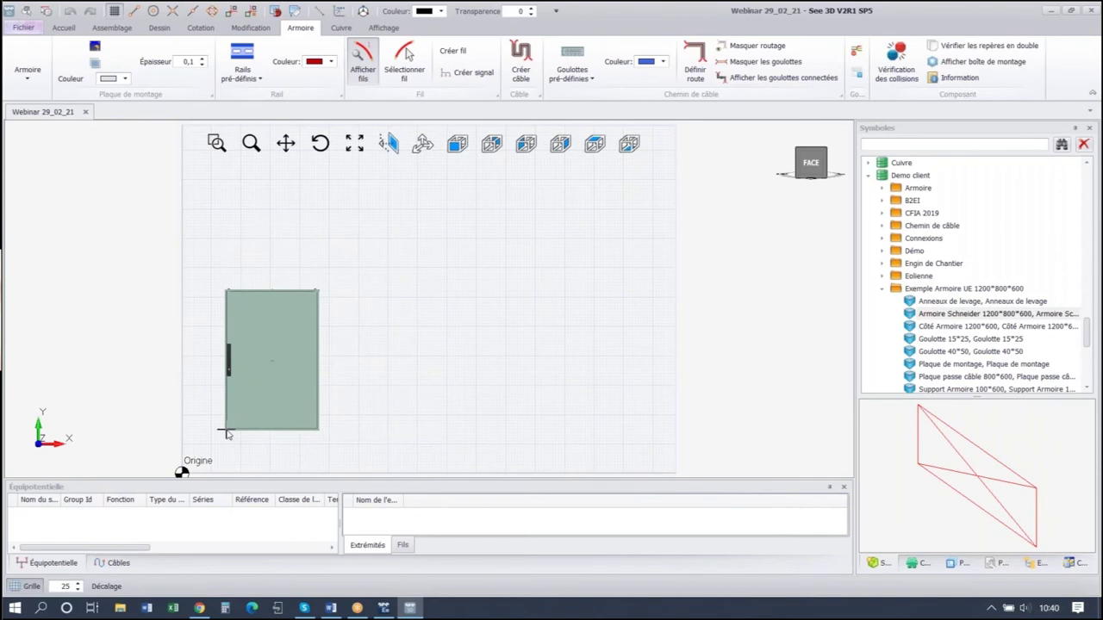
pyautogui.click(225, 433)
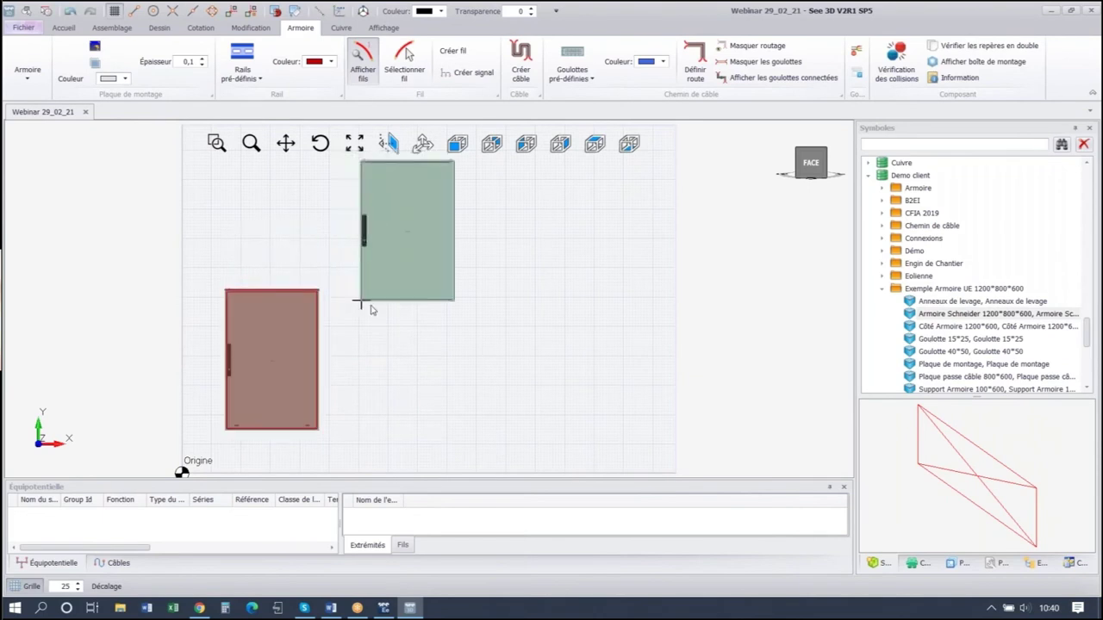
pyautogui.press('Escape')
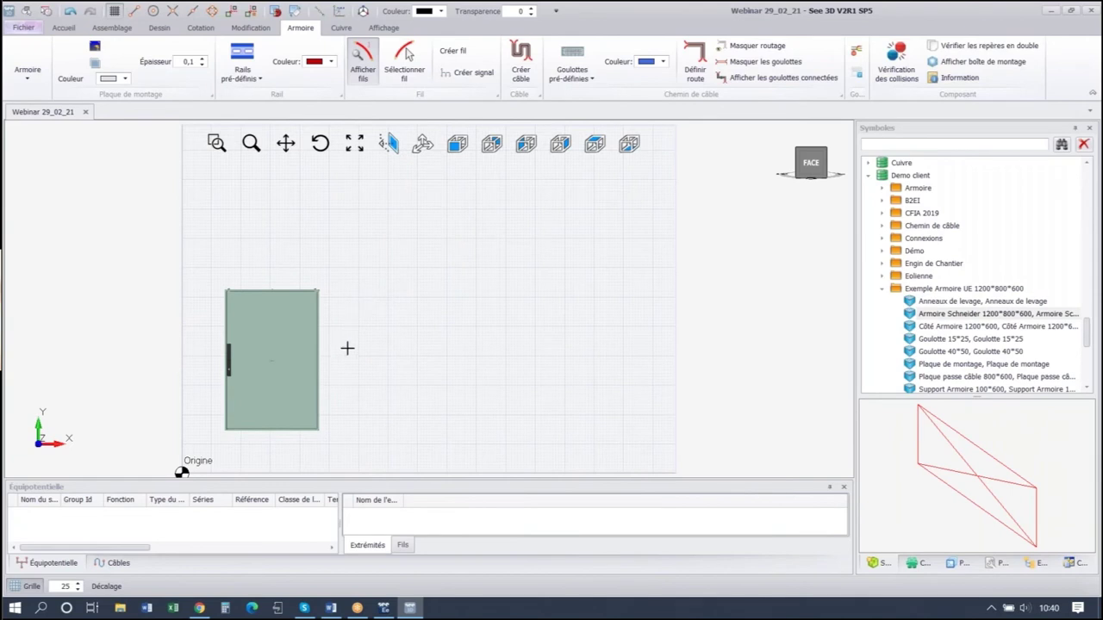
# Place a Support Armoire 100*800 from the symbol library beneath the front bottom edge of the cabinet.
pyautogui.moveTo(347, 348); pyautogui.dragTo(320, 365, button='middle')
pyautogui.scroll(2, 320, 365)
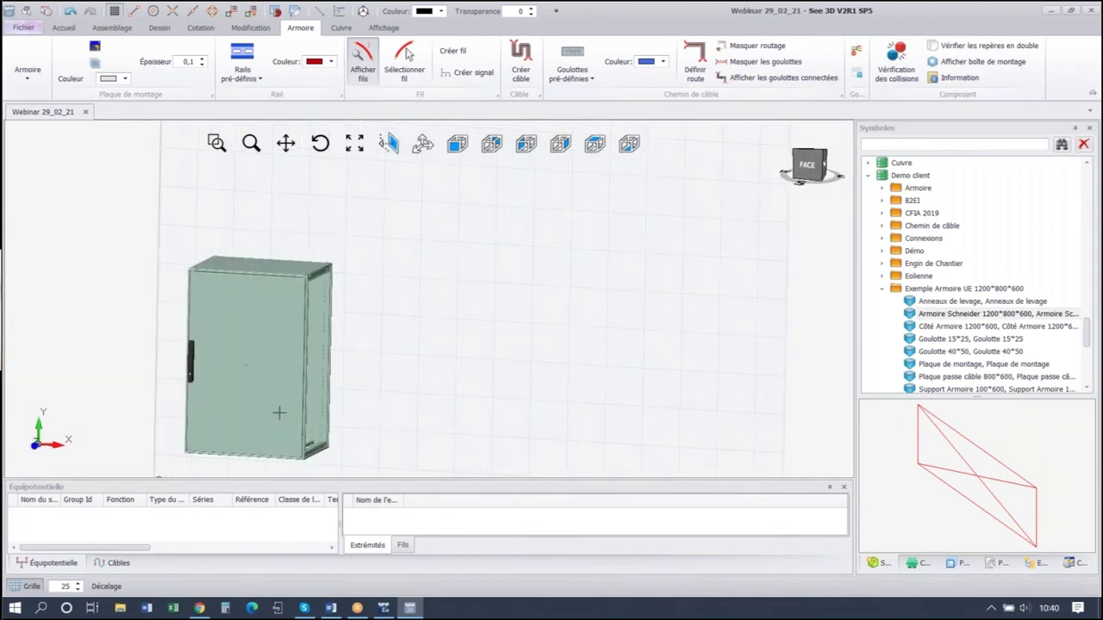
pyautogui.moveTo(345, 355); pyautogui.dragTo(328, 368, button='middle')
pyautogui.scroll(2, 328, 368)
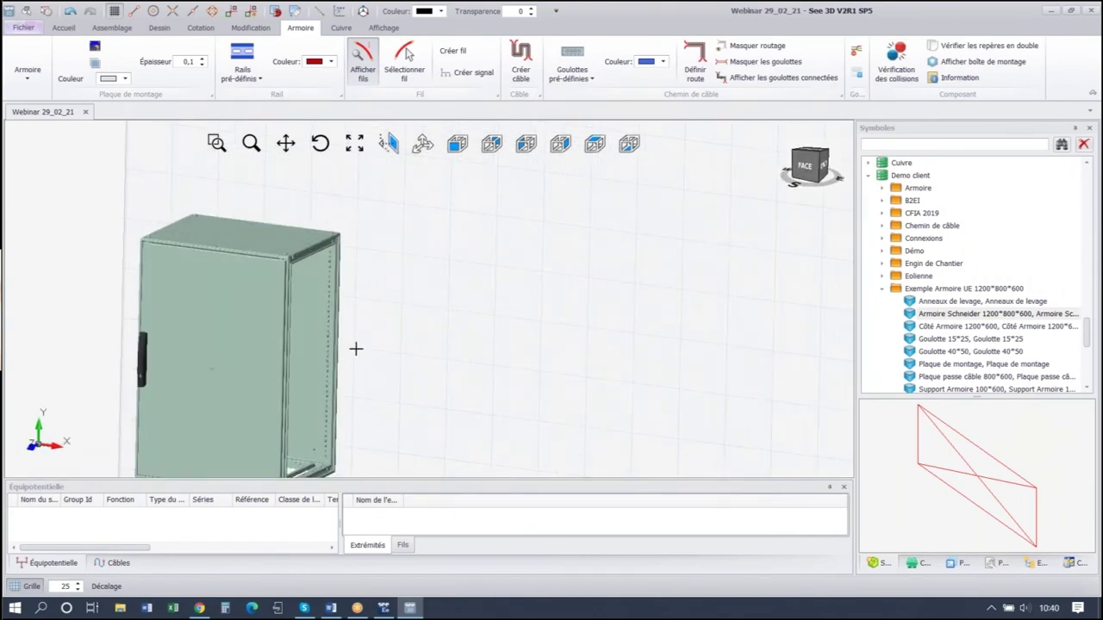
pyautogui.scroll(-2, 355, 350)
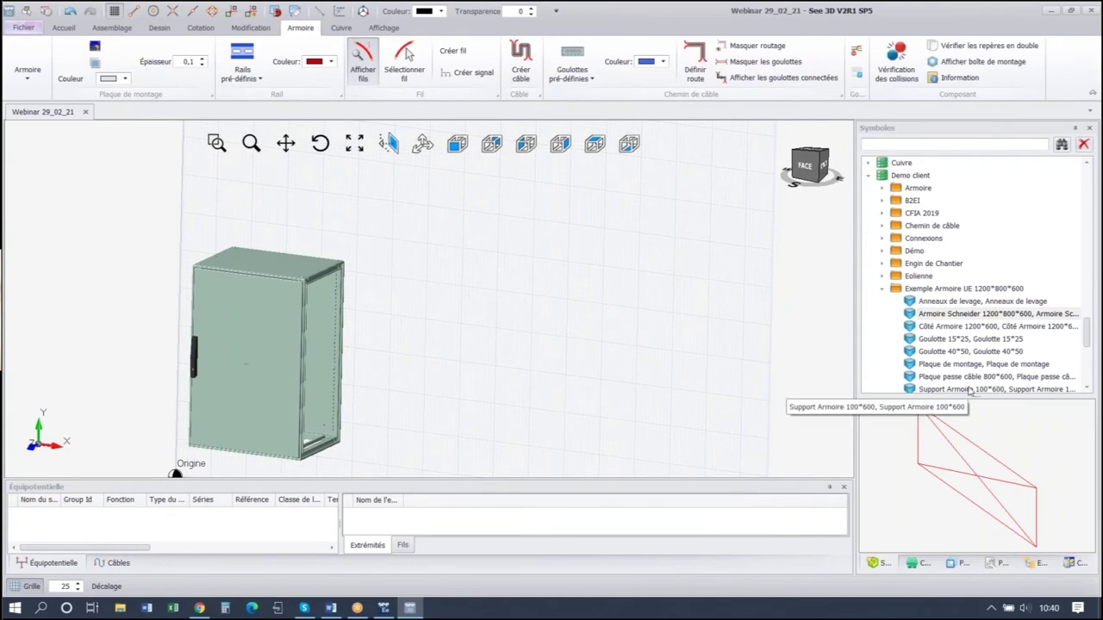
pyautogui.click(970, 389)
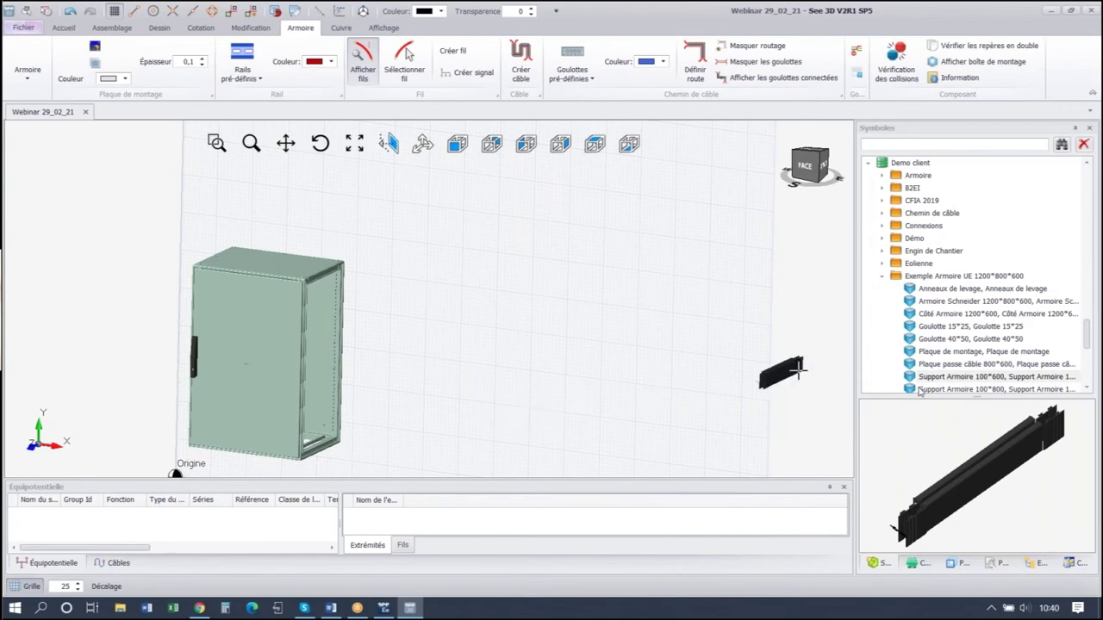
pyautogui.click(983, 390)
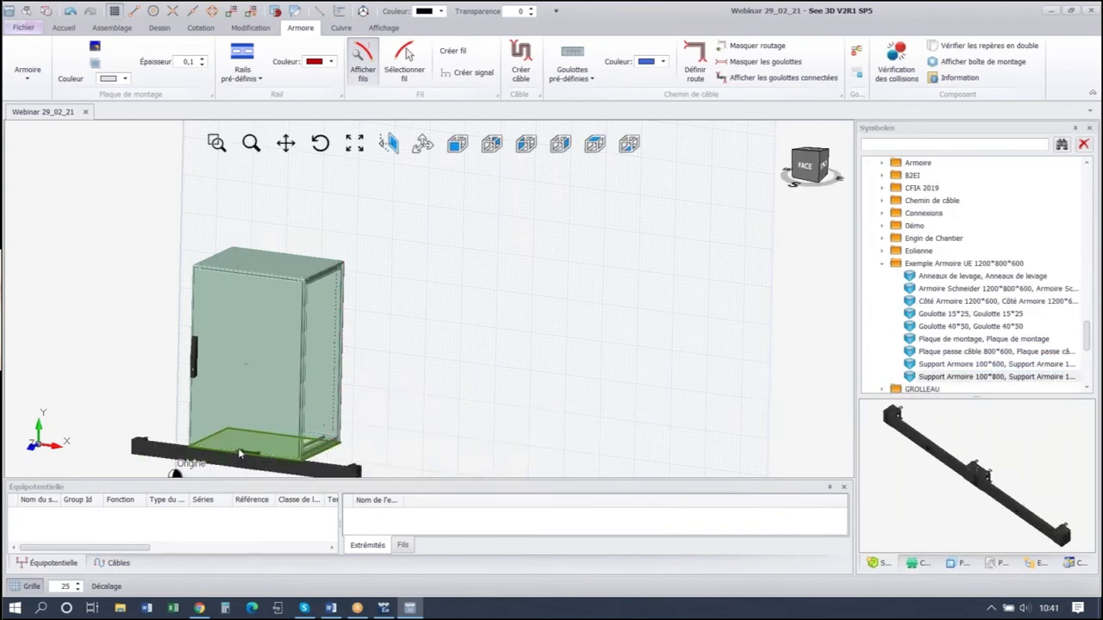
pyautogui.click(249, 453)
pyautogui.press('Escape')
pyautogui.scroll(-2, 424, 382)
pyautogui.scroll(2, 372, 445)
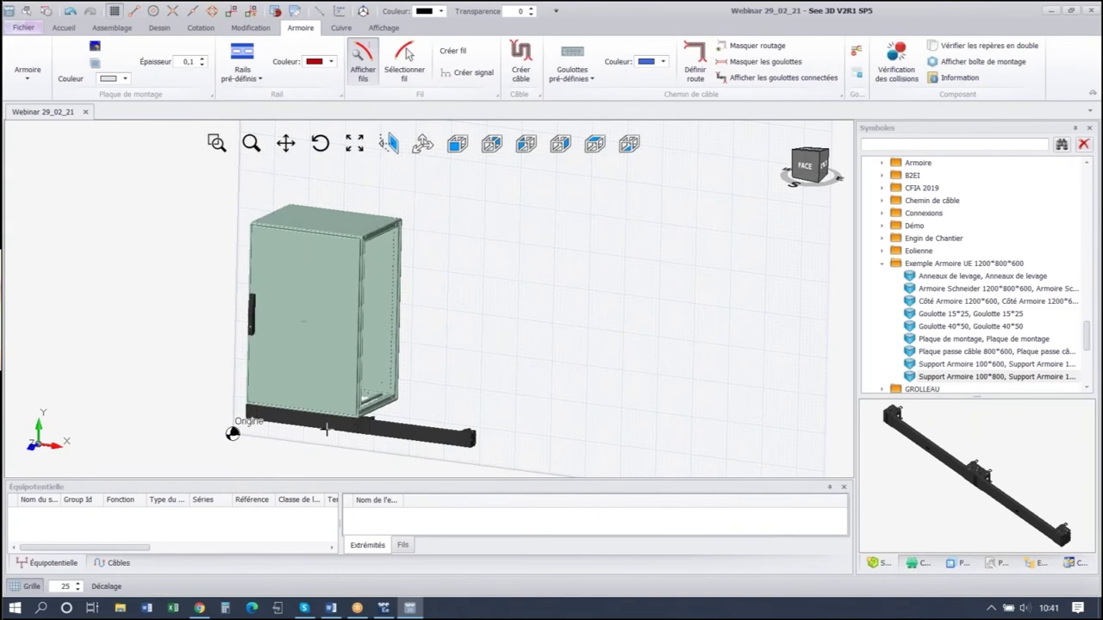
pyautogui.scroll(3, 324, 429)
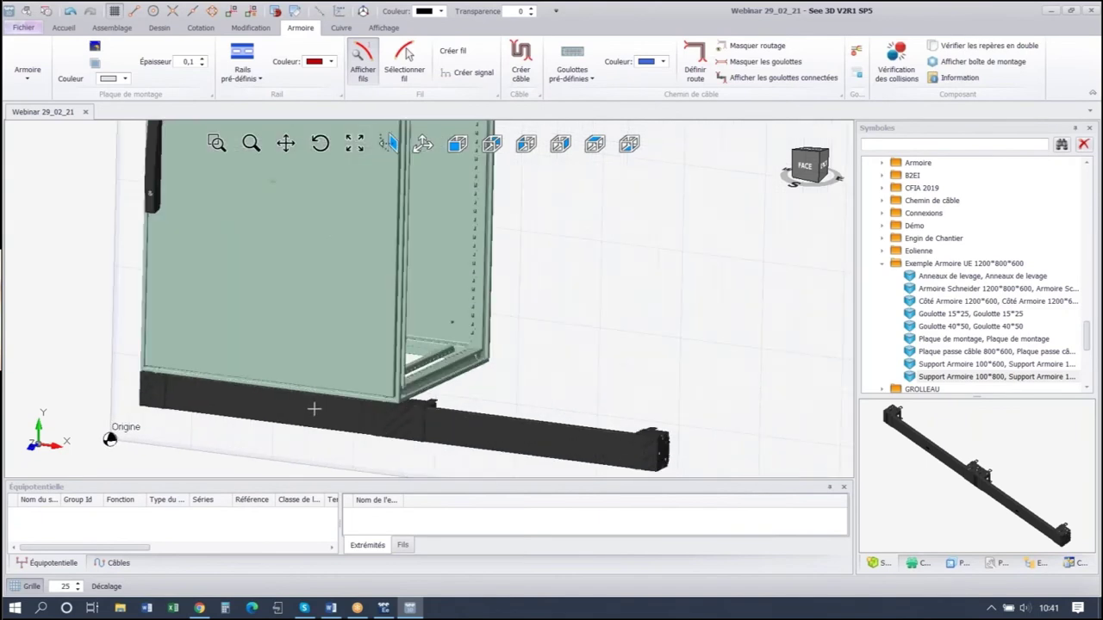
# Place a Support Armoire 100*600 beside the cabinet and fit one of its pieces beneath the cabinet's right side.
pyautogui.click(928, 363)
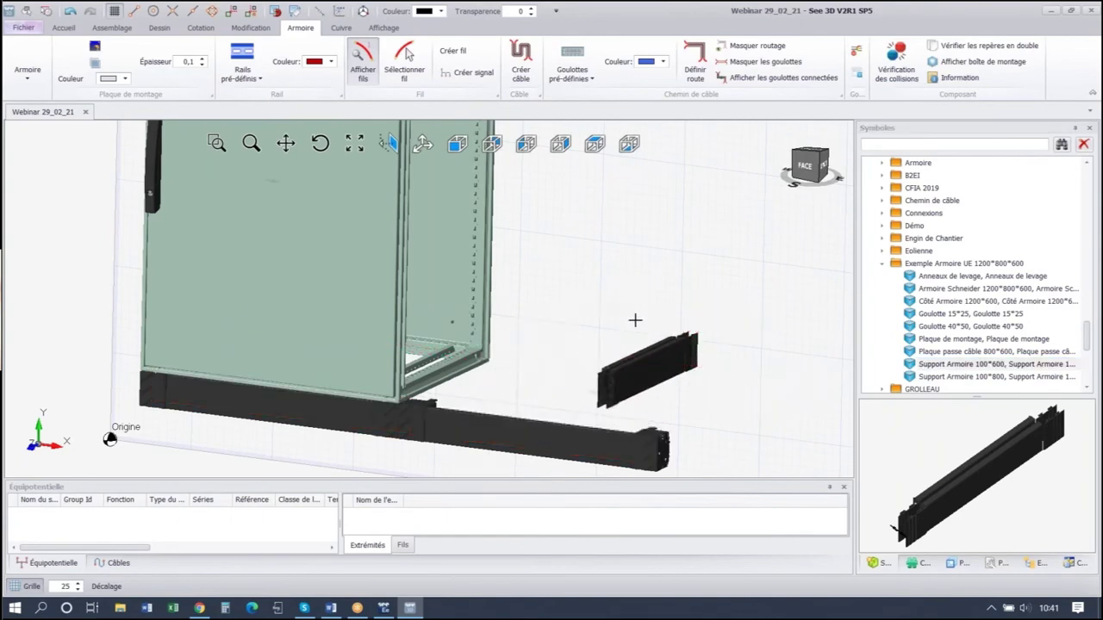
pyautogui.click(604, 379)
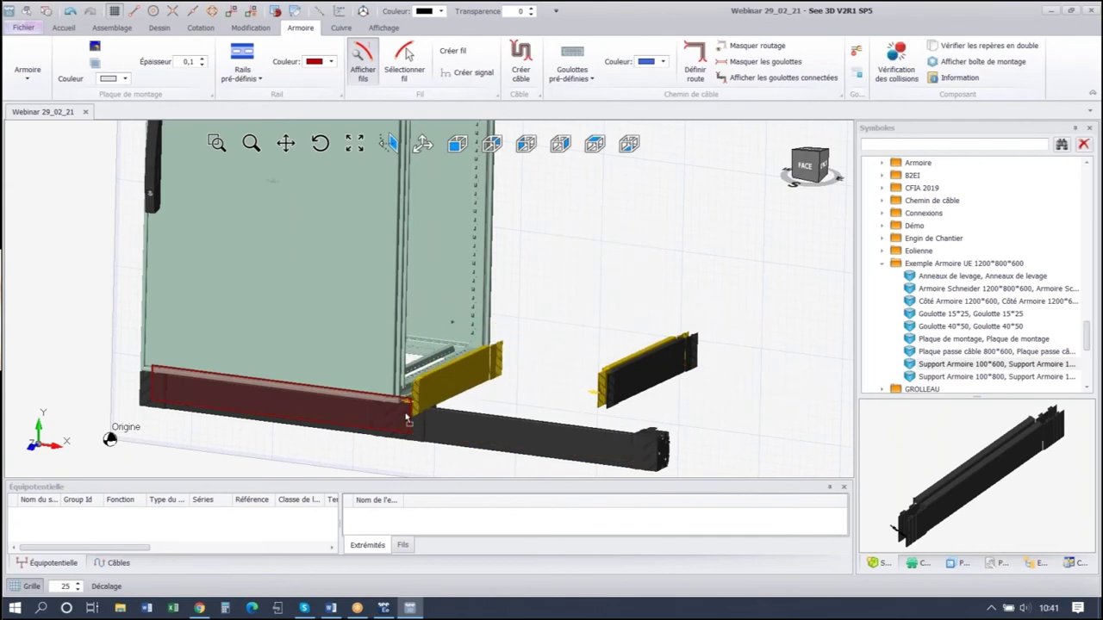
pyautogui.moveTo(405, 417); pyautogui.dragTo(406, 418)
# Complete the base by moving the spare 100*800 piece beneath the cabinet's rear and the remaining 100*600 piece beneath its left side.
pyautogui.moveTo(532, 440); pyautogui.dragTo(485, 398)
pyautogui.press('Escape')
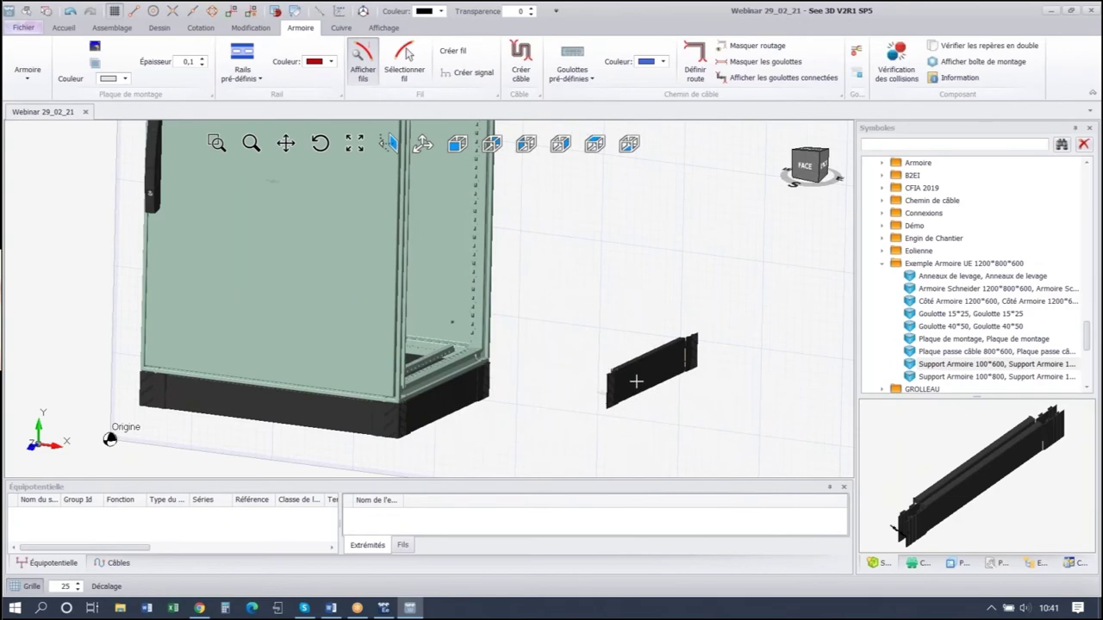
pyautogui.moveTo(626, 388); pyautogui.dragTo(159, 393)
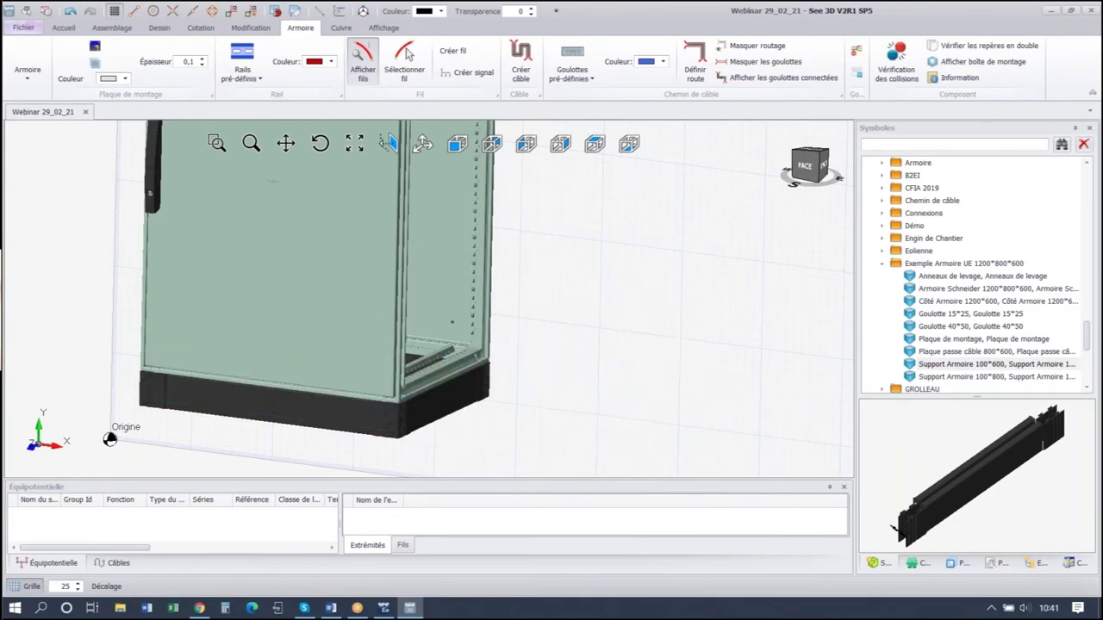
# Place the Plaque de montage inside the cabinet on the floor rail of the open side, at X = 125, Y = 0.
pyautogui.moveTo(143, 398)
pyautogui.mouseDown(button='middle')
pyautogui.moveTo(281, 369)
pyautogui.moveTo(134, 406)
pyautogui.mouseUp(button='middle')
pyautogui.scroll(-6, 245, 337)
pyautogui.scroll(3, 259, 308)
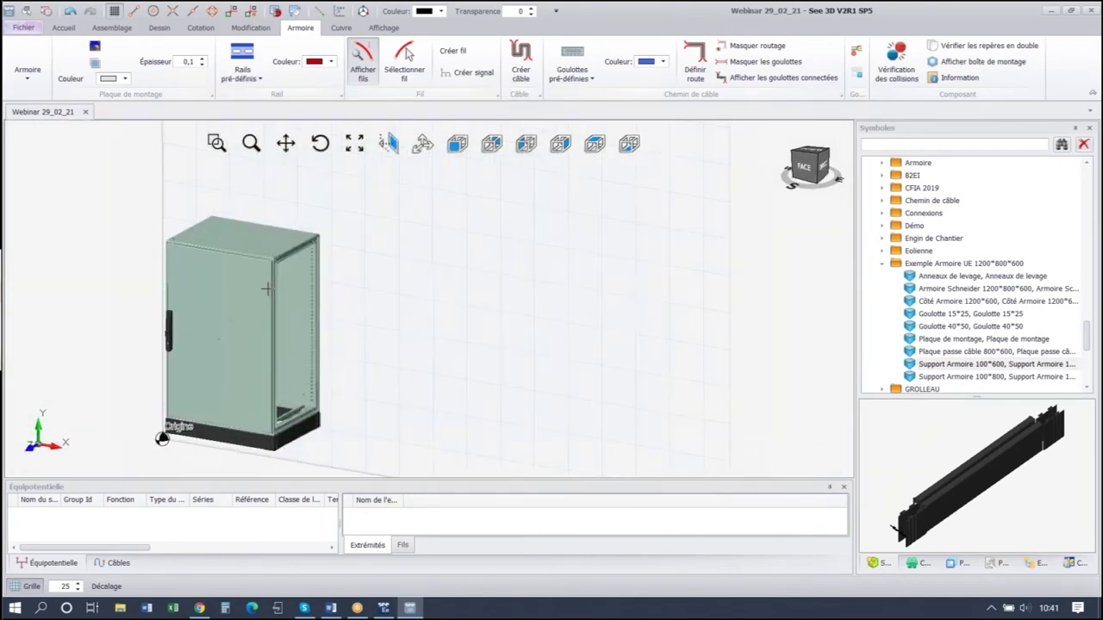
pyautogui.scroll(2, 390, 405)
pyautogui.moveTo(390, 405); pyautogui.dragTo(337, 397, button='middle')
pyautogui.scroll(2, 274, 387)
pyautogui.moveTo(360, 361); pyautogui.dragTo(347, 353, button='middle')
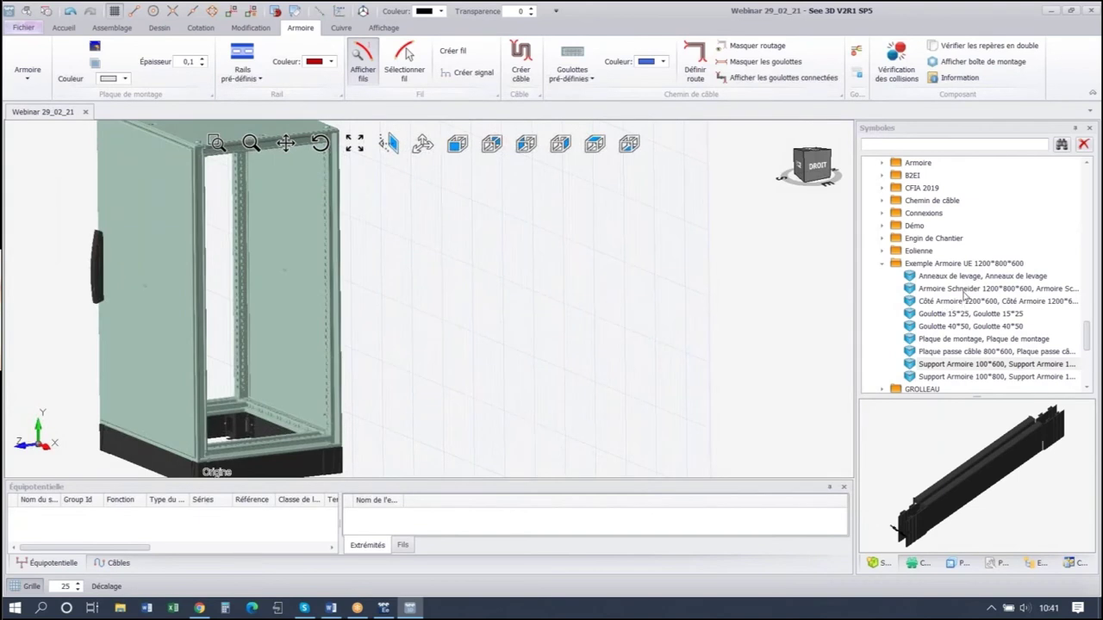
pyautogui.moveTo(946, 342); pyautogui.dragTo(217, 415)
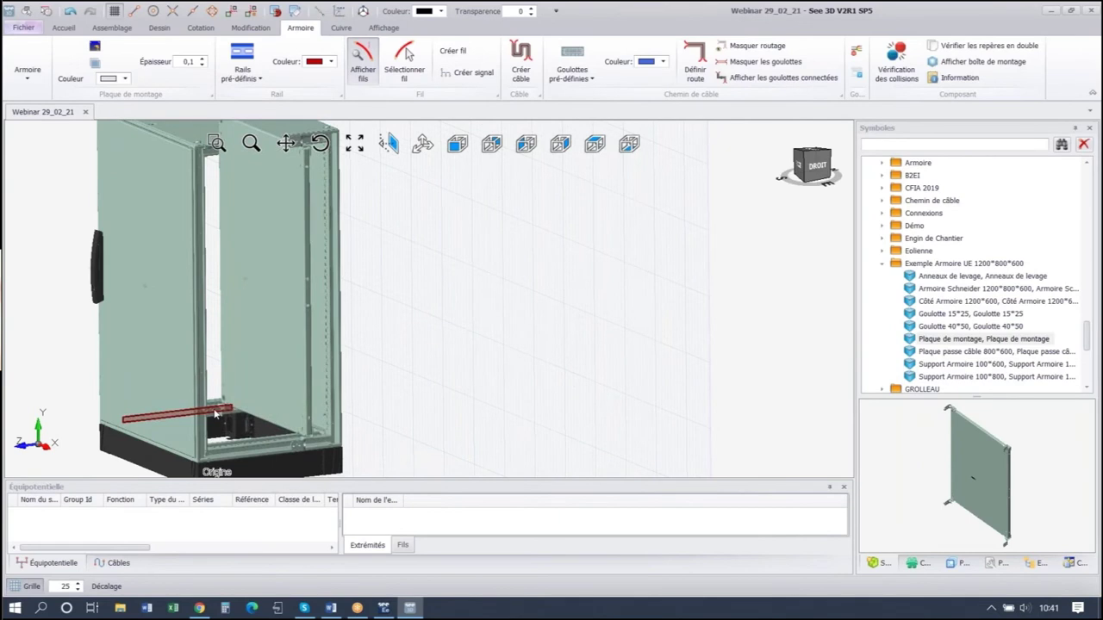
pyautogui.scroll(5, 215, 413)
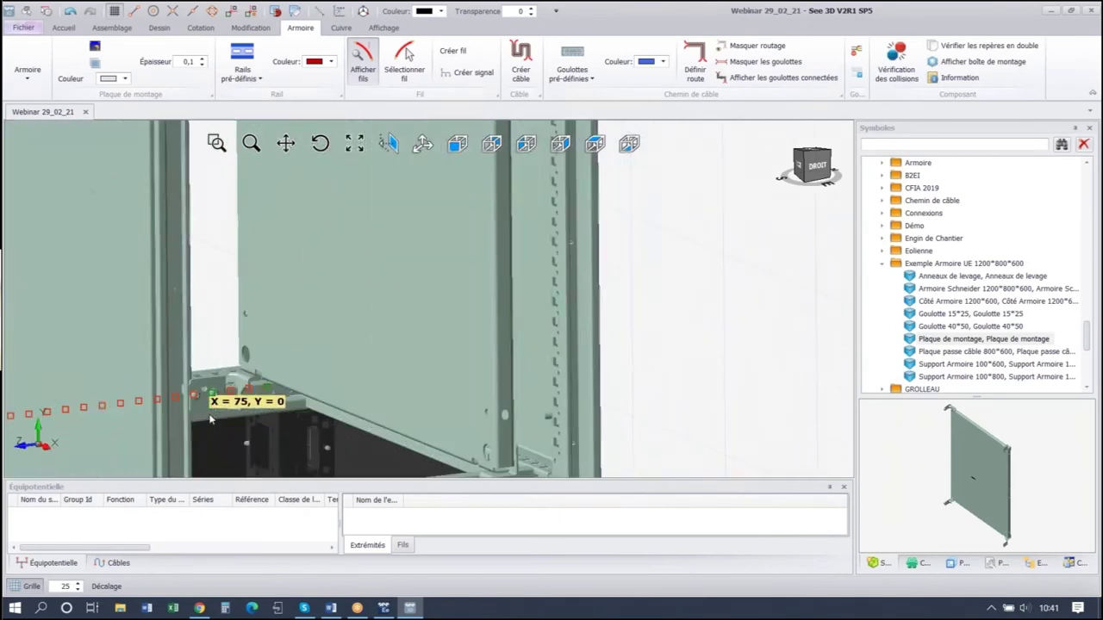
pyautogui.scroll(-2, 210, 409)
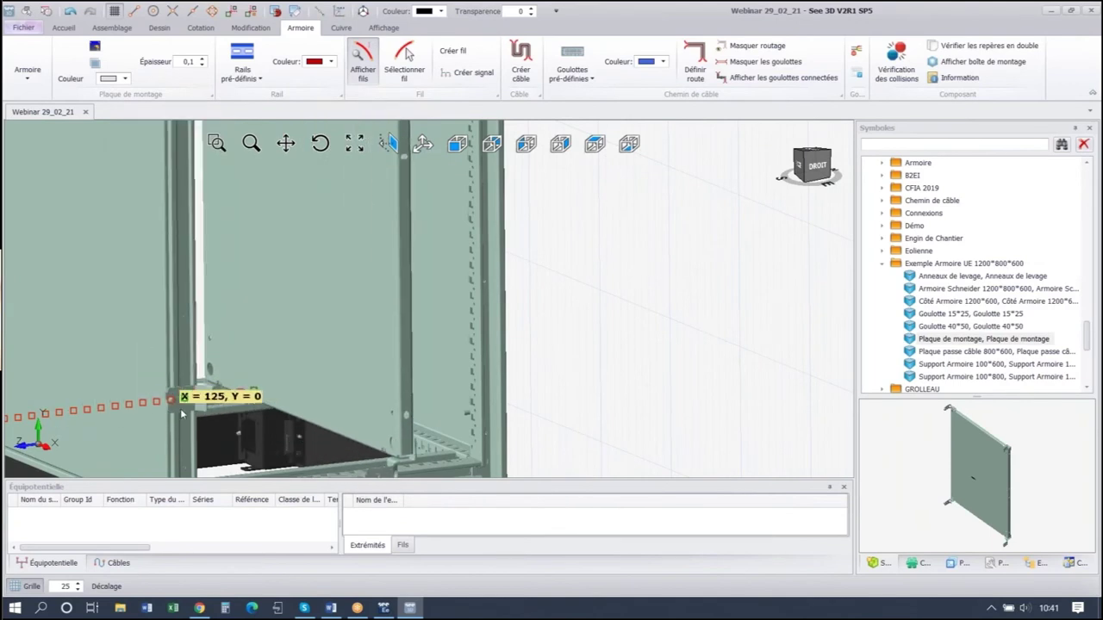
pyautogui.scroll(-2, 191, 409)
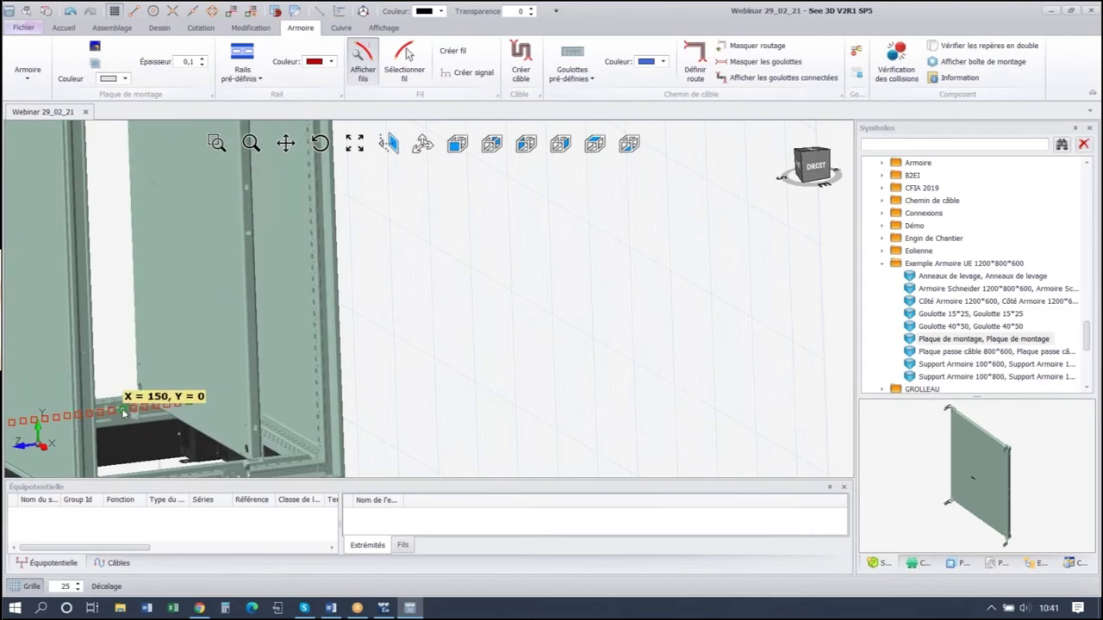
pyautogui.scroll(2, 128, 412)
pyautogui.scroll(1, 138, 412)
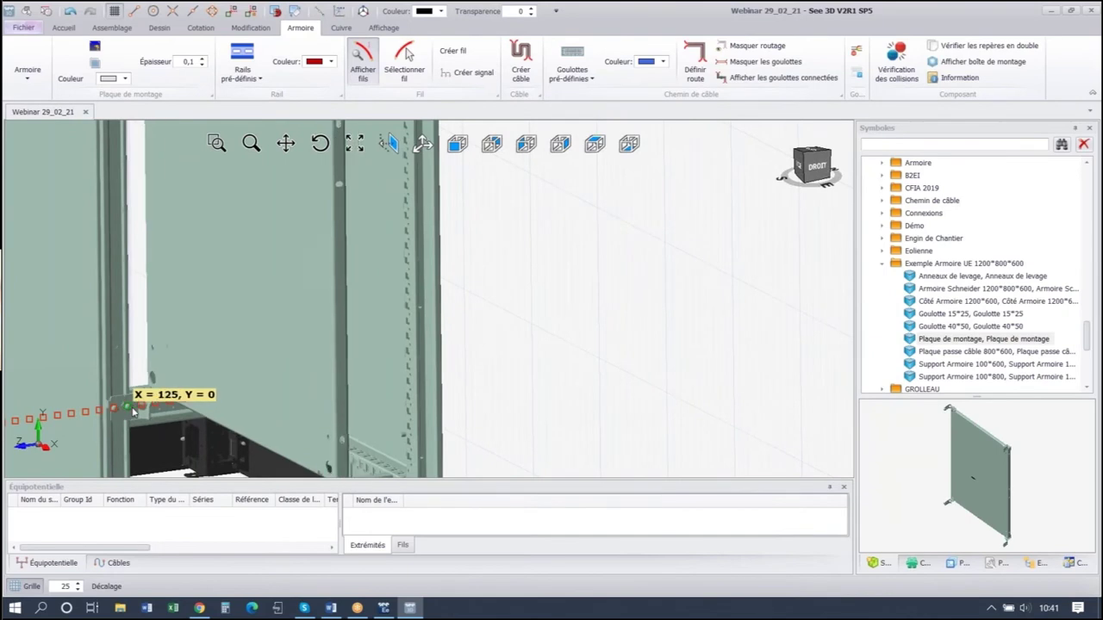
pyautogui.click(134, 412)
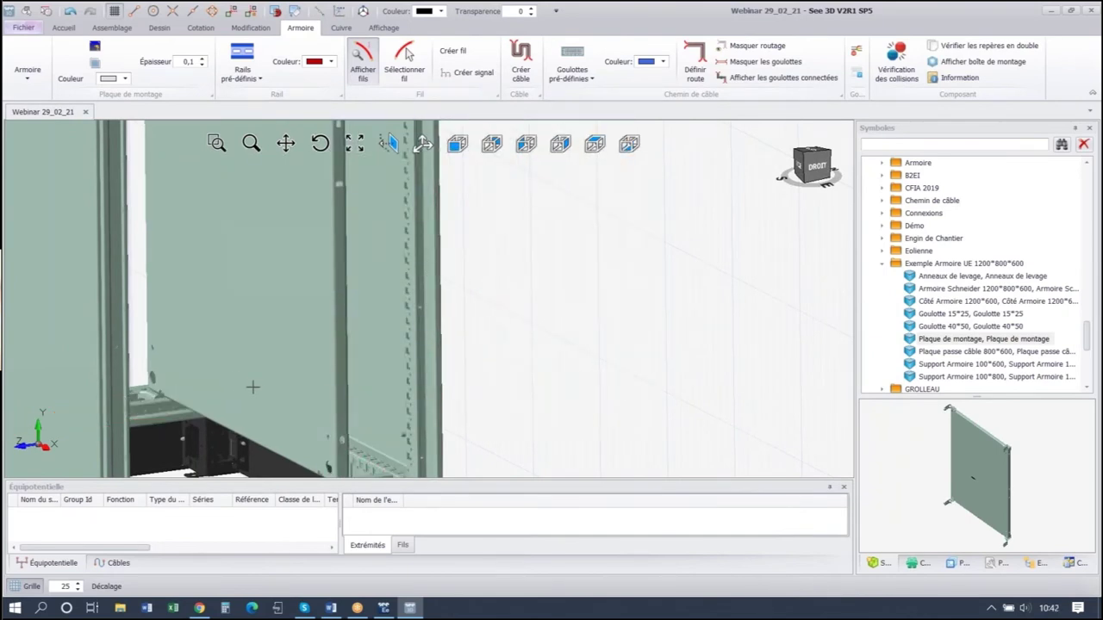
pyautogui.moveTo(261, 392); pyautogui.dragTo(309, 352, button='middle')
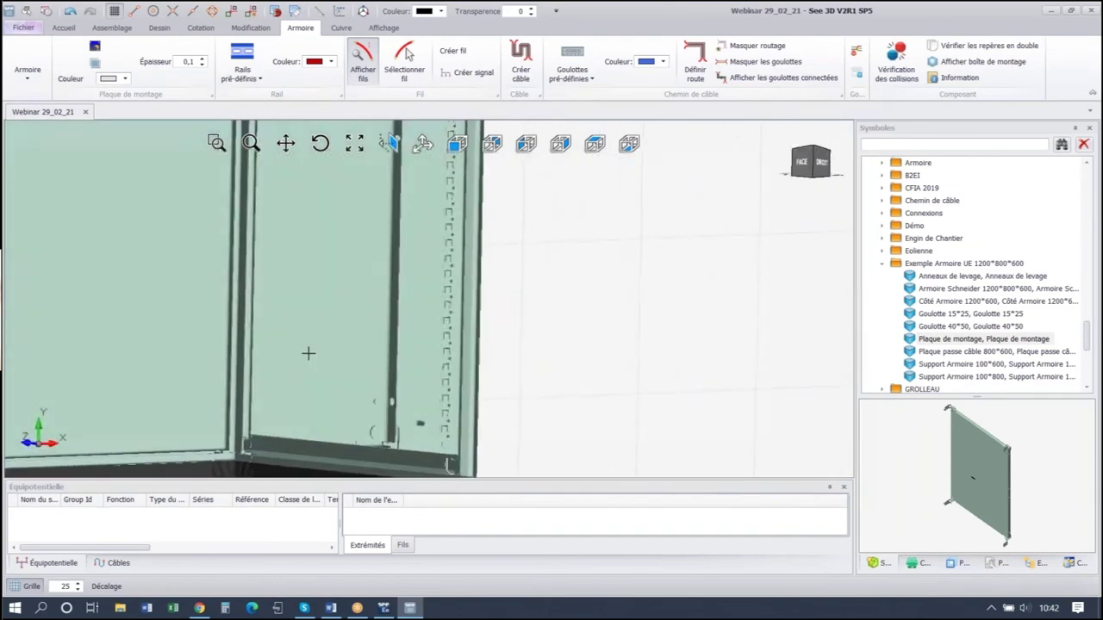
pyautogui.scroll(-6, 215, 321)
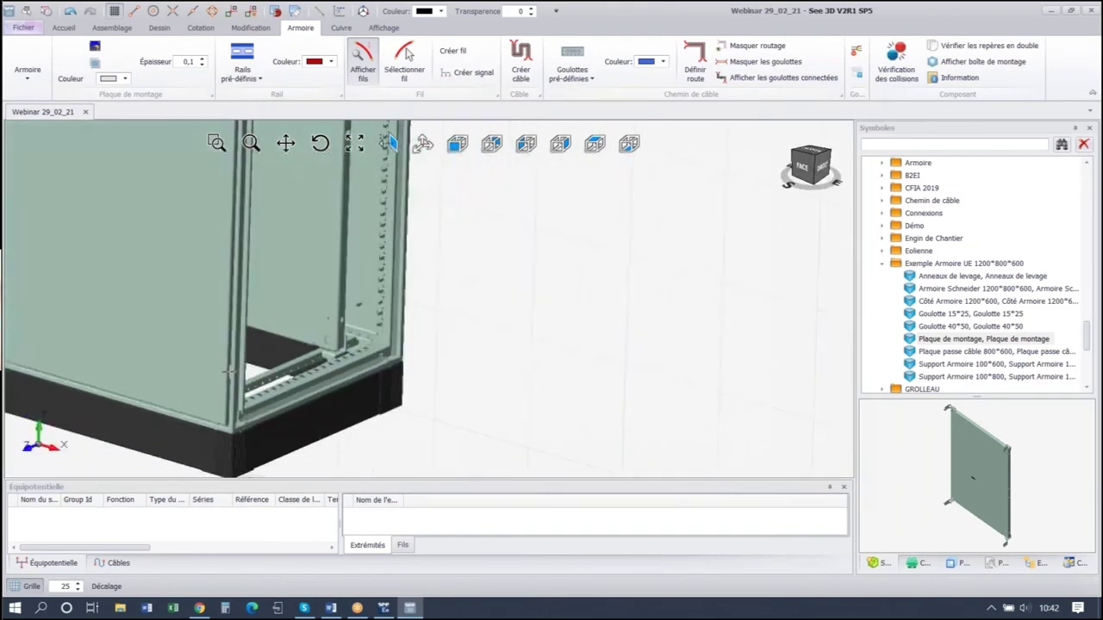
pyautogui.scroll(3, 218, 372)
pyautogui.scroll(5, 1020, 277)
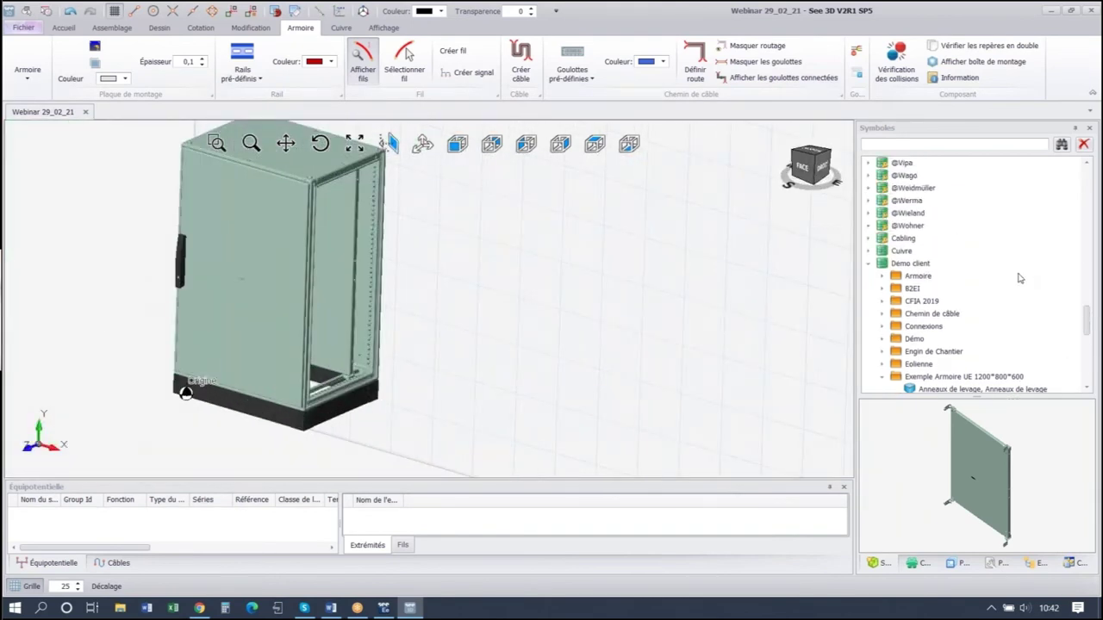
pyautogui.scroll(5, 1020, 278)
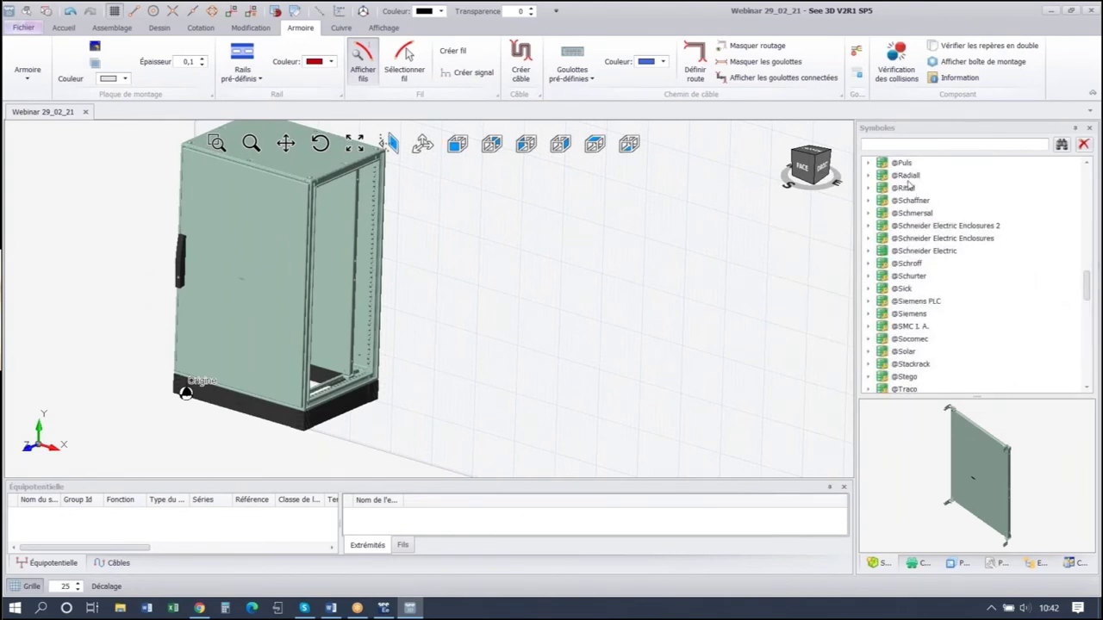
pyautogui.scroll(2, 909, 218)
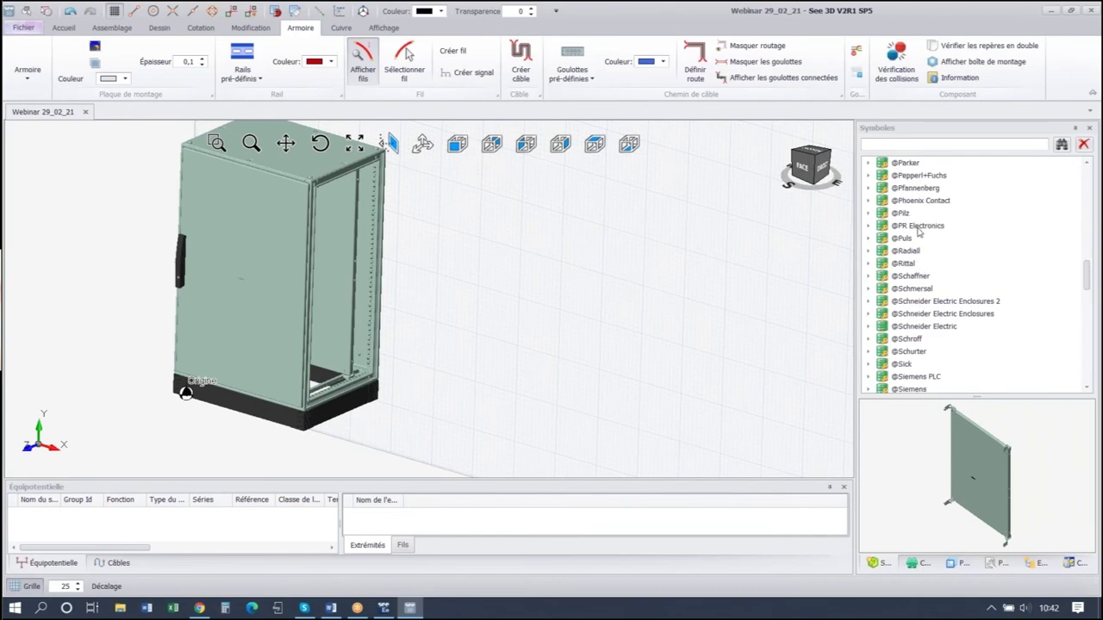
pyautogui.click(869, 263)
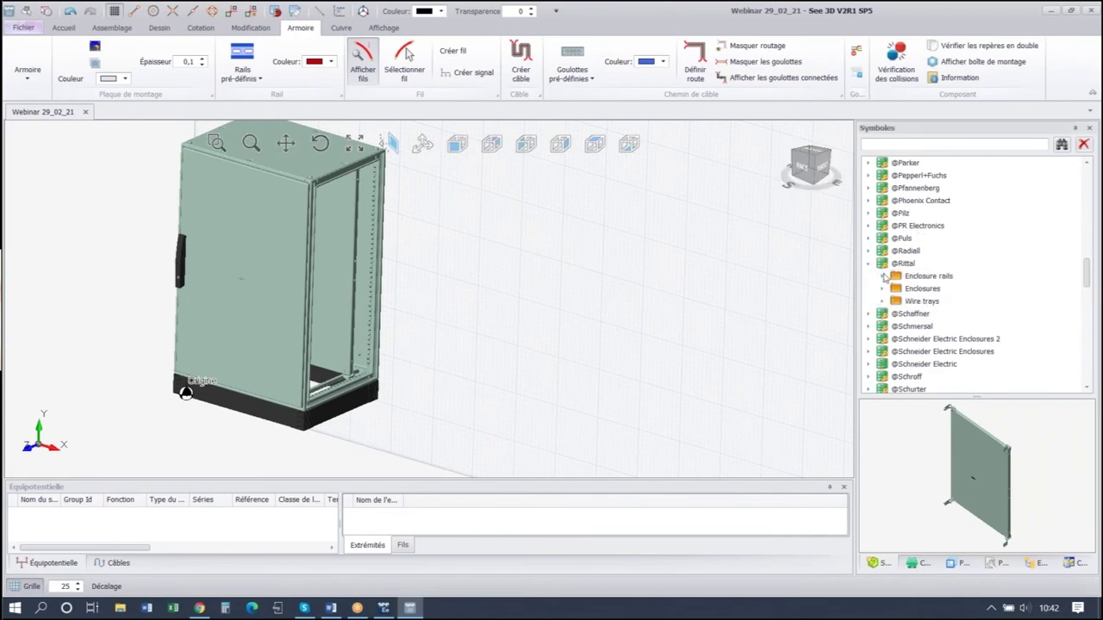
pyautogui.click(883, 289)
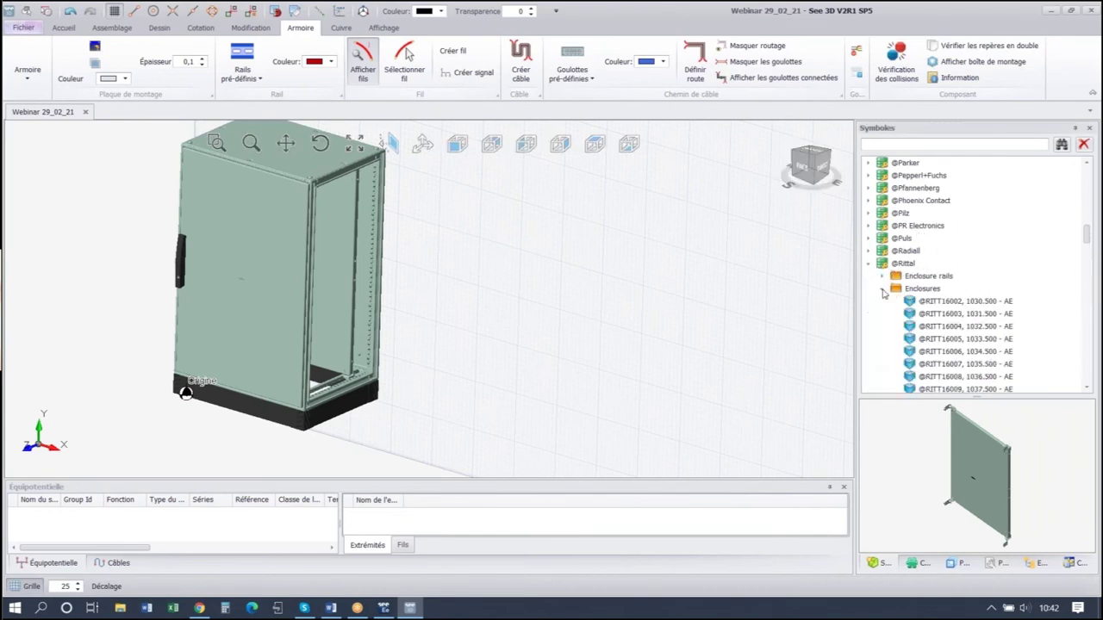
pyautogui.scroll(-8, 910, 258)
pyautogui.scroll(9, 910, 258)
pyautogui.scroll(-4, 909, 285)
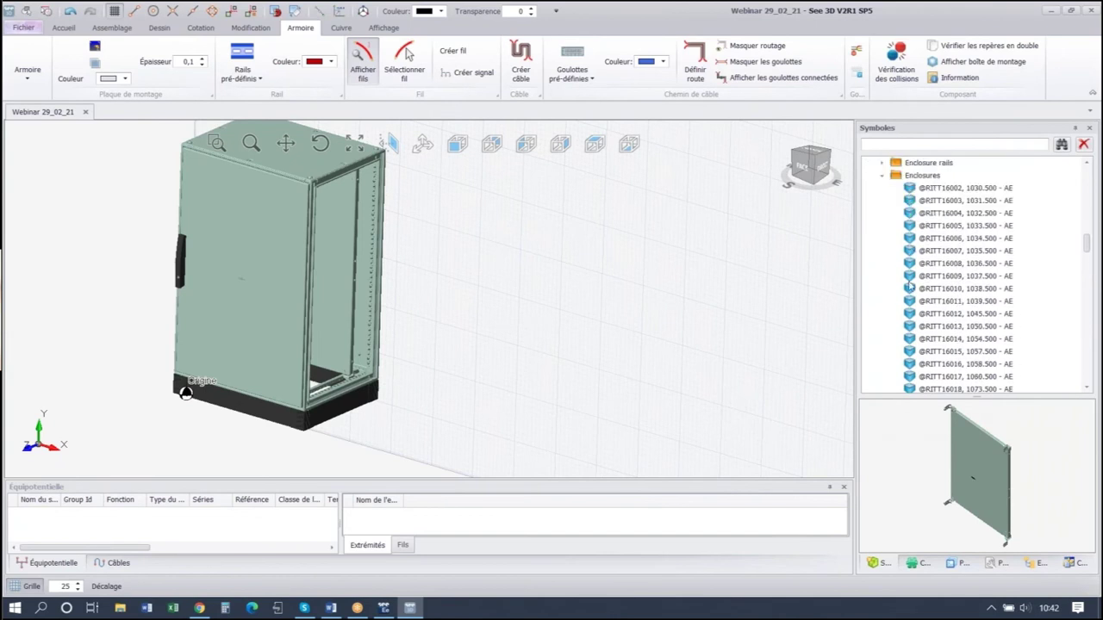
pyautogui.scroll(3, 452, 311)
pyautogui.moveTo(451, 310)
pyautogui.mouseDown(button='middle')
pyautogui.moveTo(429, 294)
pyautogui.moveTo(445, 302)
pyautogui.mouseUp(button='middle')
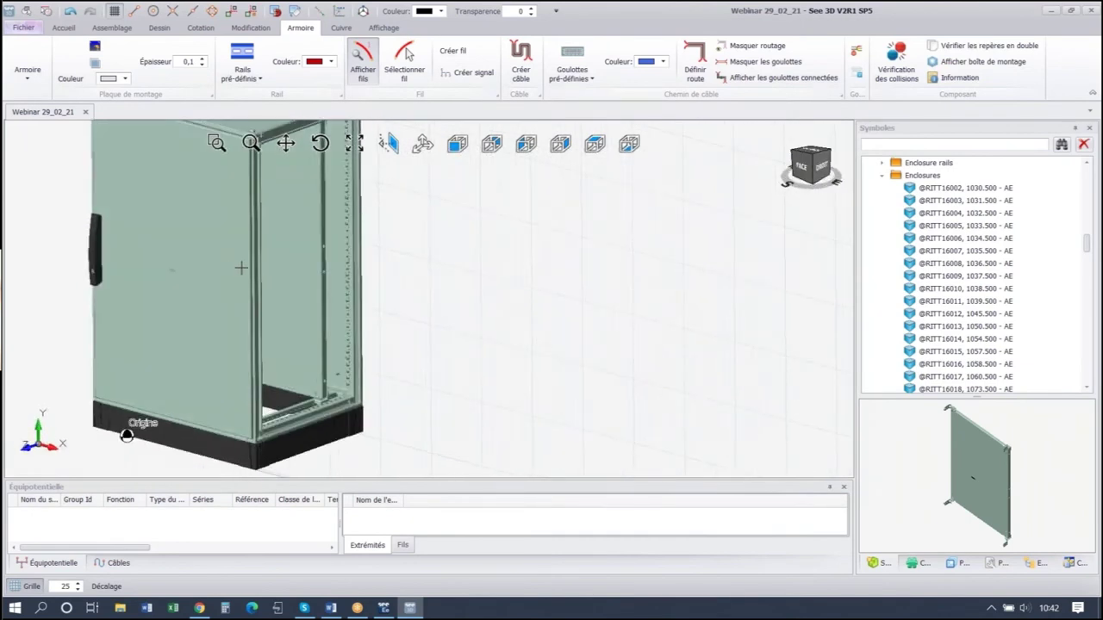
# Place the Anneaux de levage from the Exemple Armoire UE 1200*800*600 folder on the cabinet roof, one ring at each corner.
pyautogui.scroll(-4, 248, 271)
pyautogui.scroll(-10, 952, 284)
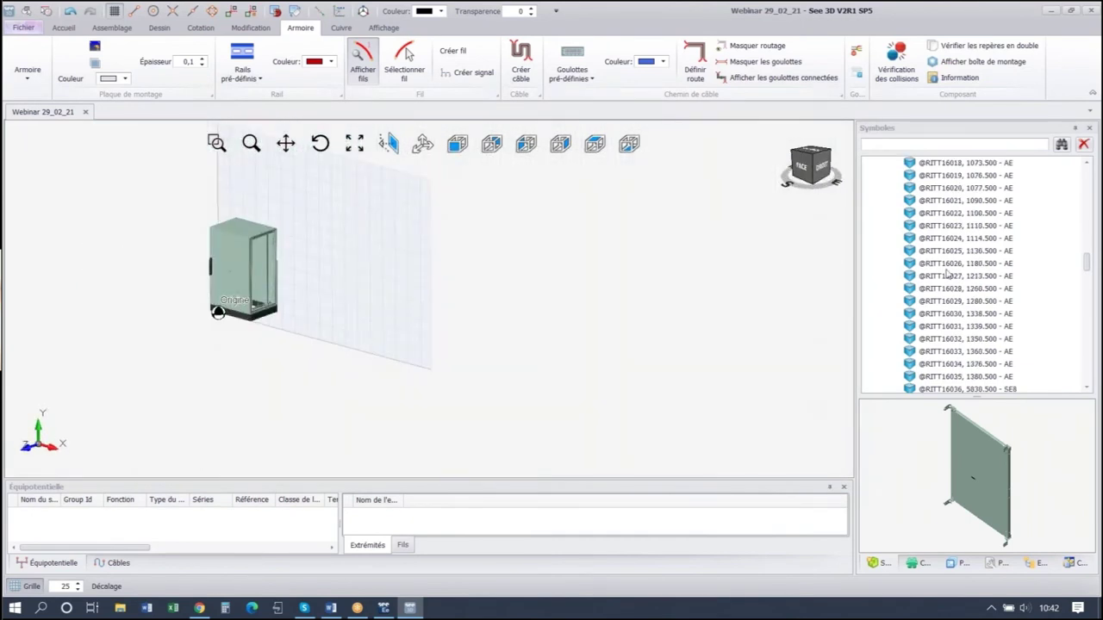
pyautogui.scroll(-6, 952, 291)
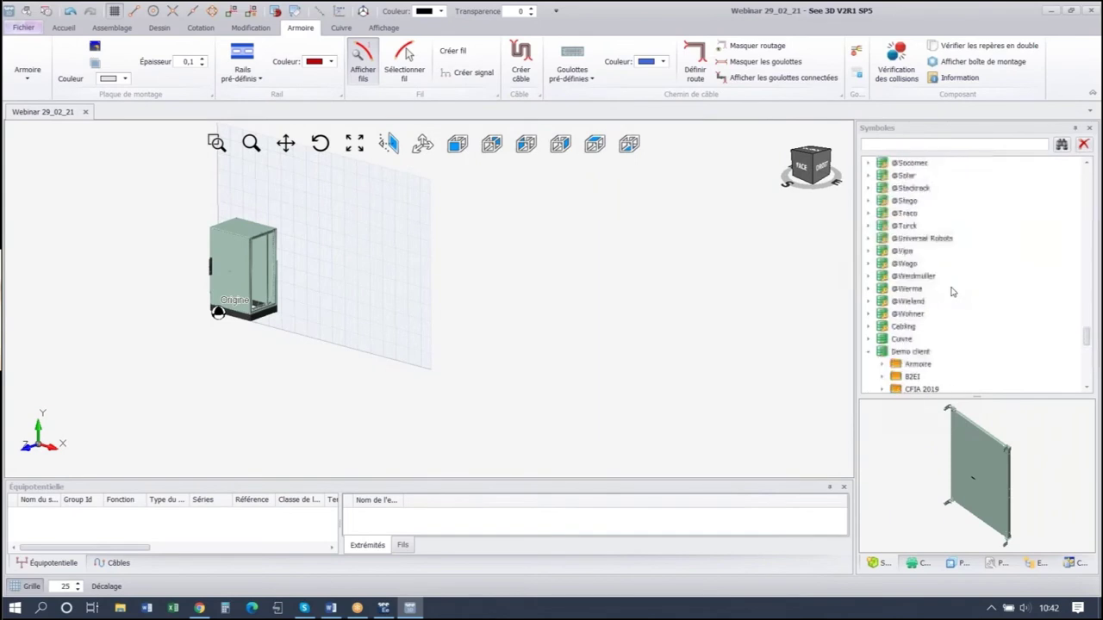
pyautogui.scroll(1, 951, 291)
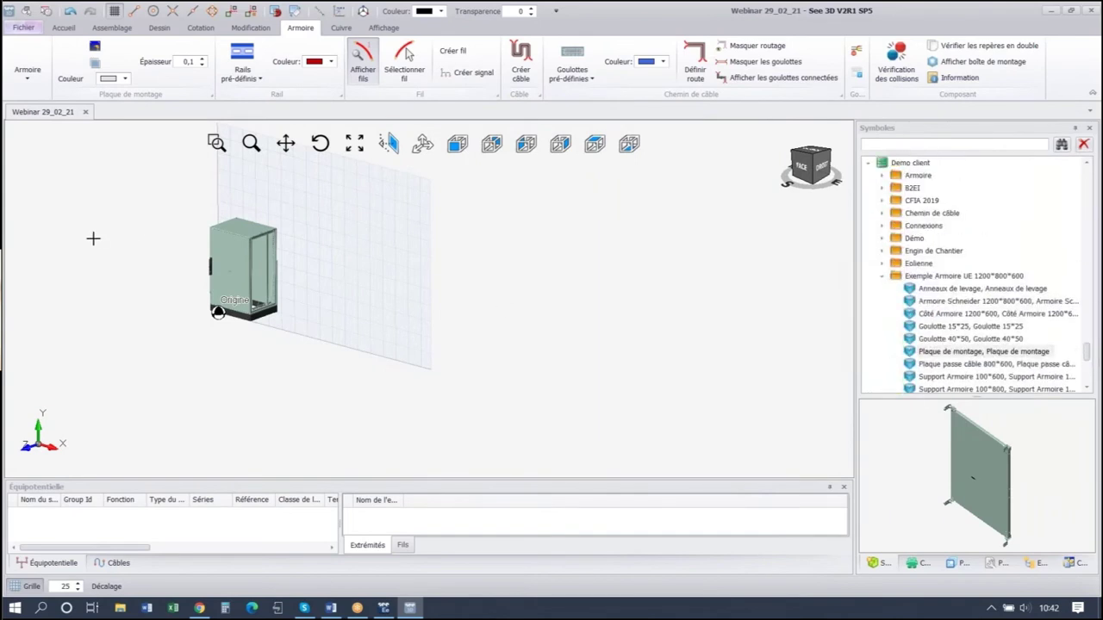
pyautogui.scroll(6, 216, 172)
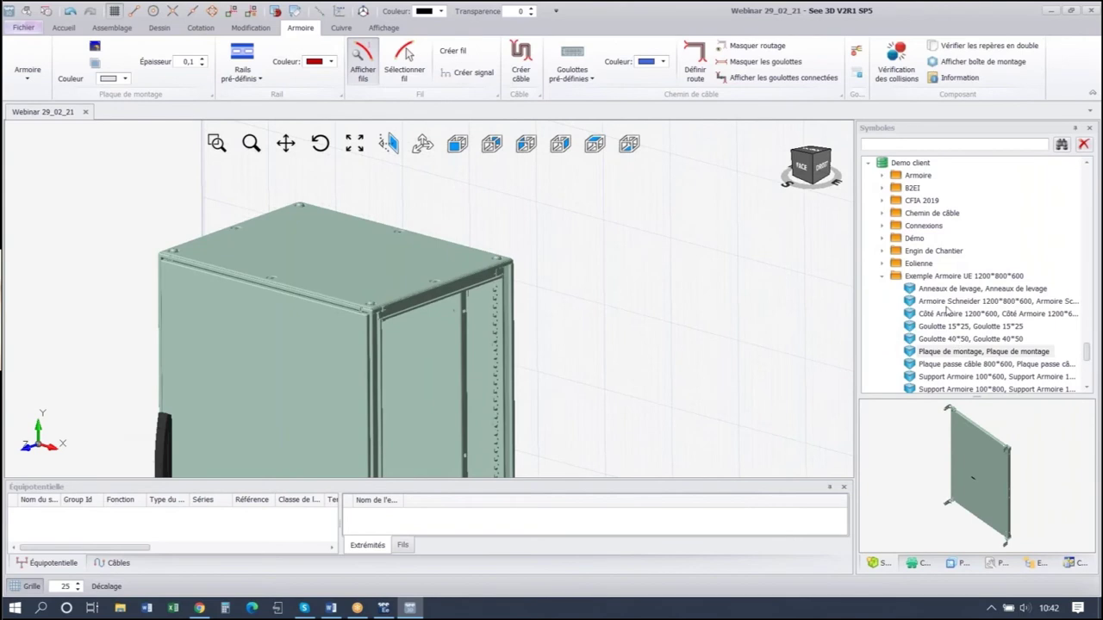
pyautogui.moveTo(941, 292); pyautogui.dragTo(191, 257)
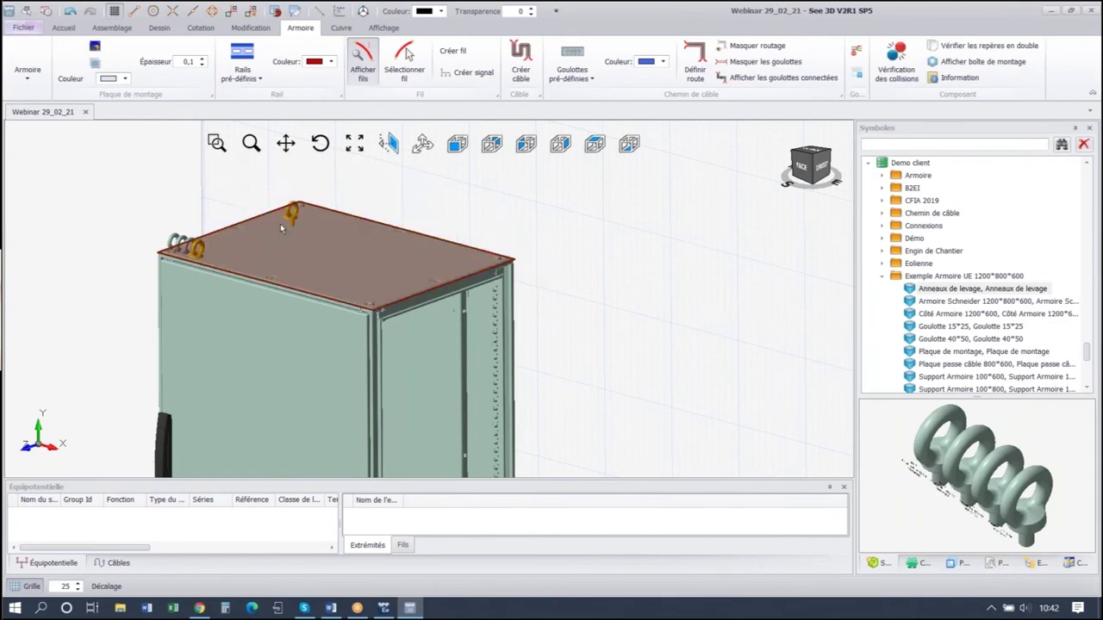
pyautogui.click(280, 223)
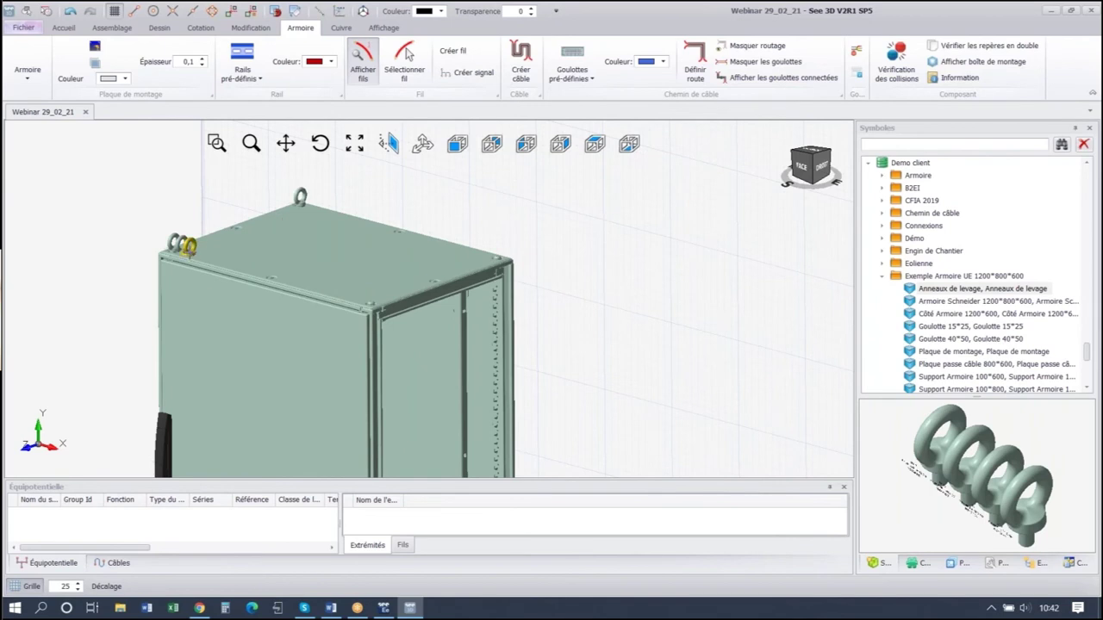
pyautogui.click(401, 251)
pyautogui.click(345, 292)
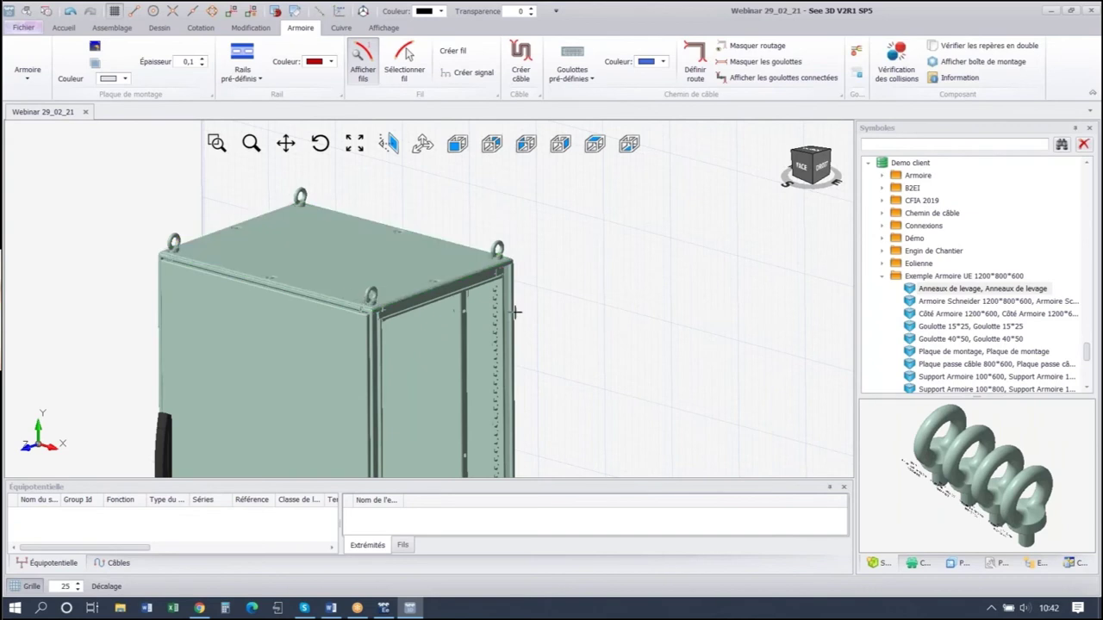
# Place the Plaque passe câble 800*600 from the Exemple Armoire UE 1200*800*600 folder on the cabinet floor, covering the base opening.
pyautogui.scroll(-5, 529, 419)
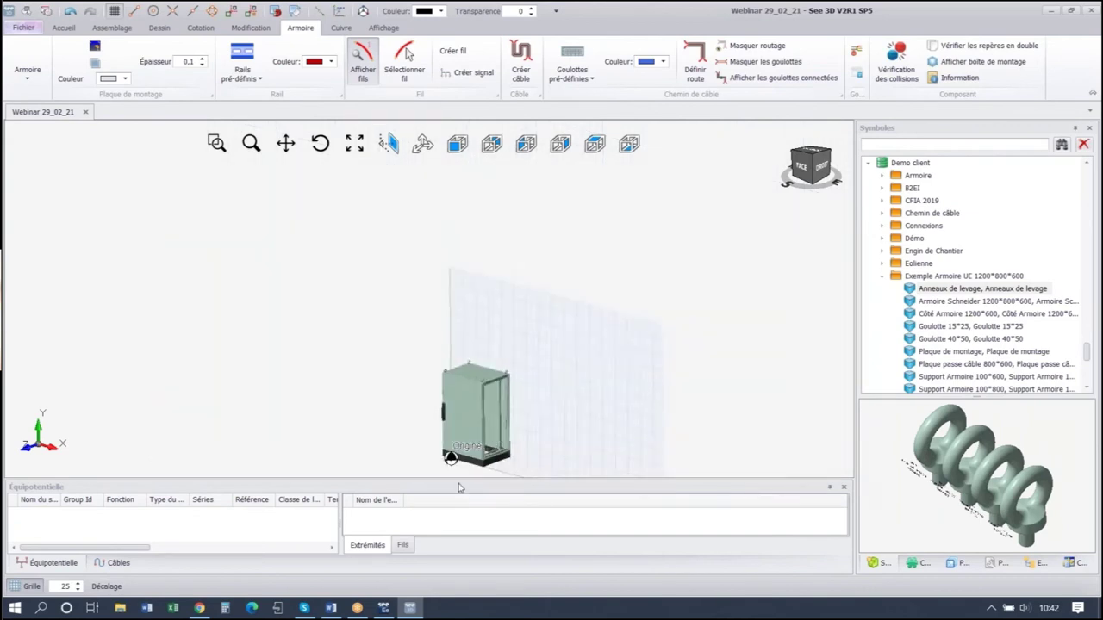
pyautogui.scroll(4, 456, 423)
pyautogui.scroll(-4, 606, 407)
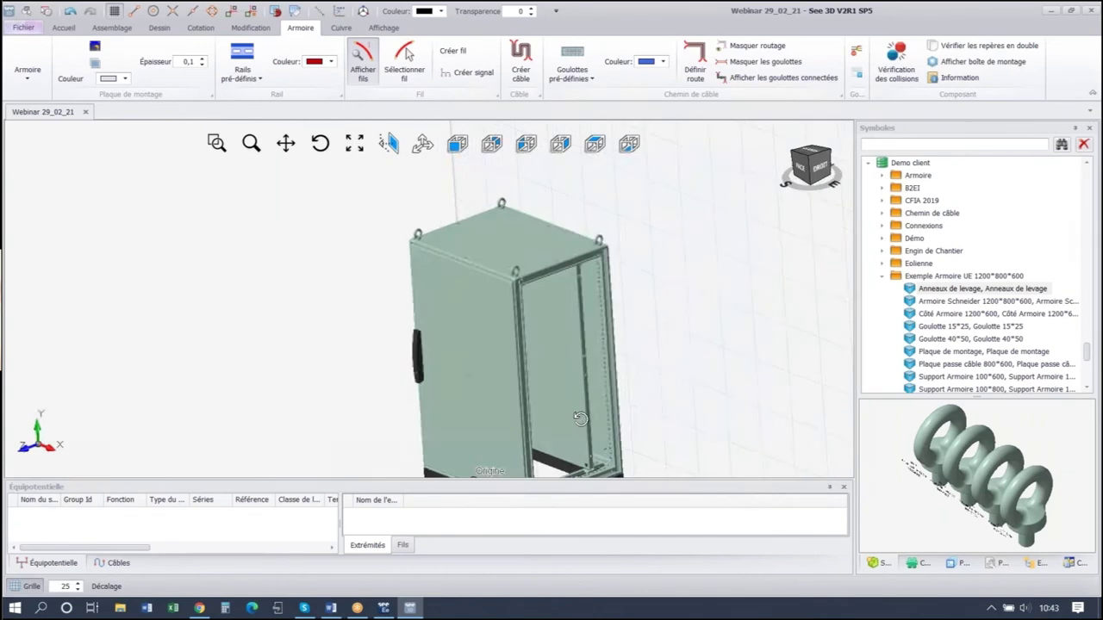
pyautogui.scroll(4, 575, 427)
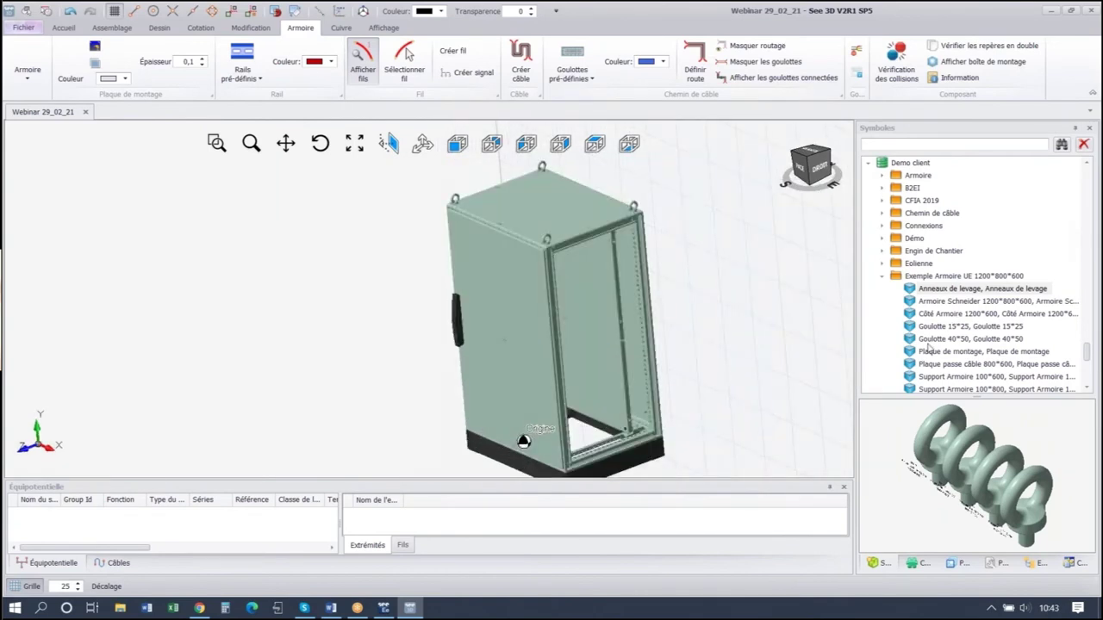
pyautogui.moveTo(941, 364); pyautogui.dragTo(815, 415)
pyautogui.moveTo(656, 444); pyautogui.dragTo(598, 442)
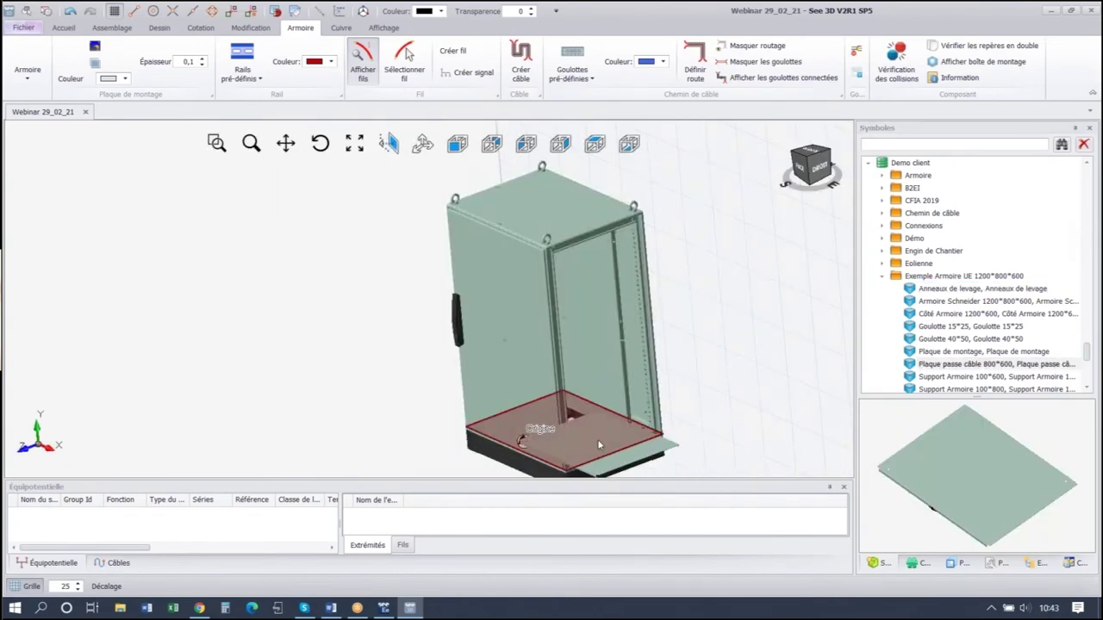
pyautogui.click(595, 438)
pyautogui.press('Escape')
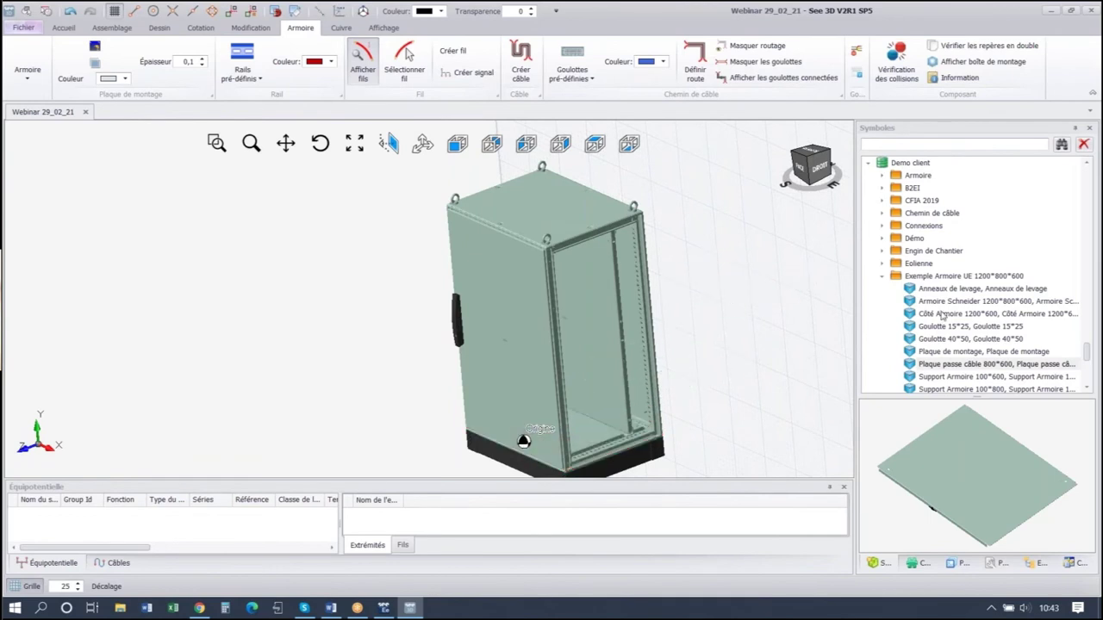
# Close both open sides of the cabinet with a Côté Armoire 1200*600 panel on the right side and another on the left side.
pyautogui.moveTo(939, 315); pyautogui.dragTo(652, 311)
pyautogui.scroll(-2, 484, 370)
pyautogui.moveTo(482, 369); pyautogui.dragTo(588, 331, button='middle')
pyautogui.moveTo(588, 335); pyautogui.dragTo(410, 280)
pyautogui.moveTo(410, 280); pyautogui.dragTo(441, 327, button='middle')
pyautogui.click(416, 367)
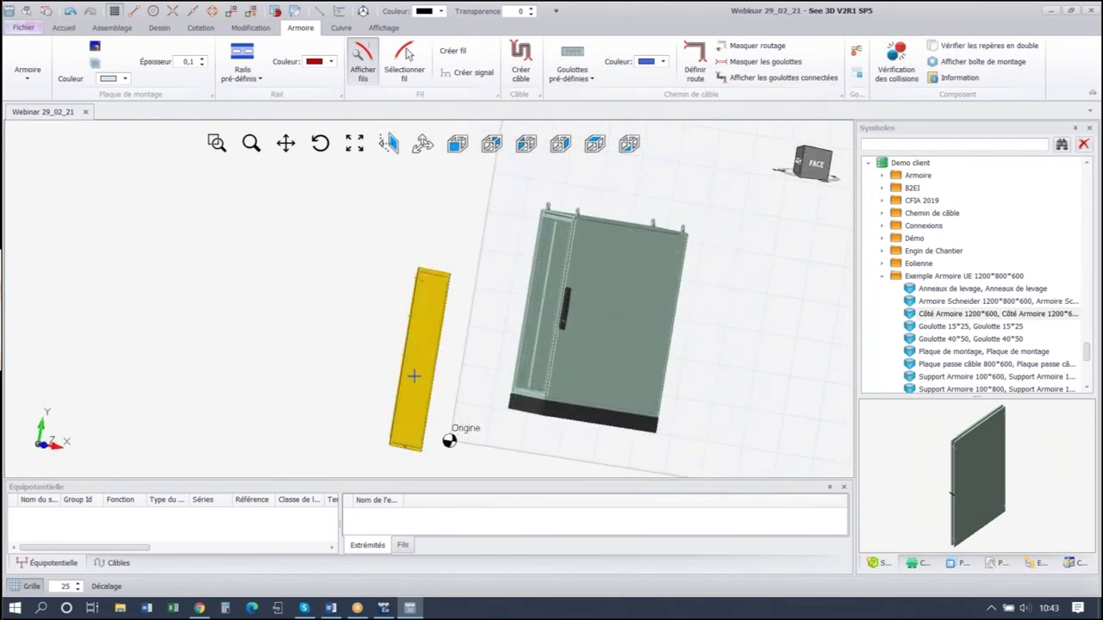
pyautogui.moveTo(414, 377); pyautogui.dragTo(542, 309)
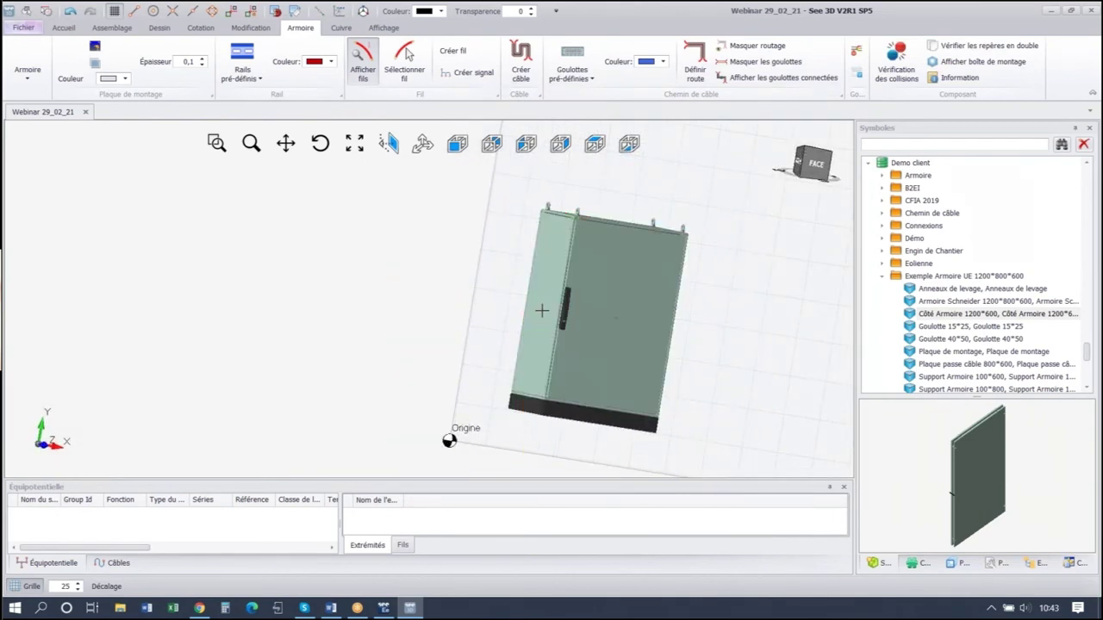
pyautogui.moveTo(627, 301); pyautogui.dragTo(526, 319, button='middle')
pyautogui.scroll(-3, 529, 316)
pyautogui.scroll(4, 529, 316)
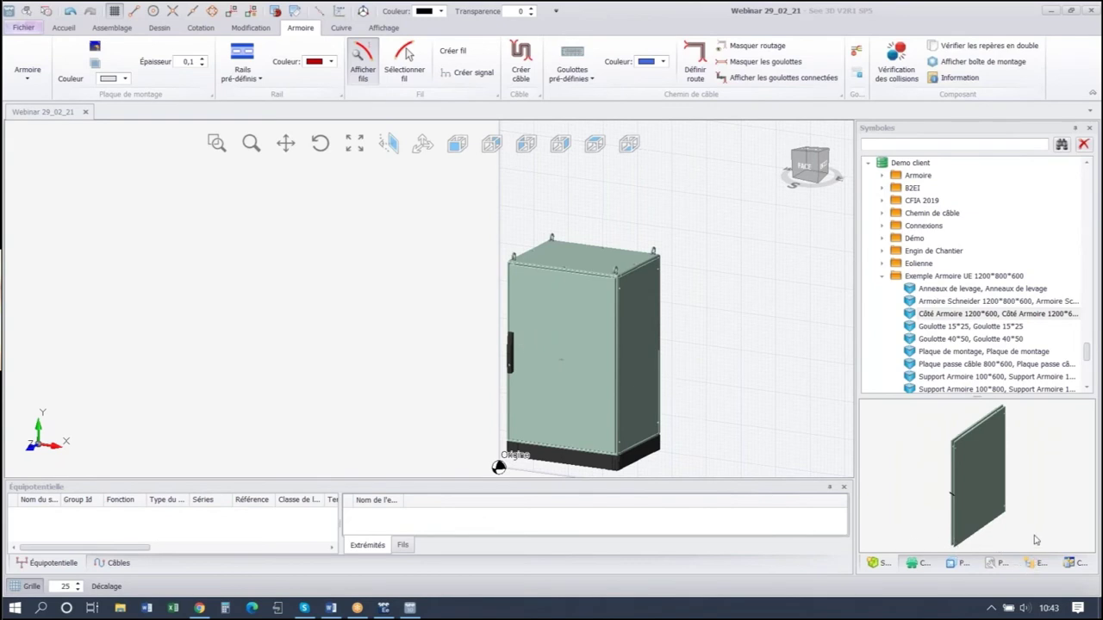
# Hide the right side panel, the front door and the left side panel to open up the cabinet's interior.
pyautogui.click(1035, 565)
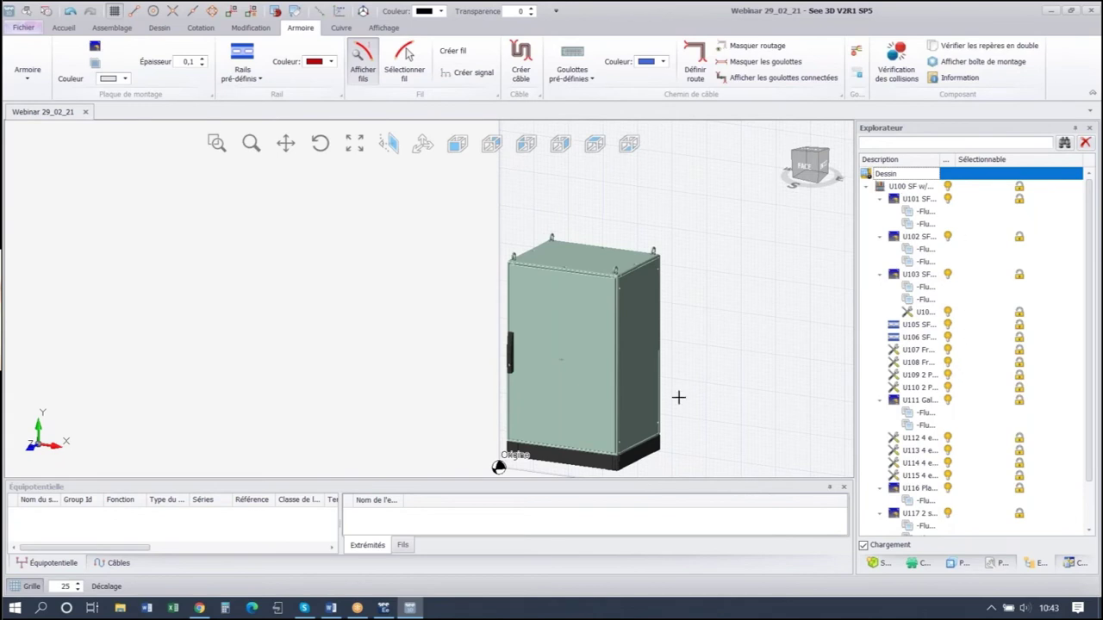
pyautogui.click(636, 342)
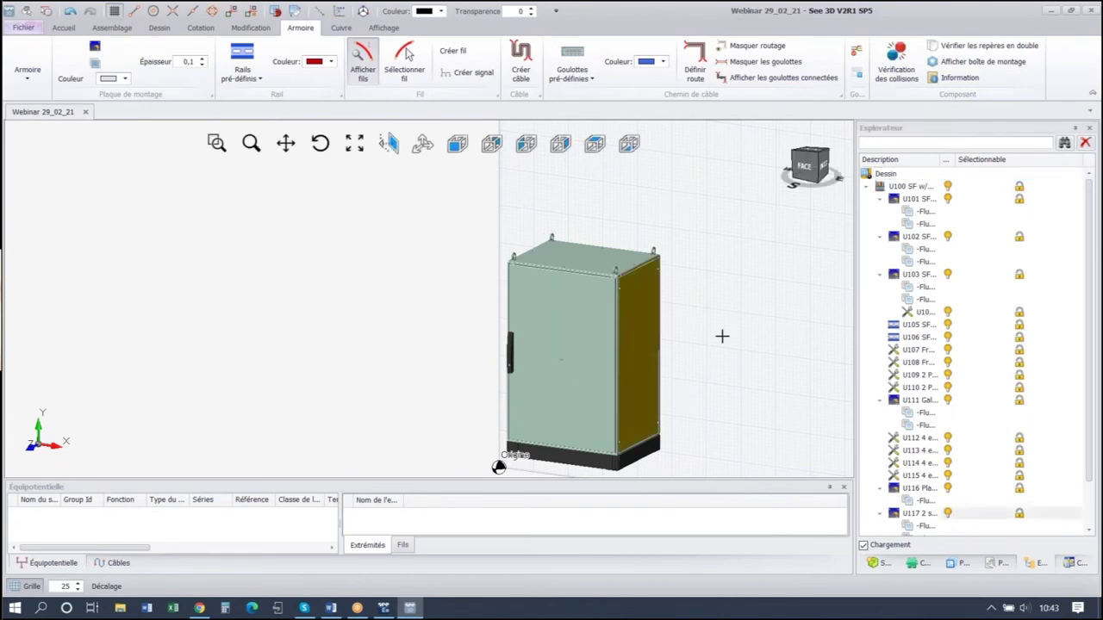
pyautogui.click(948, 513)
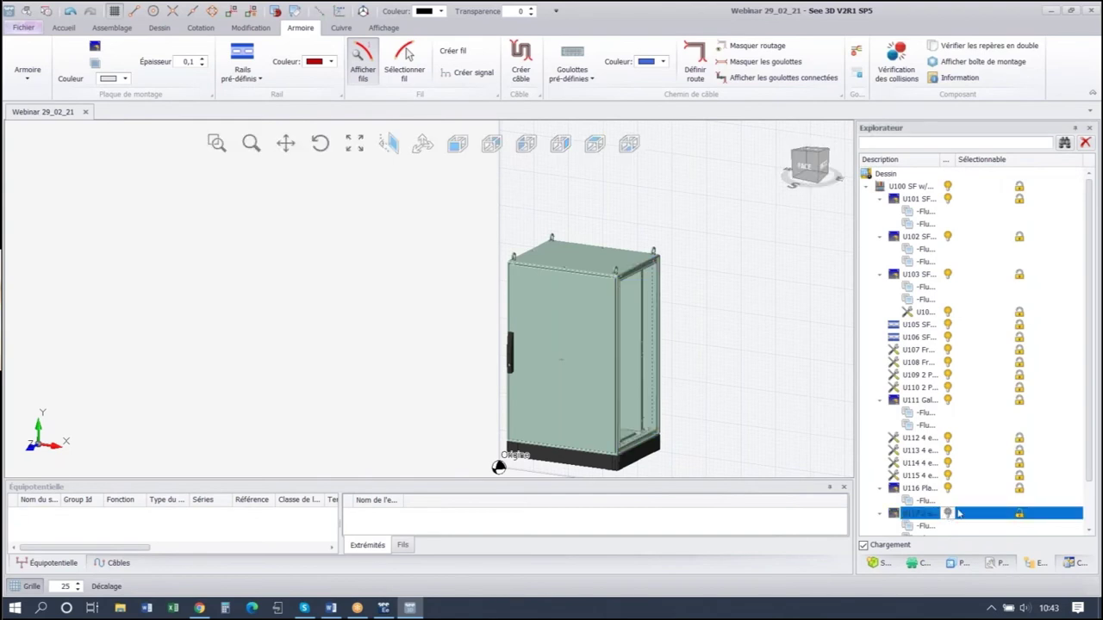
pyautogui.click(568, 391)
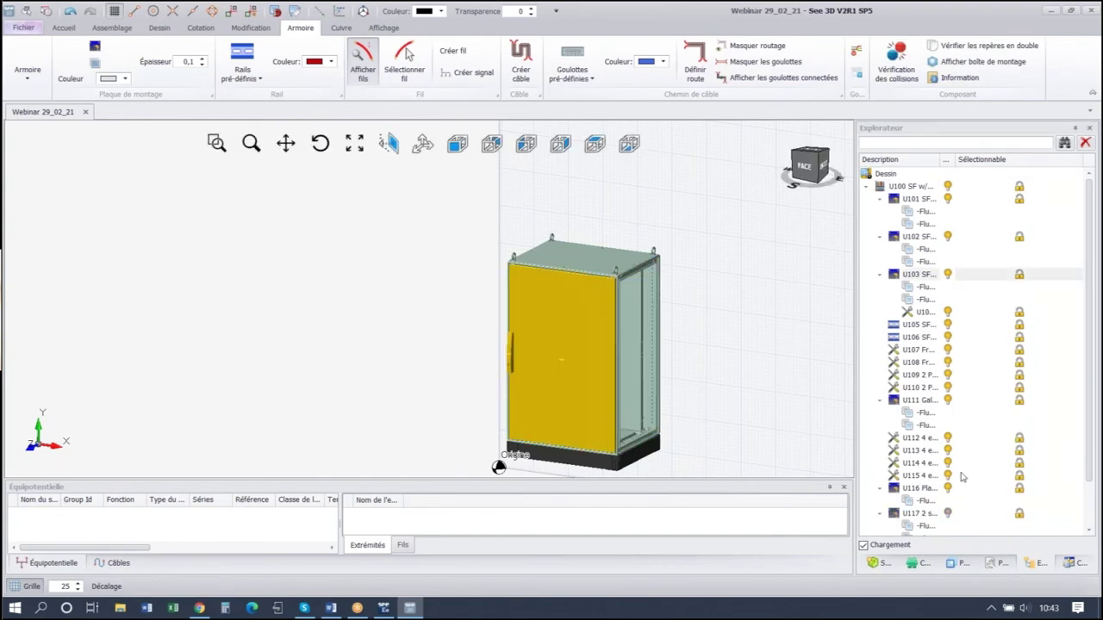
pyautogui.click(948, 274)
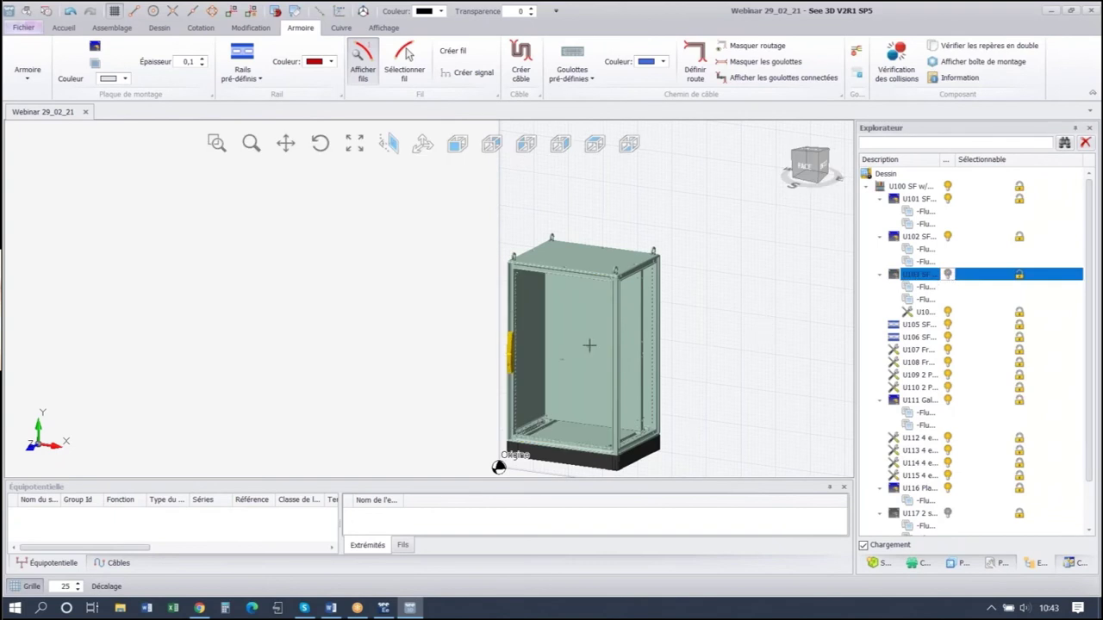
pyautogui.click(523, 312)
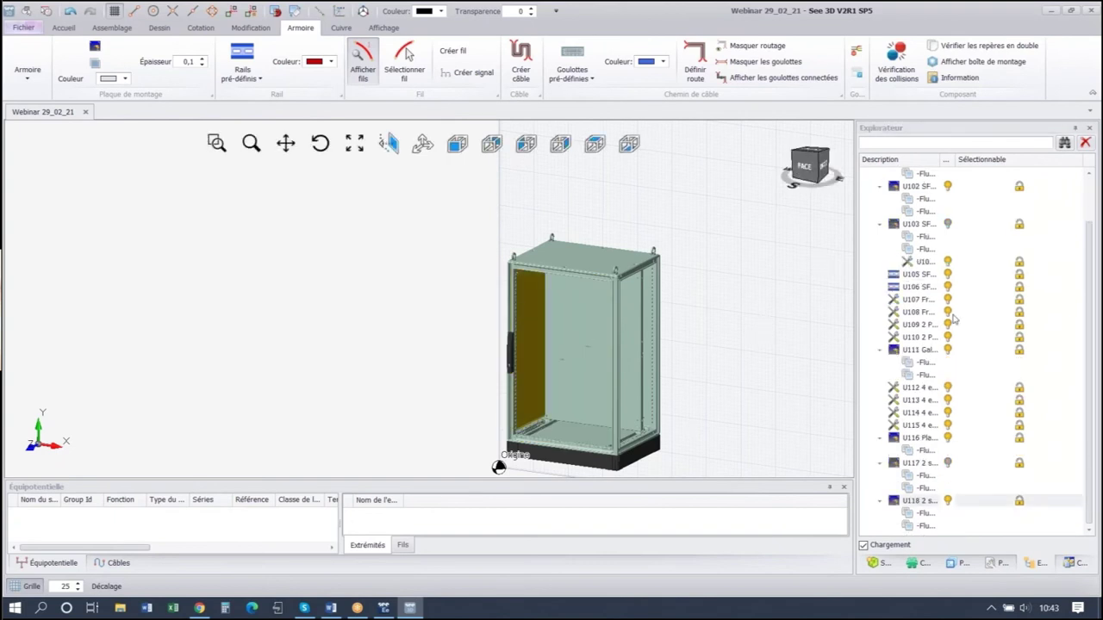
pyautogui.click(949, 503)
# Define the front face of the mounting plate inside the cabinet as the work plane.
pyautogui.scroll(5, 627, 364)
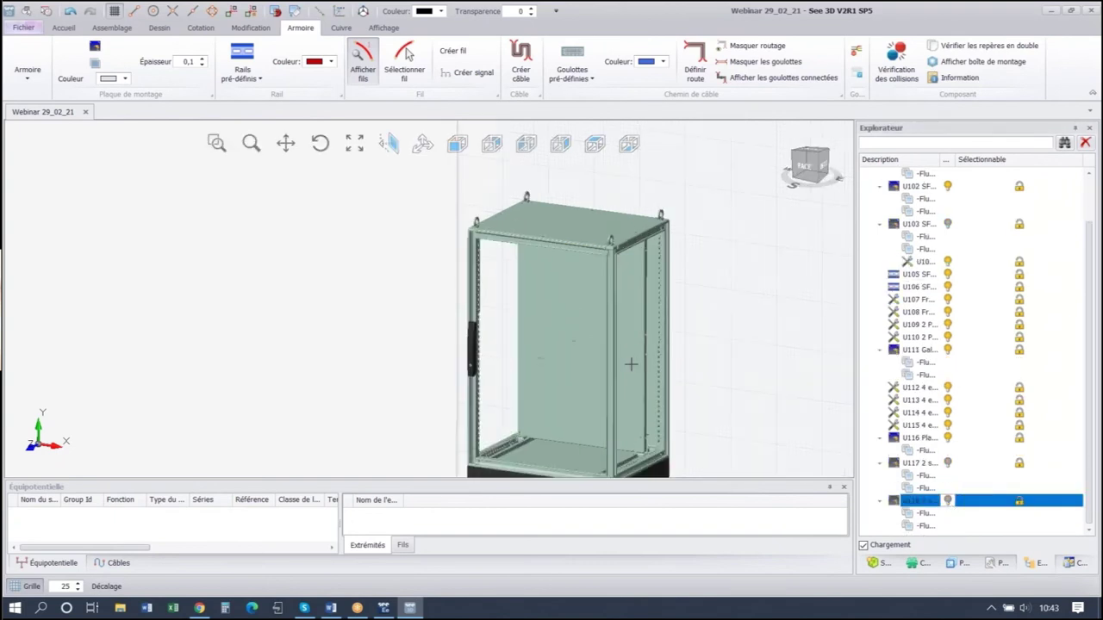
pyautogui.click(494, 355)
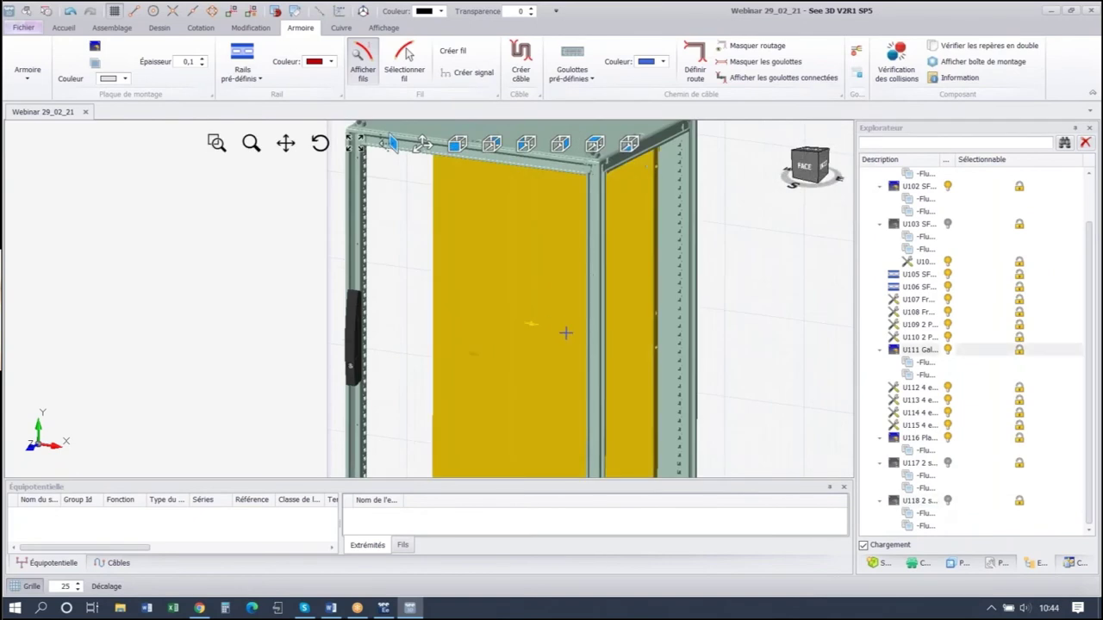
pyautogui.rightClick(924, 363)
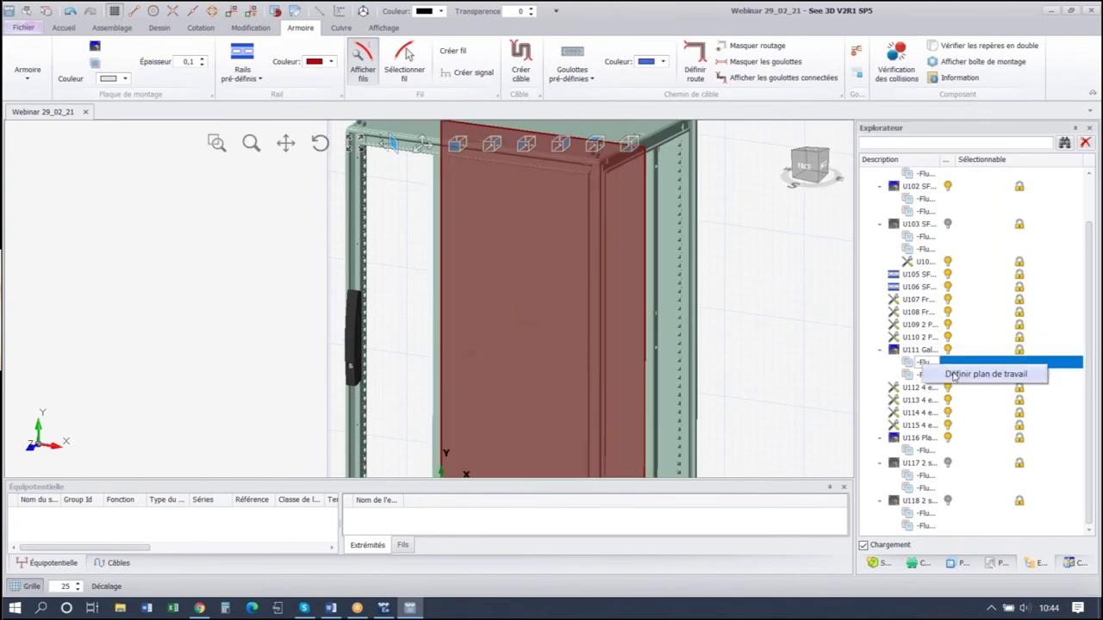
pyautogui.click(957, 374)
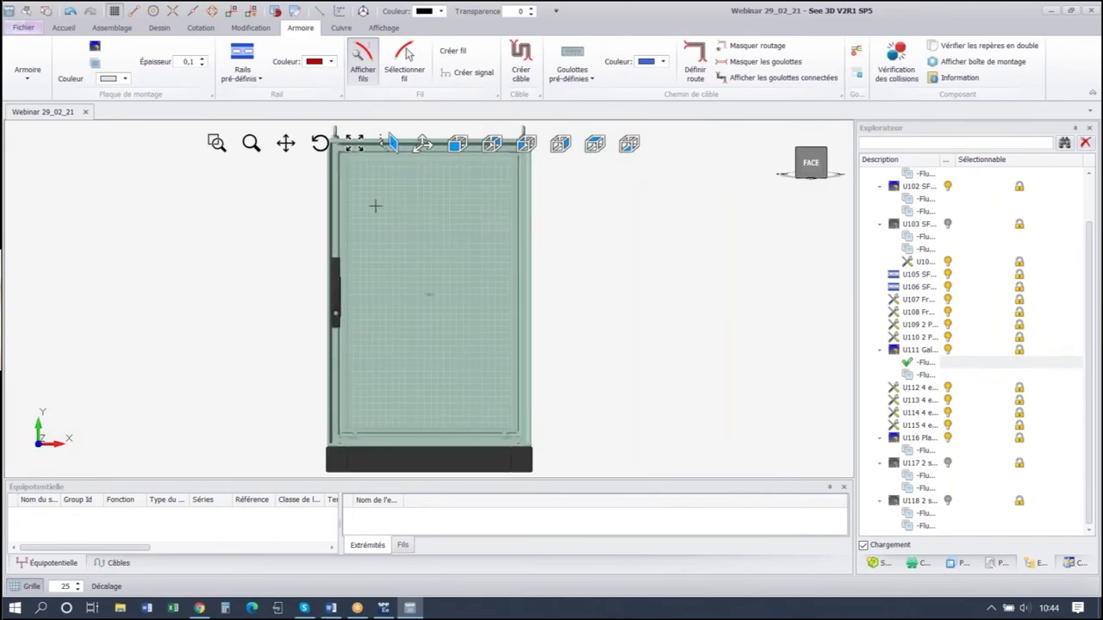
# Set the grid spacing on the mounting plate to 10.
pyautogui.scroll(2, 361, 177)
pyautogui.scroll(2, 362, 177)
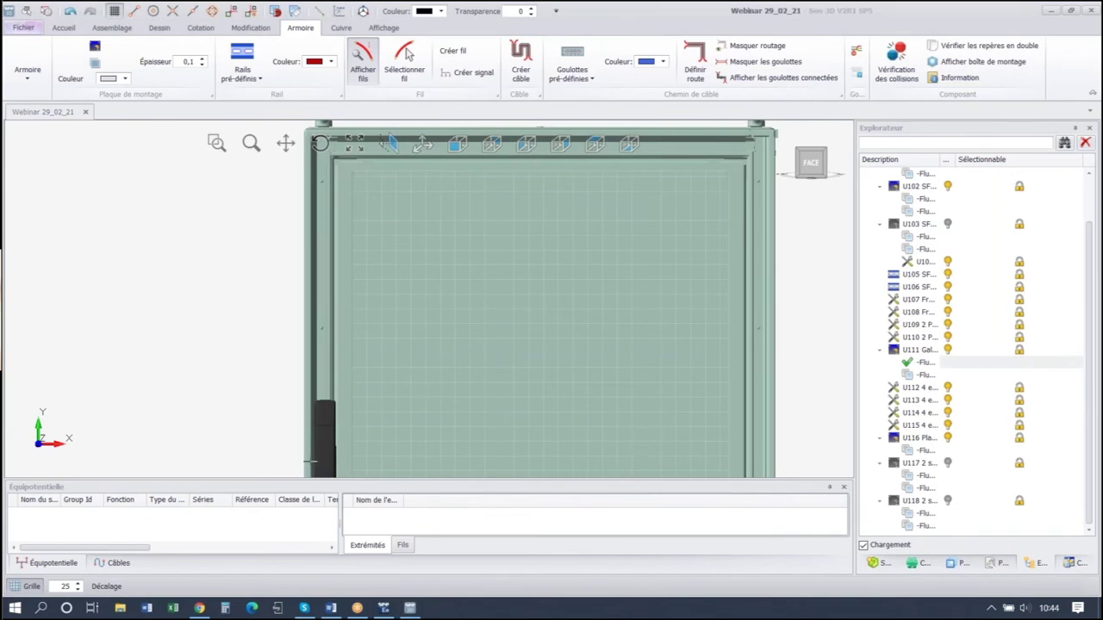
pyautogui.click(61, 587)
pyautogui.moveTo(53, 586); pyautogui.dragTo(75, 586)
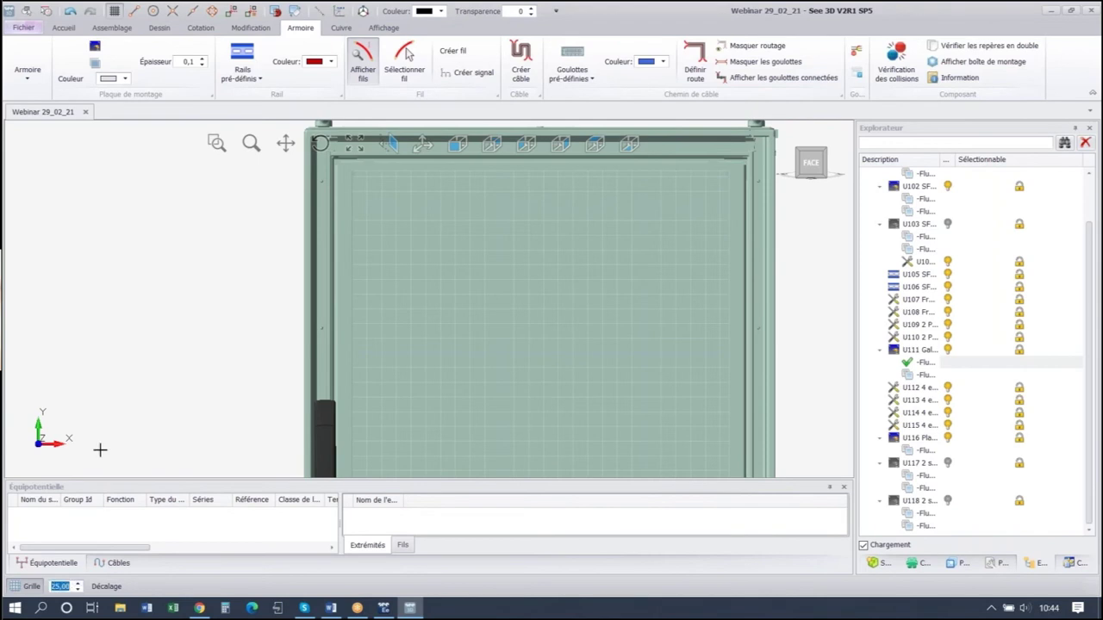
pyautogui.write('1')
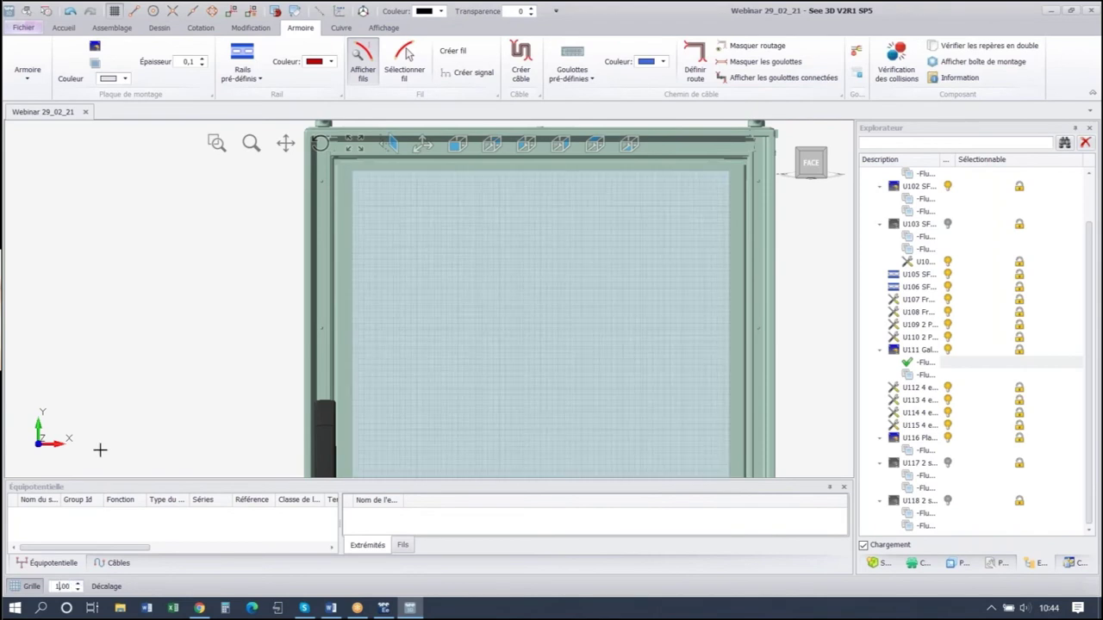
pyautogui.write('0')
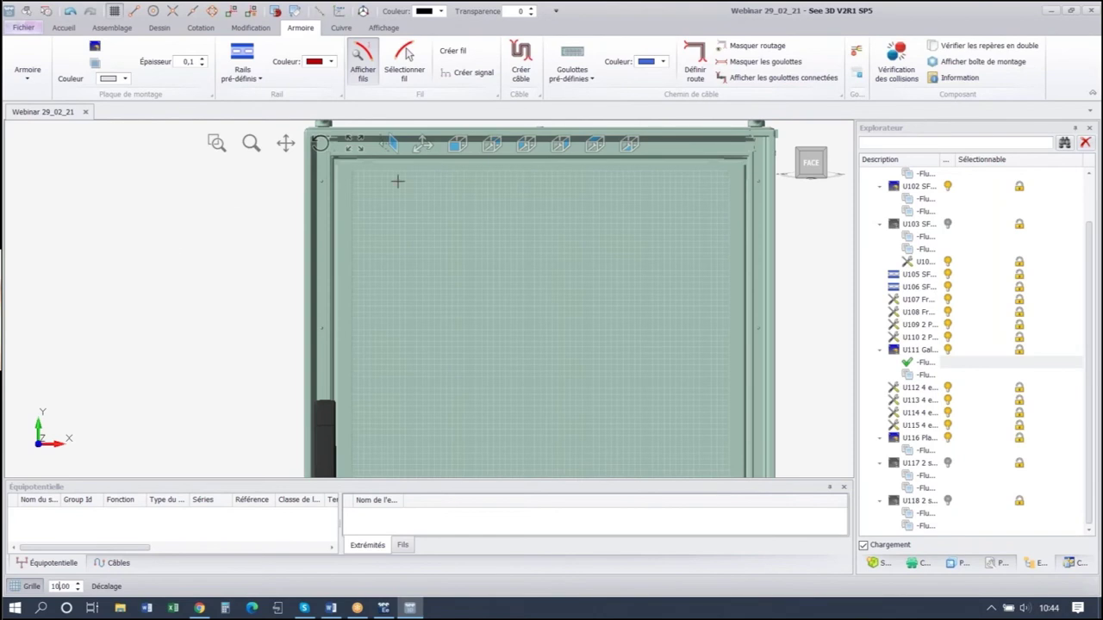
pyautogui.click(974, 134)
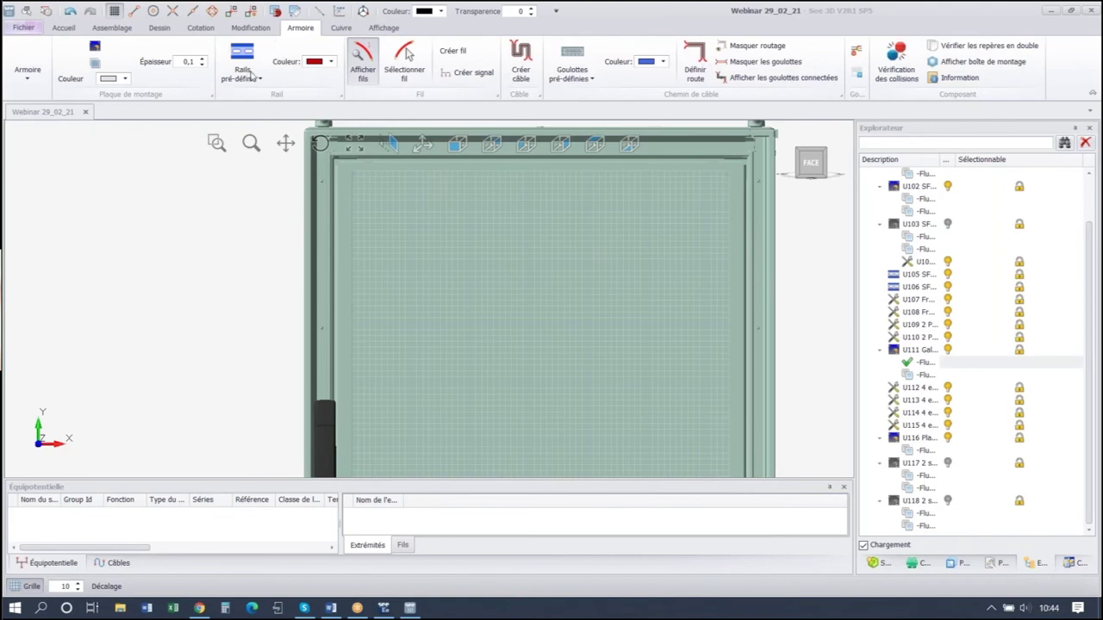
# Place a horizontal Goulotte 40*50 from the Exemple Armoire UE 1200*800*600 folder at the mounting plate's upper left corner.
pyautogui.click(577, 78)
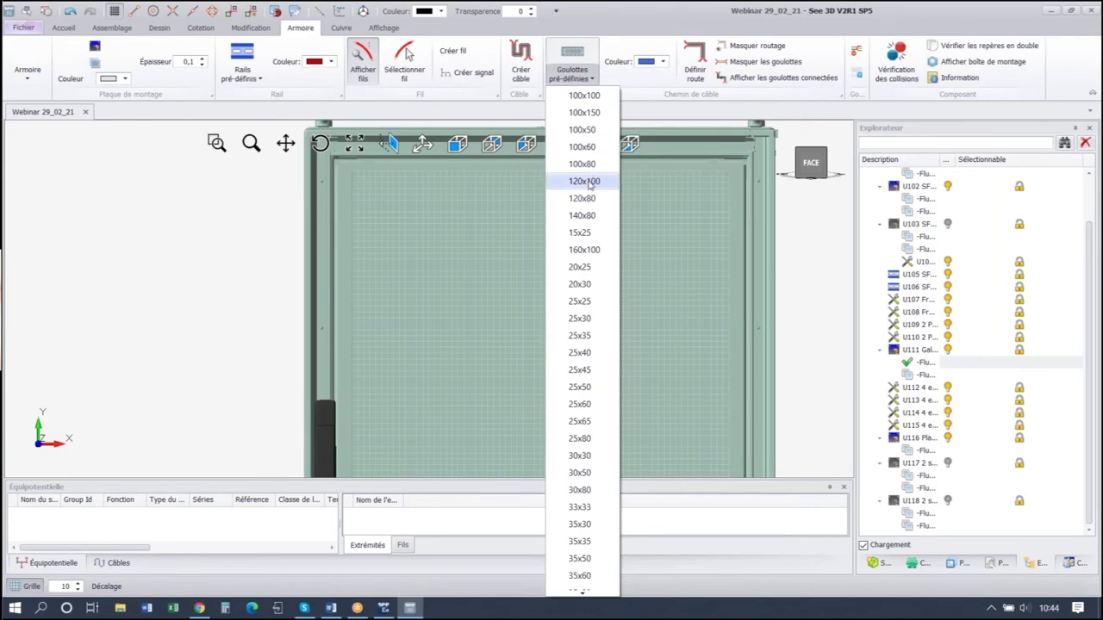
pyautogui.click(799, 220)
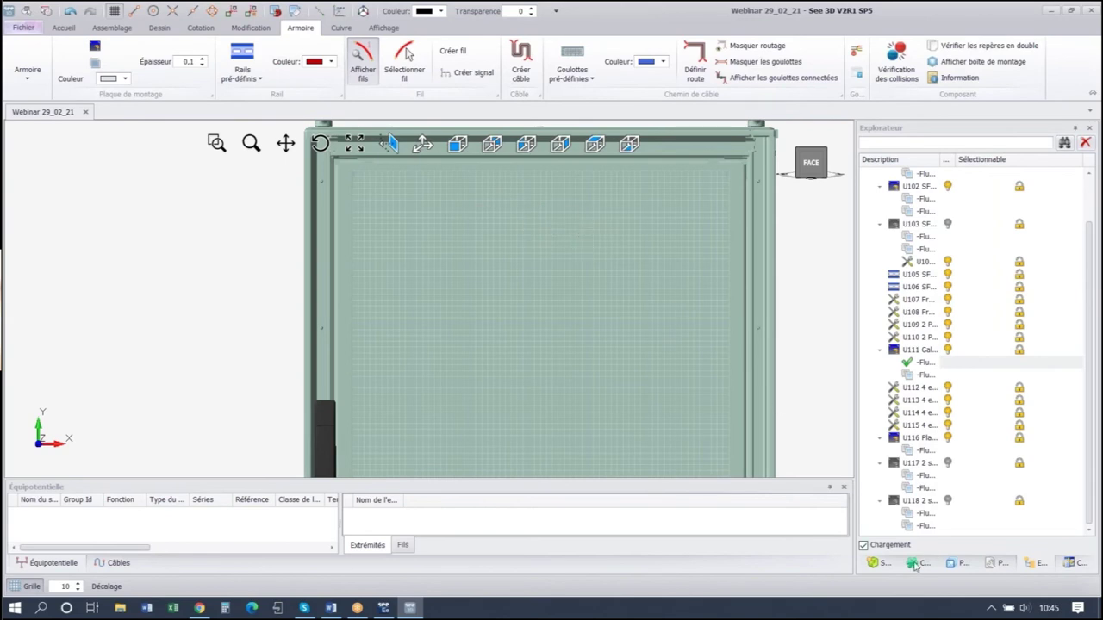
pyautogui.click(882, 566)
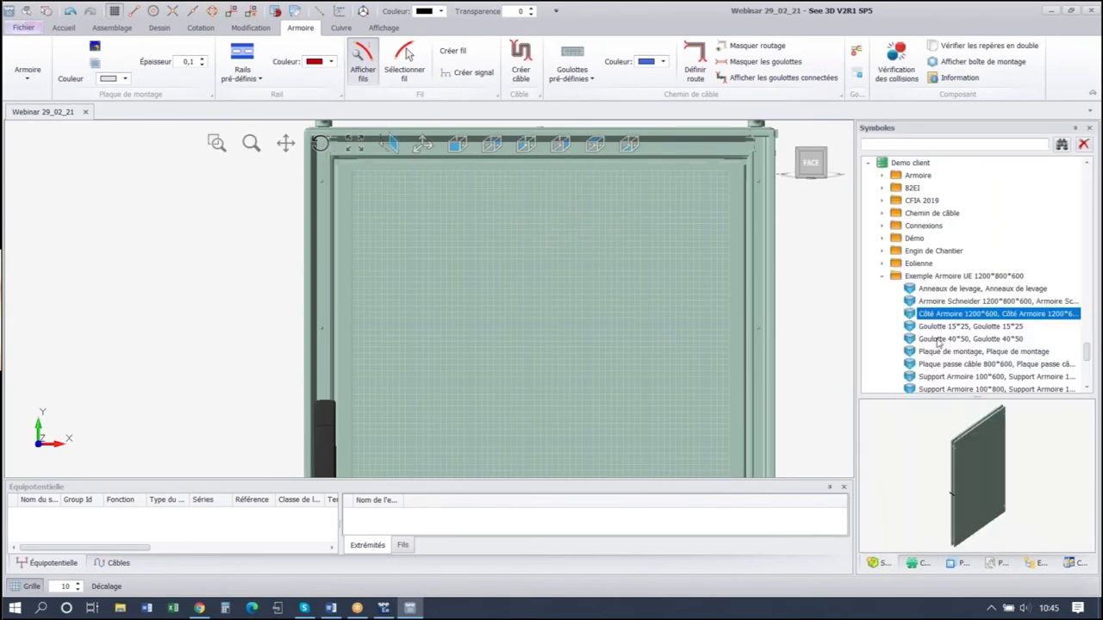
pyautogui.moveTo(936, 340); pyautogui.dragTo(361, 202)
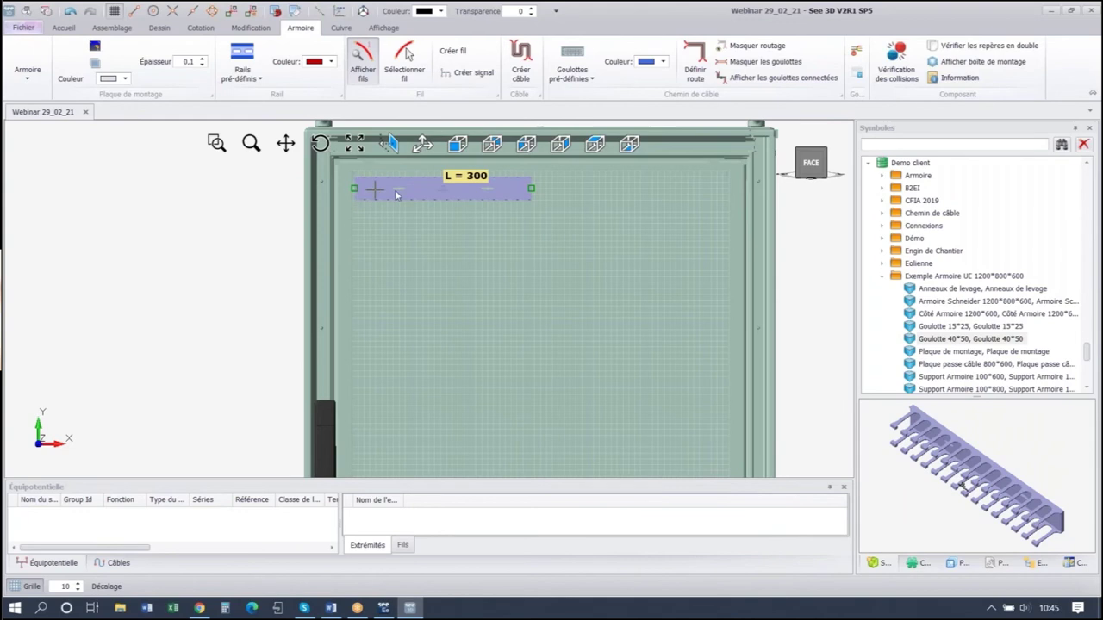
# Extend the horizontal duct to the mounting plate's right edge and set its length to 630.
pyautogui.moveTo(531, 190); pyautogui.dragTo(709, 189)
pyautogui.moveTo(626, 199); pyautogui.dragTo(726, 190)
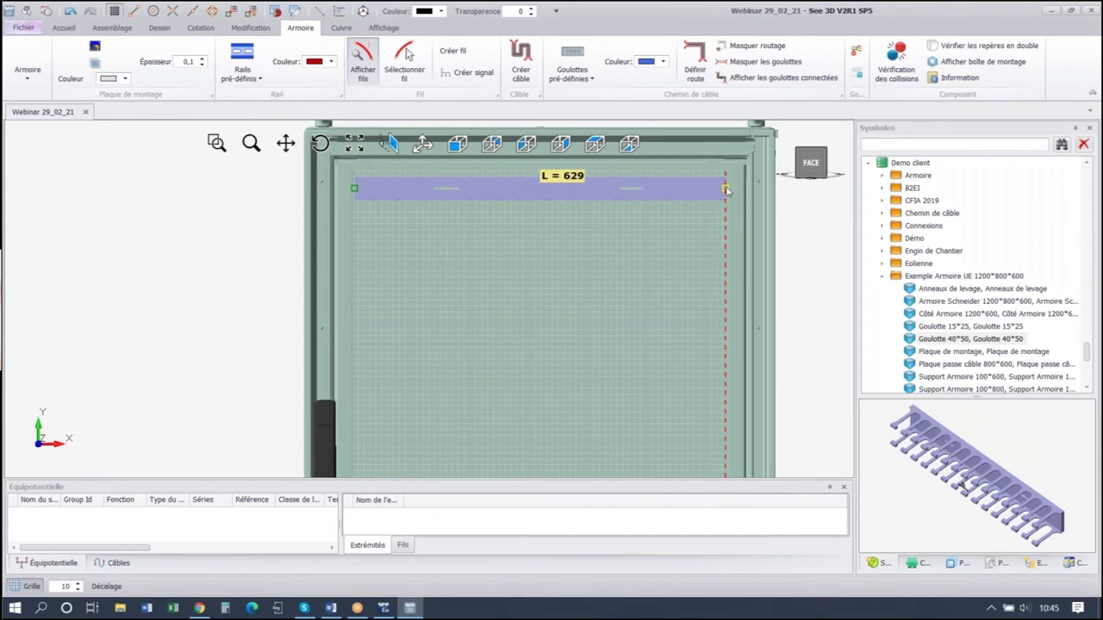
pyautogui.moveTo(724, 188); pyautogui.dragTo(725, 188)
pyautogui.press('space')
pyautogui.write('6')
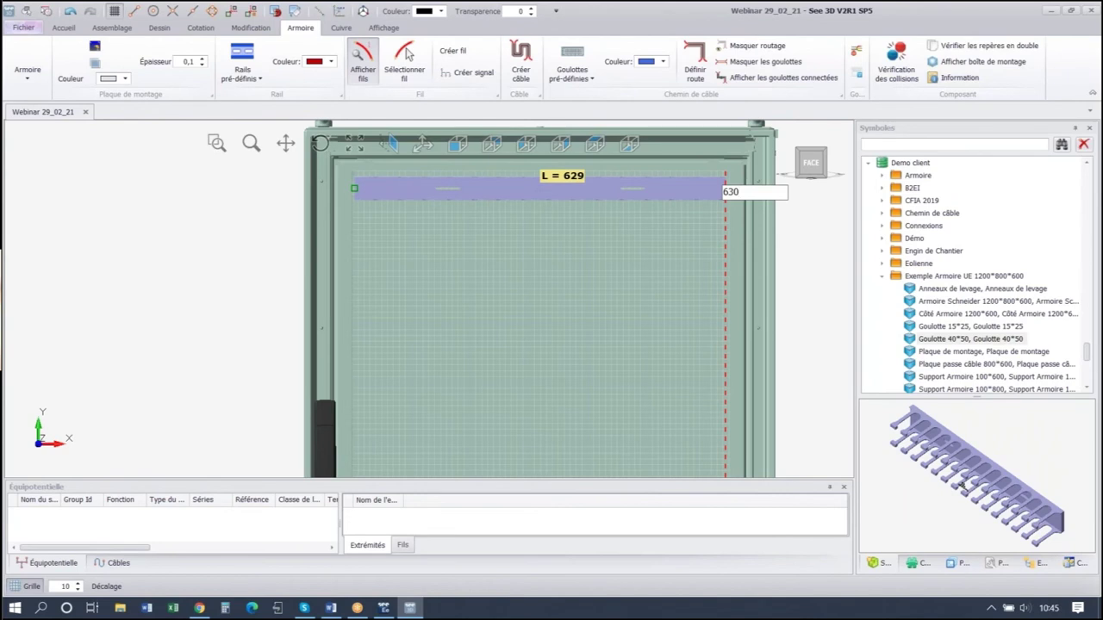
pyautogui.write('30')
pyautogui.press('Return')
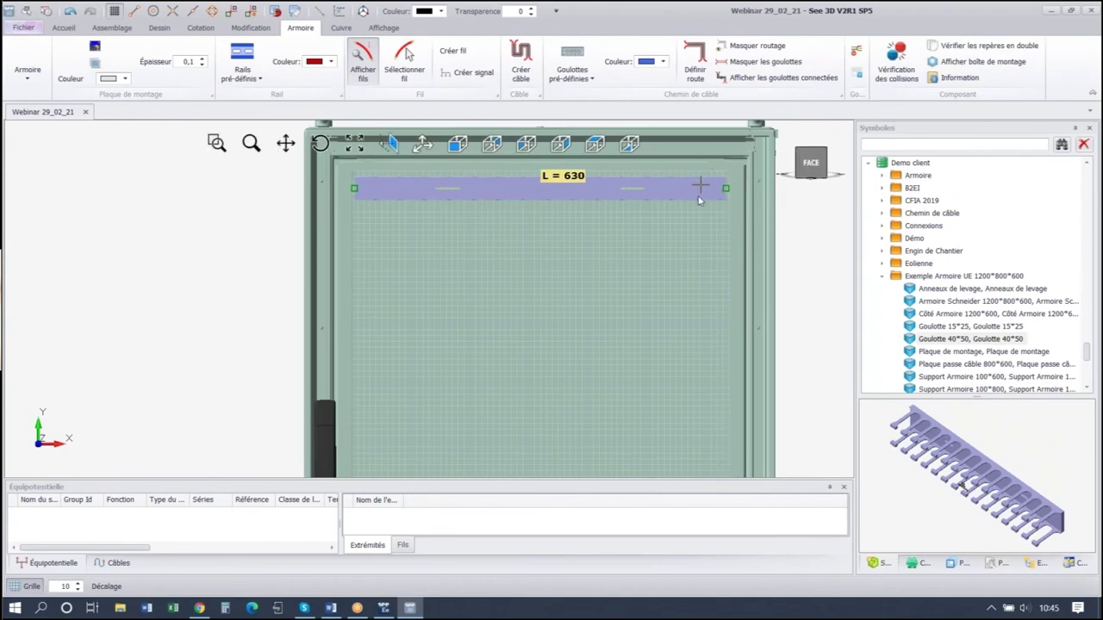
# Place a second Goulotte 40*50 vertically along the mounting plate's left edge, running from the horizontal duct down to the plate's bottom.
pyautogui.click(779, 201)
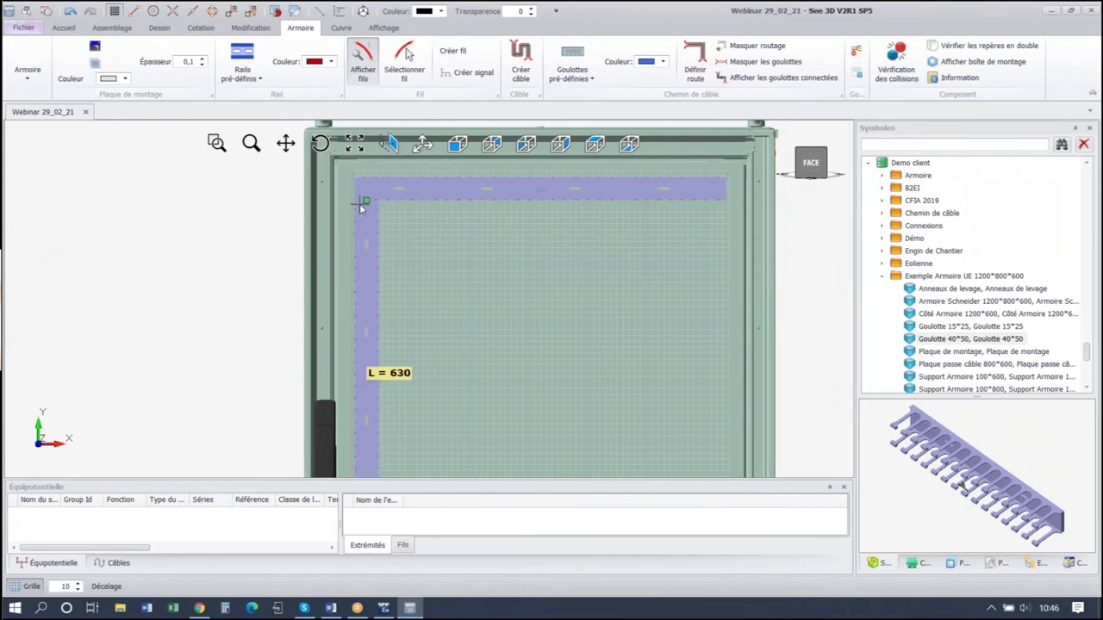
pyautogui.scroll(-5, 359, 203)
pyautogui.scroll(3, 362, 275)
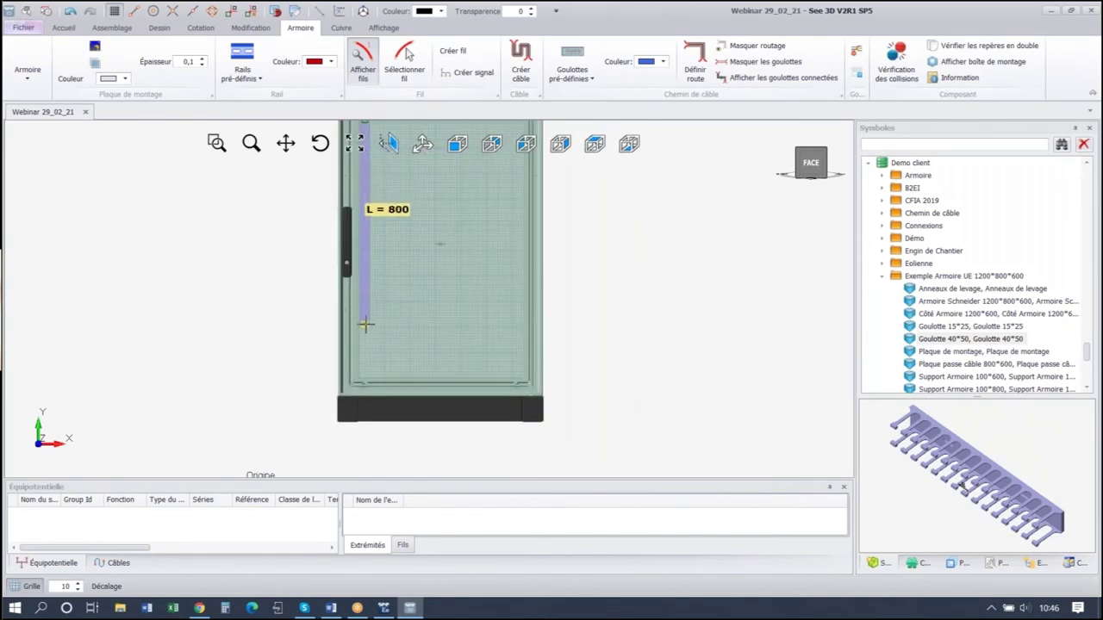
pyautogui.scroll(2, 365, 382)
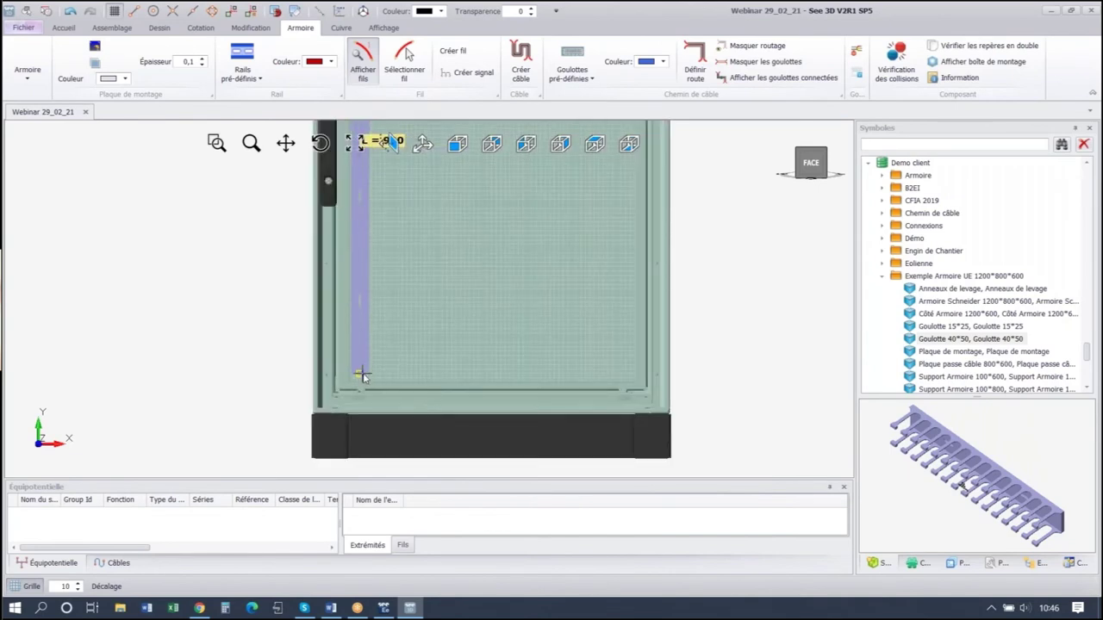
pyautogui.click(362, 376)
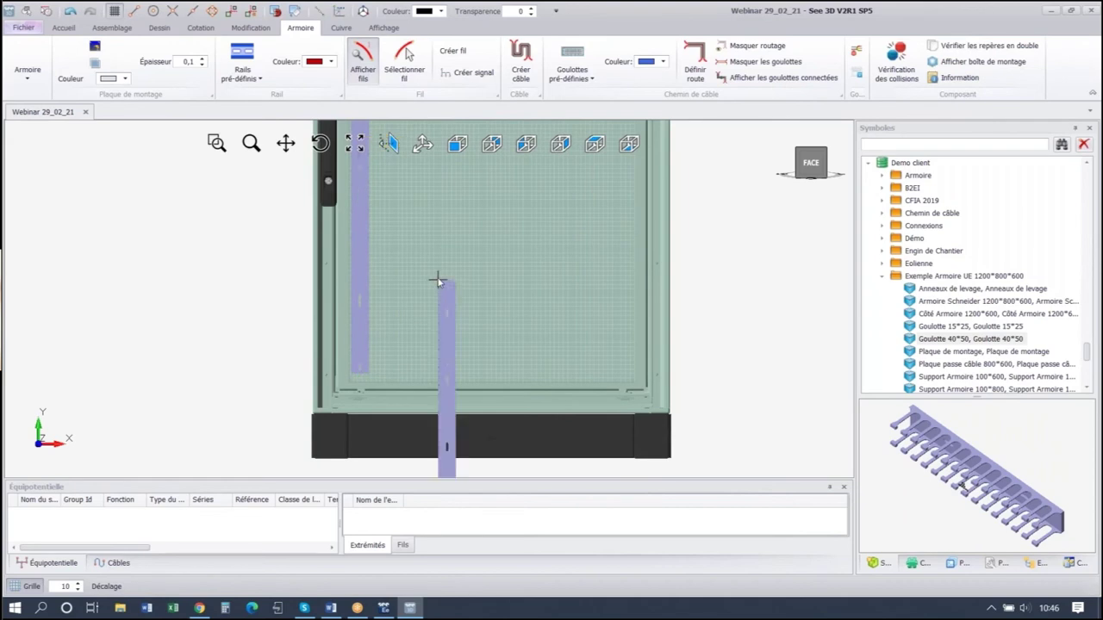
# Place a horizontal Goulotte 40*50 below the upper duct, running about 590 from the vertical duct's inner edge to the plate's right edge.
pyautogui.scroll(-6, 442, 261)
pyautogui.scroll(4, 444, 202)
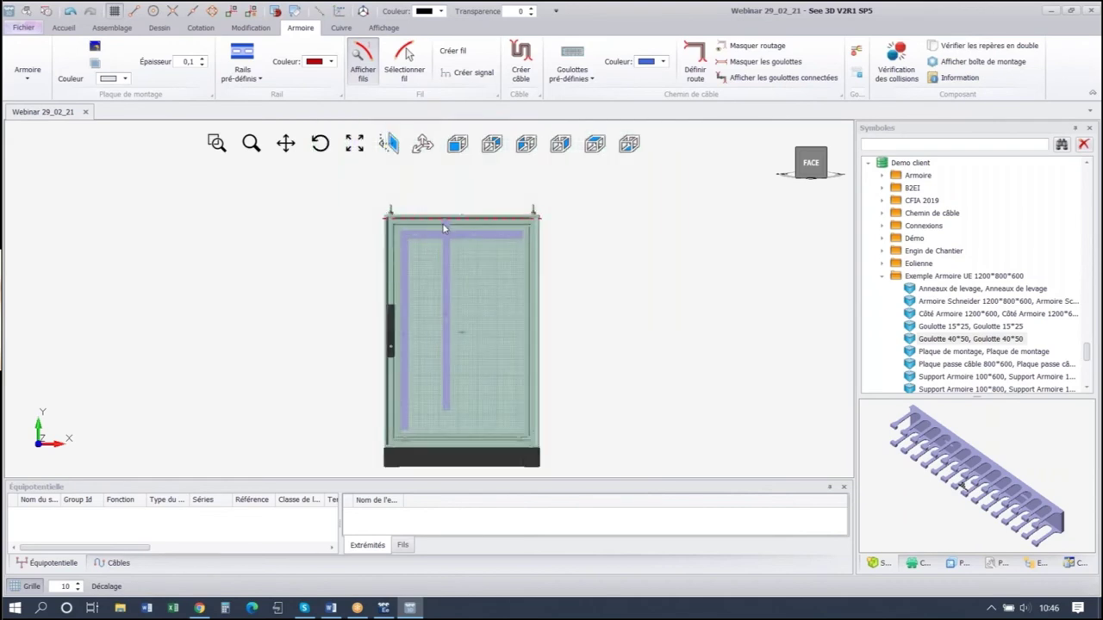
pyautogui.scroll(4, 431, 289)
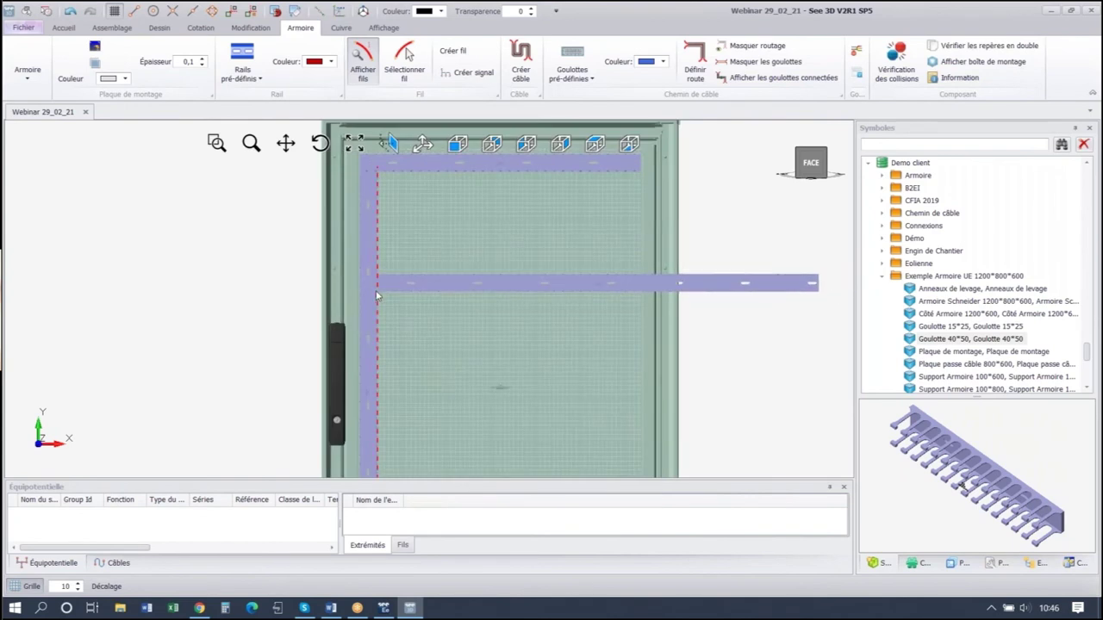
pyautogui.click(377, 286)
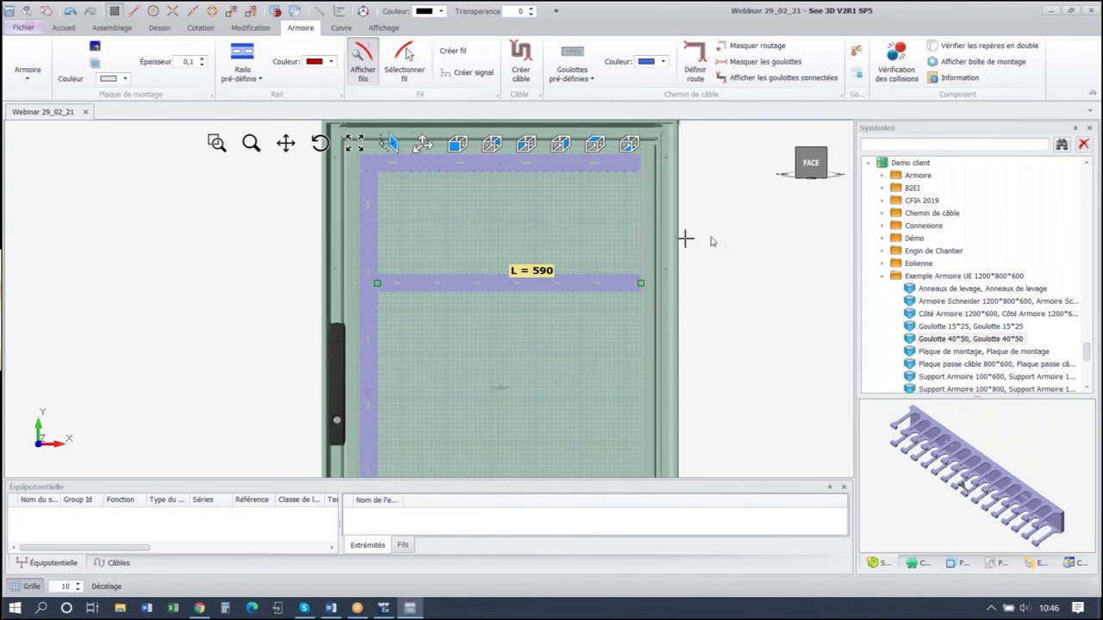
pyautogui.click(784, 265)
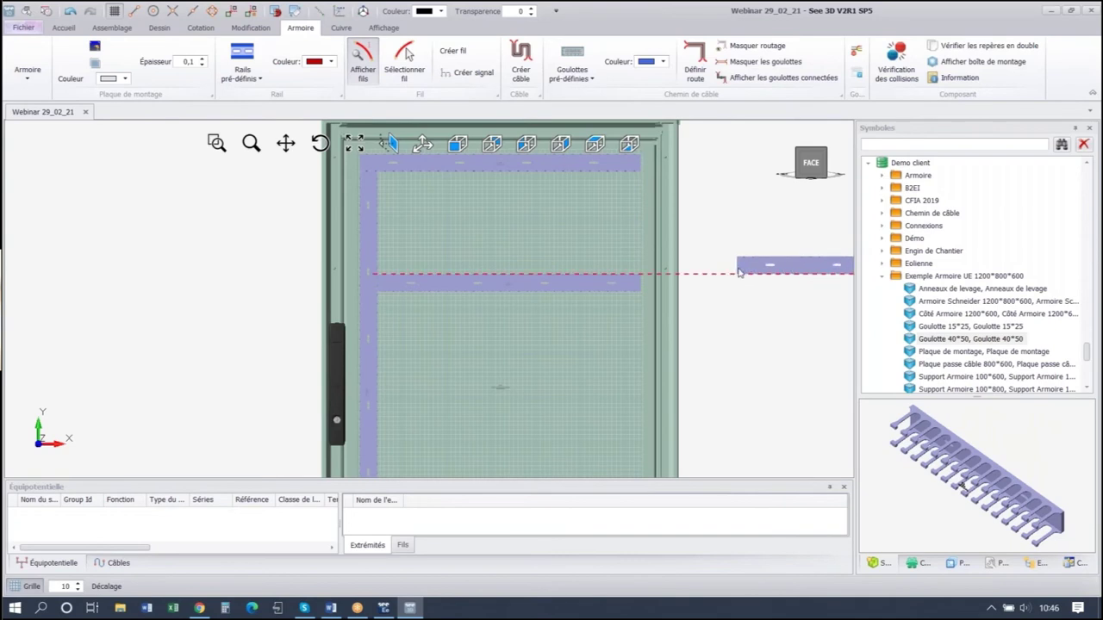
pyautogui.press('Escape')
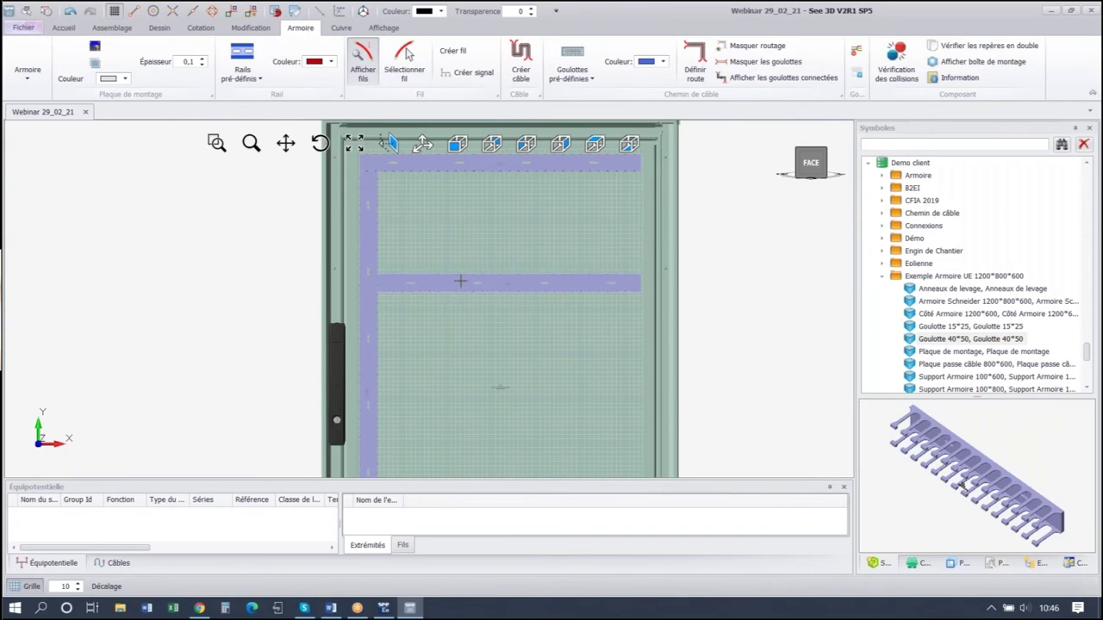
# Measure the gap between the upper two horizontal ducts at the vertical duct's inner edge and set that distance to 150.
pyautogui.moveTo(468, 297); pyautogui.dragTo(431, 278, button='middle')
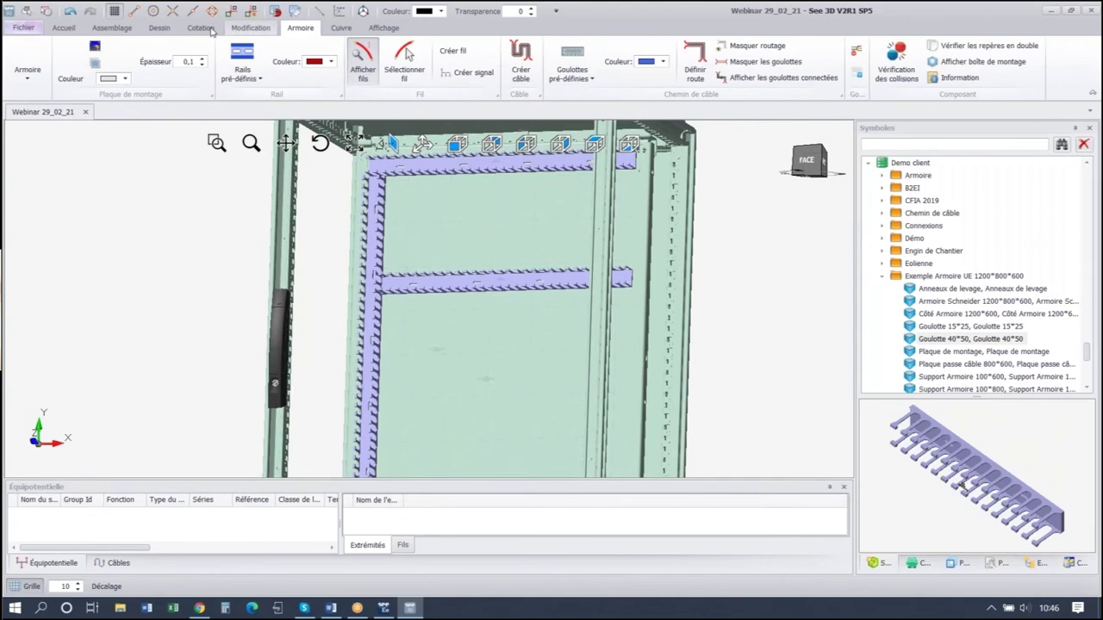
pyautogui.click(200, 28)
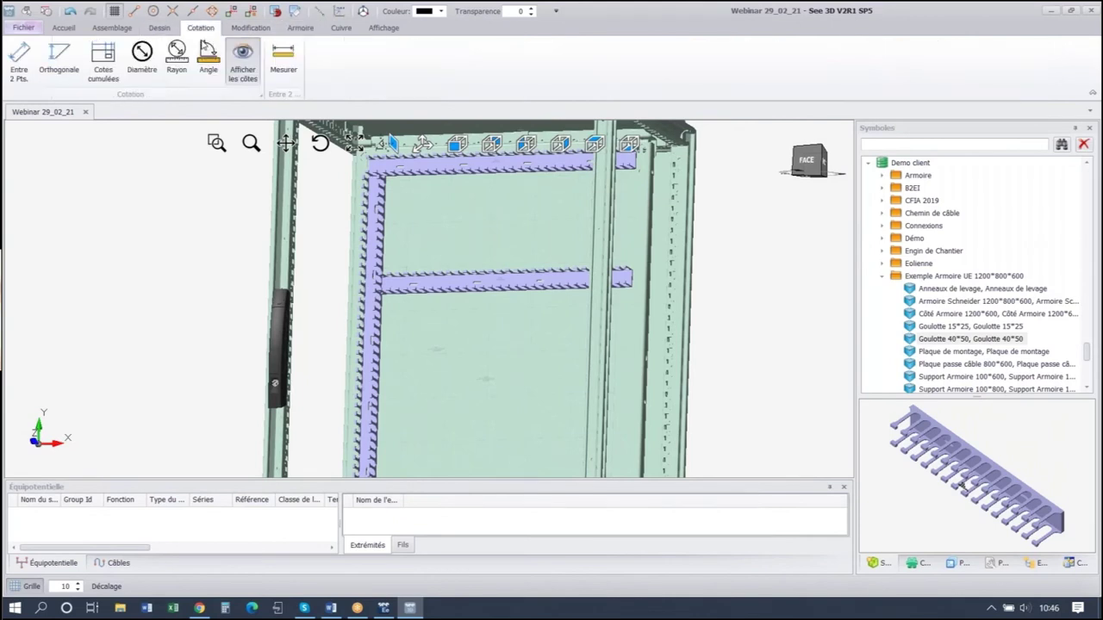
pyautogui.click(284, 77)
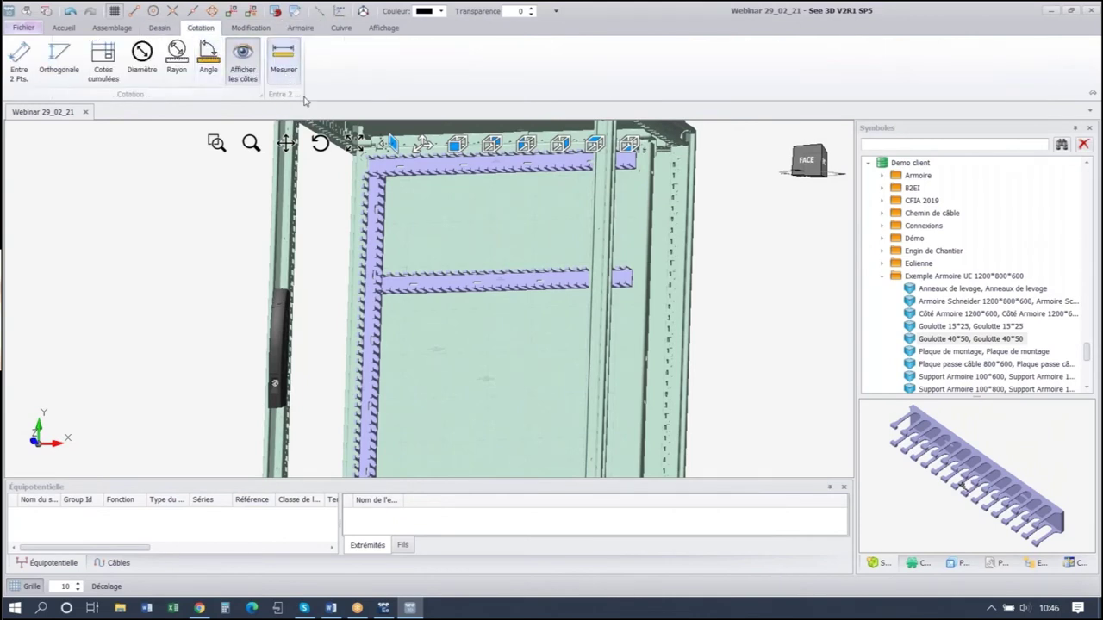
pyautogui.scroll(8, 405, 233)
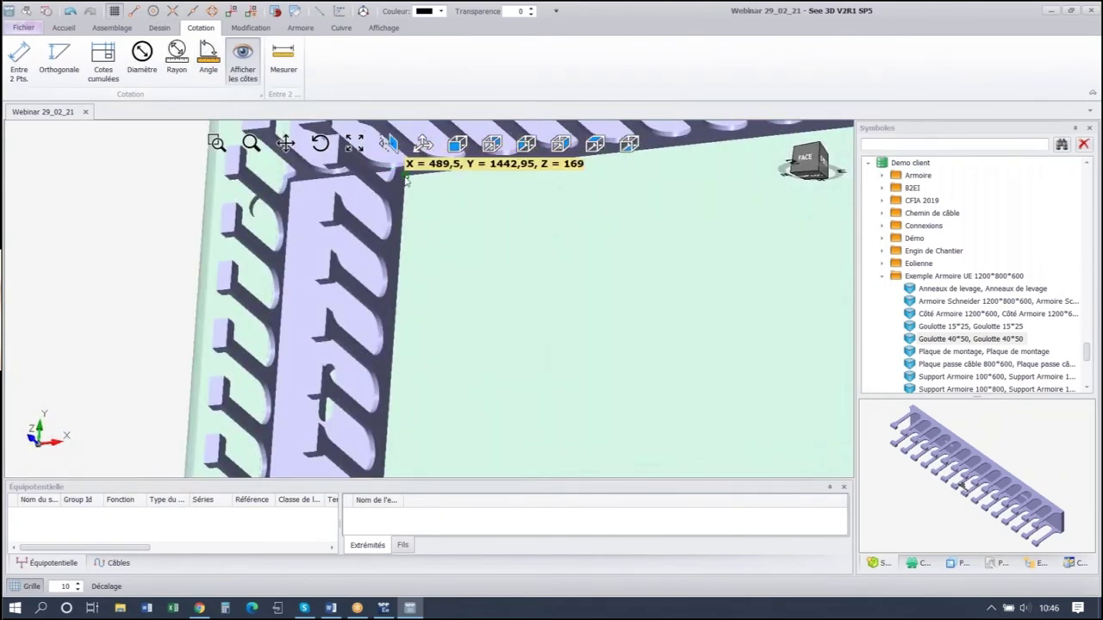
pyautogui.click(405, 176)
pyautogui.scroll(-4, 409, 198)
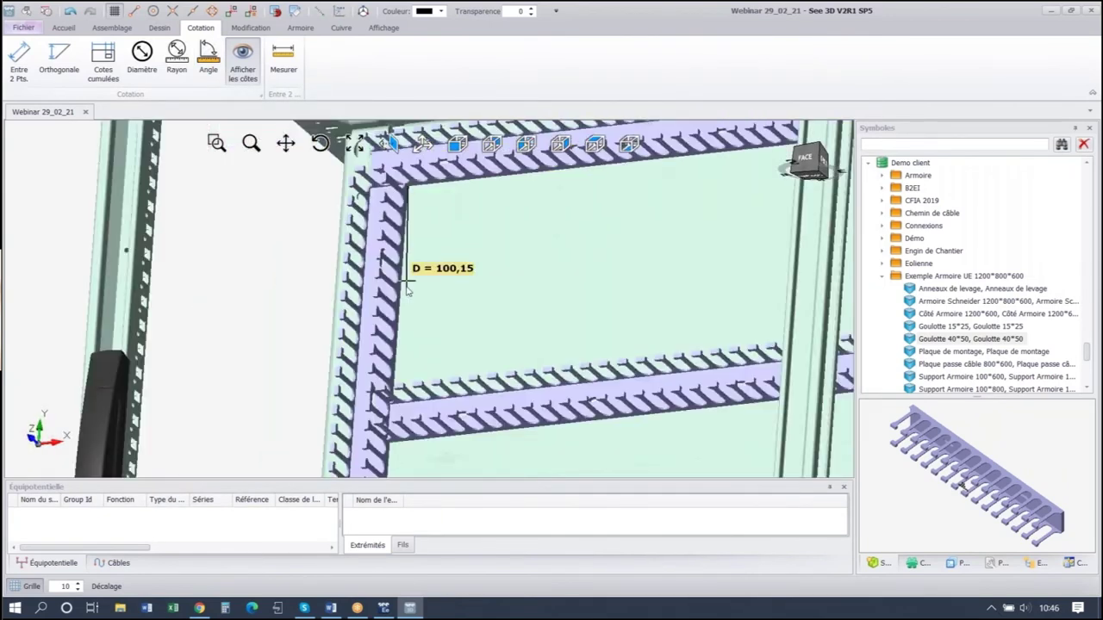
pyautogui.moveTo(406, 319); pyautogui.dragTo(395, 412, button='middle')
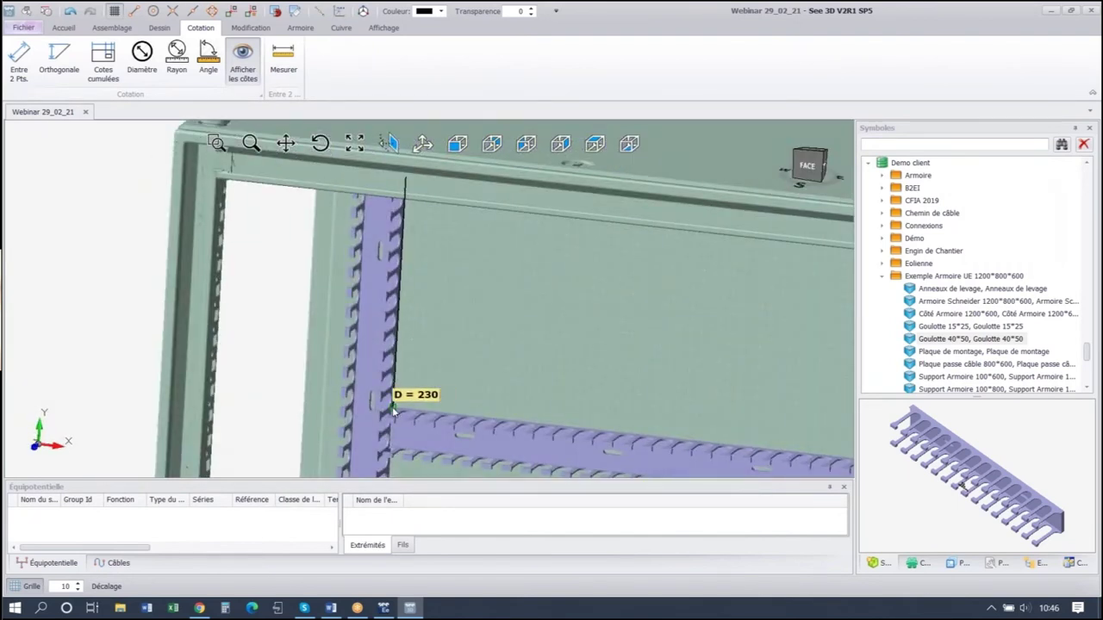
pyautogui.scroll(5, 394, 411)
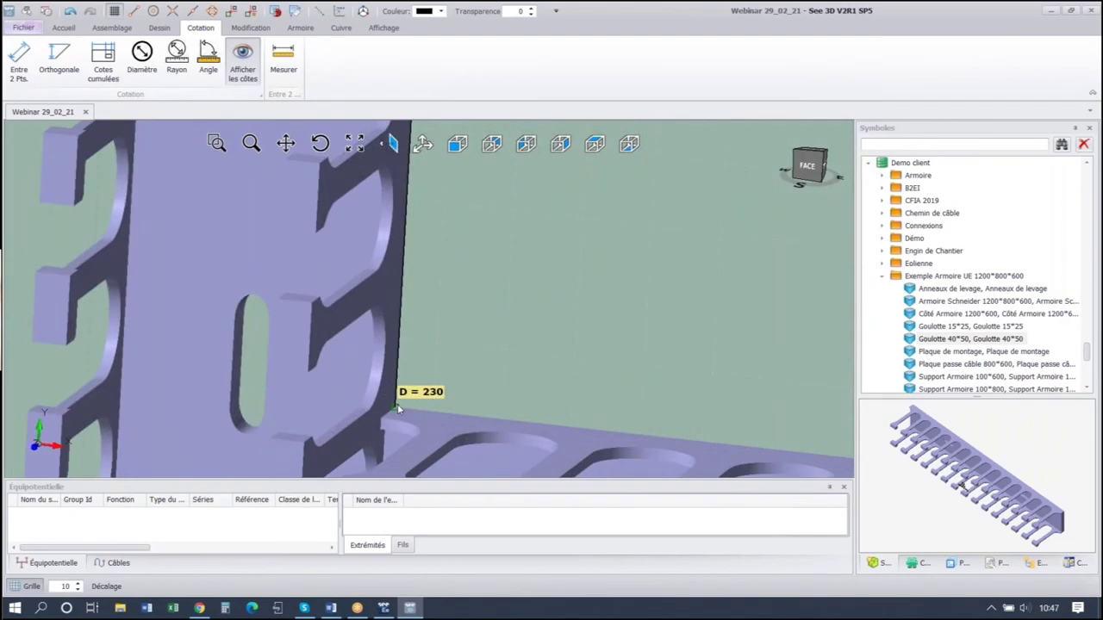
pyautogui.click(398, 410)
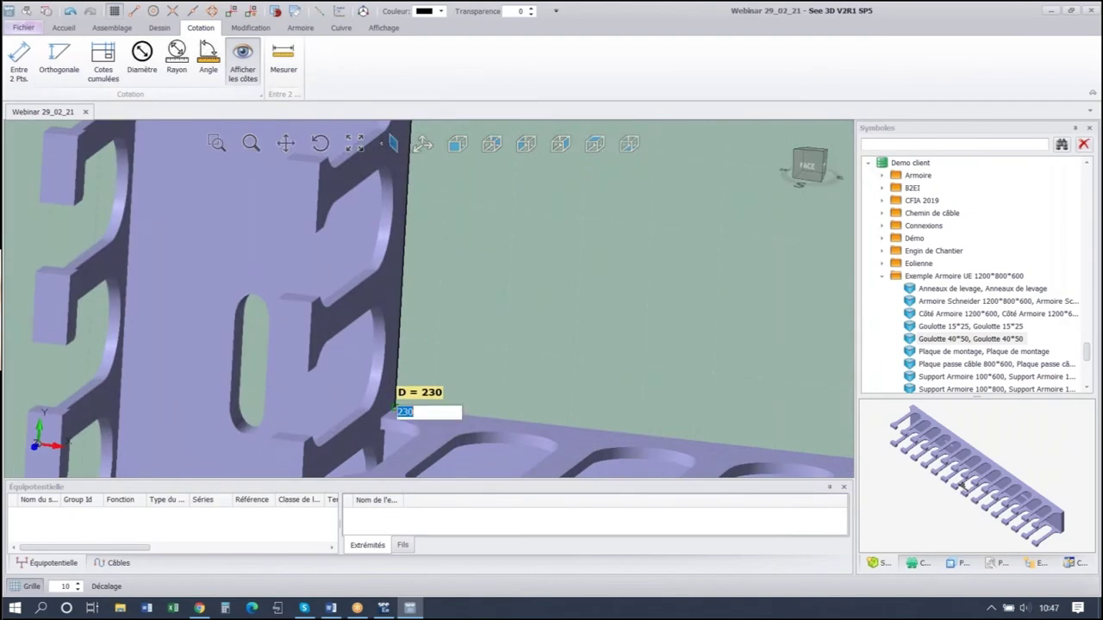
pyautogui.write('150')
pyautogui.press('Return')
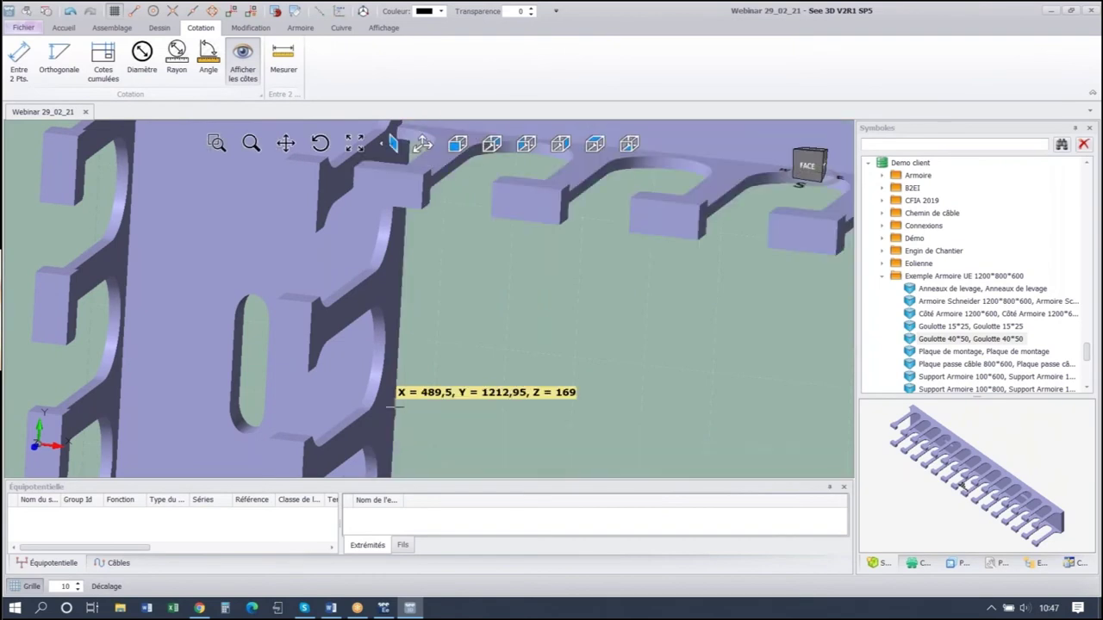
pyautogui.scroll(-5, 436, 276)
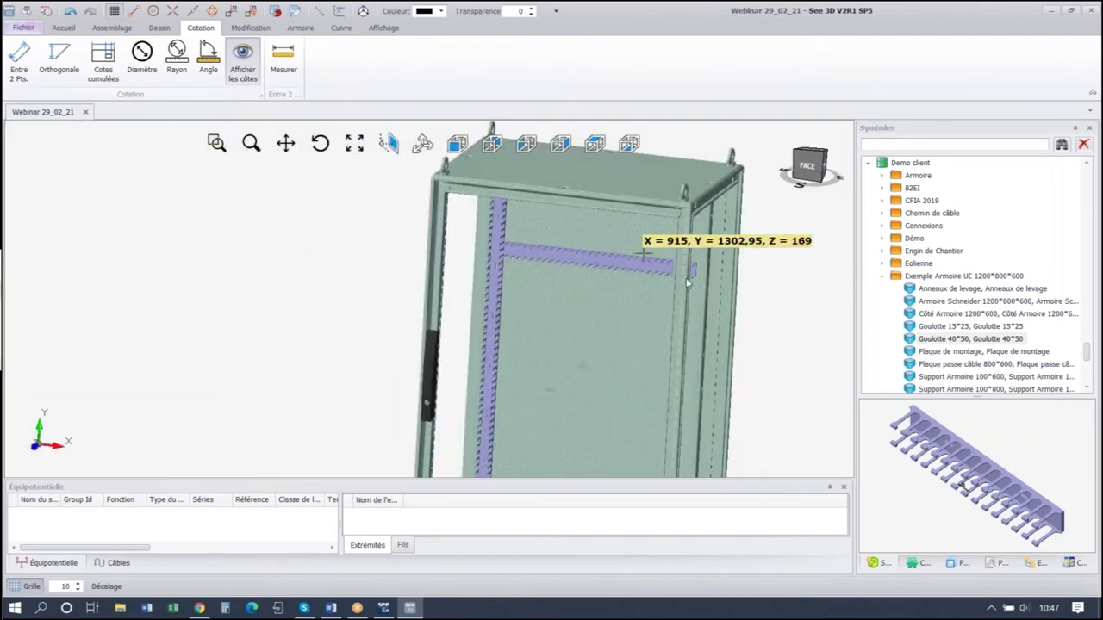
pyautogui.press('Escape')
# Copy the second horizontal duct with a multiple copy along Y, using a distance of -150 and a quantity of 4.
pyautogui.moveTo(763, 305); pyautogui.dragTo(784, 264, button='middle')
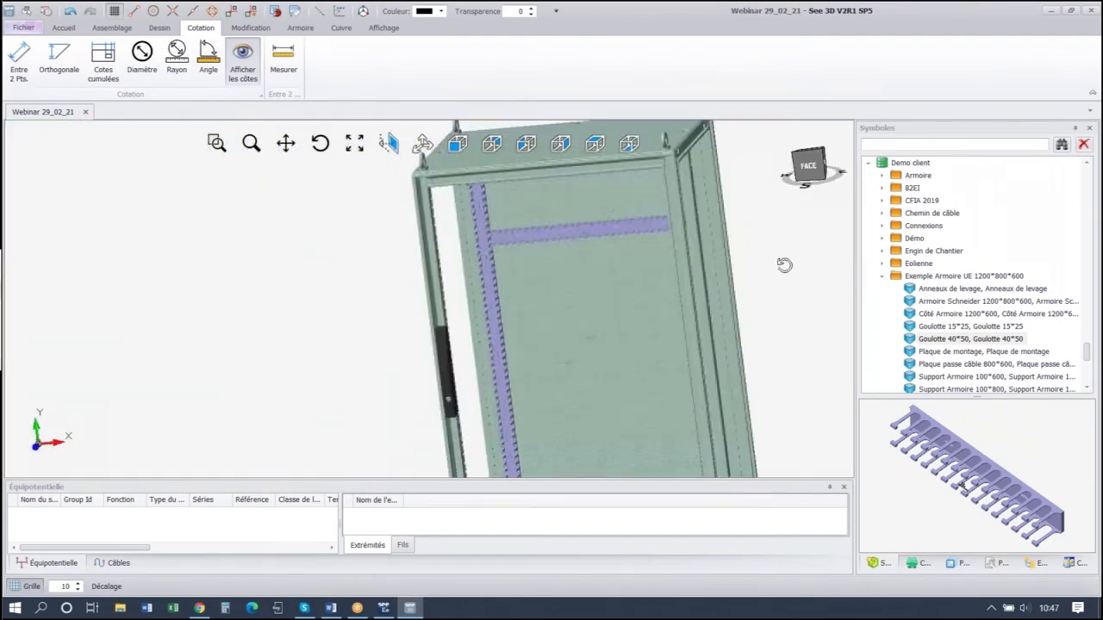
pyautogui.moveTo(449, 243); pyautogui.dragTo(459, 193, button='middle')
pyautogui.scroll(3, 542, 256)
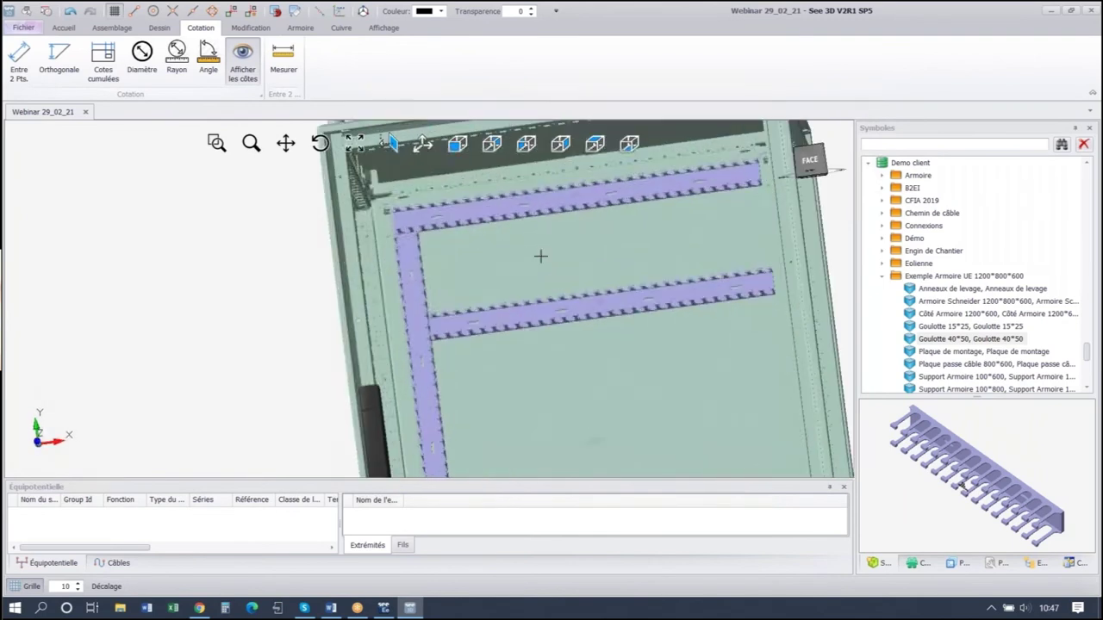
pyautogui.click(542, 256)
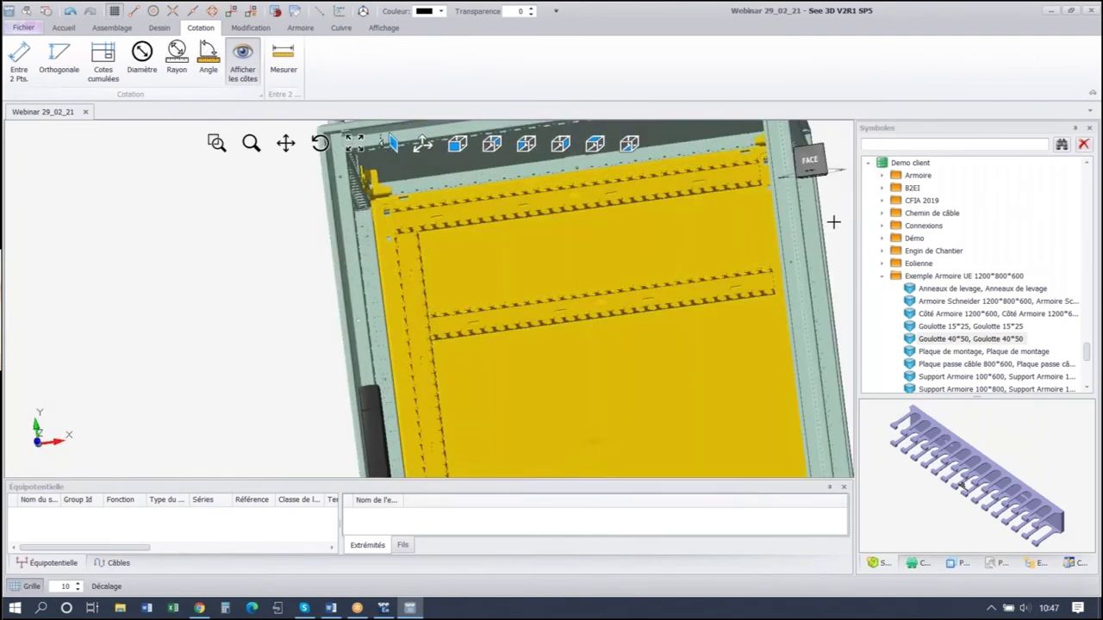
pyautogui.click(833, 222)
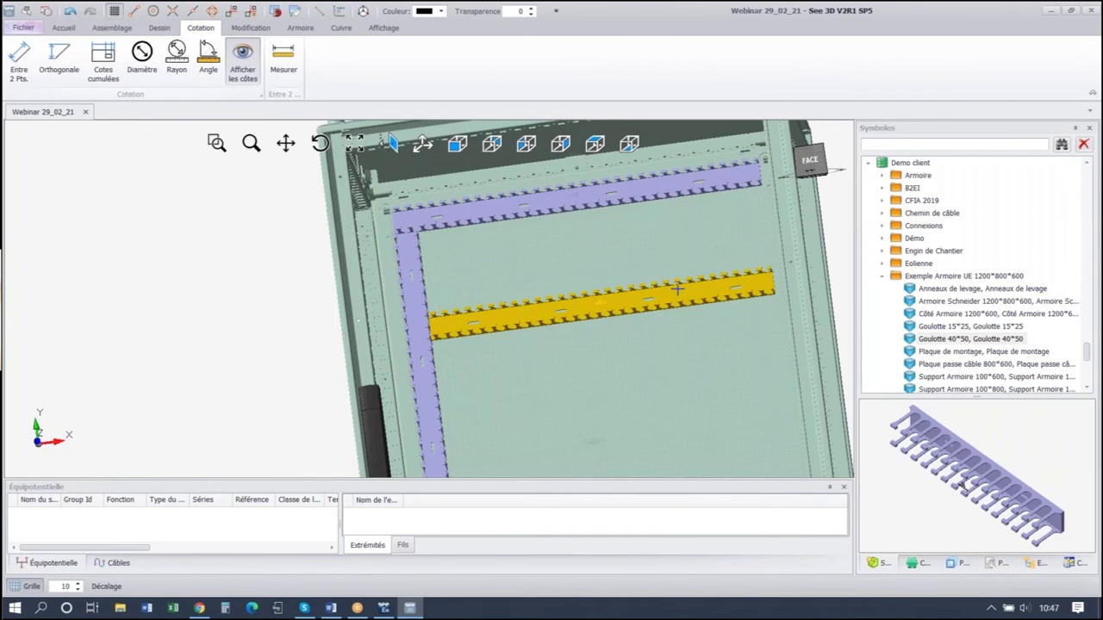
pyautogui.rightClick(677, 290)
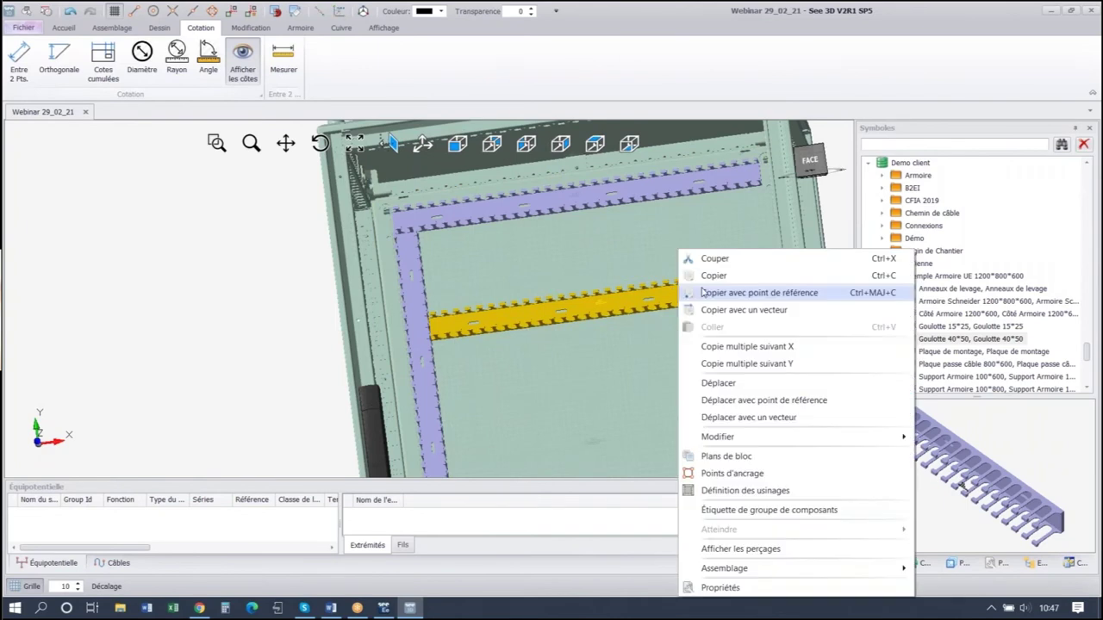
pyautogui.click(763, 365)
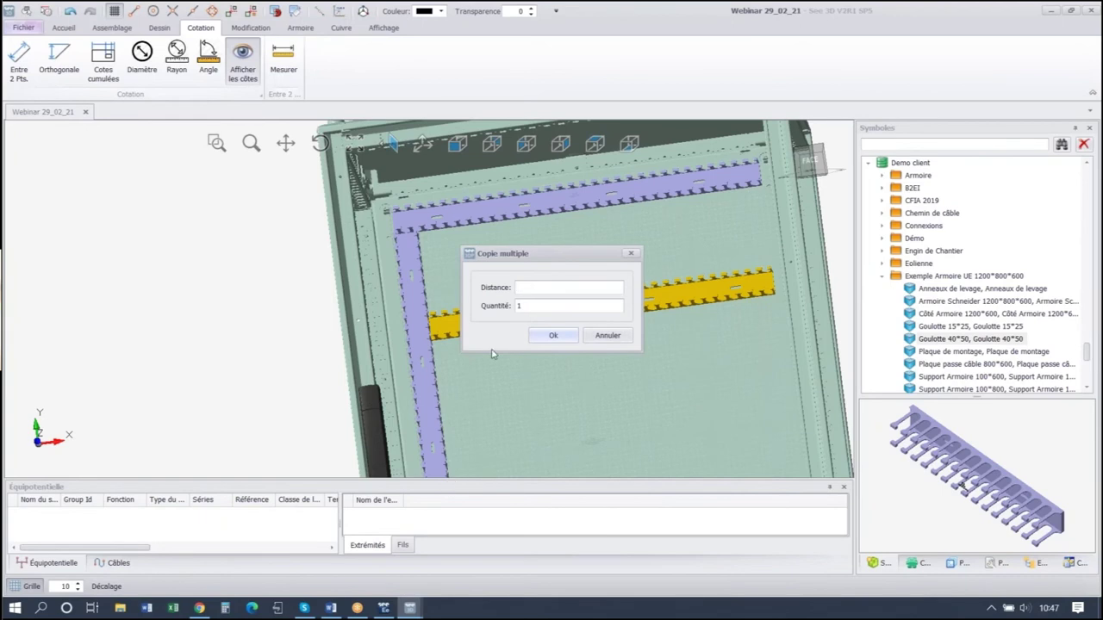
pyautogui.write('-150')
pyautogui.press('Tab')
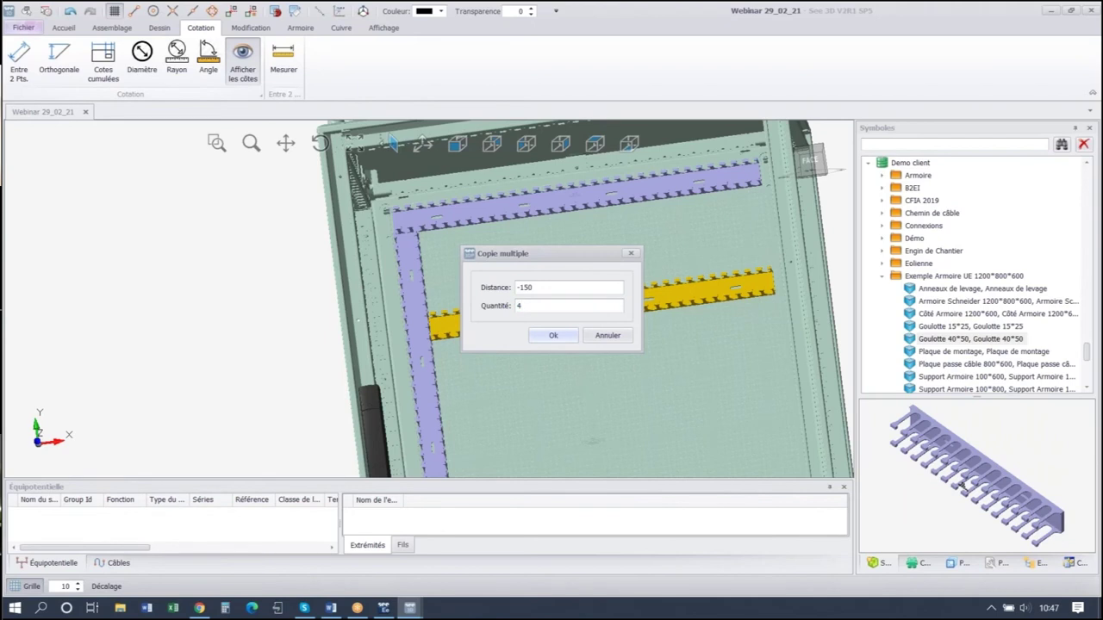
pyautogui.press('Return')
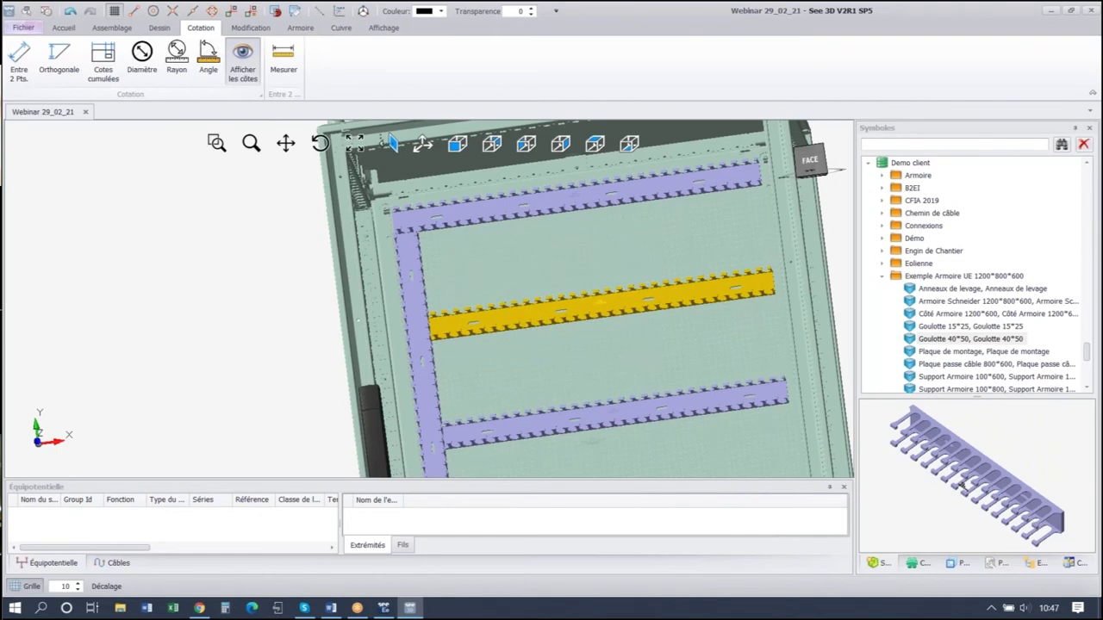
# Examine the row of copied horizontal ducts on the mounting plate from several angles.
pyautogui.scroll(-5, 509, 284)
pyautogui.scroll(5, 524, 337)
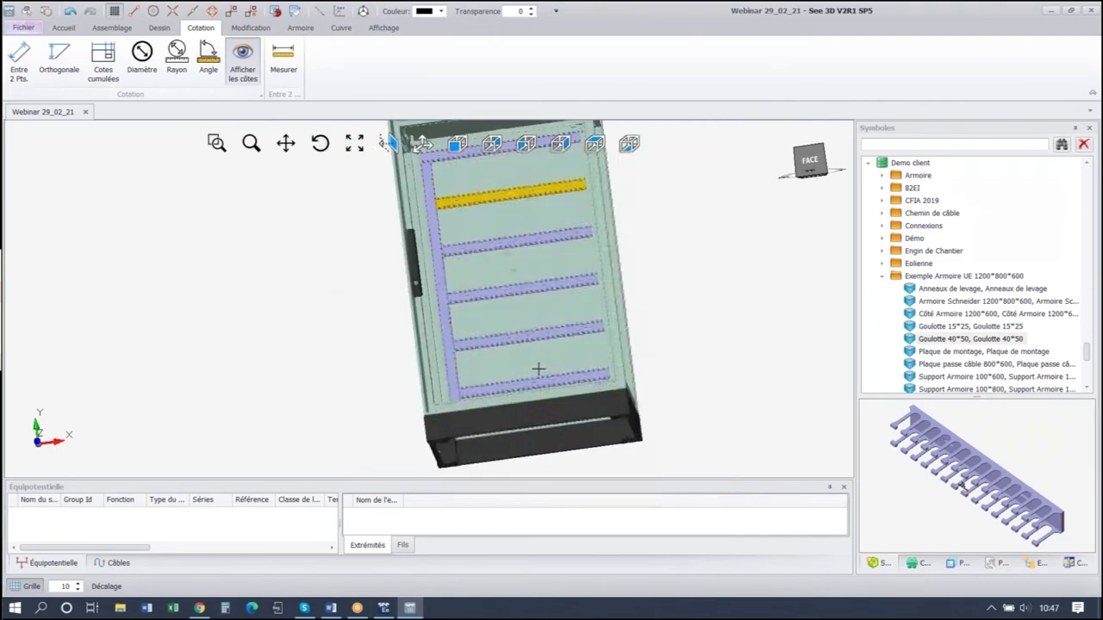
pyautogui.scroll(2, 518, 359)
pyautogui.scroll(-5, 502, 364)
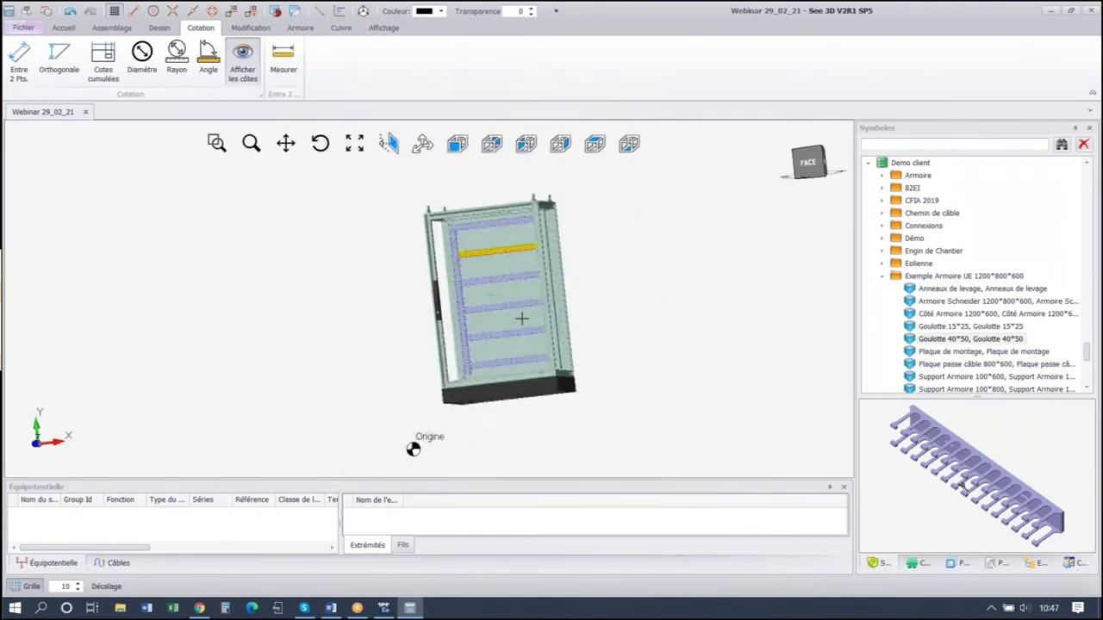
pyautogui.scroll(3, 522, 315)
pyautogui.scroll(1, 530, 320)
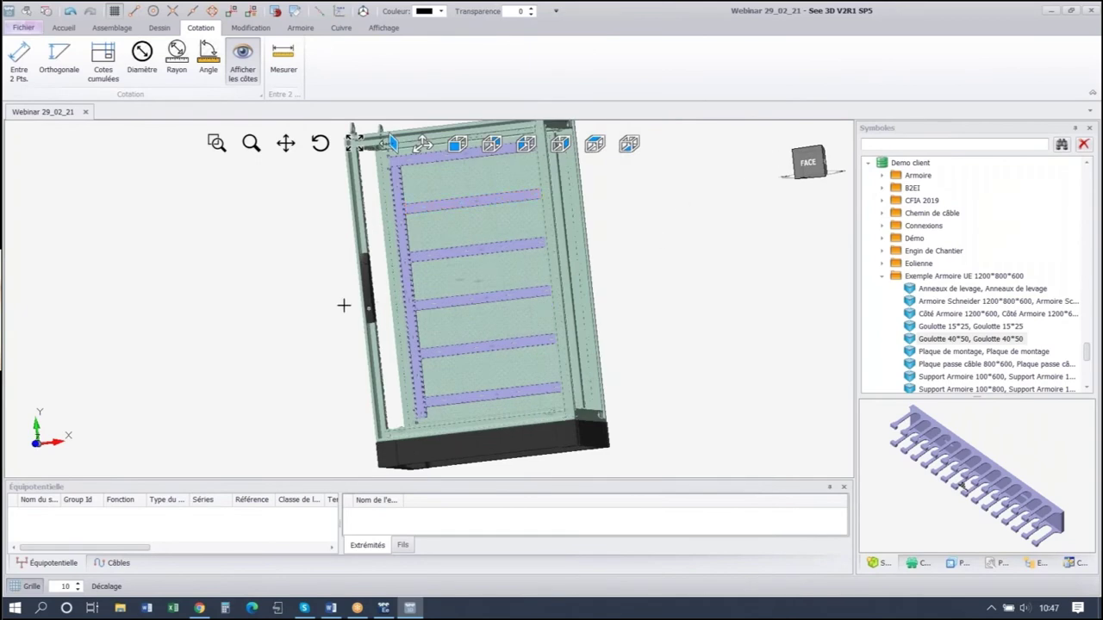
pyautogui.moveTo(343, 305); pyautogui.dragTo(327, 262, button='middle')
pyautogui.scroll(2, 327, 262)
pyautogui.moveTo(736, 278); pyautogui.dragTo(800, 161, button='middle')
pyautogui.scroll(2, 767, 280)
pyautogui.moveTo(470, 344); pyautogui.dragTo(466, 392, button='middle')
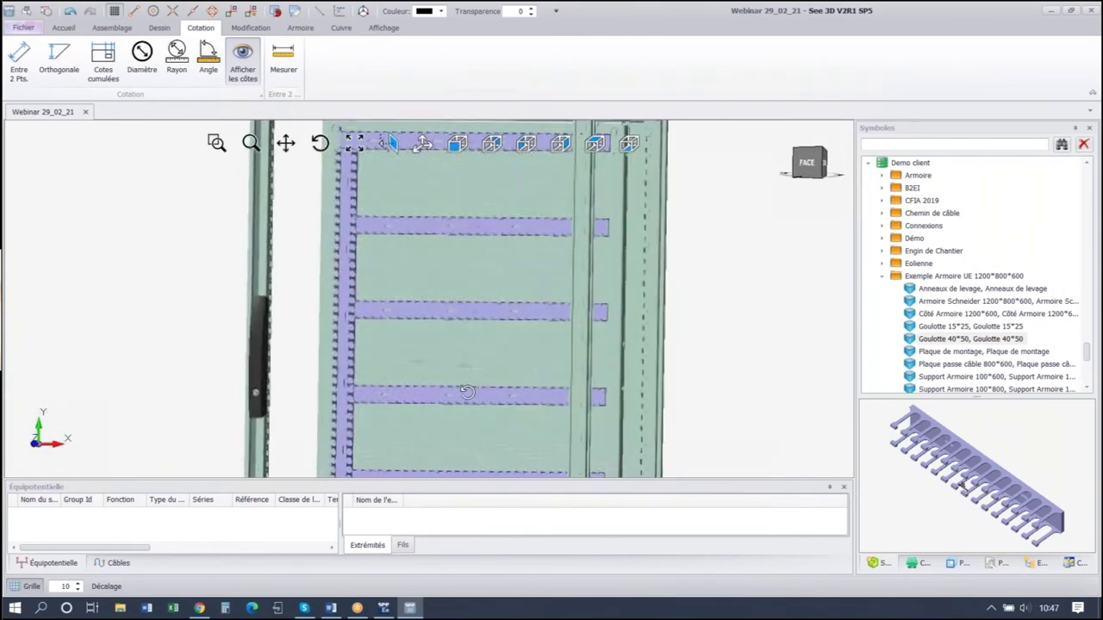
# Set the mounting rail colour to the web colour Goldenrod.
pyautogui.click(303, 28)
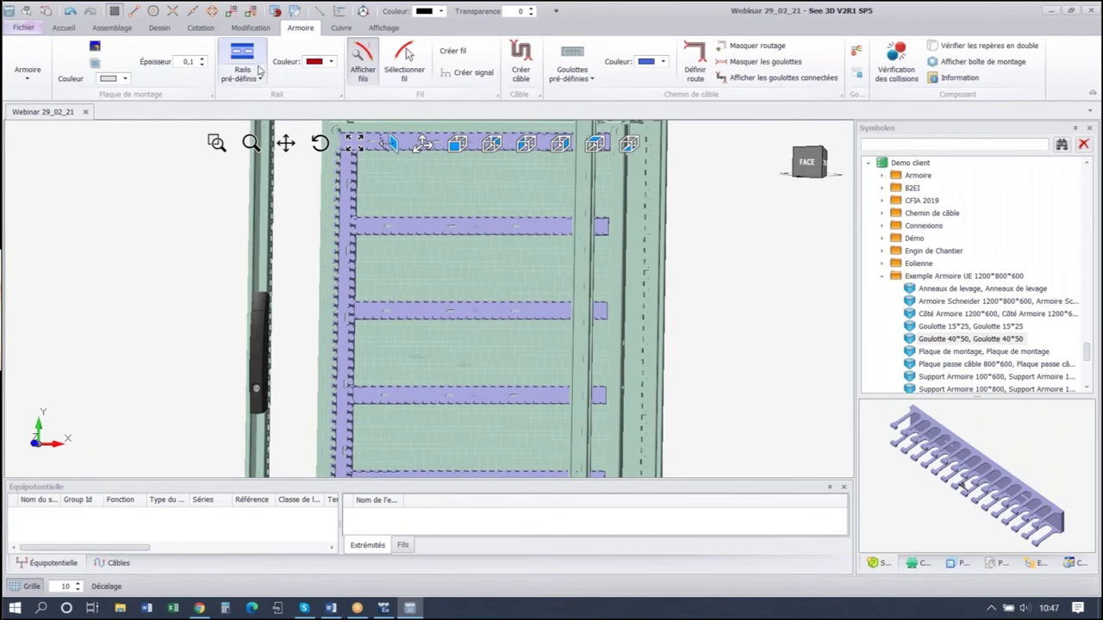
pyautogui.click(329, 61)
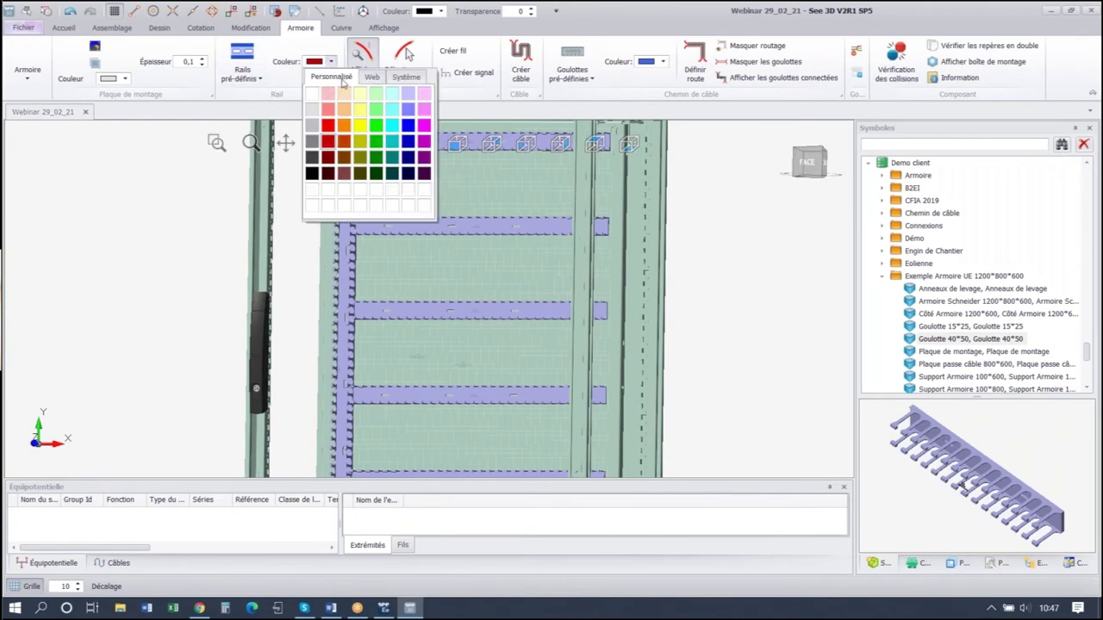
pyautogui.click(371, 78)
pyautogui.scroll(-3, 361, 142)
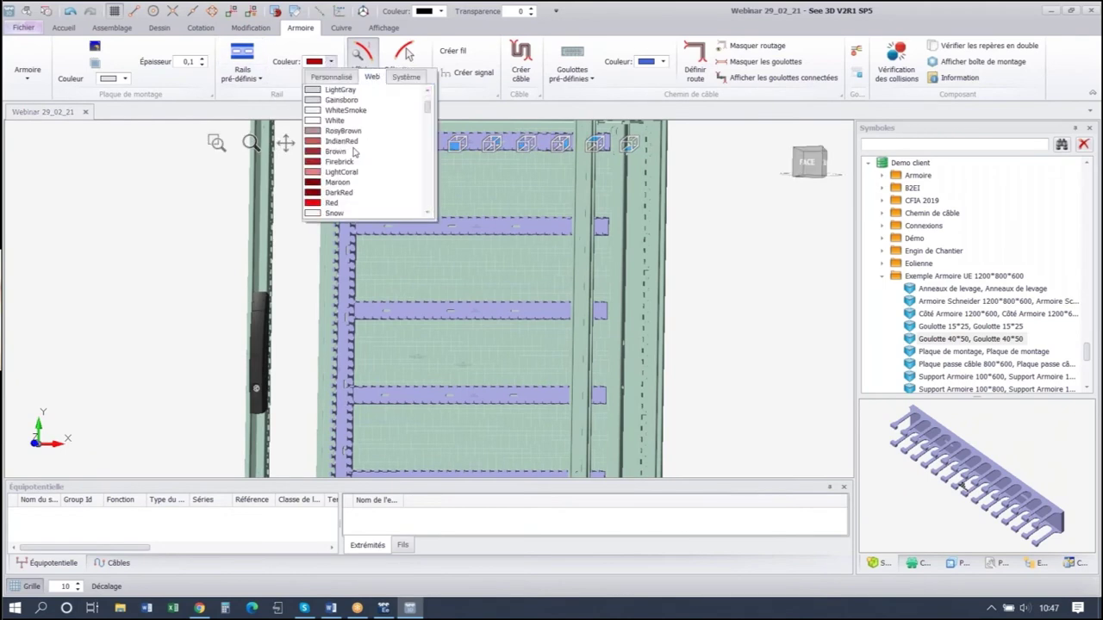
pyautogui.scroll(-9, 358, 144)
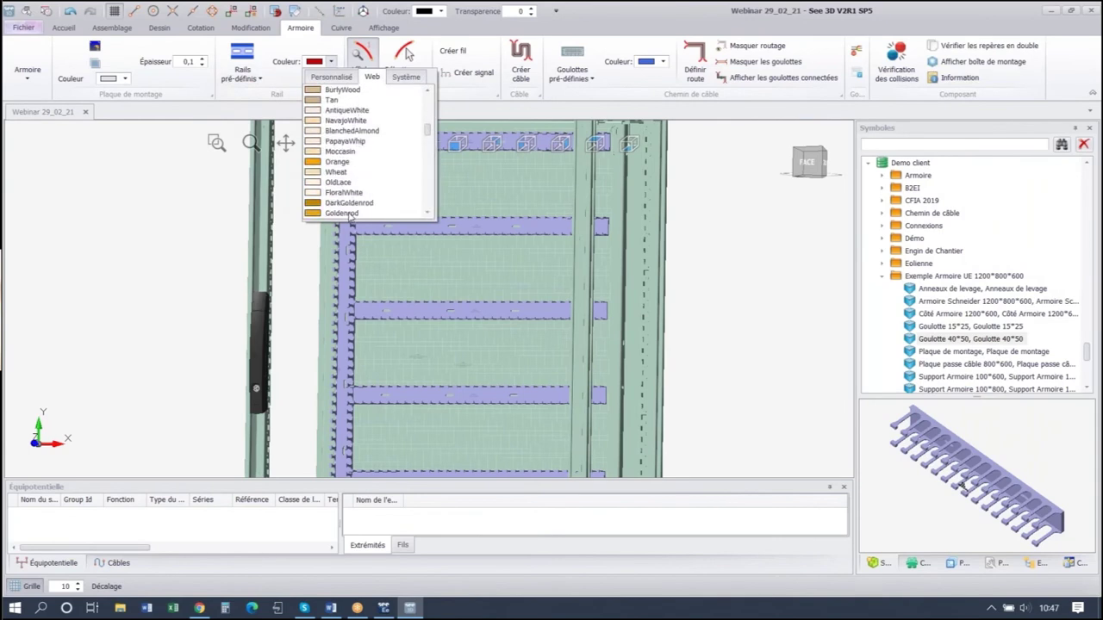
pyautogui.click(342, 212)
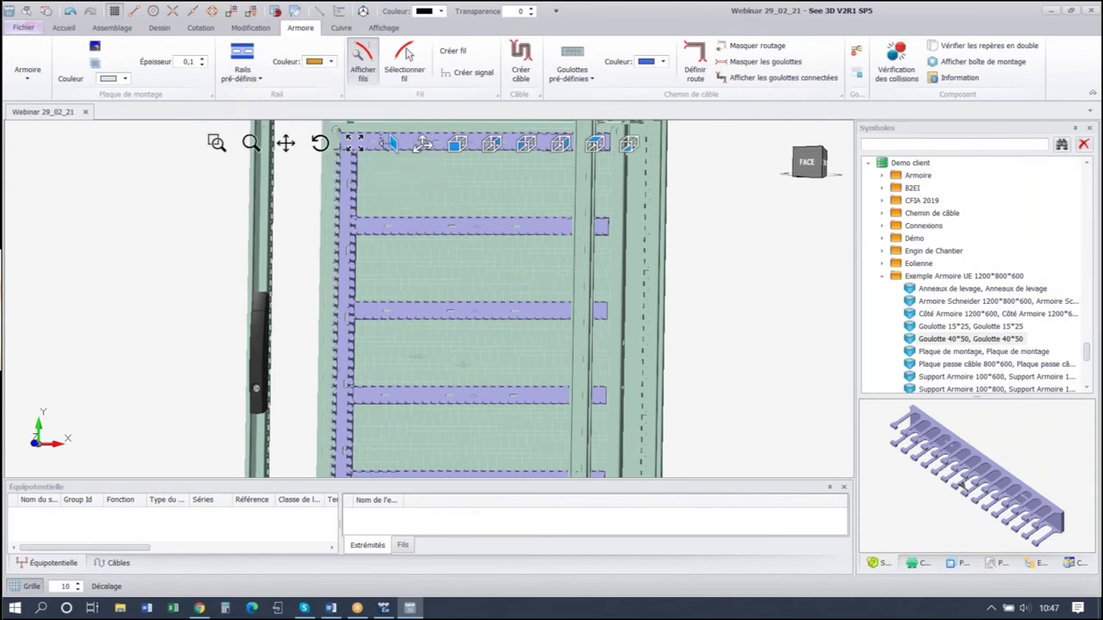
# Place a predefined DIN 35x15 rail midway between the upper two horizontal ducts, starting at the vertical duct's inner edge.
pyautogui.click(249, 79)
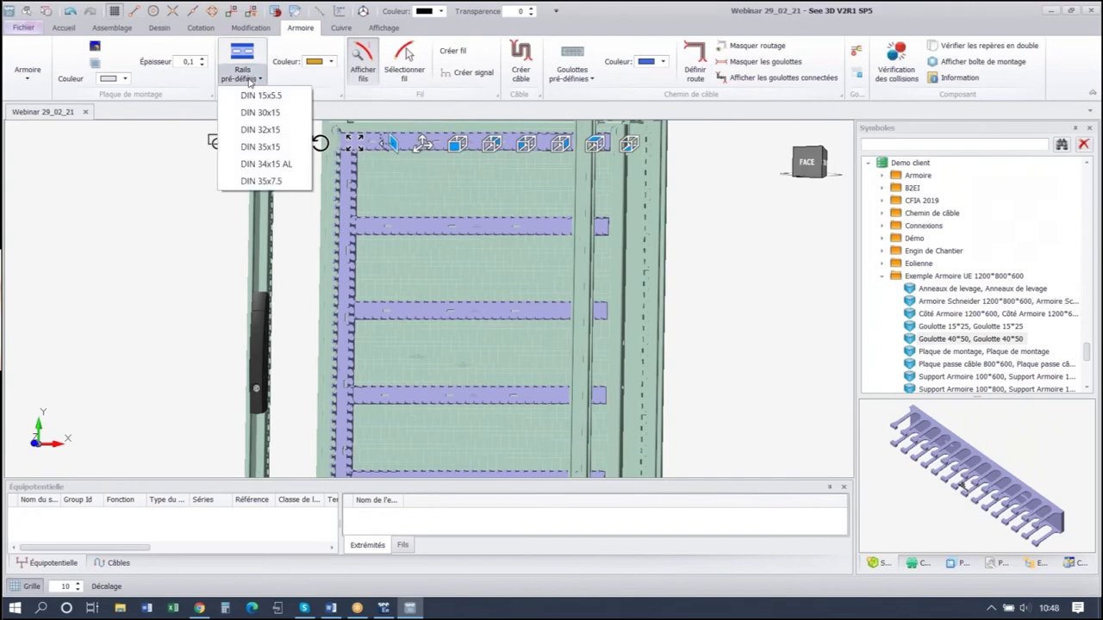
pyautogui.click(265, 152)
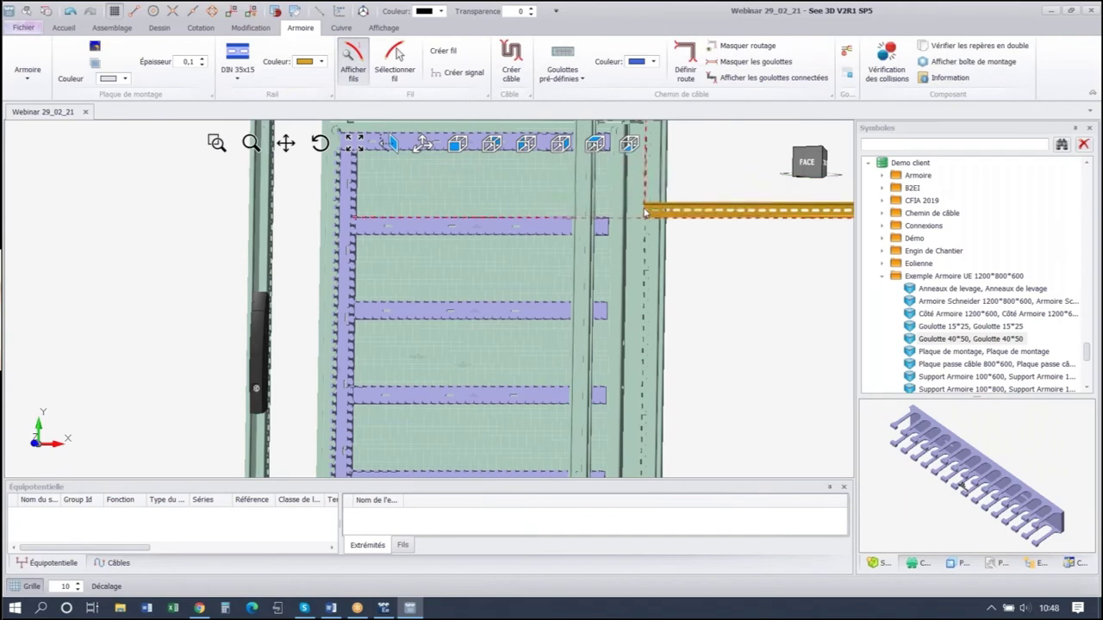
pyautogui.moveTo(676, 242); pyautogui.dragTo(661, 195, button='middle')
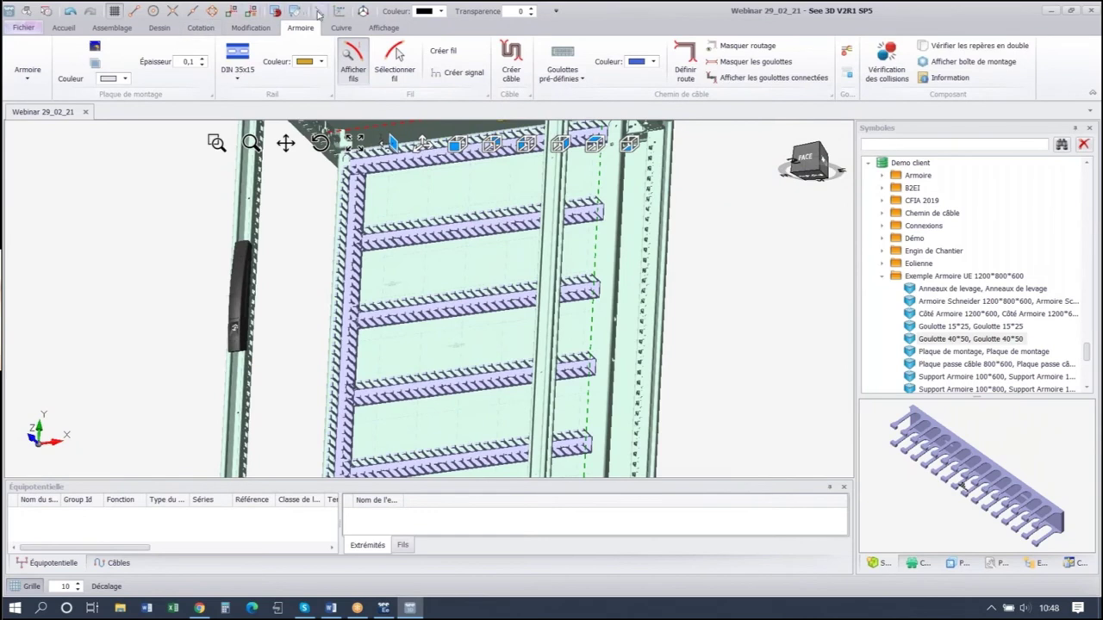
pyautogui.click(319, 12)
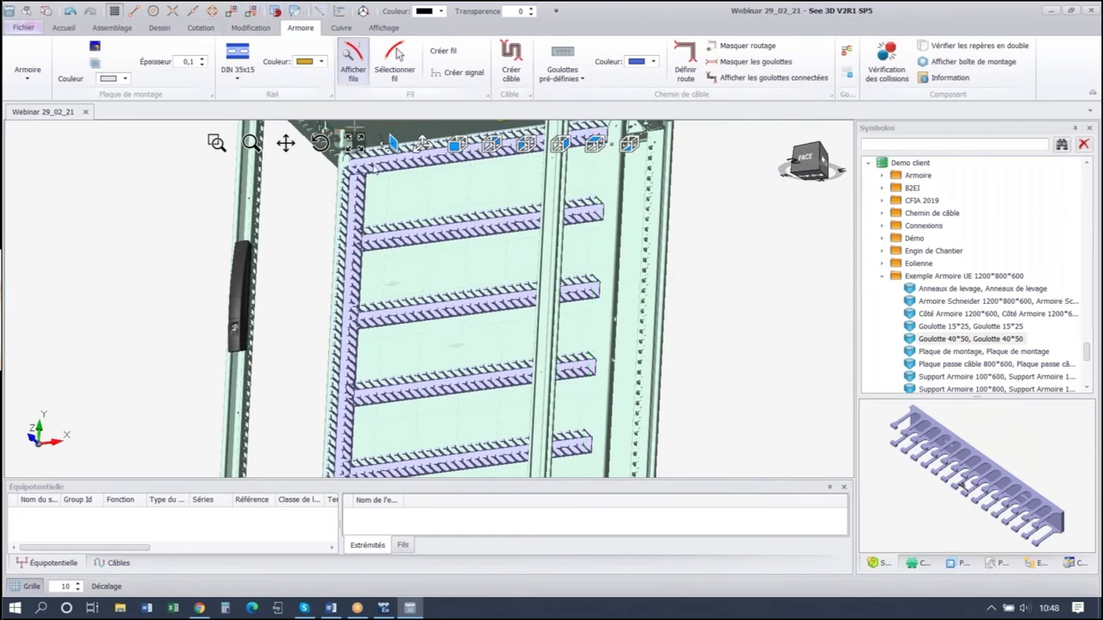
pyautogui.scroll(2, 365, 181)
pyautogui.scroll(2, 366, 180)
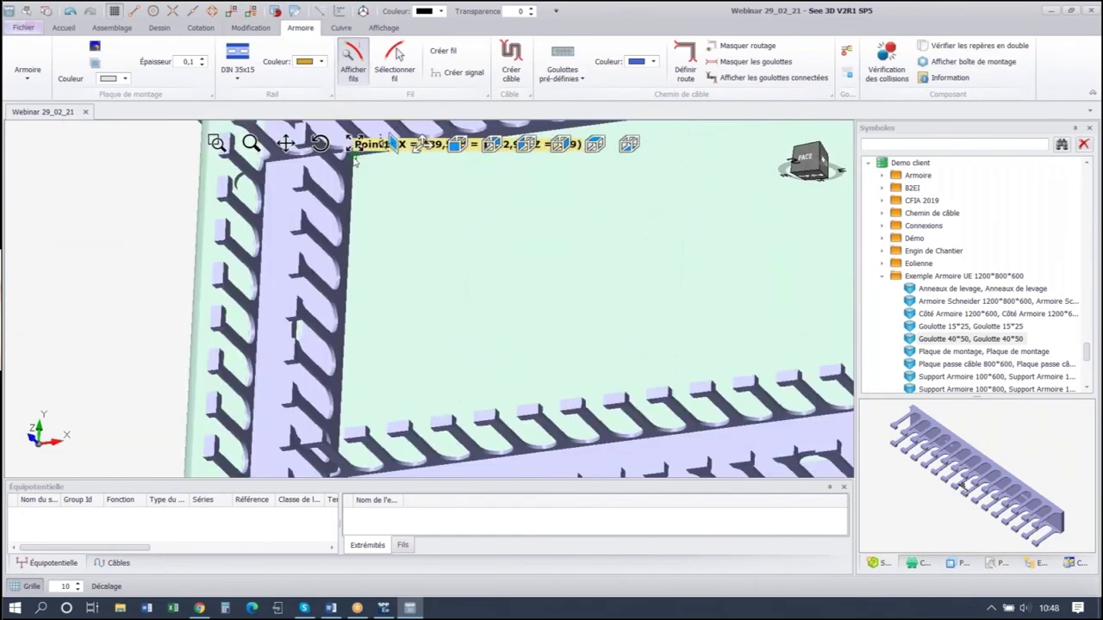
pyautogui.scroll(2, 353, 159)
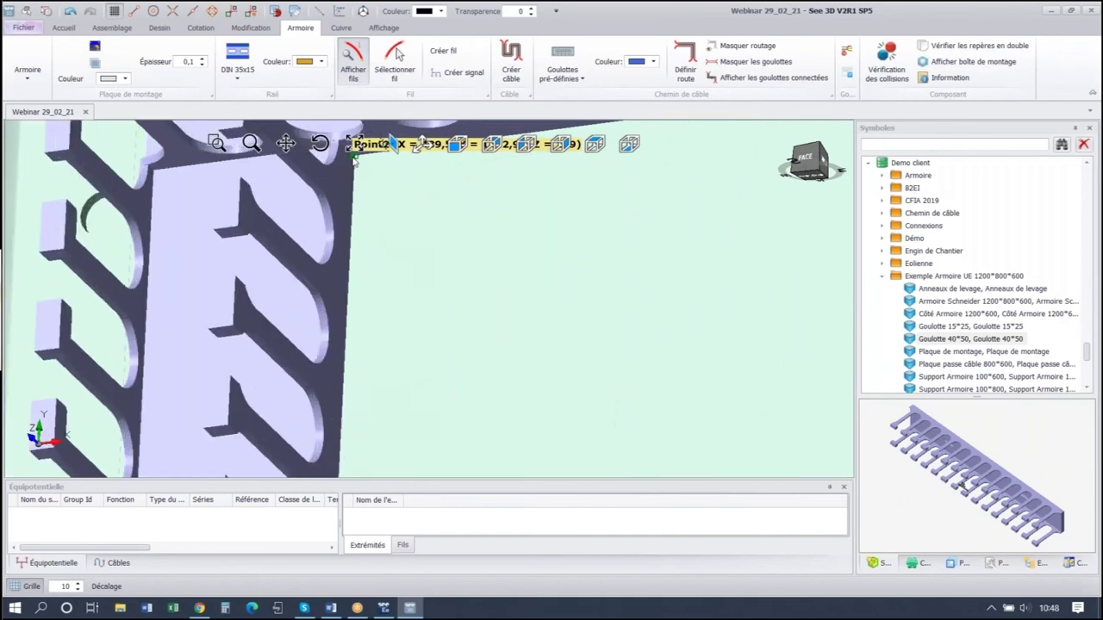
pyautogui.scroll(-3, 374, 227)
pyautogui.scroll(1, 372, 291)
pyautogui.moveTo(370, 296); pyautogui.dragTo(361, 274, button='middle')
pyautogui.scroll(3, 357, 344)
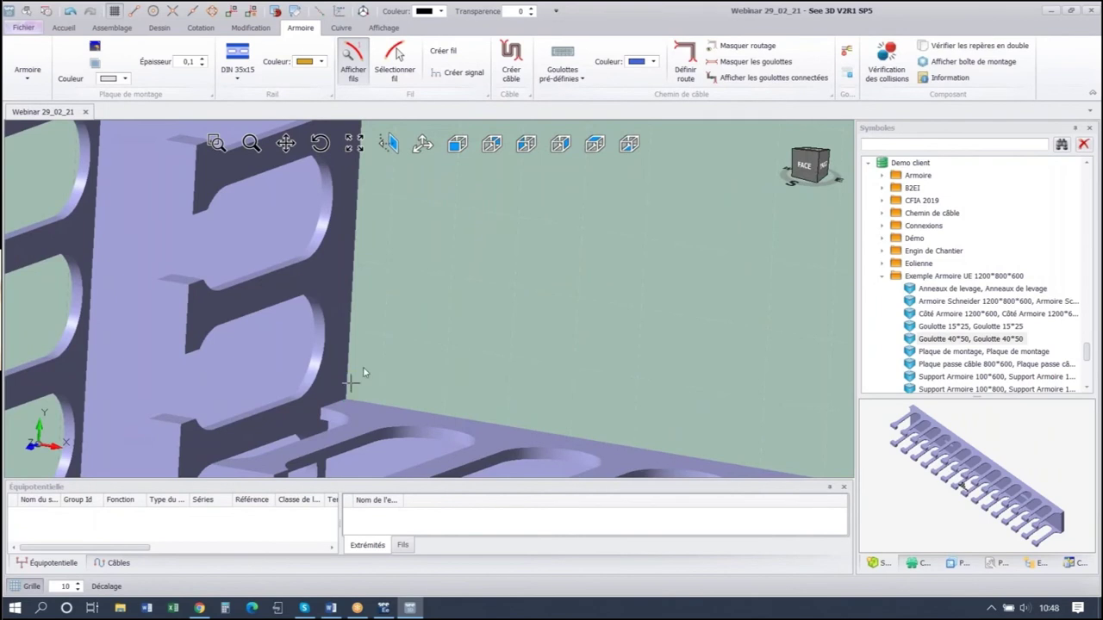
pyautogui.scroll(-4, 370, 349)
pyautogui.scroll(1, 381, 337)
pyautogui.moveTo(384, 336); pyautogui.dragTo(432, 285, button='middle')
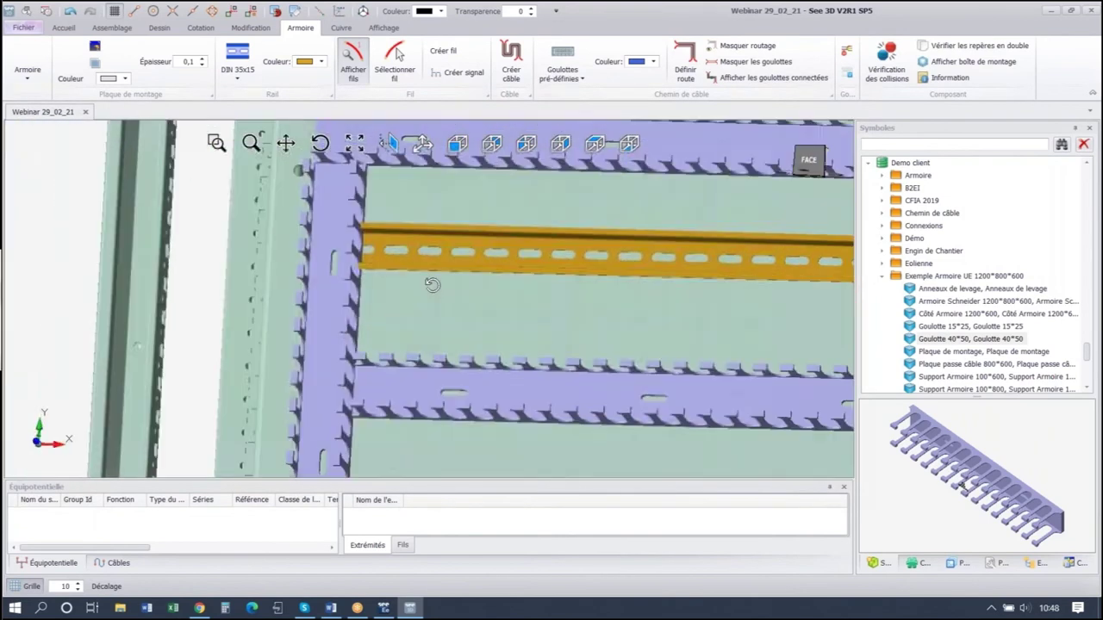
# Pull the rail's left end slightly away from the vertical duct and extend its right end to a rail length of 580.
pyautogui.scroll(-2, 431, 285)
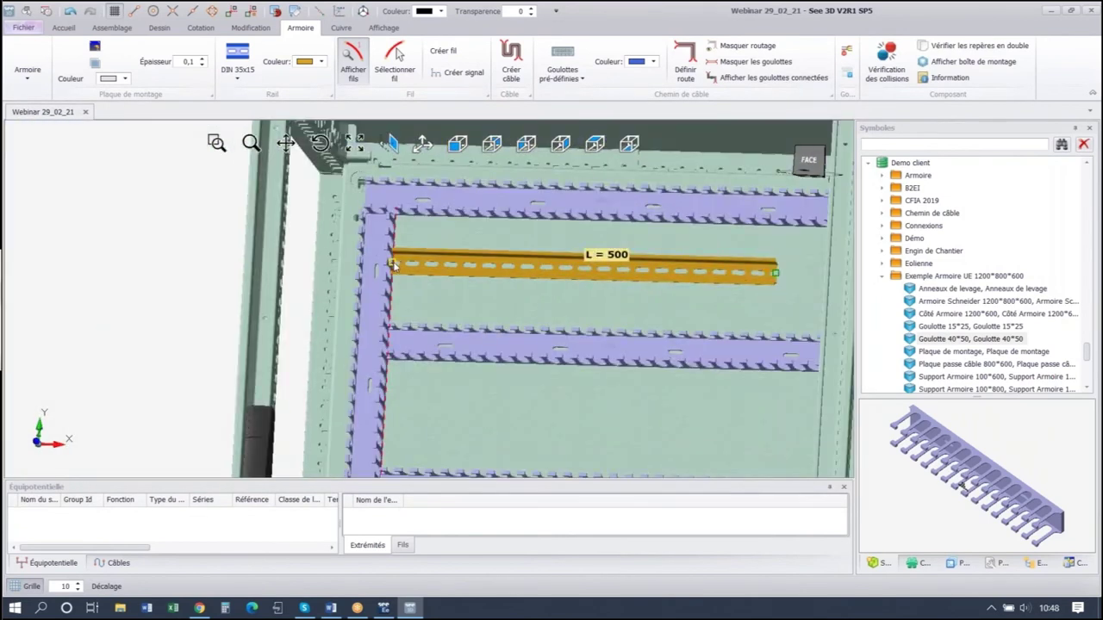
pyautogui.moveTo(397, 265); pyautogui.dragTo(408, 266)
pyautogui.scroll(4, 404, 269)
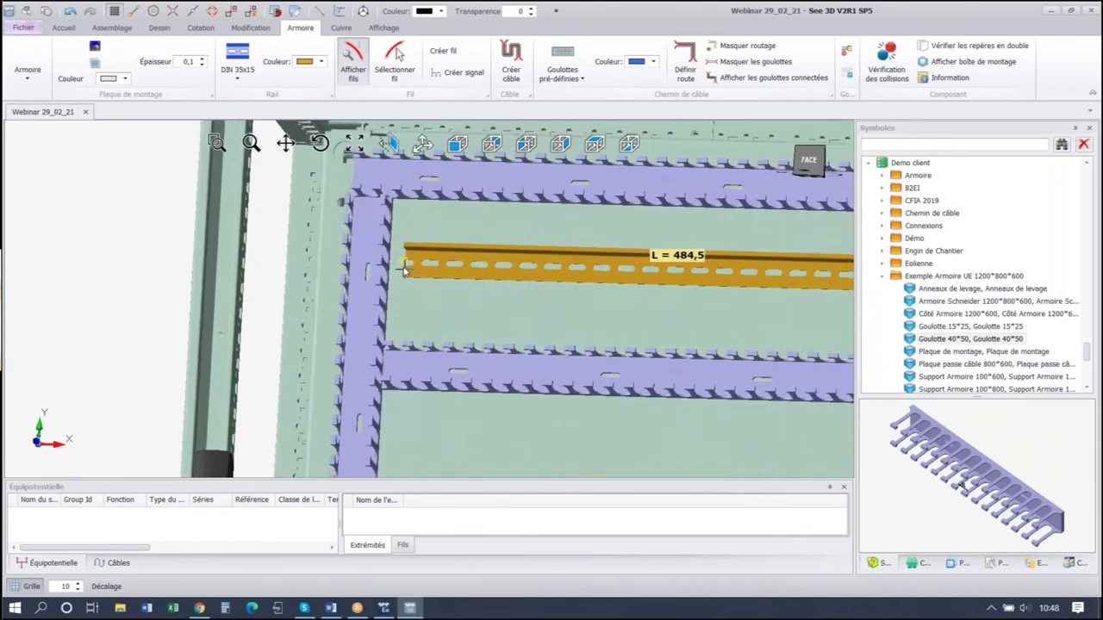
pyautogui.scroll(-4, 394, 269)
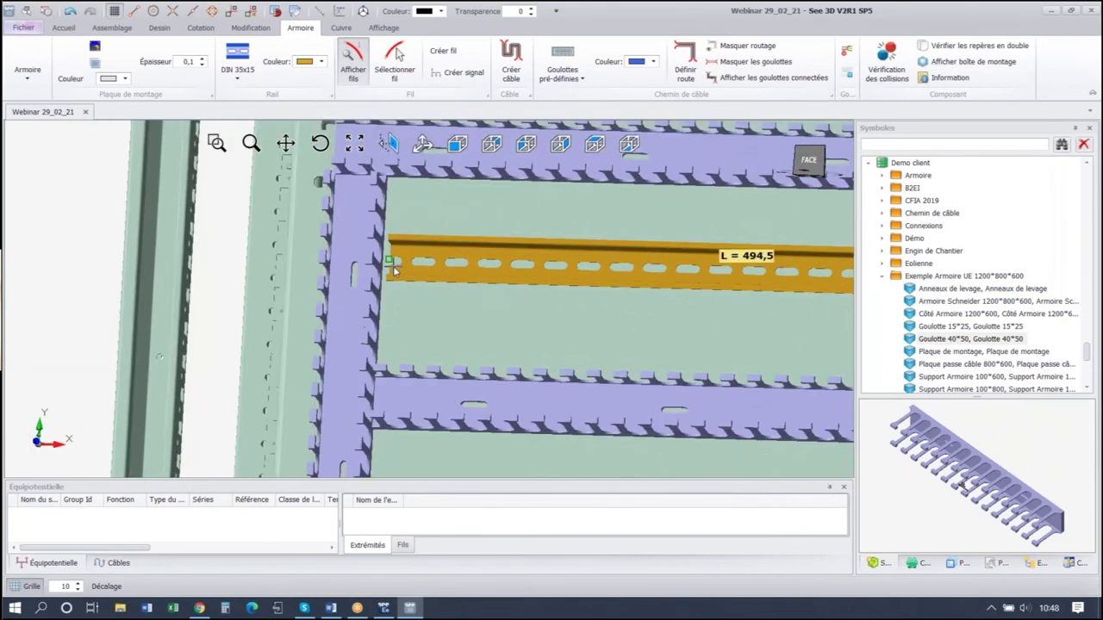
pyautogui.moveTo(670, 291); pyautogui.dragTo(689, 296, button='middle')
pyautogui.scroll(2, 689, 295)
pyautogui.moveTo(677, 264); pyautogui.dragTo(739, 263)
pyautogui.scroll(3, 746, 263)
pyautogui.scroll(-5, 733, 261)
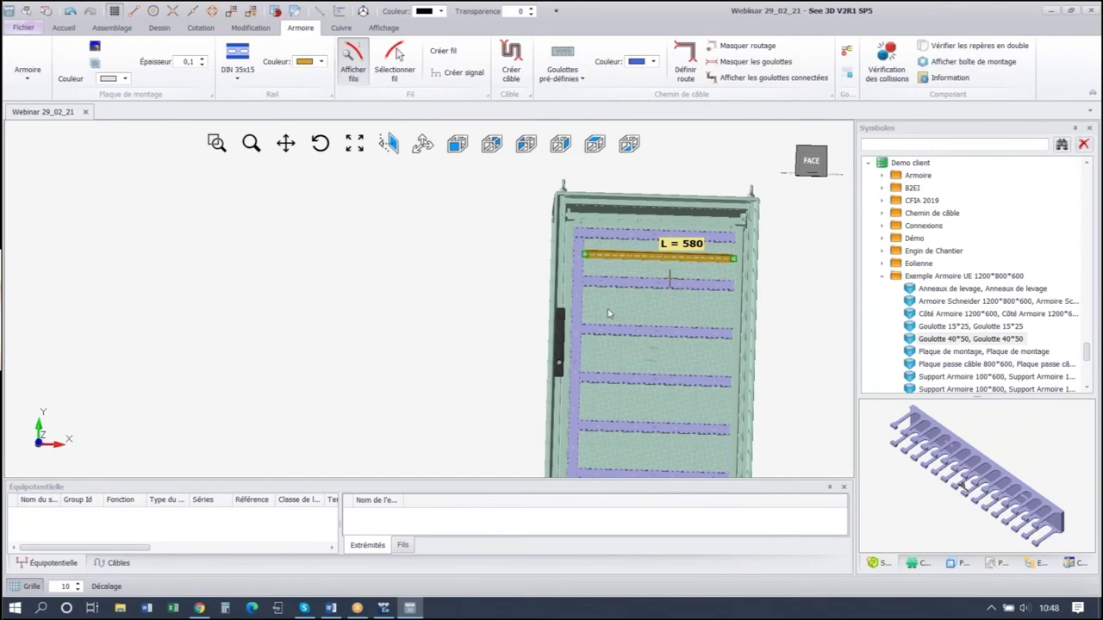
# Paste copies of the rail between the second and third horizontal ducts and between the two lowest ducts.
pyautogui.hotkey('ctrl', 'v')
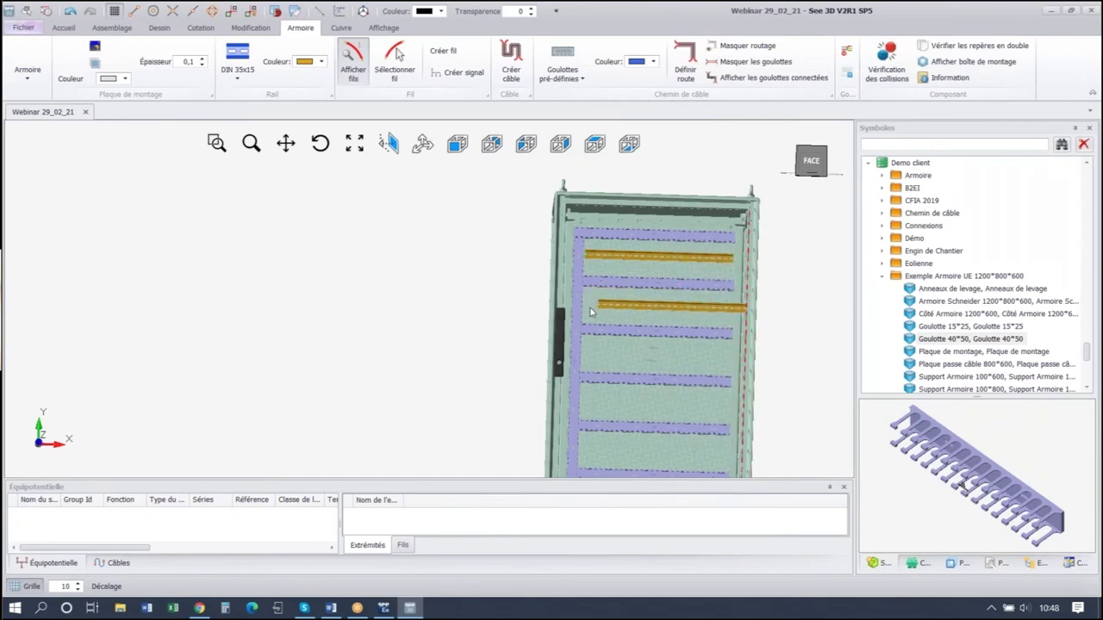
pyautogui.scroll(2, 586, 313)
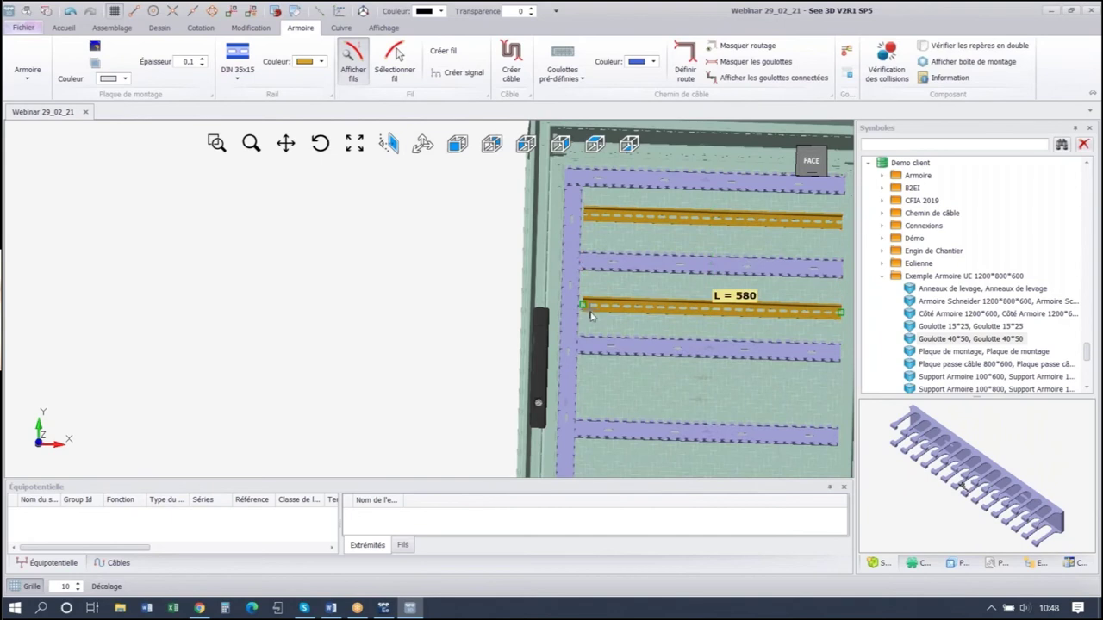
pyautogui.scroll(-5, 604, 359)
pyautogui.scroll(5, 604, 359)
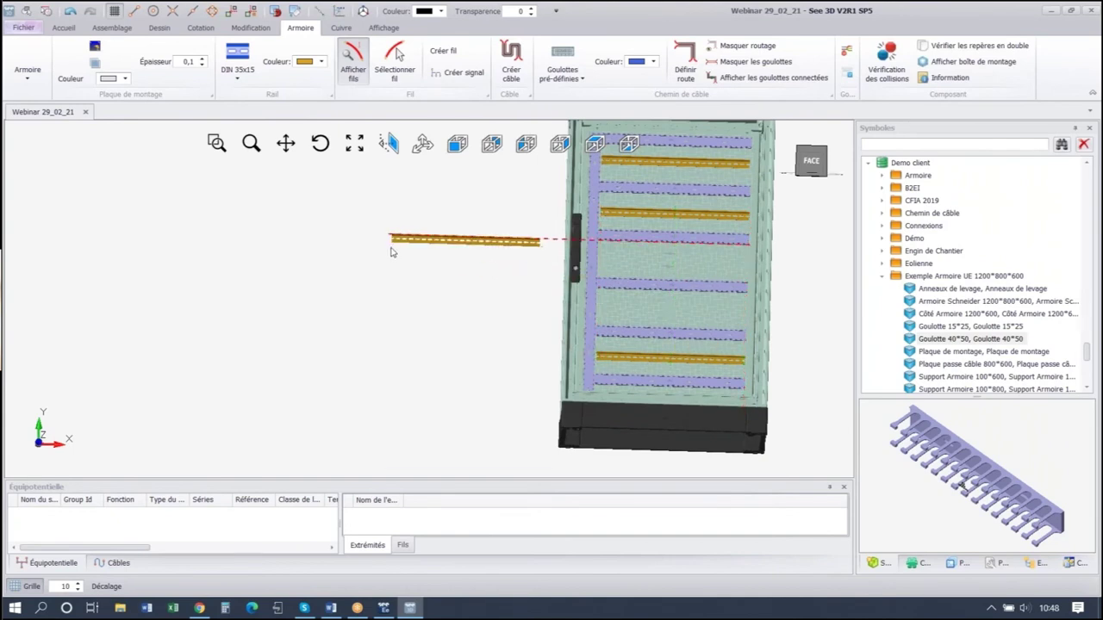
pyautogui.press('Escape')
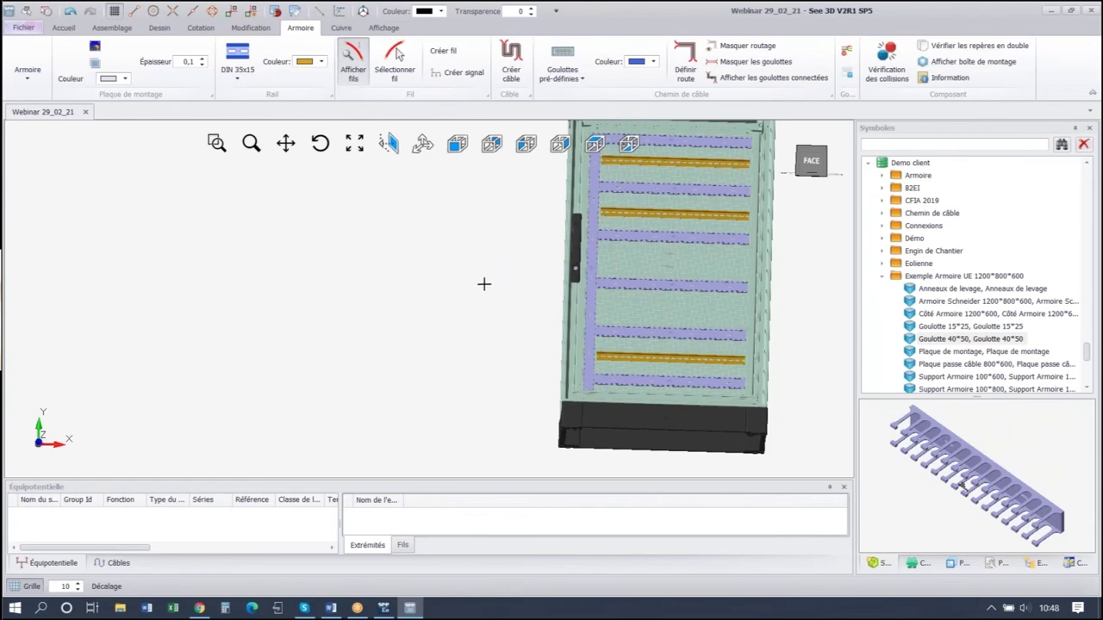
# Delete the fourth horizontal duct from the top of the mounting plate.
pyautogui.scroll(2, 485, 283)
pyautogui.moveTo(474, 286); pyautogui.dragTo(443, 247, button='middle')
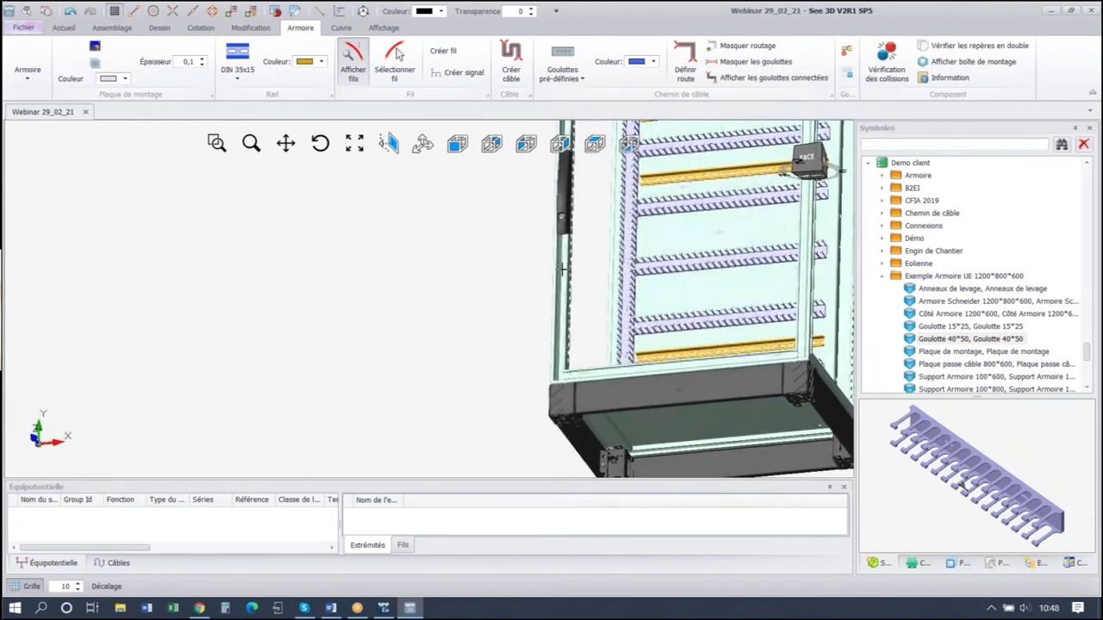
pyautogui.click(691, 259)
pyautogui.press('Delete')
pyautogui.moveTo(534, 229); pyautogui.dragTo(704, 281, button='middle')
pyautogui.scroll(-5, 638, 266)
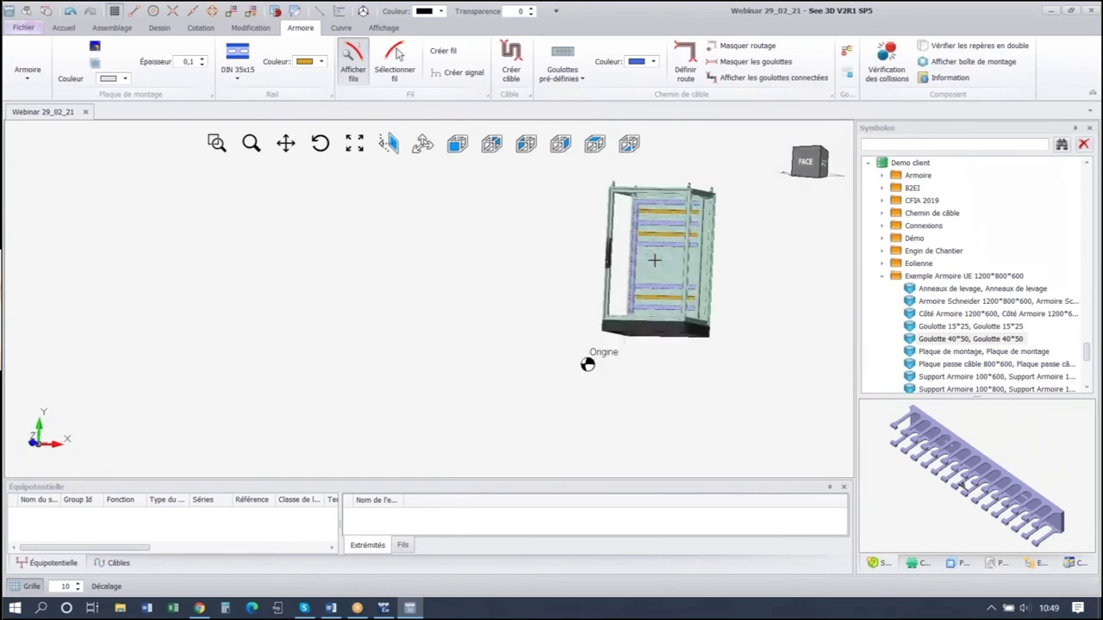
# Load the project components from location A01 into the component list.
pyautogui.click(919, 564)
pyautogui.rightClick(976, 284)
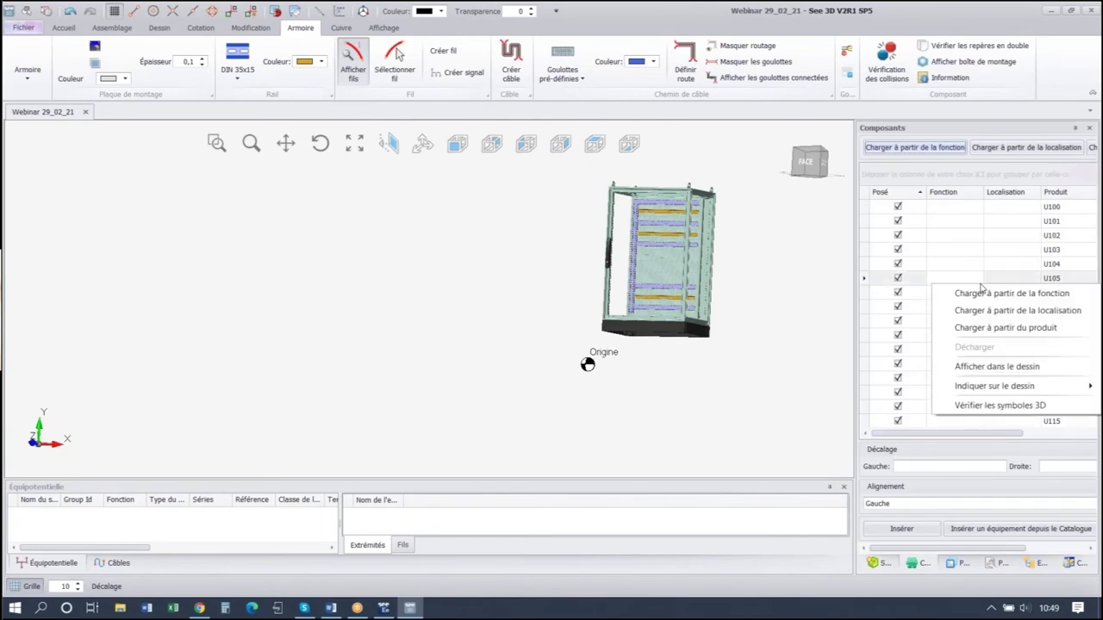
pyautogui.click(1005, 312)
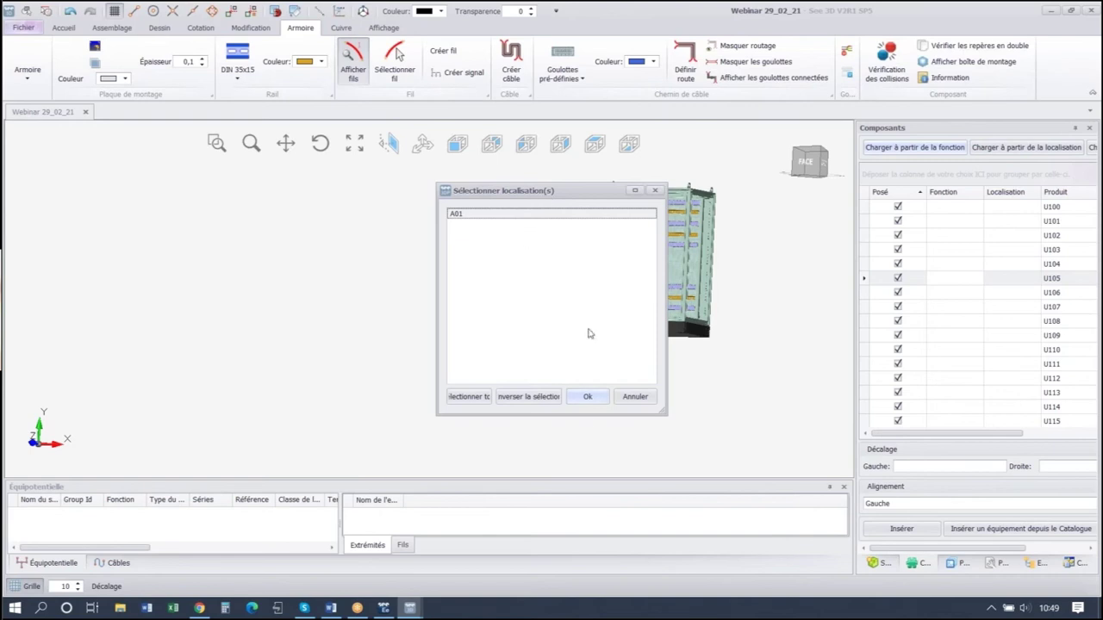
pyautogui.click(590, 398)
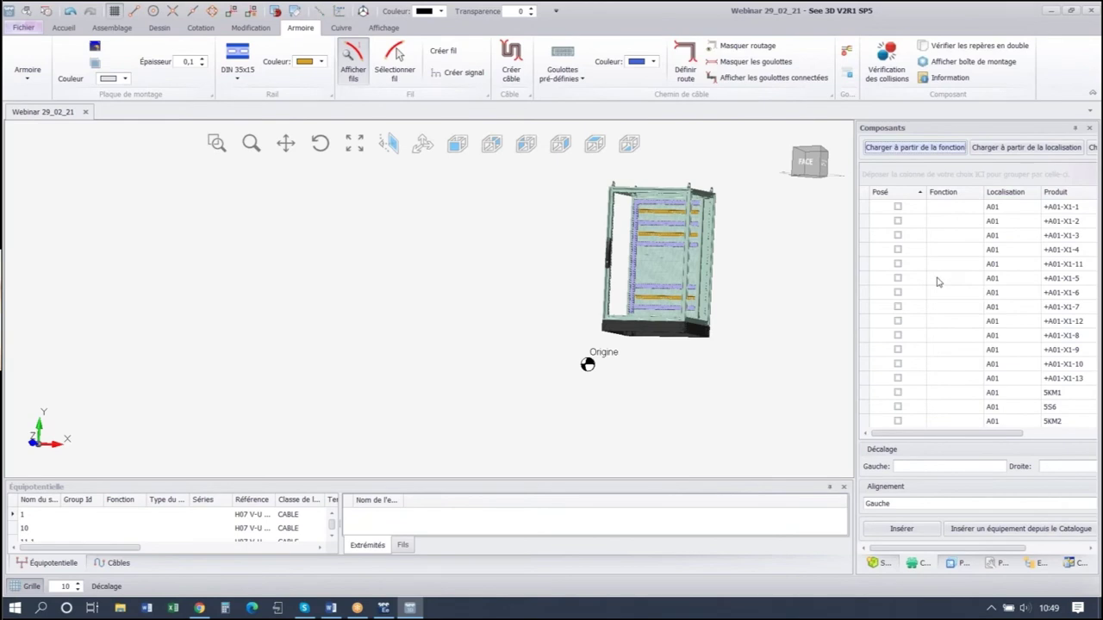
# Place the entire X1 terminal assembly, starting with +A01-X1-1, on the lowest rail.
pyautogui.scroll(10, 647, 293)
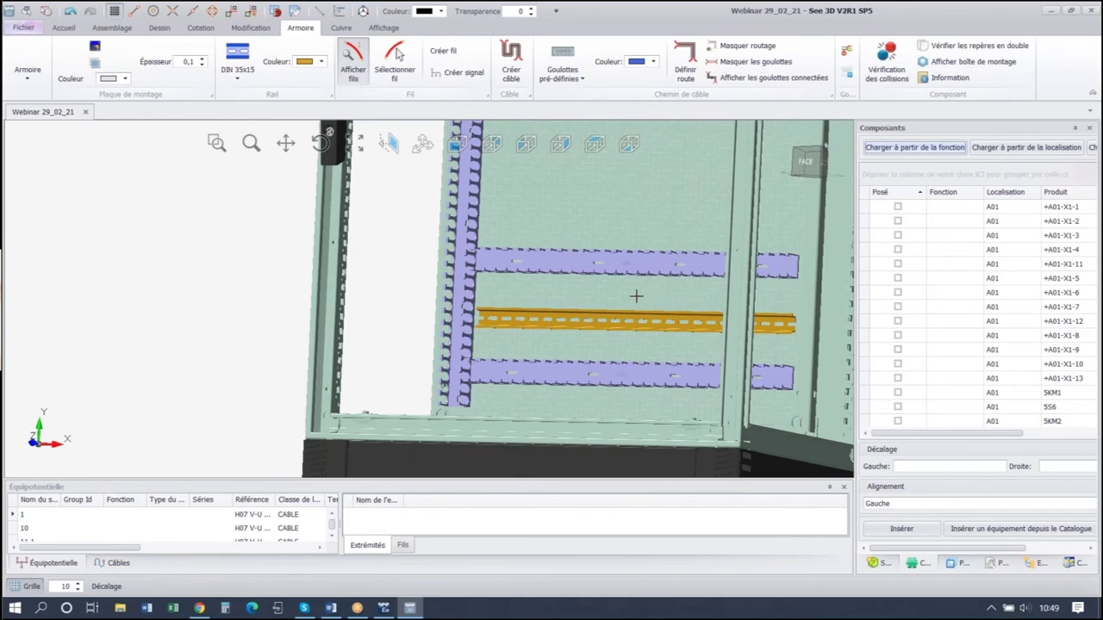
pyautogui.scroll(3, 564, 317)
pyautogui.click(511, 312)
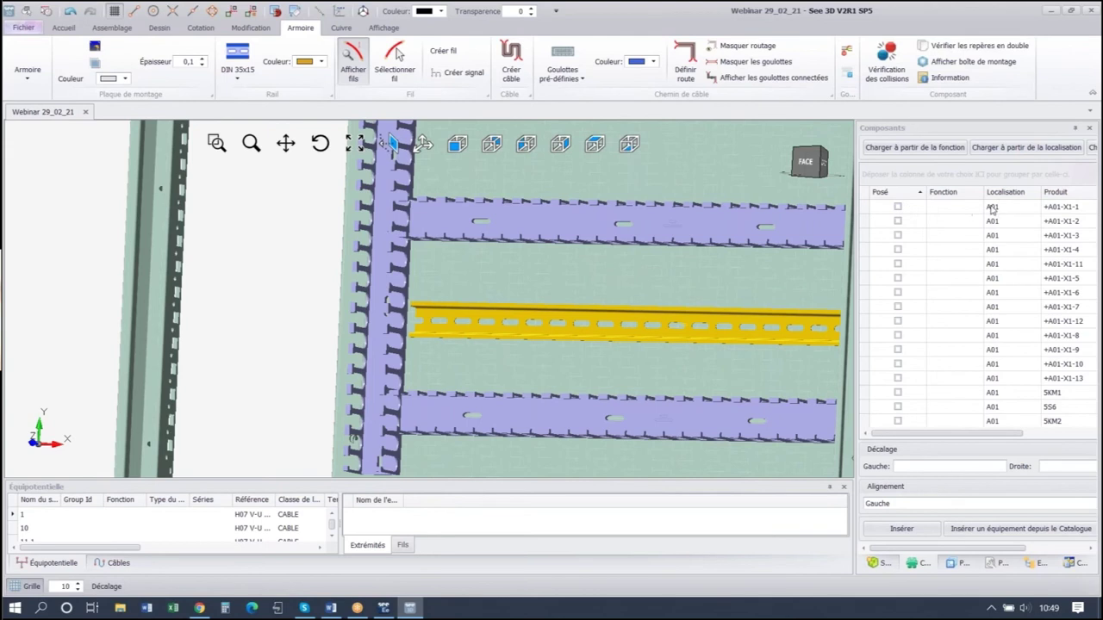
pyautogui.click(897, 210)
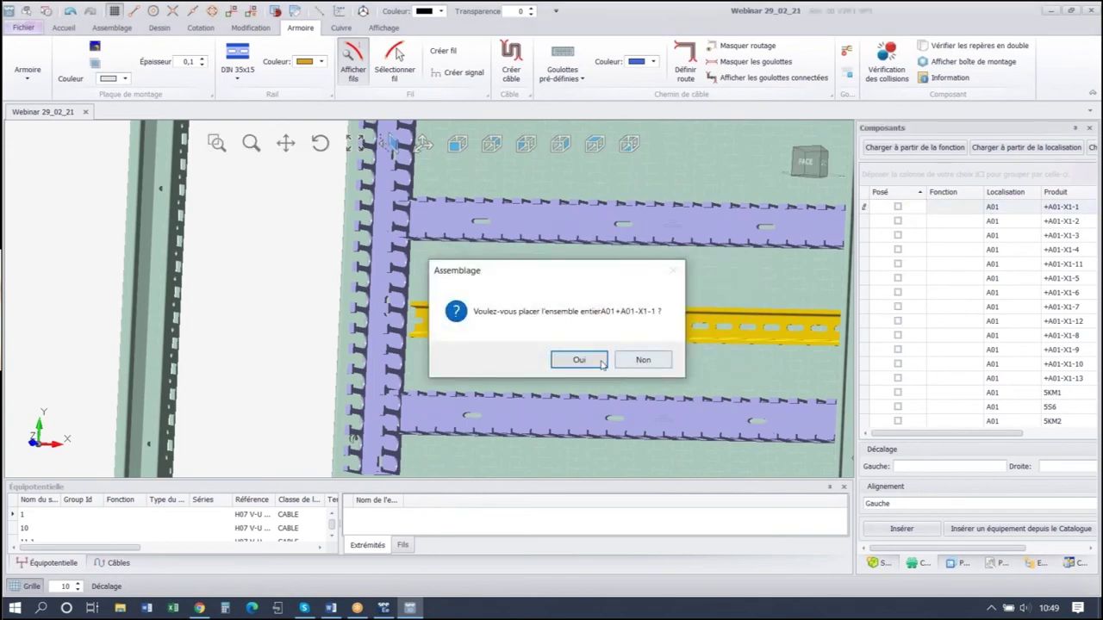
pyautogui.click(576, 361)
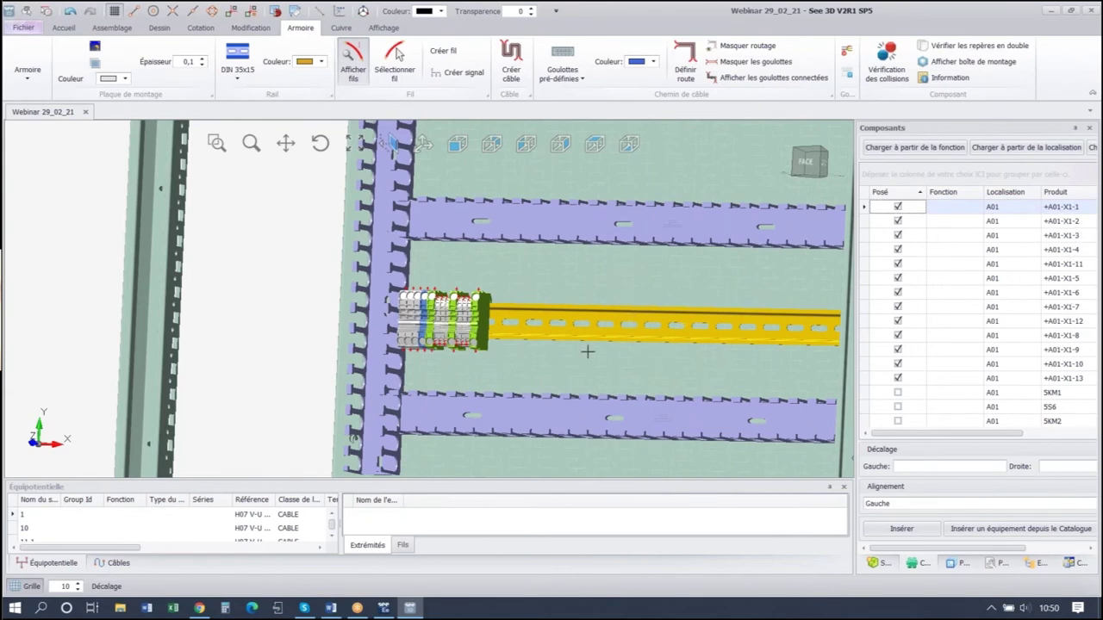
# Place the entire X2 terminal assembly, starting with +A01-X2-1, next to X1 on the lowest rail.
pyautogui.scroll(-2, 945, 272)
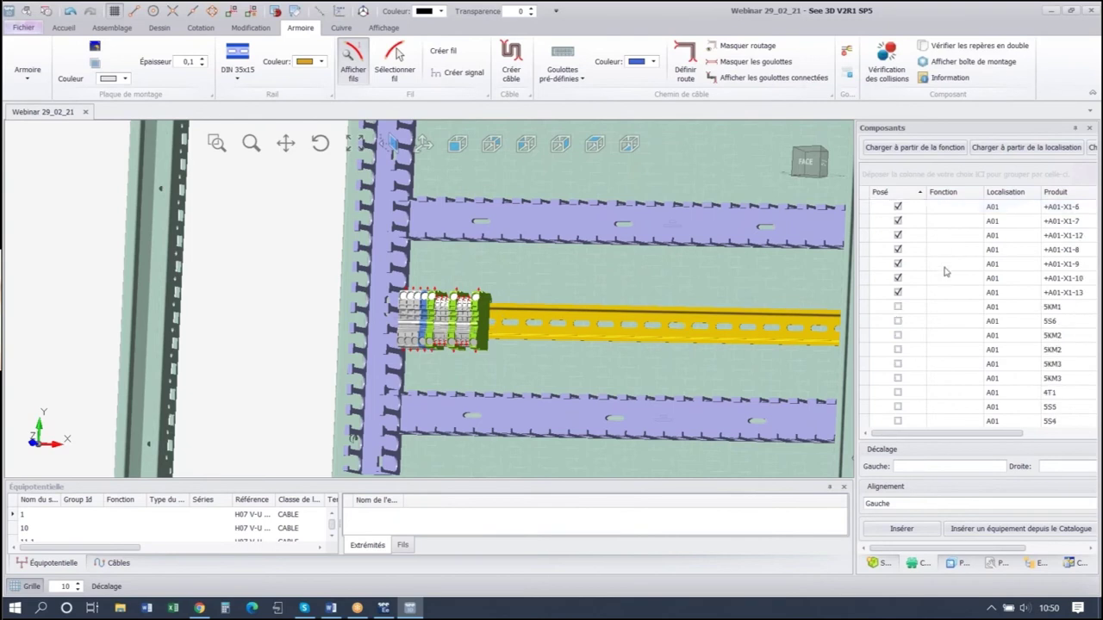
pyautogui.scroll(-5, 944, 272)
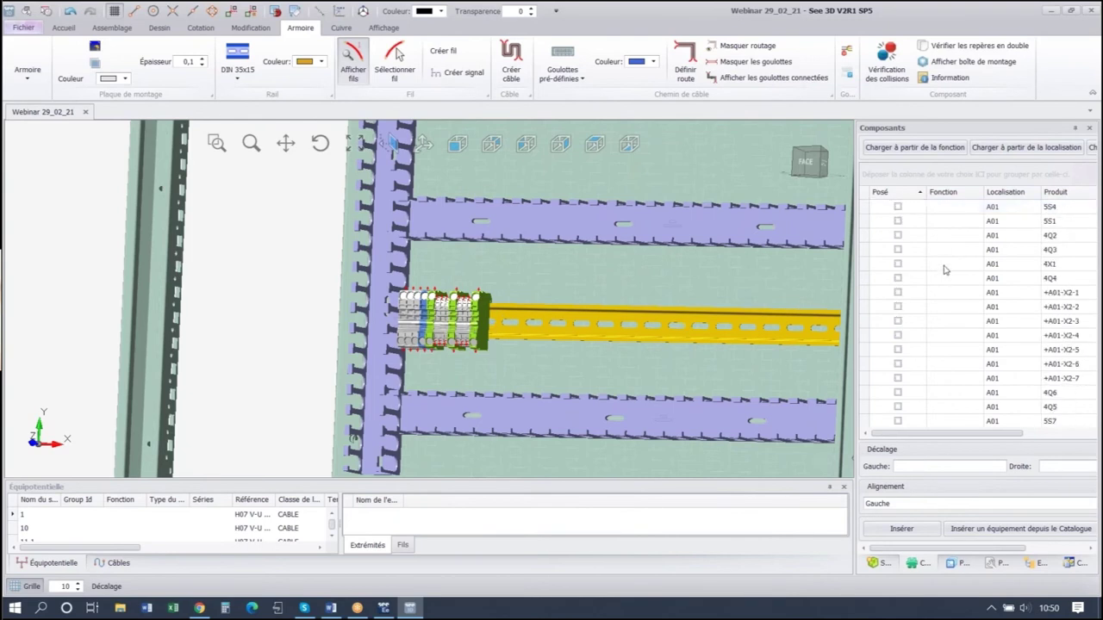
pyautogui.click(899, 293)
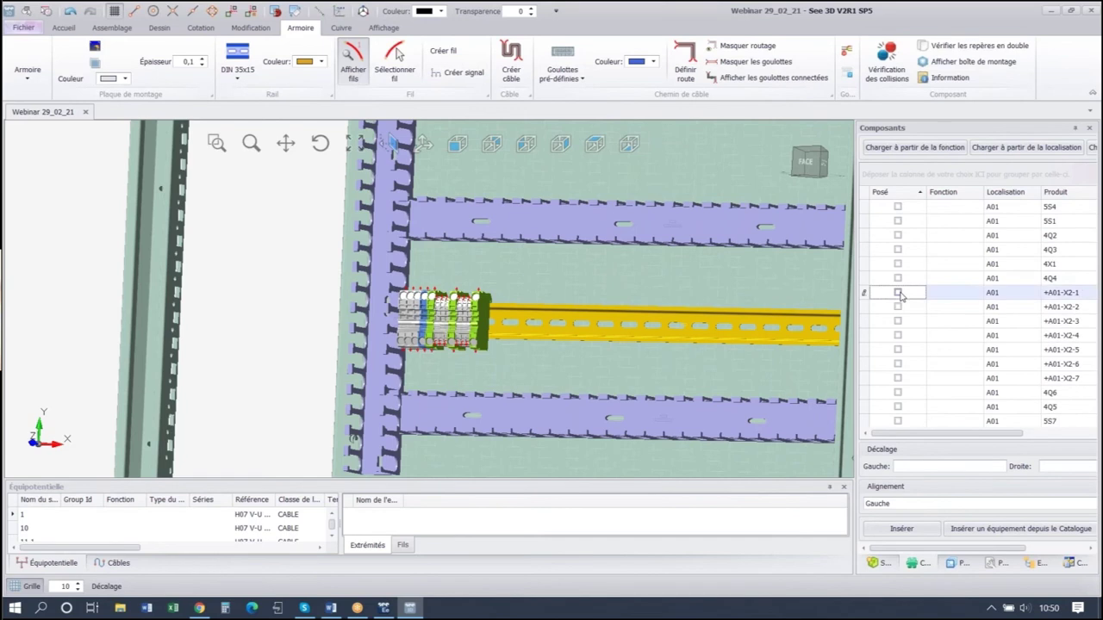
pyautogui.click(583, 360)
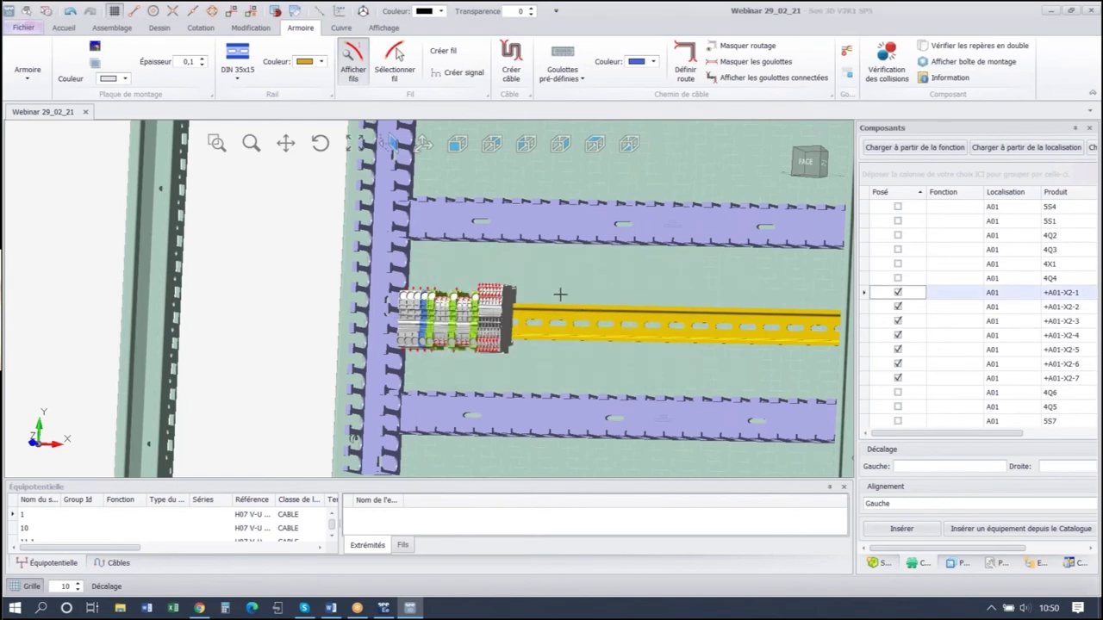
# Select the uppermost rail as the insertion target and set the left component offset to 15.
pyautogui.scroll(-2, 555, 282)
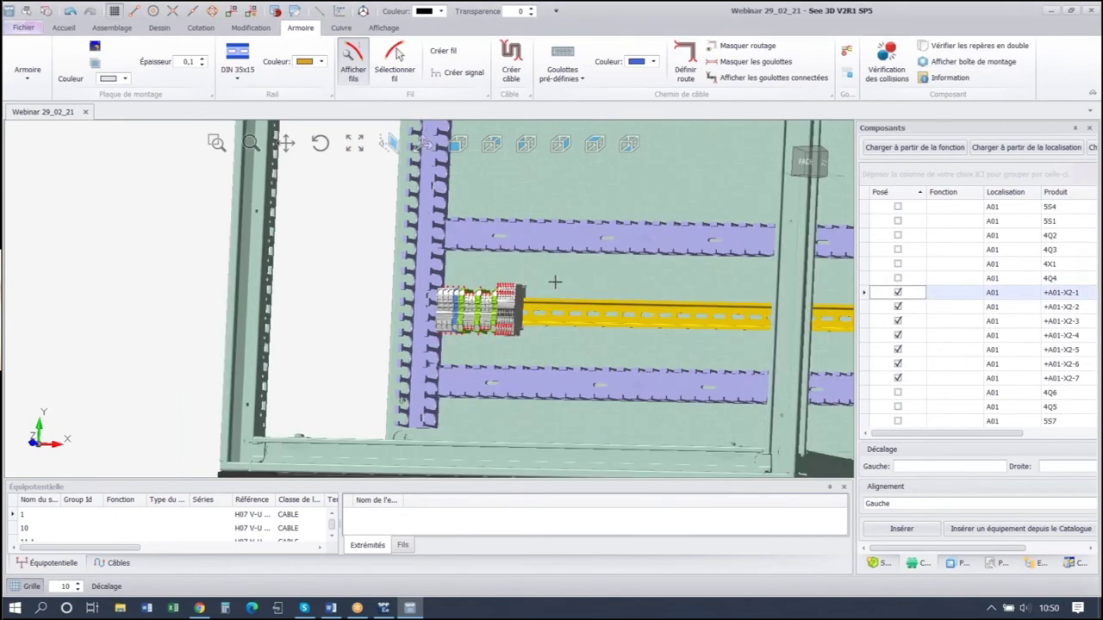
pyautogui.scroll(-5, 554, 282)
pyautogui.scroll(5, 551, 207)
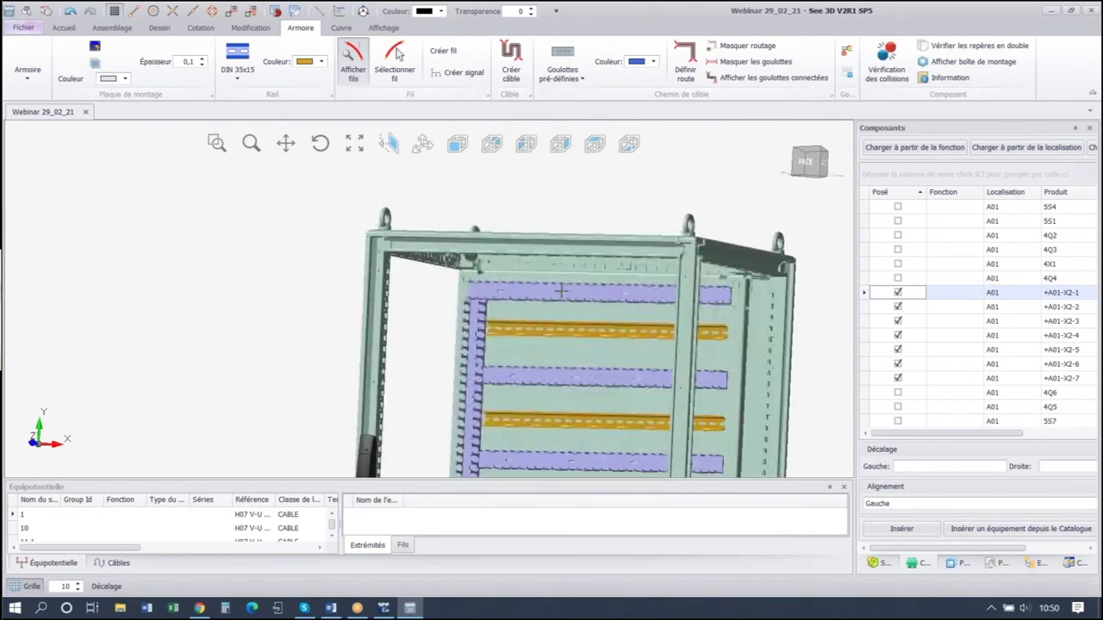
pyautogui.scroll(2, 561, 292)
pyautogui.scroll(1, 529, 341)
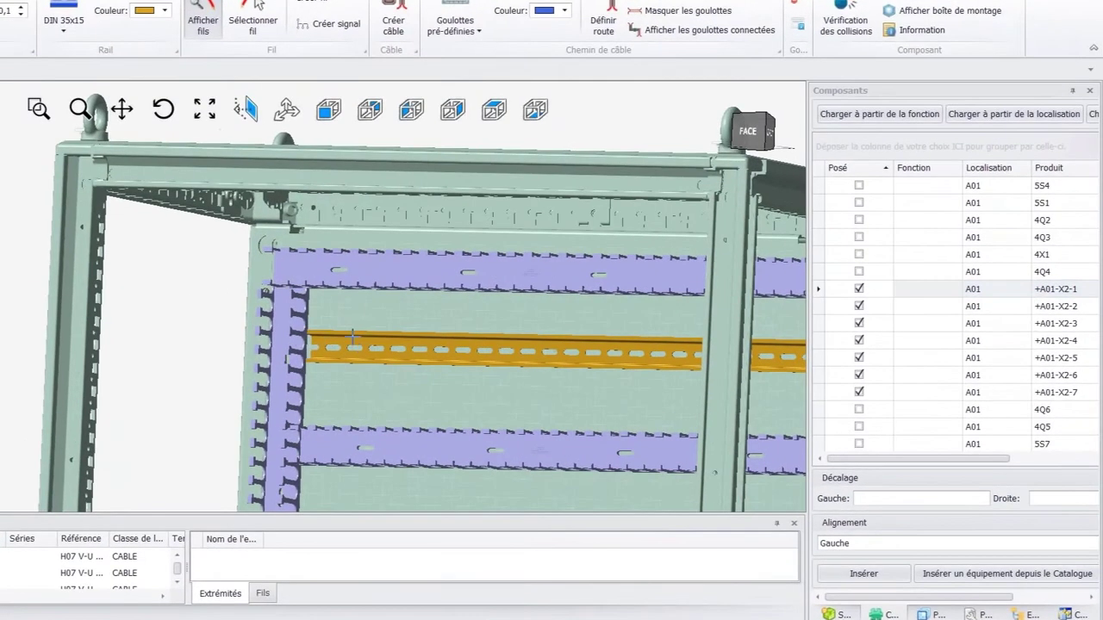
pyautogui.click(871, 499)
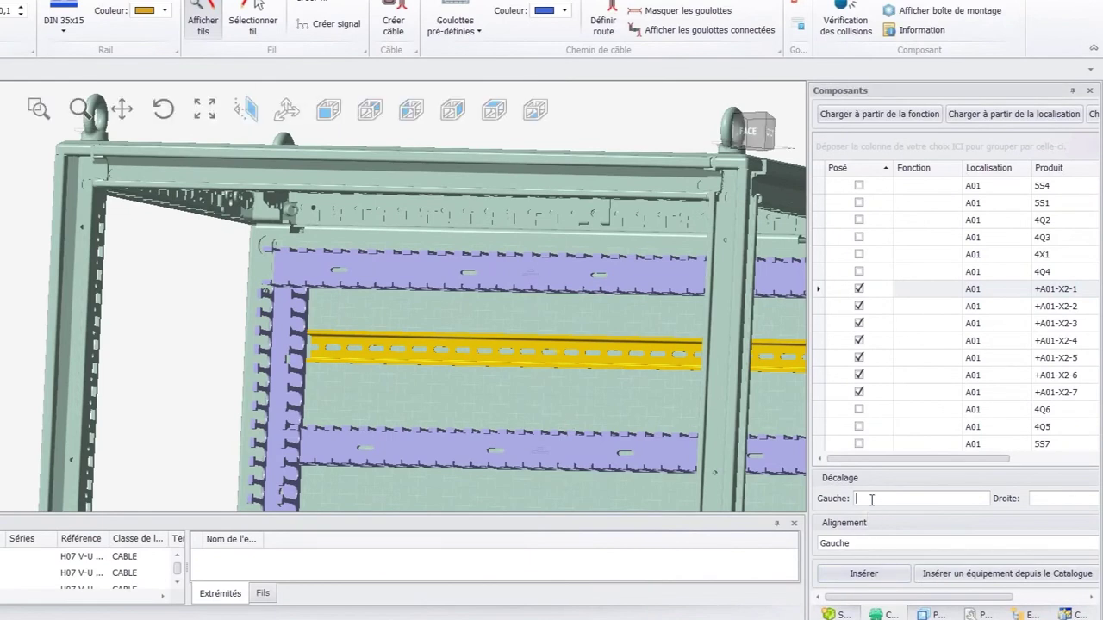
pyautogui.write('15')
# Sort the component list by product and select component 4Q1.
pyautogui.scroll(2, 1029, 233)
pyautogui.click(1041, 169)
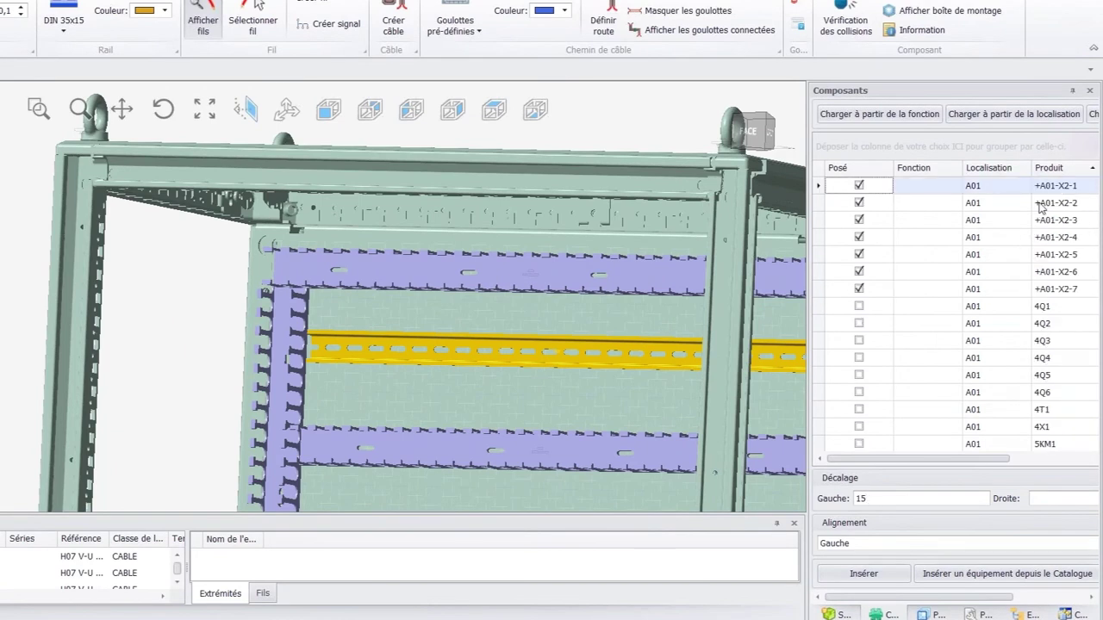
pyautogui.scroll(1, 1034, 258)
pyautogui.scroll(-1, 1055, 301)
pyautogui.click(939, 308)
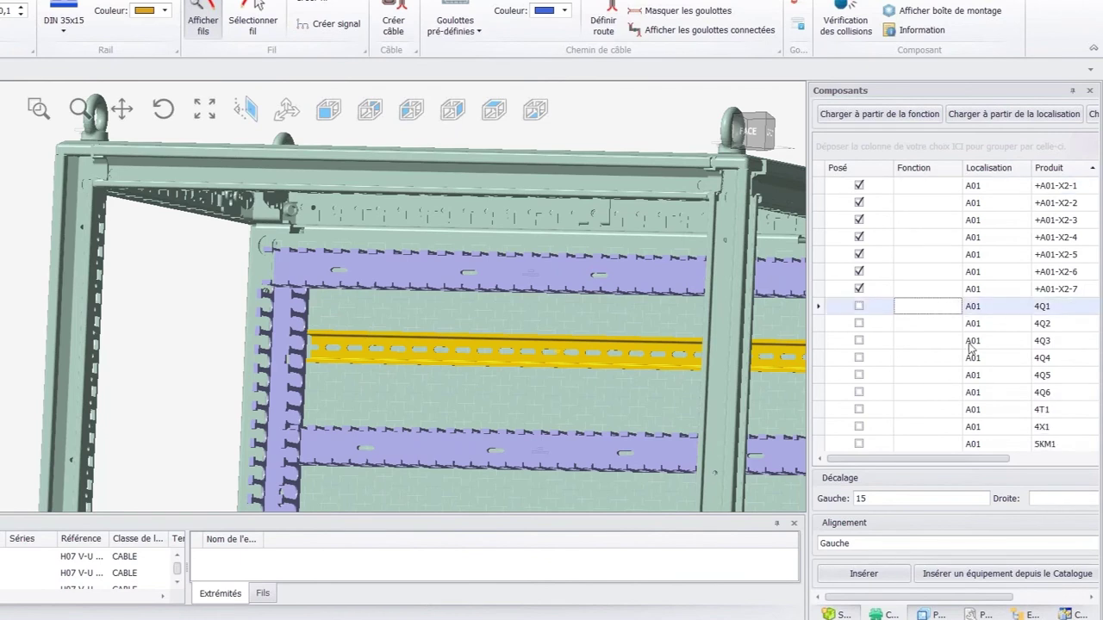
# Extend the component selection from 4Q1 through 4Q6 and insert all of them on the uppermost rail.
pyautogui.keyDown('shift'); pyautogui.click(921, 398); pyautogui.keyUp('shift')
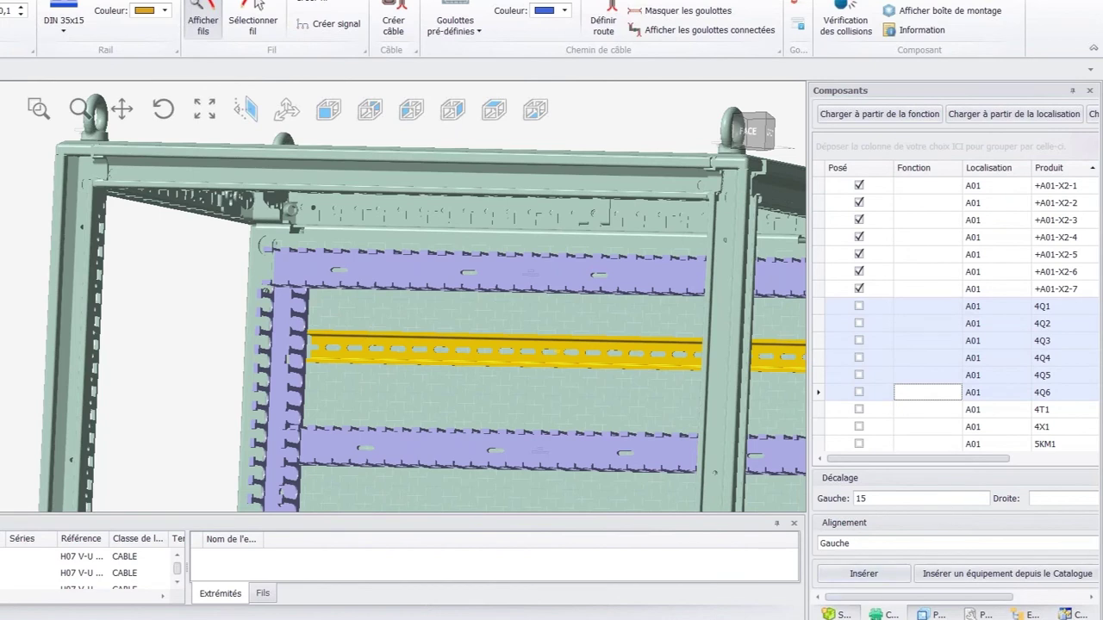
pyautogui.click(859, 577)
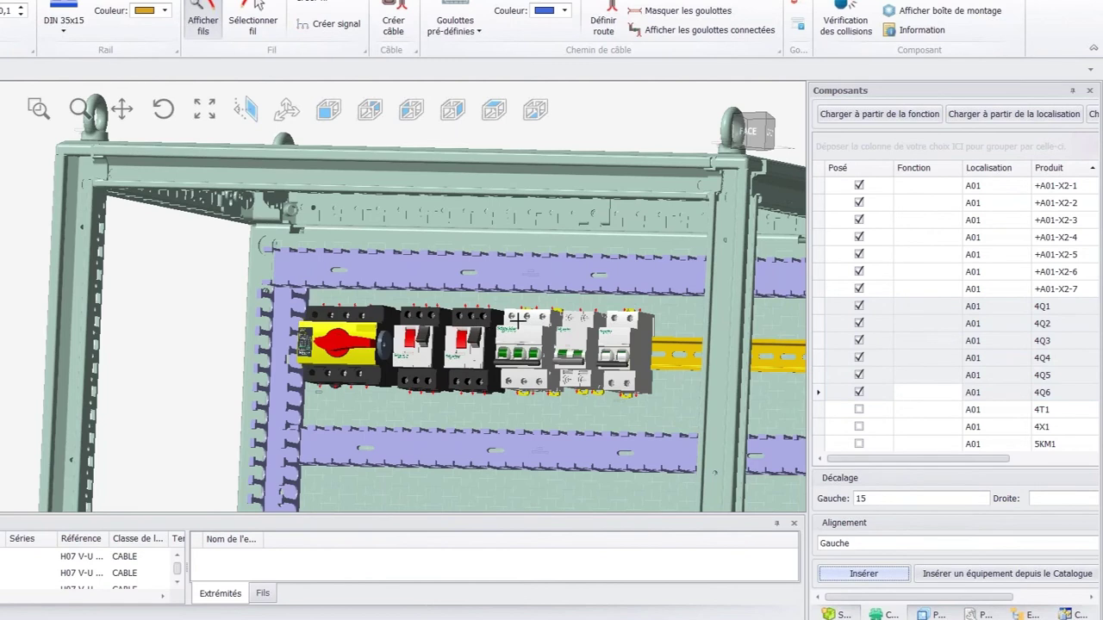
pyautogui.click(222, 343)
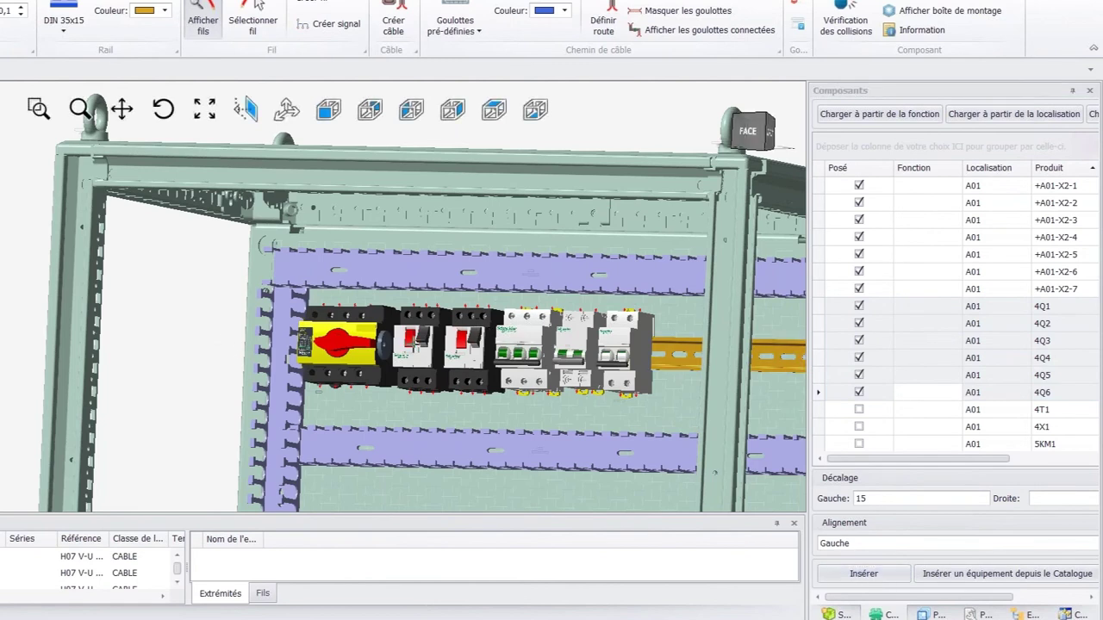
# Place component 4T1 beyond 4Q6 on the uppermost rail and clear the left component offset.
pyautogui.scroll(-1, 1013, 297)
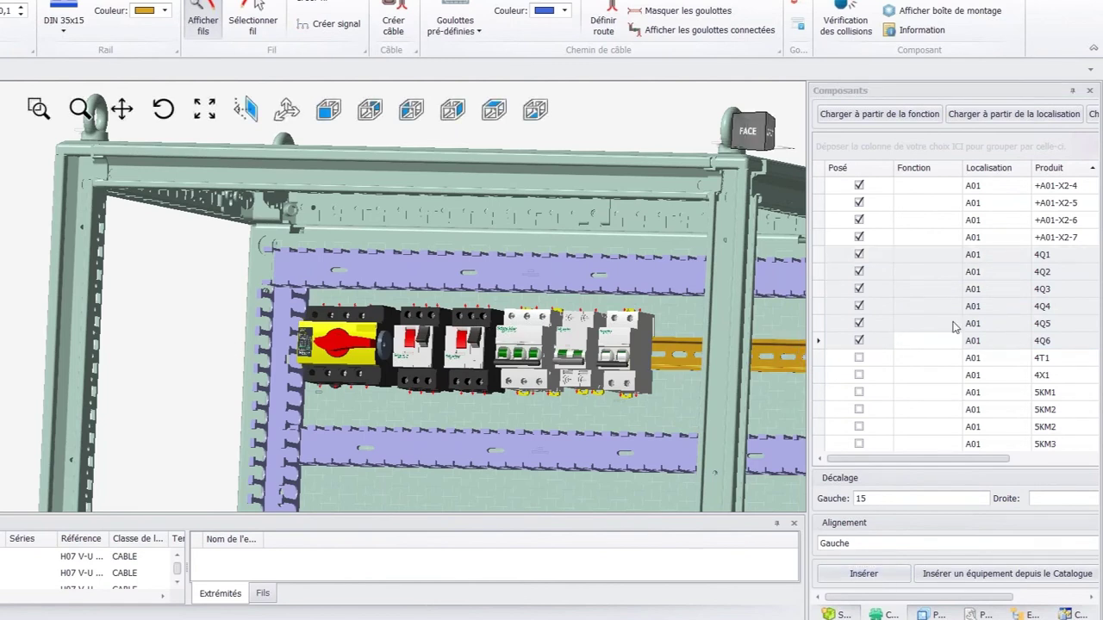
pyautogui.click(860, 359)
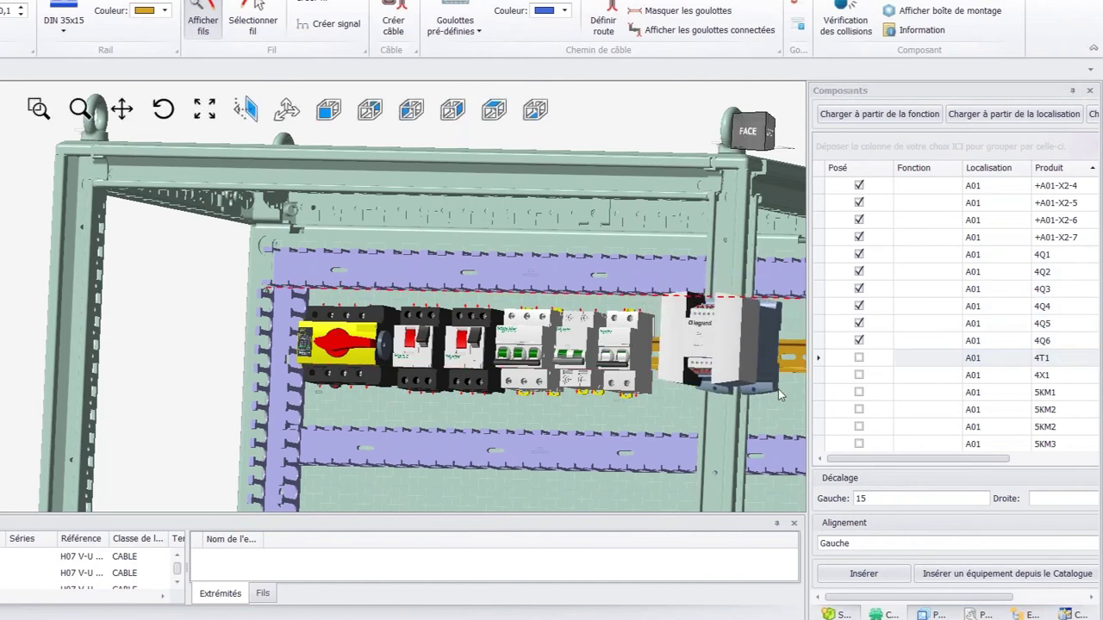
pyautogui.click(786, 393)
pyautogui.moveTo(603, 345); pyautogui.dragTo(642, 358, button='middle')
pyautogui.scroll(3, 642, 359)
pyautogui.moveTo(884, 501); pyautogui.dragTo(836, 497)
pyautogui.press('BackSpace')
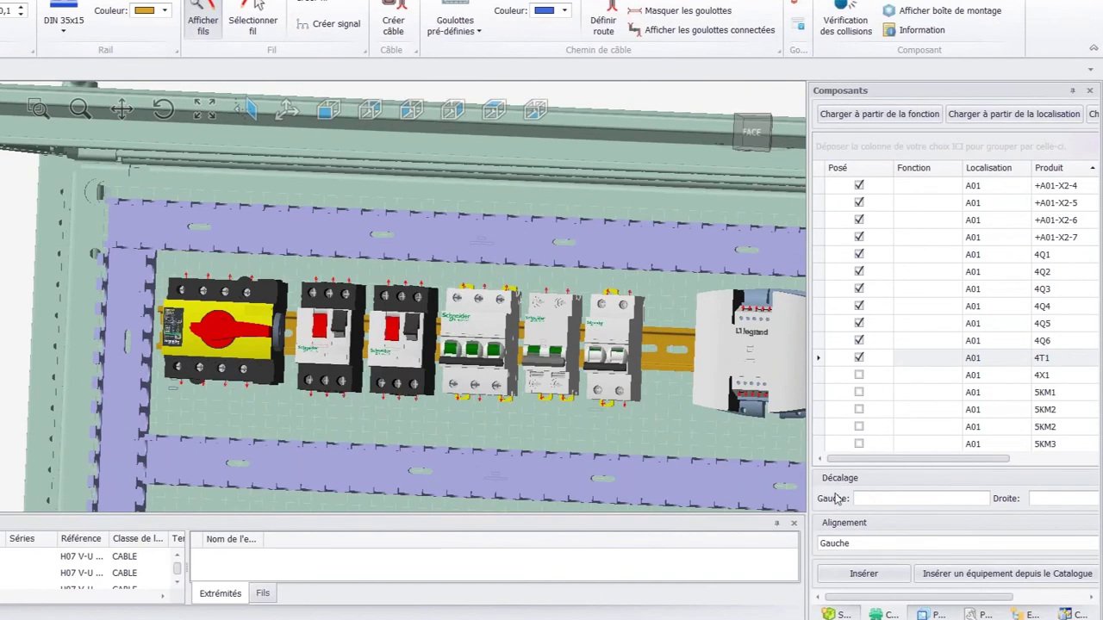
# Set the mounting space of power supply 4T1 to 20 on all surfaces.
pyautogui.scroll(-2, 708, 297)
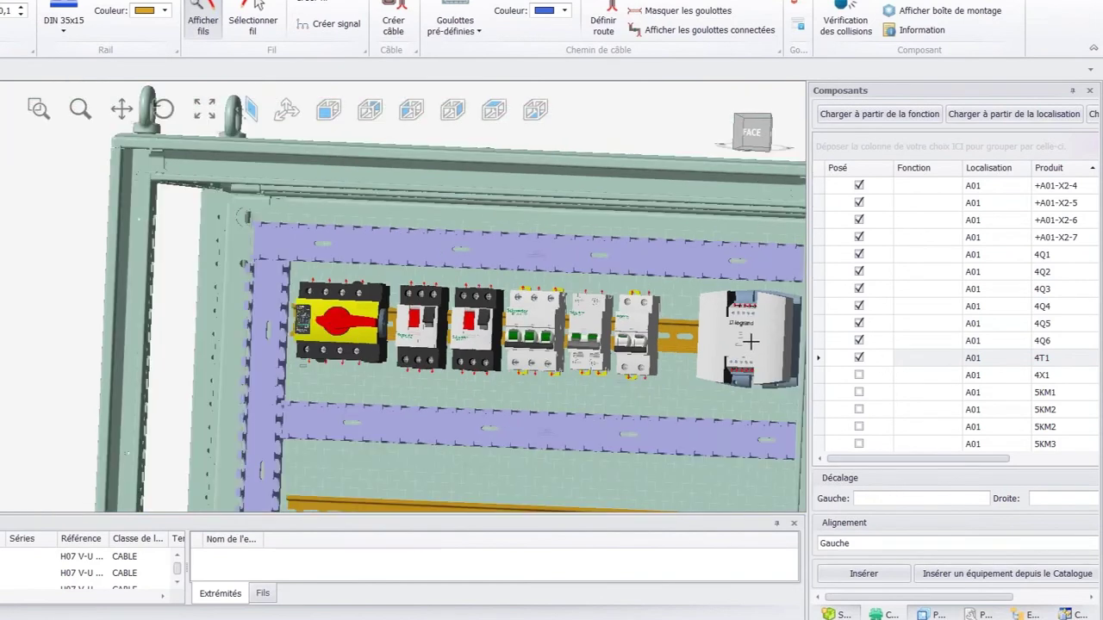
pyautogui.scroll(2, 751, 342)
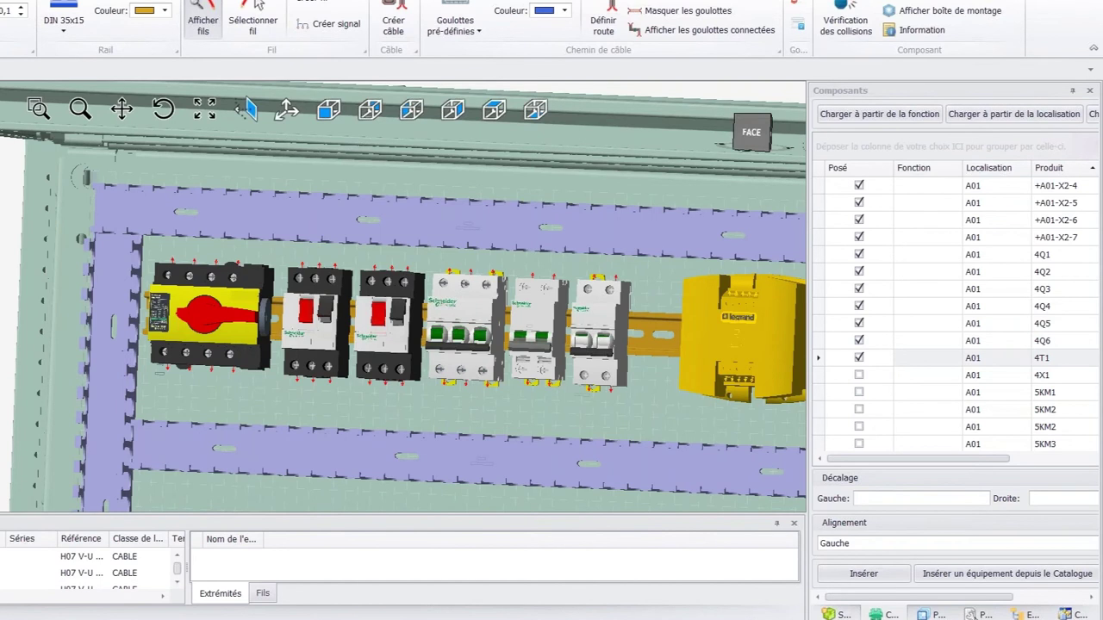
pyautogui.click(977, 615)
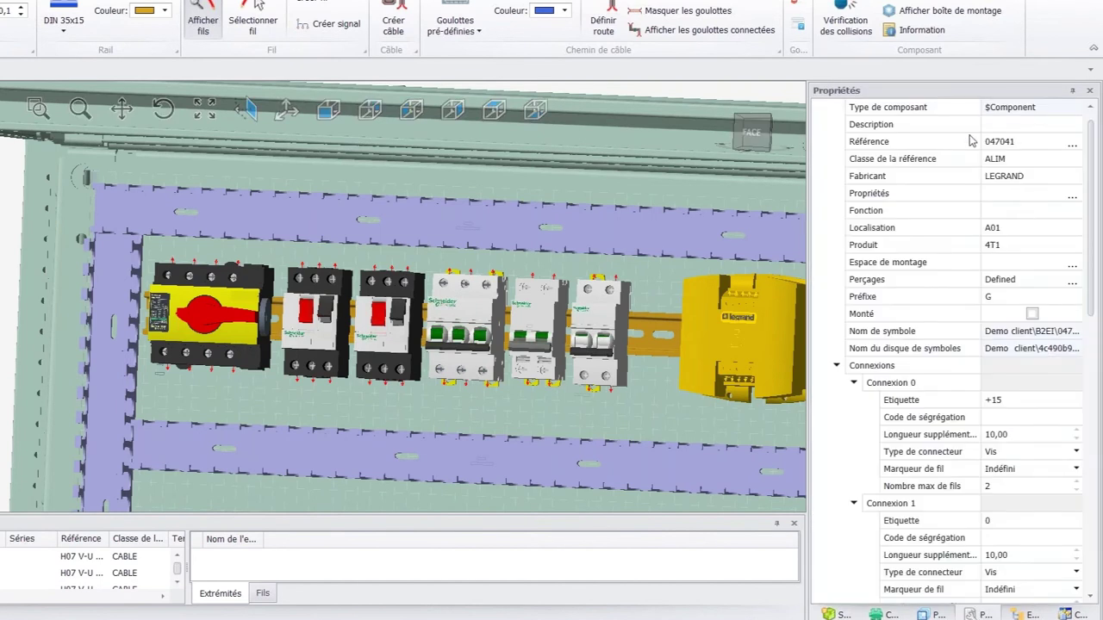
pyautogui.click(1070, 268)
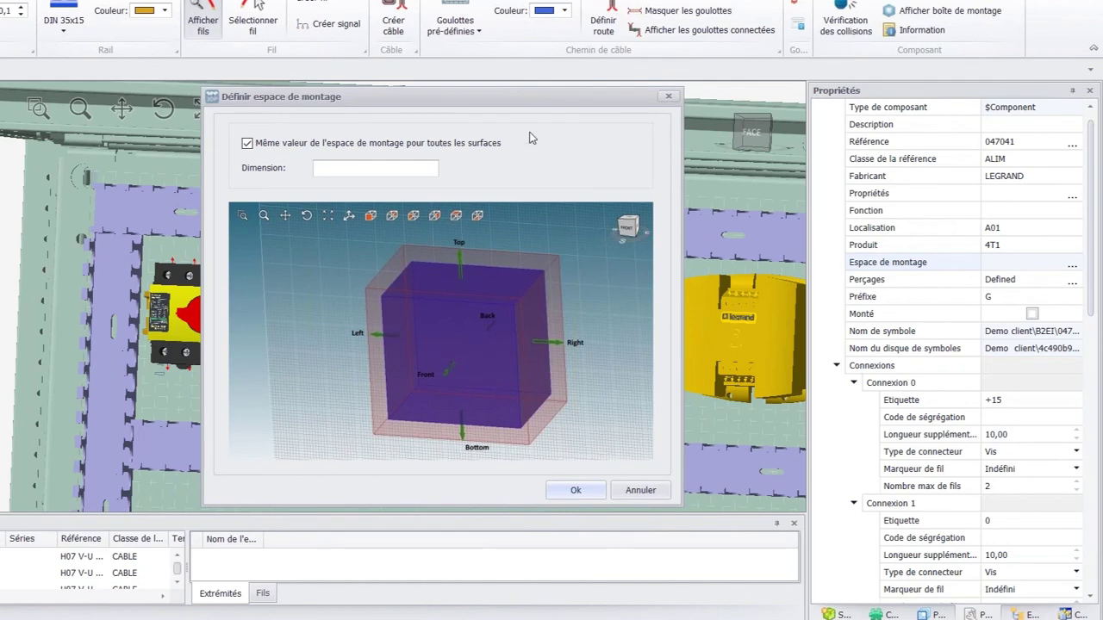
pyautogui.moveTo(508, 98); pyautogui.dragTo(369, 4)
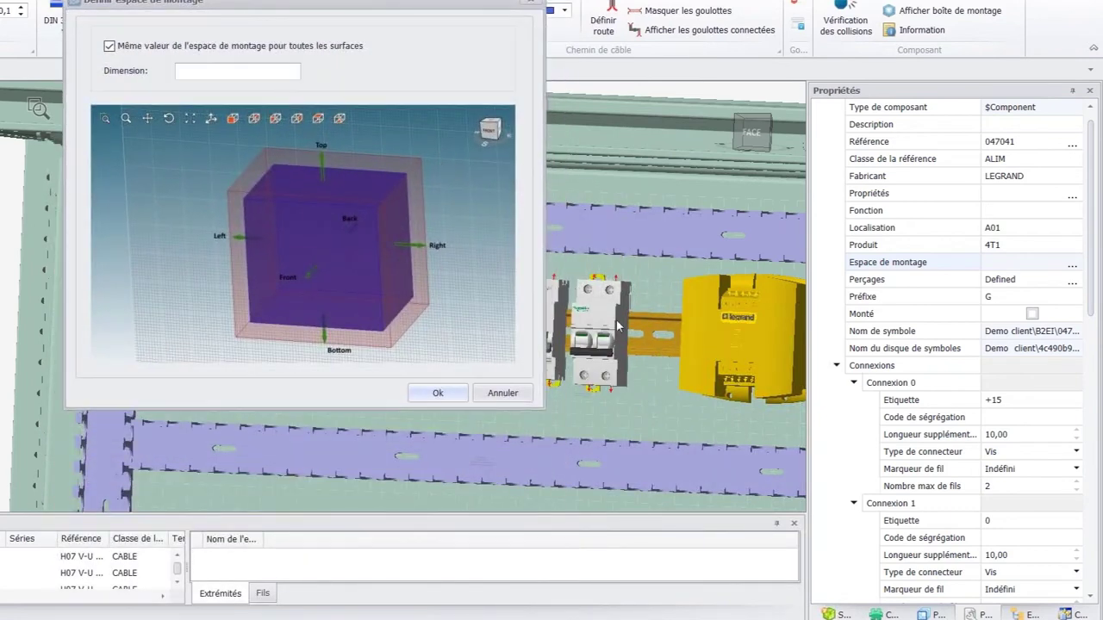
pyautogui.click(246, 71)
pyautogui.moveTo(249, 75); pyautogui.dragTo(107, 61)
pyautogui.write('25')
pyautogui.click(432, 392)
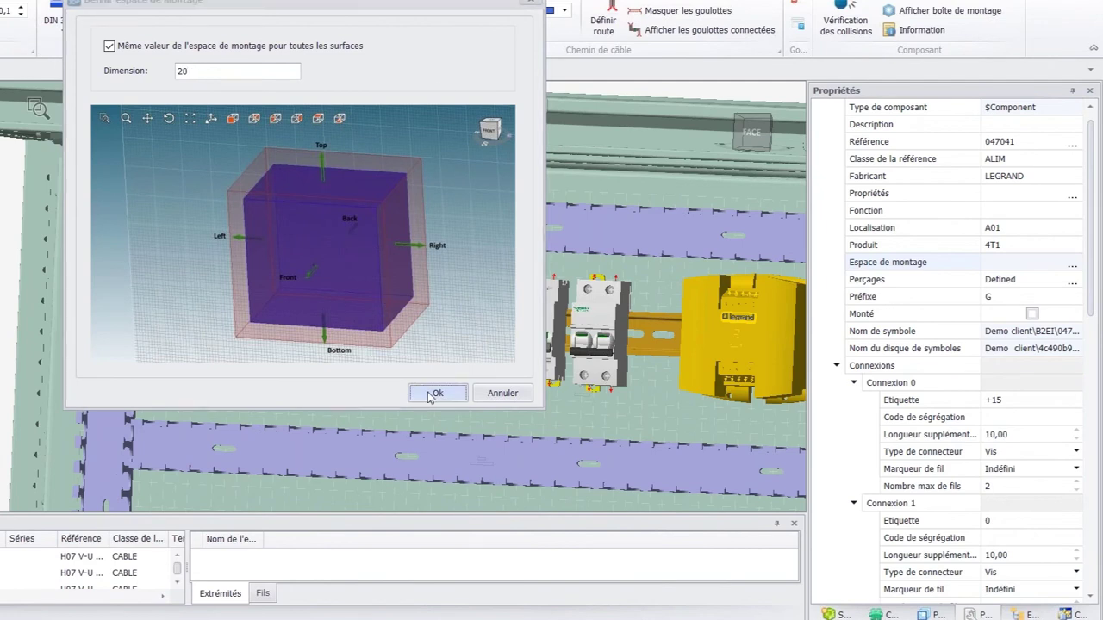
# Order all components on the uppermost rail to the left with the rail tools, check their spacing and clear the selection.
pyautogui.click(638, 319)
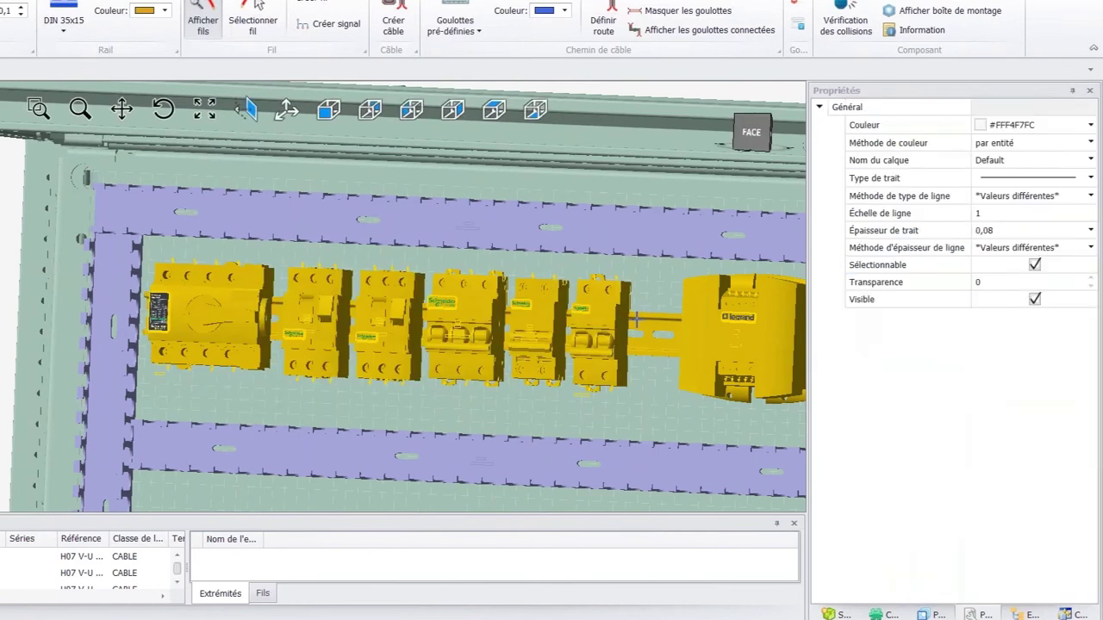
pyautogui.scroll(2, 639, 321)
pyautogui.scroll(-4, 638, 321)
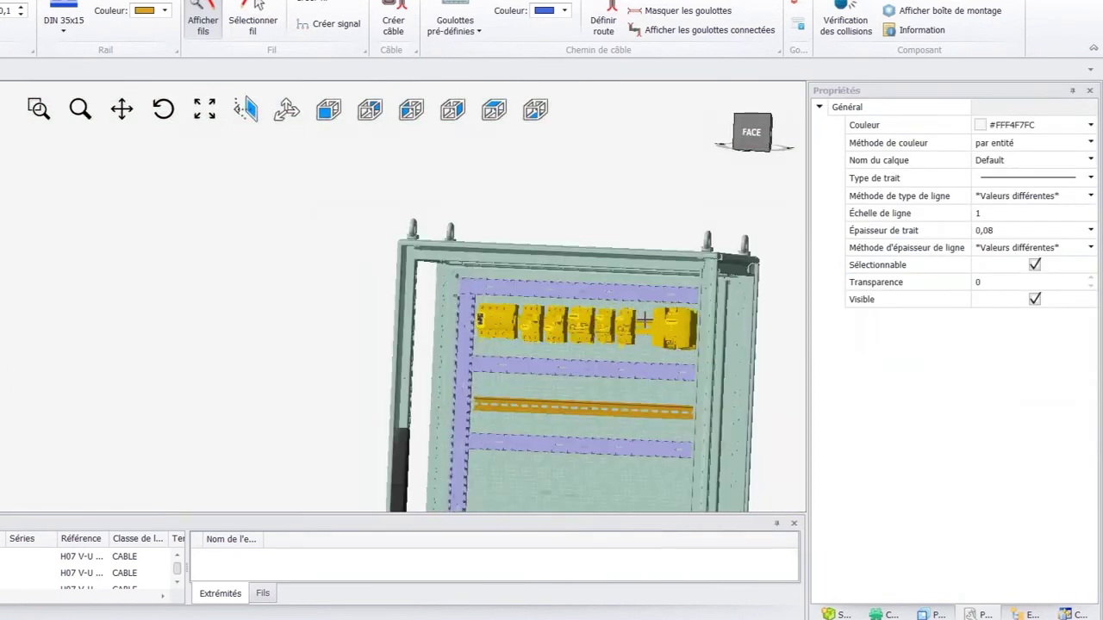
pyautogui.scroll(3, 638, 321)
pyautogui.rightClick(645, 321)
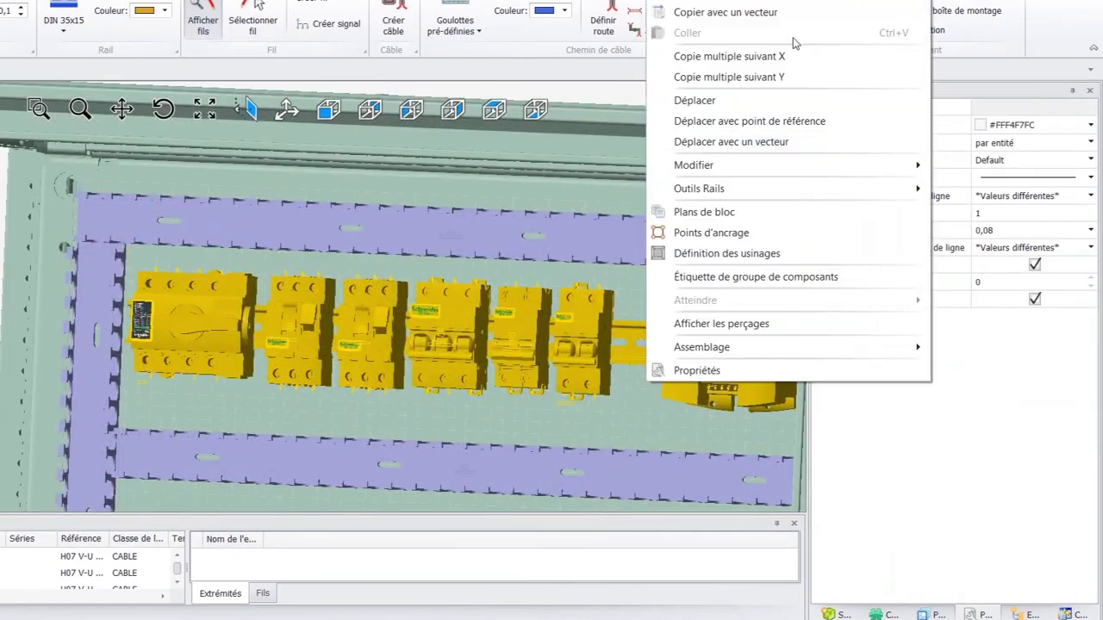
pyautogui.moveTo(758, 190)
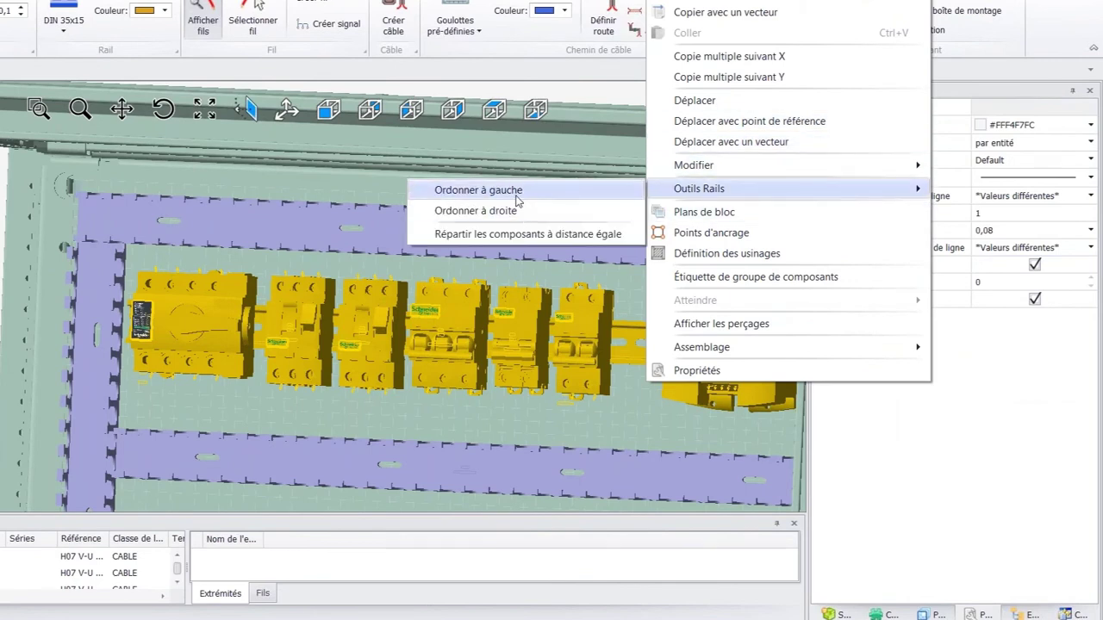
pyautogui.click(518, 191)
pyautogui.scroll(2, 388, 346)
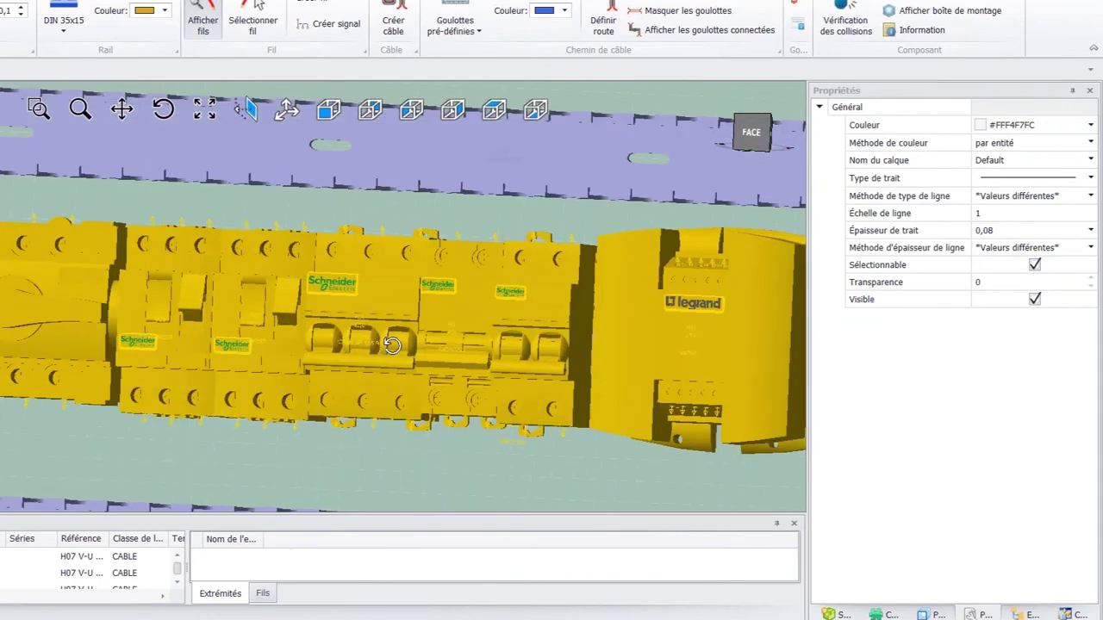
pyautogui.moveTo(389, 347); pyautogui.dragTo(419, 339, button='middle')
pyautogui.scroll(-3, 621, 267)
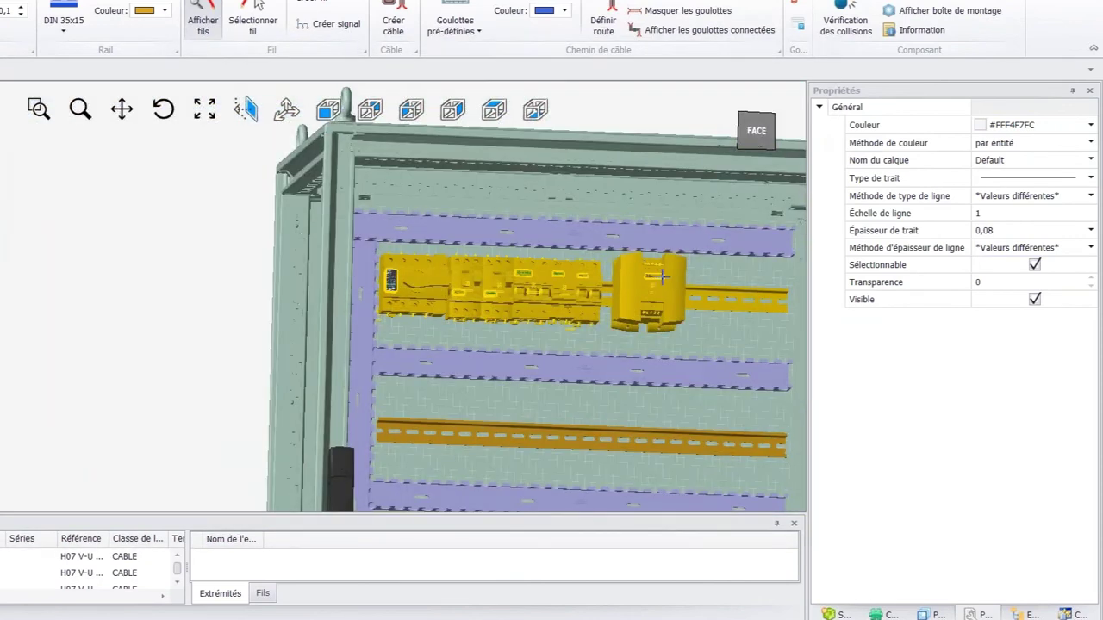
pyautogui.scroll(2, 641, 270)
pyautogui.moveTo(641, 270); pyautogui.dragTo(590, 262, button='middle')
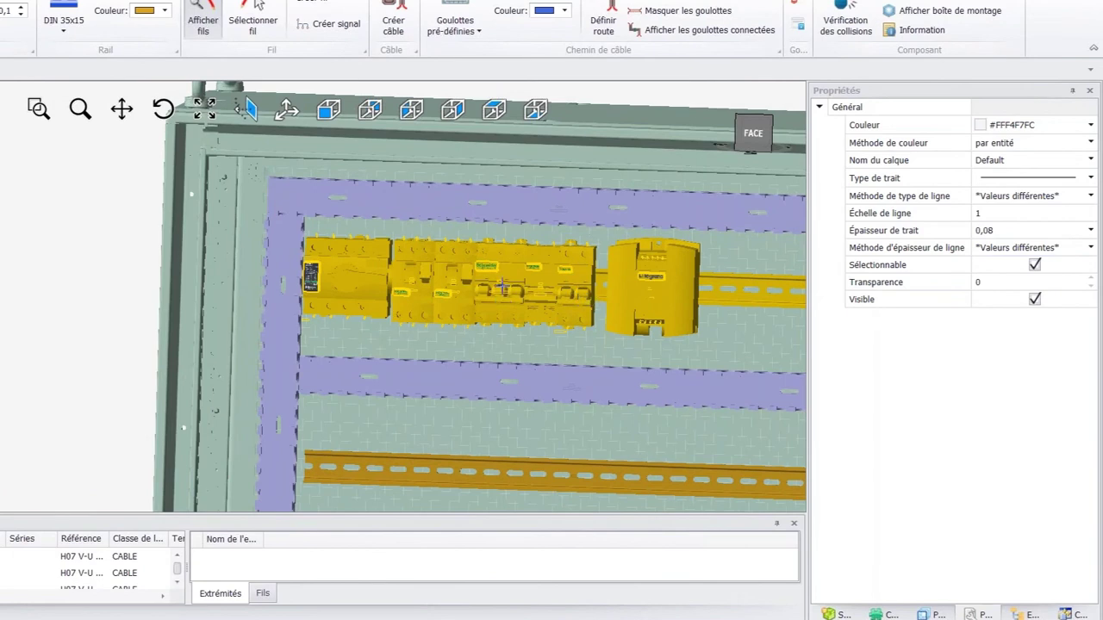
pyautogui.scroll(-3, 505, 302)
pyautogui.click(292, 347)
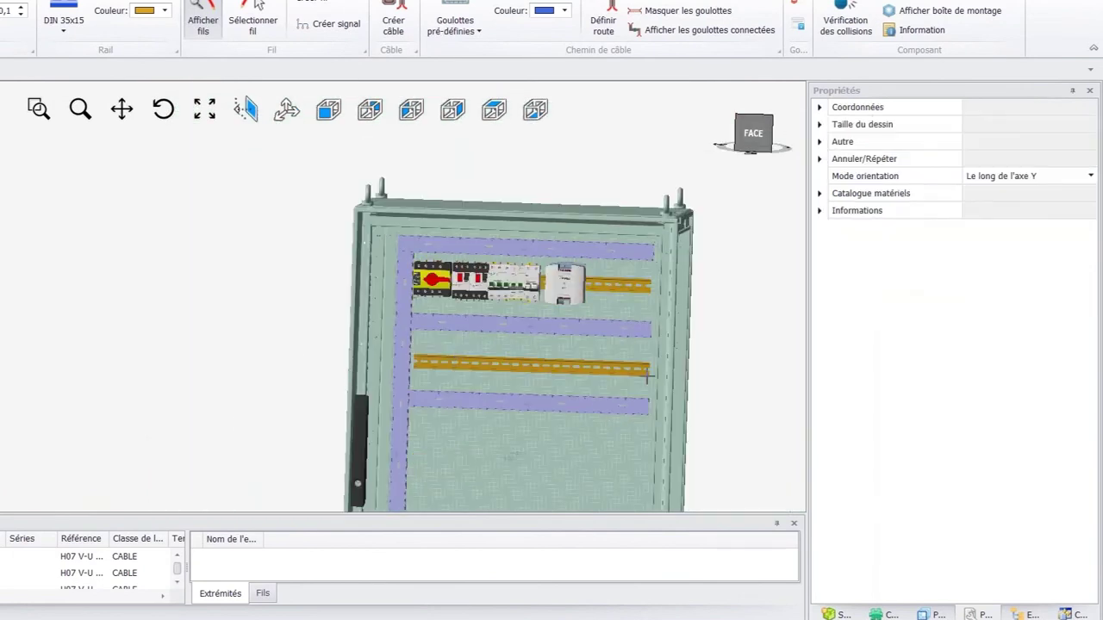
# Place component 5KM1 at the left end of the second rail from the top.
pyautogui.scroll(1, 665, 382)
pyautogui.moveTo(577, 354); pyautogui.dragTo(531, 355, button='middle')
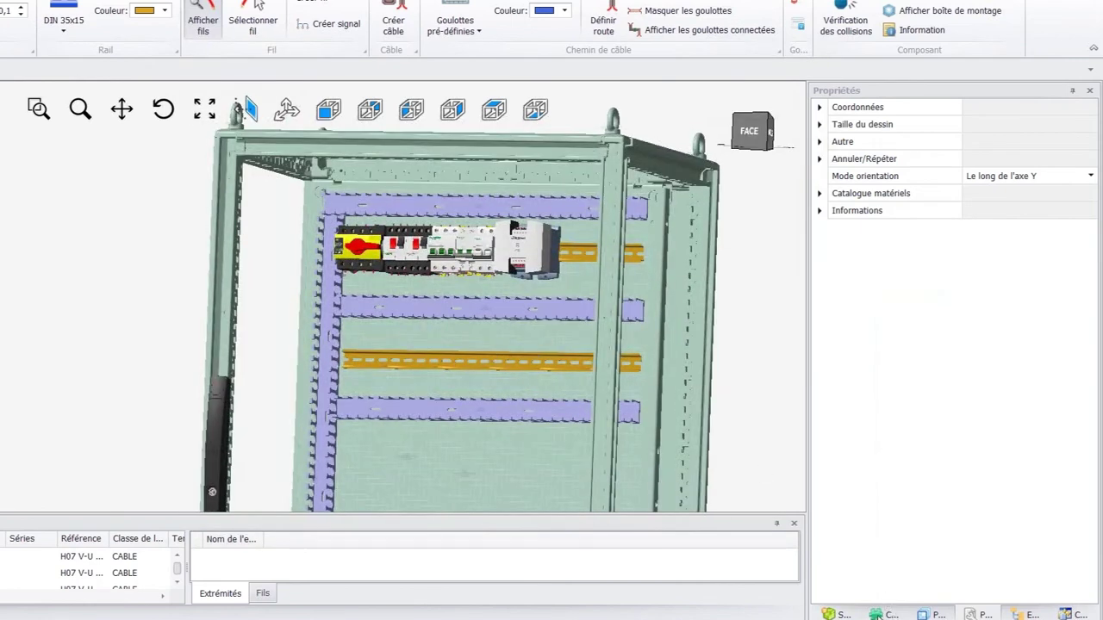
pyautogui.click(881, 614)
pyautogui.scroll(-2, 1016, 328)
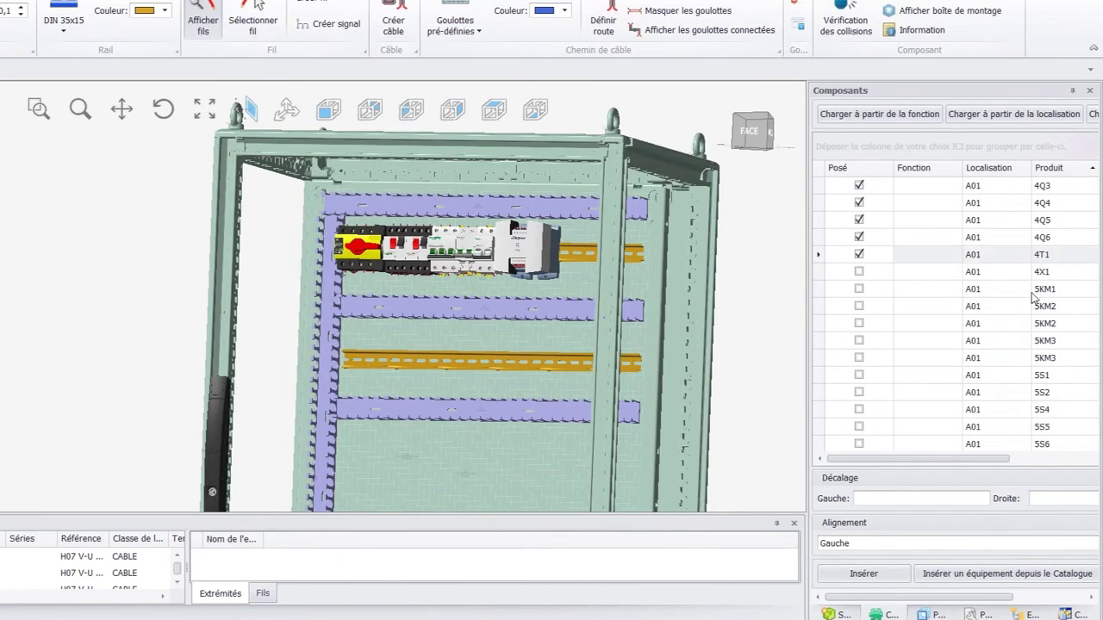
pyautogui.click(862, 290)
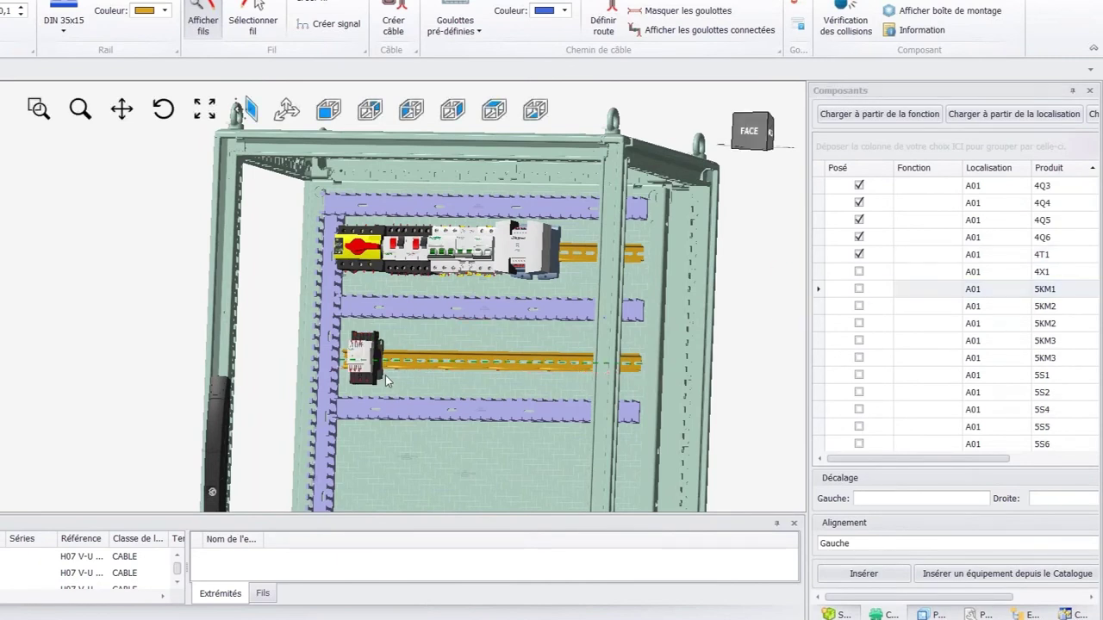
pyautogui.click(385, 382)
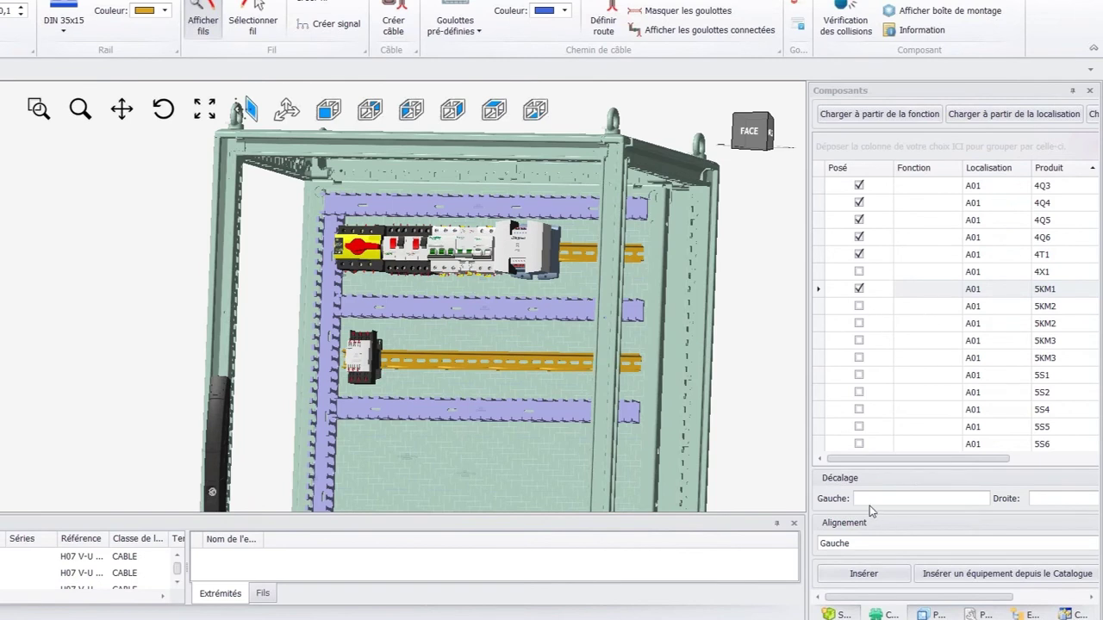
# Place the first 5KM2 and first 5KM3 entries side by side after 5KM1 on the second rail.
pyautogui.click(859, 307)
pyautogui.click(566, 376)
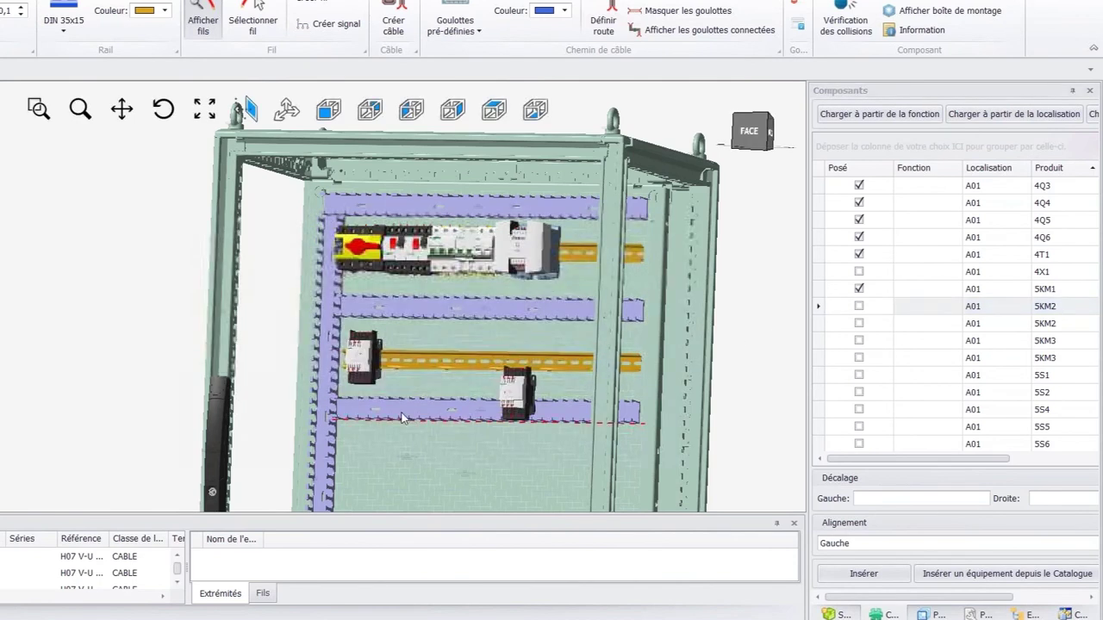
pyautogui.click(411, 378)
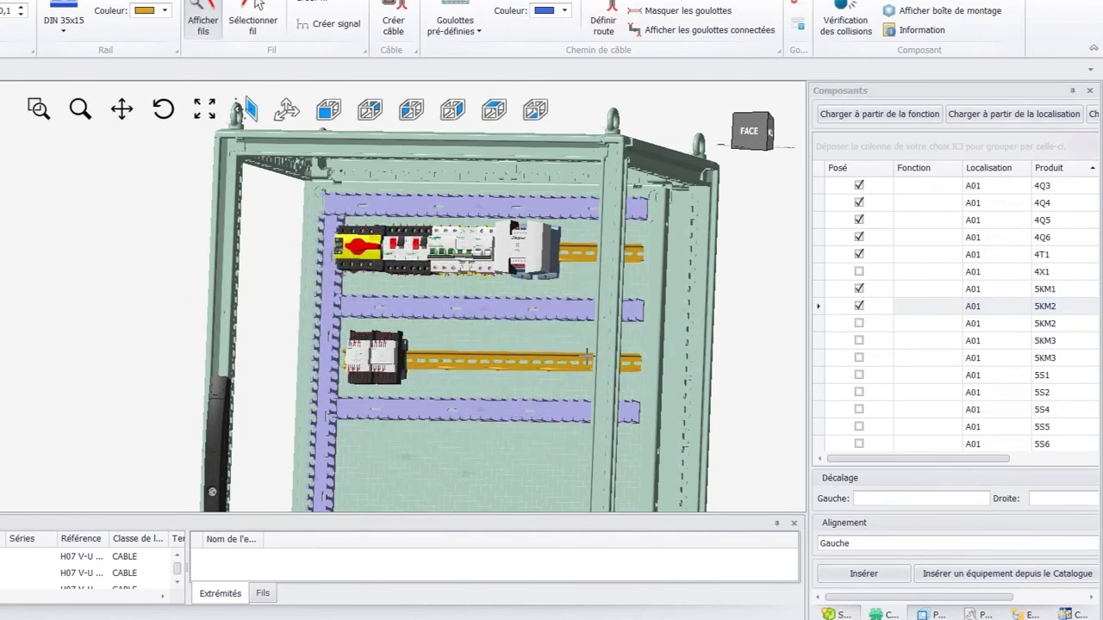
pyautogui.click(859, 341)
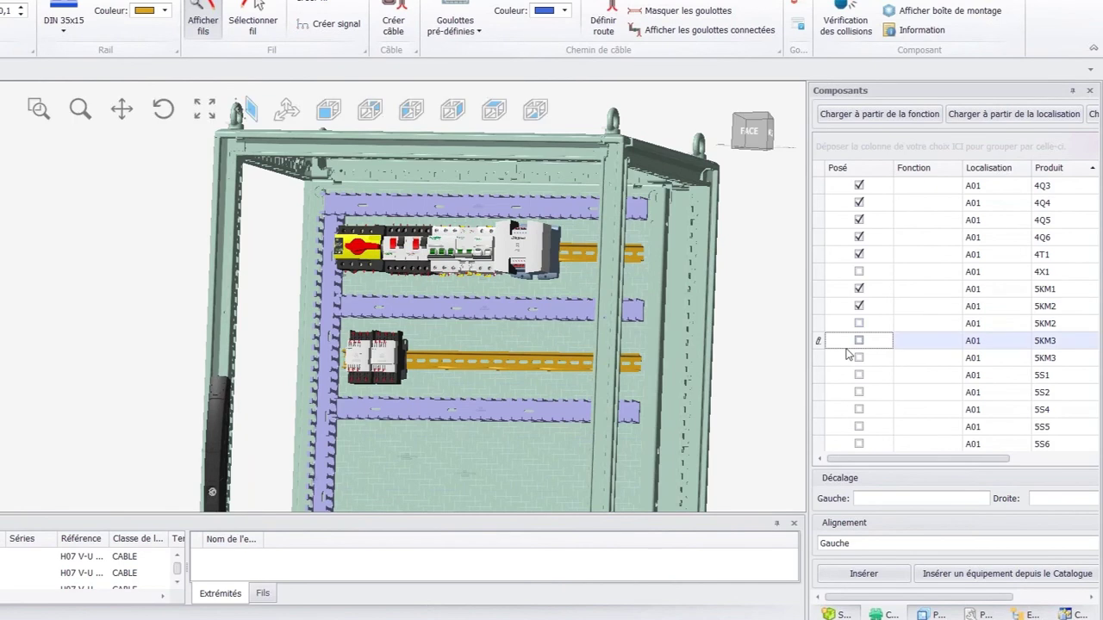
pyautogui.click(543, 372)
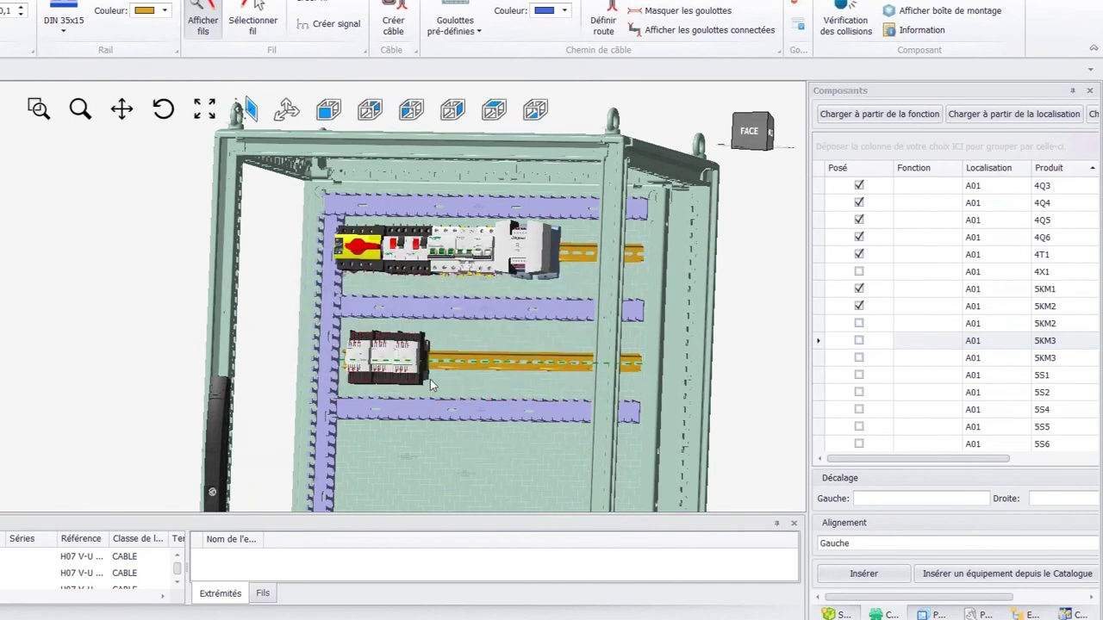
pyautogui.click(435, 382)
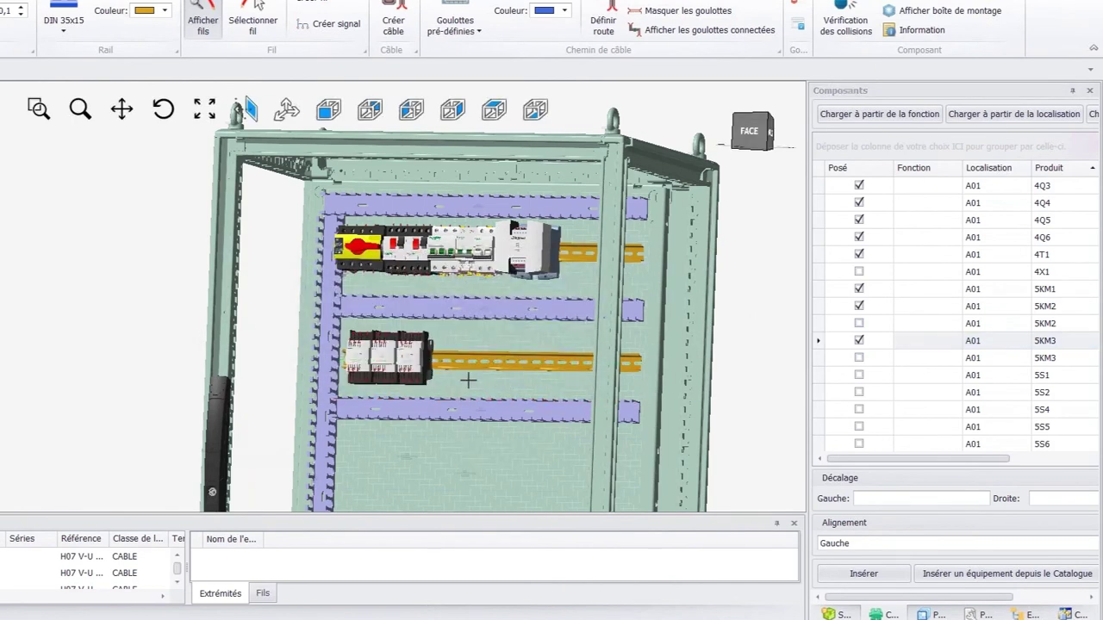
# Mount the second 5KM2 entry on the front of the placed 5KM2 contactor and accept its position.
pyautogui.click(384, 361)
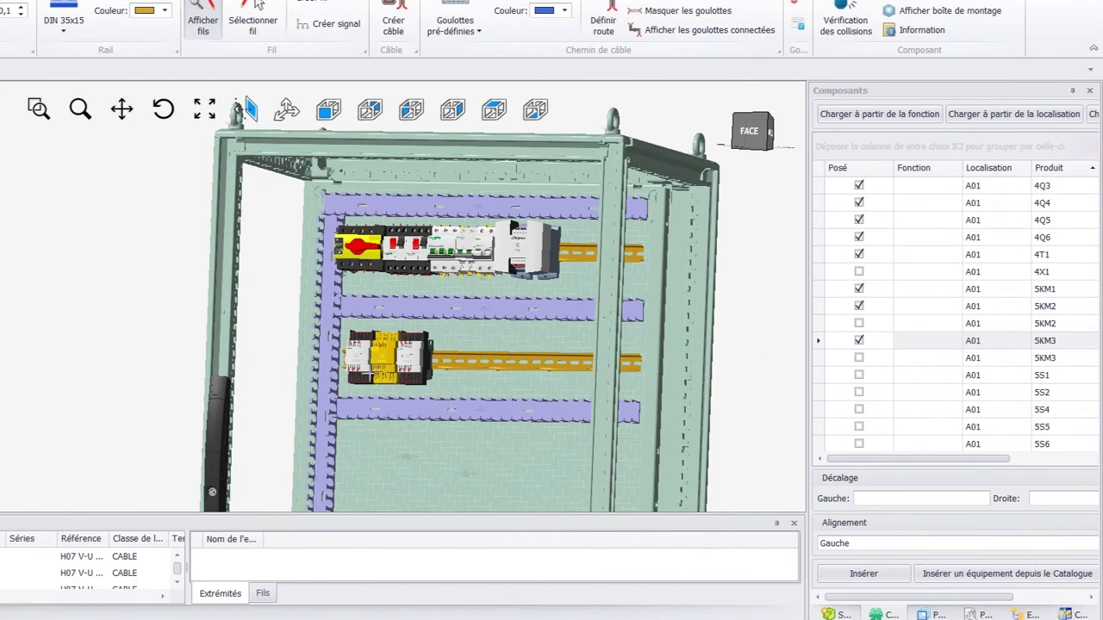
pyautogui.scroll(3, 368, 373)
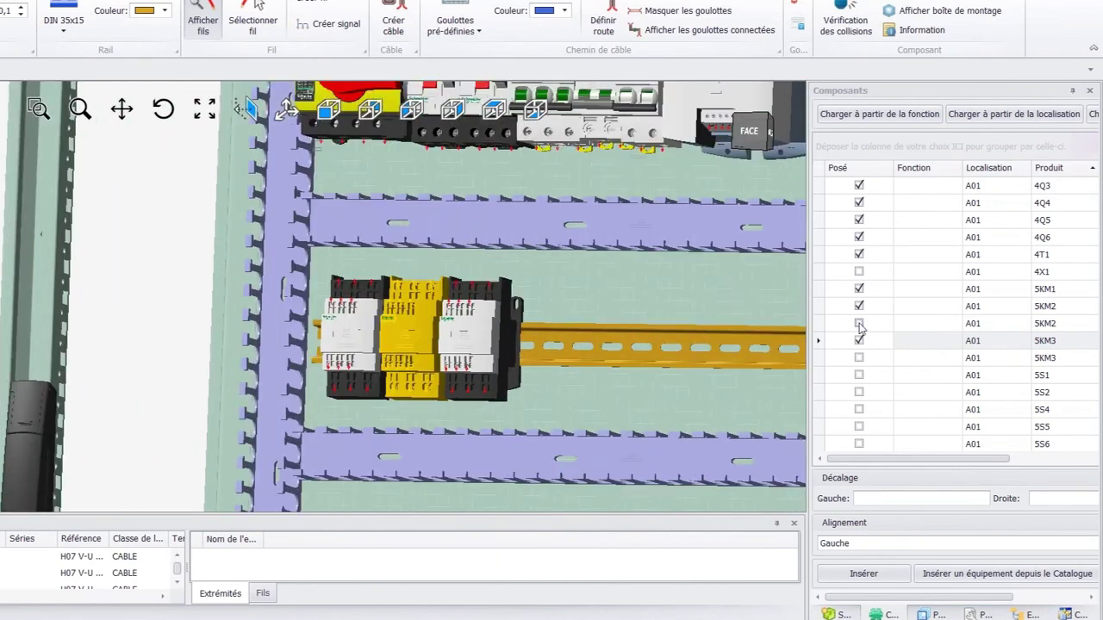
pyautogui.moveTo(859, 326); pyautogui.dragTo(619, 360)
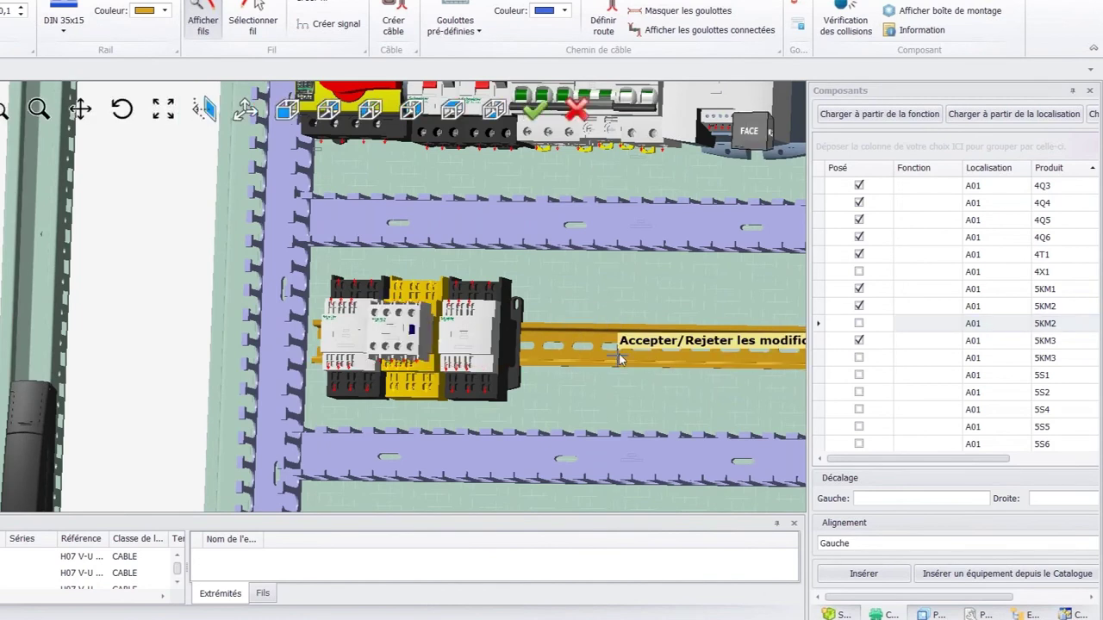
pyautogui.click(534, 108)
# Mount the second 5KM3 entry on the front of the placed 5KM3 contactor and accept its position.
pyautogui.click(476, 335)
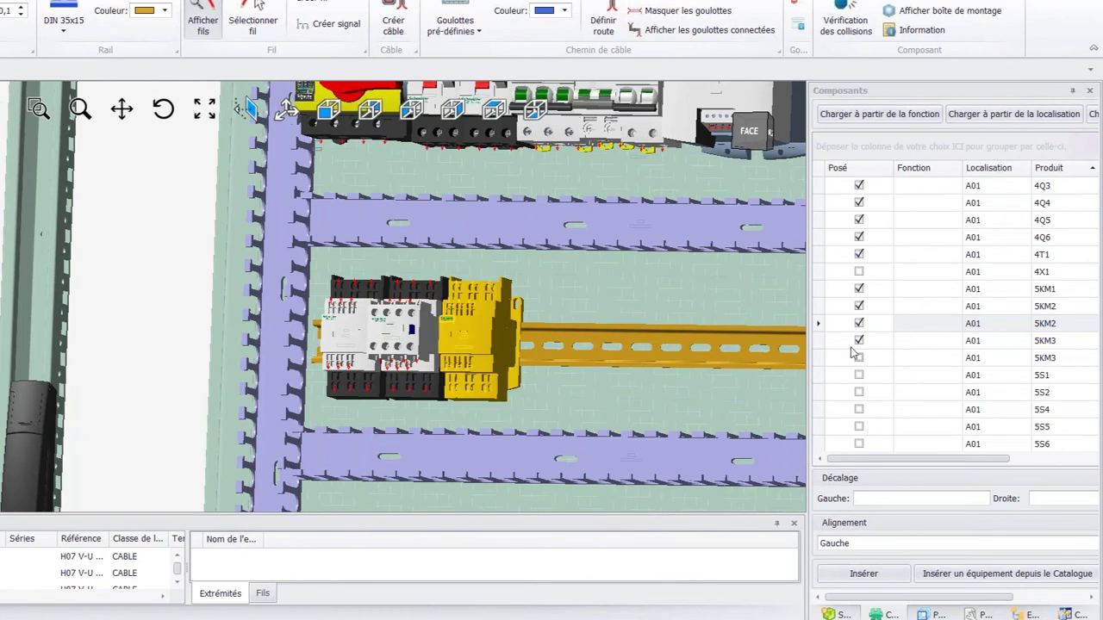
pyautogui.moveTo(864, 364); pyautogui.dragTo(584, 347)
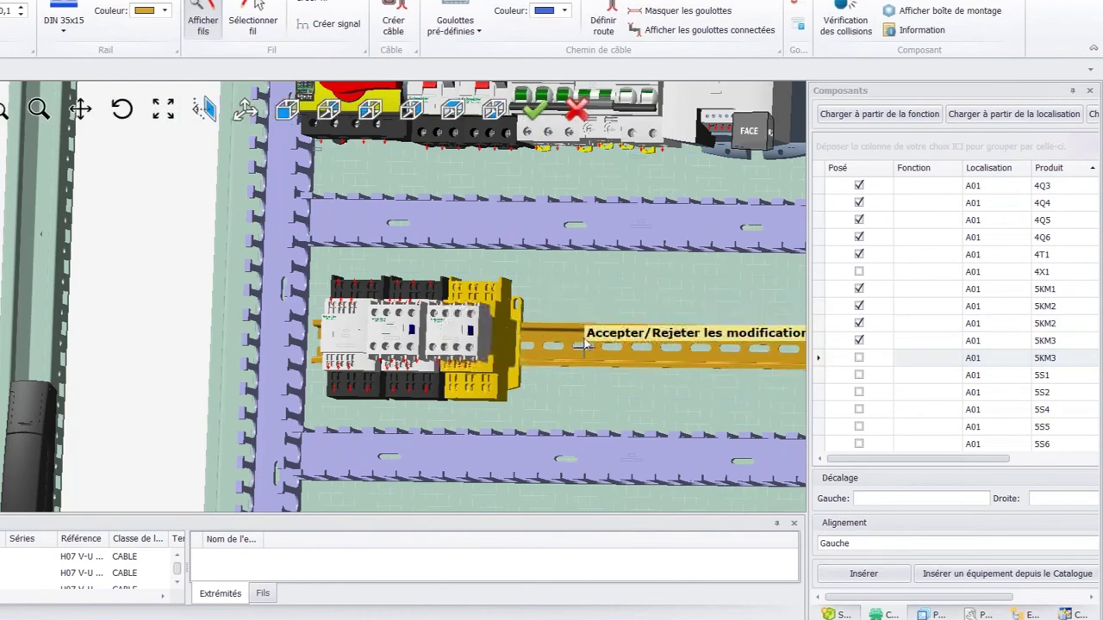
pyautogui.click(534, 108)
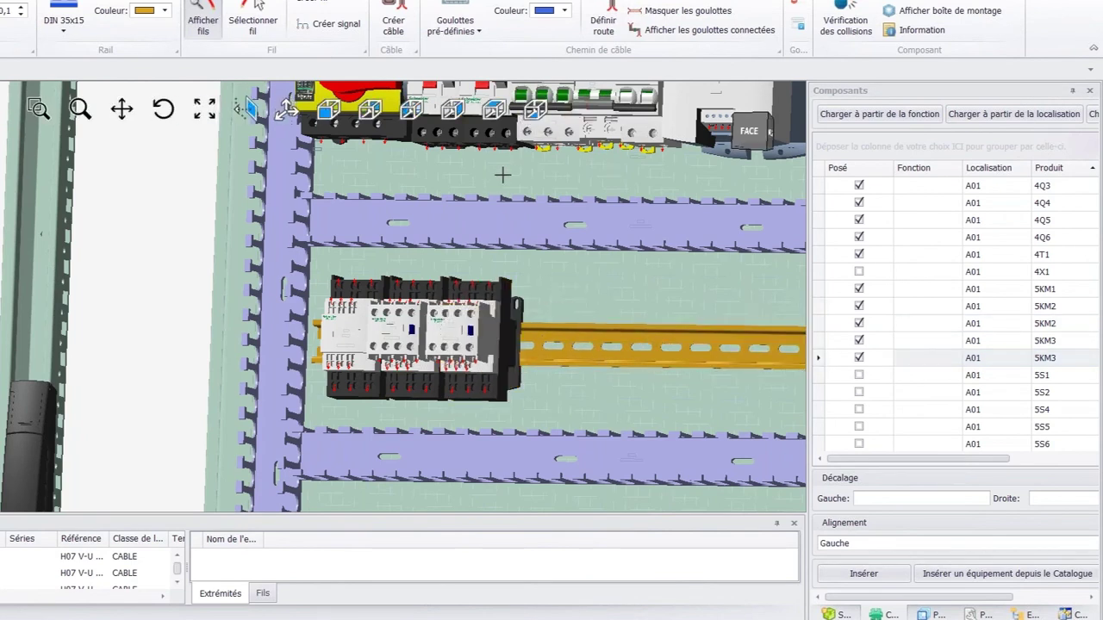
# Place RACK1 on the mounting plate in the open area between the third and fourth horizontal ducts from the top.
pyautogui.scroll(-5, 457, 262)
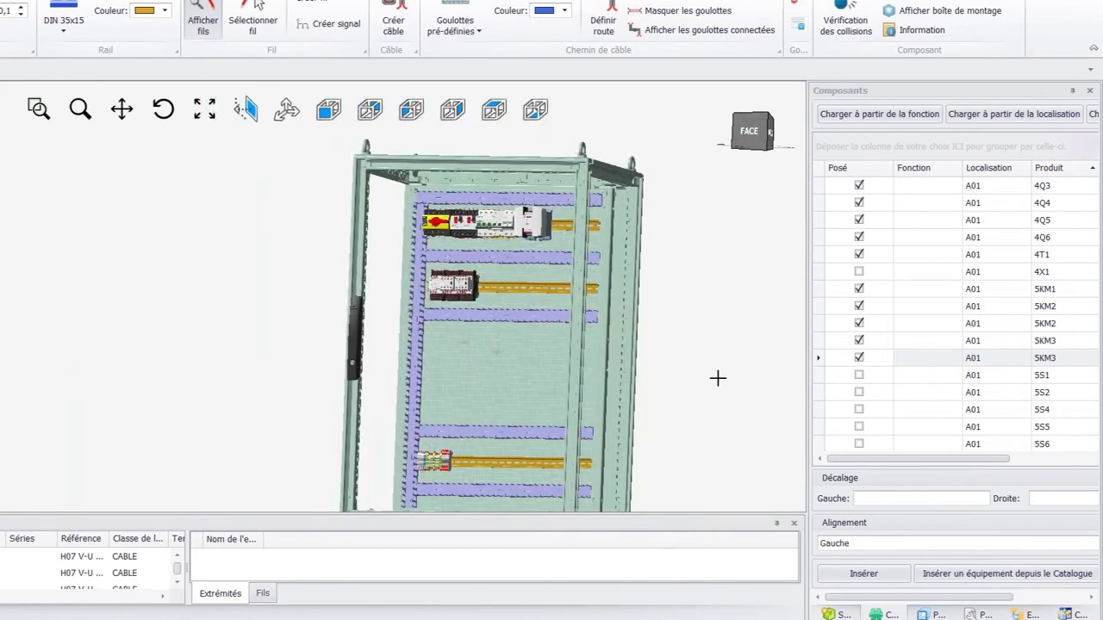
pyautogui.scroll(2, 495, 388)
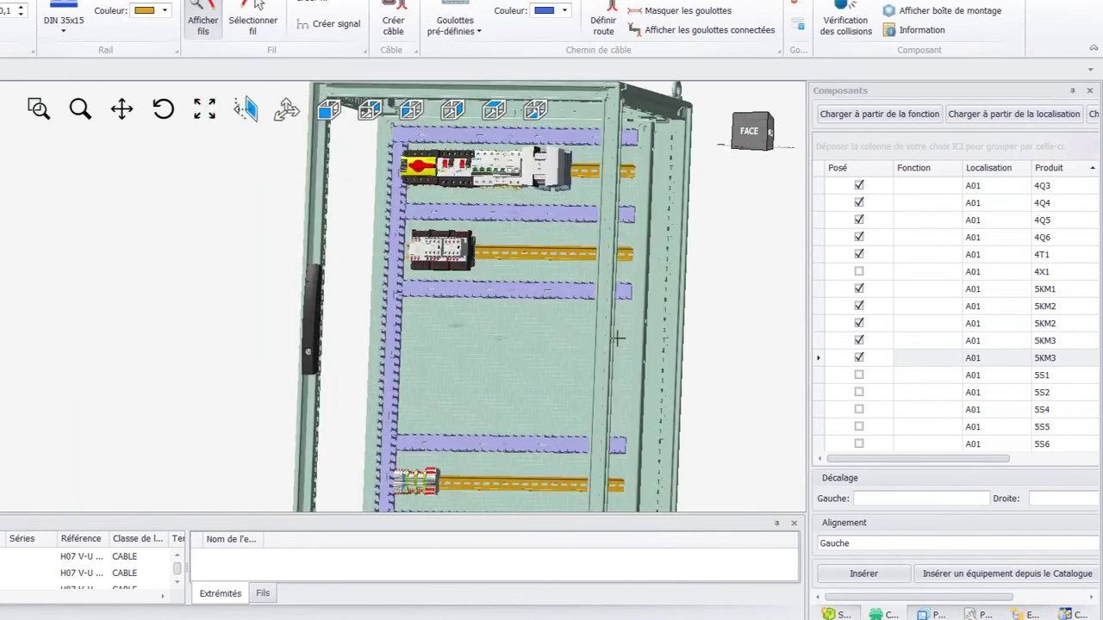
pyautogui.scroll(-3, 1002, 235)
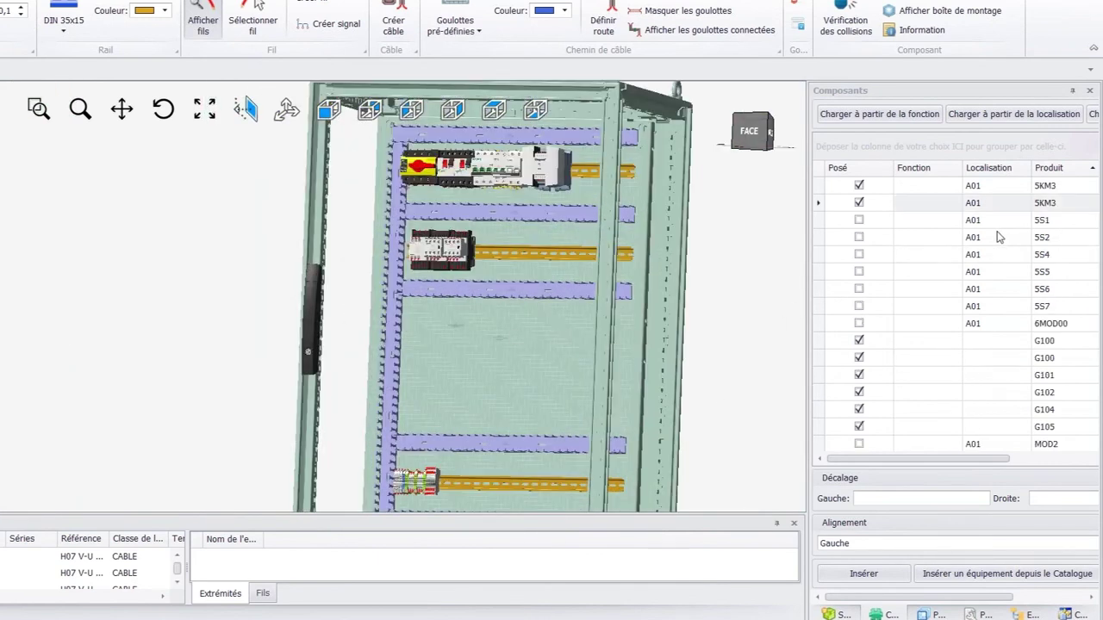
pyautogui.scroll(-2, 985, 246)
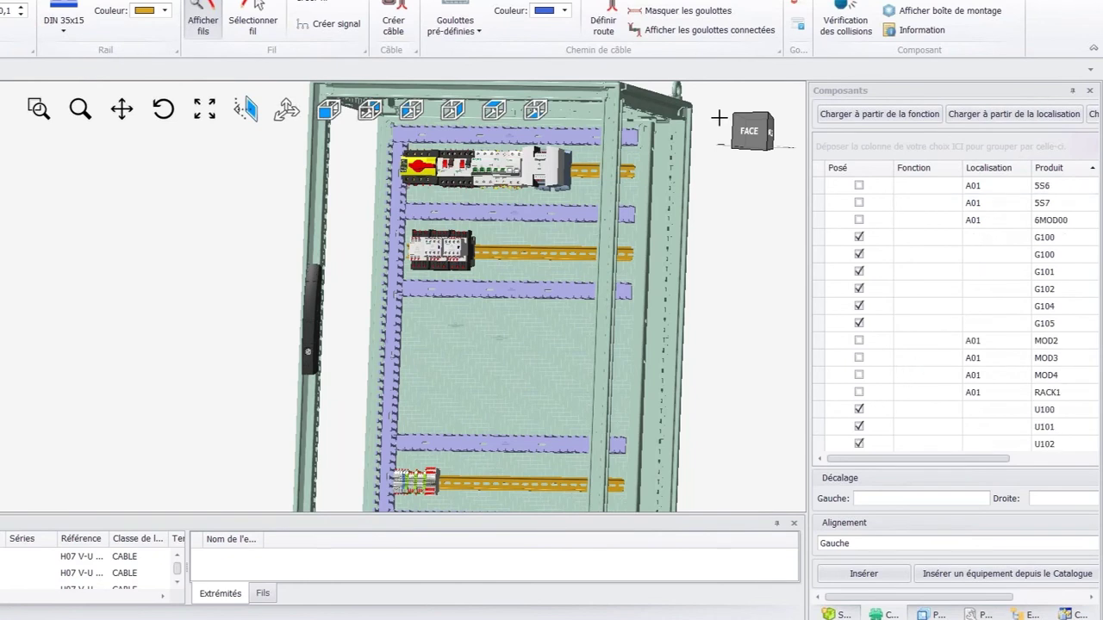
pyautogui.click(748, 131)
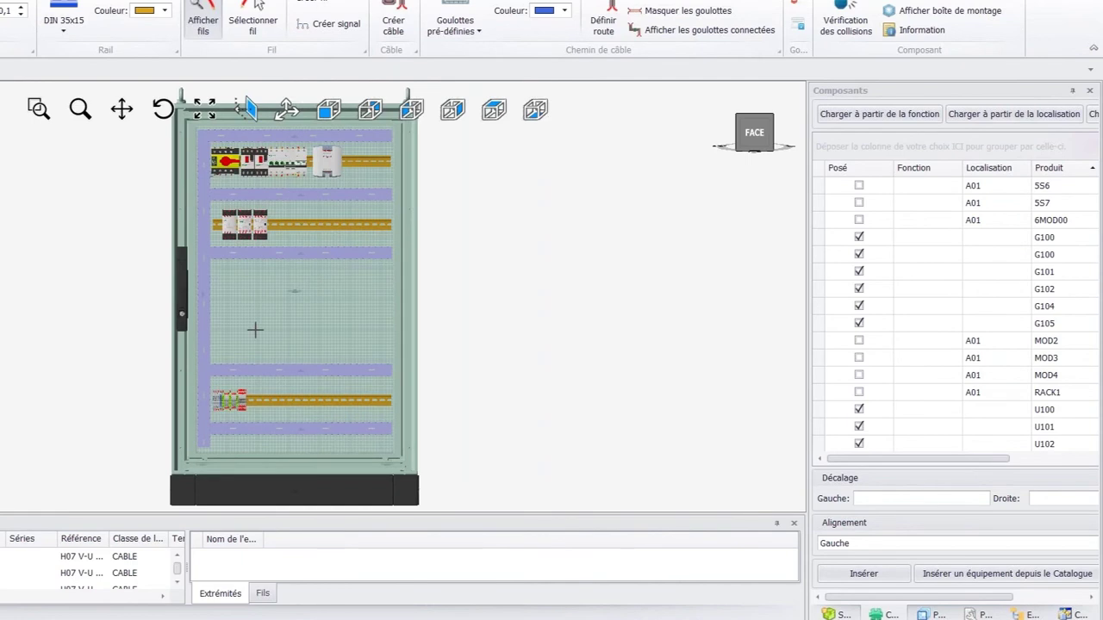
pyautogui.scroll(3, 255, 329)
pyautogui.click(860, 394)
pyautogui.moveTo(861, 397); pyautogui.dragTo(476, 316)
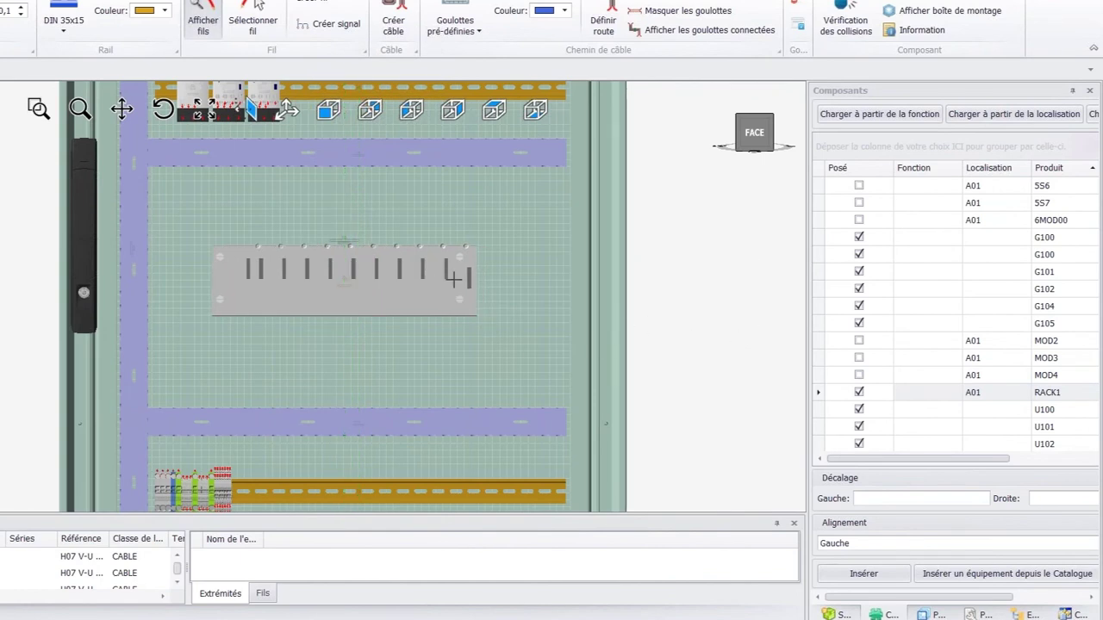
# Place module 6MOD00 on RACK1, shift it along to the rack's first position at the left end, and accept it.
pyautogui.click(387, 294)
pyautogui.moveTo(687, 286); pyautogui.dragTo(564, 302, button='middle')
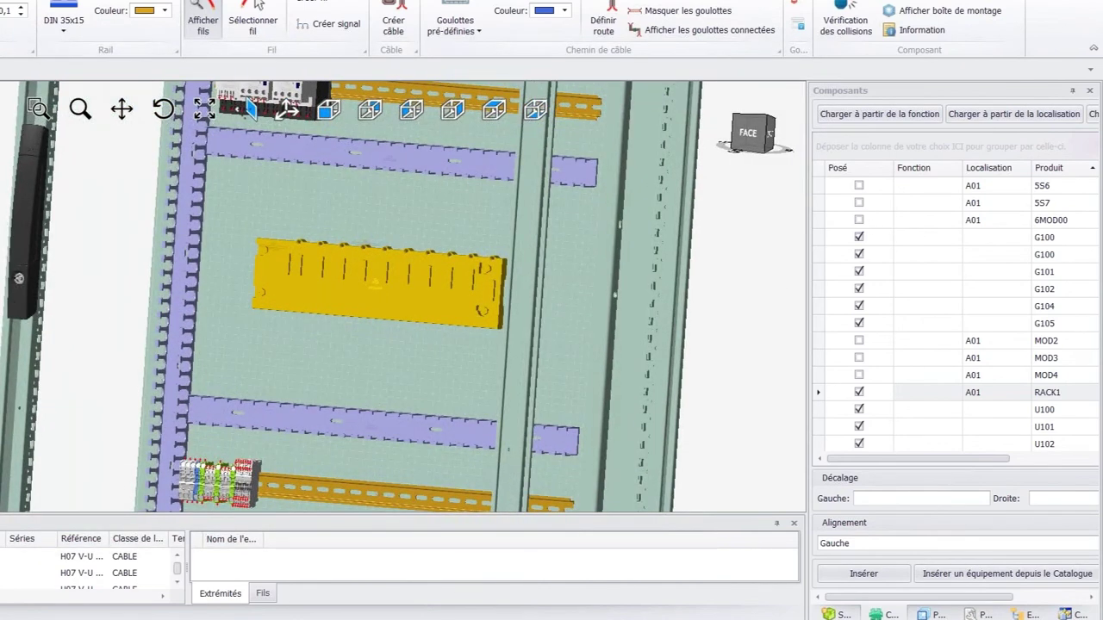
pyautogui.moveTo(477, 268); pyautogui.dragTo(267, 278, button='middle')
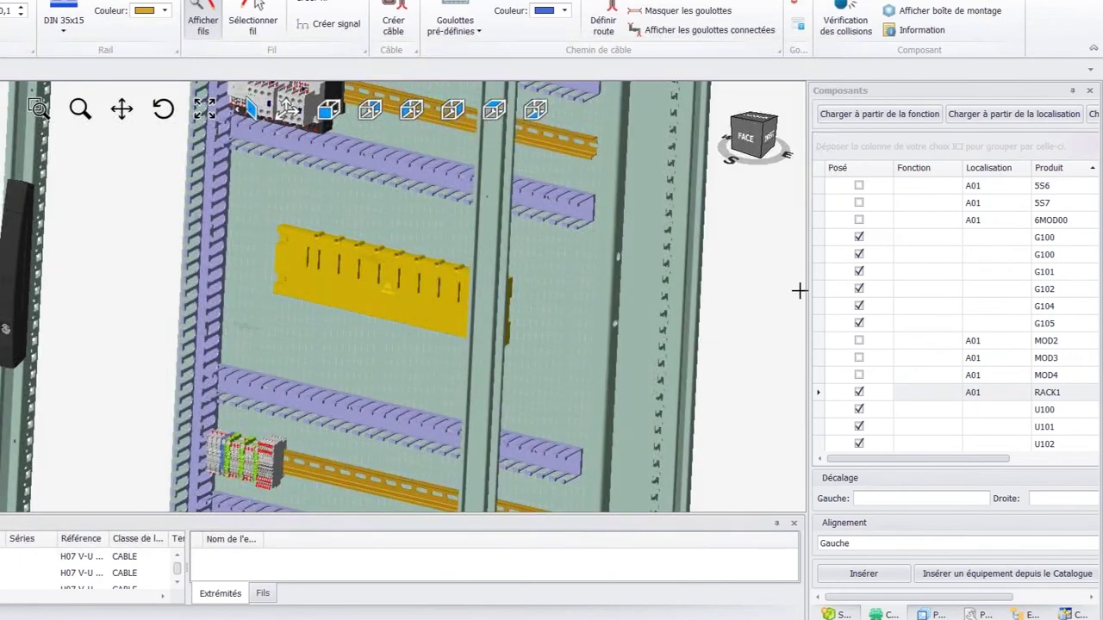
pyautogui.moveTo(862, 223); pyautogui.dragTo(614, 319)
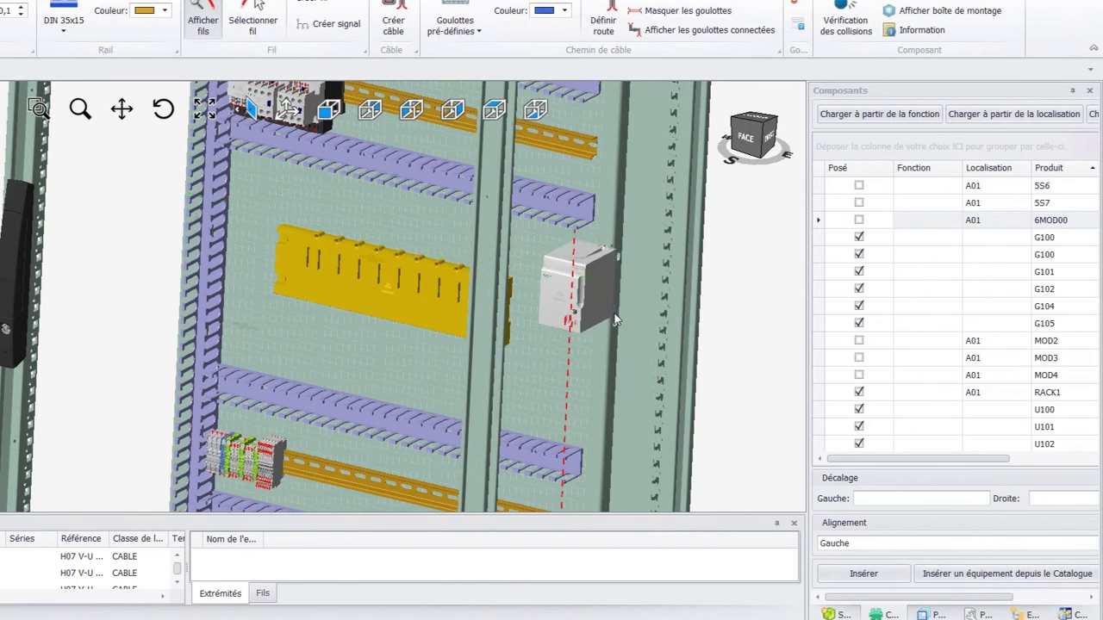
pyautogui.moveTo(615, 314); pyautogui.dragTo(614, 312)
pyautogui.press('Left')
pyautogui.press('Left')
pyautogui.press('Left')
pyautogui.press('Left')
pyautogui.press('Left')
pyautogui.press('Left')
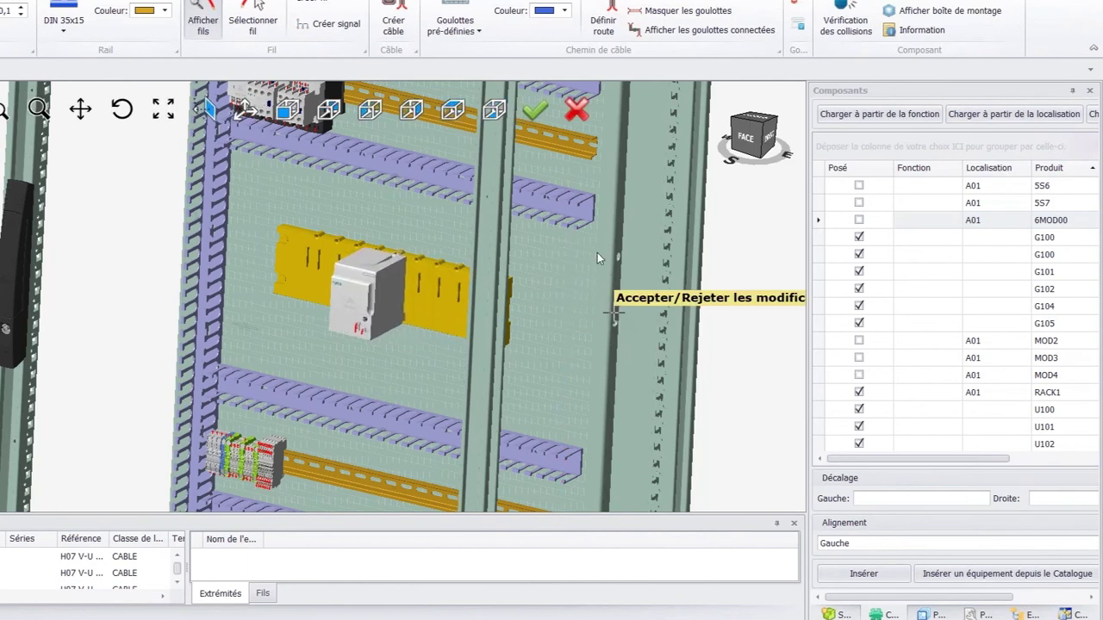
pyautogui.click(535, 109)
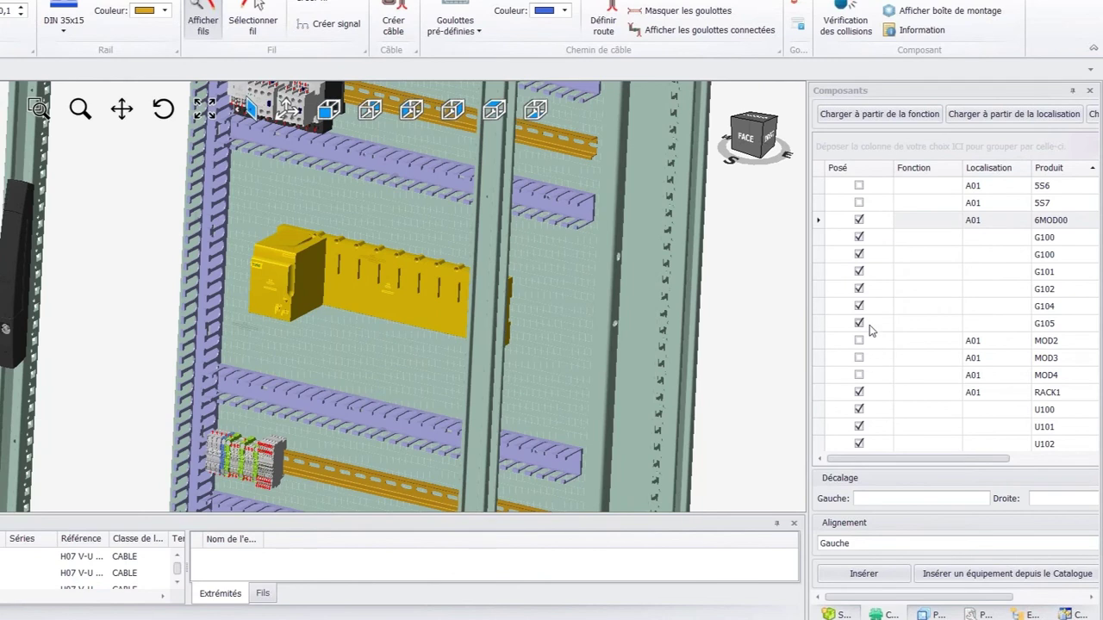
# Place module MOD2 on RACK1, shift it to the slot directly after 6MOD00, and accept the position.
pyautogui.moveTo(863, 348); pyautogui.dragTo(689, 336)
pyautogui.press('Left')
pyautogui.press('Left')
pyautogui.press('Left')
pyautogui.press('Left')
pyautogui.press('Left')
pyautogui.press('Left')
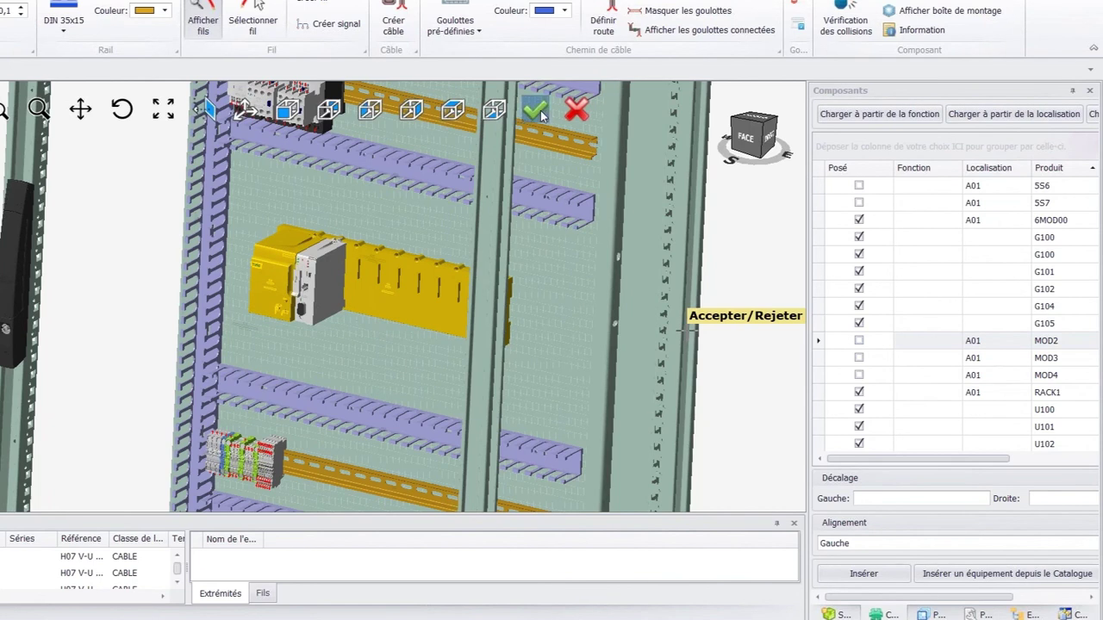
pyautogui.click(534, 110)
# Place module MOD3 on RACK1, shift it to the slot directly after MOD2, and accept the position.
pyautogui.moveTo(859, 364); pyautogui.dragTo(595, 328)
pyautogui.press('Left')
pyautogui.press('Left')
pyautogui.press('Left')
pyautogui.press('Left')
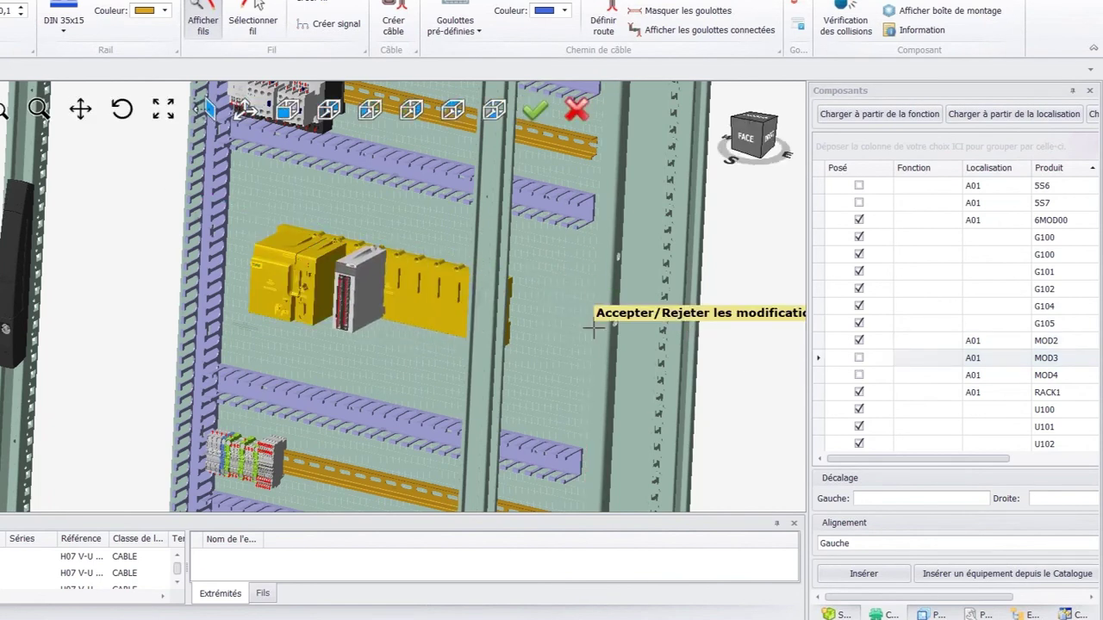
pyautogui.click(534, 110)
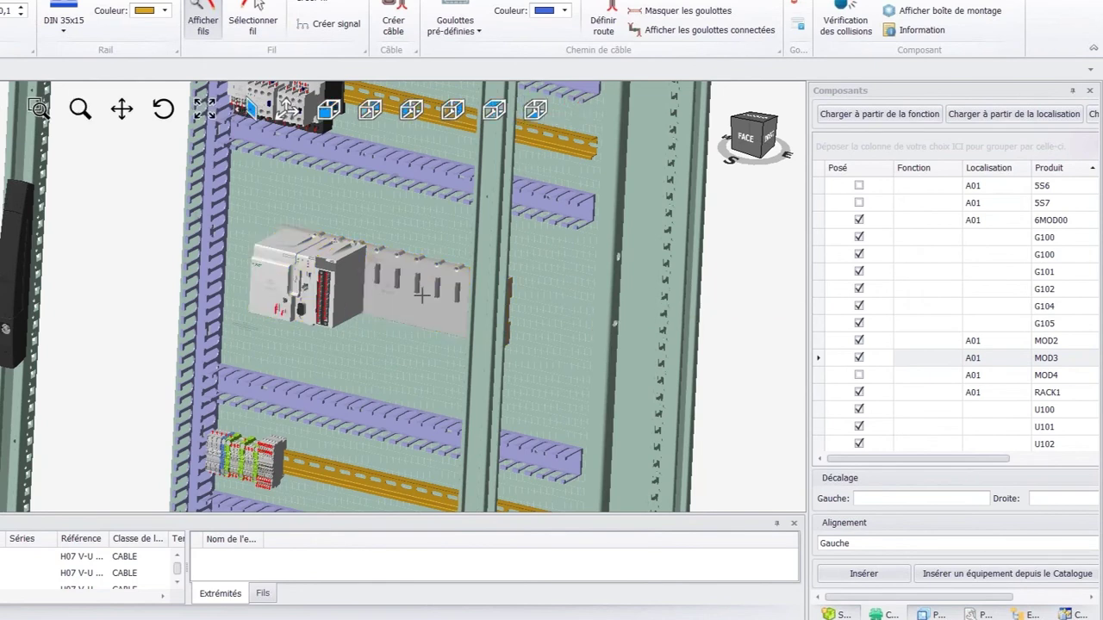
# Place module MOD4 on RACK1, shift it to the slot directly after MOD3, and accept the position.
pyautogui.moveTo(860, 380); pyautogui.dragTo(579, 348)
pyautogui.press('Left')
pyautogui.press('Left')
pyautogui.press('Left')
pyautogui.press('Left')
pyautogui.press('Left')
pyautogui.press('Left')
pyautogui.press('Left')
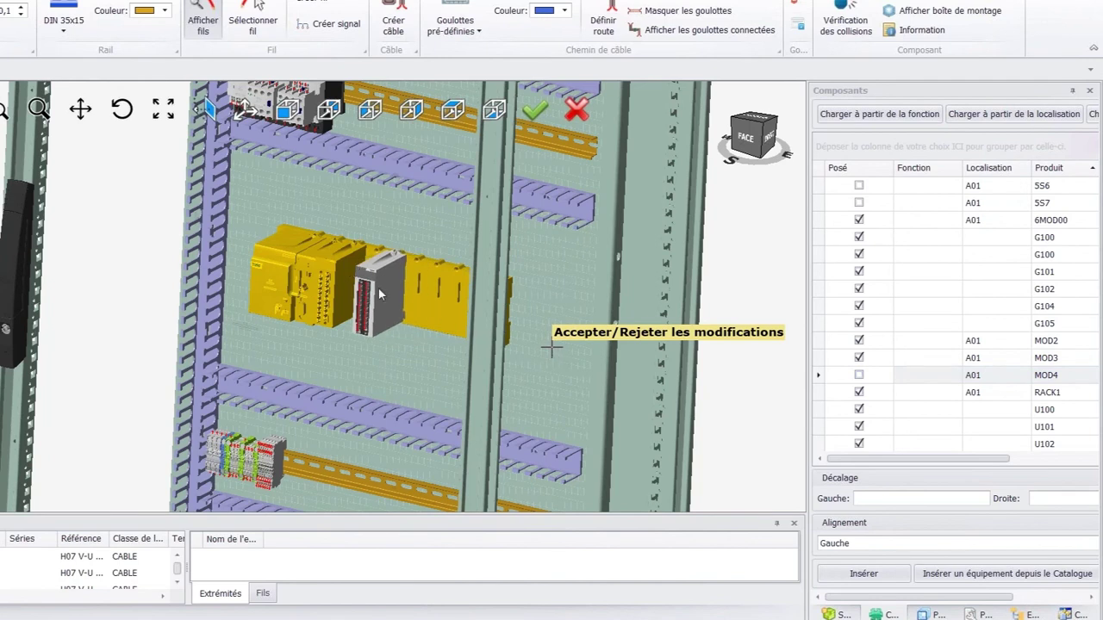
pyautogui.press('Left')
pyautogui.click(535, 109)
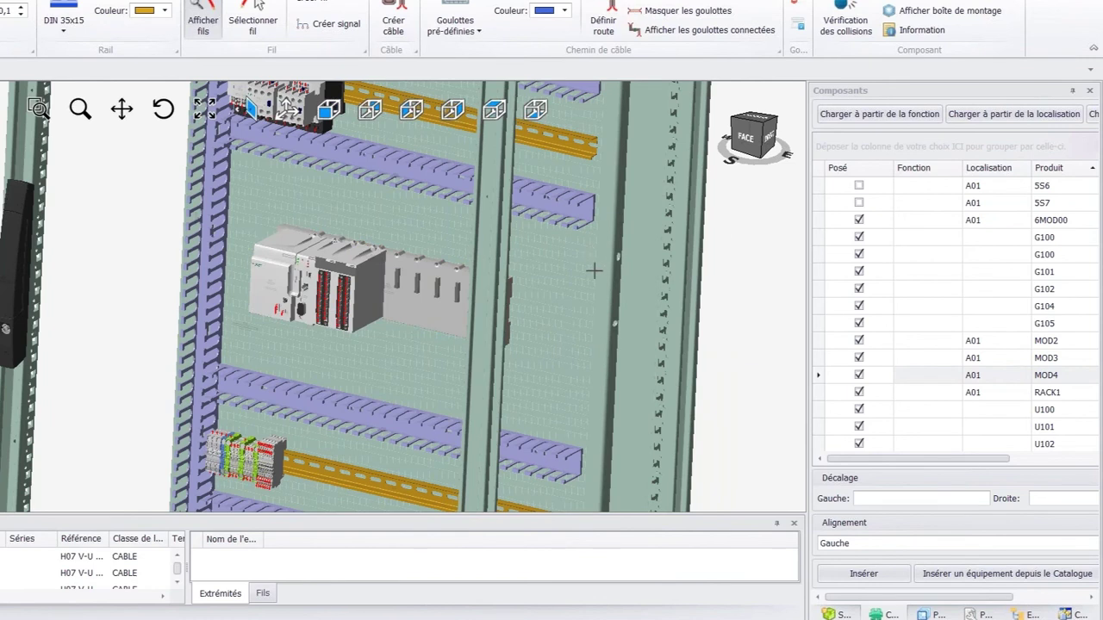
# Generate the Steinhauer drilling file preview for the mounting plate, examine its drilling annotations, and close it without saving.
pyautogui.moveTo(540, 330); pyautogui.dragTo(306, 274, button='middle')
pyautogui.scroll(-4, 314, 268)
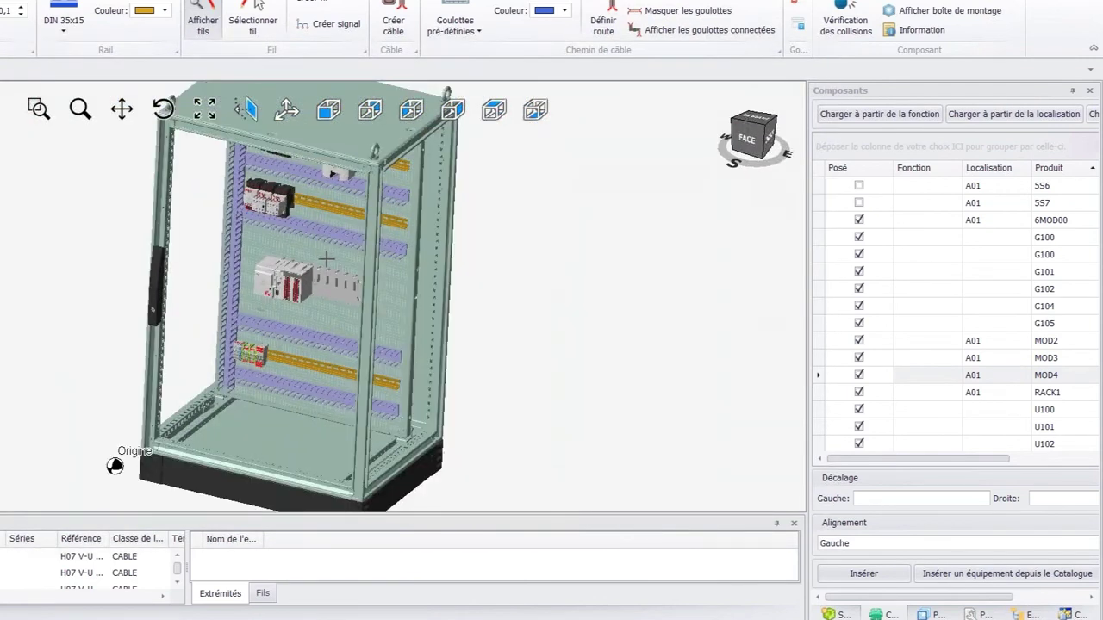
pyautogui.click(328, 250)
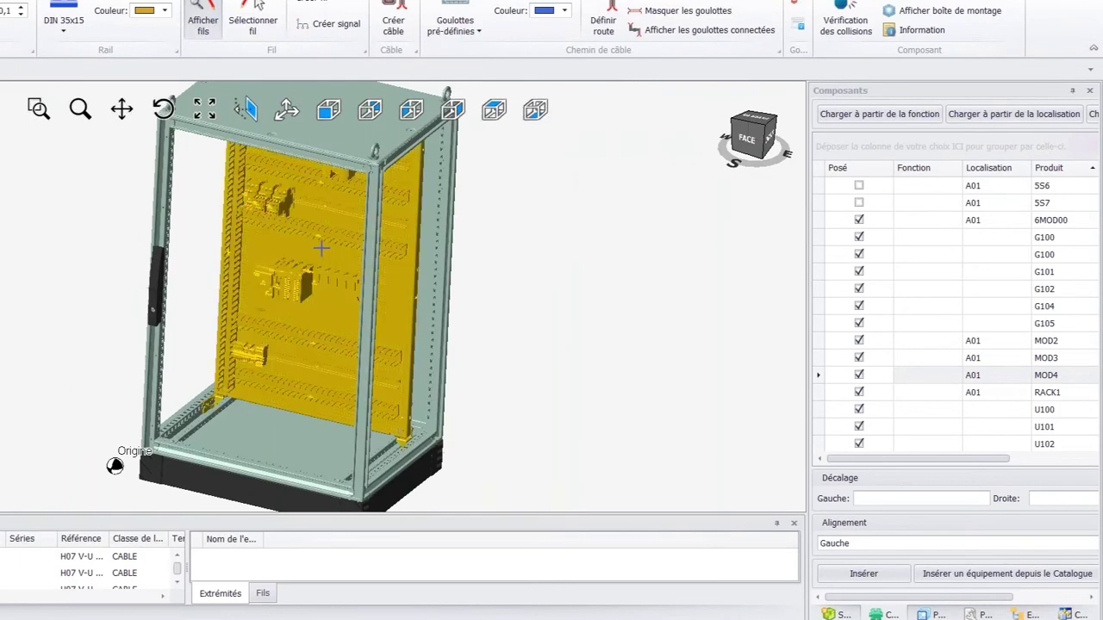
pyautogui.rightClick(318, 250)
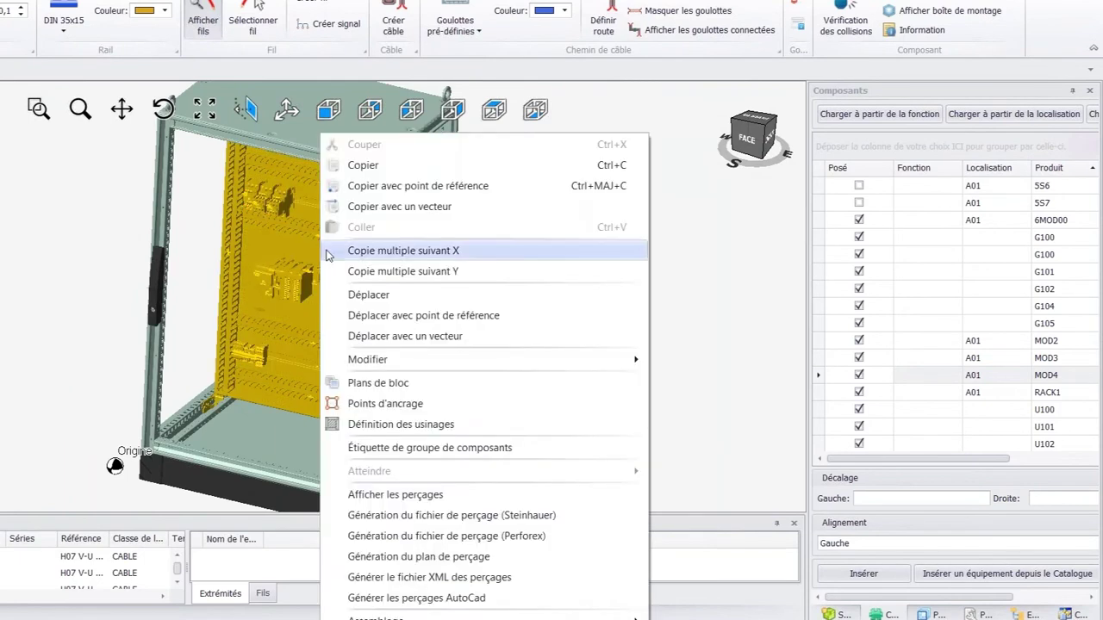
pyautogui.click(469, 517)
pyautogui.scroll(2, 414, 224)
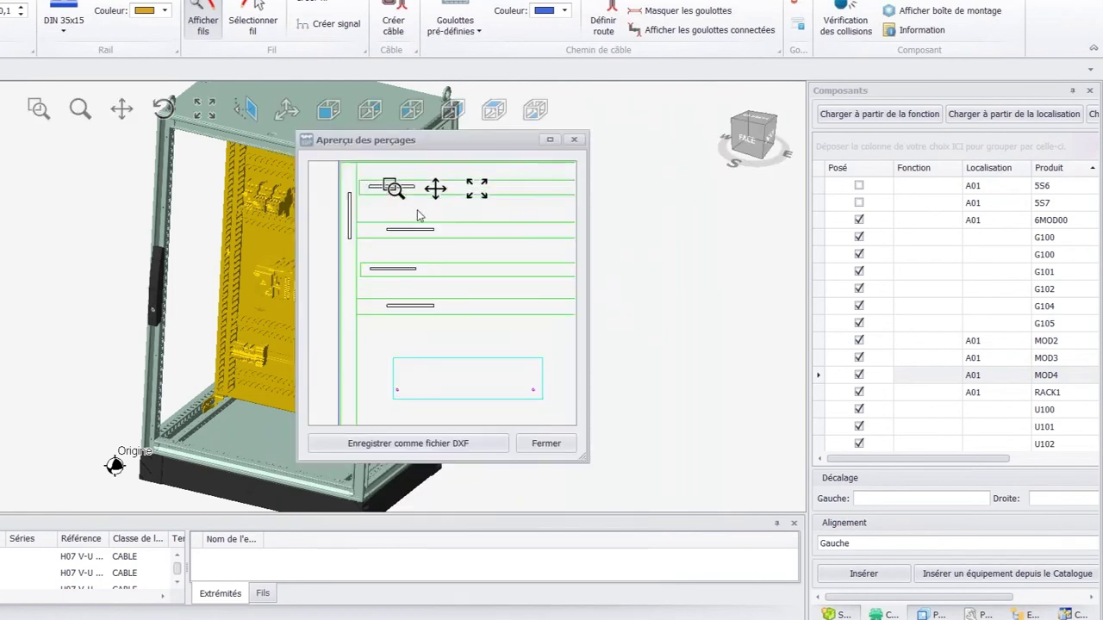
pyautogui.scroll(3, 403, 276)
pyautogui.scroll(1, 417, 273)
pyautogui.scroll(-7, 413, 257)
pyautogui.scroll(1, 403, 164)
pyautogui.scroll(4, 394, 171)
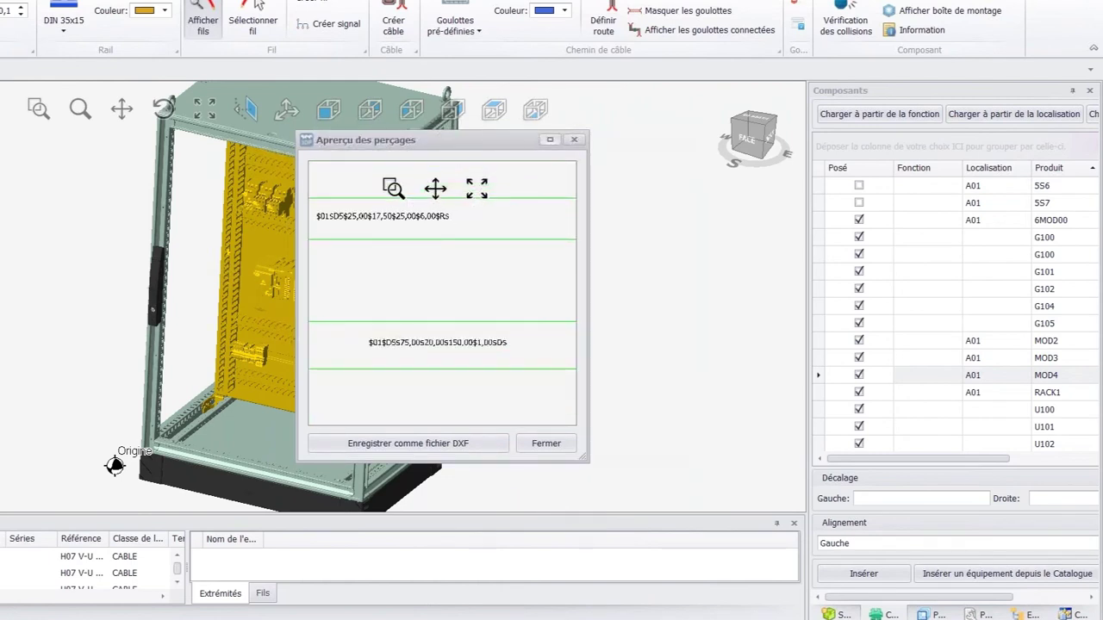
pyautogui.click(574, 140)
# Generate the mounting plate's drilling plan, examine the hole layout and coordinate table, and close the preview.
pyautogui.rightClick(338, 258)
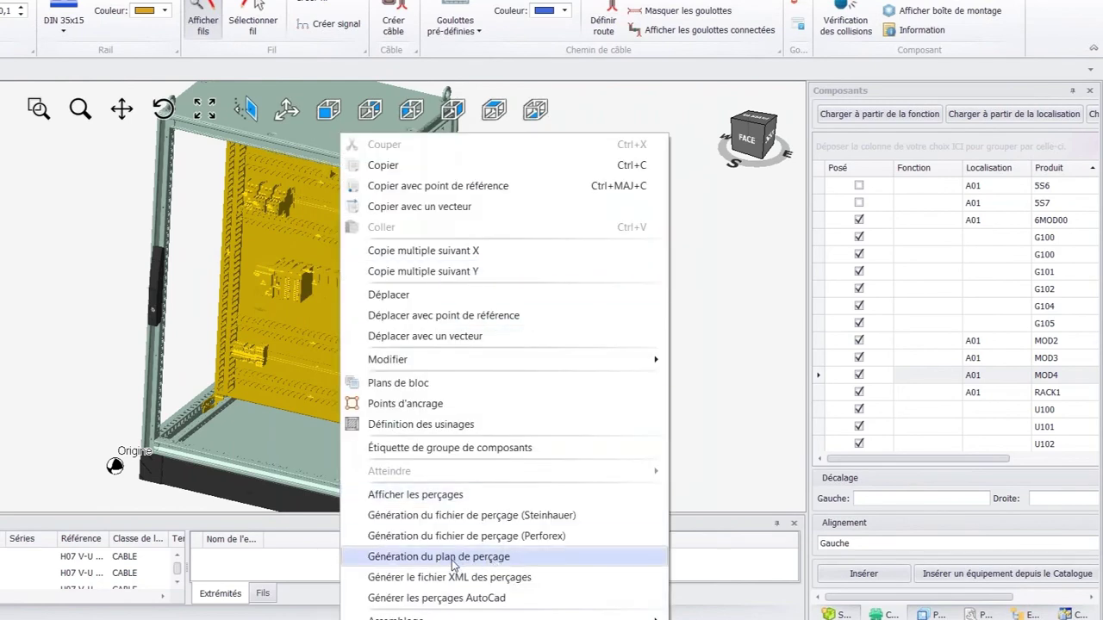
pyautogui.click(454, 564)
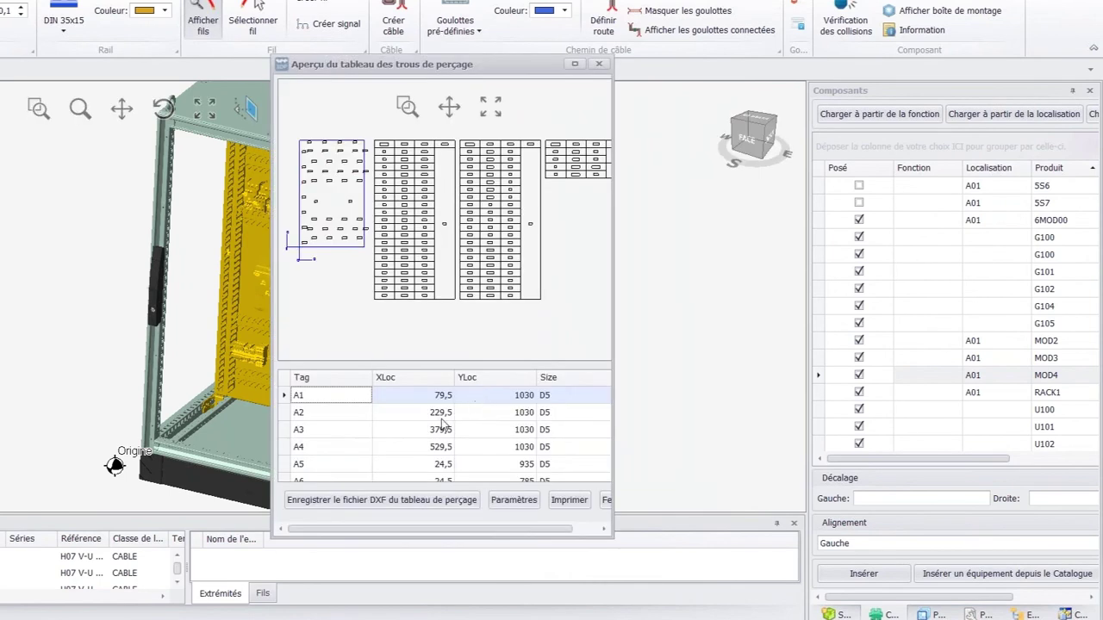
pyautogui.scroll(5, 327, 155)
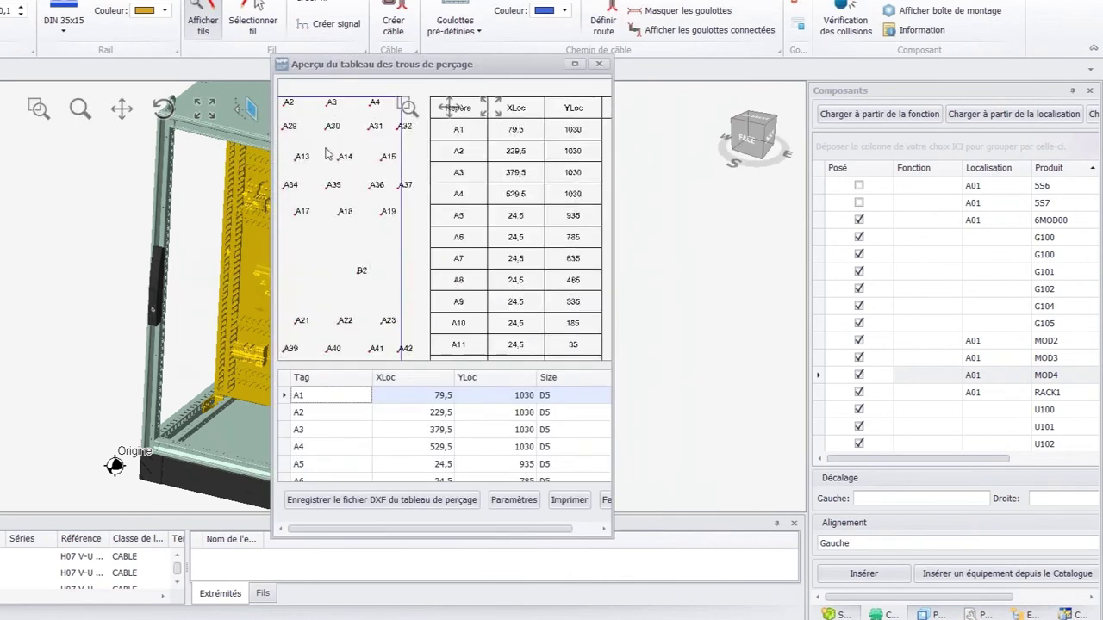
pyautogui.scroll(1, 327, 153)
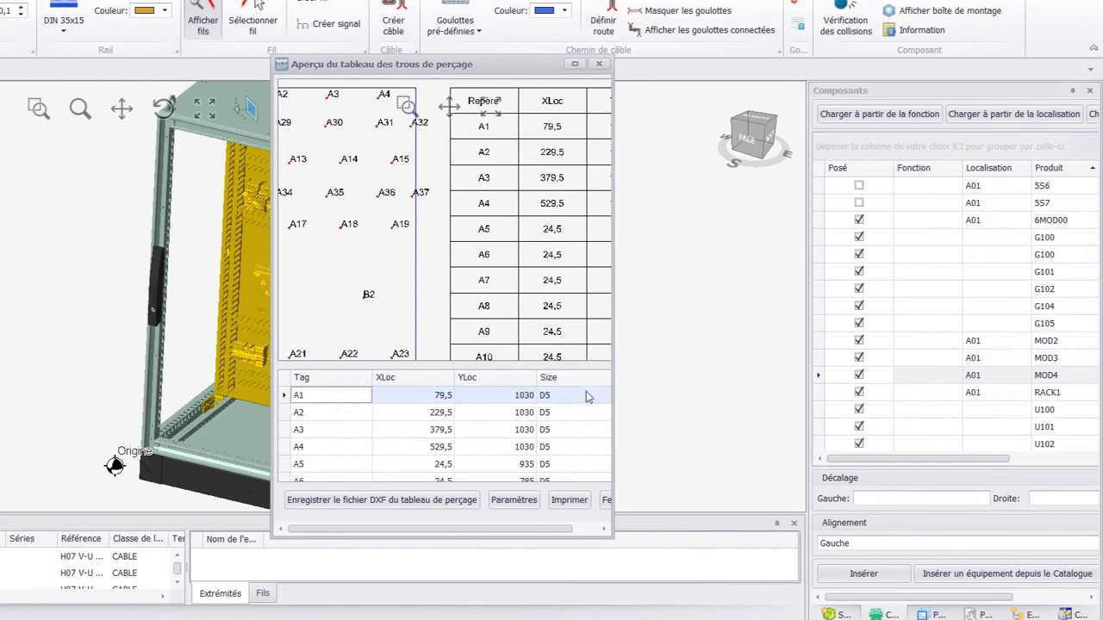
pyautogui.click(600, 65)
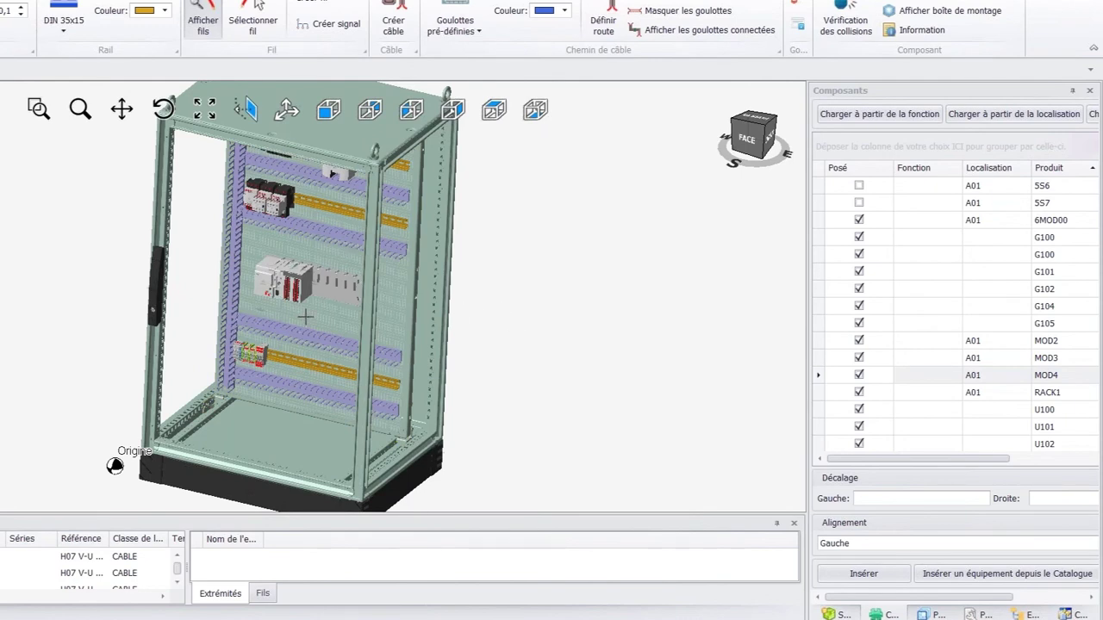
# Show all hidden parts of the cabinet, including its door and side panels.
pyautogui.click(36, 1)
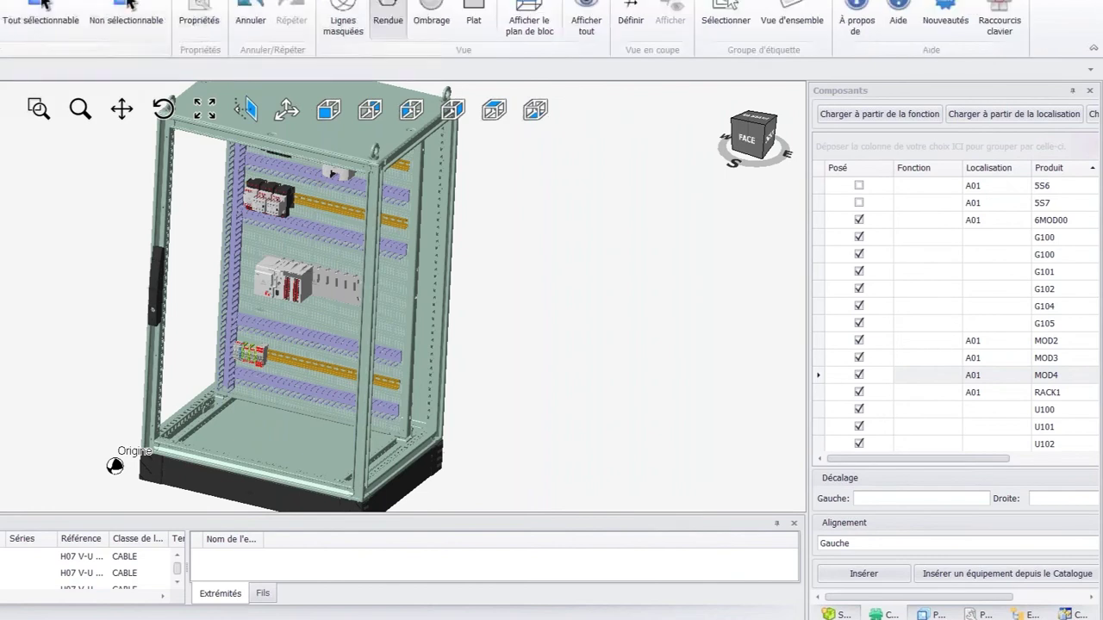
pyautogui.click(588, 12)
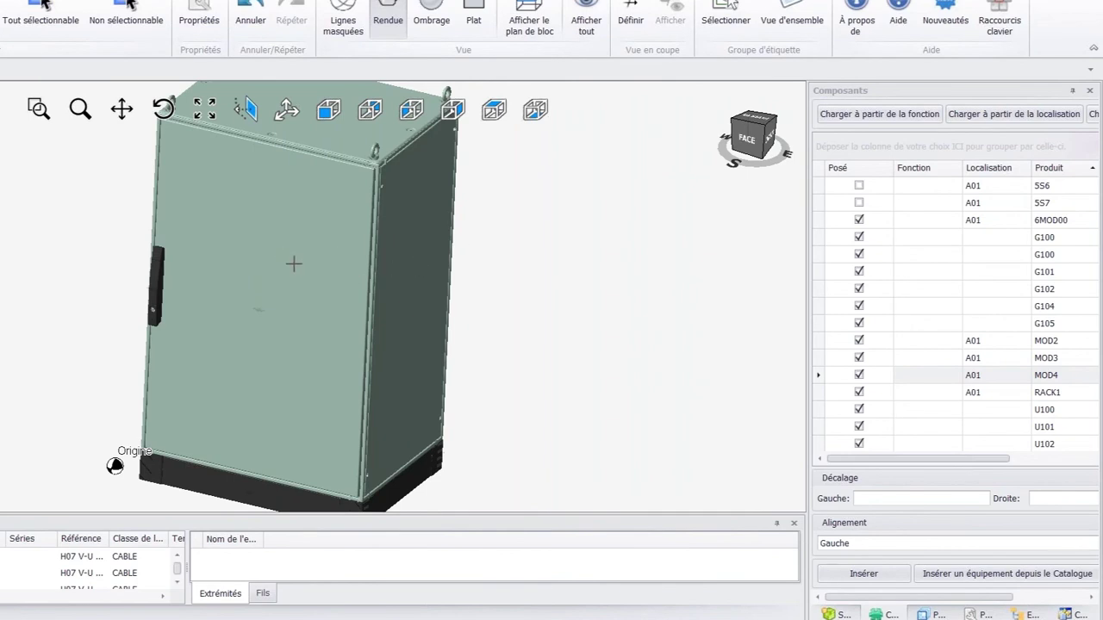
pyautogui.scroll(2, 378, 265)
pyautogui.scroll(-2, 367, 284)
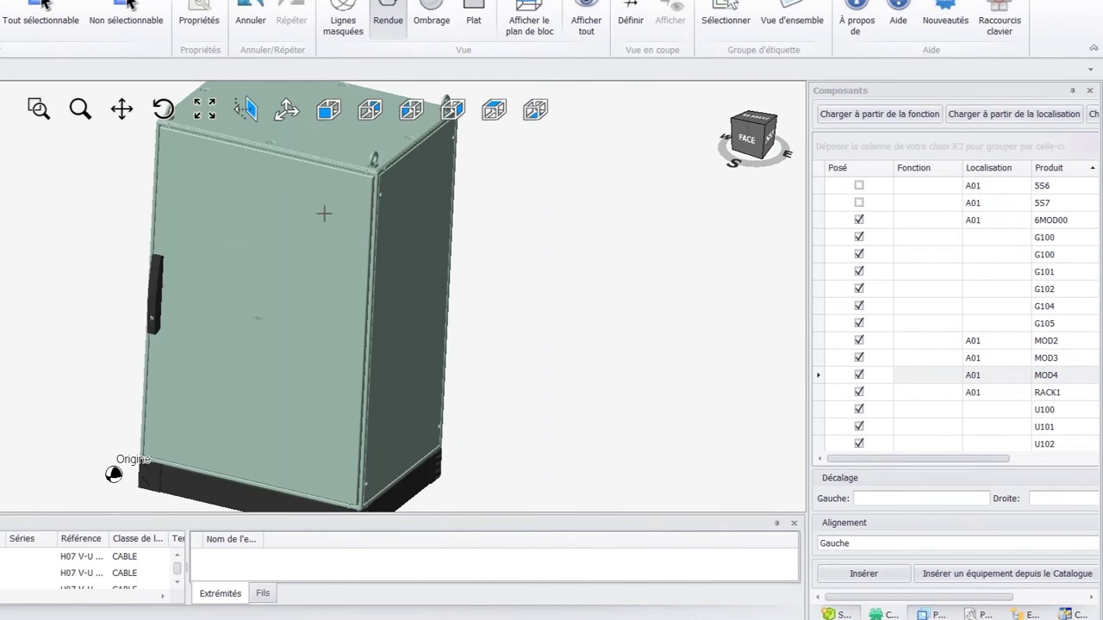
# Set the transparency of the cabinet's right side panel to 50.
pyautogui.moveTo(587, 294); pyautogui.dragTo(479, 320, button='middle')
pyautogui.click(435, 337)
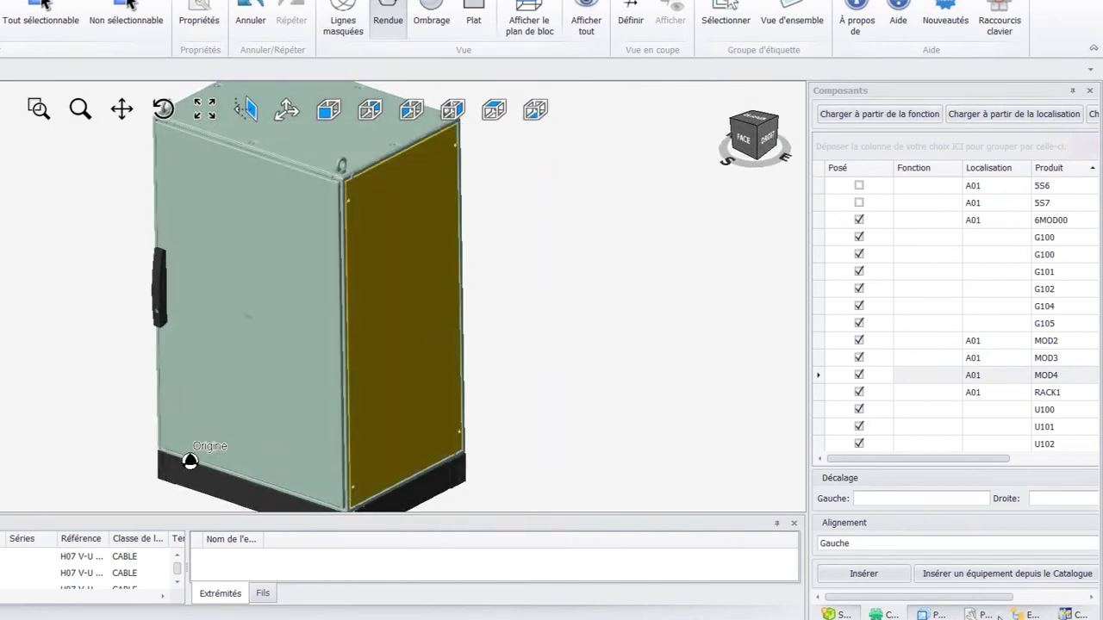
pyautogui.click(983, 616)
pyautogui.scroll(-4, 980, 394)
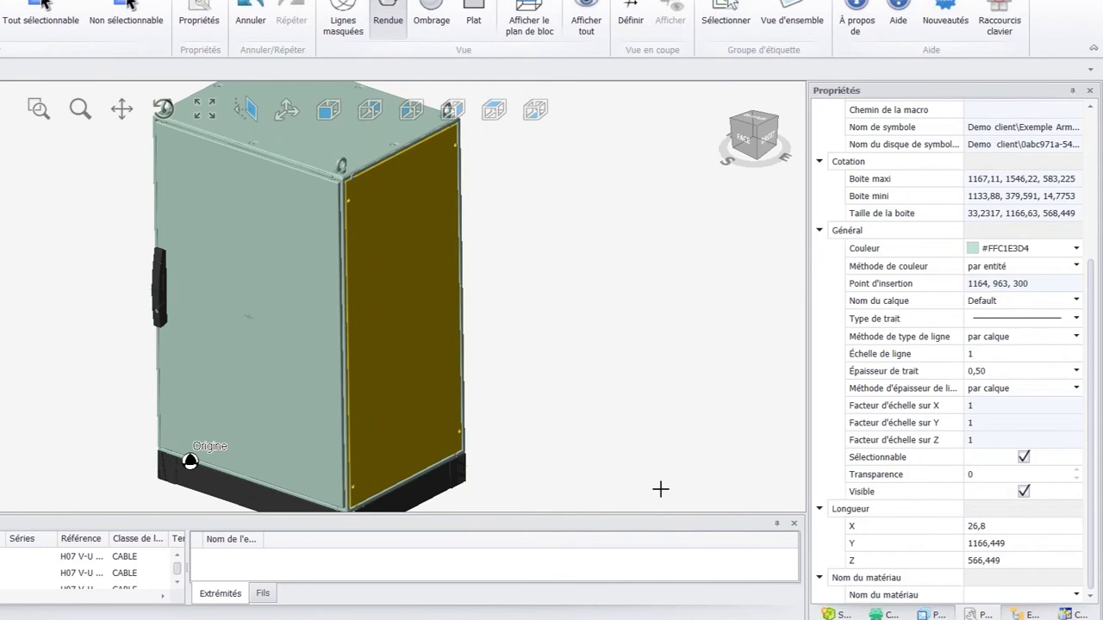
pyautogui.click(983, 475)
pyautogui.moveTo(979, 475); pyautogui.dragTo(960, 479)
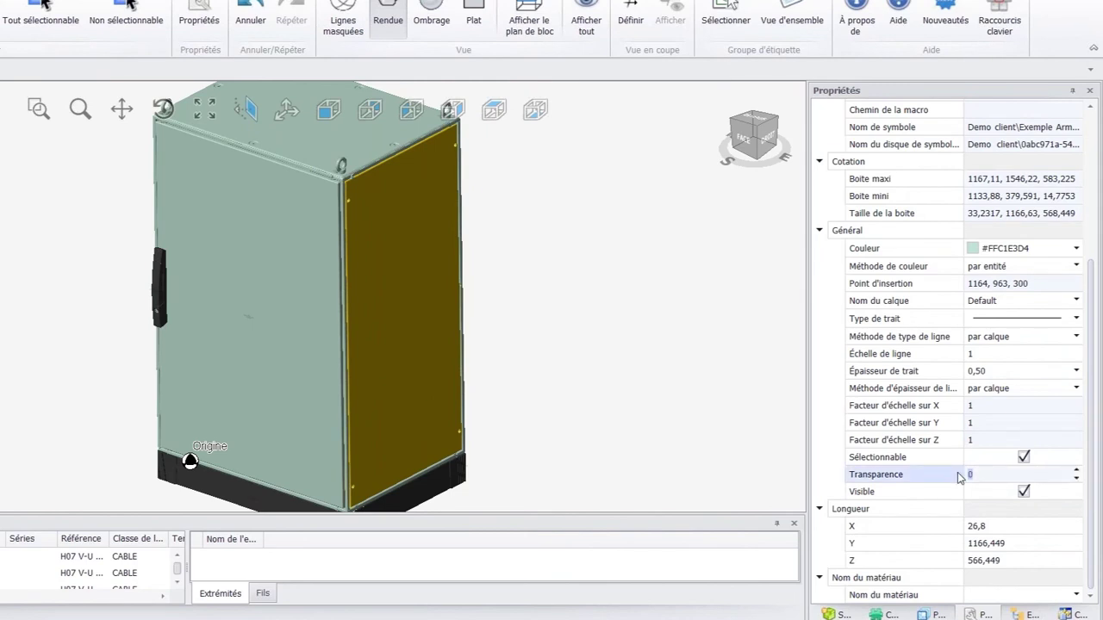
pyautogui.write('50')
pyautogui.press('Return')
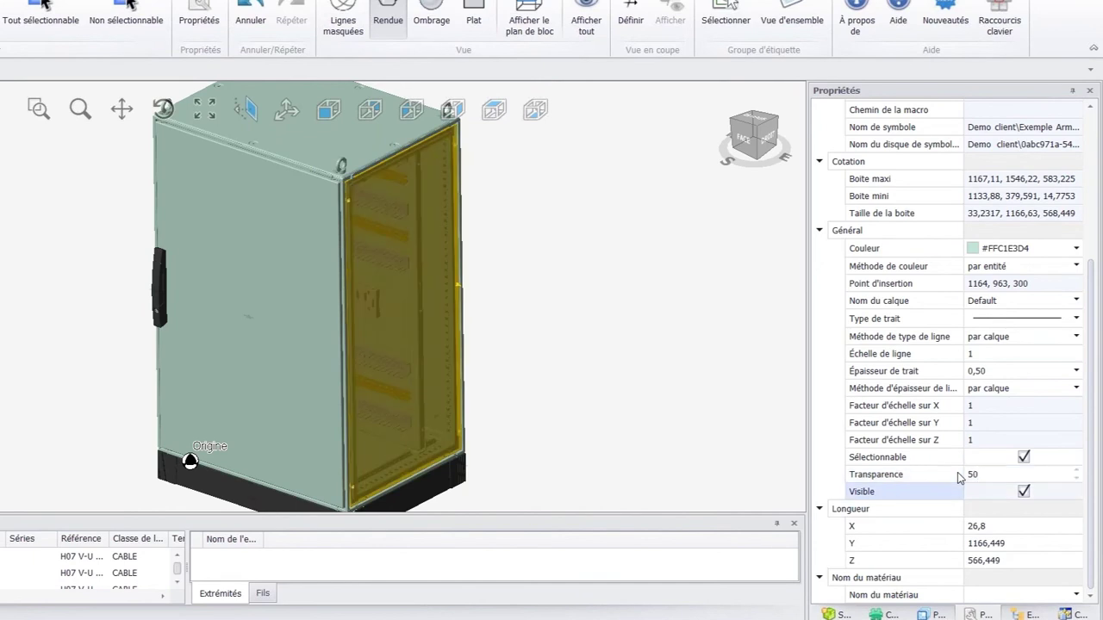
# Set the transparency of the cabinet's front door to 50.
pyautogui.click(311, 305)
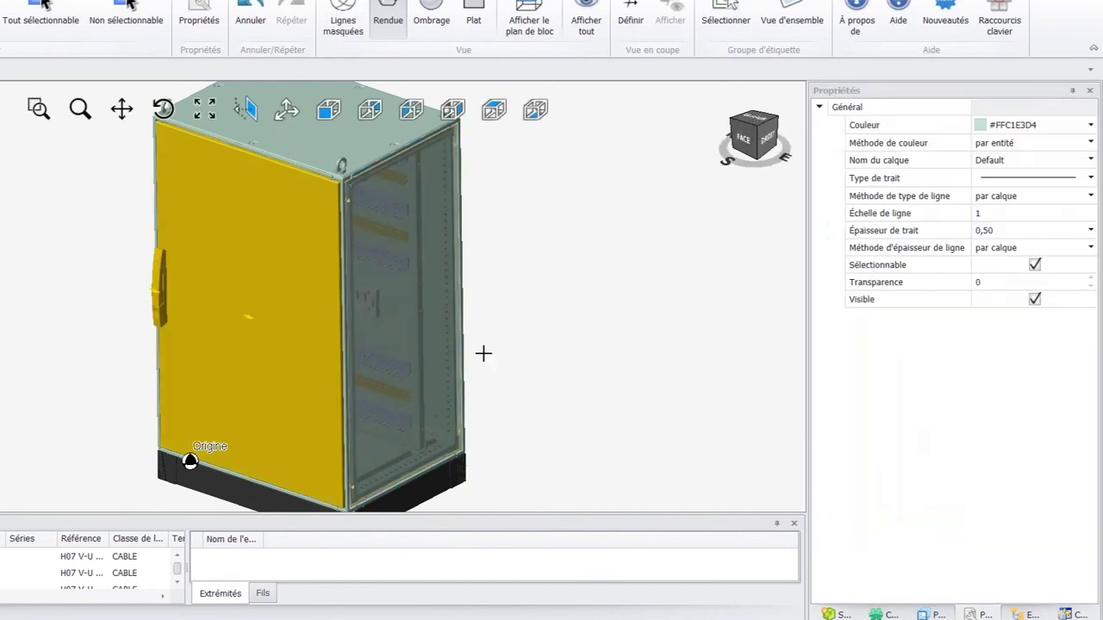
pyautogui.click(1012, 282)
pyautogui.moveTo(1013, 280); pyautogui.dragTo(941, 273)
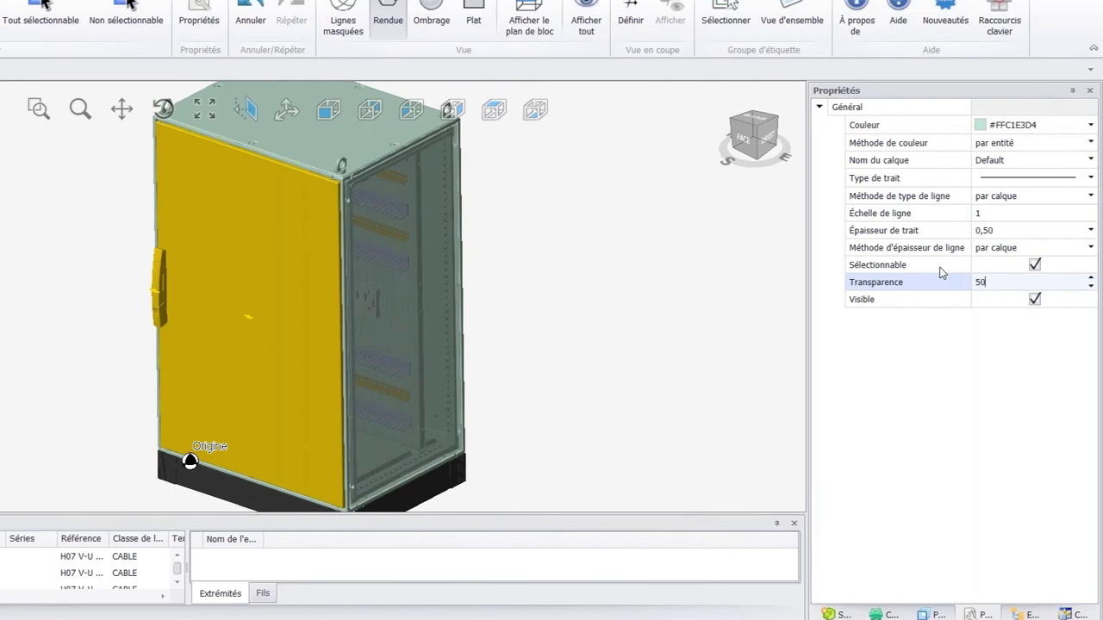
pyautogui.write('50')
pyautogui.press('Return')
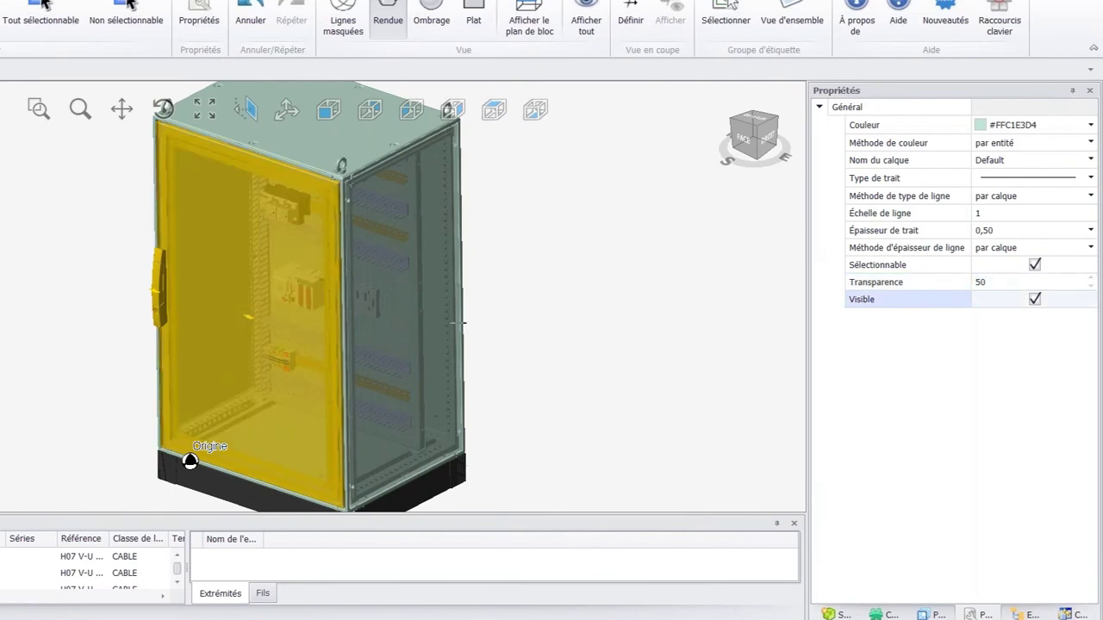
pyautogui.click(599, 351)
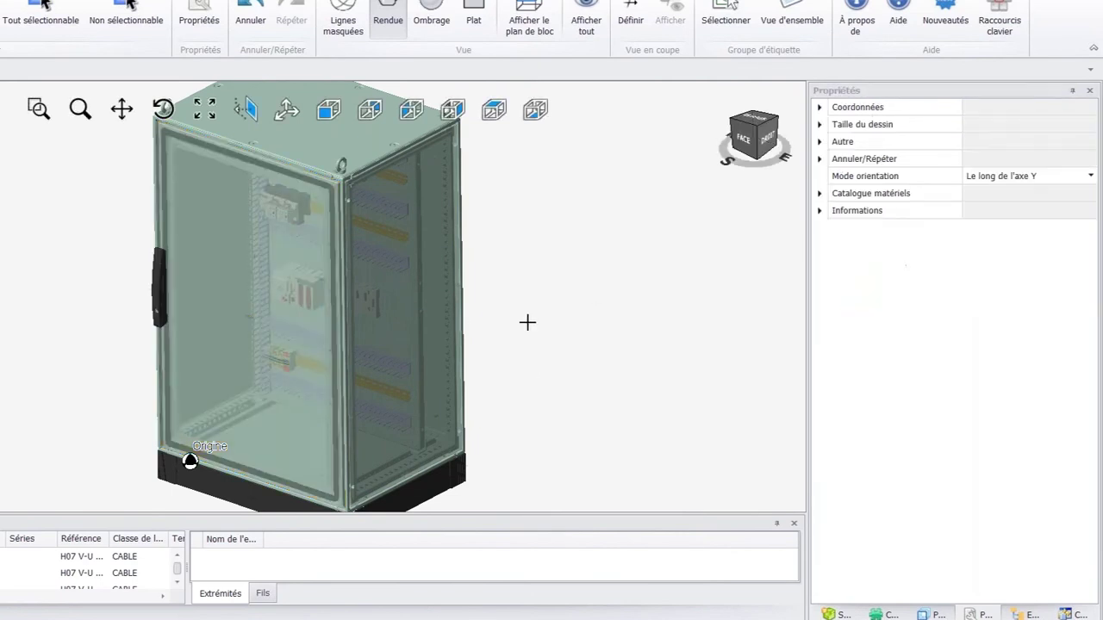
# Define the first flush-mounting plane of the right side panel U117 as the work plane.
pyautogui.click(413, 376)
pyautogui.click(1026, 614)
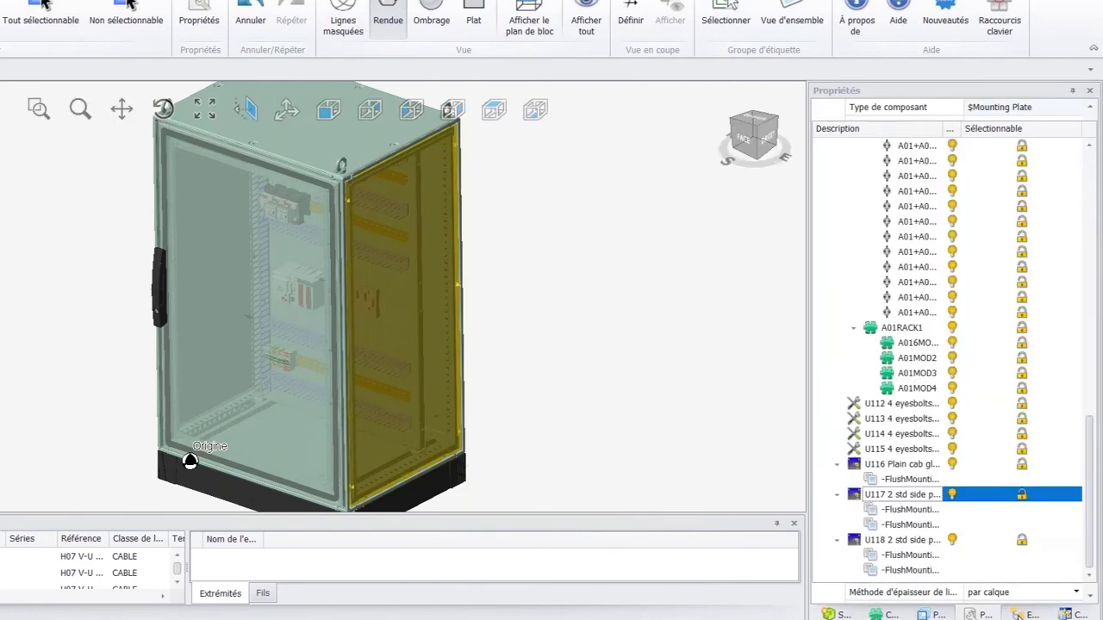
pyautogui.click(903, 510)
pyautogui.rightClick(903, 510)
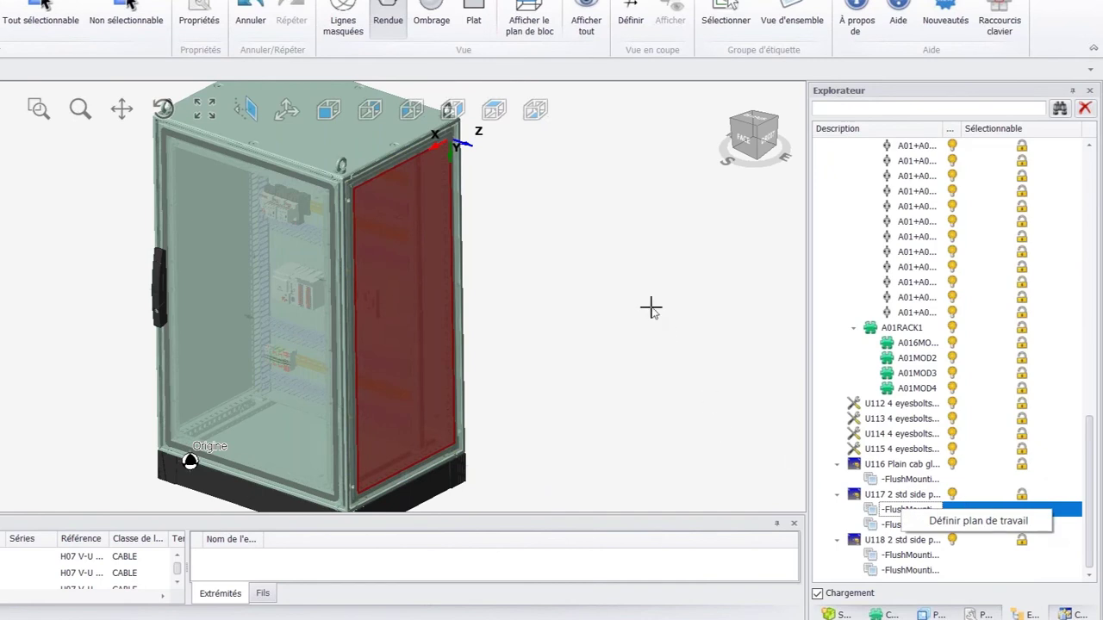
pyautogui.click(959, 522)
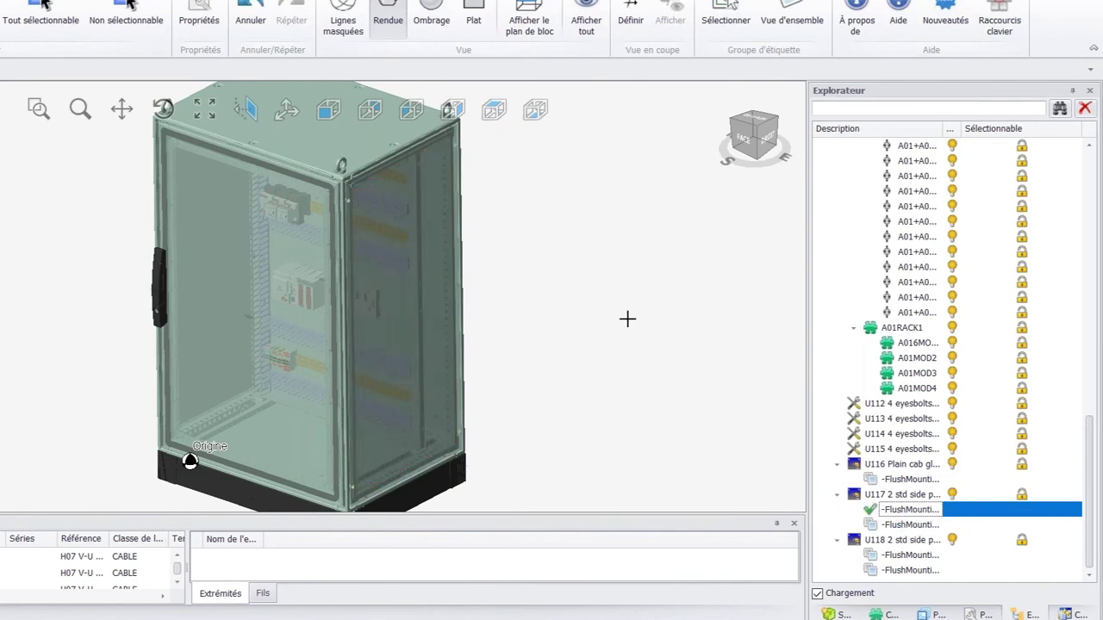
# Place the socket component 4X1 on the lower rear area of the cabinet's right side panel, working in the right view.
pyautogui.moveTo(618, 334); pyautogui.dragTo(501, 338, button='middle')
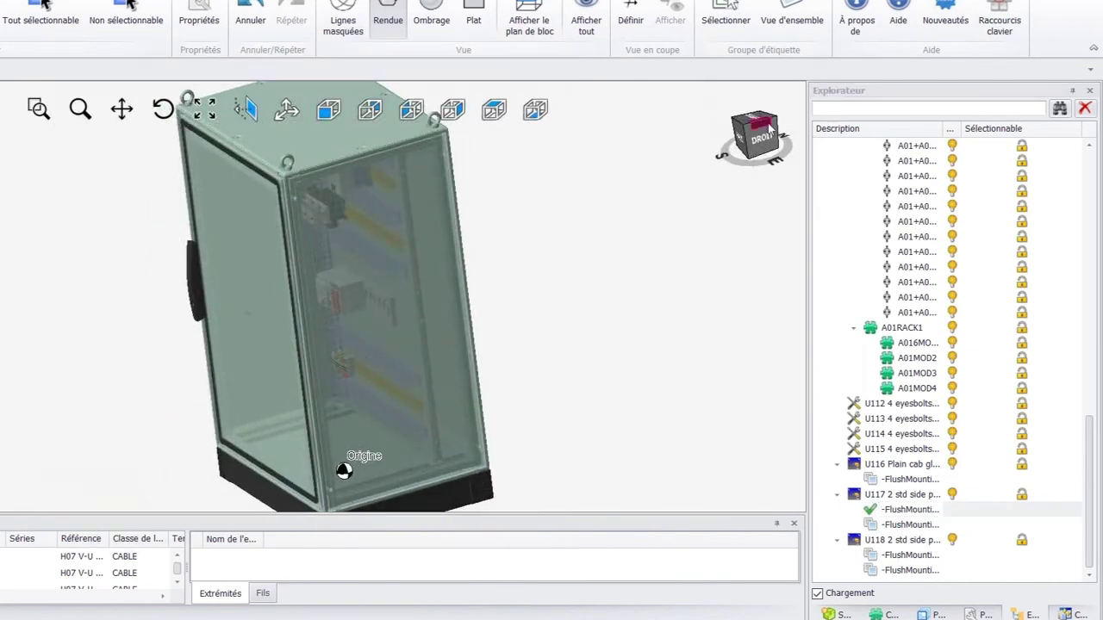
pyautogui.click(758, 136)
pyautogui.scroll(3, 264, 473)
pyautogui.scroll(-4, 275, 499)
pyautogui.scroll(2, 237, 489)
pyautogui.scroll(5, 237, 488)
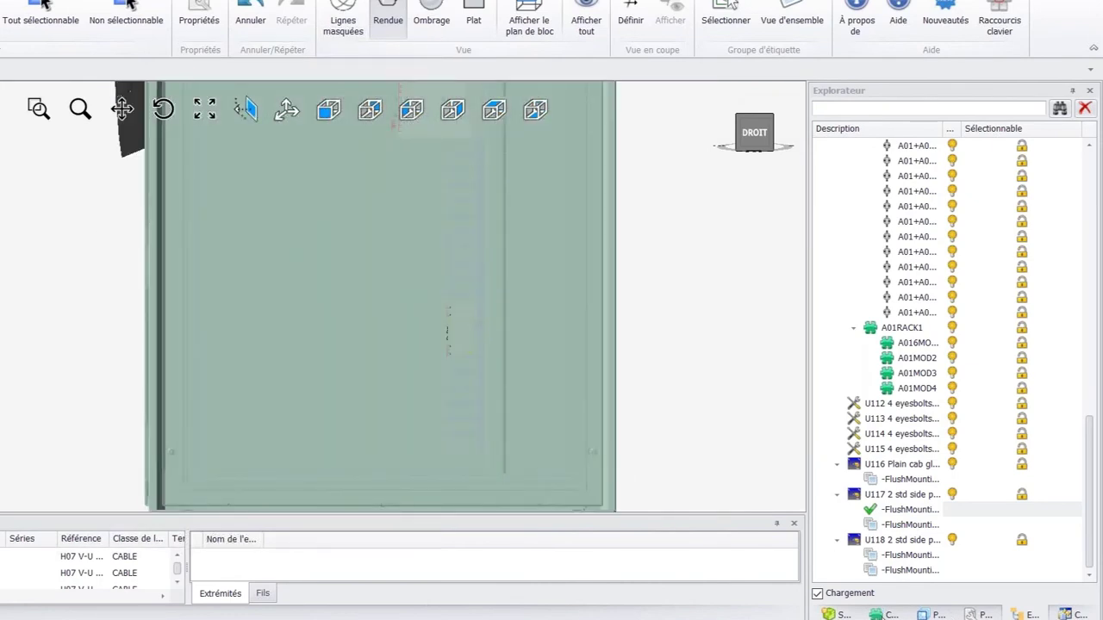
pyautogui.click(883, 614)
pyautogui.scroll(6, 939, 258)
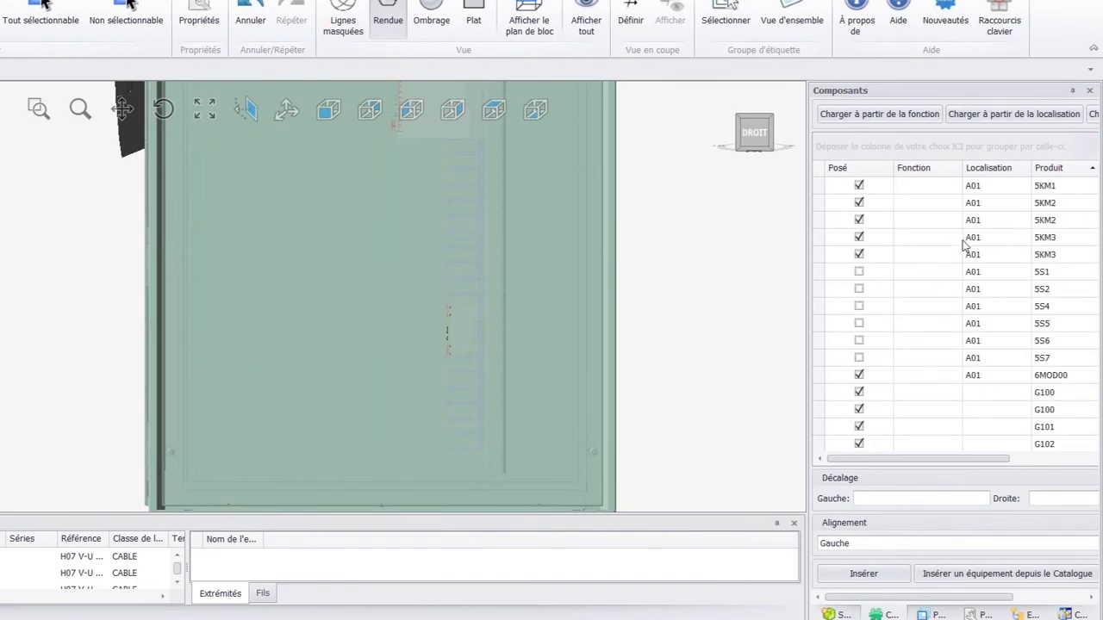
pyautogui.moveTo(846, 327); pyautogui.dragTo(505, 358)
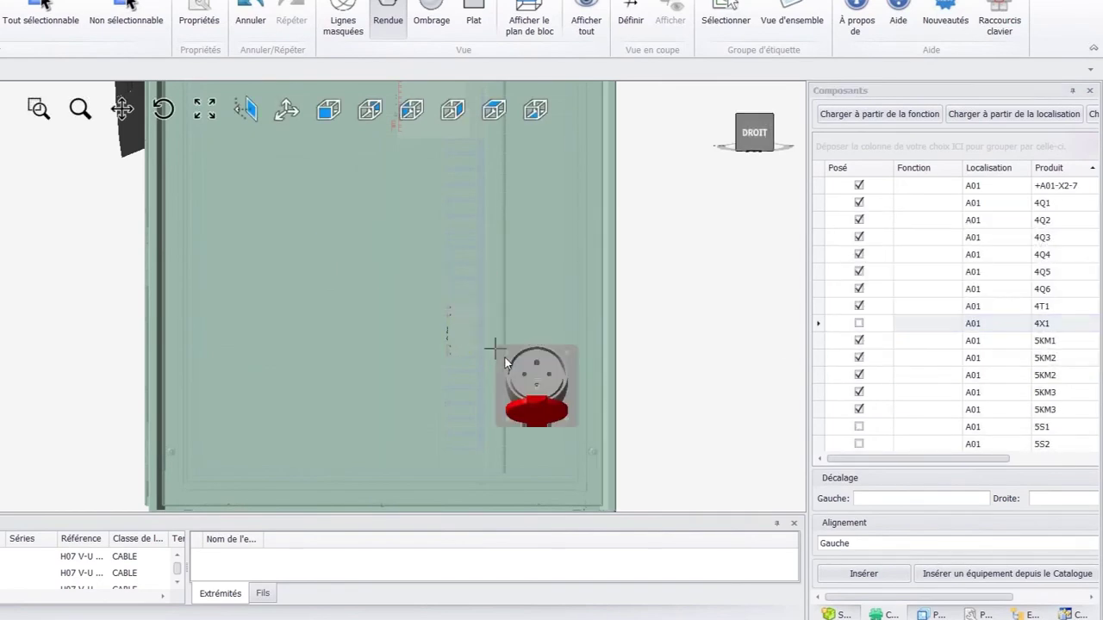
# Define the first flush-mounting plane of the front door U103 as the work plane.
pyautogui.moveTo(412, 398); pyautogui.dragTo(412, 438)
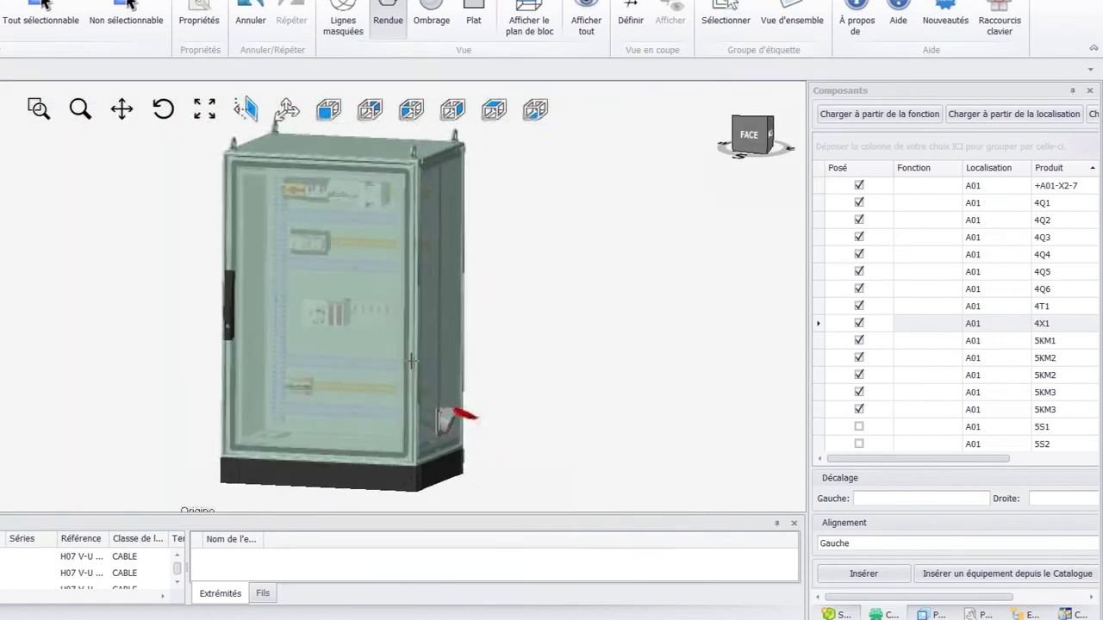
pyautogui.click(366, 330)
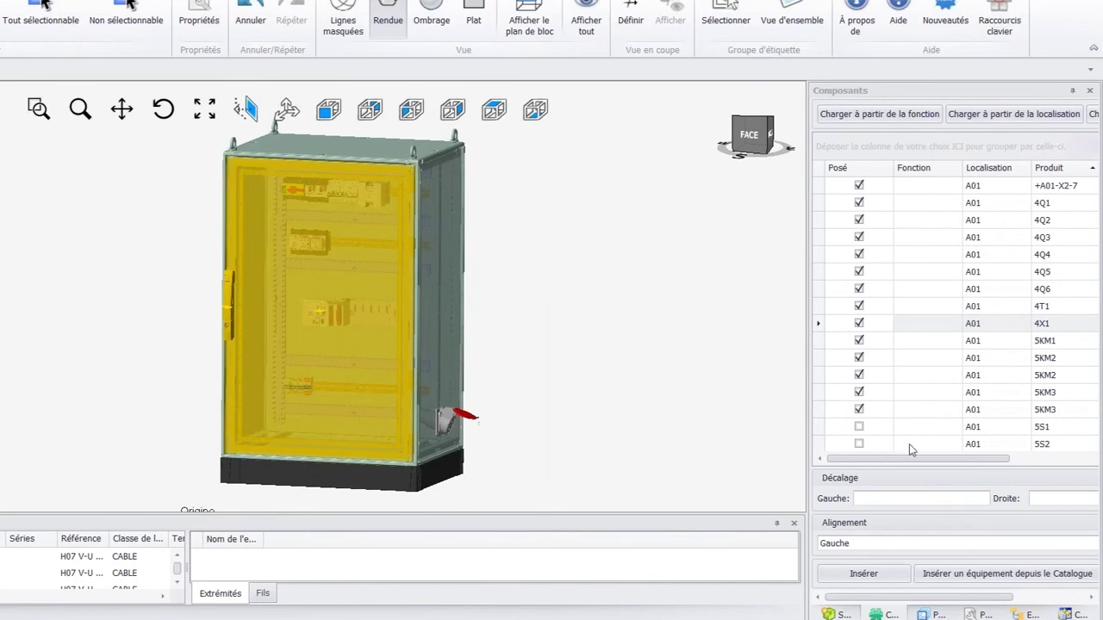
pyautogui.click(1026, 614)
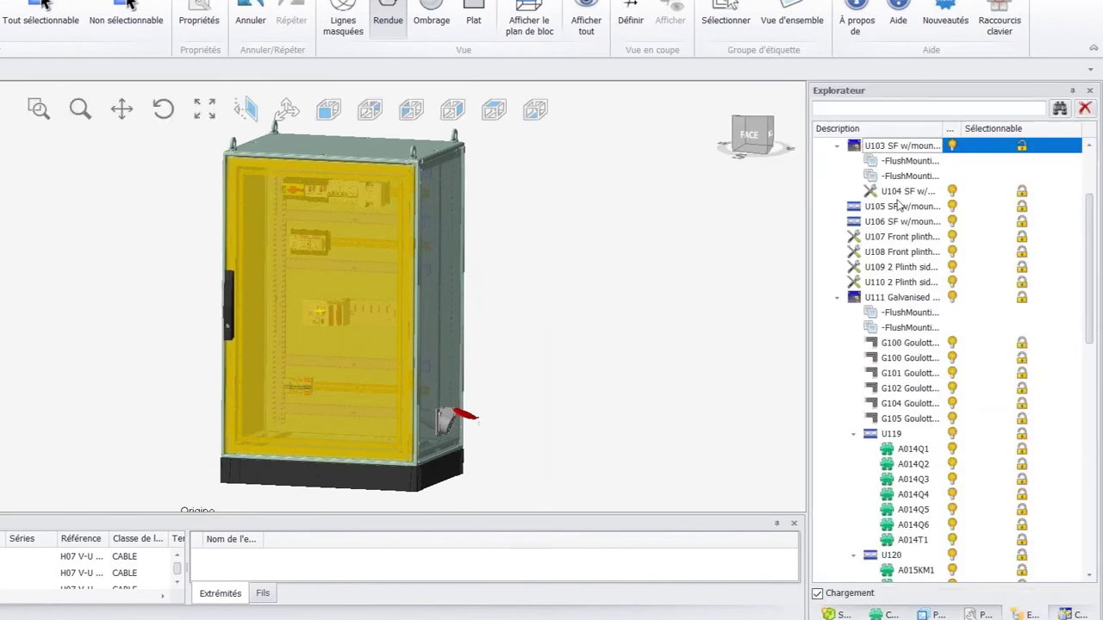
pyautogui.click(911, 161)
pyautogui.rightClick(913, 162)
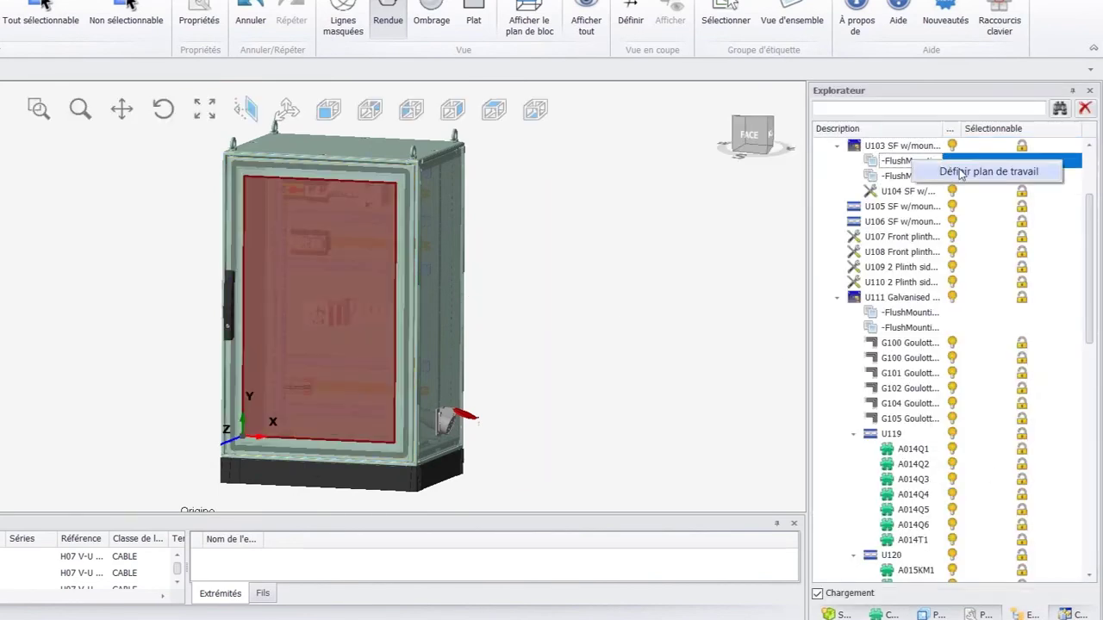
pyautogui.click(960, 172)
# Place component 5S1 on the front door's vertical centreline, near the height of the handle's upper end, working in the front view.
pyautogui.click(750, 138)
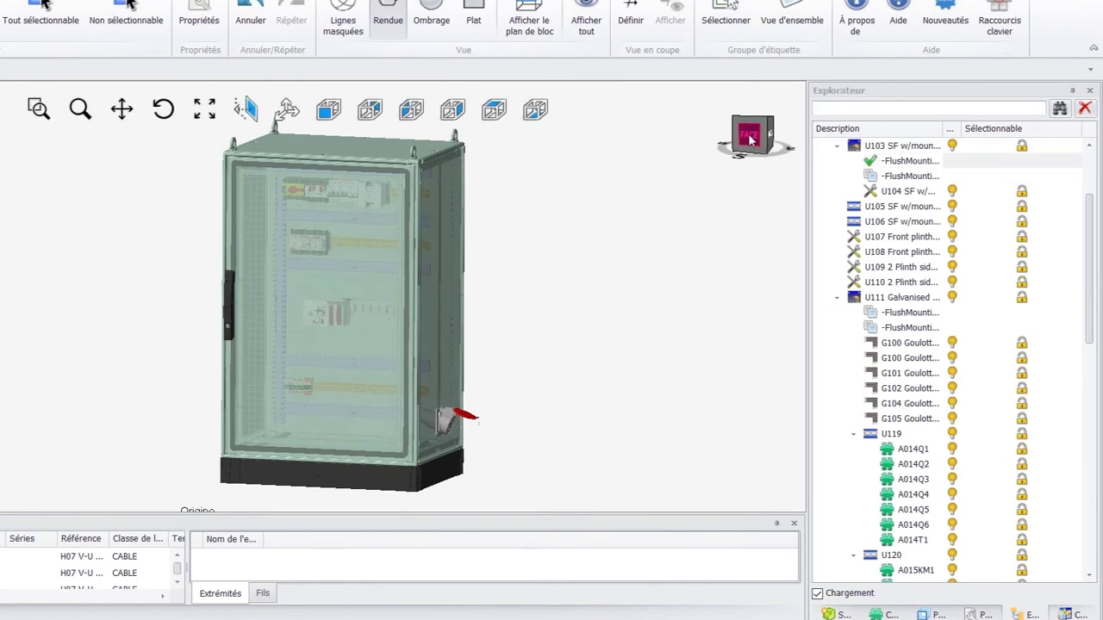
pyautogui.scroll(-5, 142, 397)
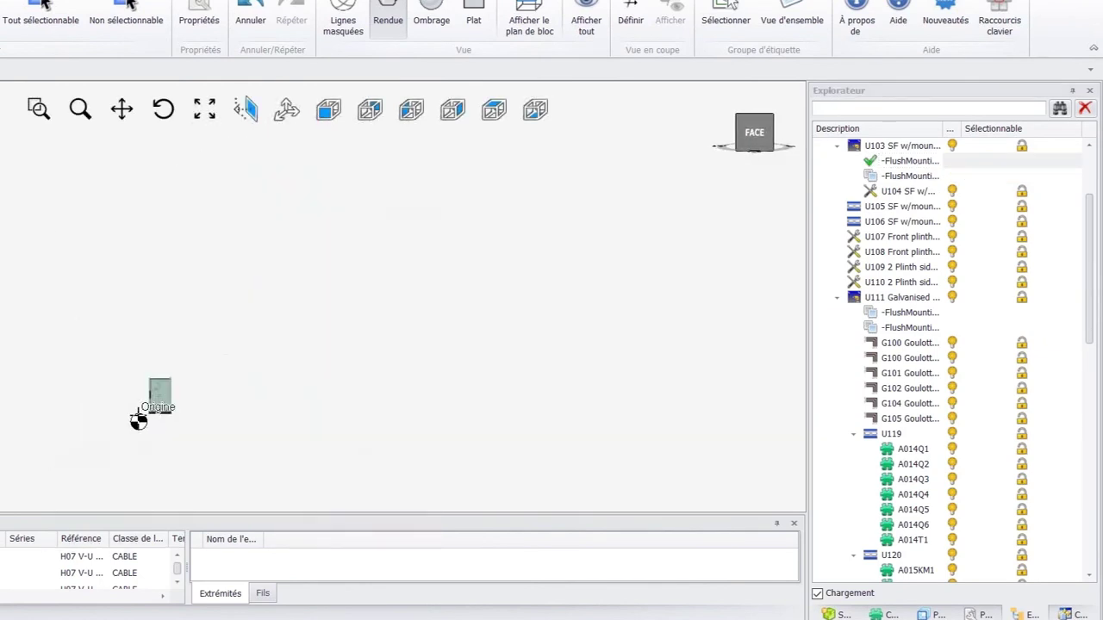
pyautogui.scroll(4, 131, 400)
pyautogui.scroll(3, 254, 340)
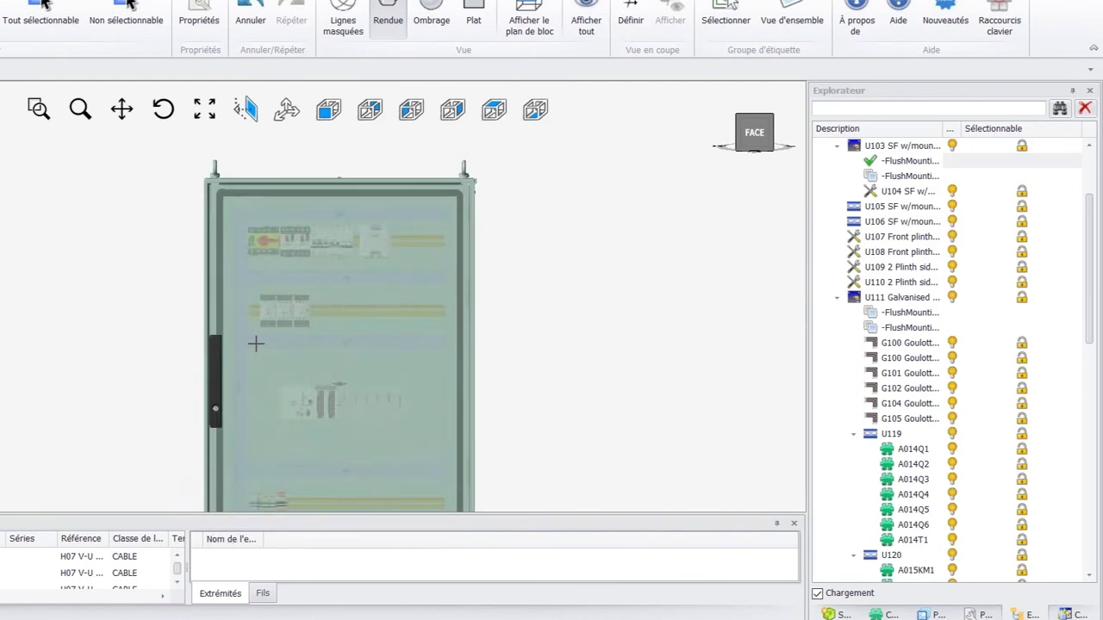
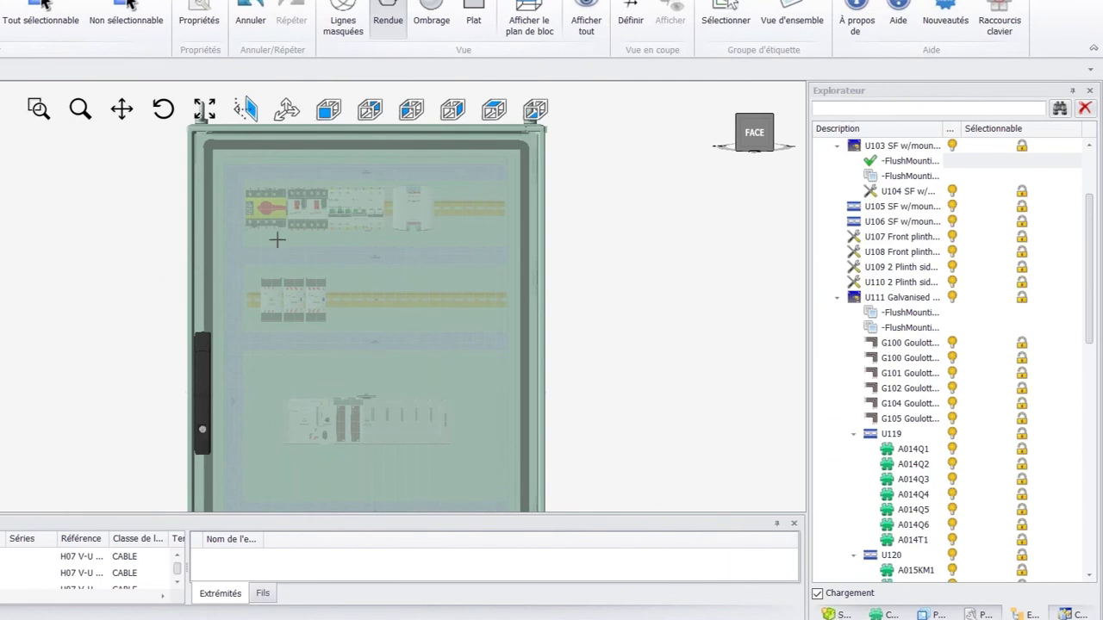
pyautogui.click(207, 0)
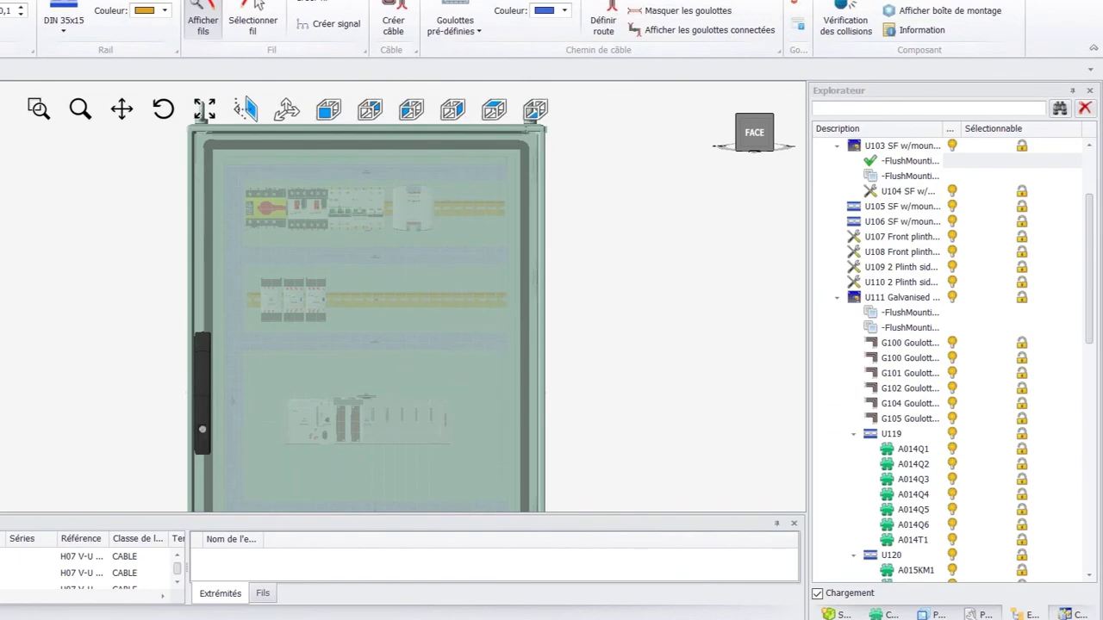
pyautogui.click(877, 614)
pyautogui.scroll(-3, 948, 310)
pyautogui.moveTo(861, 272)
pyautogui.mouseDown()
pyautogui.moveTo(471, 376)
pyautogui.moveTo(267, 350)
pyautogui.moveTo(350, 348)
pyautogui.mouseUp()
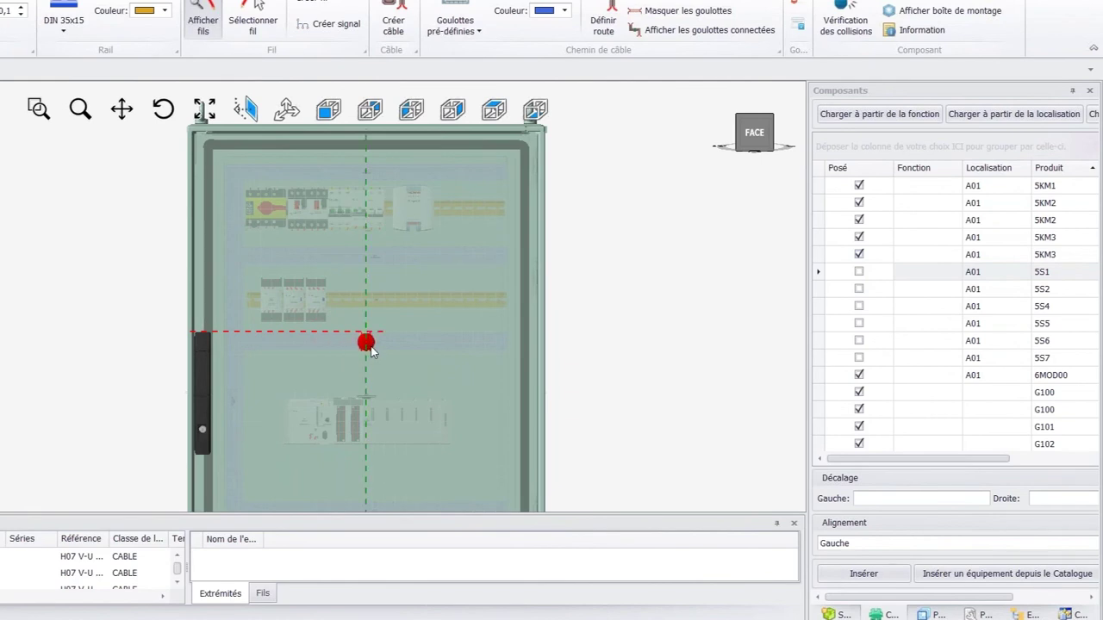
# Place push button 5S5 on the door directly below 5S1, and 5S4 to its left at the same height.
pyautogui.scroll(3, 366, 368)
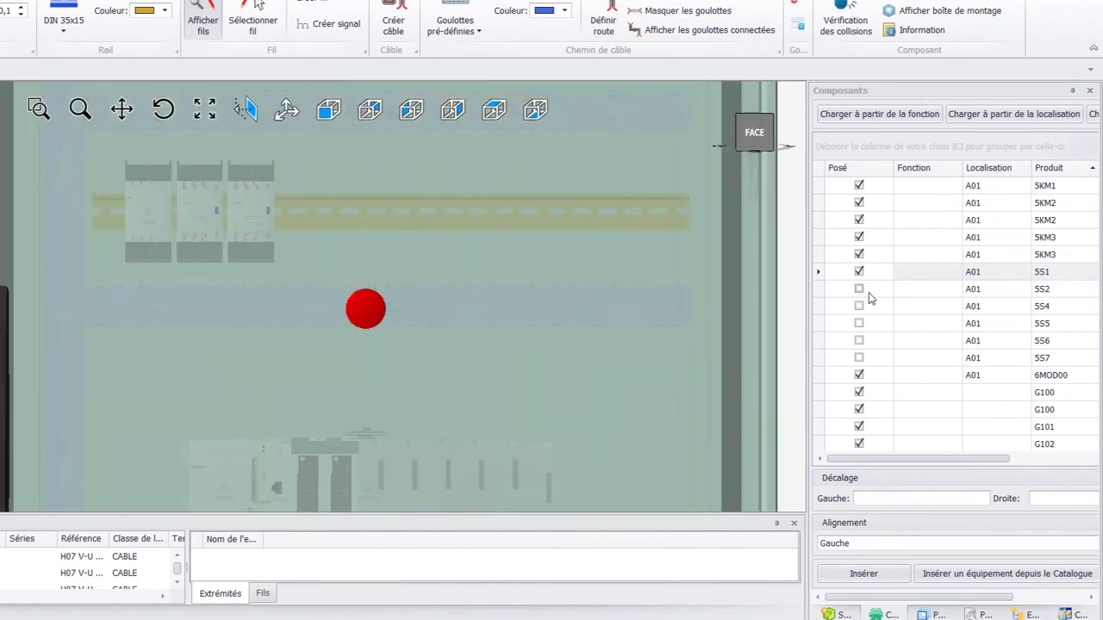
pyautogui.moveTo(857, 323); pyautogui.dragTo(366, 386)
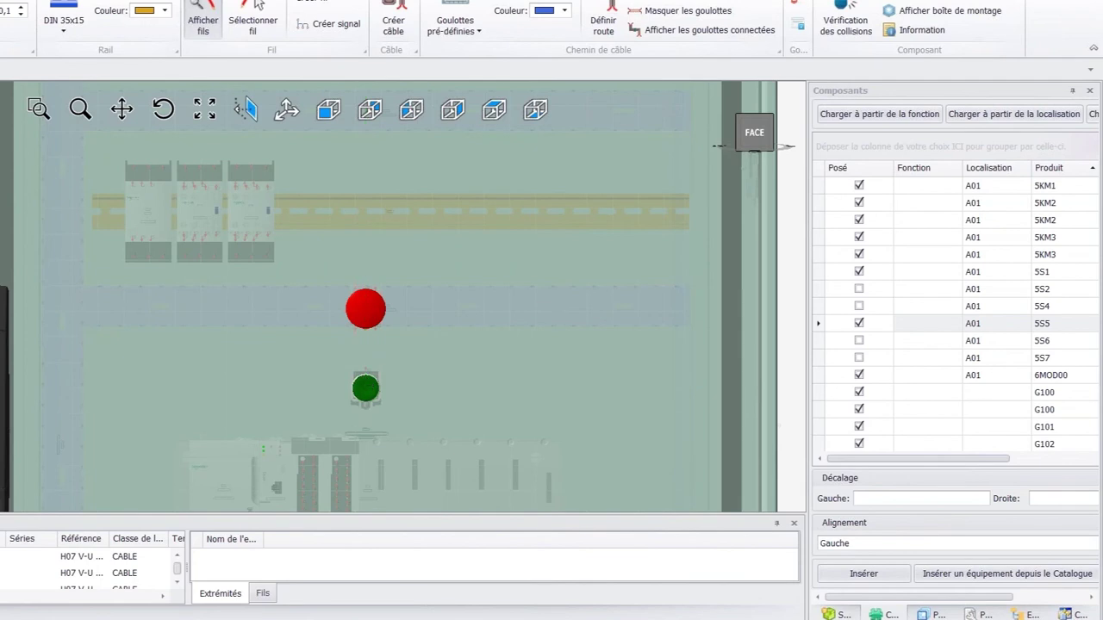
pyautogui.moveTo(862, 312); pyautogui.dragTo(216, 392)
pyautogui.scroll(-4, 194, 394)
pyautogui.scroll(4, 194, 394)
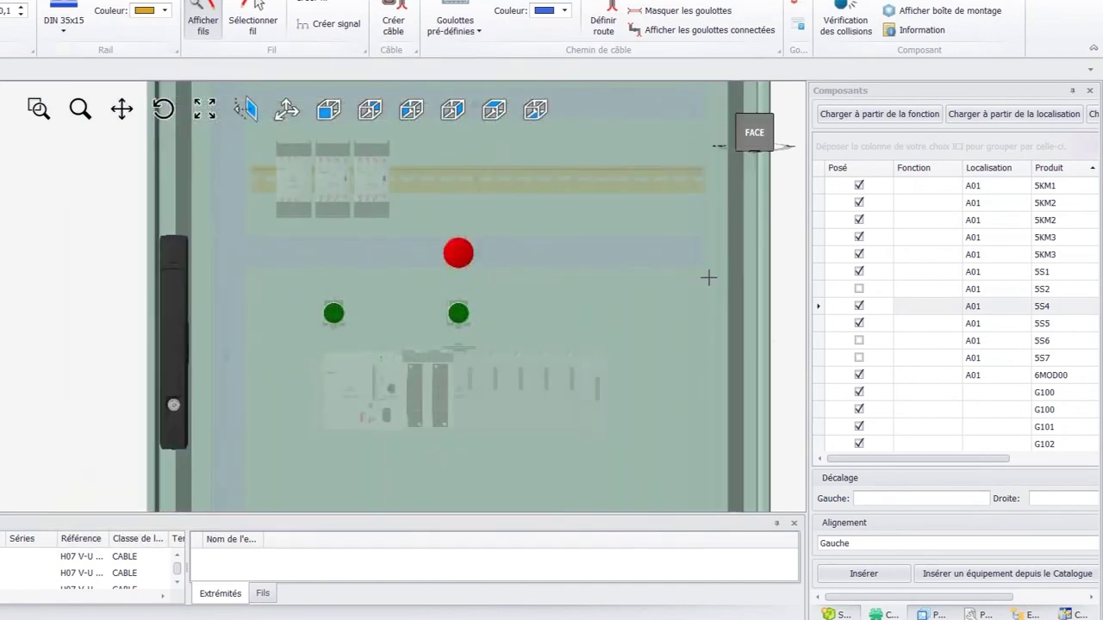
# Complete the door's push-button row with 5S2 left of 5S4, 5S7 right of 5S5, and 5S6 at the right end.
pyautogui.moveTo(827, 288); pyautogui.dragTo(275, 317)
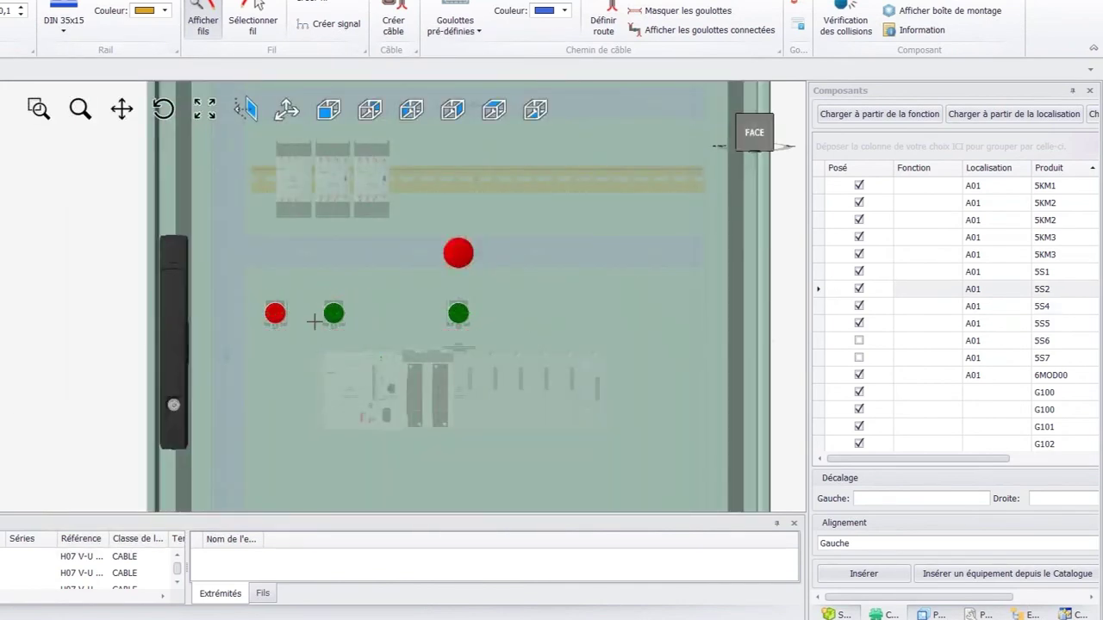
pyautogui.moveTo(859, 361); pyautogui.dragTo(548, 324)
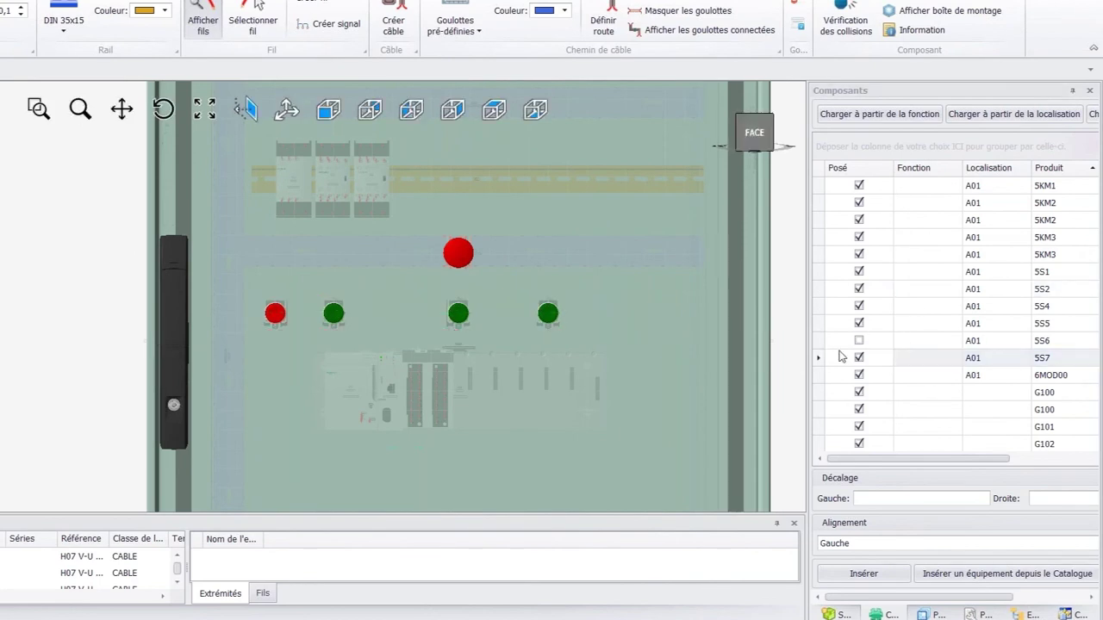
pyautogui.click(859, 343)
pyautogui.moveTo(719, 324); pyautogui.dragTo(647, 315)
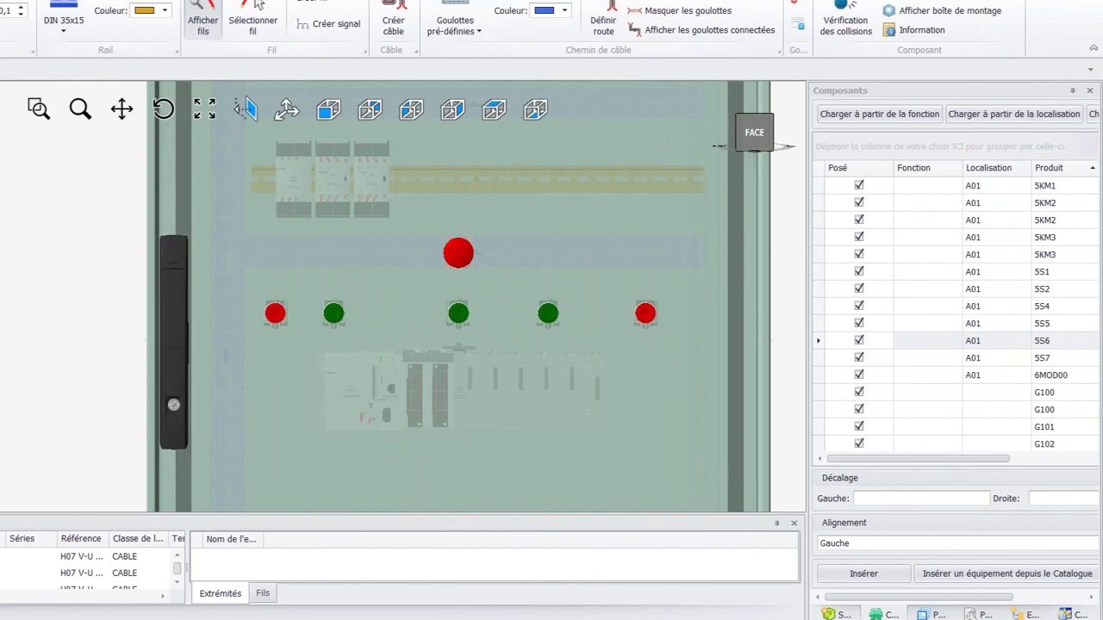
# Set the distance between push buttons 5S5 and 5S4 on the door to 100.
pyautogui.click(65, 0)
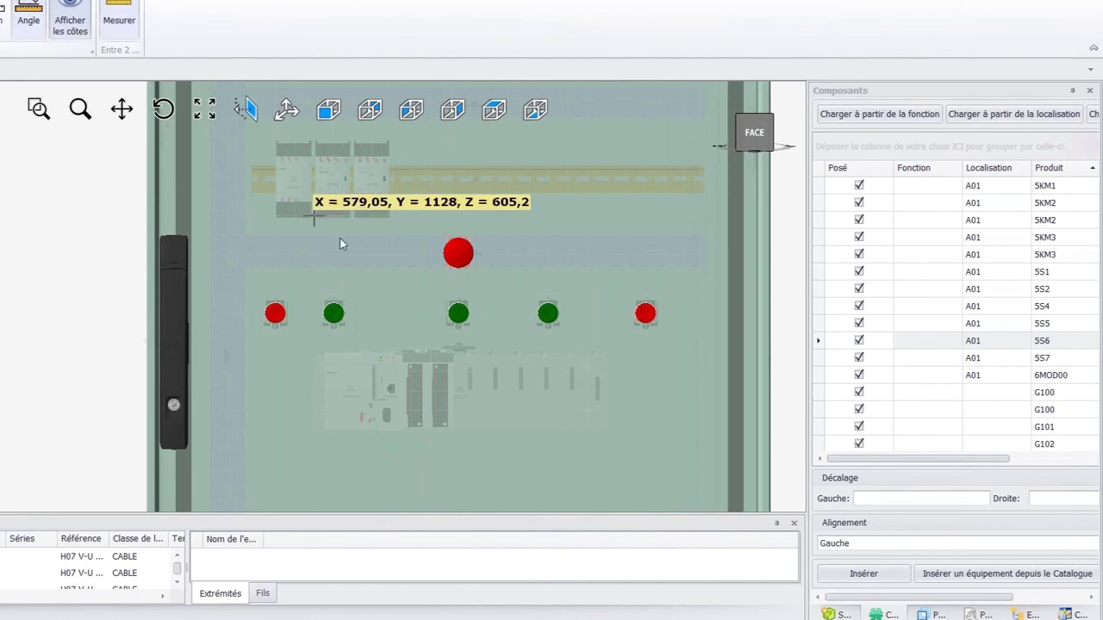
pyautogui.click(459, 317)
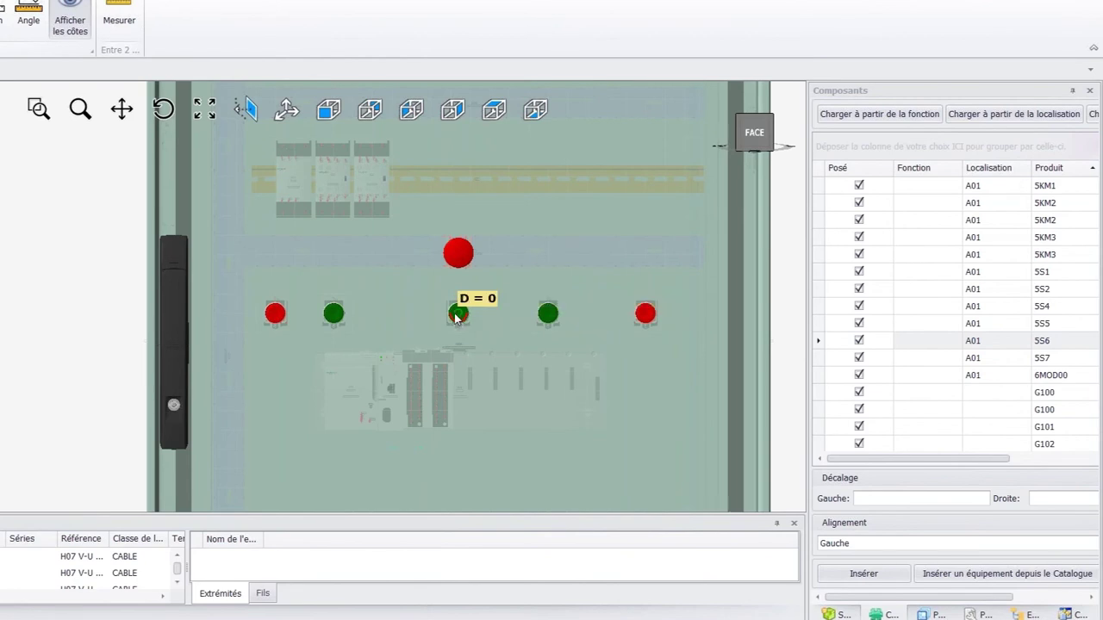
pyautogui.click(336, 317)
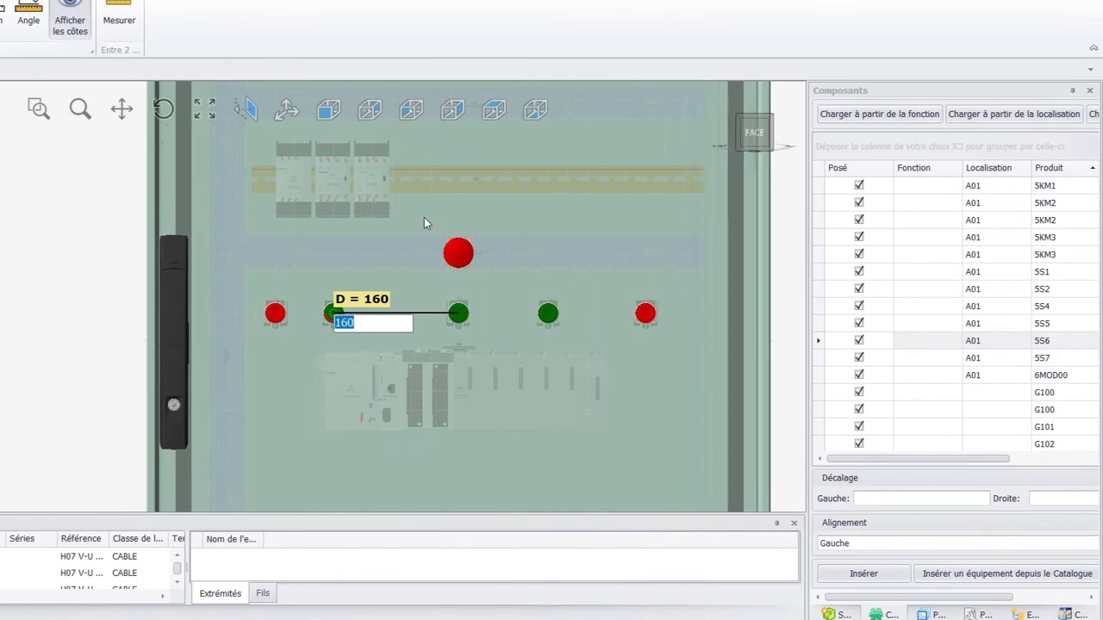
pyautogui.write('100')
pyautogui.press('Return')
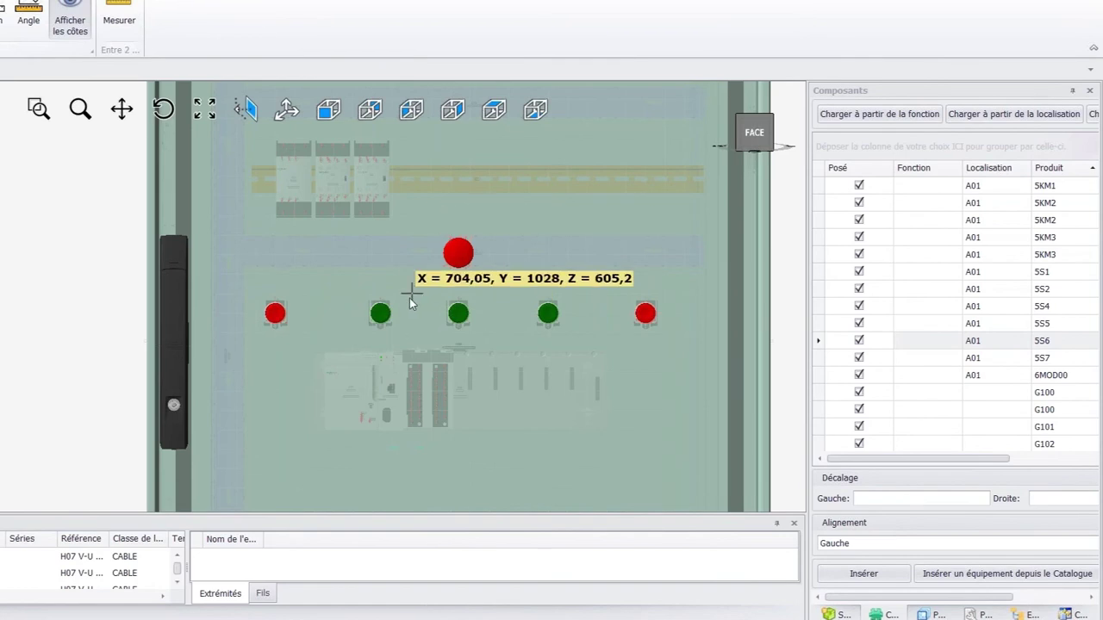
# Set the distance between push buttons 5S4 and 5S2 on the door to 100.
pyautogui.click(381, 317)
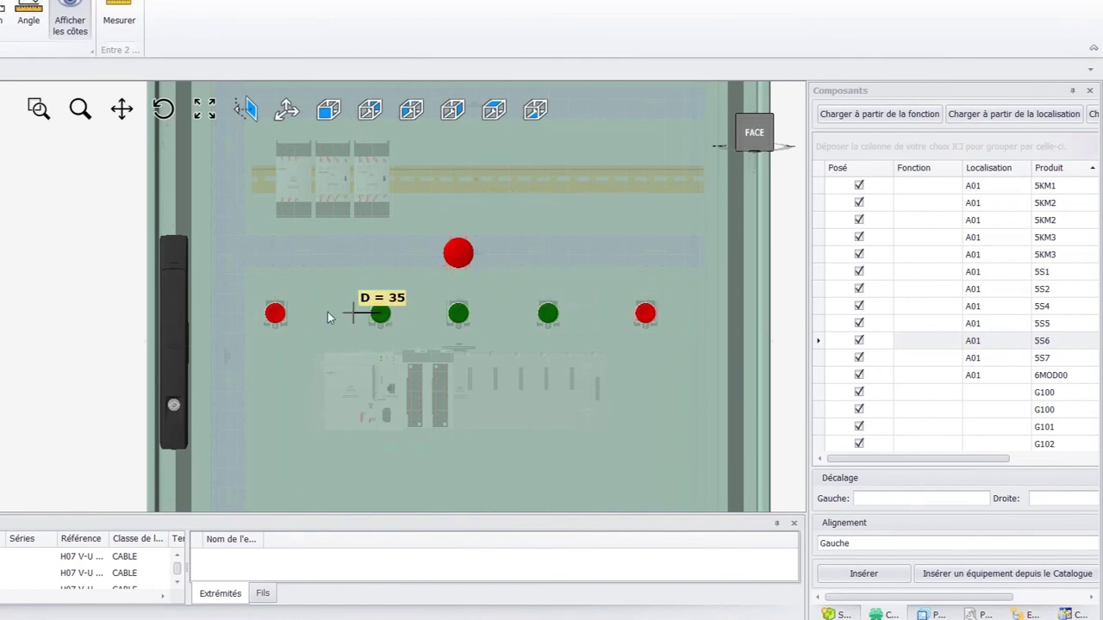
pyautogui.click(276, 315)
pyautogui.write('1')
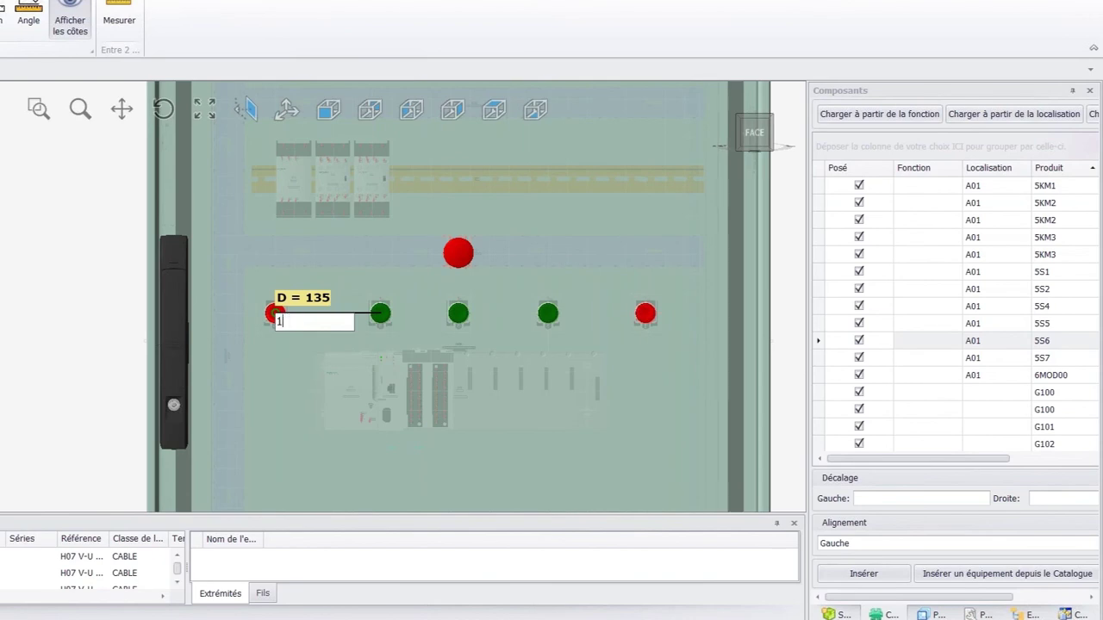
pyautogui.write('00')
pyautogui.press('Return')
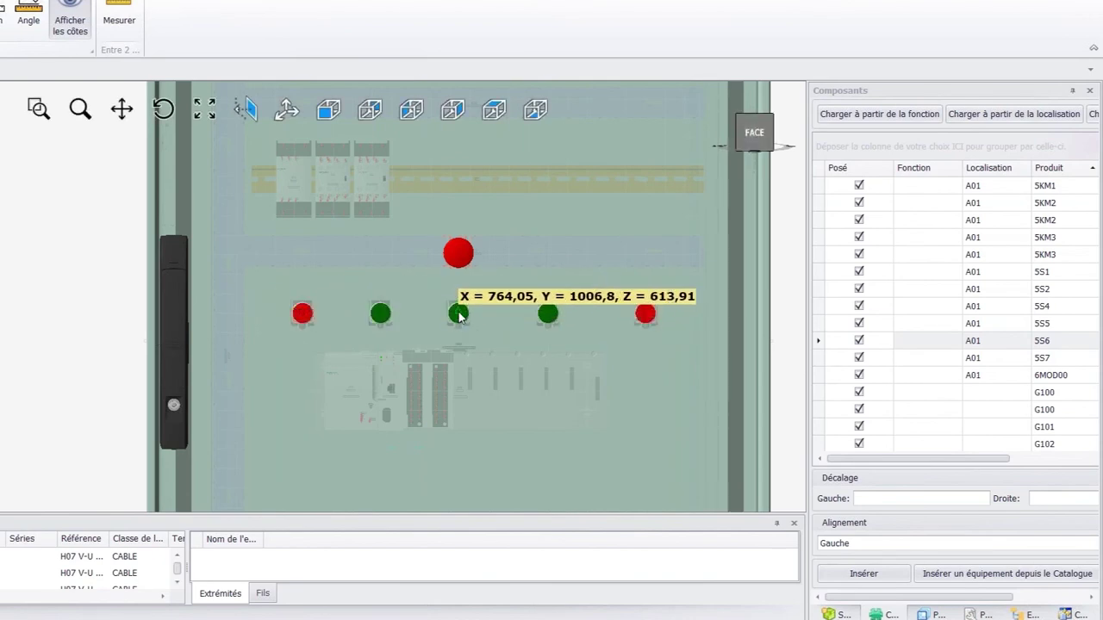
pyautogui.scroll(2, 459, 319)
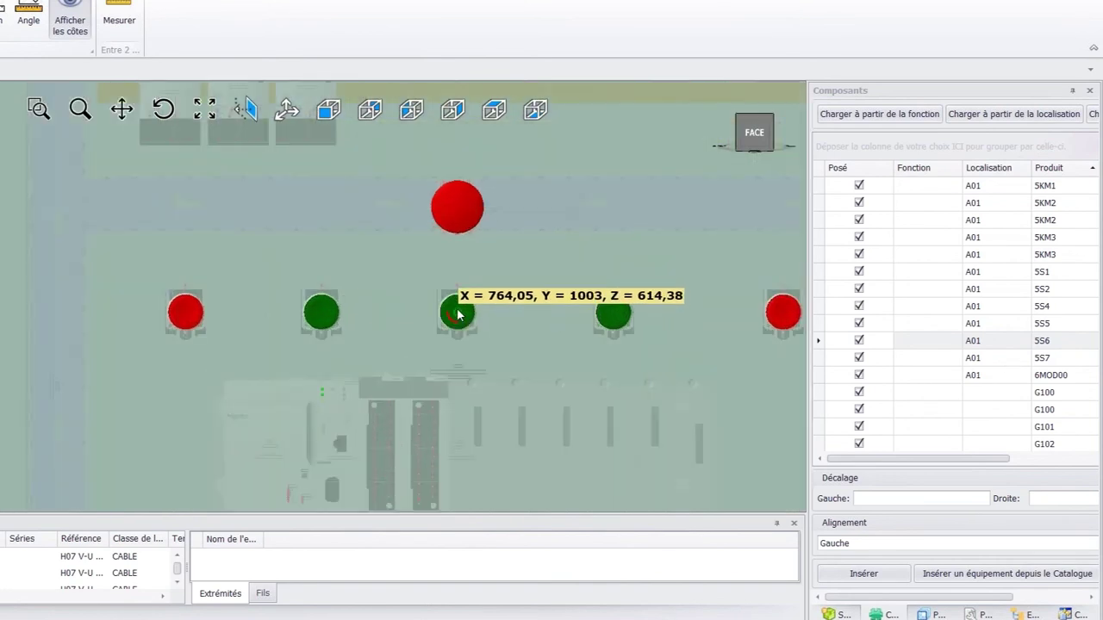
# Set the distance between push buttons 5S5 and 5S7 on the door to 100.
pyautogui.click(456, 317)
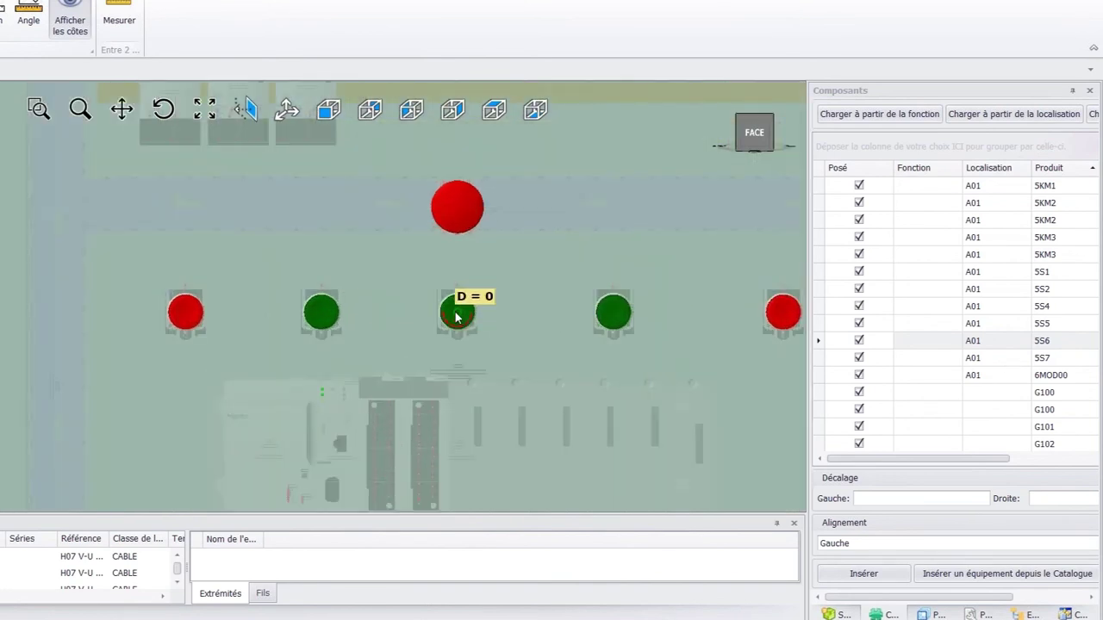
pyautogui.click(611, 318)
pyautogui.write('100')
pyautogui.press('Return')
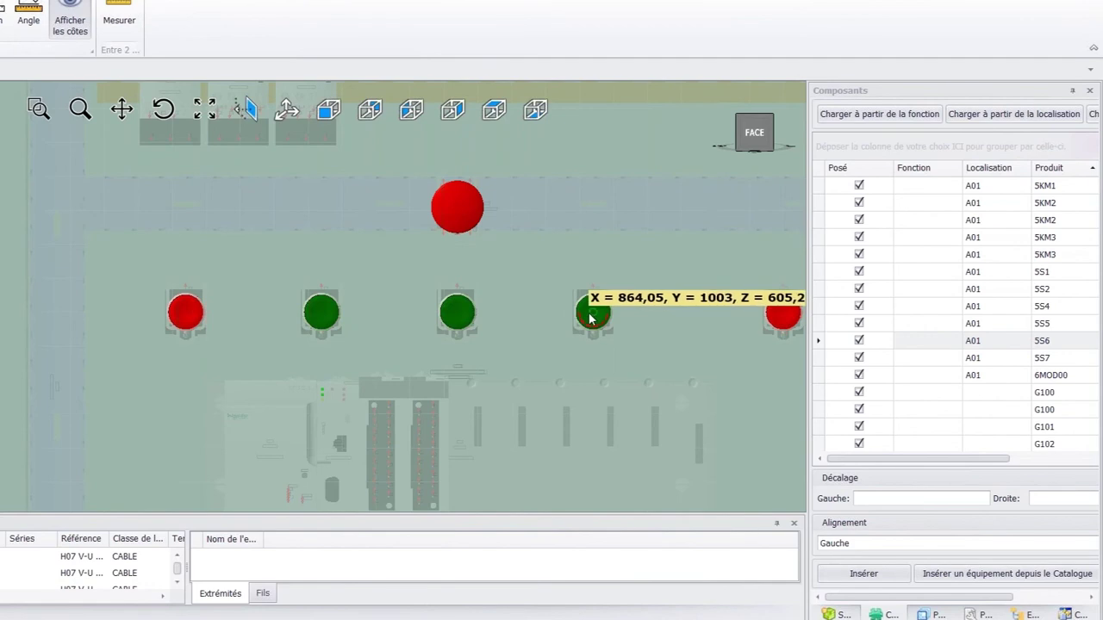
# Set the distance between push buttons 5S7 and 5S6 on the door to 100.
pyautogui.click(592, 319)
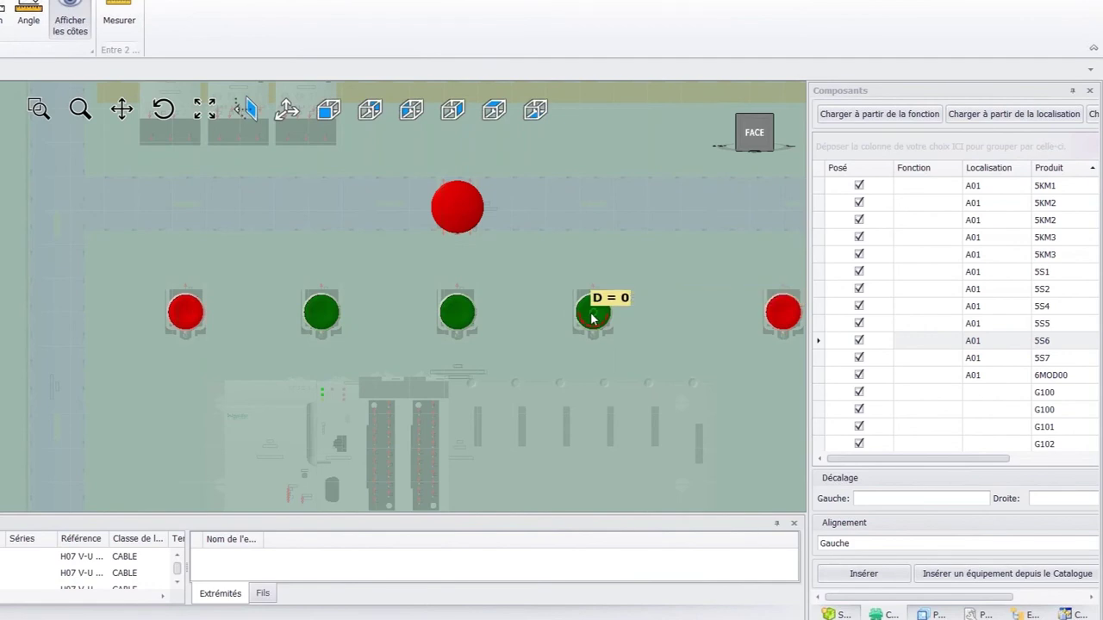
pyautogui.click(782, 317)
pyautogui.write('100')
pyautogui.press('Return')
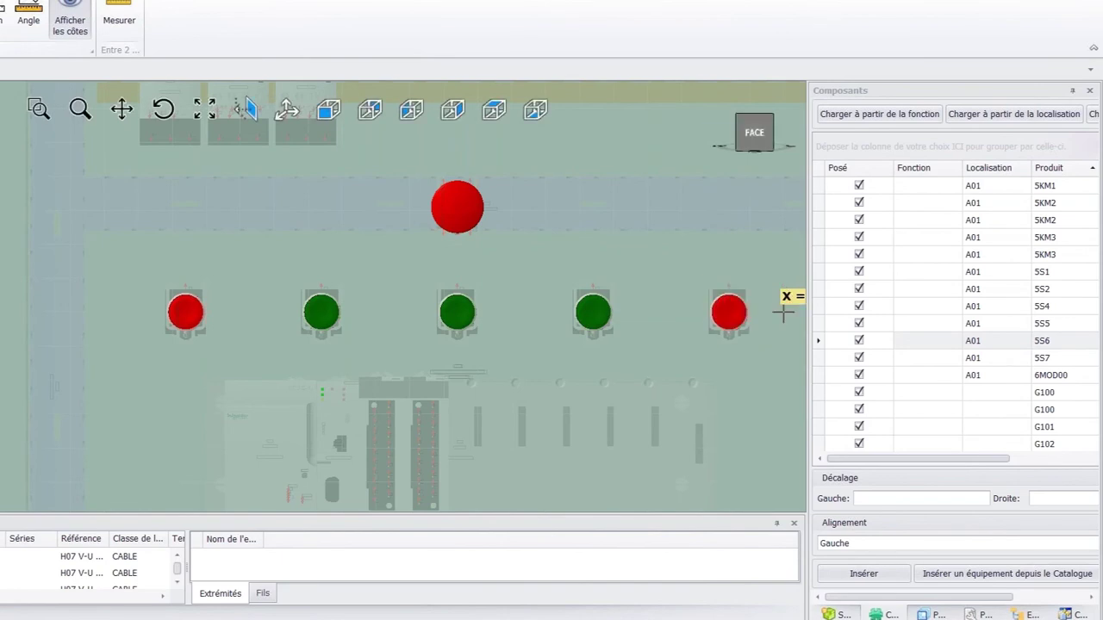
# Locate door U103 in the cabinet's object tree and hide it, keeping its push buttons visible.
pyautogui.scroll(-5, 594, 285)
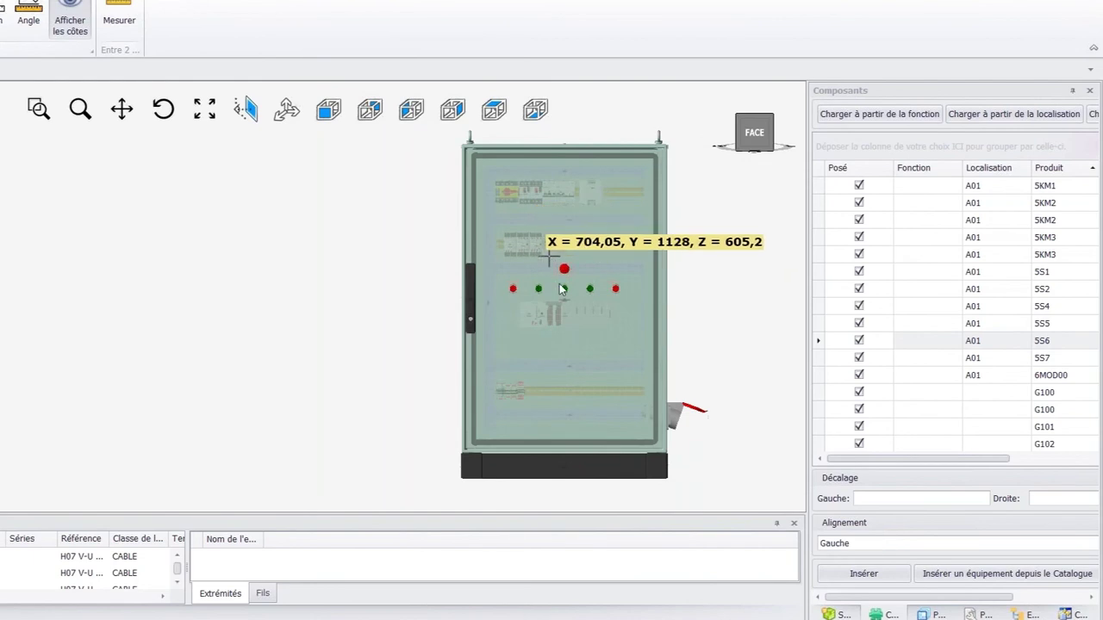
pyautogui.scroll(5, 555, 287)
pyautogui.scroll(-3, 376, 250)
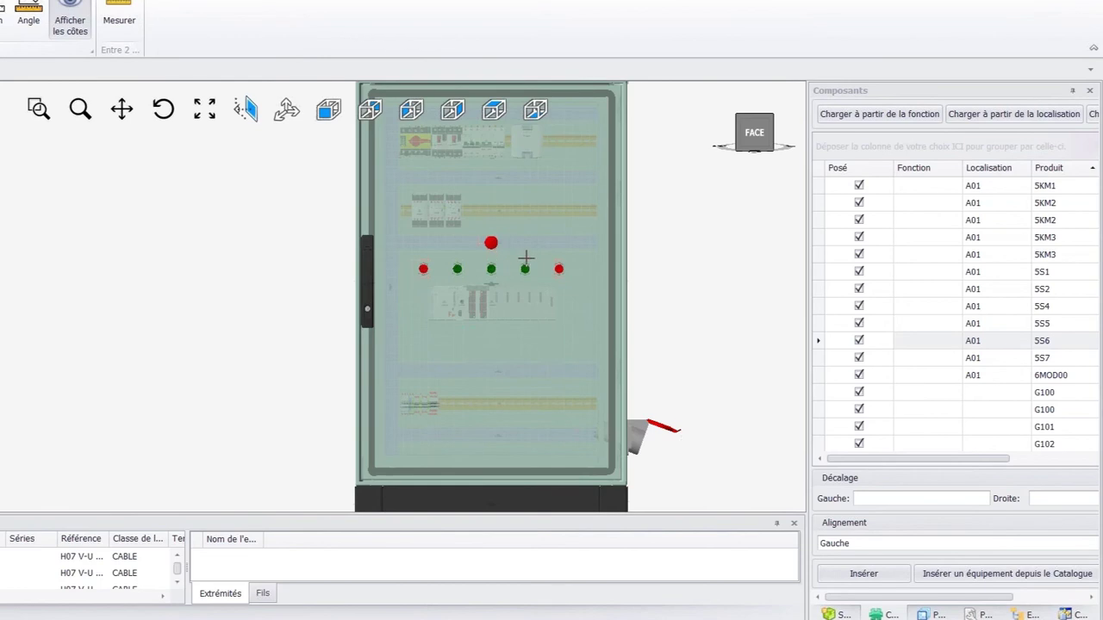
pyautogui.click(581, 293)
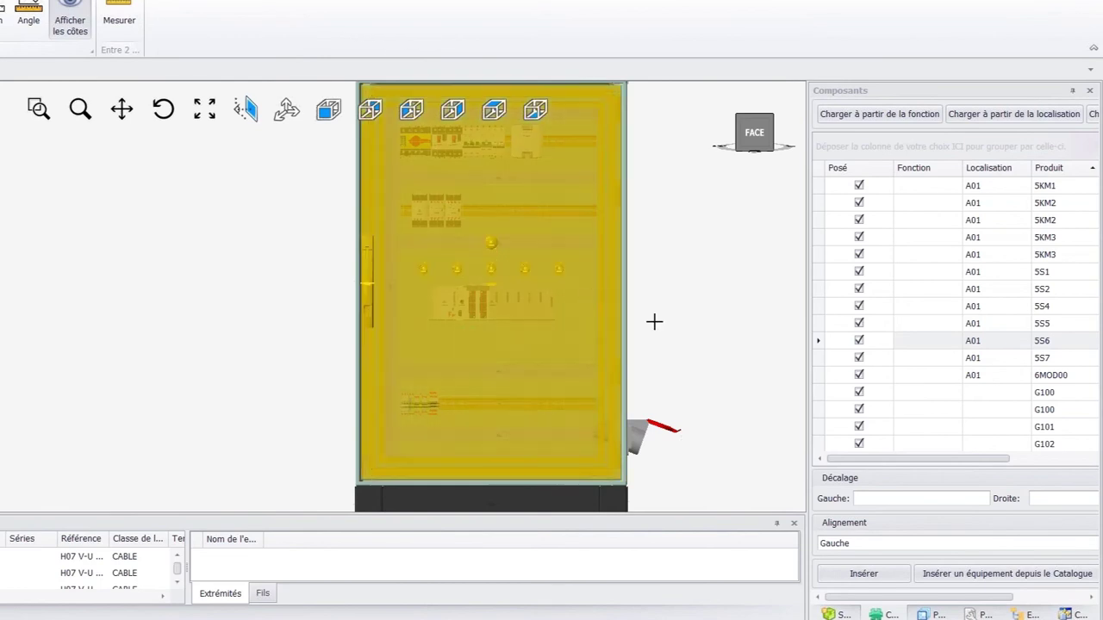
pyautogui.click(1031, 615)
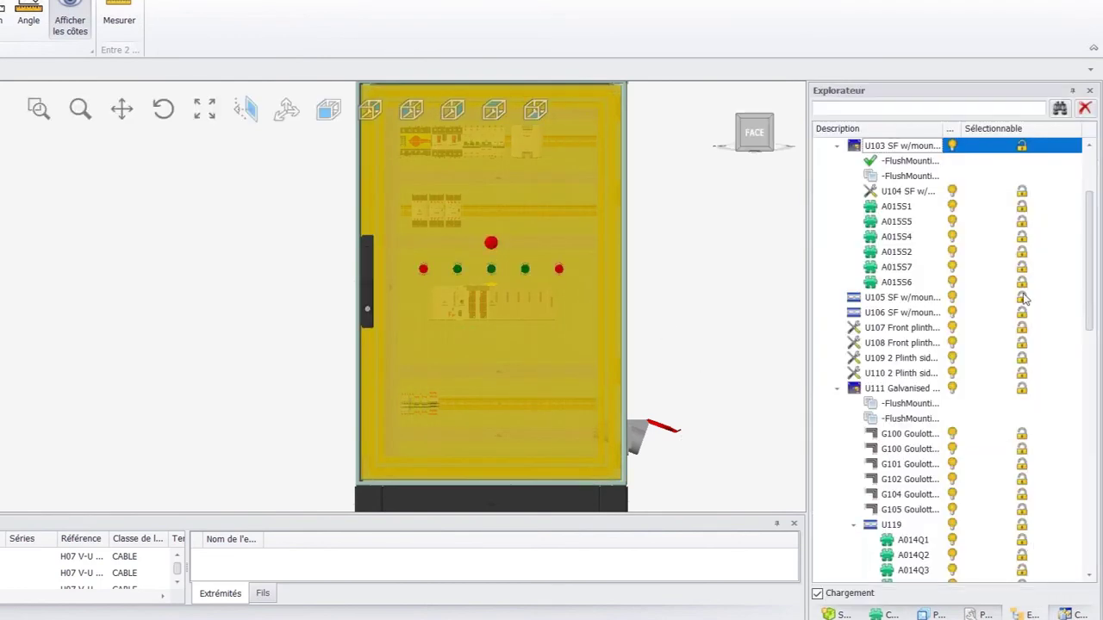
pyautogui.click(952, 147)
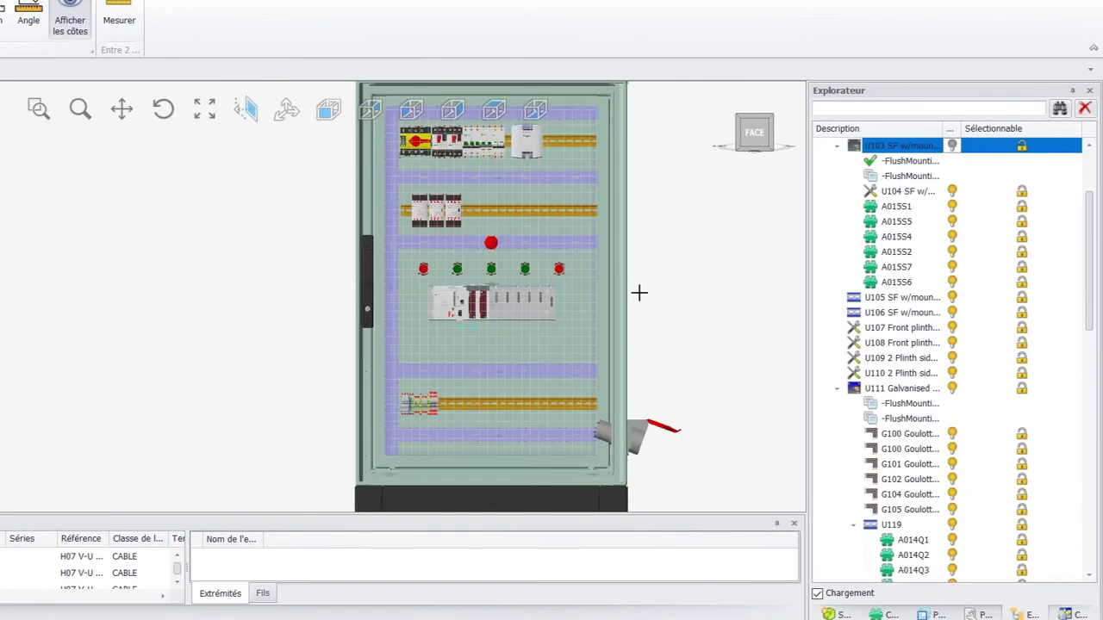
# Activate the first flush-mounting face of the galvanised mounting plate U111.
pyautogui.click(575, 332)
pyautogui.rightClick(892, 405)
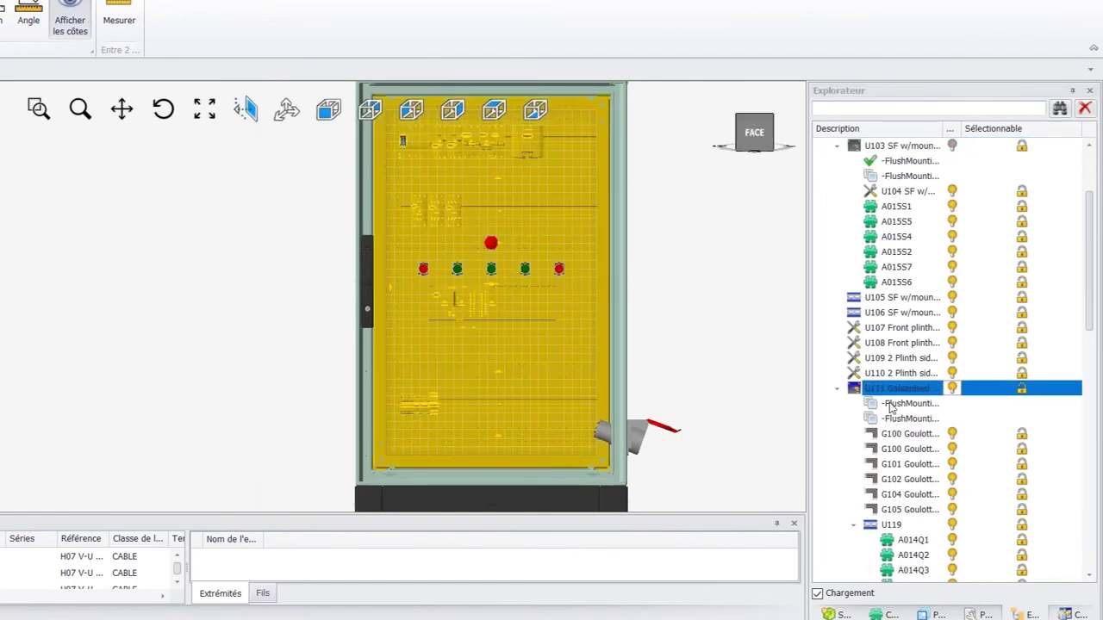
pyautogui.click(948, 414)
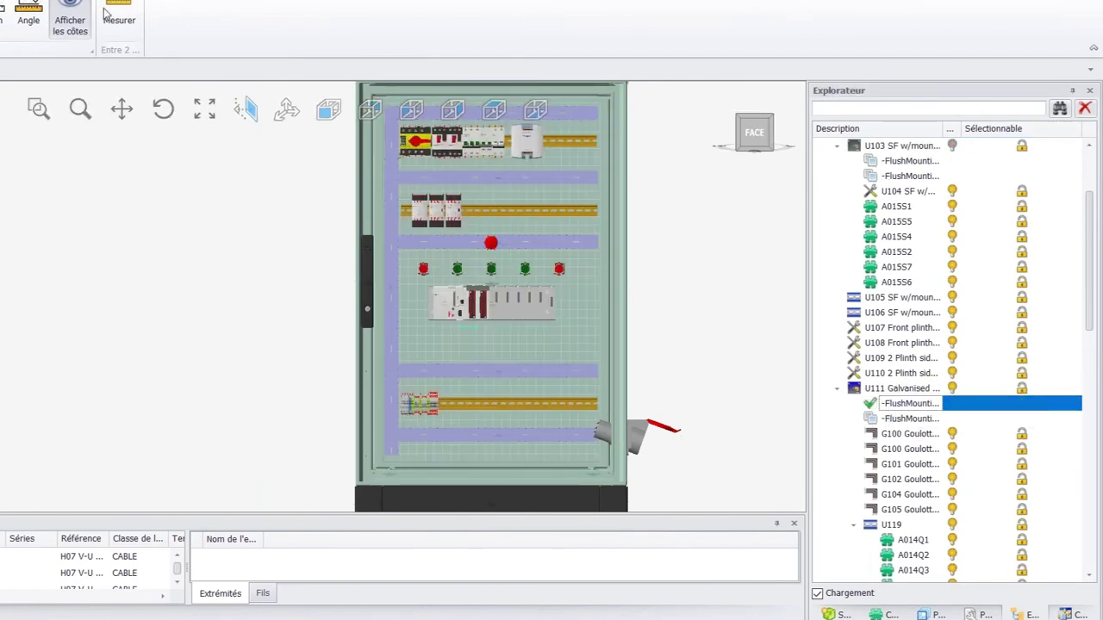
# Start defining a cable route on the lower edge of the duct above the PLC, near its right end at about X 1054.5, Y 1062.95.
pyautogui.click(181, 1)
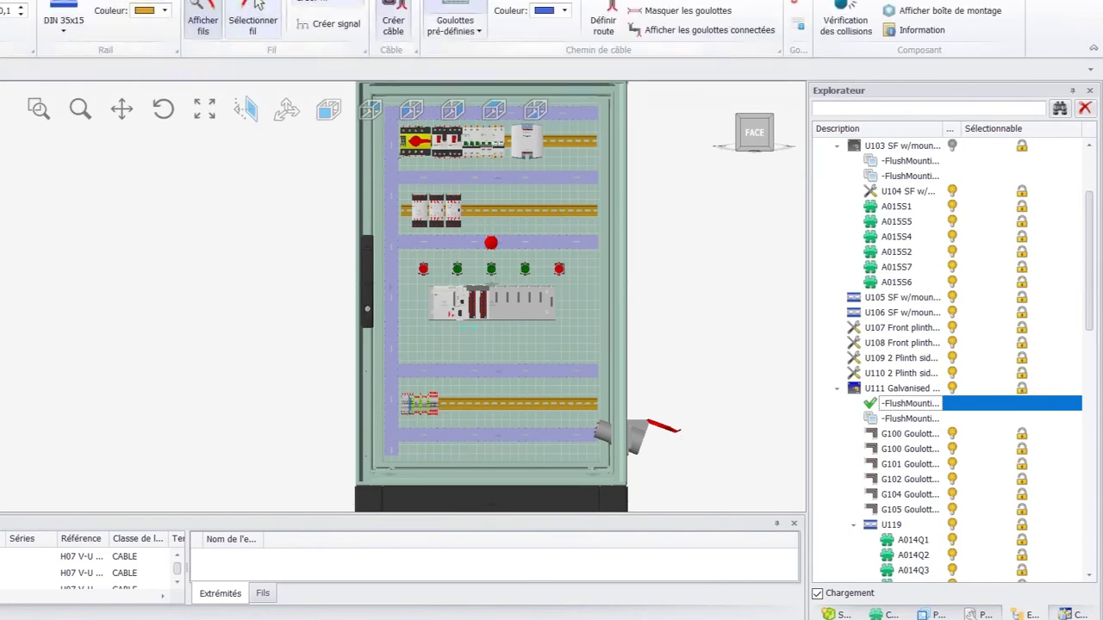
pyautogui.click(607, 10)
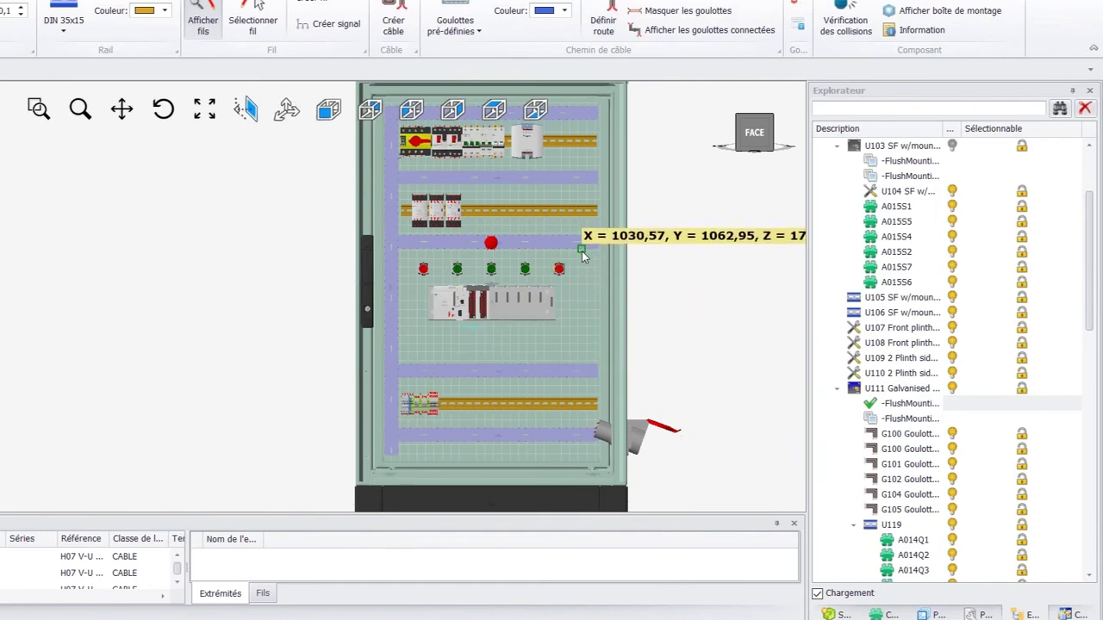
pyautogui.scroll(5, 582, 253)
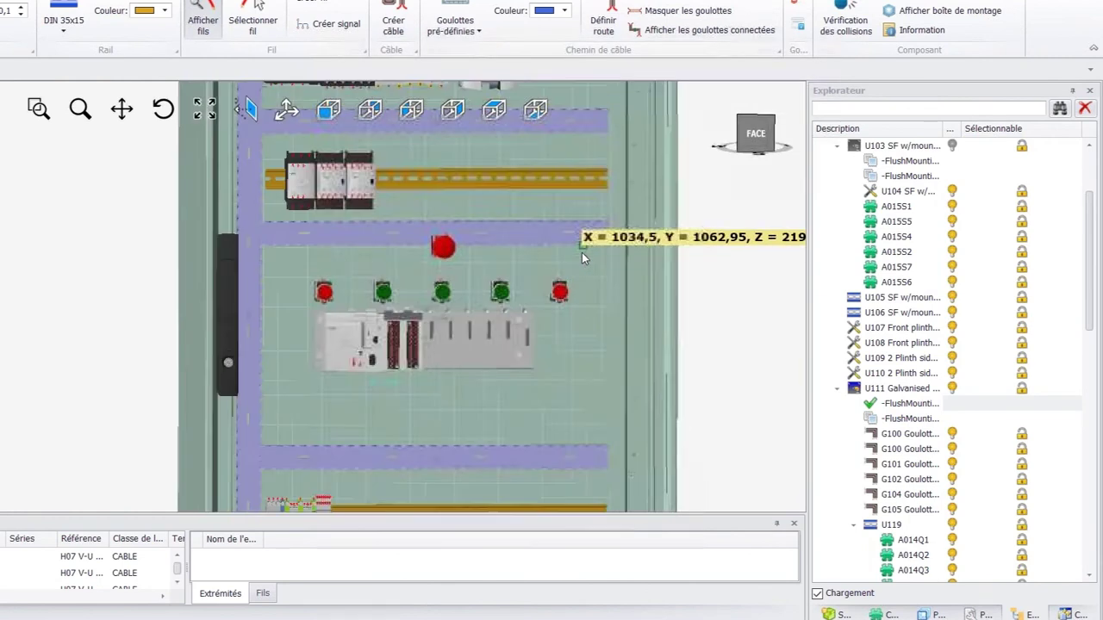
pyautogui.scroll(2, 610, 241)
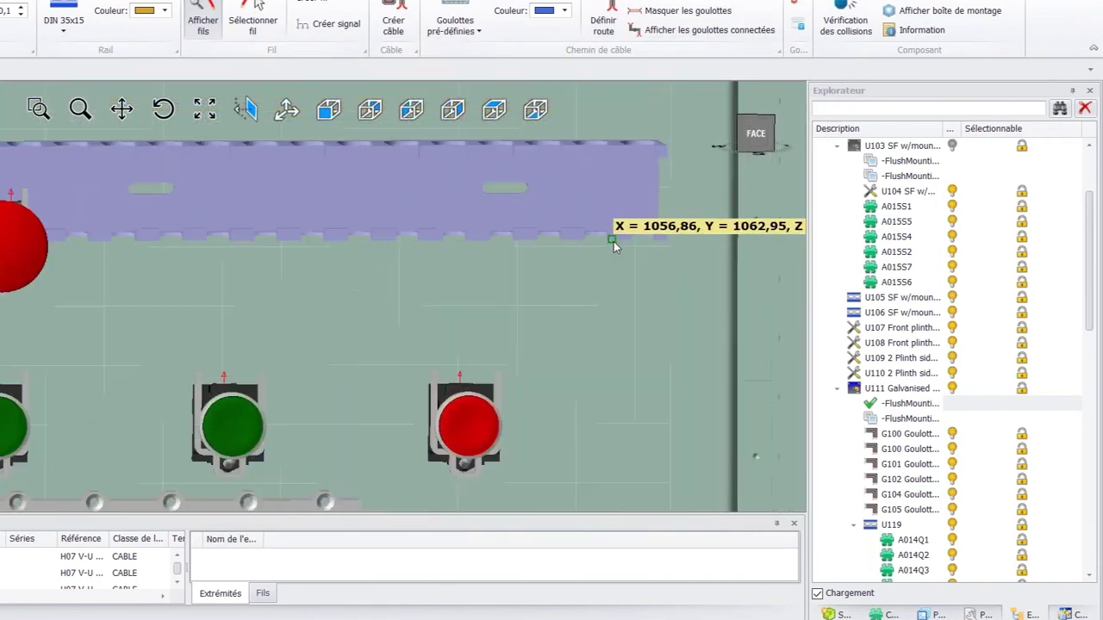
pyautogui.scroll(3, 607, 249)
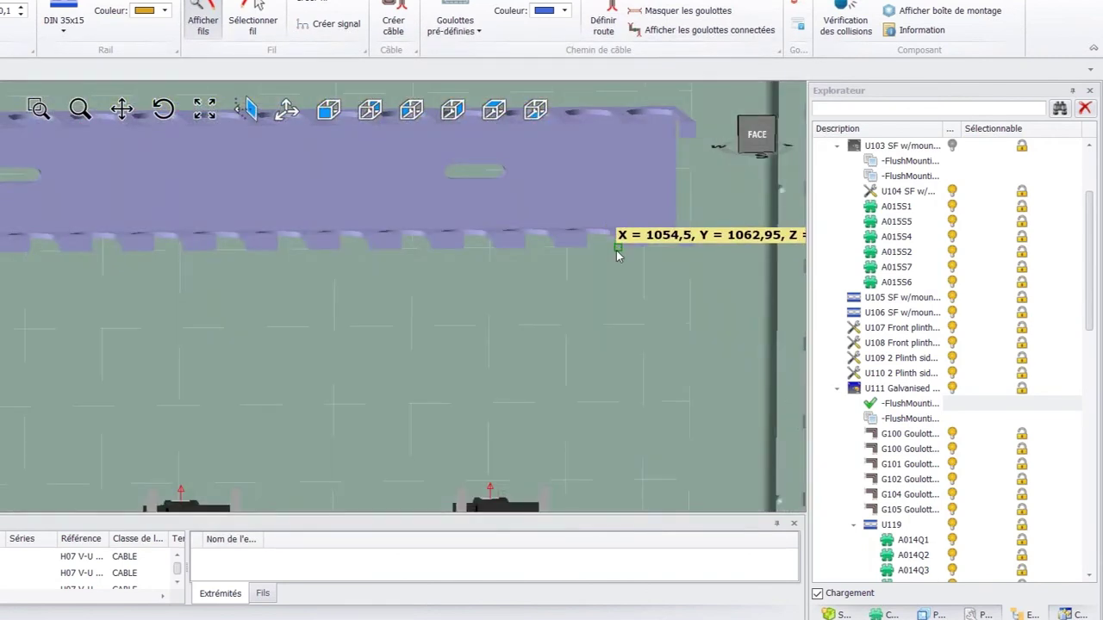
pyautogui.click(617, 252)
# From the right side view, extend the route horizontally from the duct forward to just behind the cabinet door.
pyautogui.moveTo(648, 264); pyautogui.dragTo(482, 268, button='middle')
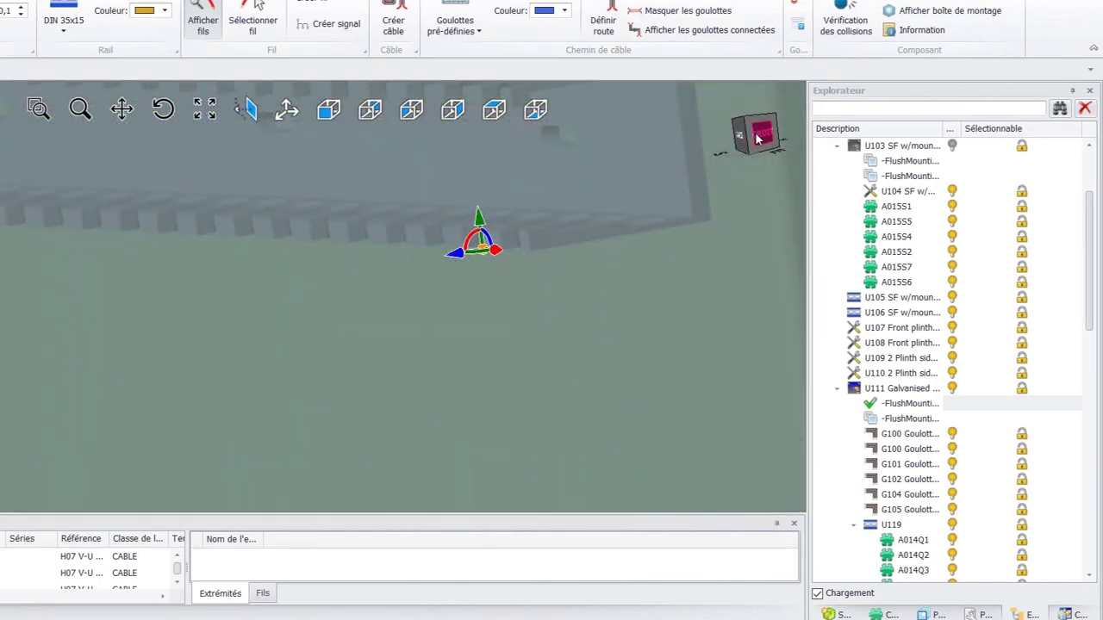
pyautogui.click(755, 136)
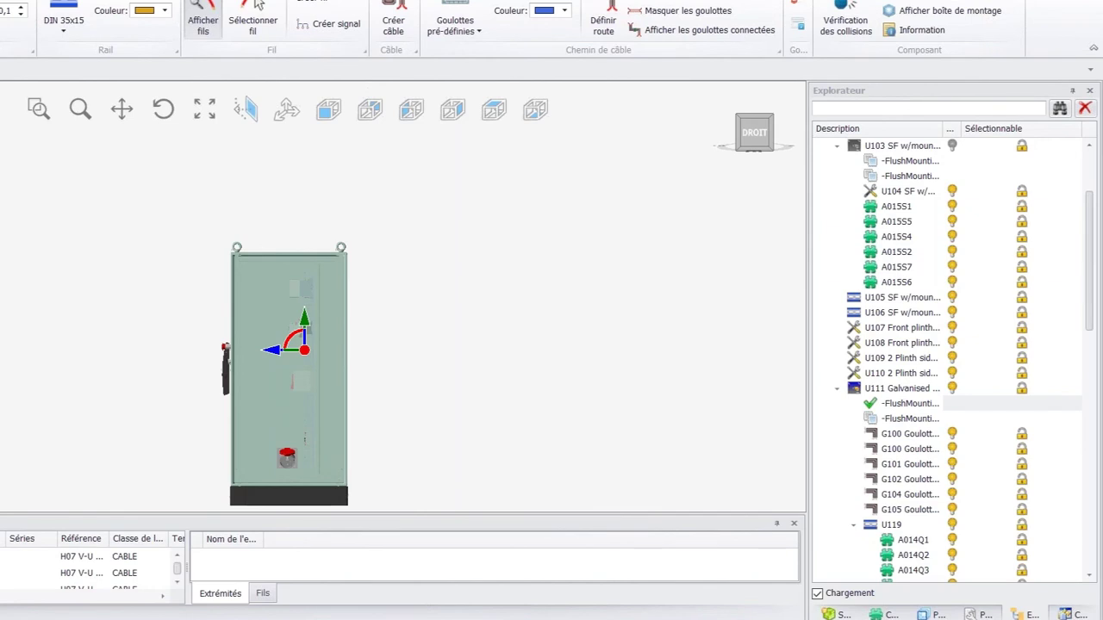
pyautogui.scroll(5, 285, 373)
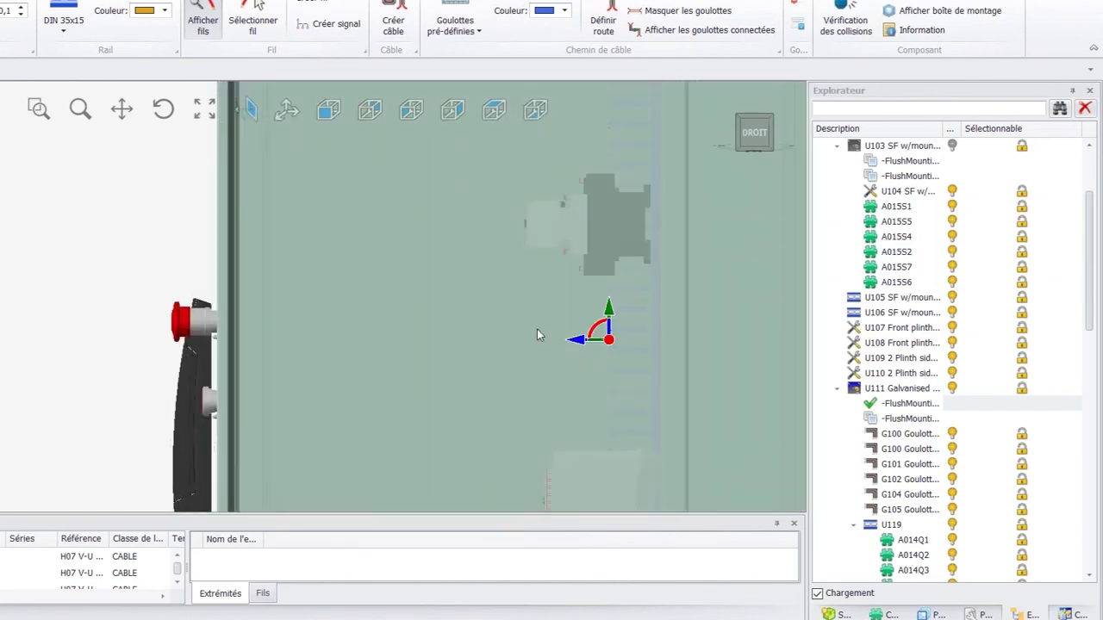
pyautogui.moveTo(568, 343); pyautogui.dragTo(273, 372)
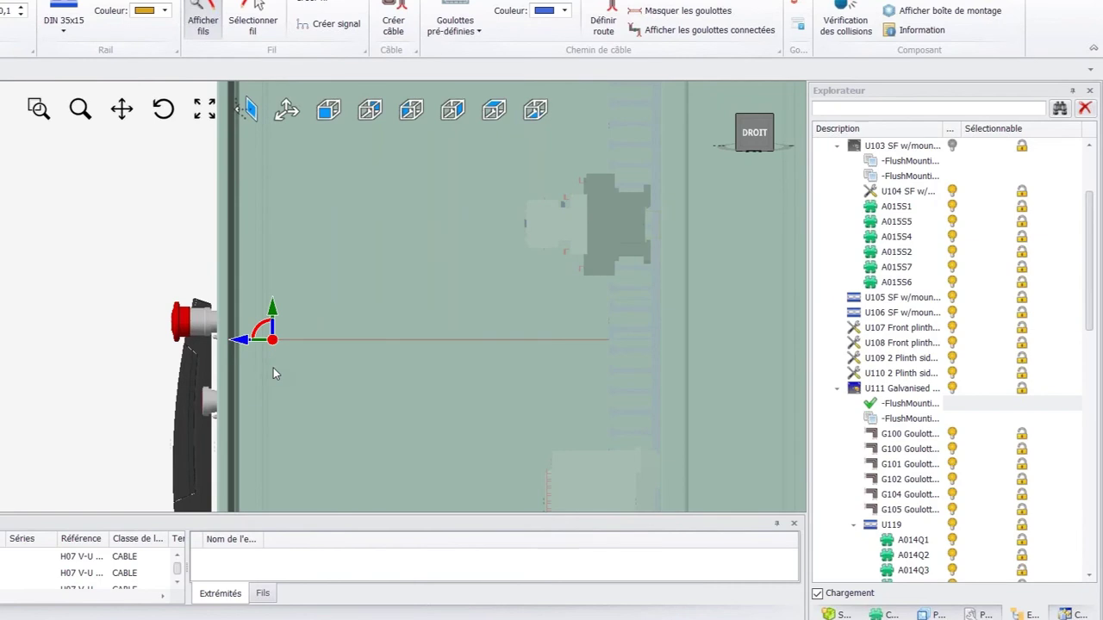
# Extend the route up to just above the duct's upper edge, and then leftward past emergency stop button 5S1.
pyautogui.moveTo(222, 337); pyautogui.dragTo(16, 370, button='middle')
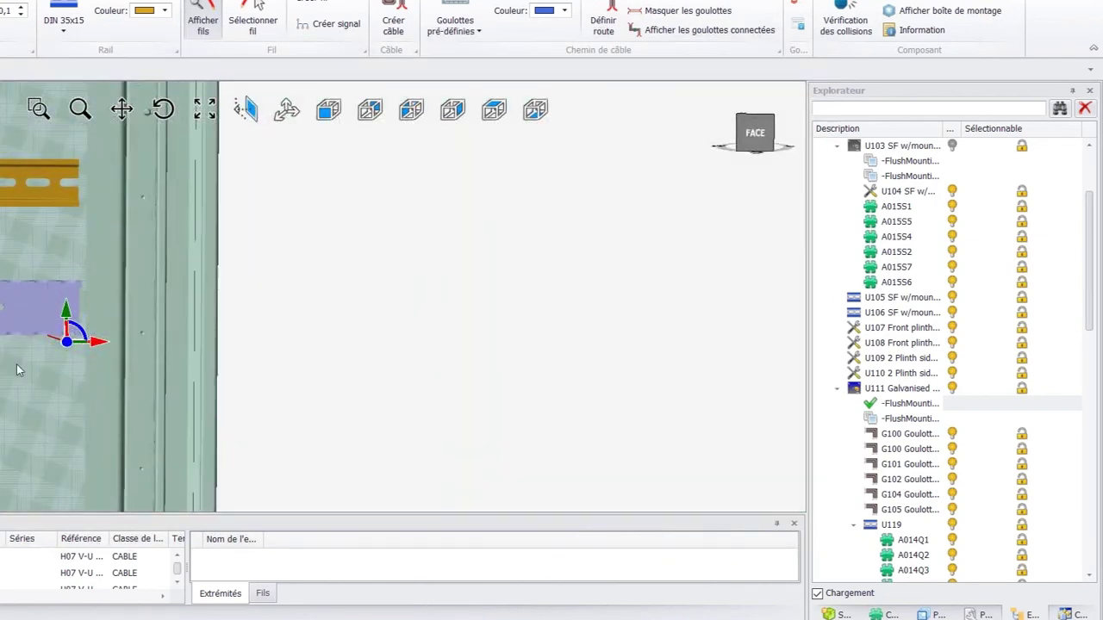
pyautogui.scroll(-7, 4, 367)
pyautogui.scroll(5, 4, 363)
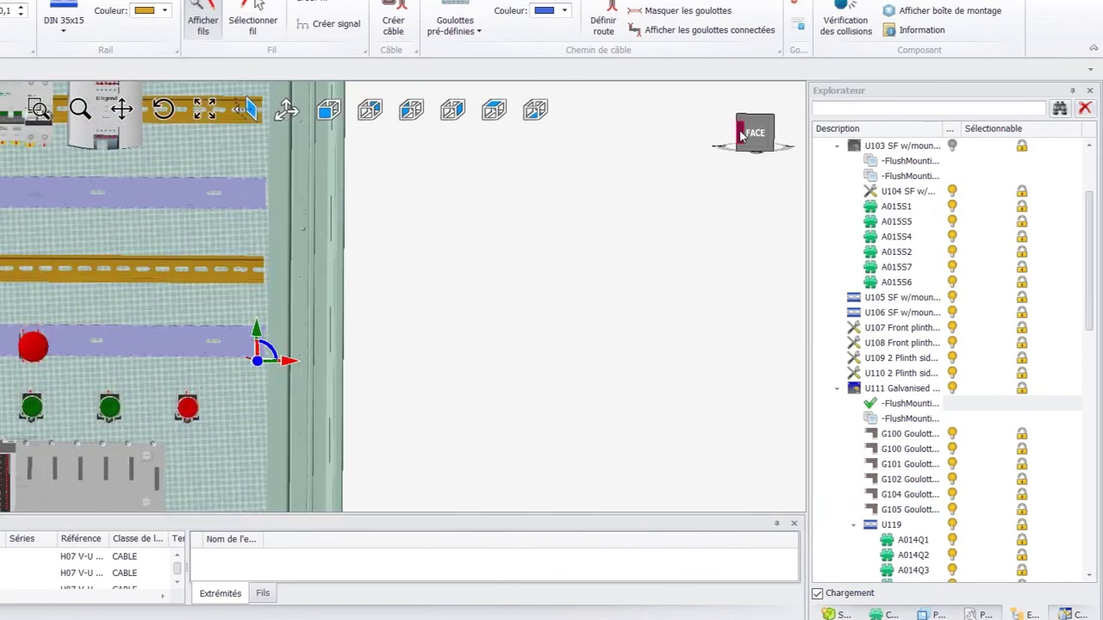
pyautogui.scroll(-2, 116, 365)
pyautogui.scroll(3, 116, 365)
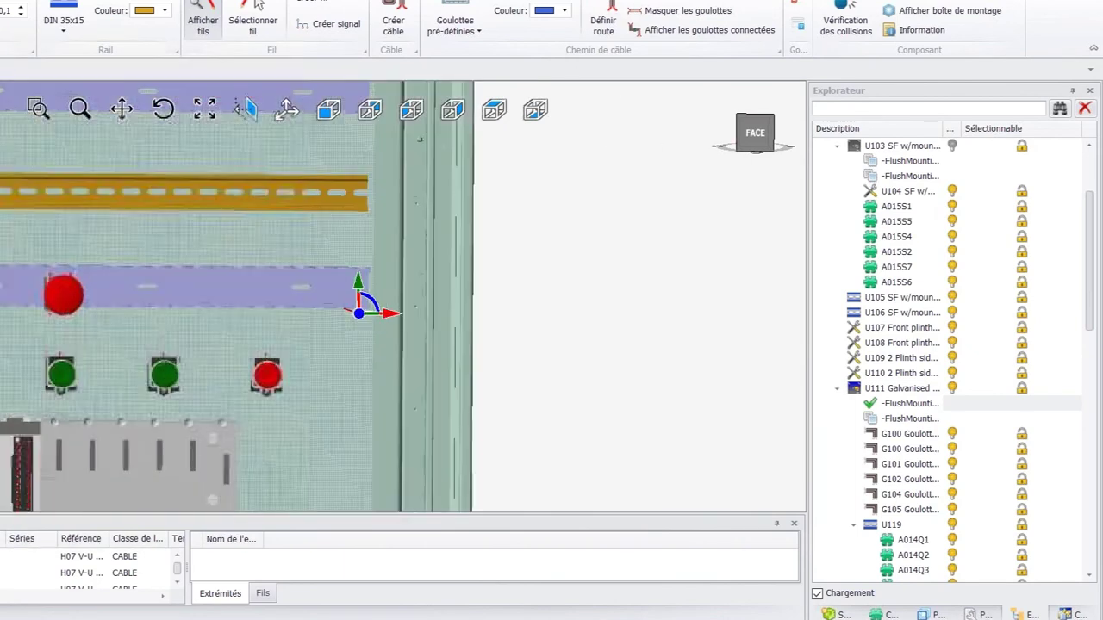
pyautogui.scroll(1, 116, 365)
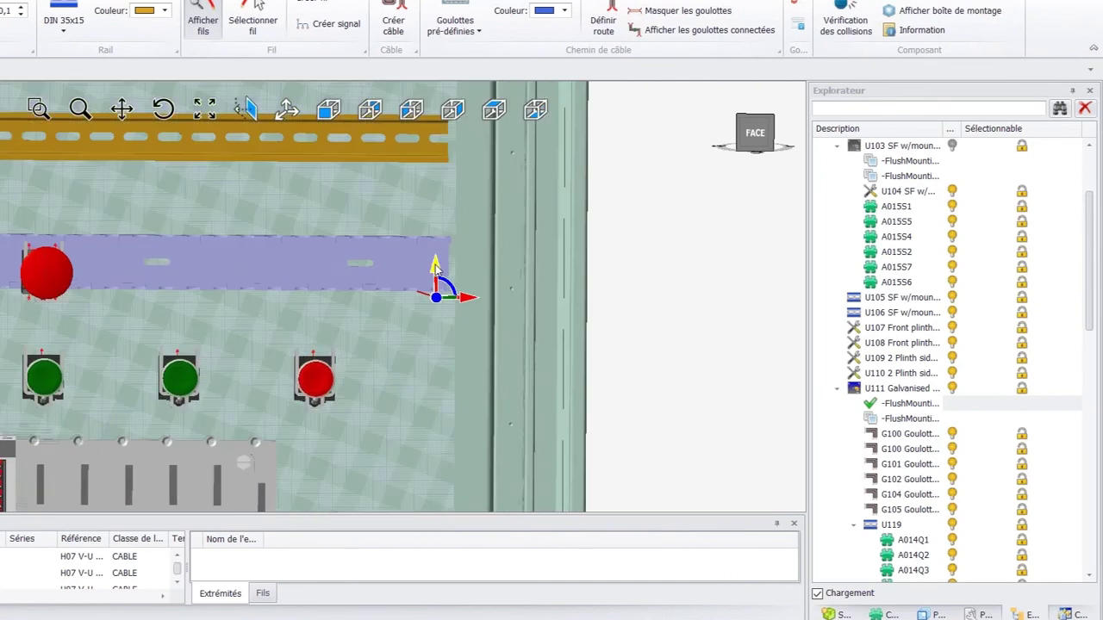
pyautogui.moveTo(435, 269); pyautogui.dragTo(1, 265)
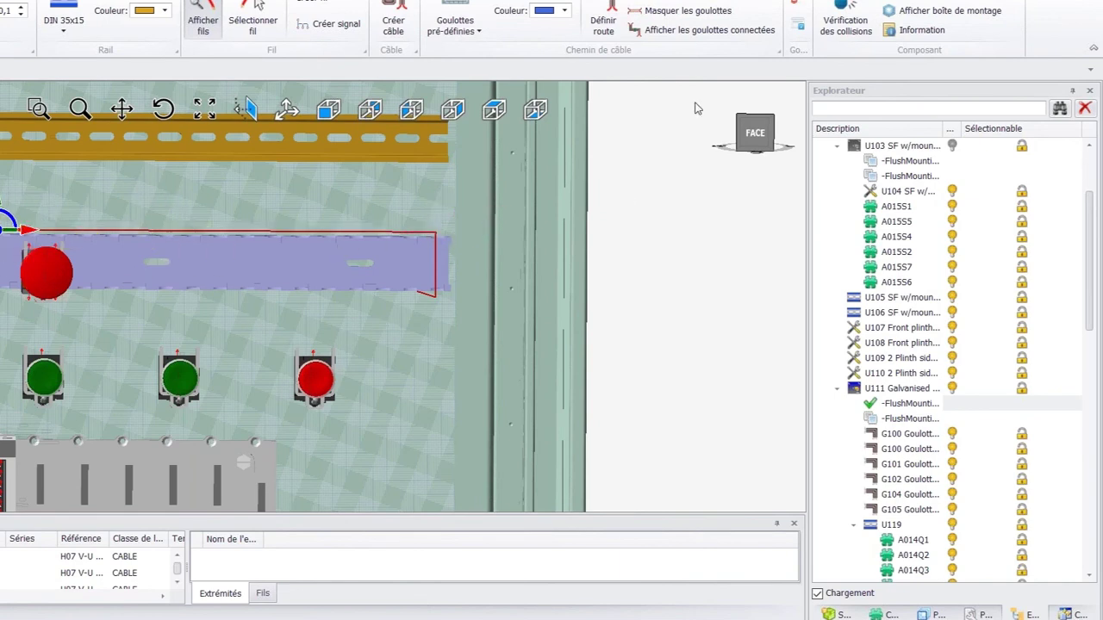
# Define a cable route from the existing route's end at about X 1114, Y 1020, Z 169, downward, then left above the push-button row.
pyautogui.click(606, 24)
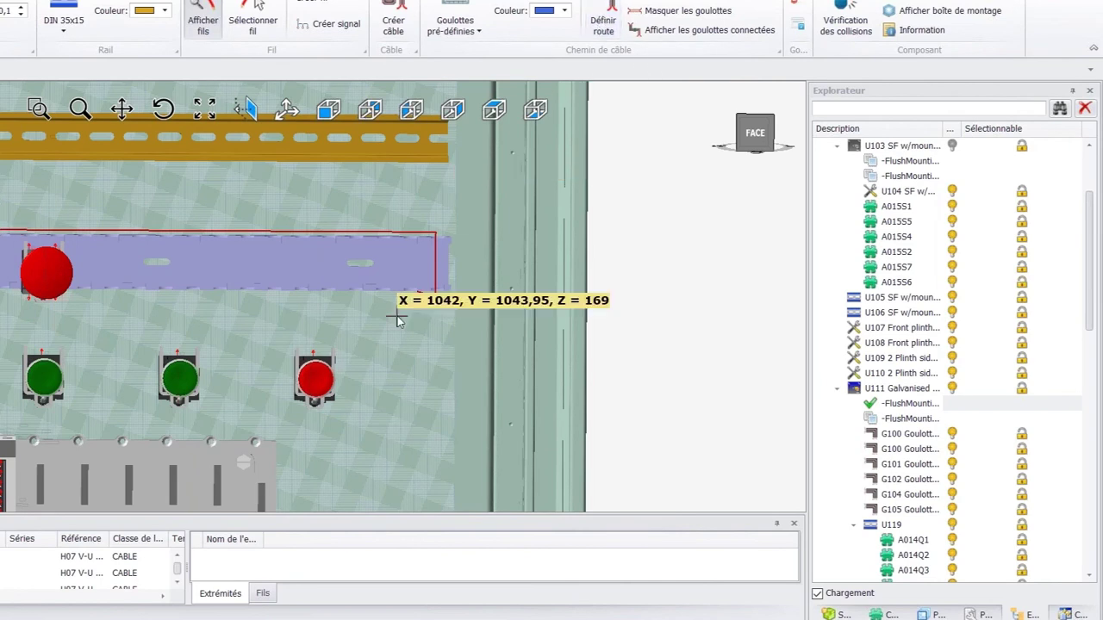
pyautogui.scroll(4, 447, 336)
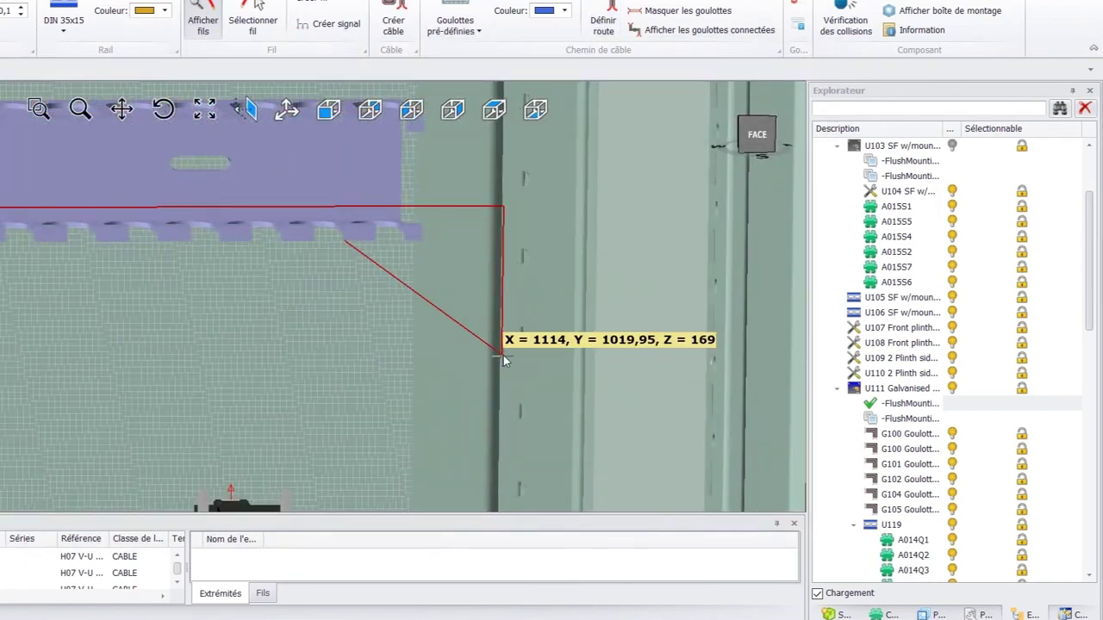
pyautogui.click(502, 355)
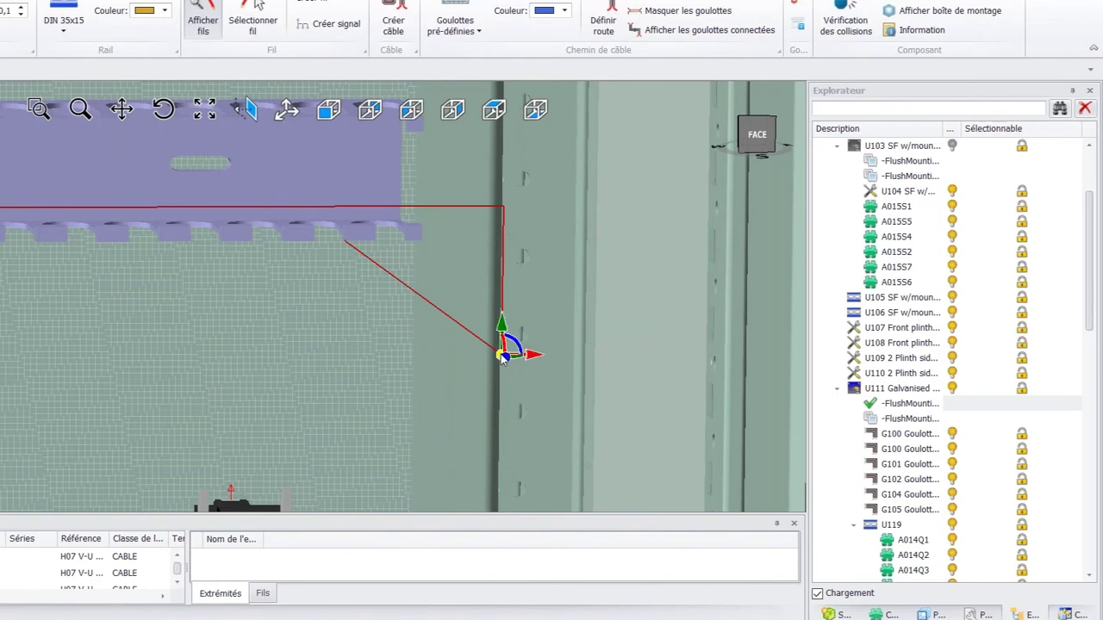
pyautogui.scroll(-6, 504, 358)
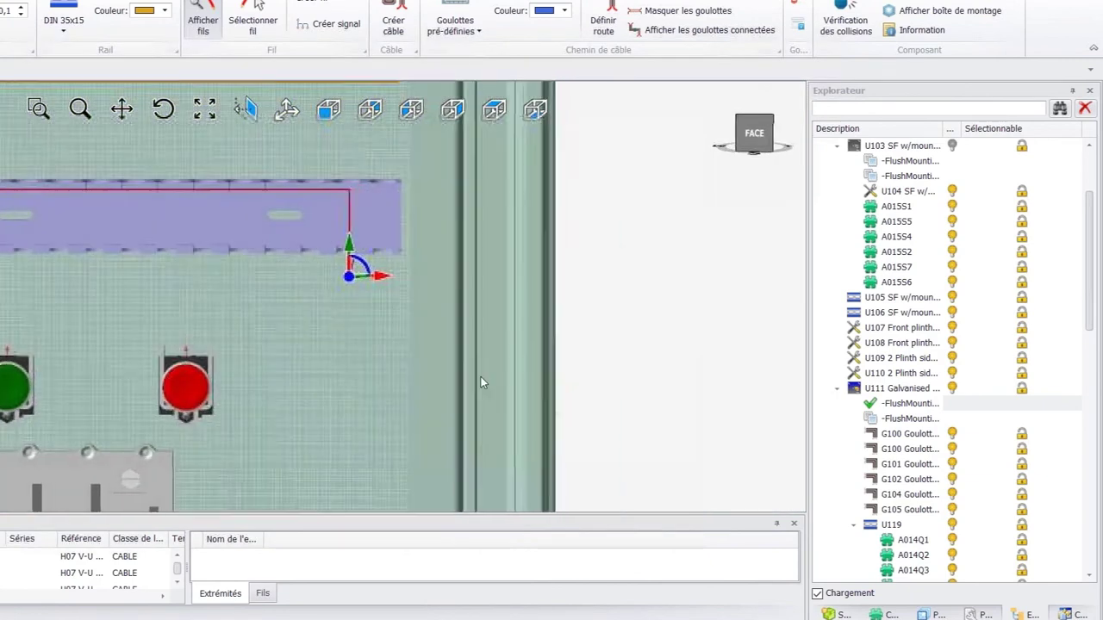
pyautogui.scroll(4, 255, 401)
pyautogui.moveTo(655, 201); pyautogui.dragTo(659, 284)
pyautogui.moveTo(569, 304); pyautogui.dragTo(2, 324)
pyautogui.scroll(-4, 4, 337)
pyautogui.scroll(2, 3, 345)
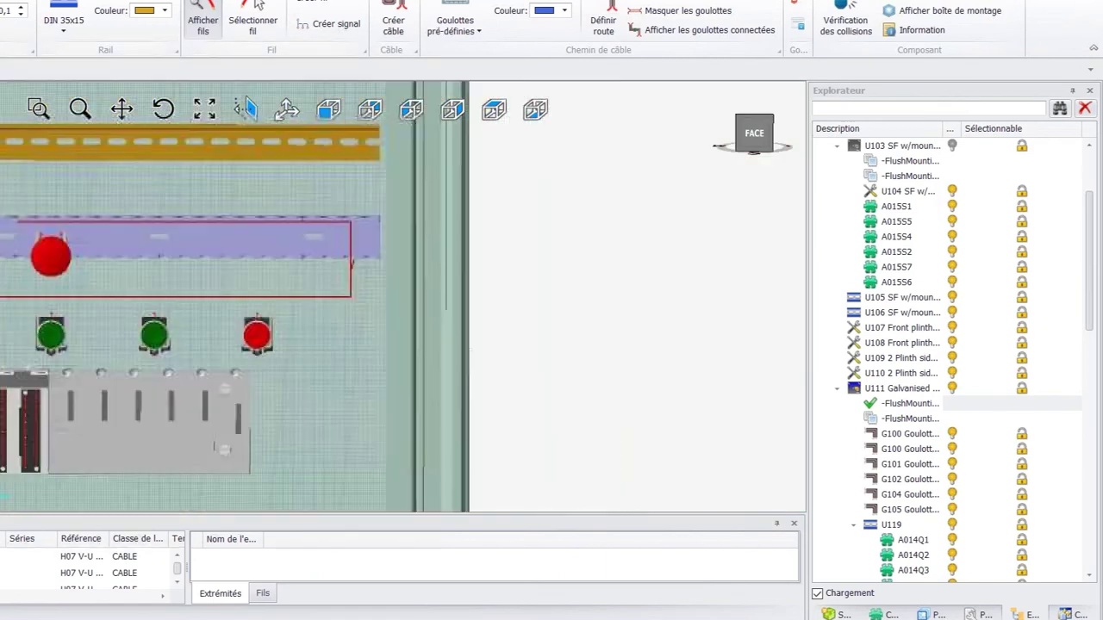
# Define another cable route from the lower right corner of the existing route, down past the push buttons, then left beneath their row.
pyautogui.scroll(2, 3, 345)
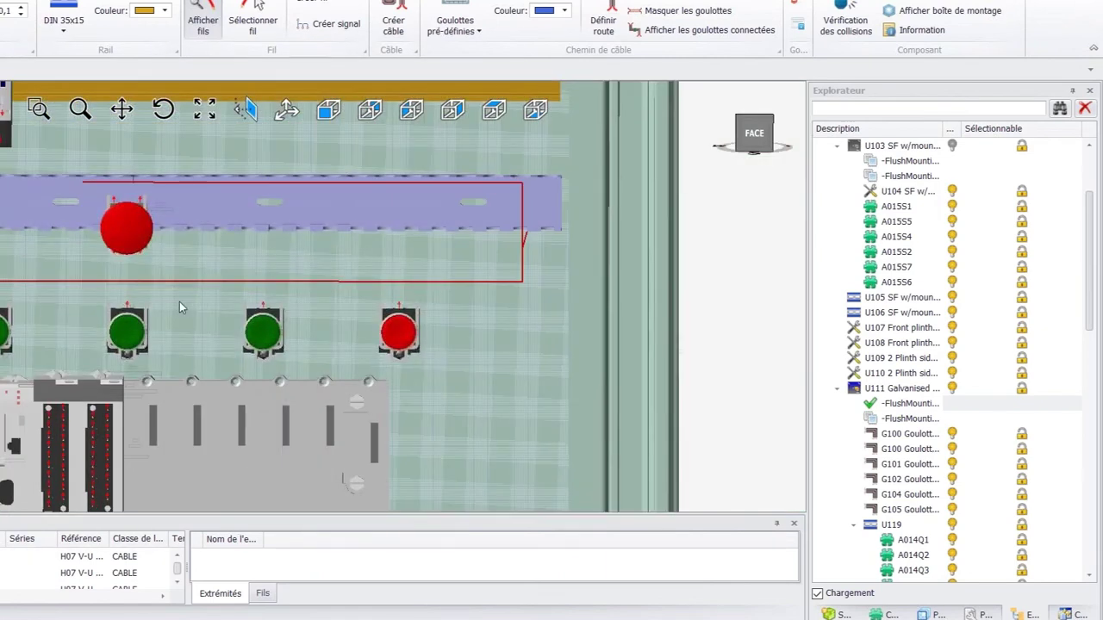
pyautogui.moveTo(189, 306); pyautogui.dragTo(218, 316, button='middle')
pyautogui.click(605, 35)
pyautogui.scroll(3, 615, 333)
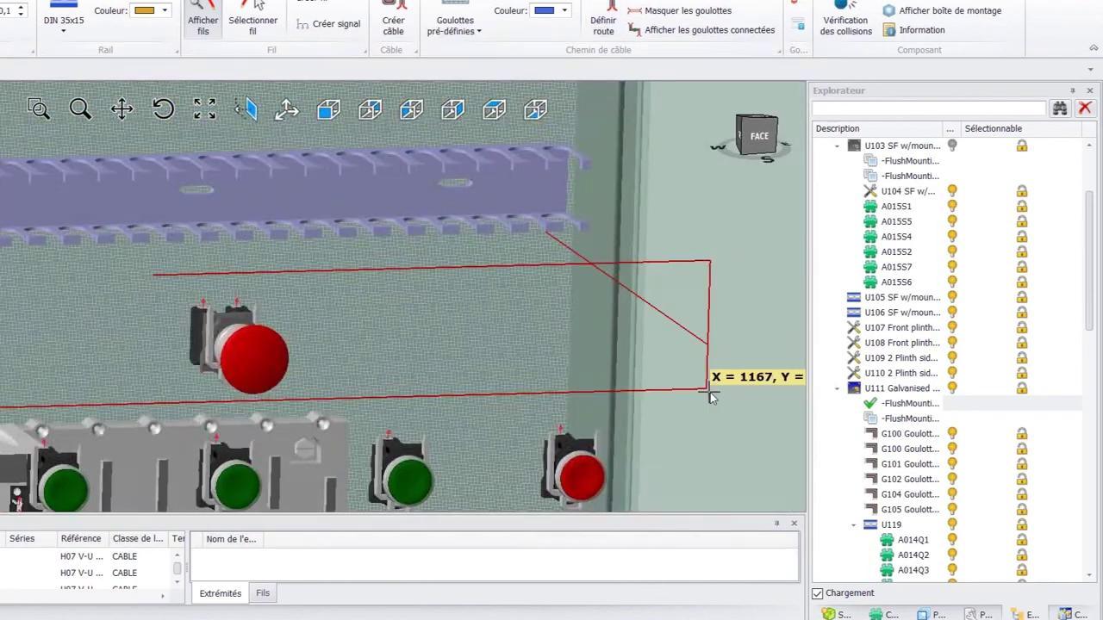
pyautogui.scroll(3, 710, 394)
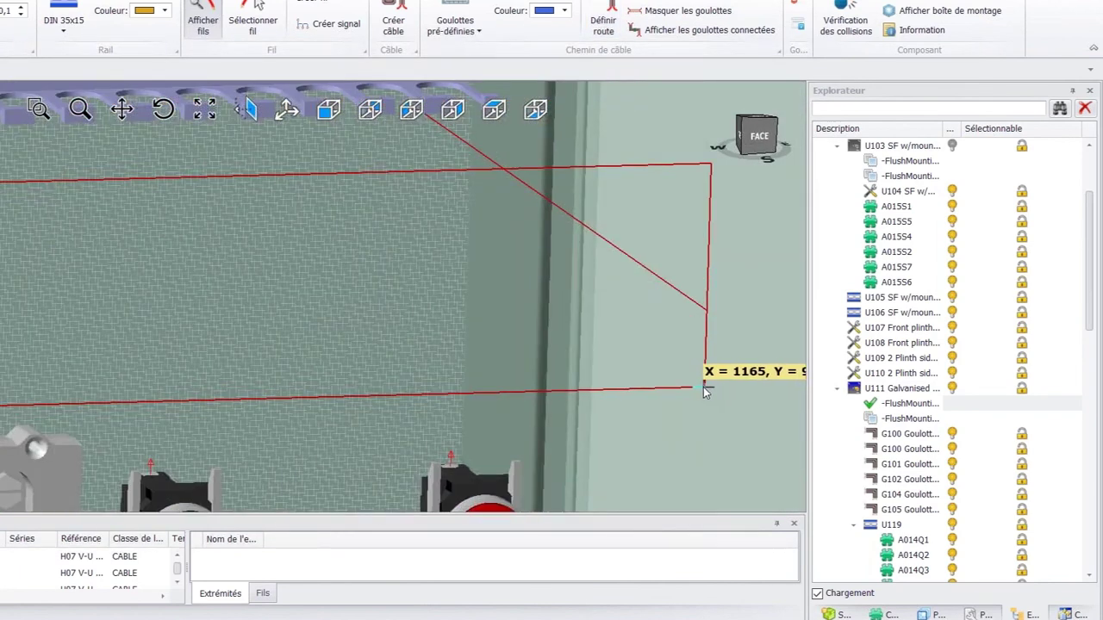
pyautogui.click(705, 388)
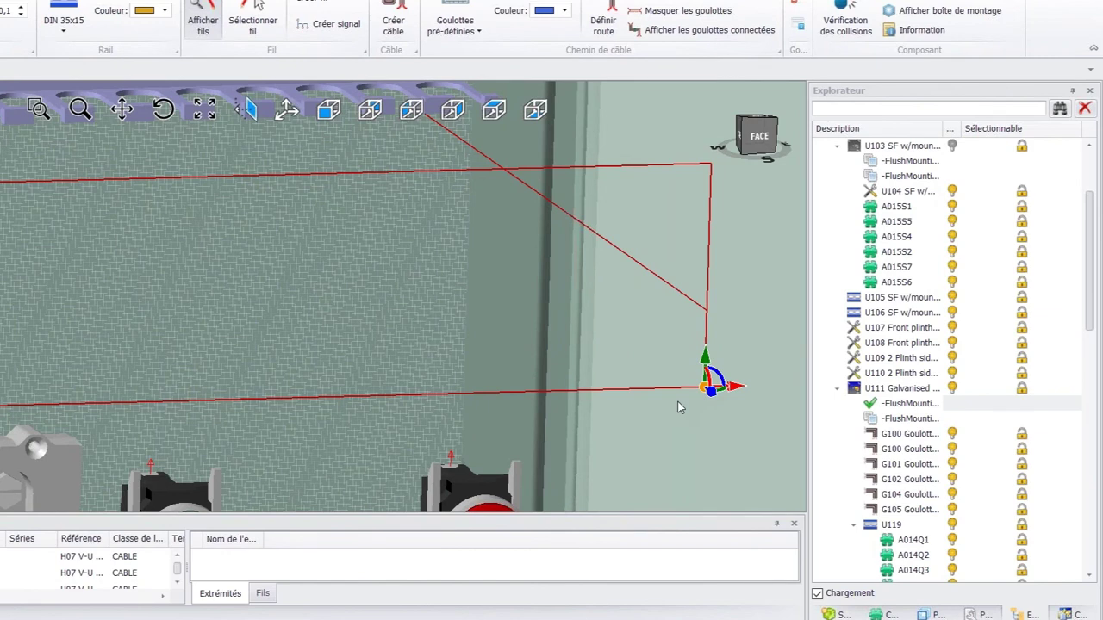
pyautogui.scroll(-4, 680, 407)
pyautogui.moveTo(679, 407); pyautogui.dragTo(654, 421, button='middle')
pyautogui.click(755, 135)
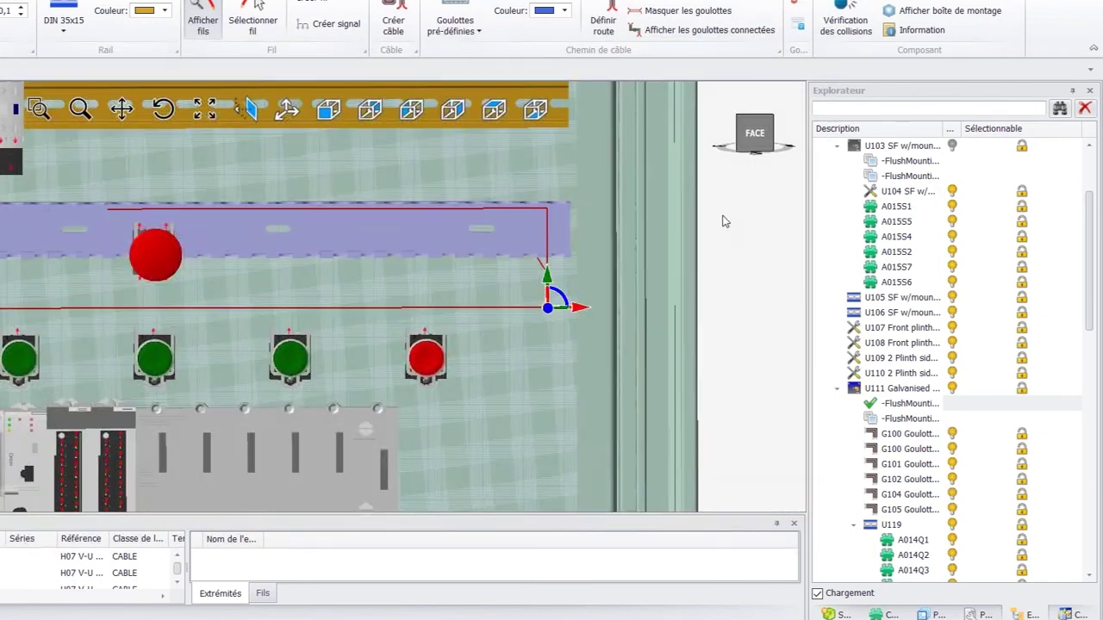
pyautogui.scroll(-4, 428, 365)
pyautogui.scroll(5, 409, 396)
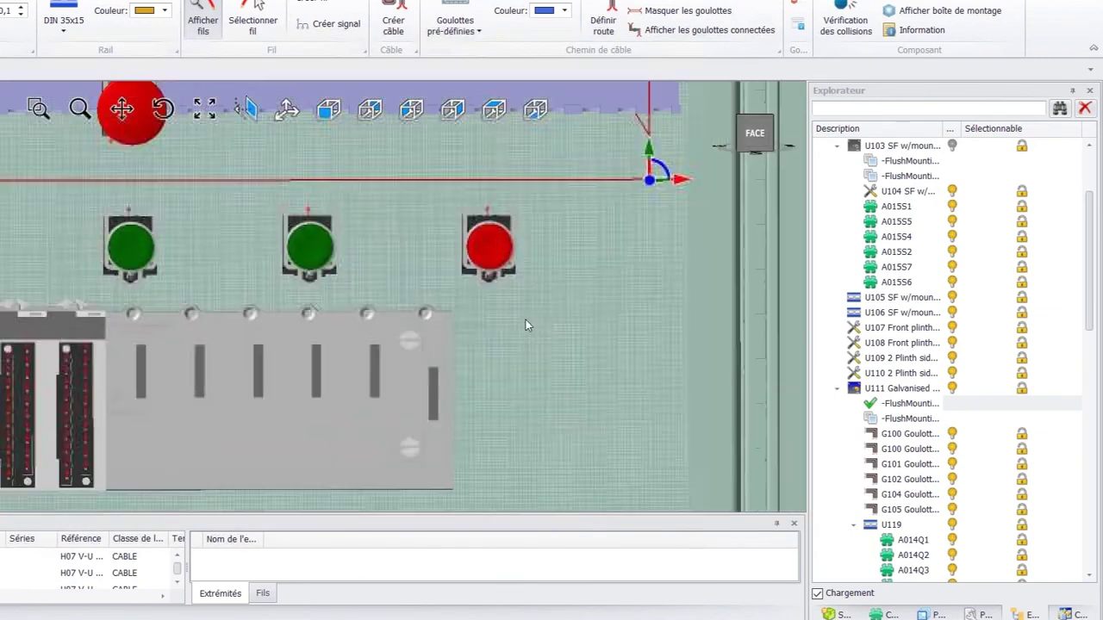
pyautogui.moveTo(648, 148); pyautogui.dragTo(0, 350)
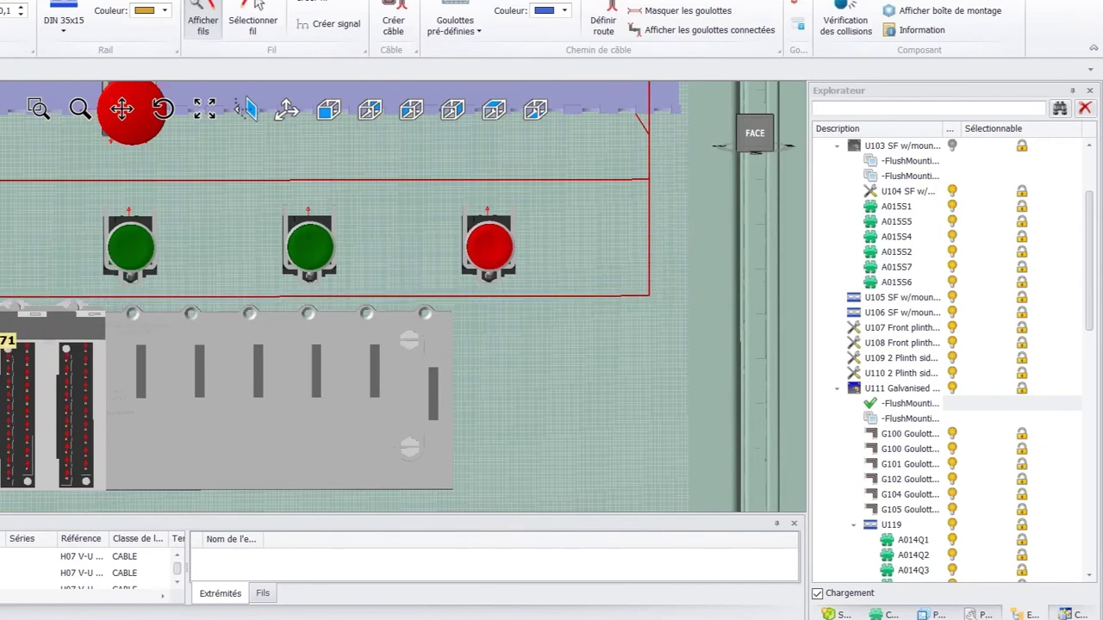
pyautogui.scroll(-5, 0, 352)
pyautogui.scroll(3, 0, 371)
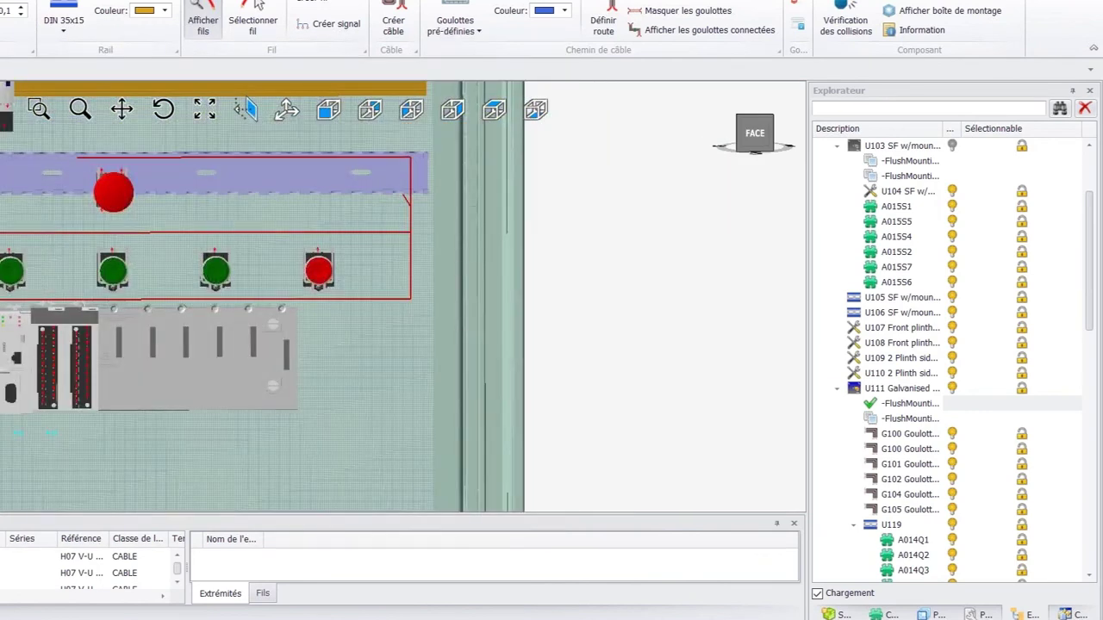
pyautogui.scroll(-5, 373, 316)
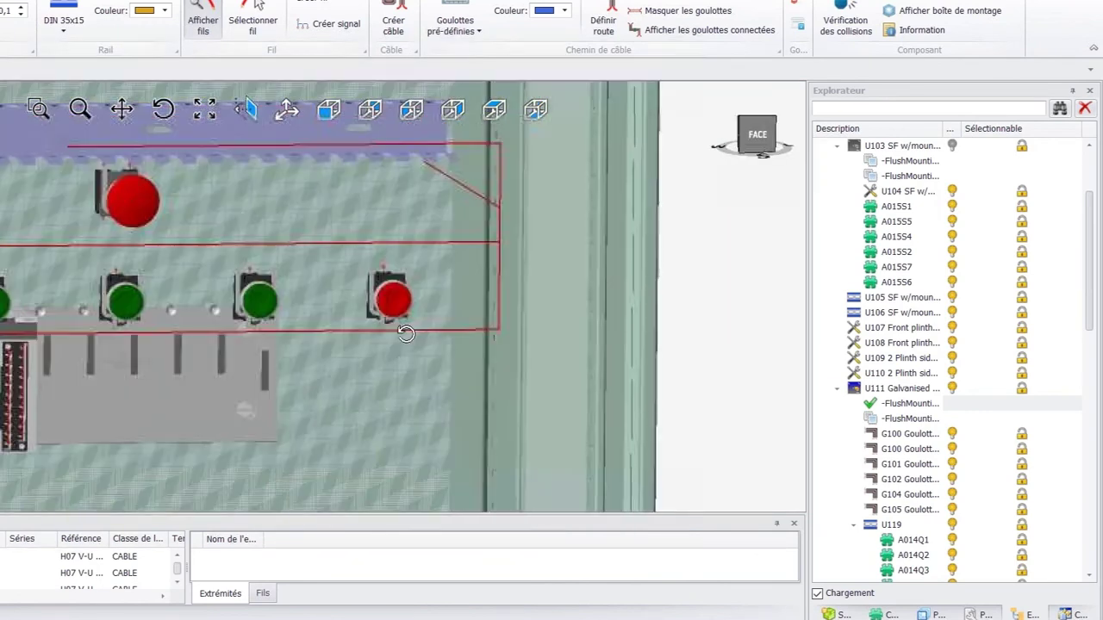
pyautogui.scroll(5, 389, 461)
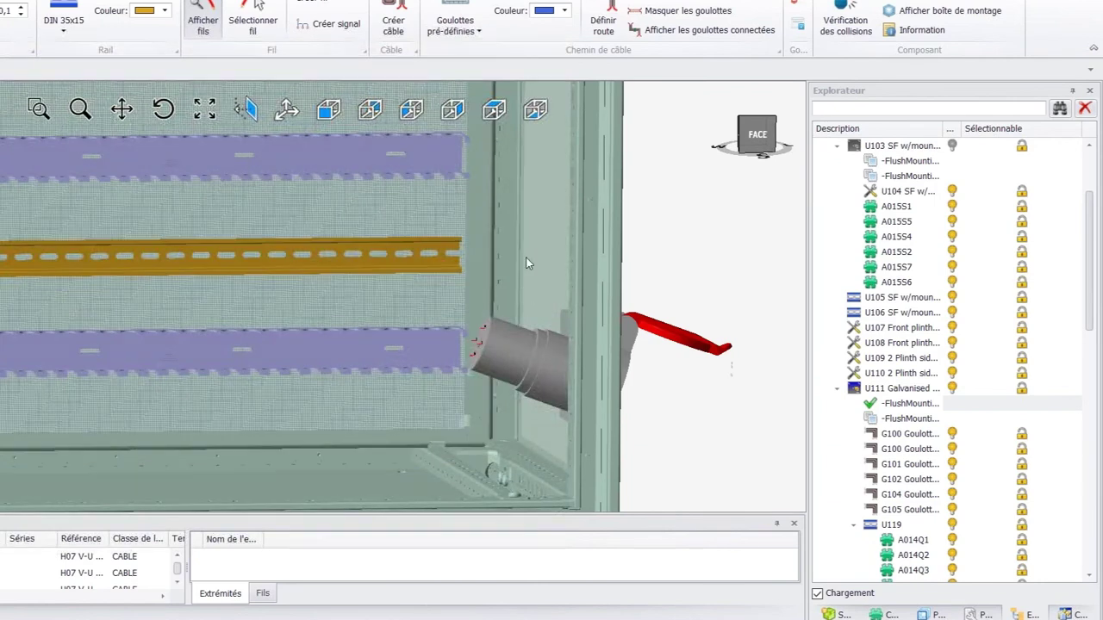
pyautogui.click(603, 19)
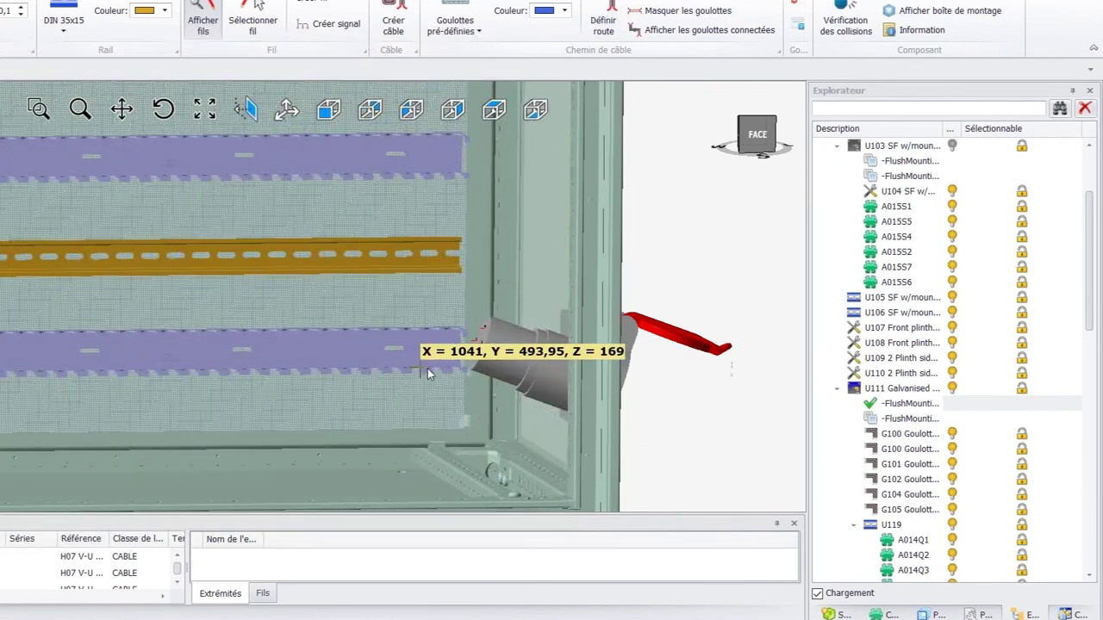
pyautogui.scroll(2, 427, 368)
pyautogui.scroll(2, 430, 371)
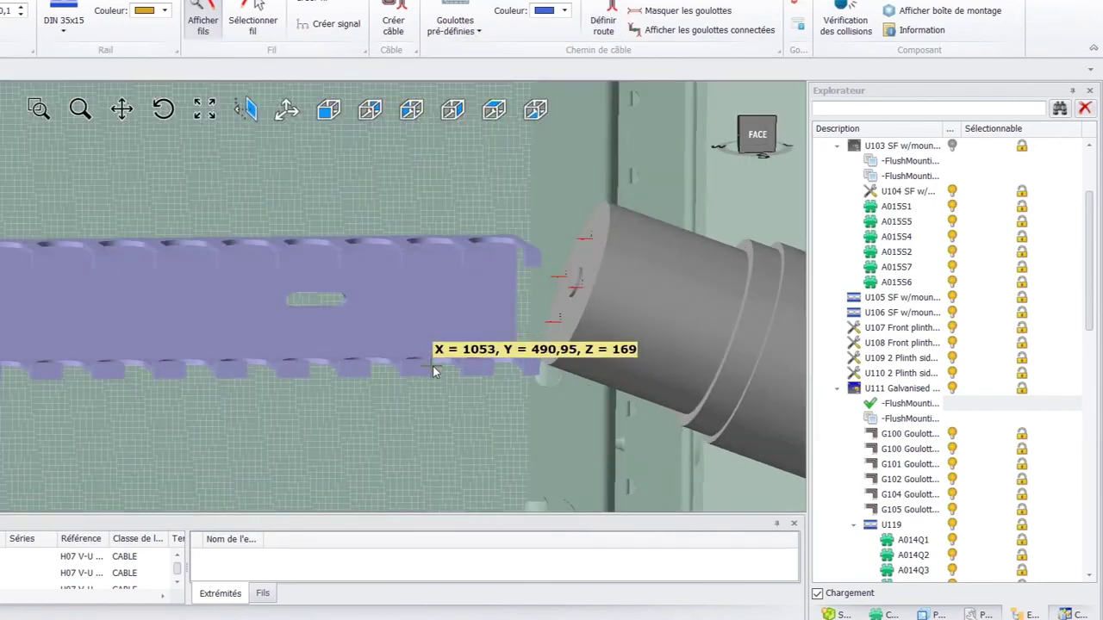
pyautogui.scroll(2, 433, 366)
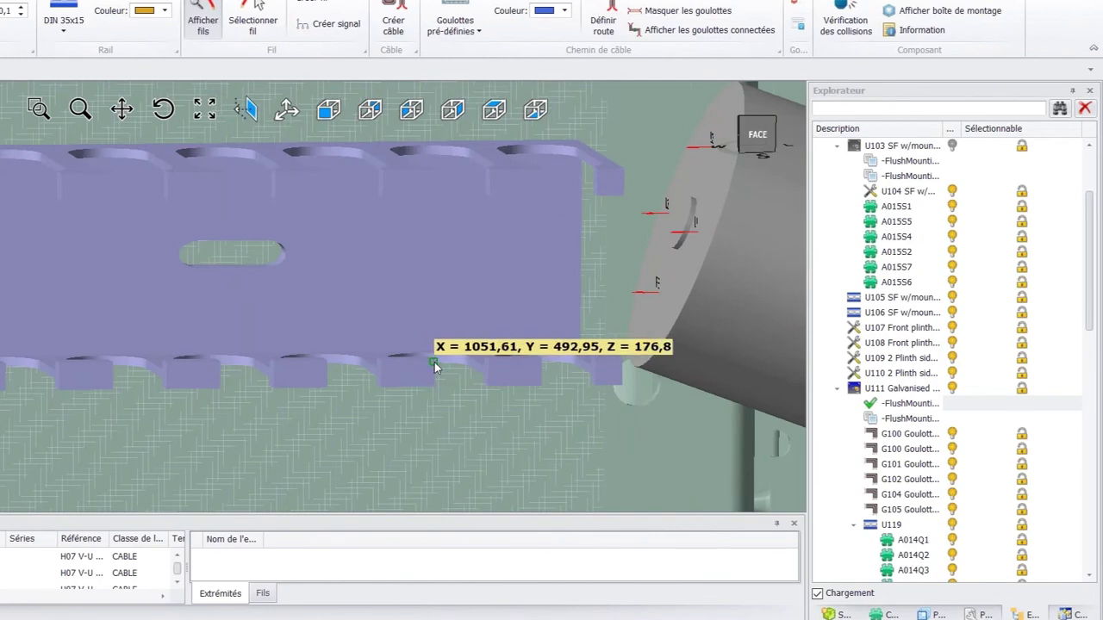
pyautogui.click(434, 368)
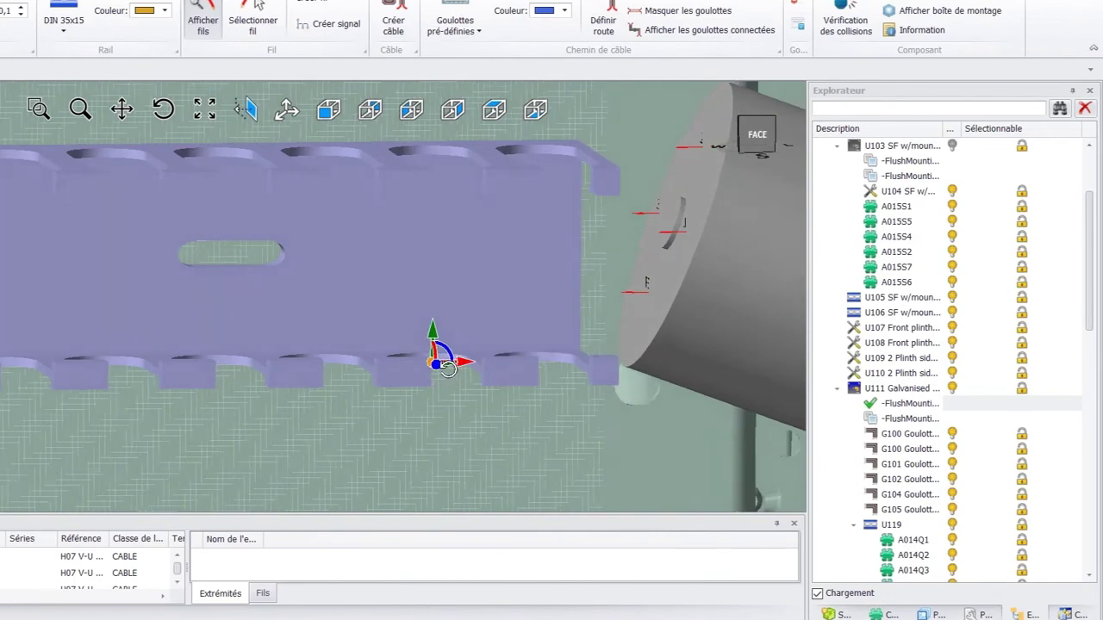
pyautogui.scroll(-4, 434, 366)
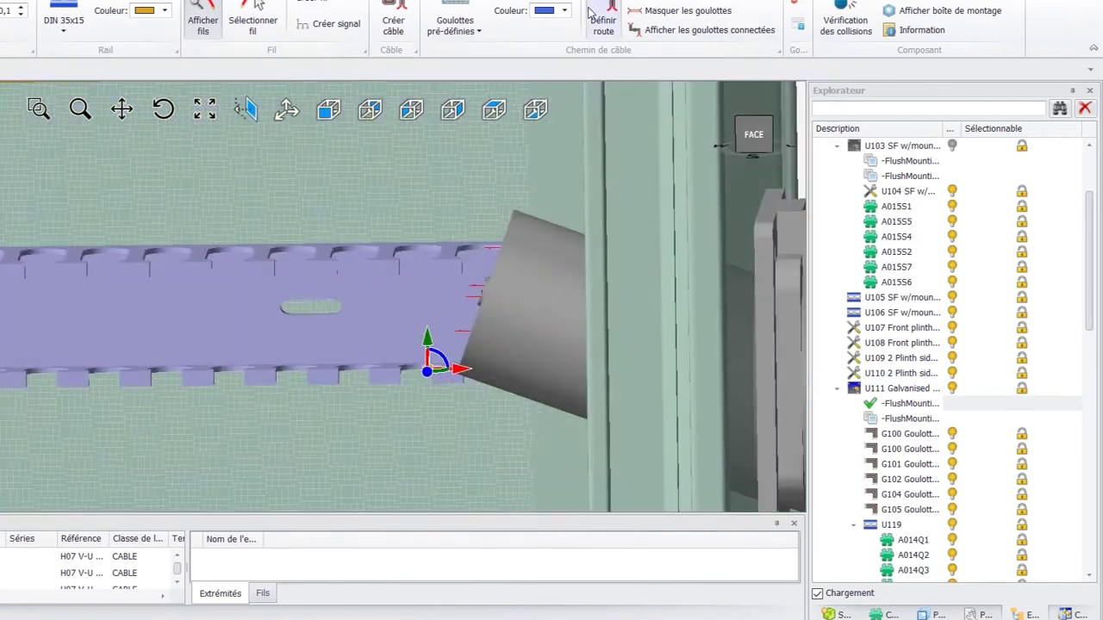
pyautogui.moveTo(434, 297); pyautogui.dragTo(466, 379, button='middle')
pyautogui.press('Escape')
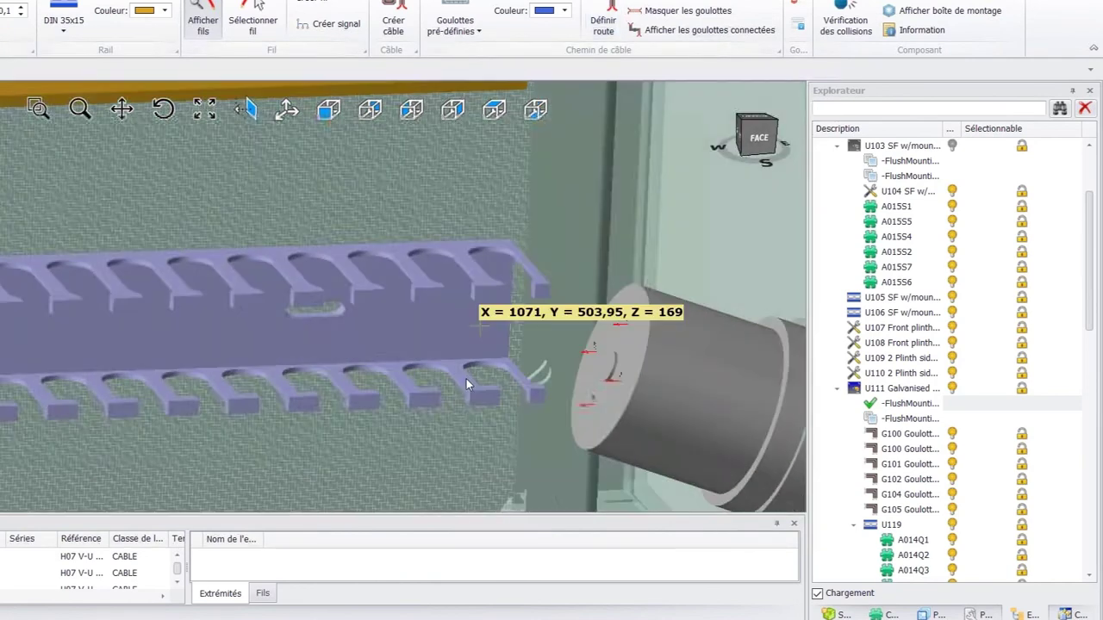
# Define a cable route from the lower edge of the bottom duct's right end, extending it forward and slightly up beside the side-mounted rotary switch.
pyautogui.click(603, 26)
pyautogui.scroll(5, 440, 426)
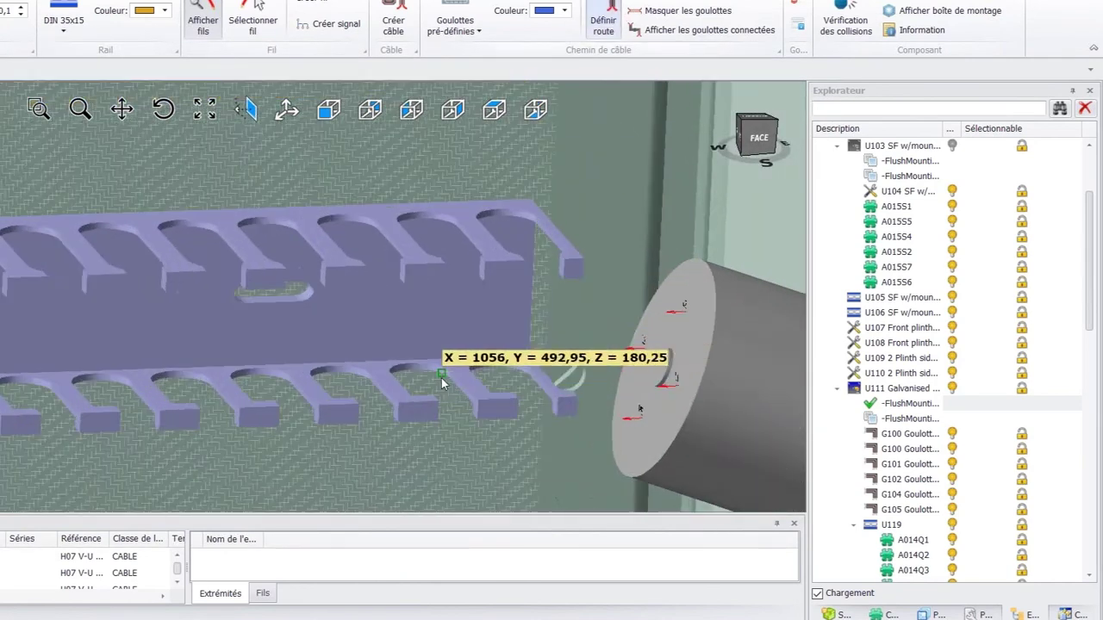
pyautogui.click(438, 424)
pyautogui.moveTo(440, 420); pyautogui.dragTo(358, 375, button='middle')
pyautogui.scroll(-6, 432, 360)
pyautogui.scroll(-5, 650, 198)
pyautogui.moveTo(639, 241); pyautogui.dragTo(552, 251, button='middle')
pyautogui.click(733, 132)
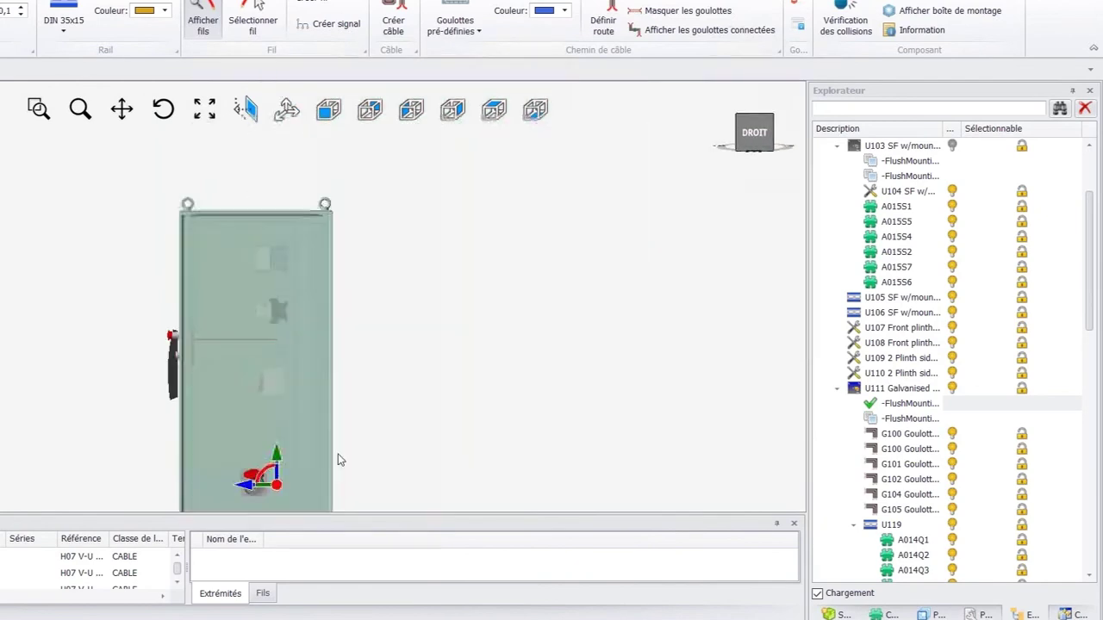
pyautogui.scroll(5, 241, 491)
pyautogui.moveTo(409, 422); pyautogui.dragTo(312, 449)
pyautogui.moveTo(312, 393); pyautogui.dragTo(311, 371)
pyautogui.moveTo(276, 389); pyautogui.dragTo(448, 388, button='middle')
pyautogui.scroll(-4, 379, 387)
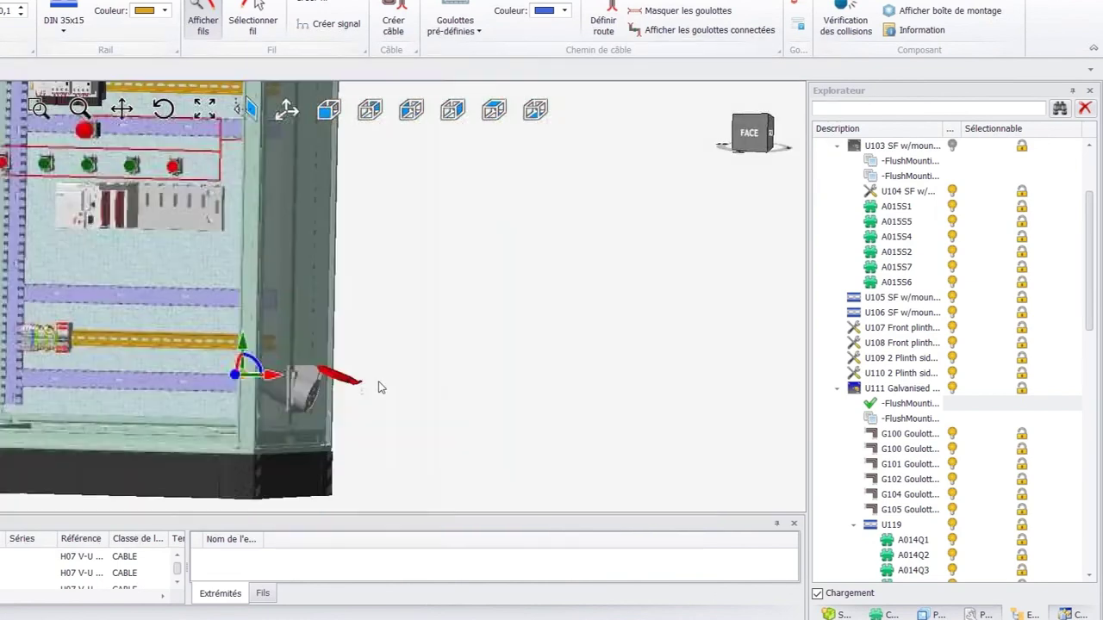
pyautogui.scroll(-3, 381, 388)
pyautogui.scroll(2, 94, 296)
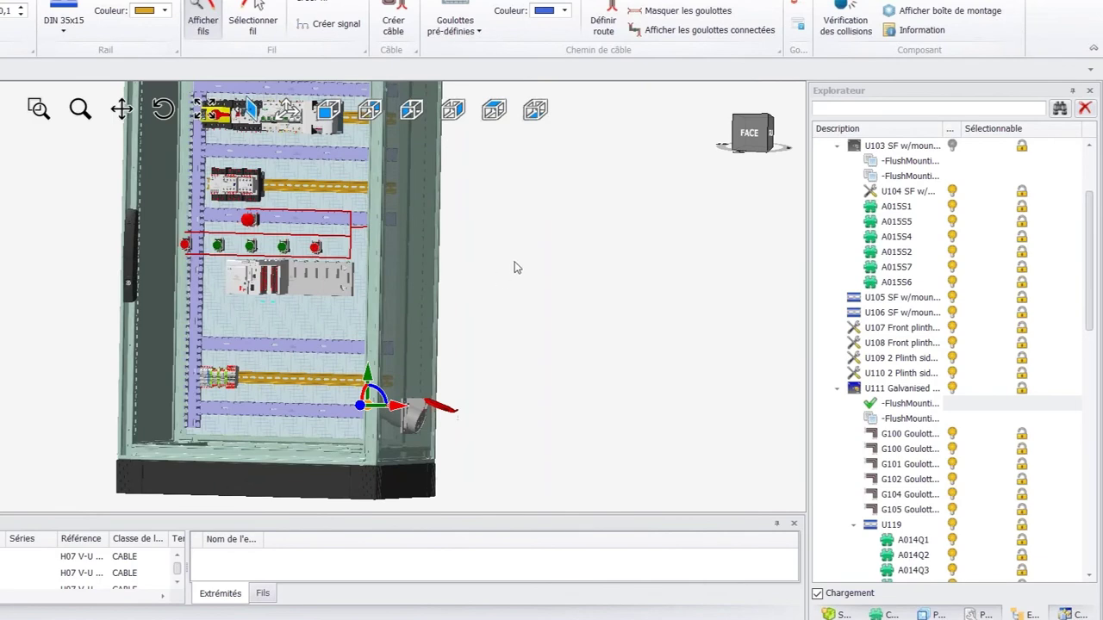
pyautogui.click(560, 267)
# Route all equipotentials in the cabinet, agreeing to continue with all components visible.
pyautogui.scroll(2, 268, 338)
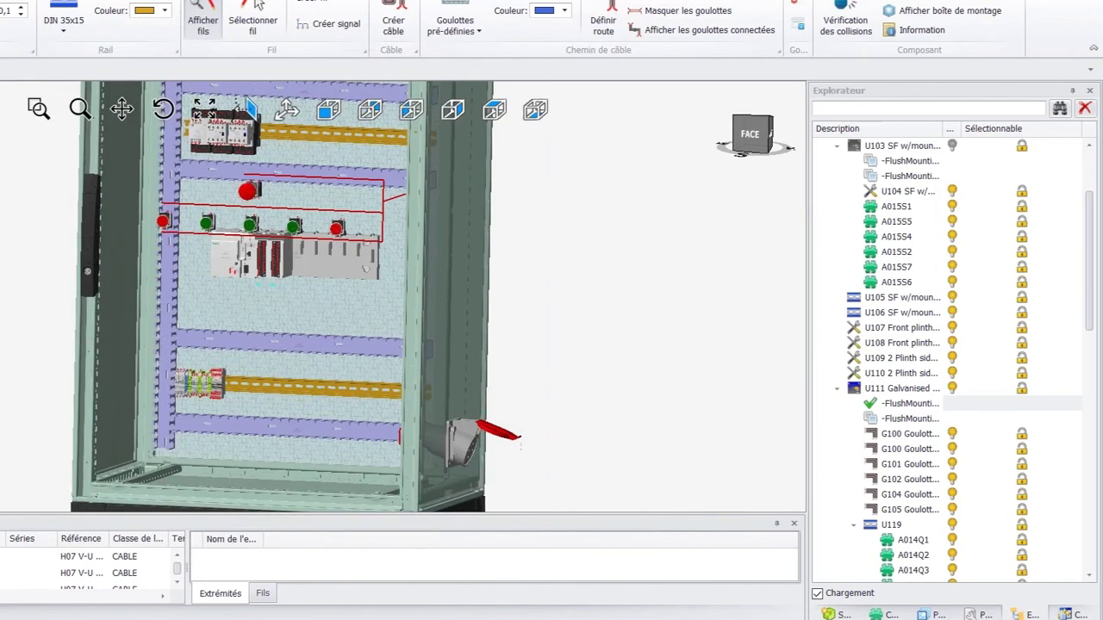
pyautogui.rightClick(2, 558)
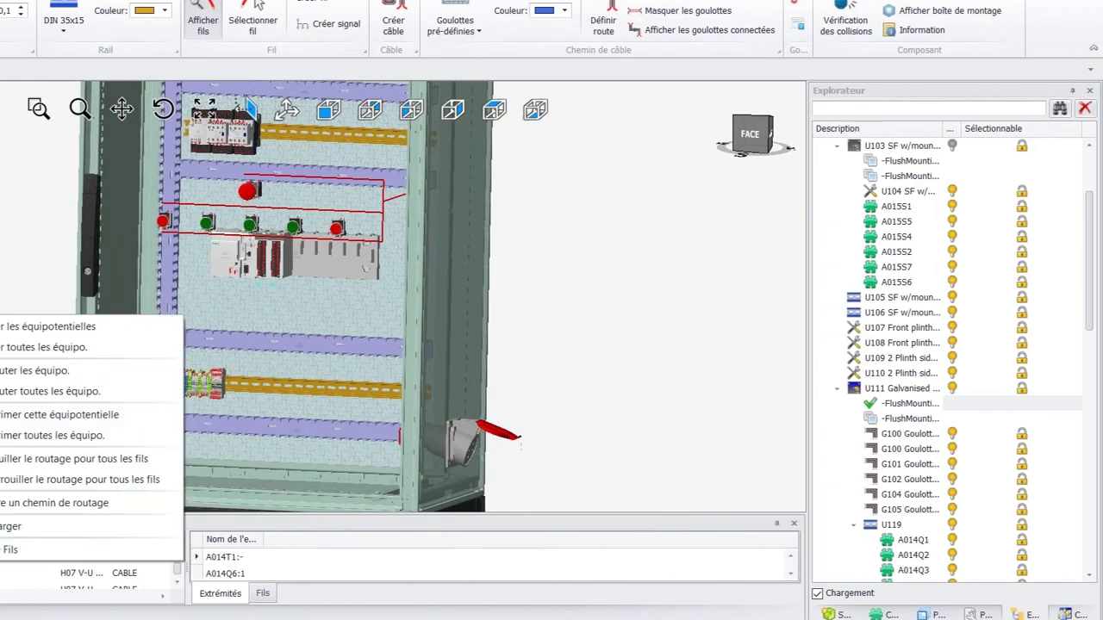
pyautogui.click(7, 348)
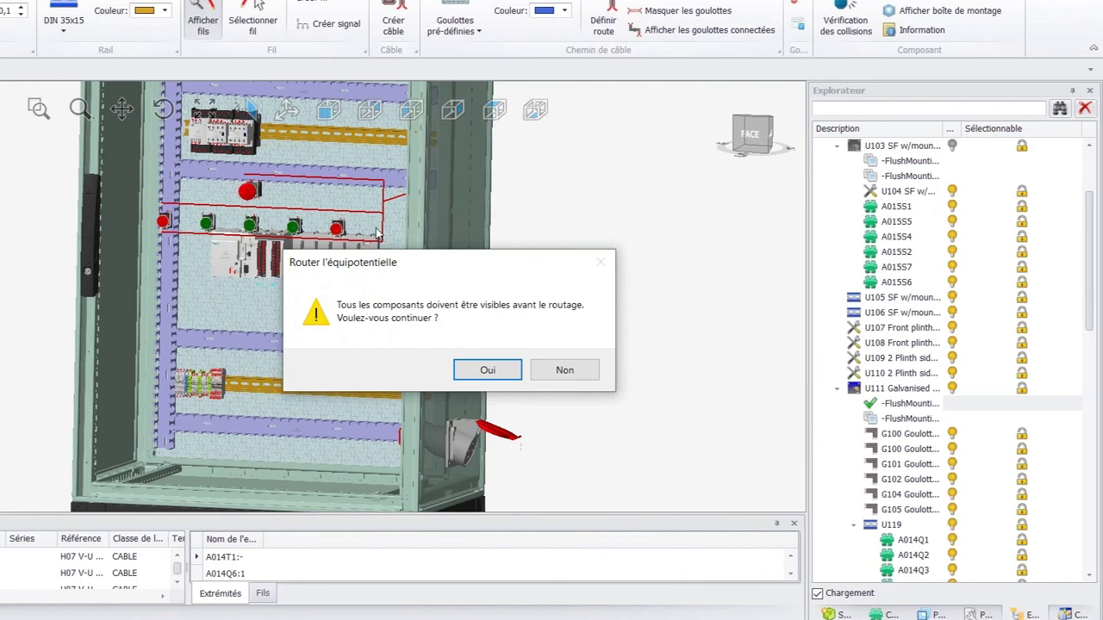
pyautogui.click(488, 370)
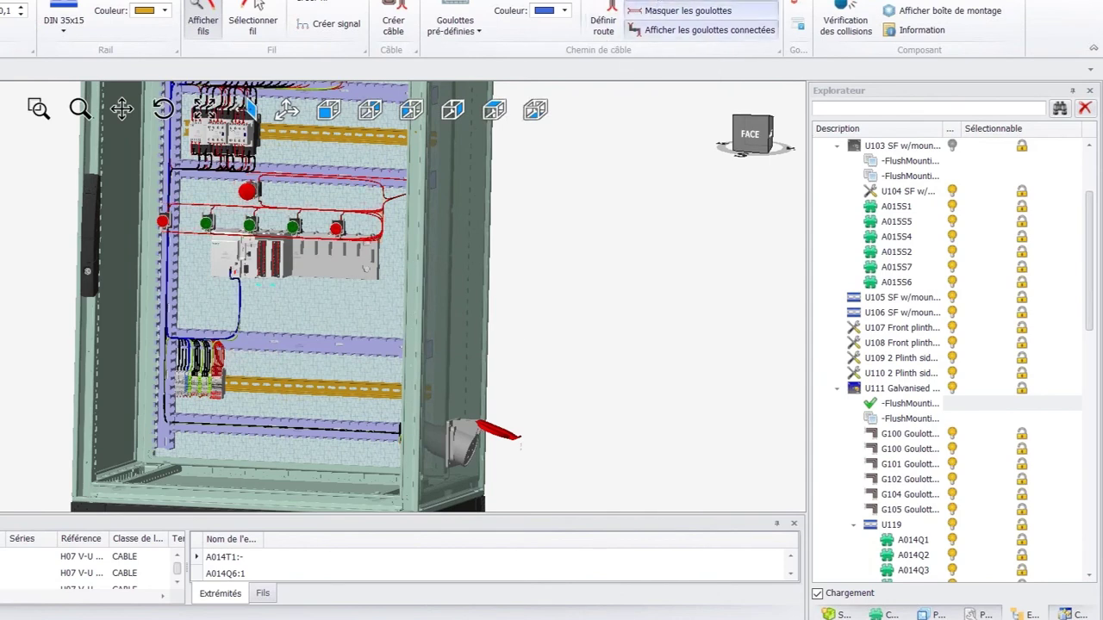
# Examine the routed wires around the push buttons, PLC, terminal blocks and ducts from several angles.
pyautogui.scroll(3, 287, 327)
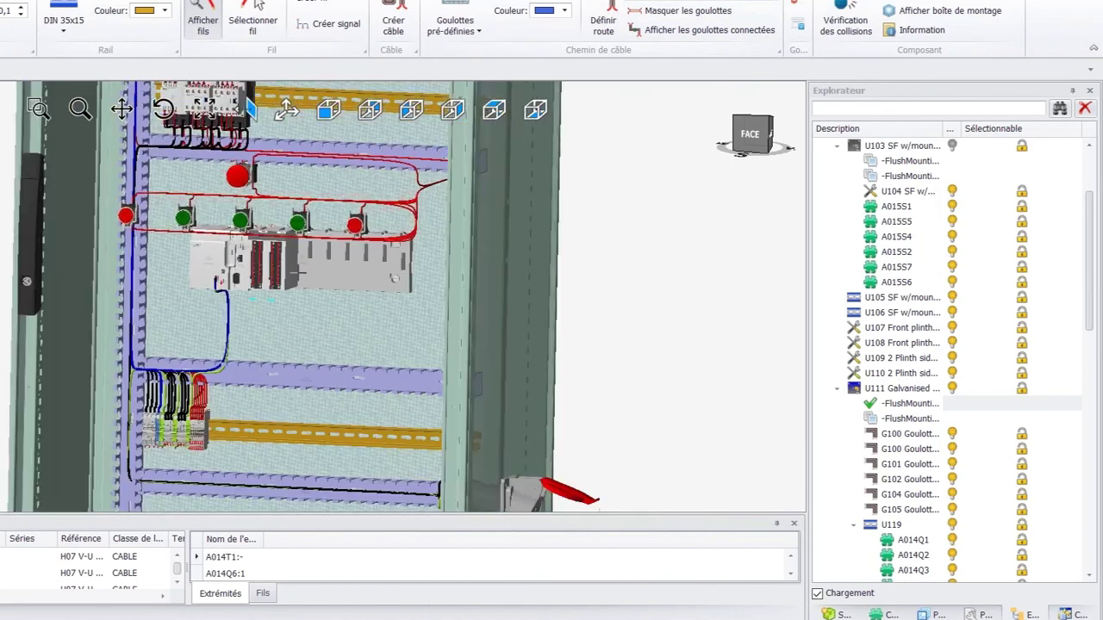
pyautogui.moveTo(161, 403); pyautogui.dragTo(204, 431, button='middle')
pyautogui.scroll(2, 203, 431)
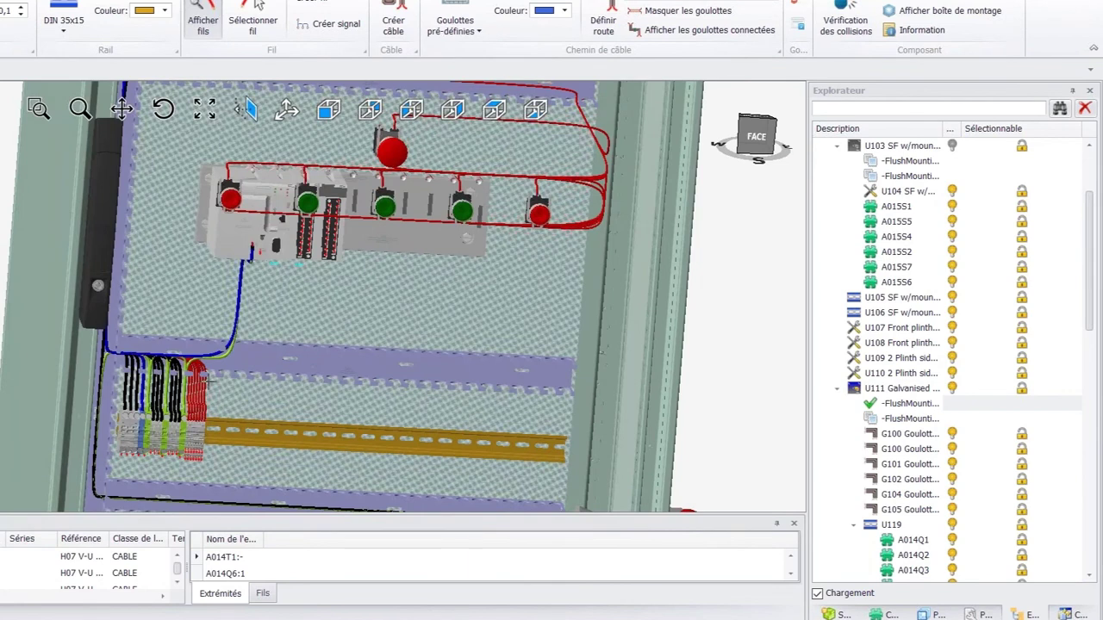
pyautogui.scroll(3, 146, 413)
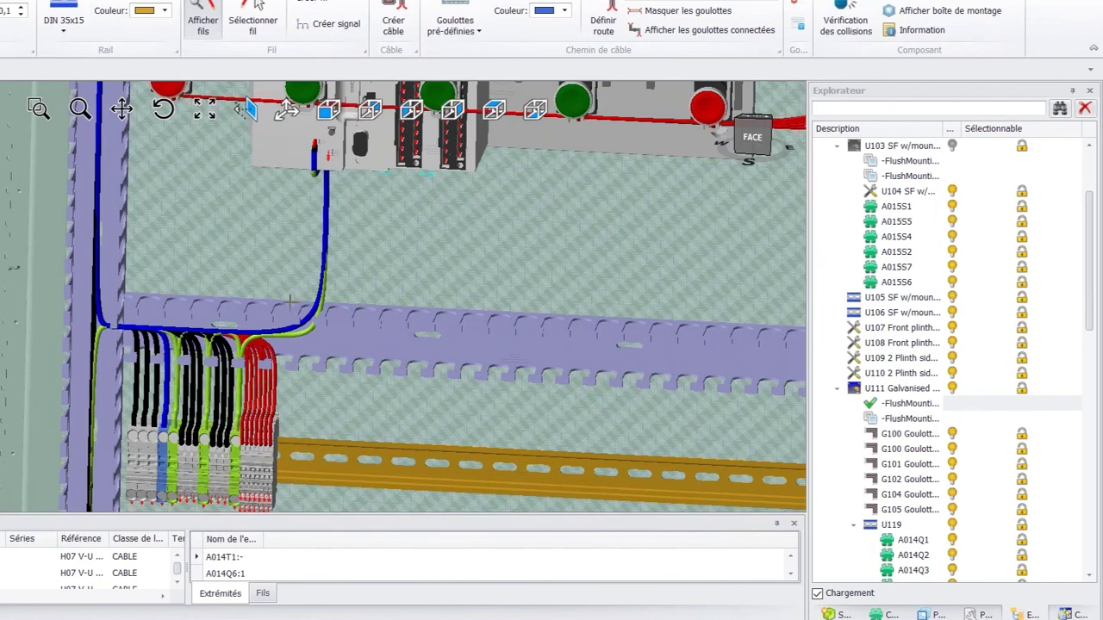
pyautogui.scroll(-5, 288, 300)
pyautogui.scroll(4, 247, 241)
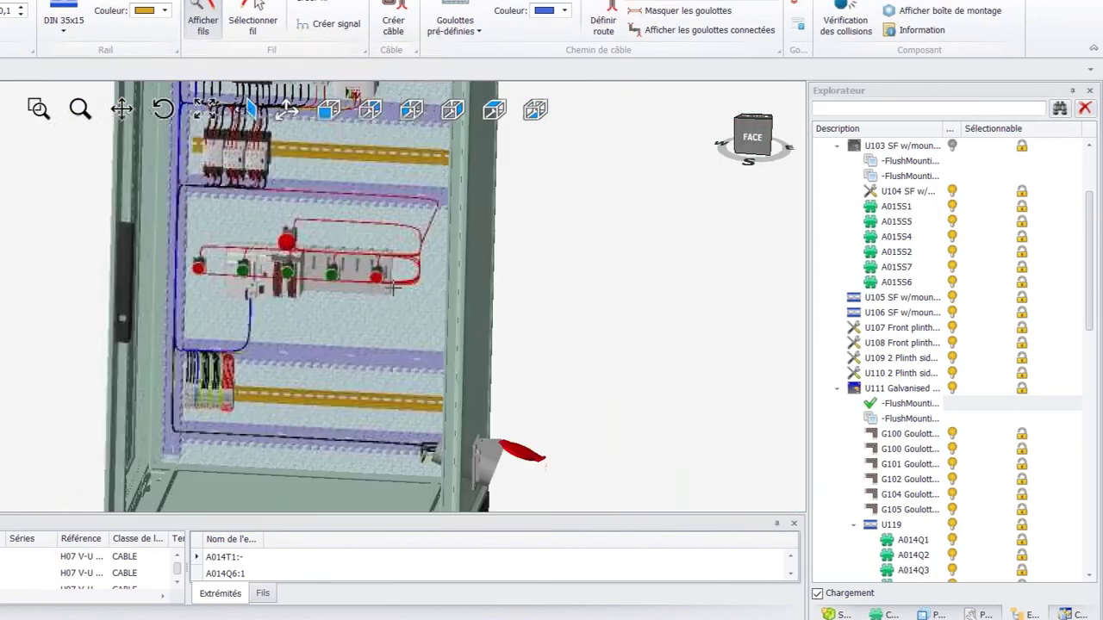
pyautogui.scroll(2, 367, 247)
pyautogui.moveTo(367, 247); pyautogui.dragTo(258, 290, button='middle')
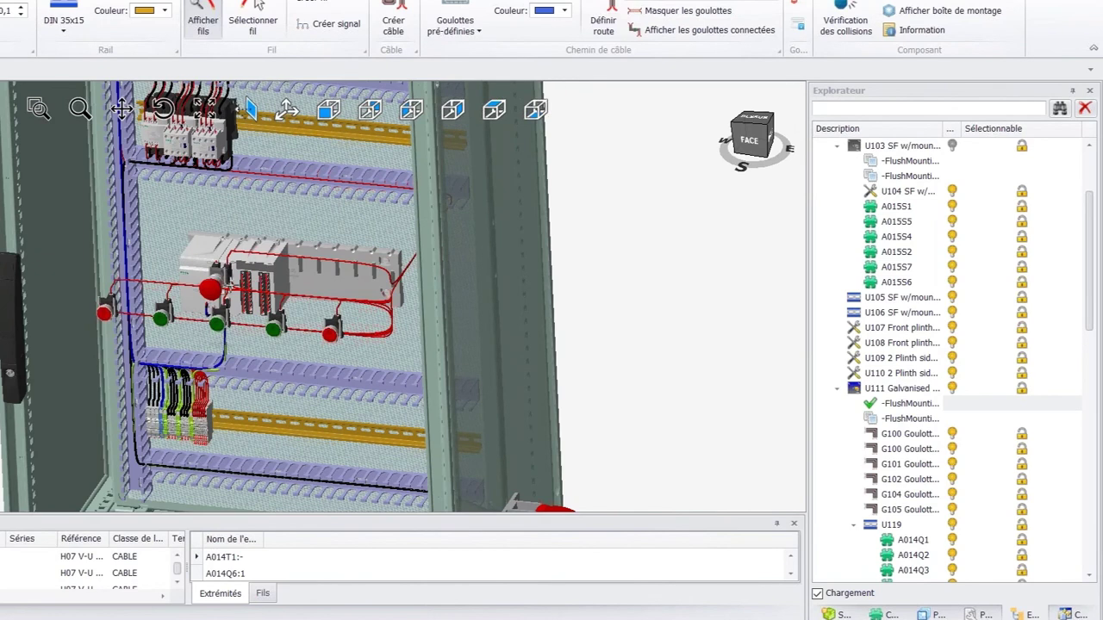
pyautogui.scroll(-6, 230, 280)
pyautogui.scroll(5, 204, 216)
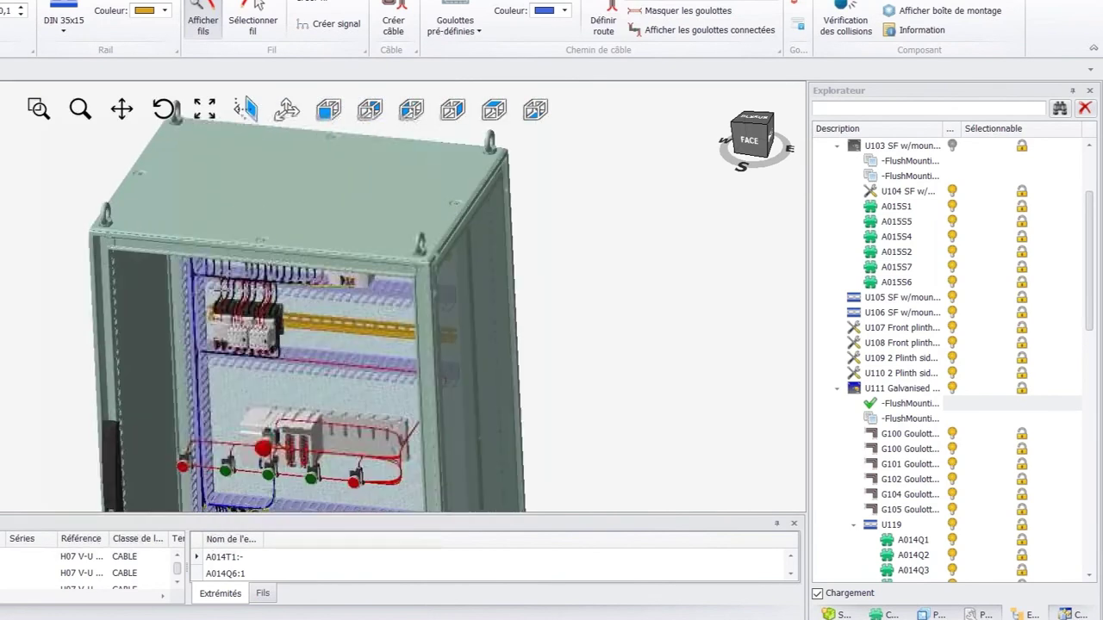
# Switch the routing list from equipotential mode to wire mode (Mode Fils).
pyautogui.moveTo(245, 302); pyautogui.dragTo(263, 225, button='middle')
pyautogui.scroll(2, 340, 183)
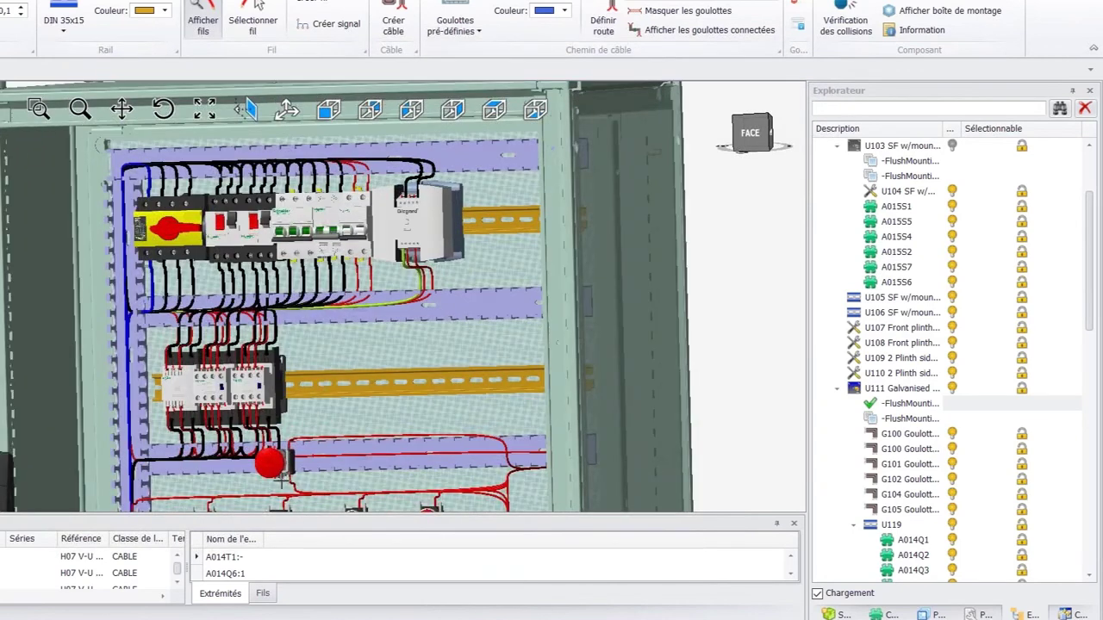
pyautogui.rightClick(3, 560)
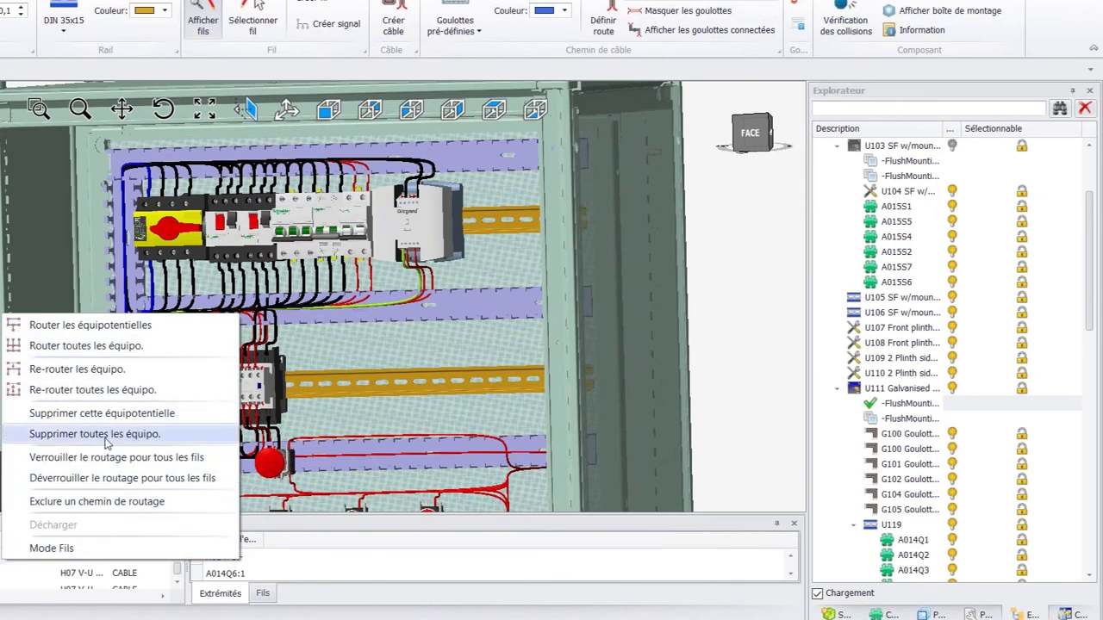
pyautogui.click(101, 549)
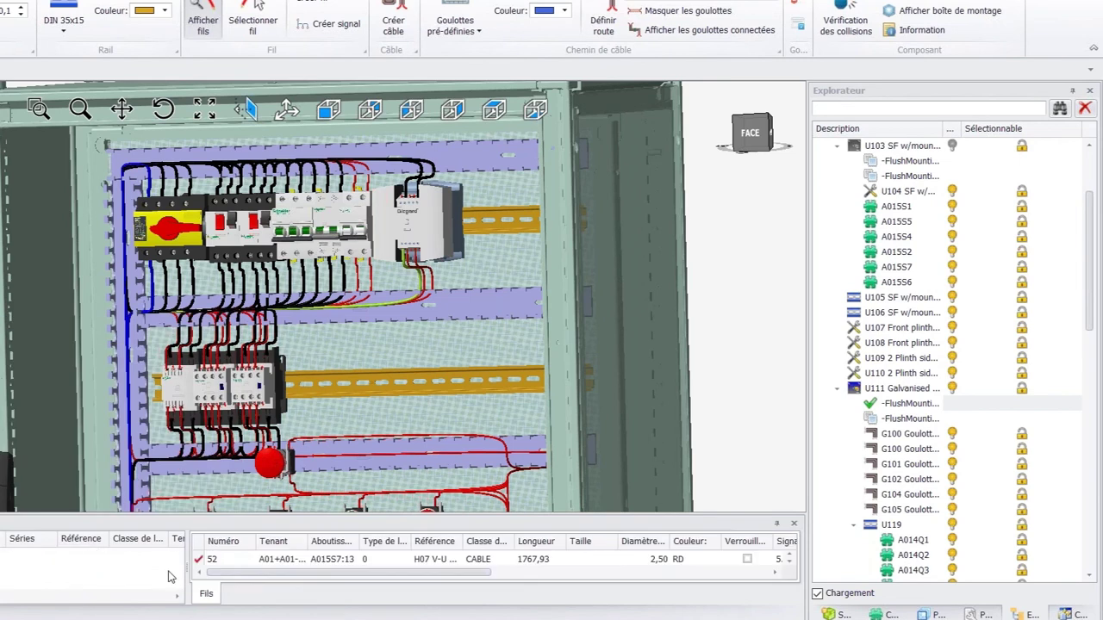
# Export the wire processing list to the CSV file "webinar" in the Webinar 09_02_21 folder, reviewing and closing the log.
pyautogui.rightClick(328, 560)
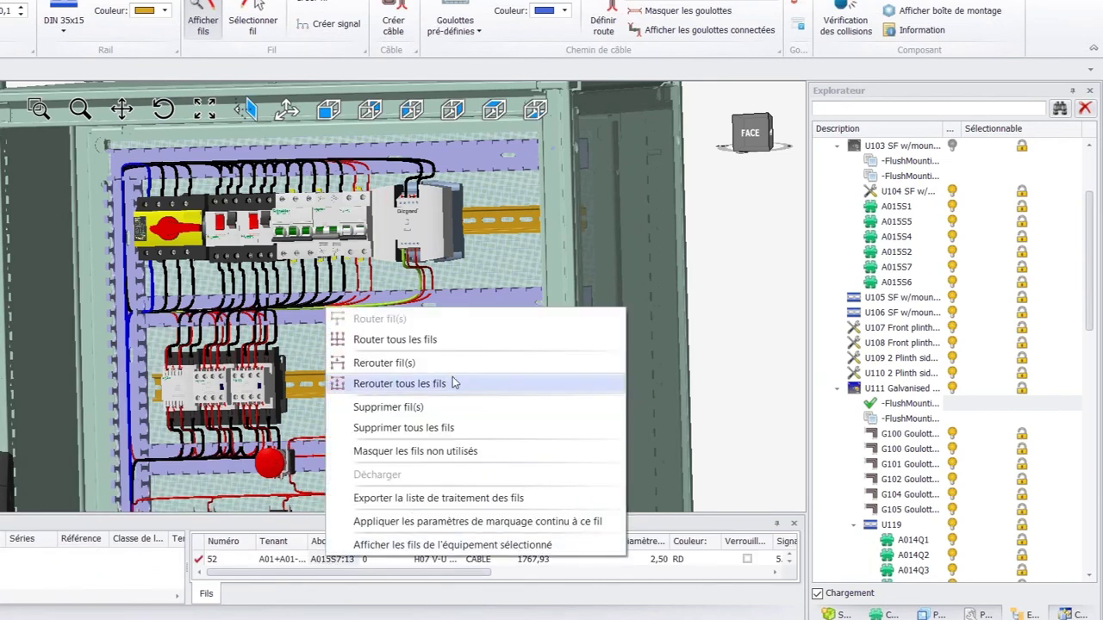
pyautogui.click(423, 499)
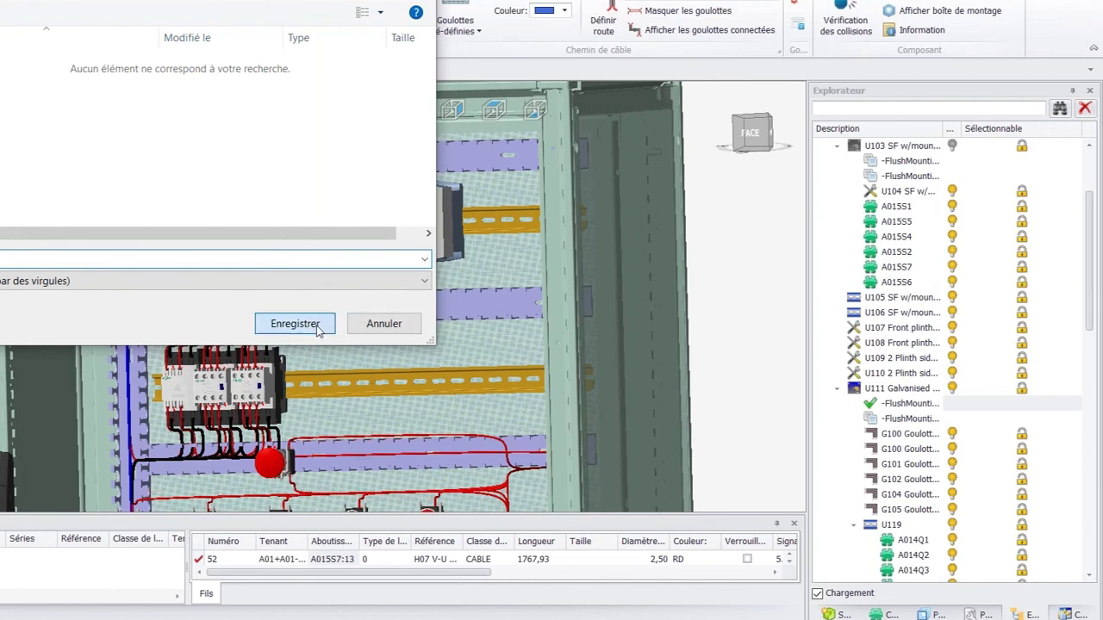
pyautogui.click(295, 324)
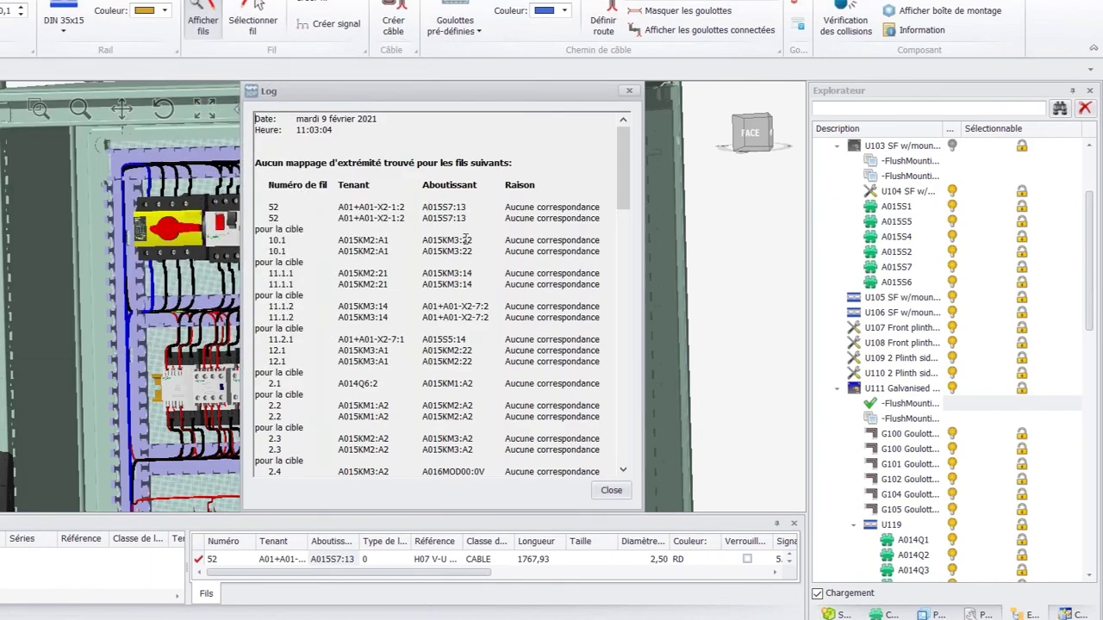
pyautogui.scroll(-5, 404, 252)
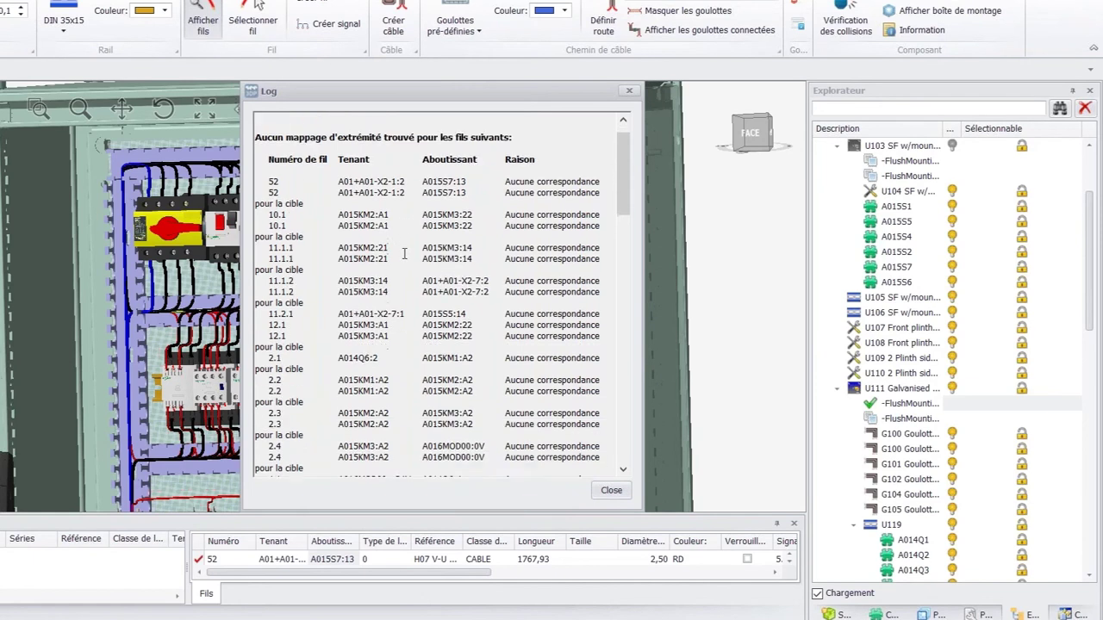
pyautogui.scroll(5, 602, 159)
pyautogui.click(611, 490)
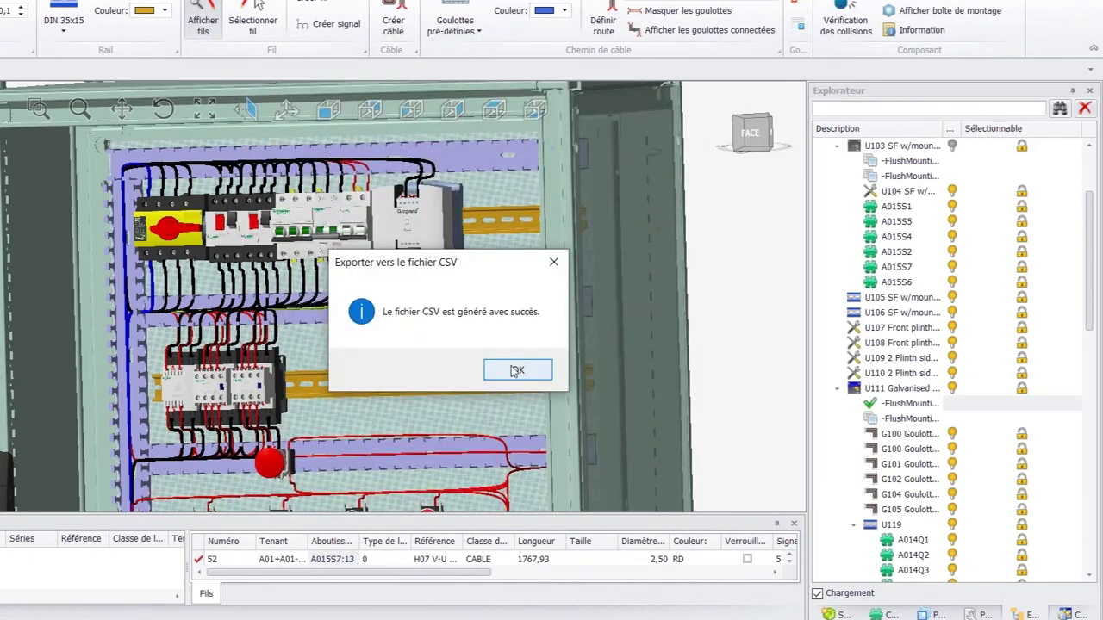
pyautogui.click(516, 369)
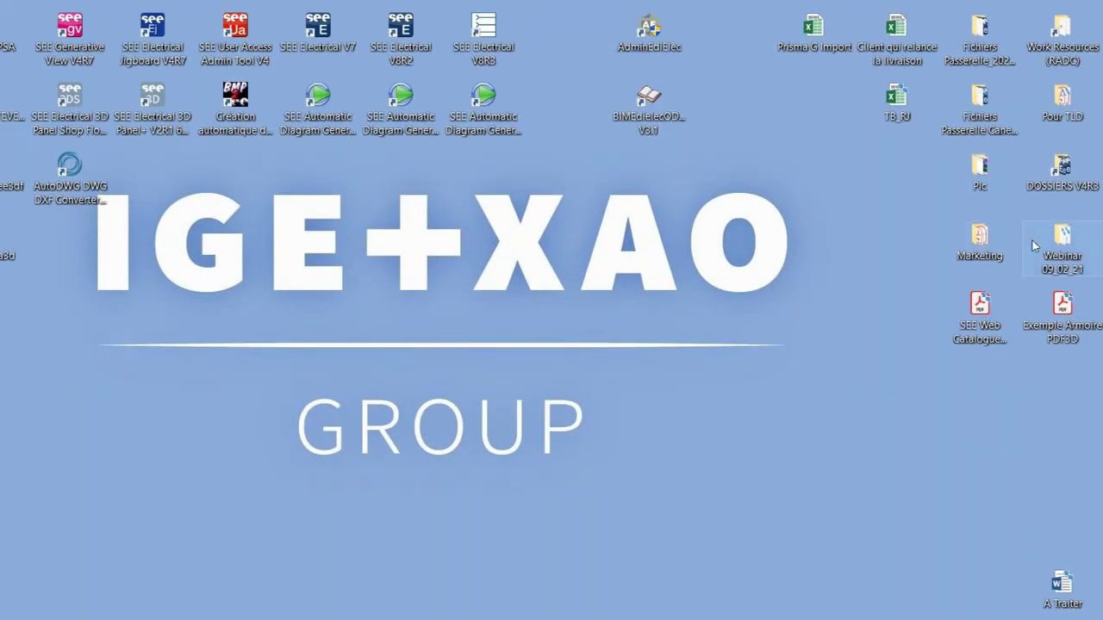
# Open the exported "webinar" CSV from the Webinar 09_02_21 folder in Excel and examine the wire lengths, sections, colours and end-fitting data.
pyautogui.doubleClick(1058, 253)
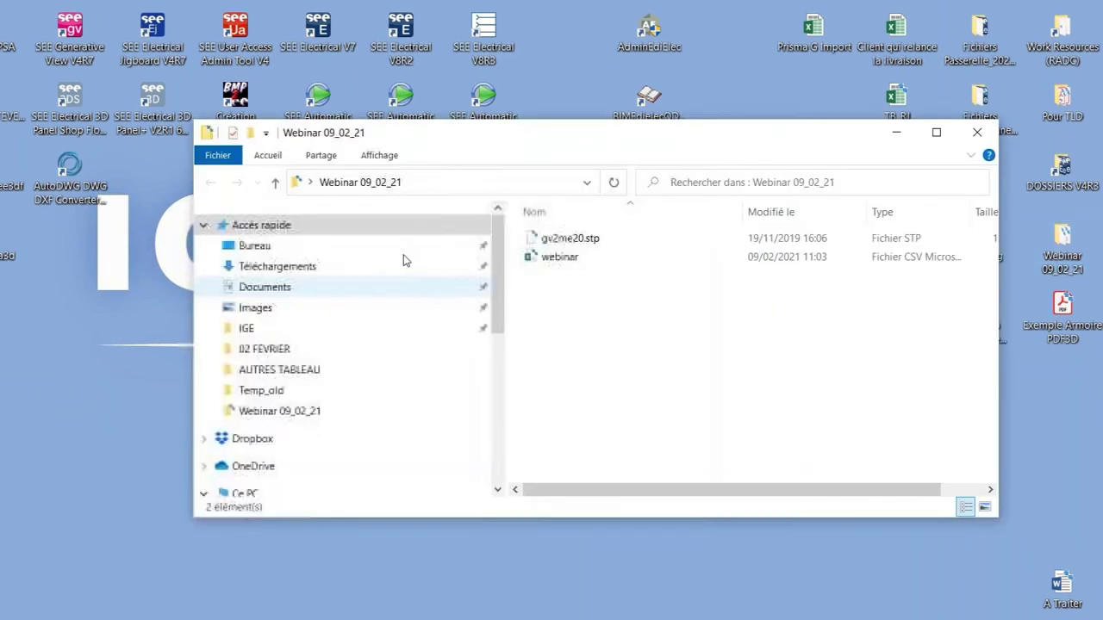
pyautogui.doubleClick(552, 258)
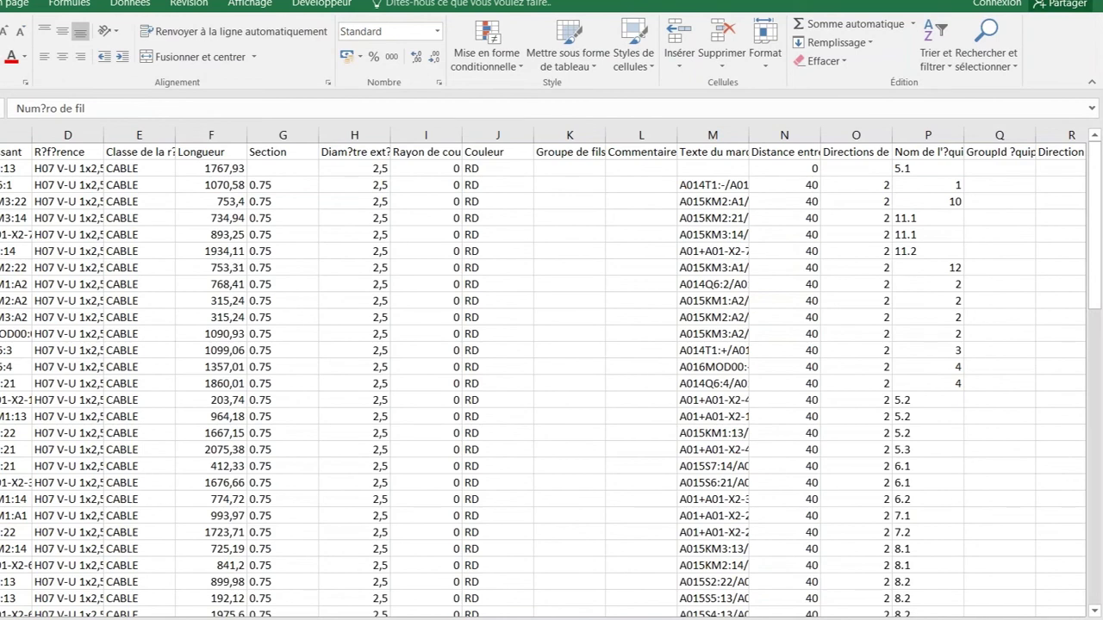
pyautogui.scroll(-1, 82, 346)
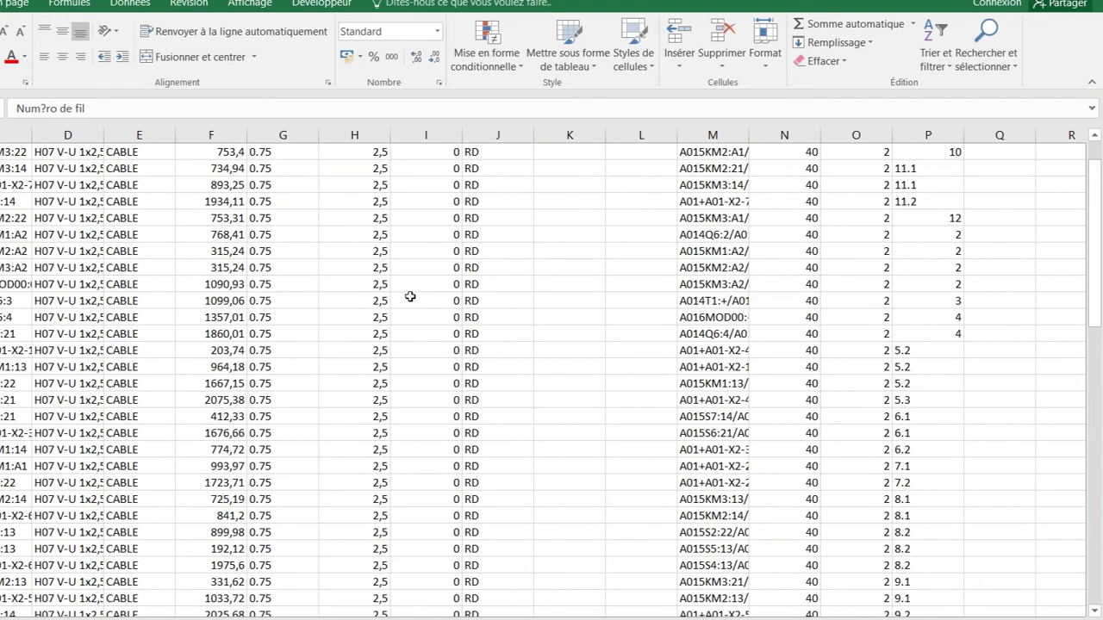
pyautogui.scroll(-2, 410, 296)
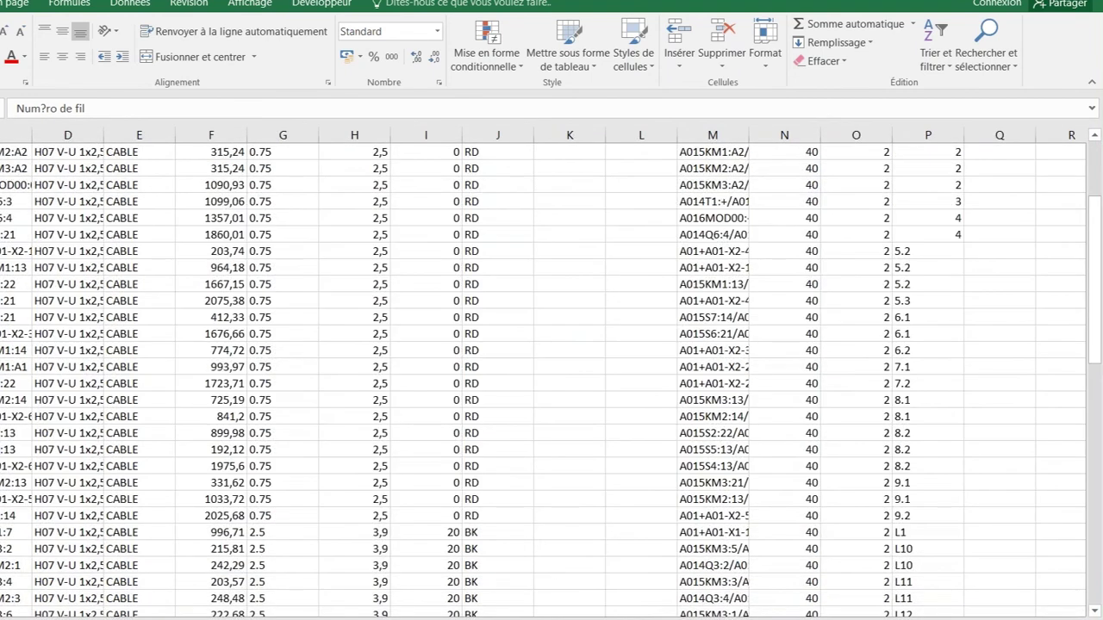
pyautogui.moveTo(633, 619); pyautogui.dragTo(677, 619)
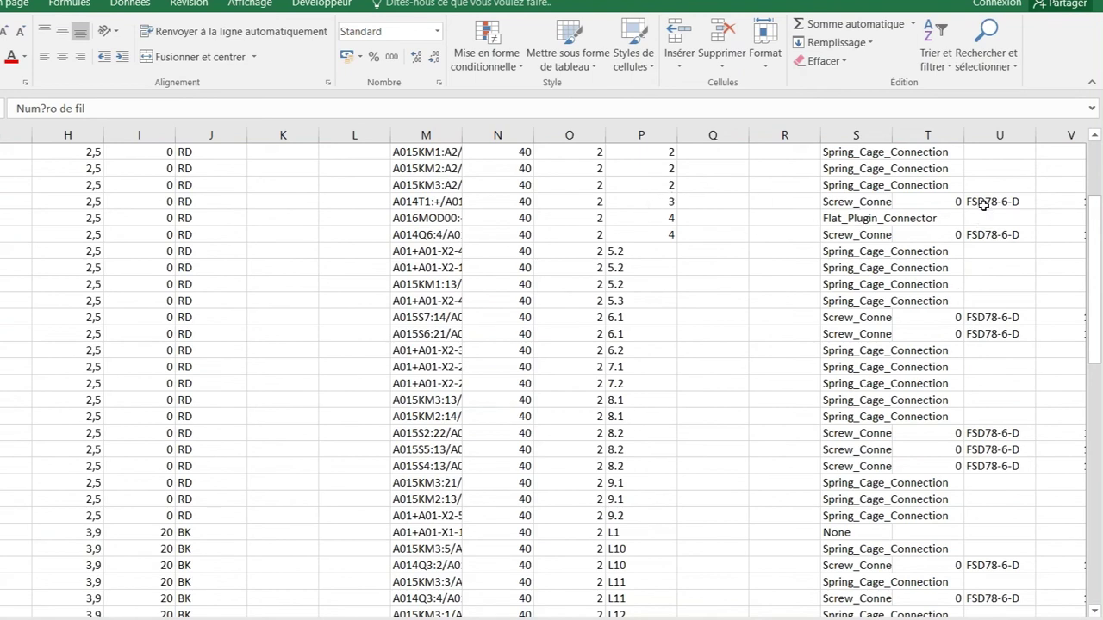
pyautogui.scroll(-3, 983, 204)
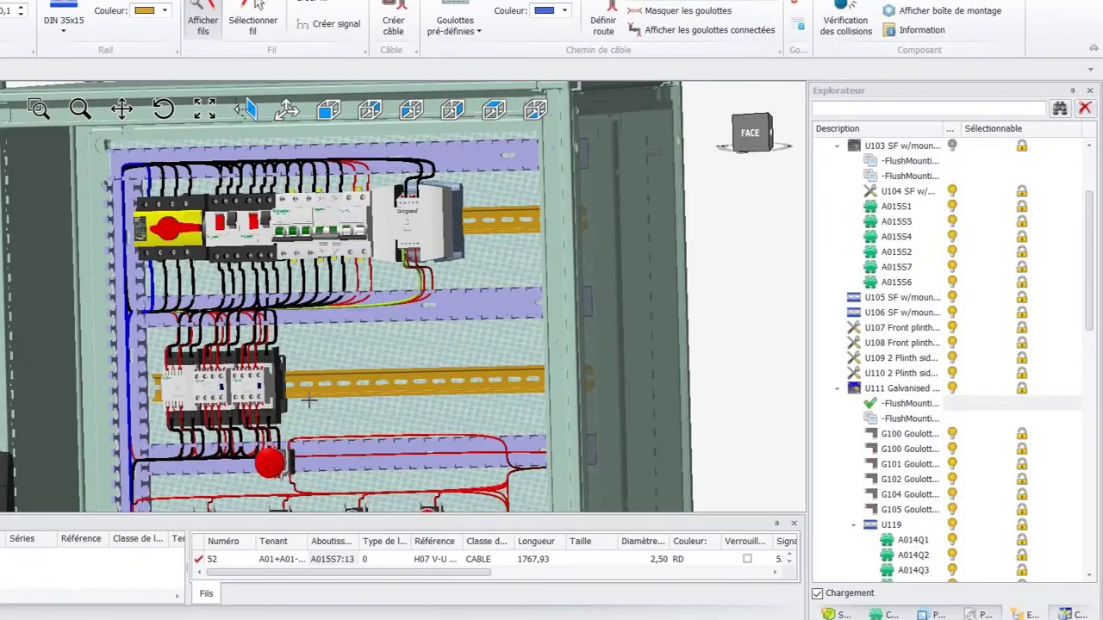
# Review the wire parameters' colour mapping, ferrule definitions and available connection types in SEE Electrical 3D Panel+, leaving the settings unchanged.
pyautogui.click(253, 24)
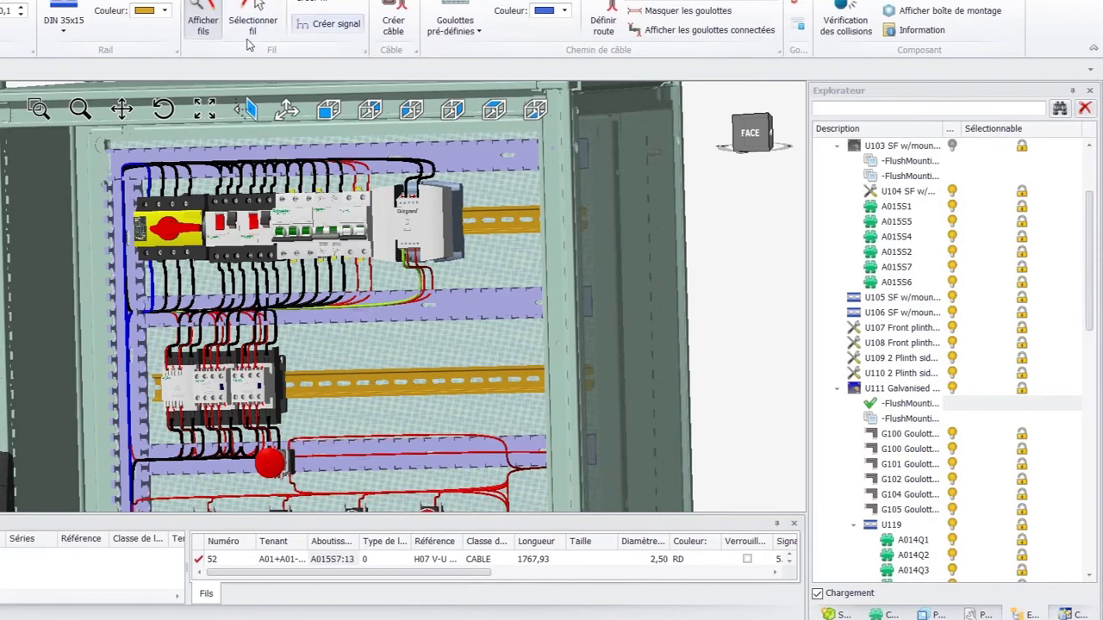
pyautogui.click(361, 52)
pyautogui.click(244, 86)
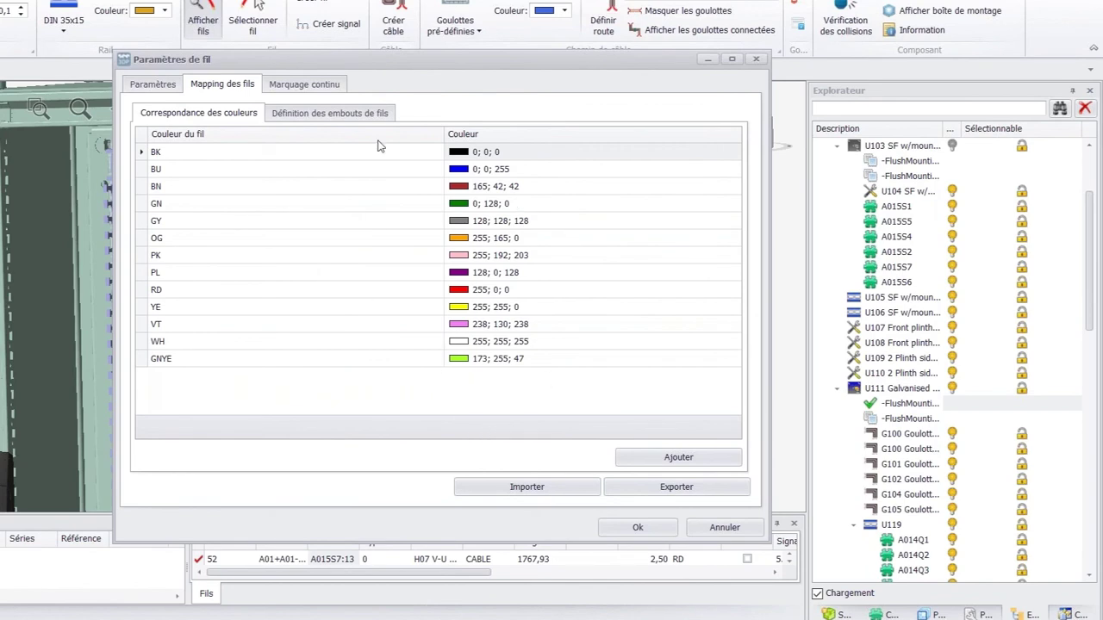
pyautogui.click(338, 116)
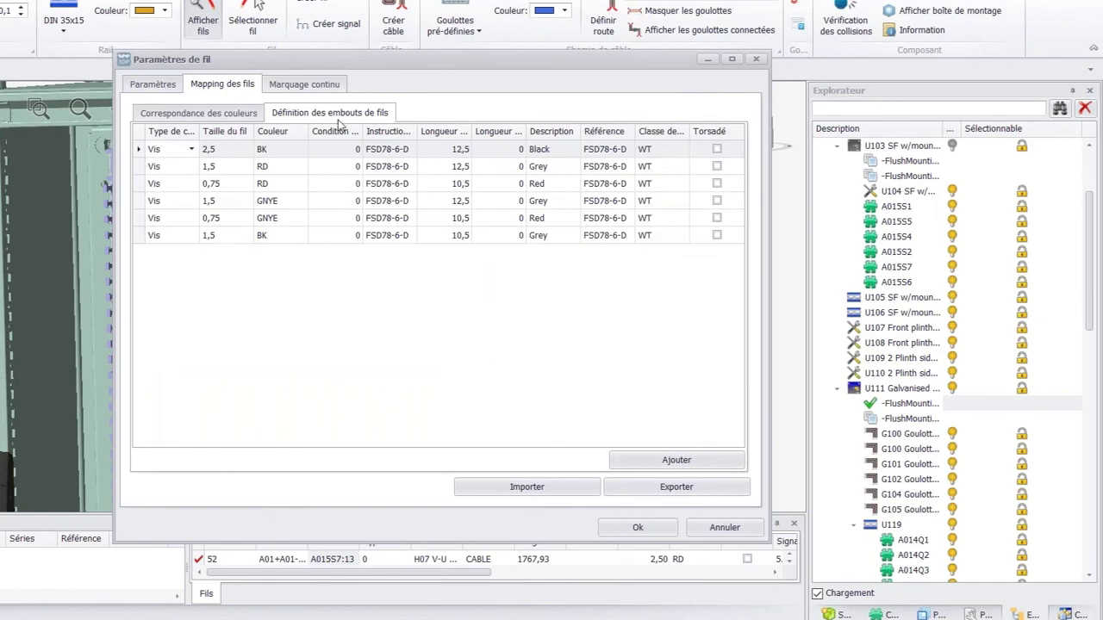
pyautogui.click(191, 150)
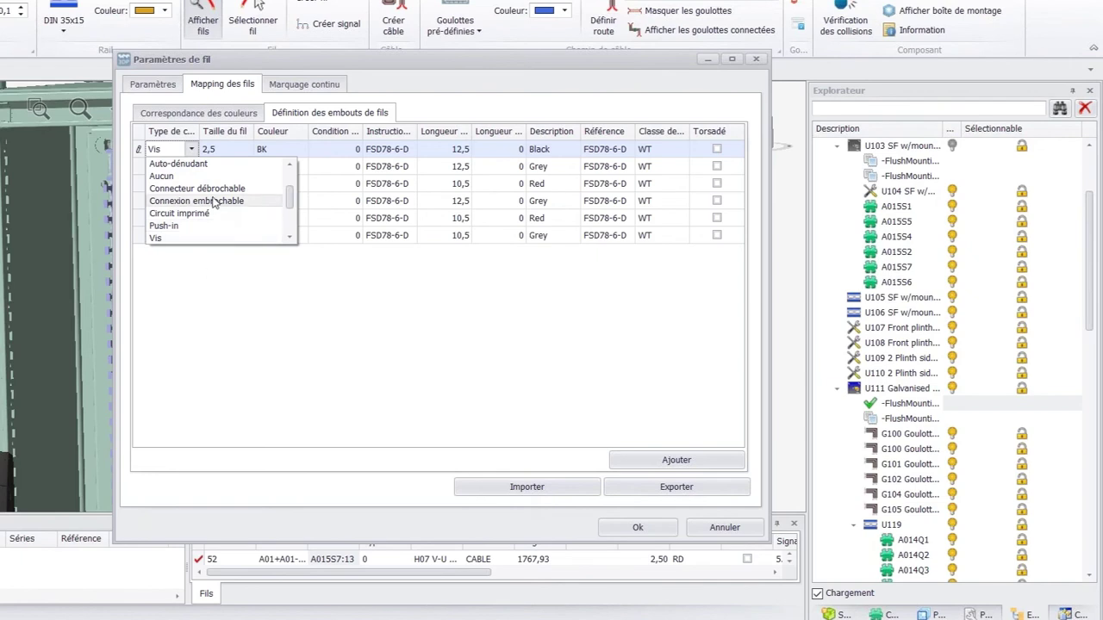
pyautogui.click(231, 304)
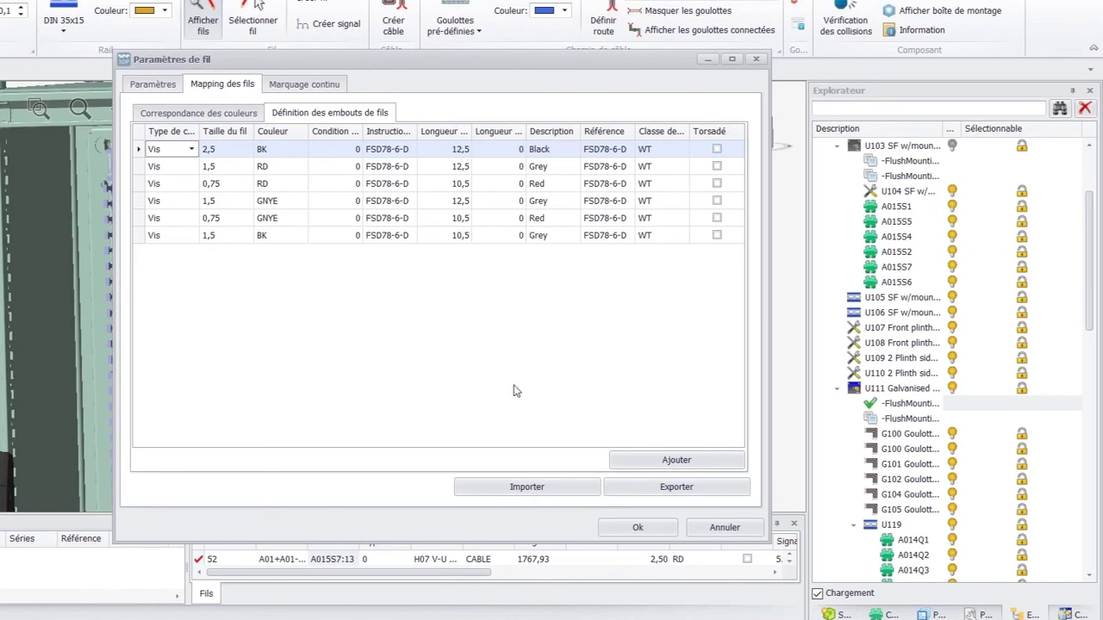
pyautogui.click(757, 59)
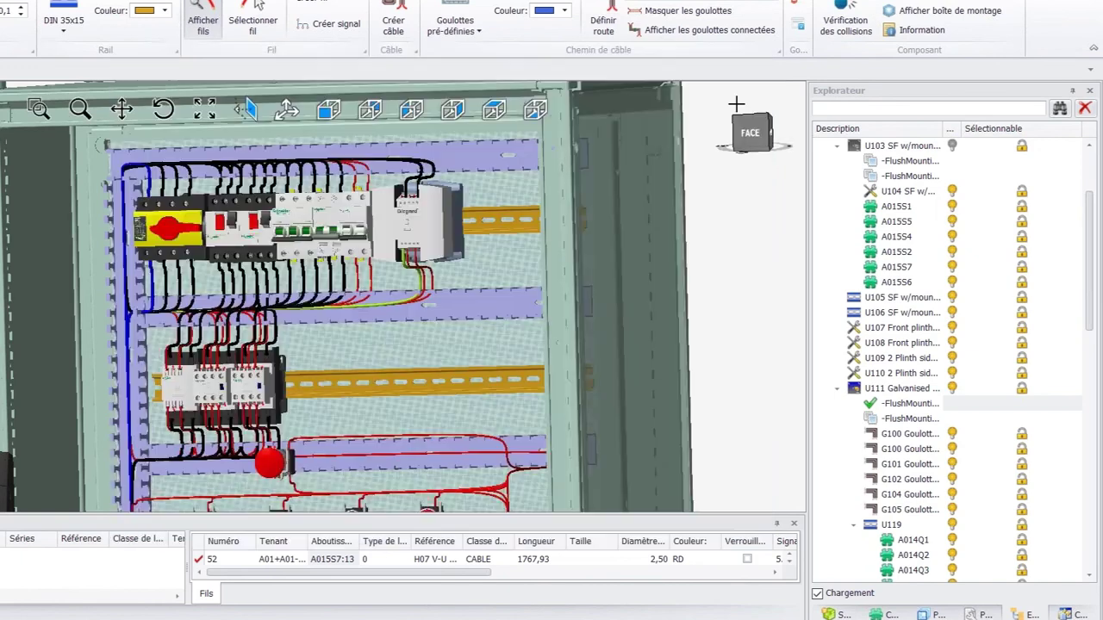
# Examine the duct information for the horizontal duct between the two upper rails, checking its fill profile and wire list.
pyautogui.scroll(-4, 609, 149)
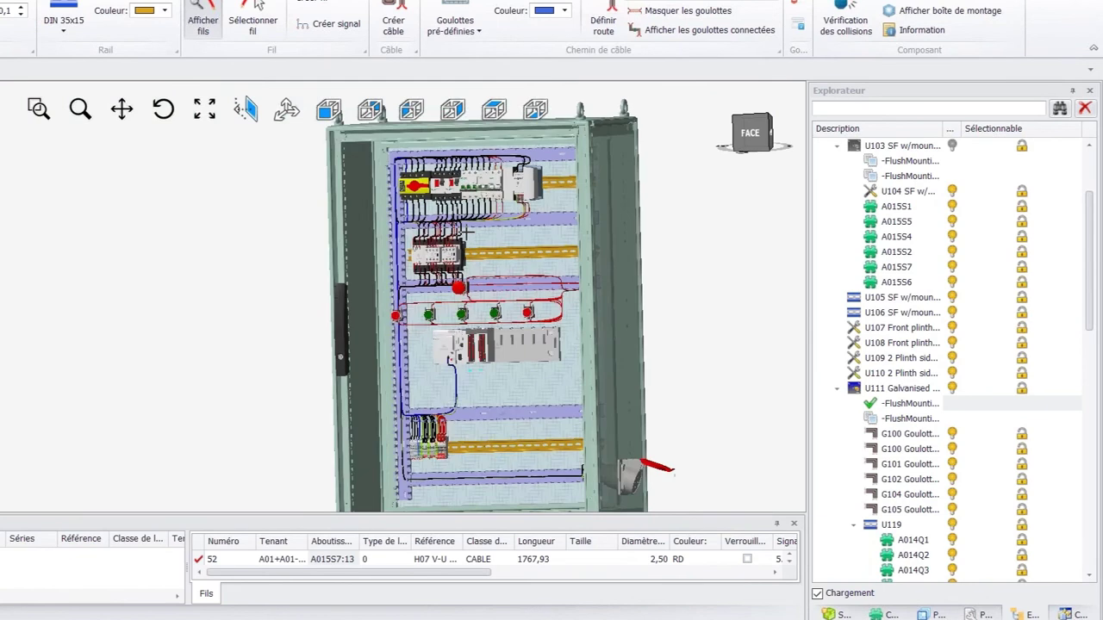
pyautogui.scroll(1, 392, 257)
pyautogui.moveTo(187, 317); pyautogui.dragTo(177, 278, button='middle')
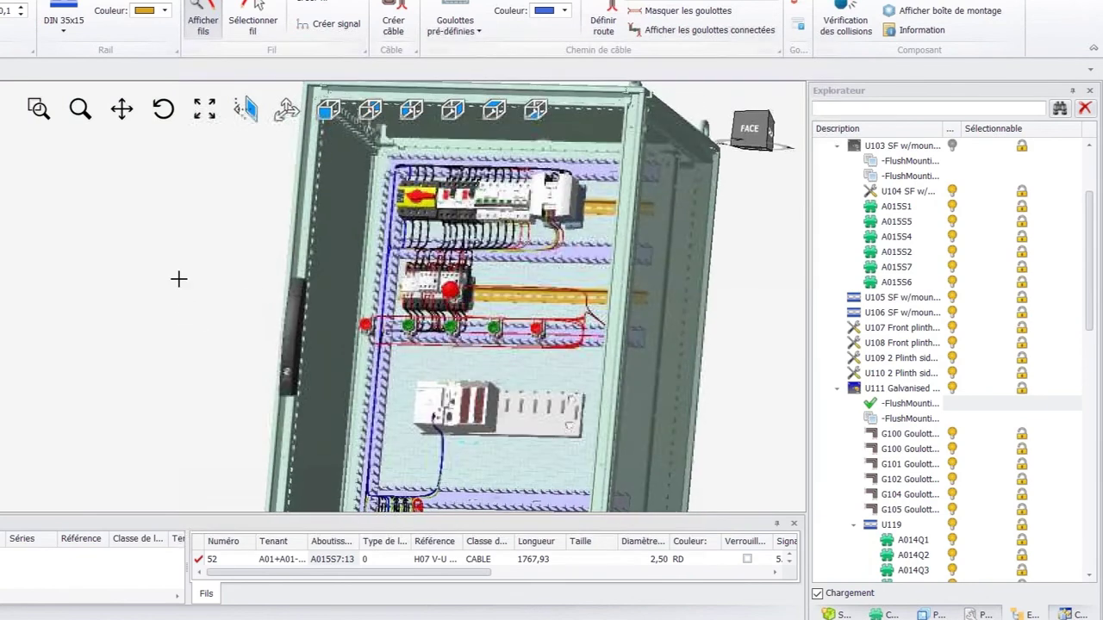
pyautogui.scroll(2, 474, 250)
pyautogui.moveTo(476, 250); pyautogui.dragTo(493, 289, button='middle')
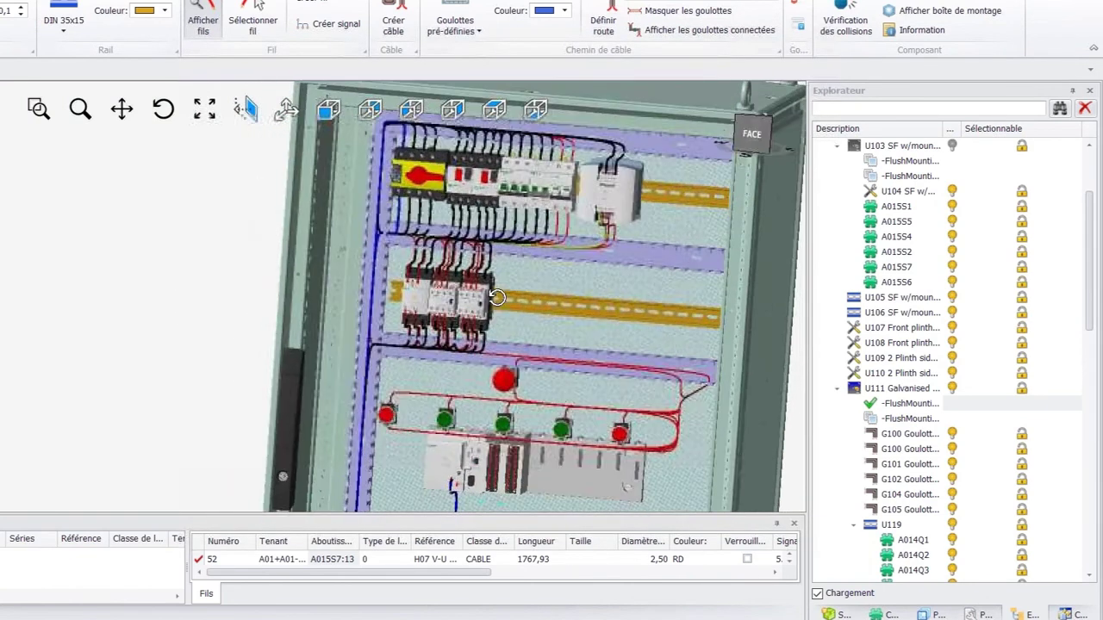
pyautogui.scroll(1, 491, 280)
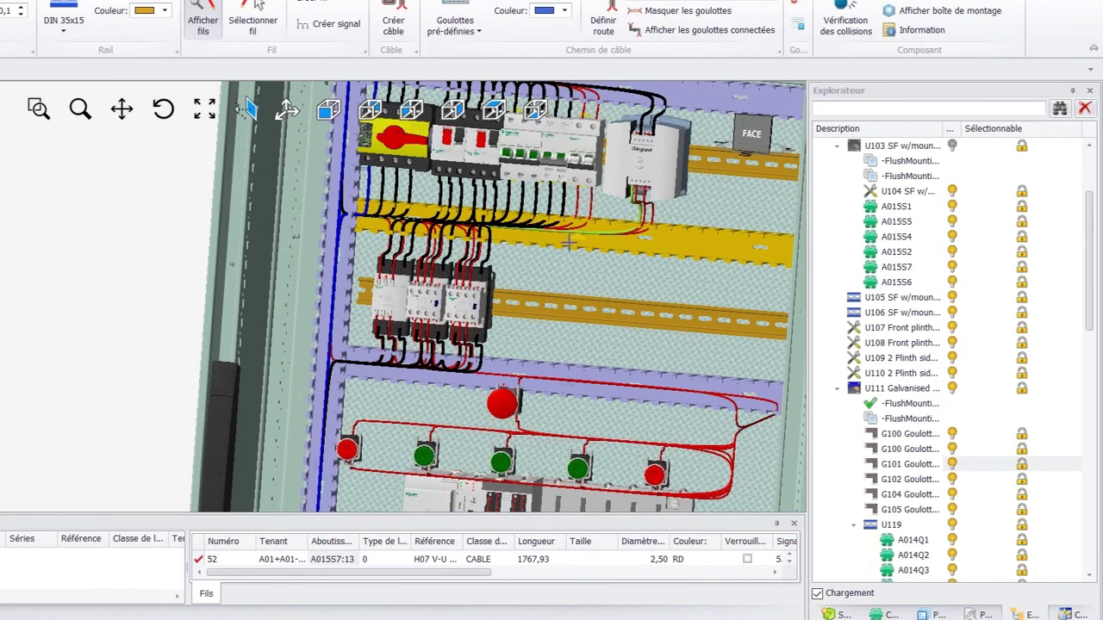
pyautogui.click(798, 27)
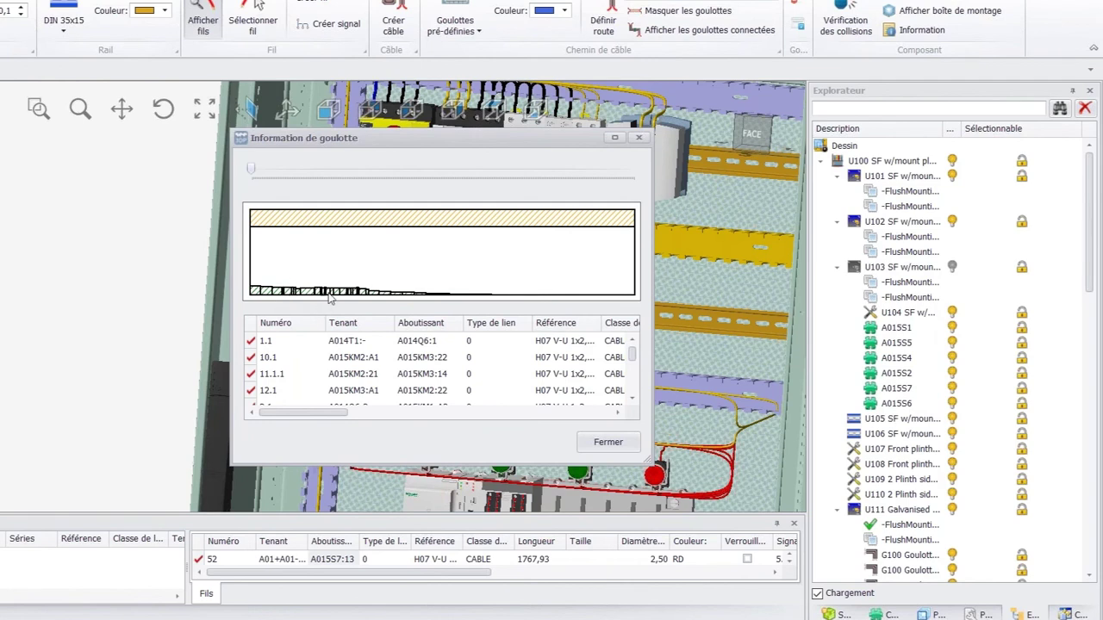
pyautogui.click(608, 443)
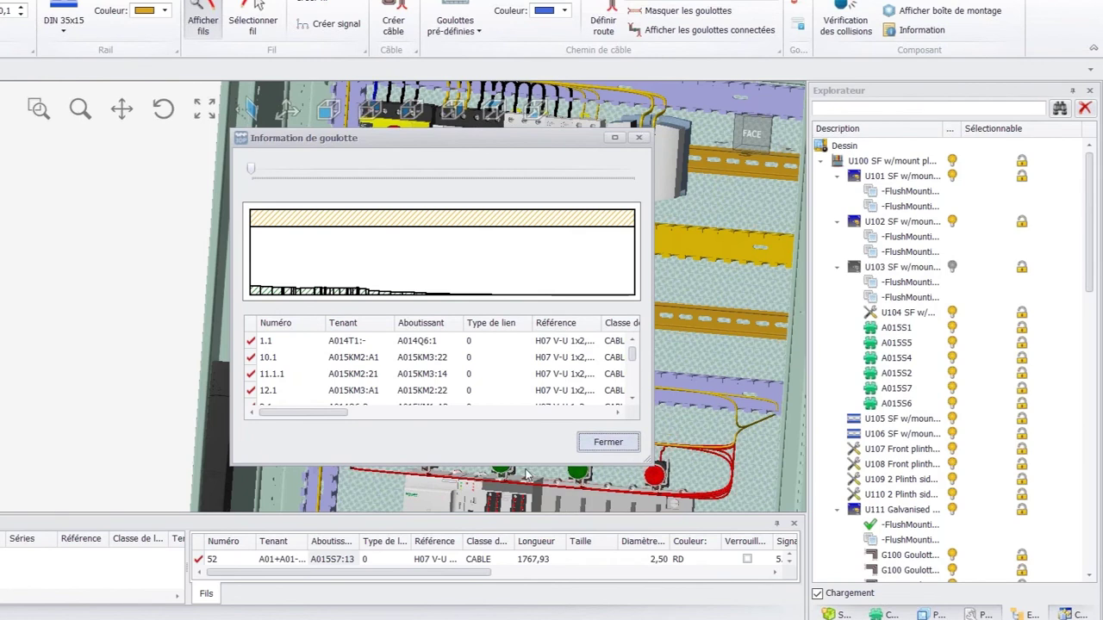
# Return the list to equipotential mode and delete all routed equipotentials from the cabinet.
pyautogui.rightClick(284, 562)
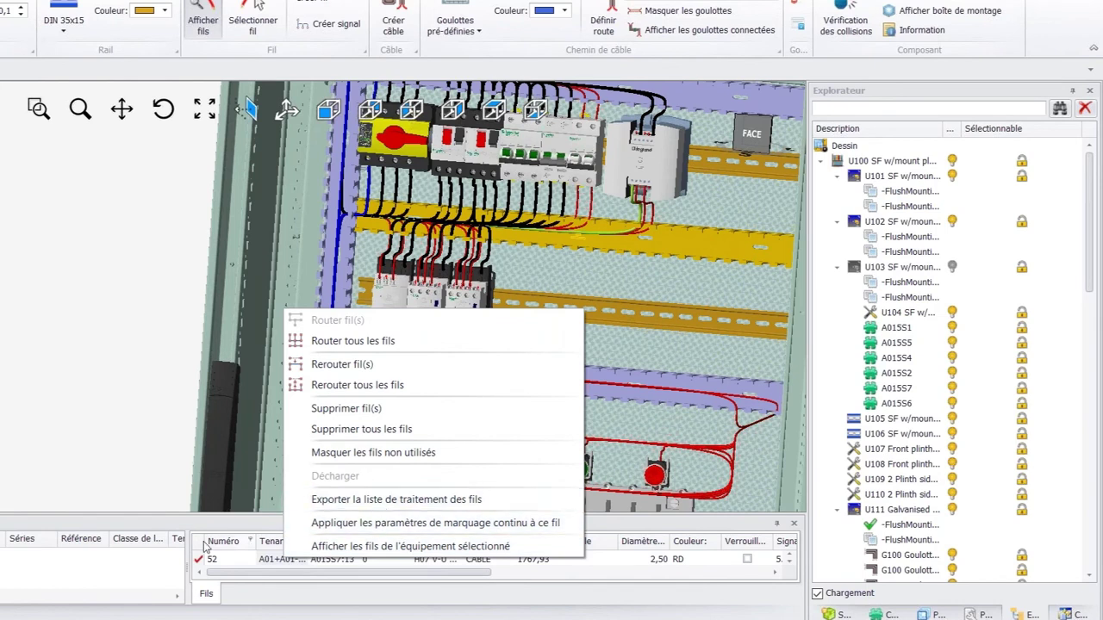
pyautogui.rightClick(119, 563)
pyautogui.click(9, 560)
pyautogui.rightClick(9, 560)
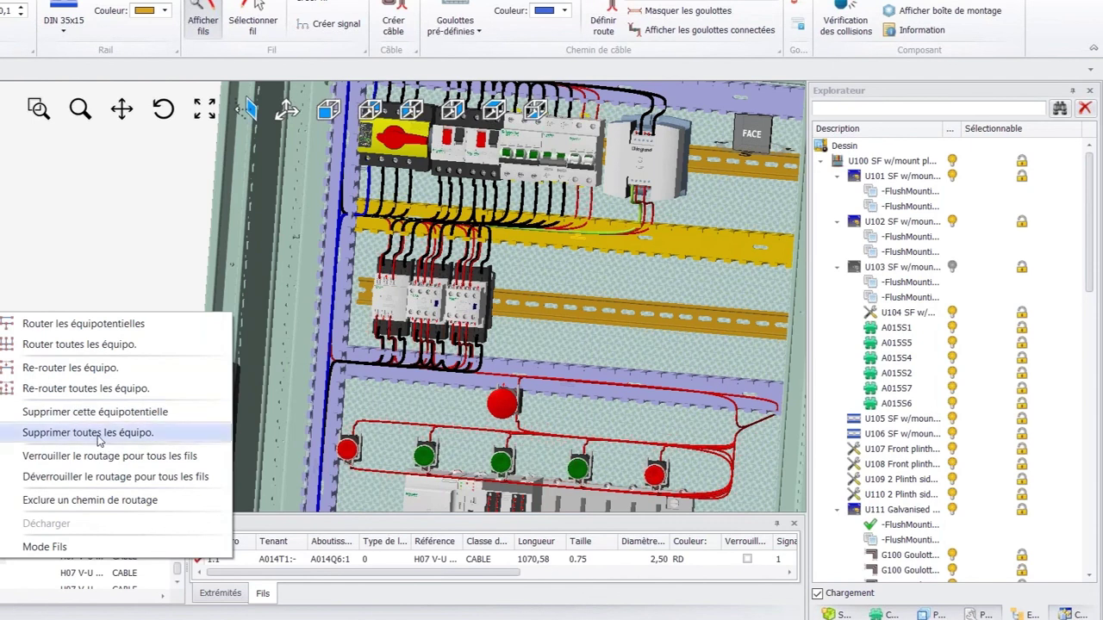
pyautogui.click(98, 434)
pyautogui.click(498, 376)
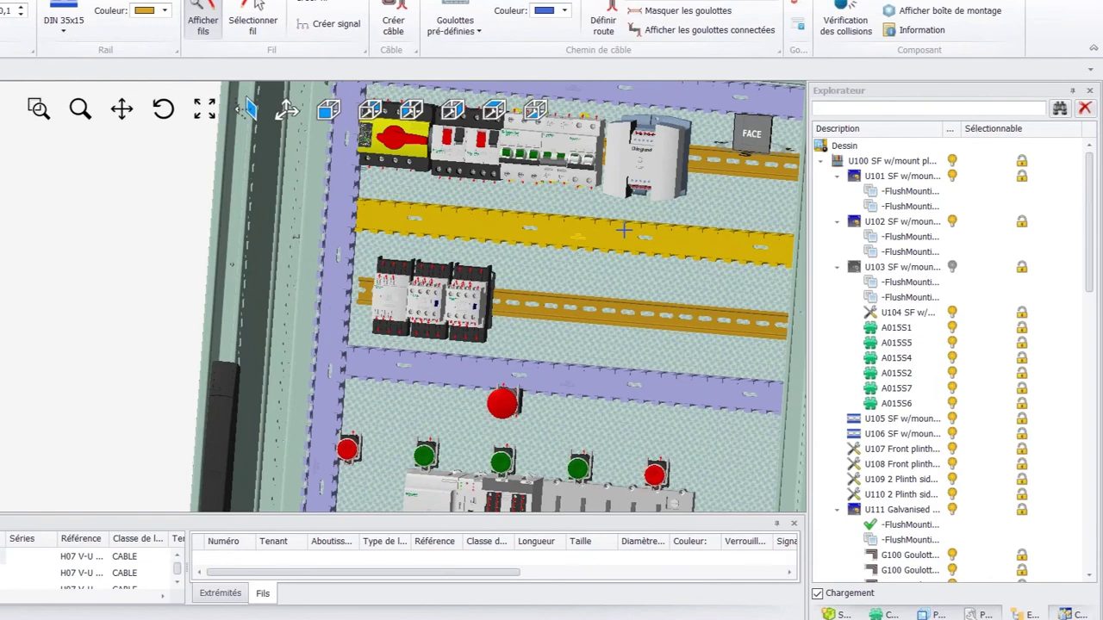
# Replace the horizontal duct between the two upper rails with a Goulotte 15*25, extended to a length of 560.
pyautogui.press('Delete')
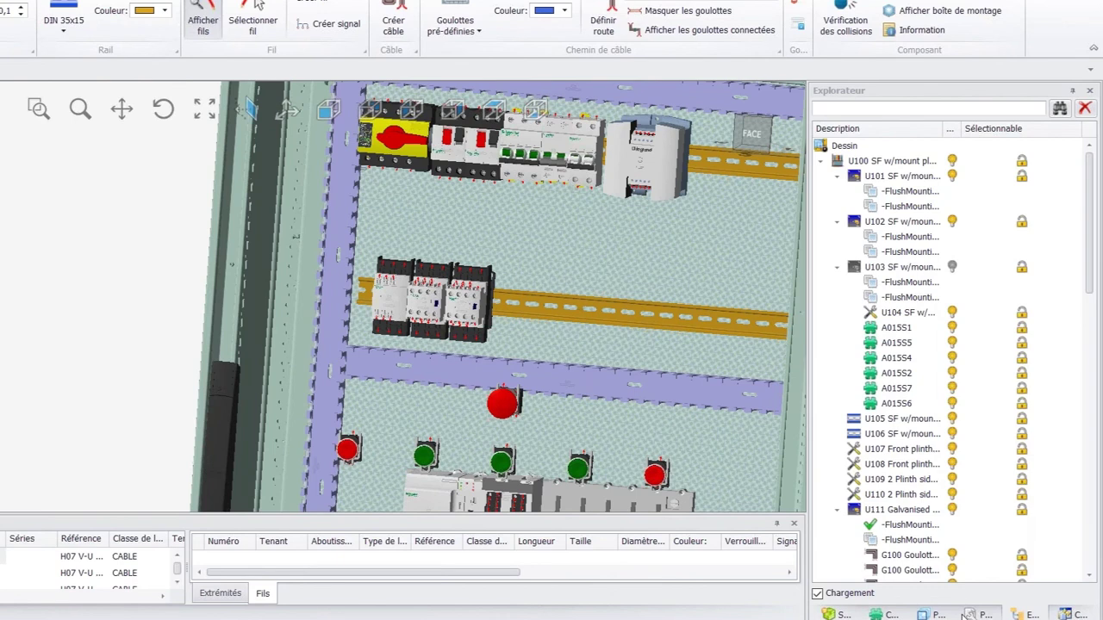
pyautogui.click(834, 614)
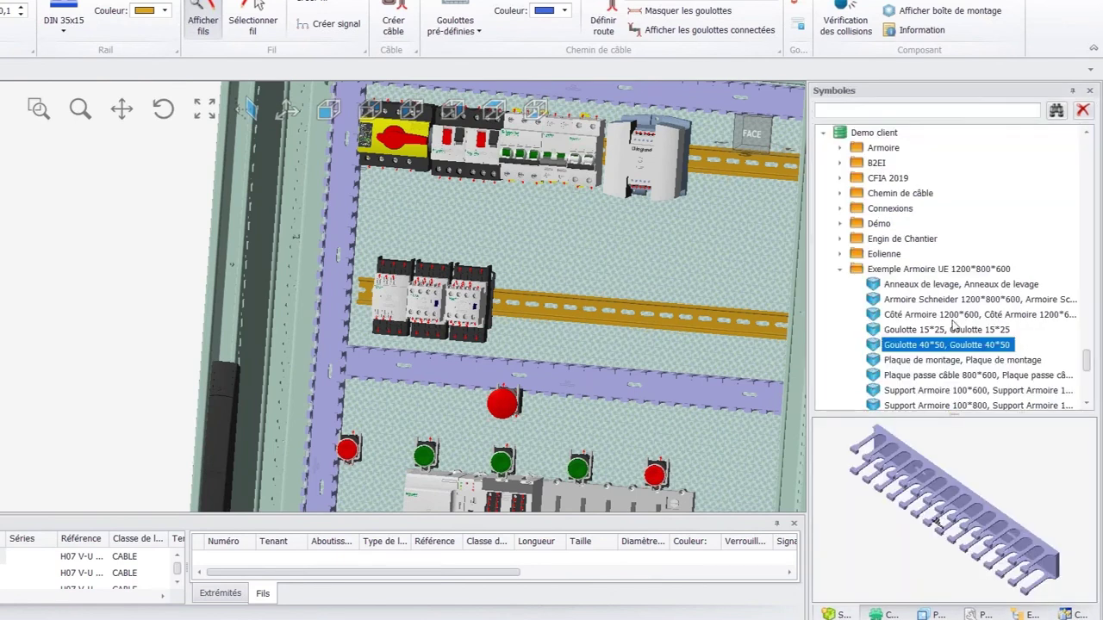
pyautogui.click(355, 224)
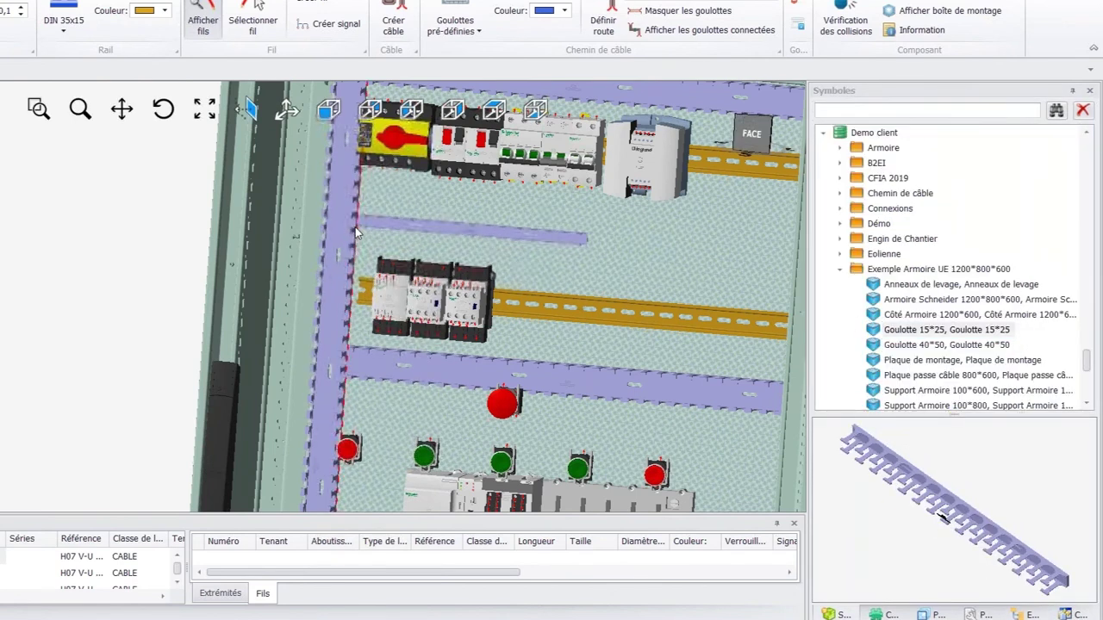
pyautogui.moveTo(586, 238); pyautogui.dragTo(786, 258)
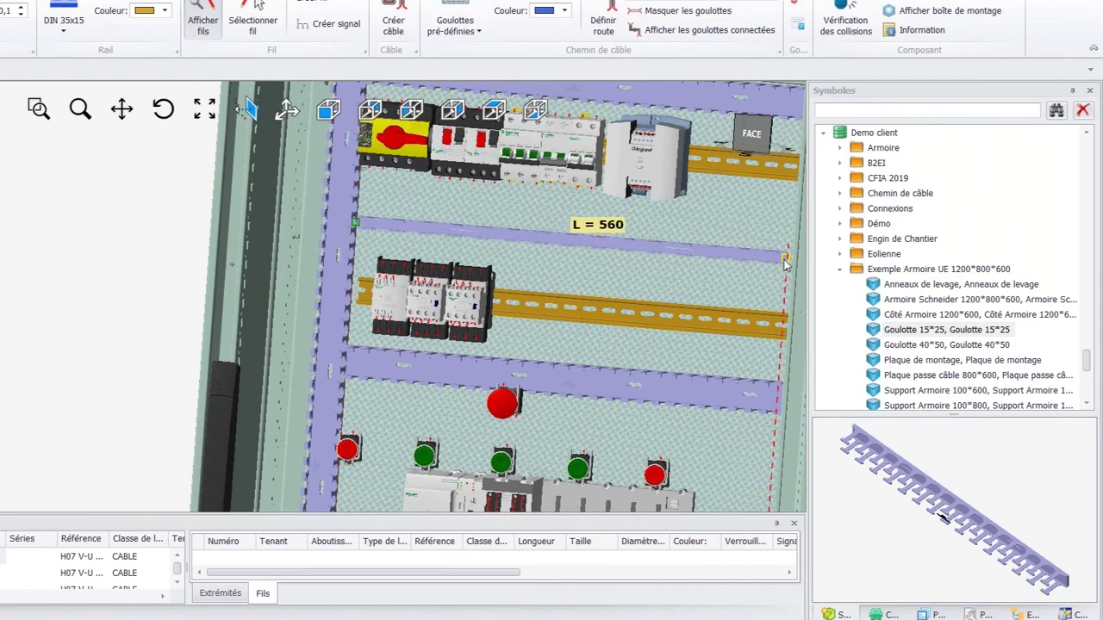
pyautogui.moveTo(427, 252); pyautogui.dragTo(383, 275, button='middle')
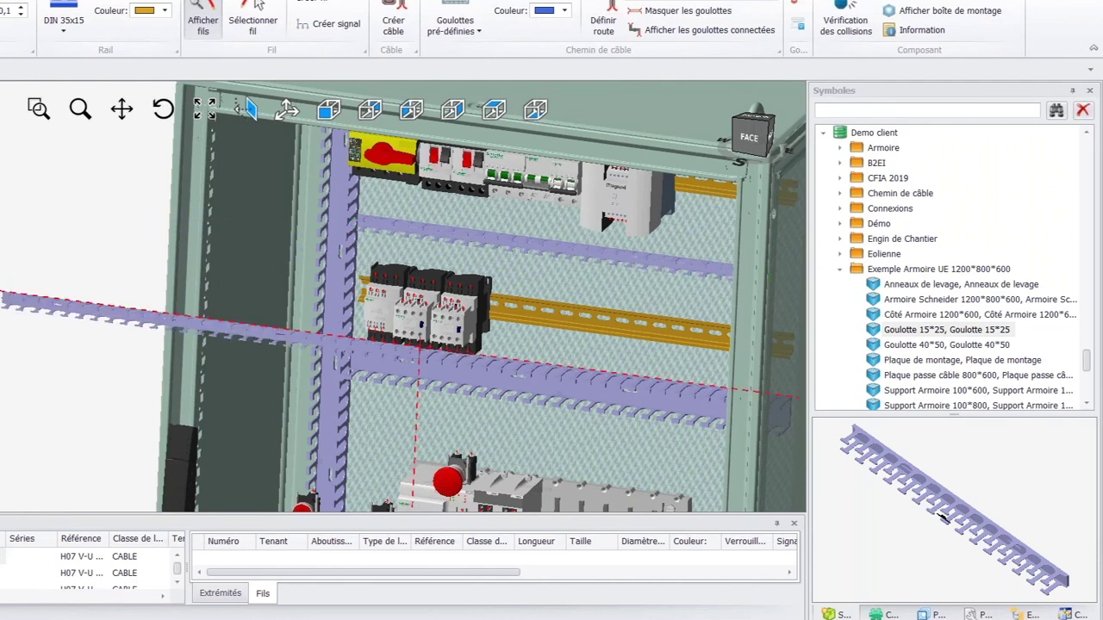
# Finish placing the duct and route all equipotentials in the cabinet.
pyautogui.press('Escape')
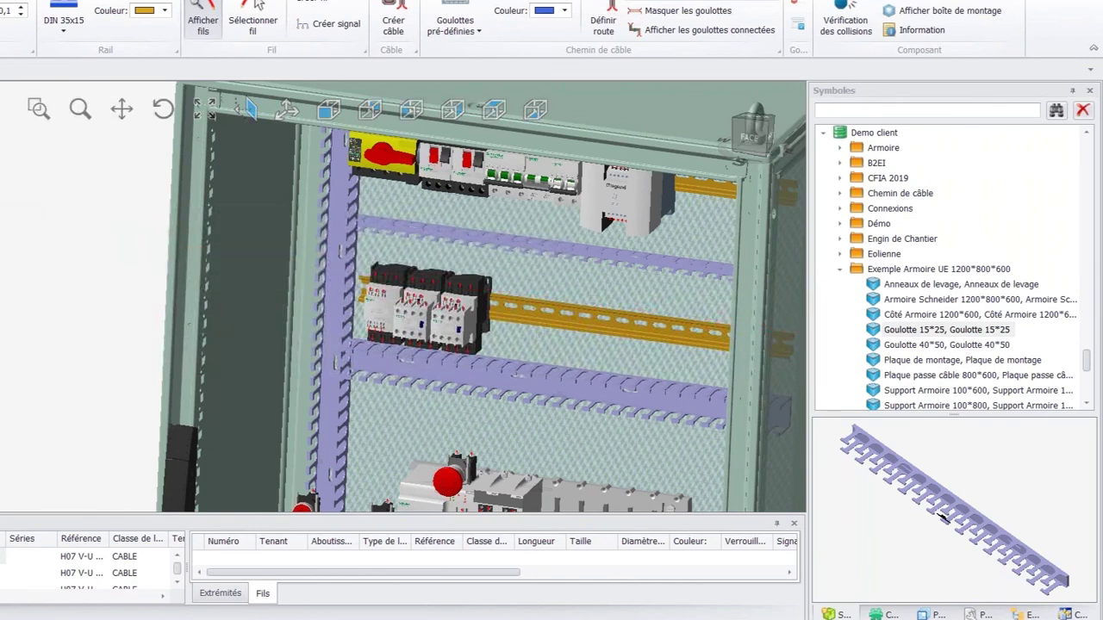
pyautogui.rightClick(2, 562)
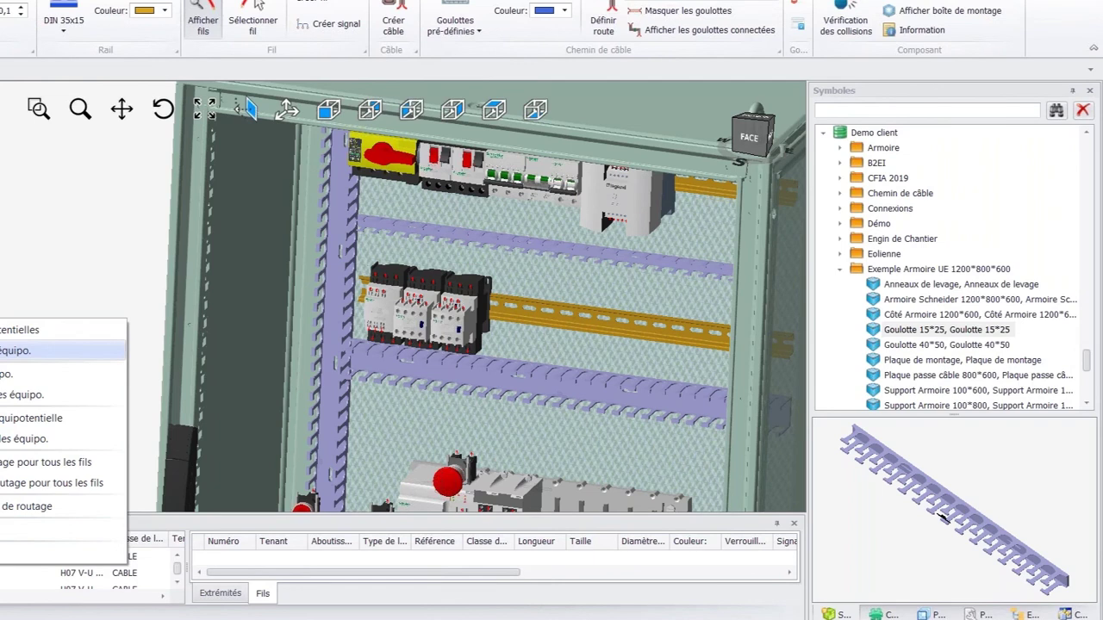
pyautogui.click(17, 350)
pyautogui.click(470, 373)
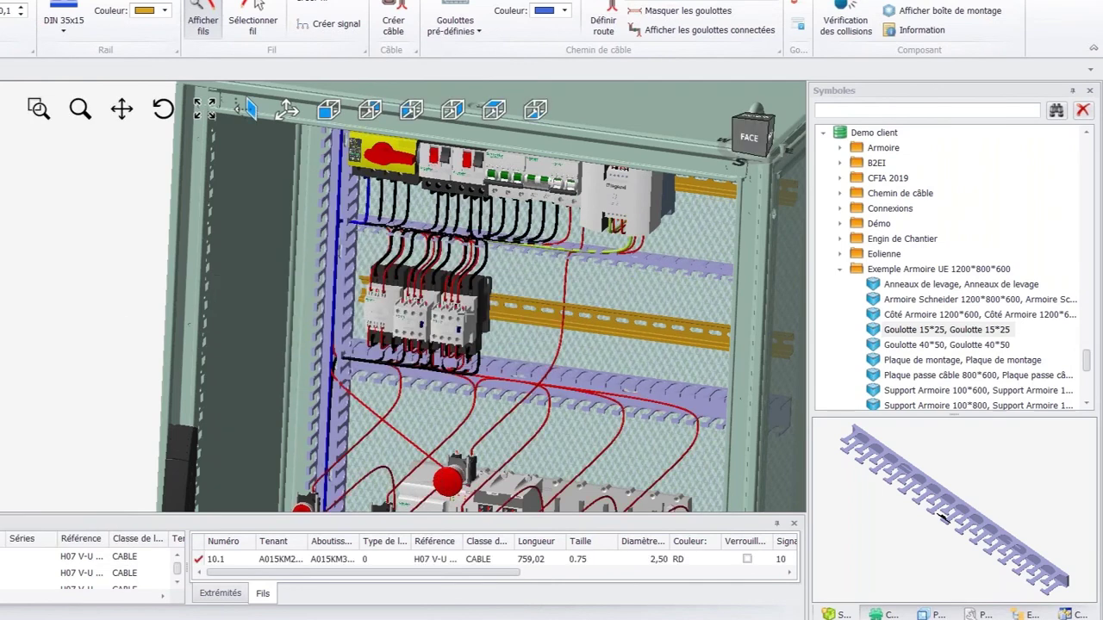
# Display the cable routes for the door components and re-route all equipotentials.
pyautogui.click(635, 27)
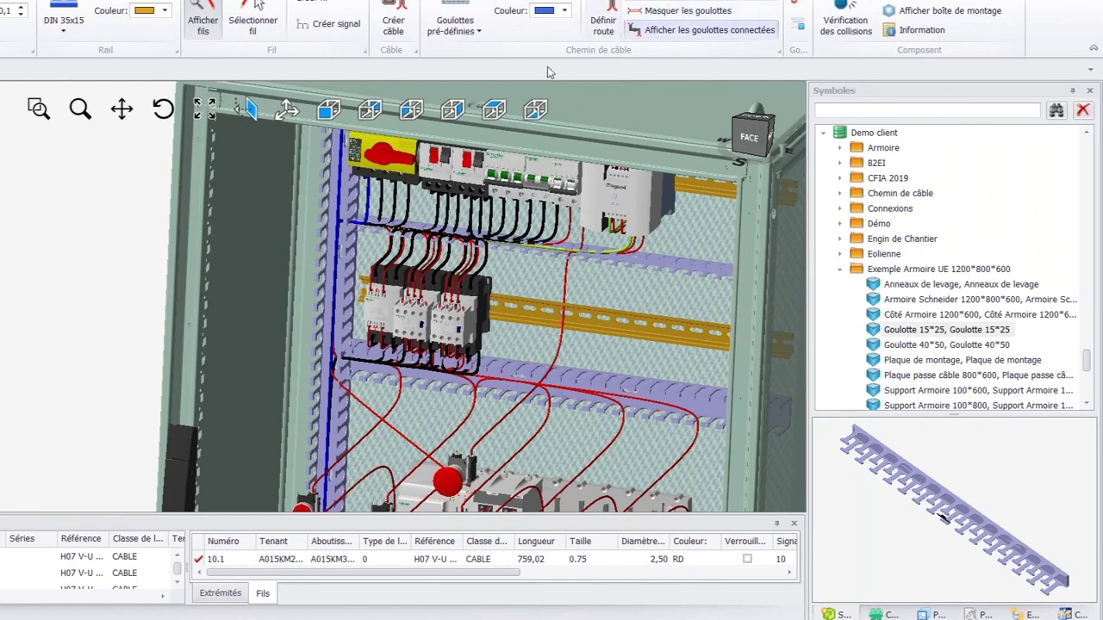
pyautogui.click(8, 558)
pyautogui.rightClick(9, 559)
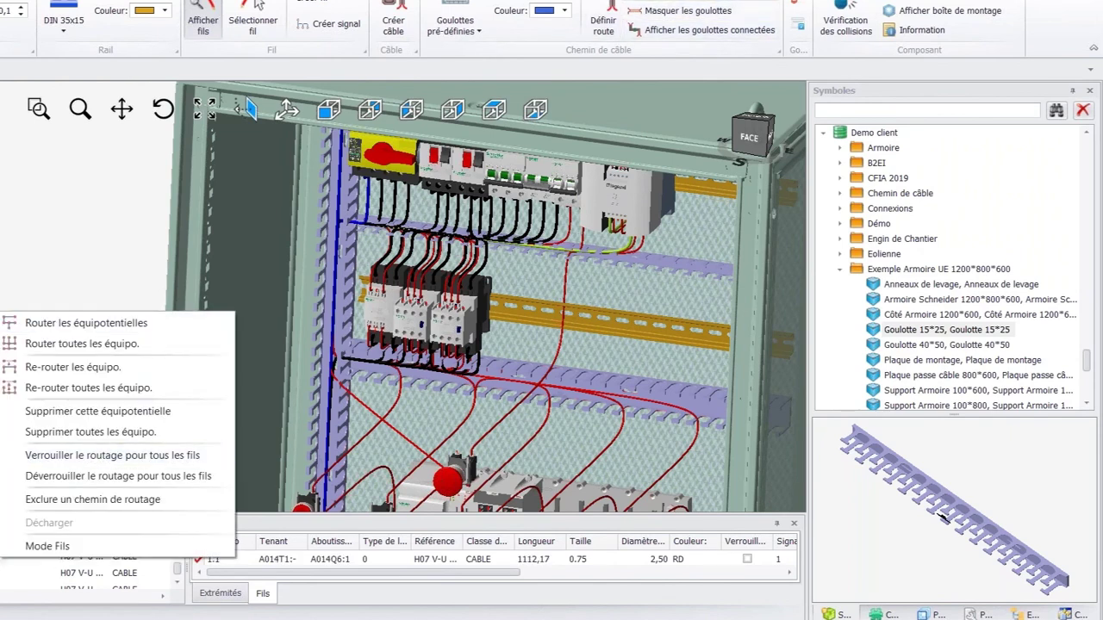
pyautogui.click(663, 2)
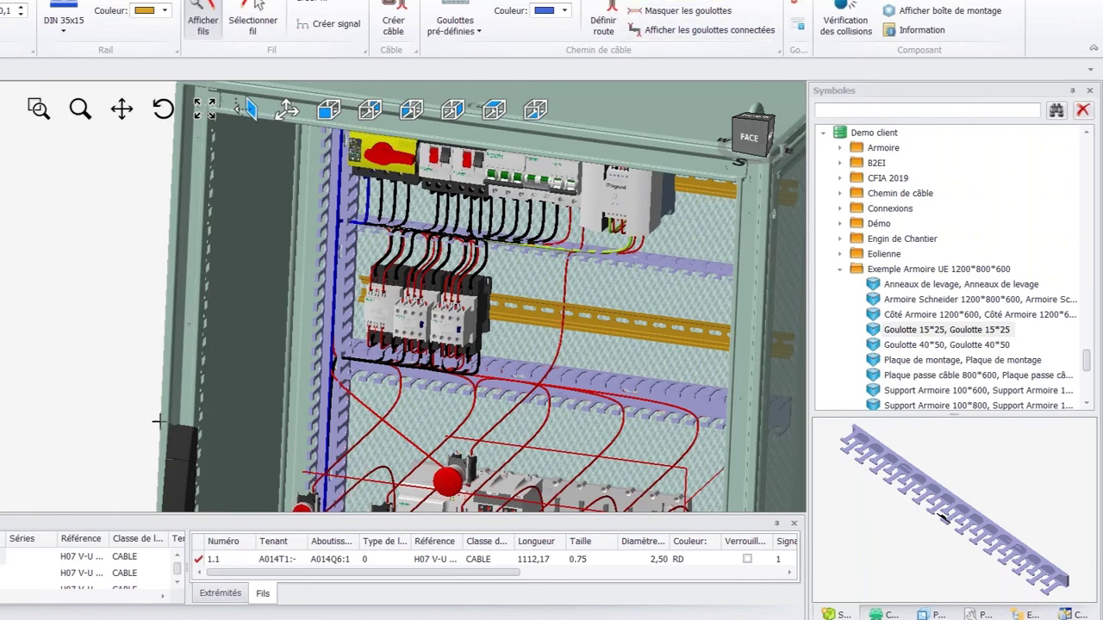
pyautogui.rightClick(3, 563)
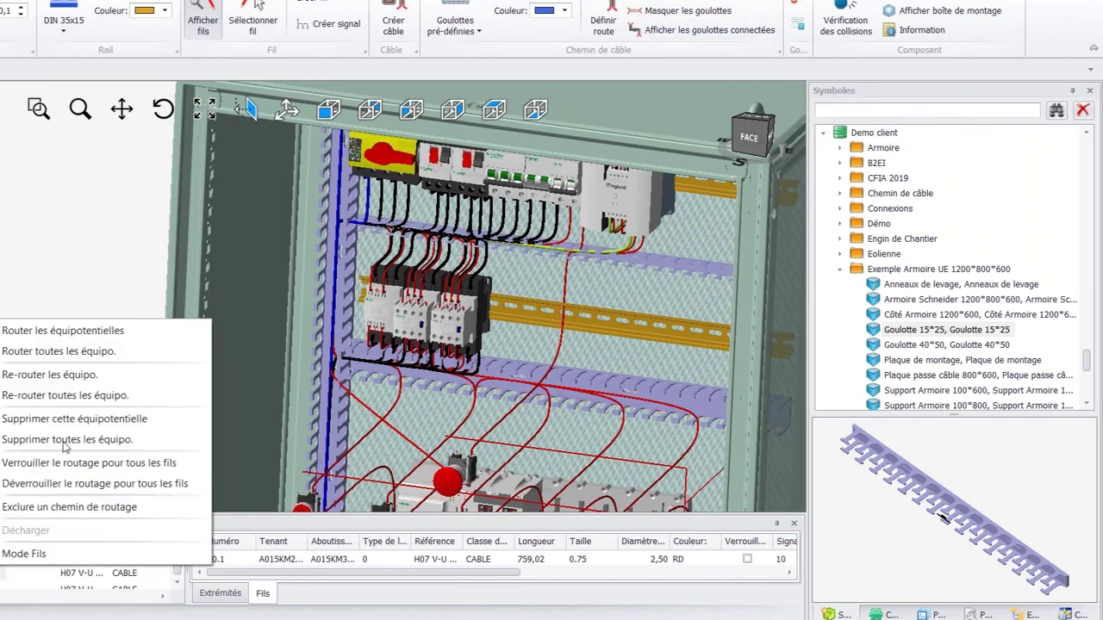
pyautogui.click(39, 399)
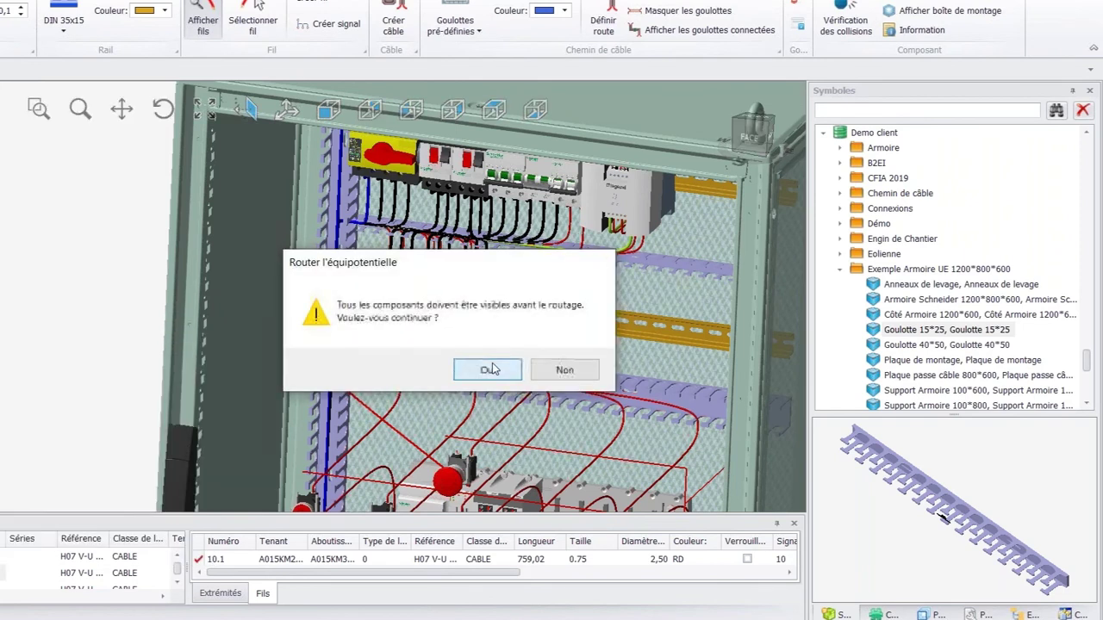
pyautogui.click(484, 368)
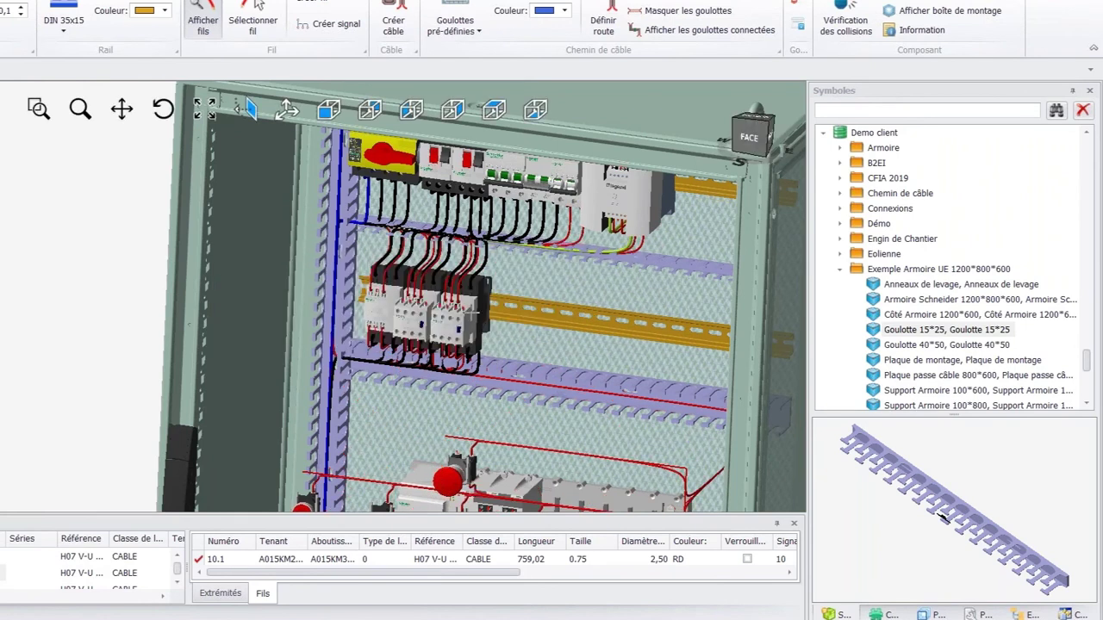
# Examine the duct information of the smaller duct between the two upper rails, checking its fill profile and the wires it carries.
pyautogui.rightClick(654, 259)
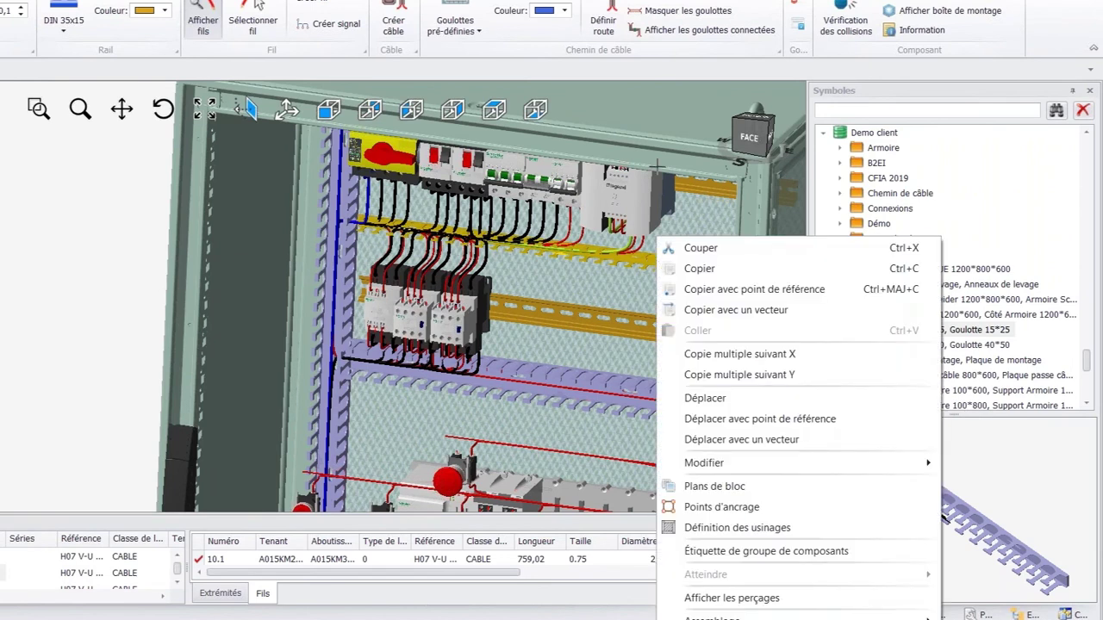
pyautogui.click(800, 27)
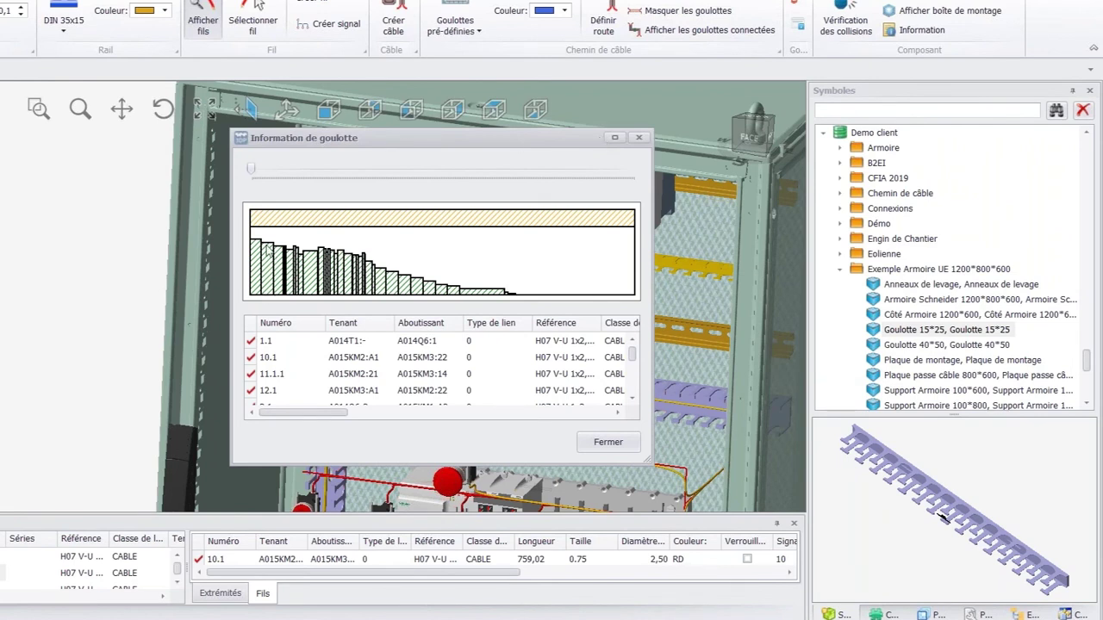
pyautogui.moveTo(339, 142); pyautogui.dragTo(0, 235)
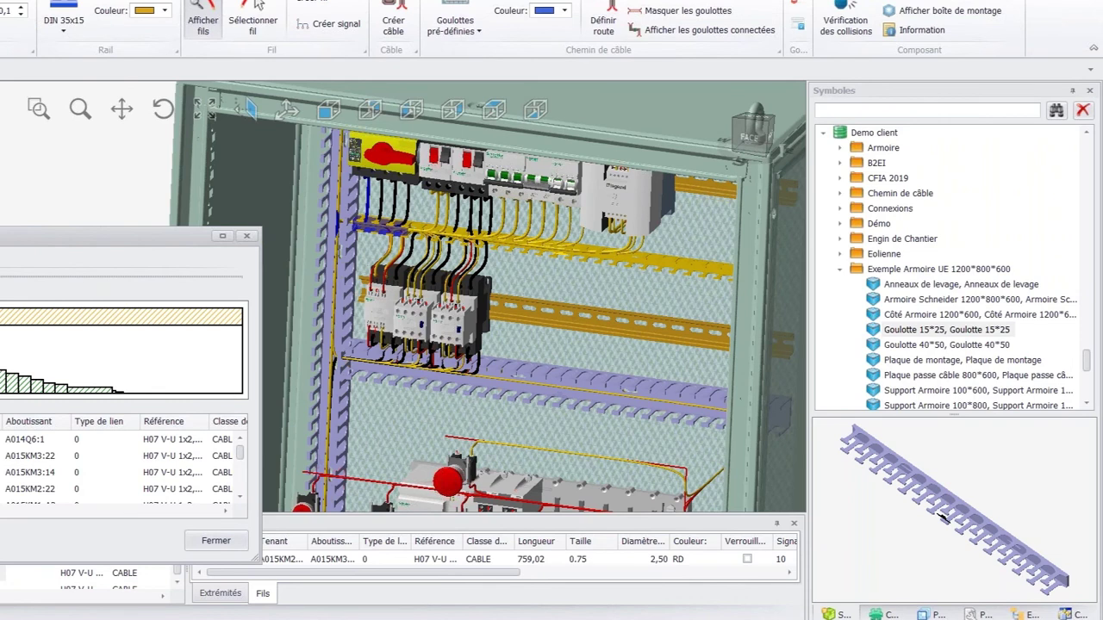
pyautogui.moveTo(6, 236); pyautogui.dragTo(0, 0)
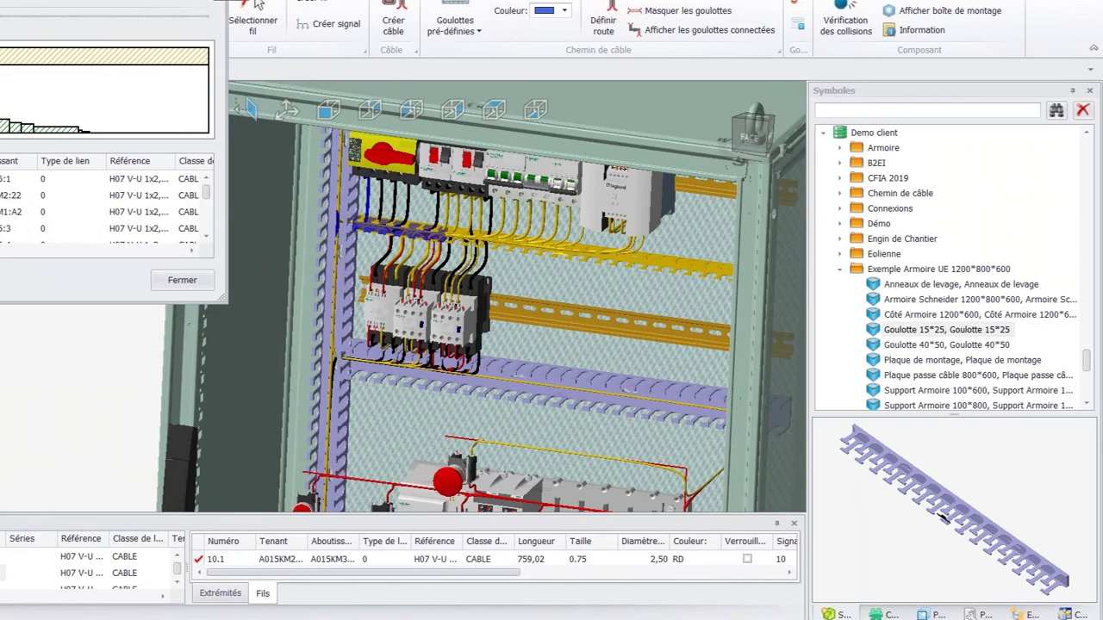
pyautogui.click(182, 280)
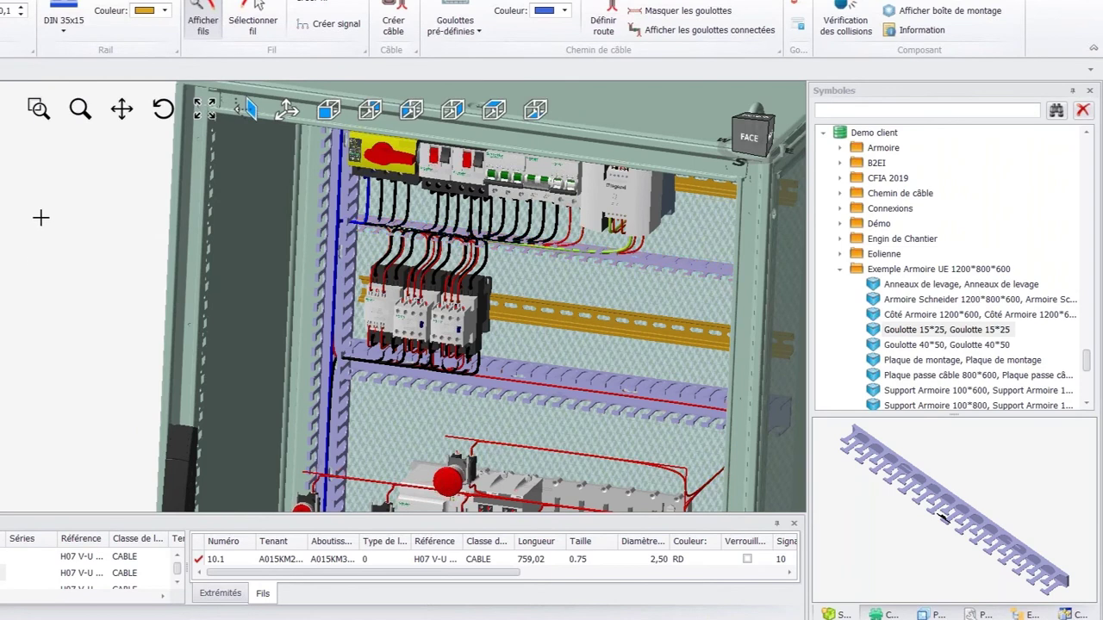
# Export the wired cabinet for SEE Electrical 3D Panel Shop Floor as implantion.was3d in the Webinar 09_02_21 folder.
pyautogui.scroll(-1, 40, 218)
pyautogui.scroll(-1, 41, 218)
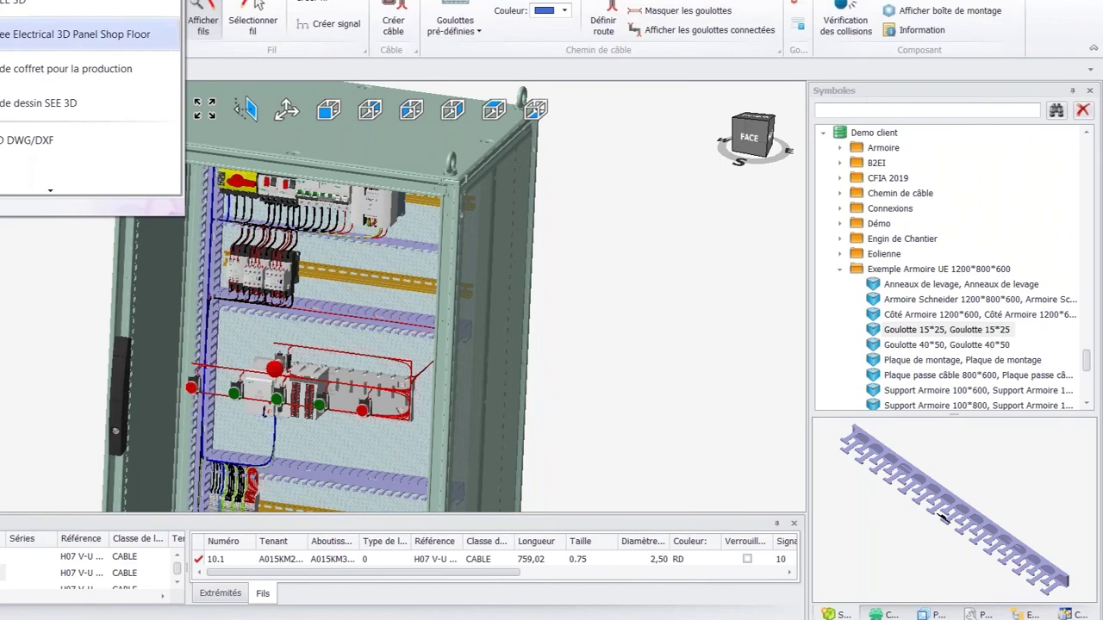
pyautogui.click(23, 38)
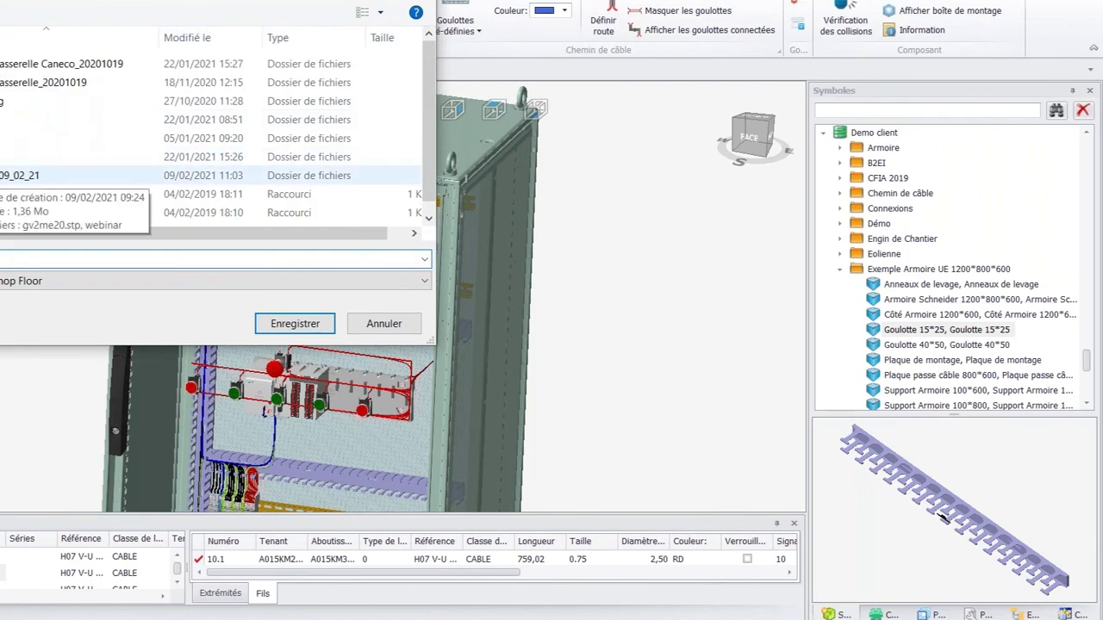
pyautogui.click(8, 175)
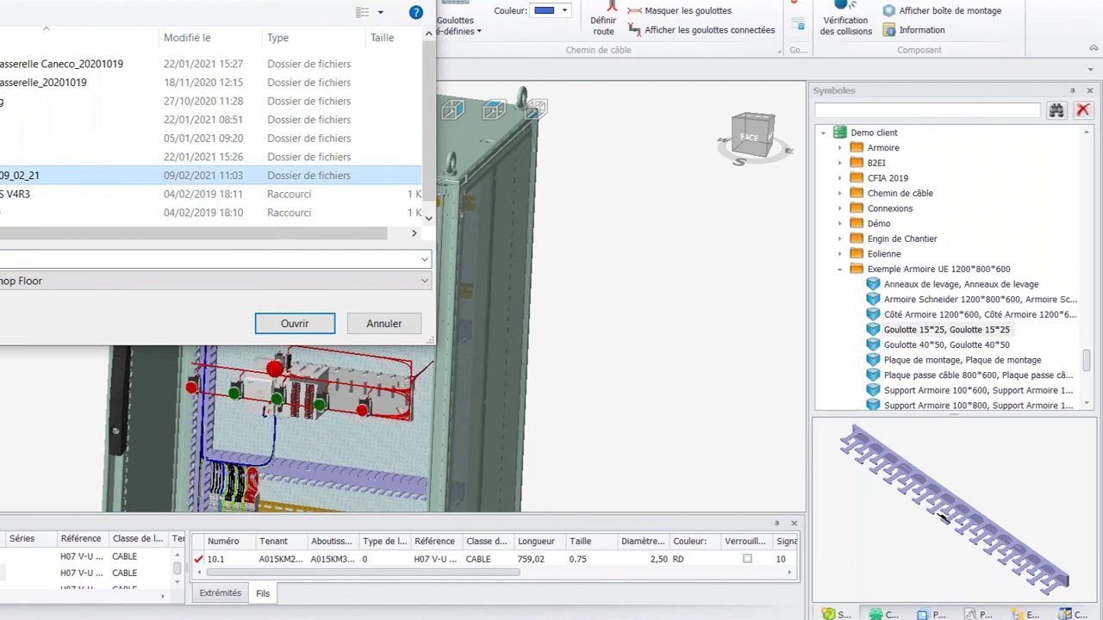
pyautogui.press('Return')
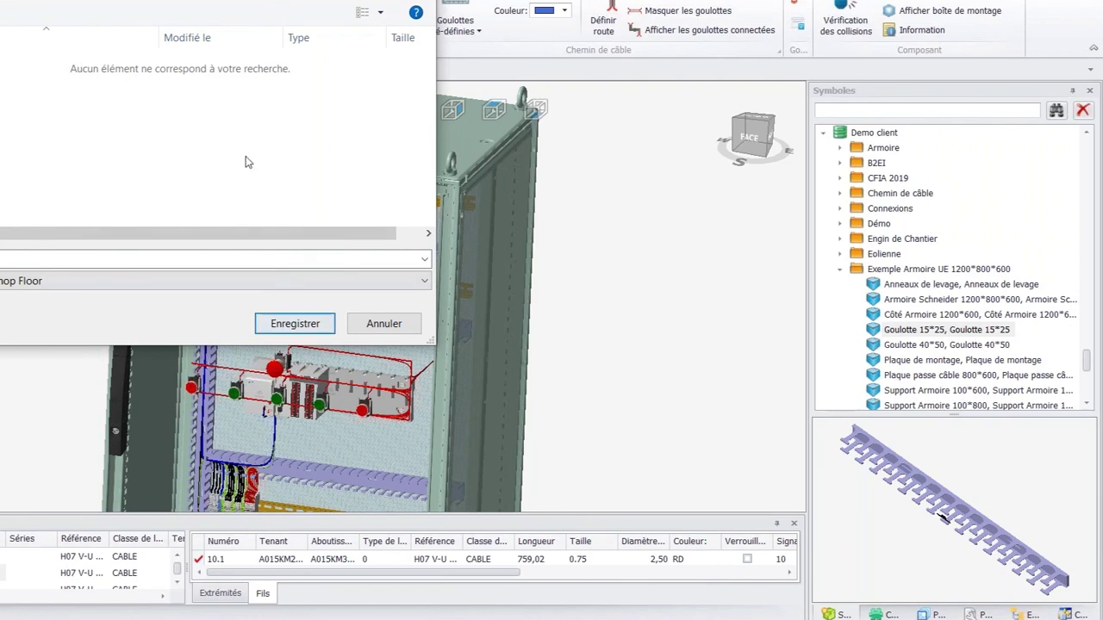
pyautogui.click(306, 323)
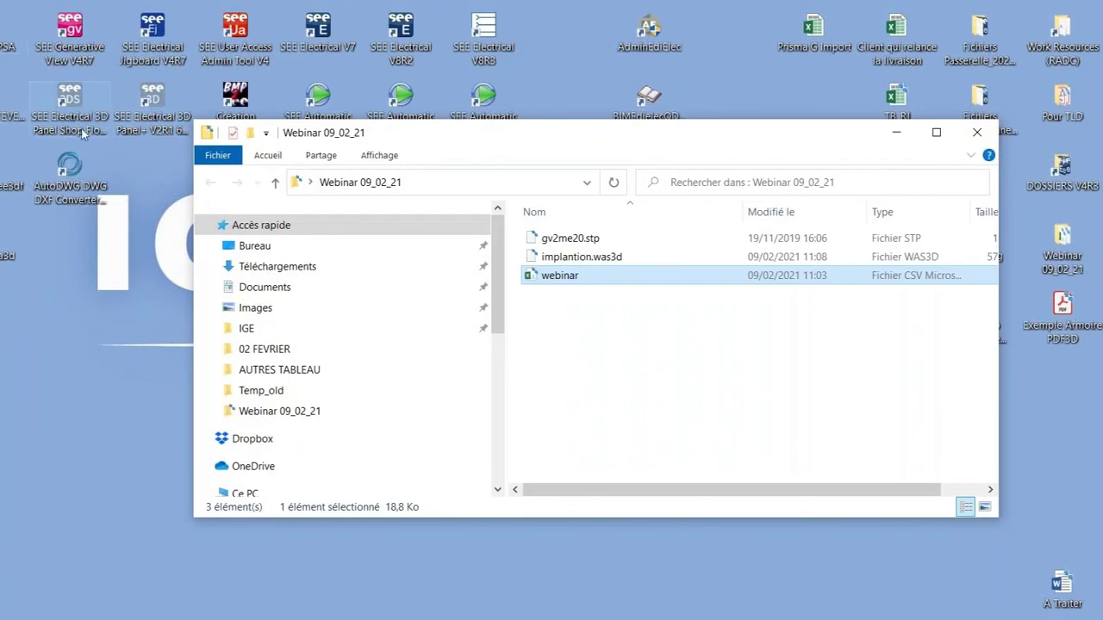
# Launch SEE Electrical 3D Panel Shop Floor V2R1 and open implantion.was3d from the Webinar 09_02_21 folder.
pyautogui.click(75, 114)
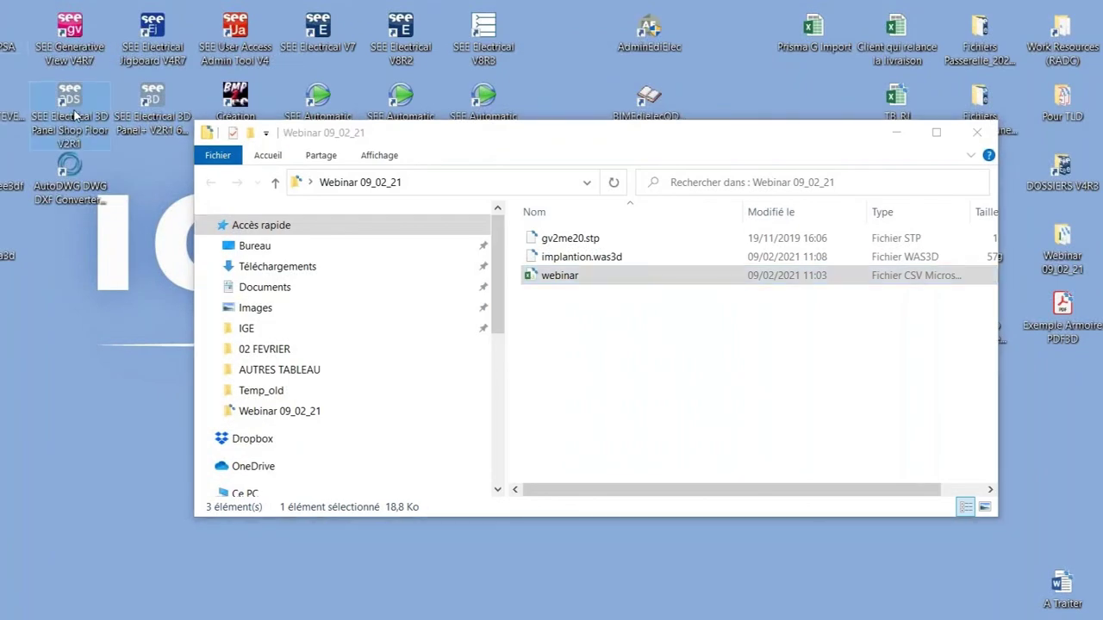
pyautogui.doubleClick(75, 115)
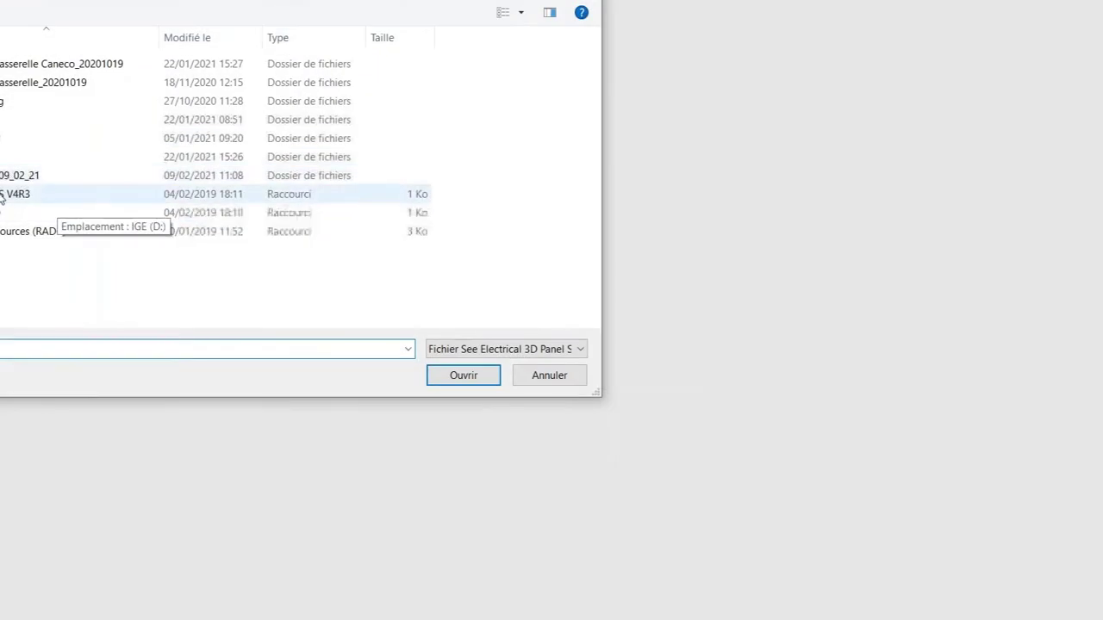
pyautogui.doubleClick(108, 175)
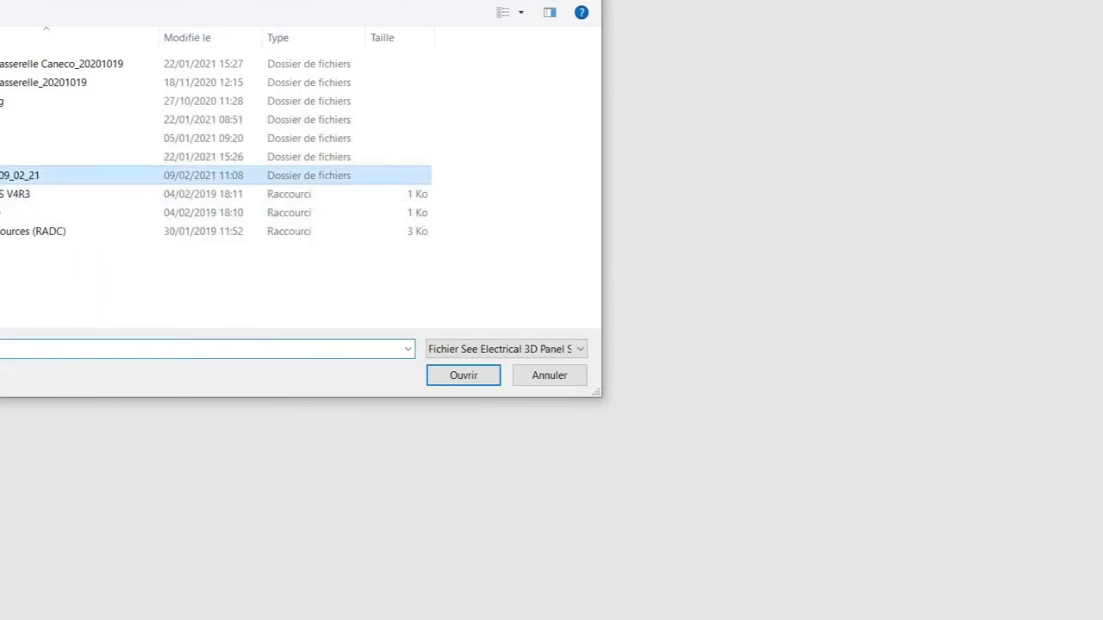
pyautogui.click(161, 106)
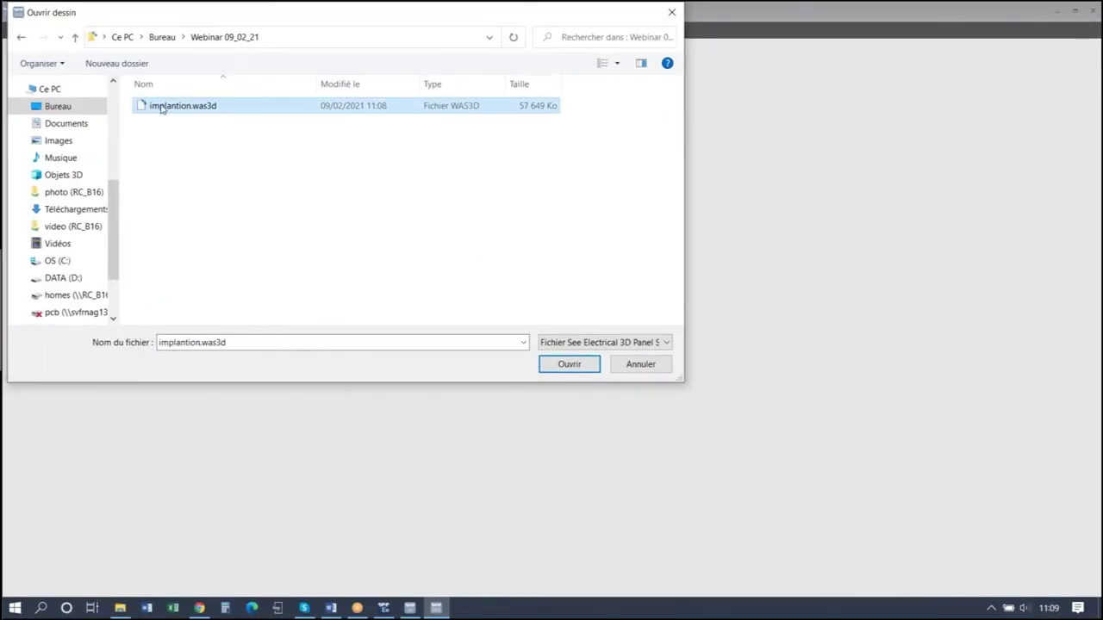
pyautogui.doubleClick(172, 107)
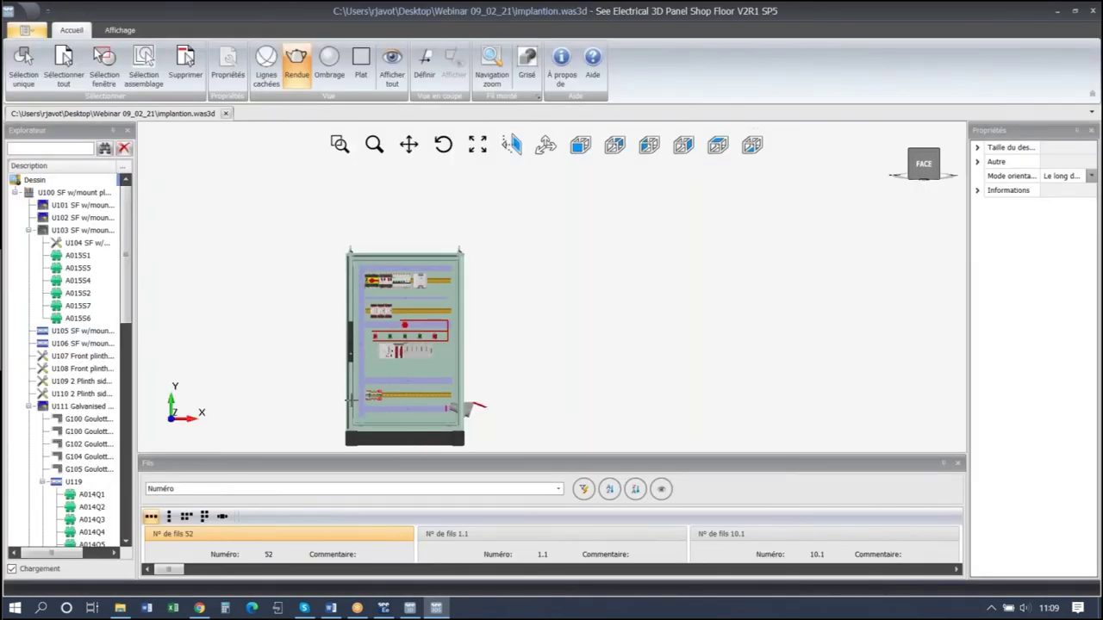
# Enlarge the wire list to show the full wire cards and mark wire 52 as completed.
pyautogui.scroll(2, 351, 399)
pyautogui.moveTo(388, 317); pyautogui.dragTo(299, 492, button='middle')
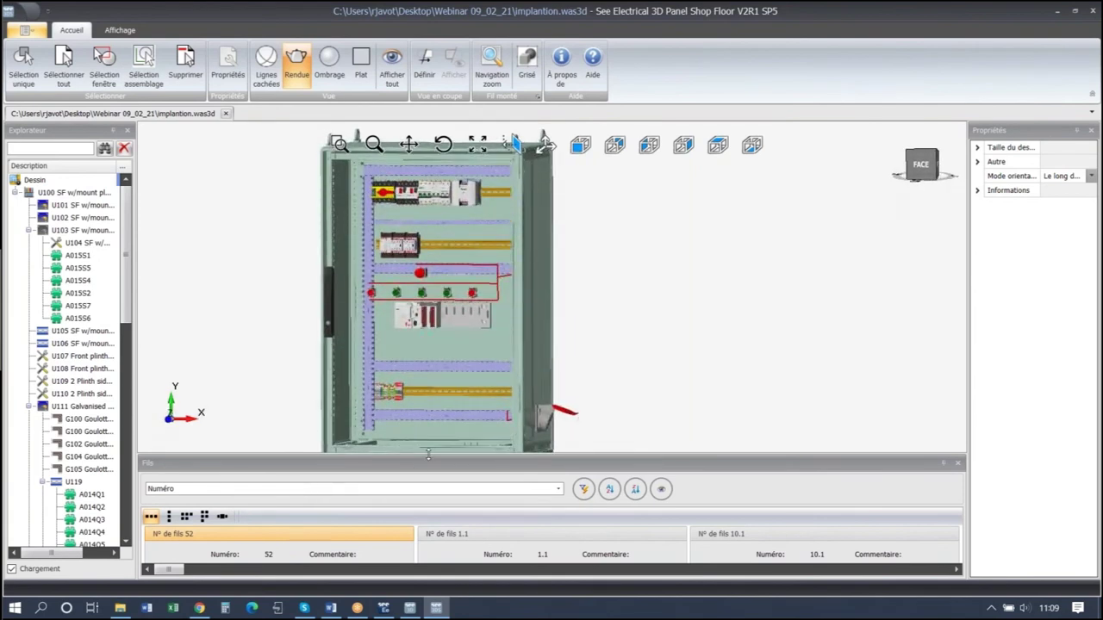
pyautogui.moveTo(426, 383); pyautogui.dragTo(426, 385)
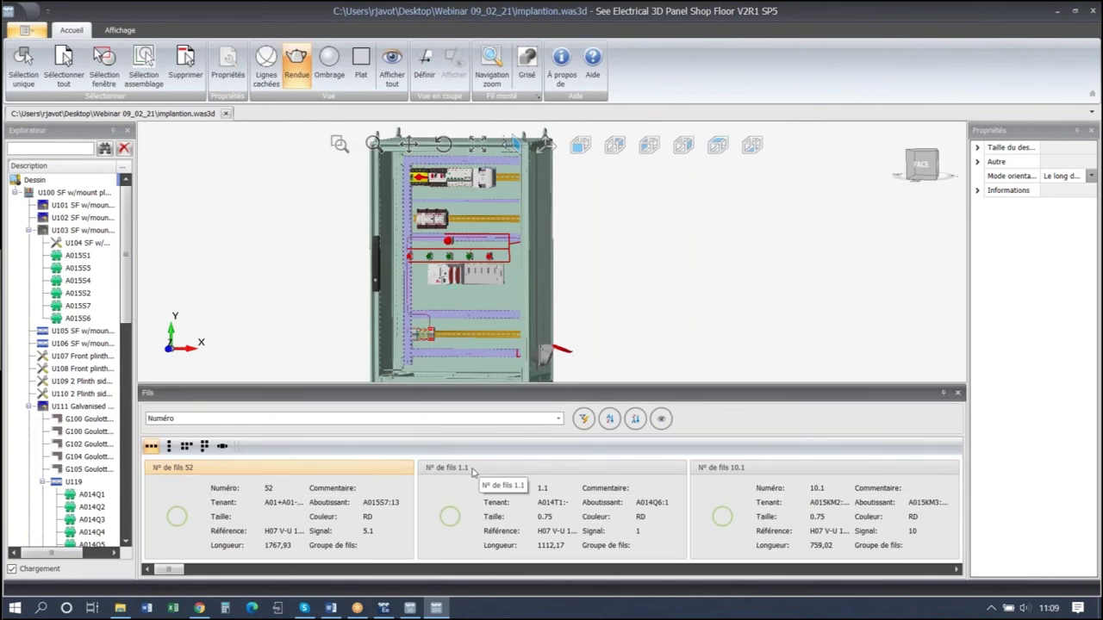
pyautogui.scroll(5, 417, 248)
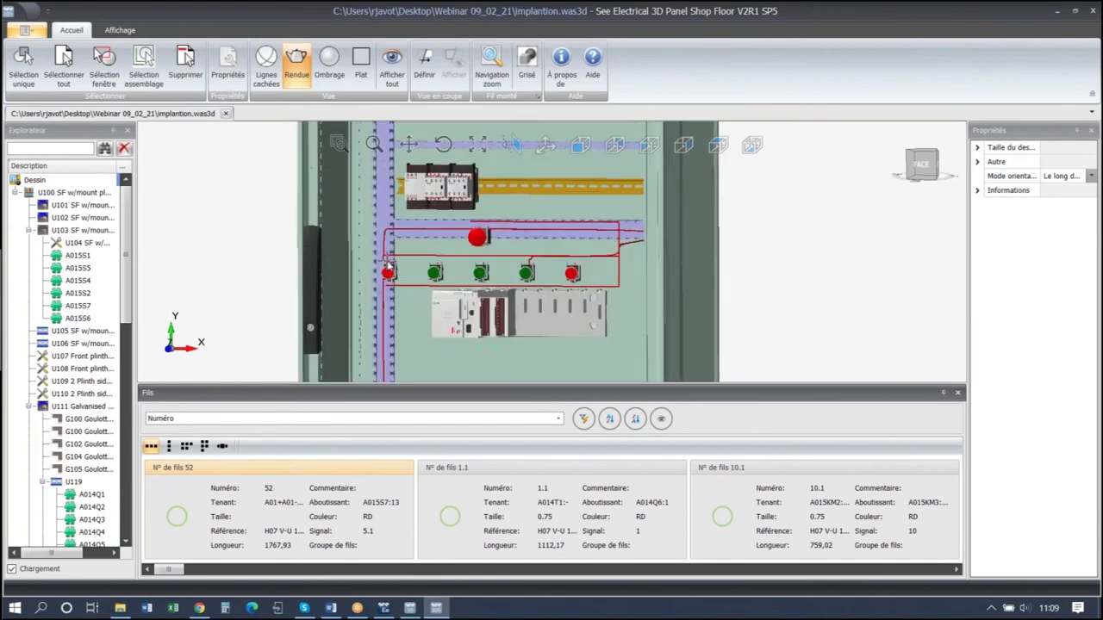
pyautogui.click(177, 518)
# Show wire 1.1 in the cabinet, then mark wires 1.1 and 10.1 as completed.
pyautogui.click(490, 471)
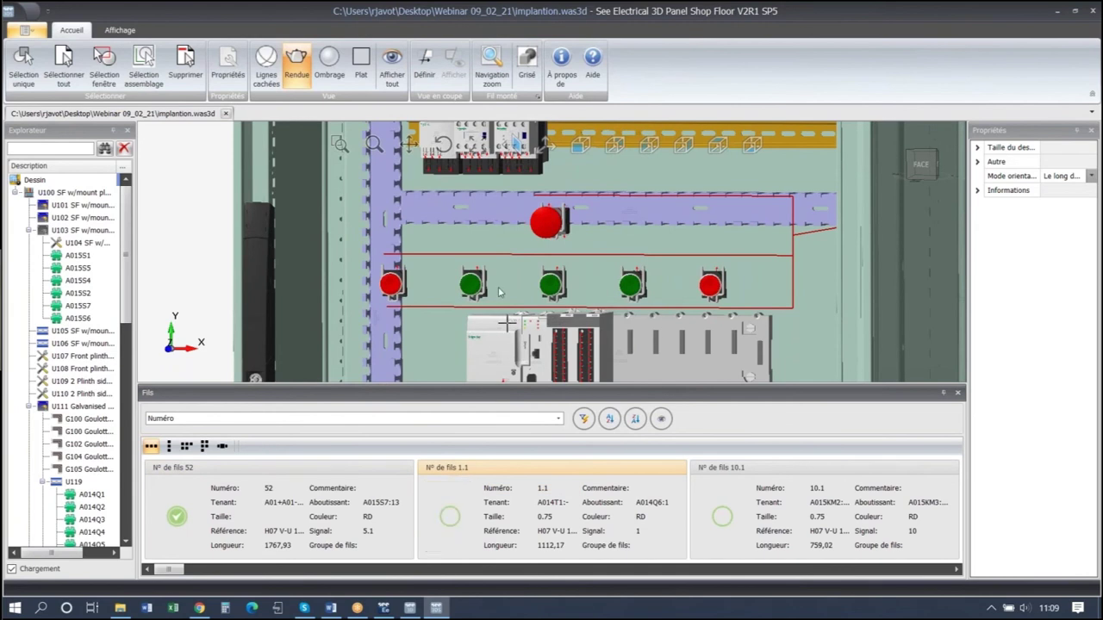
pyautogui.scroll(-5, 508, 324)
pyautogui.scroll(5, 504, 169)
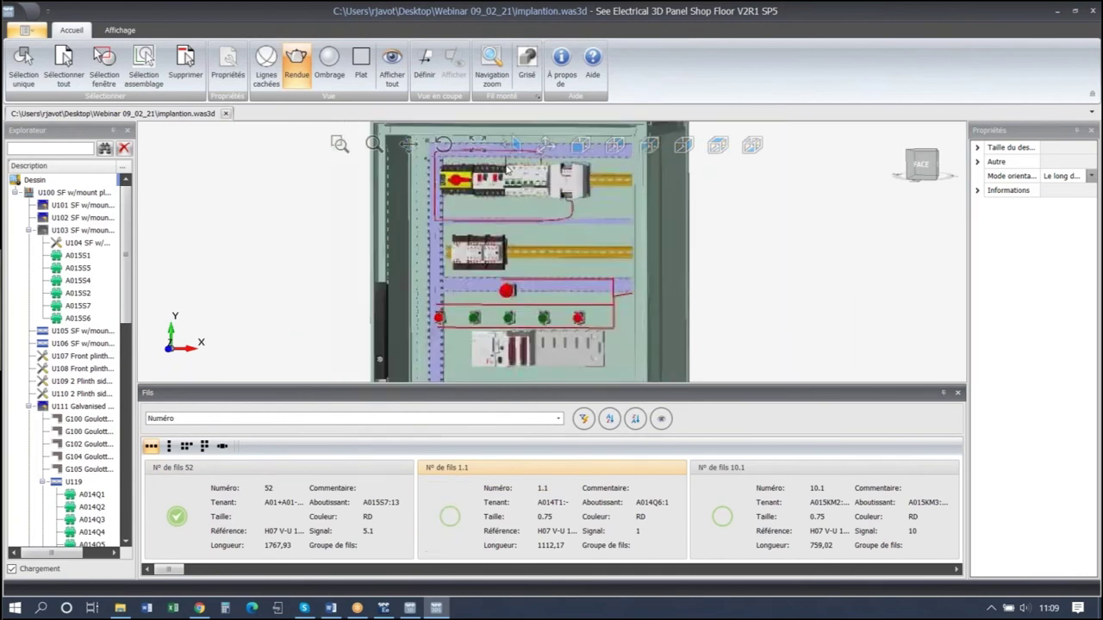
pyautogui.click(451, 519)
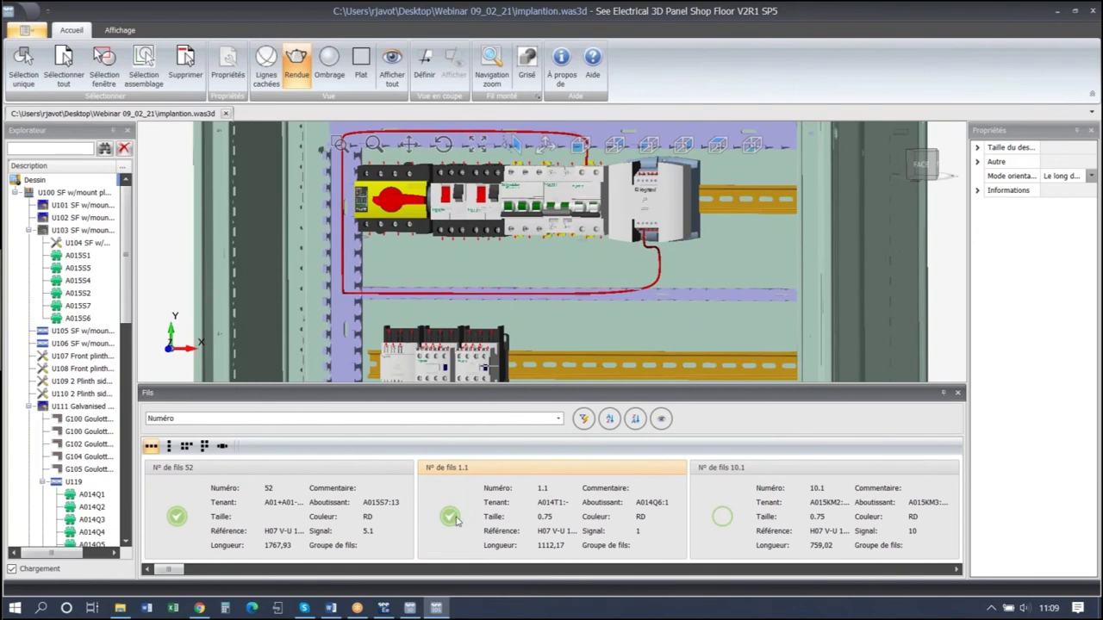
pyautogui.click(723, 516)
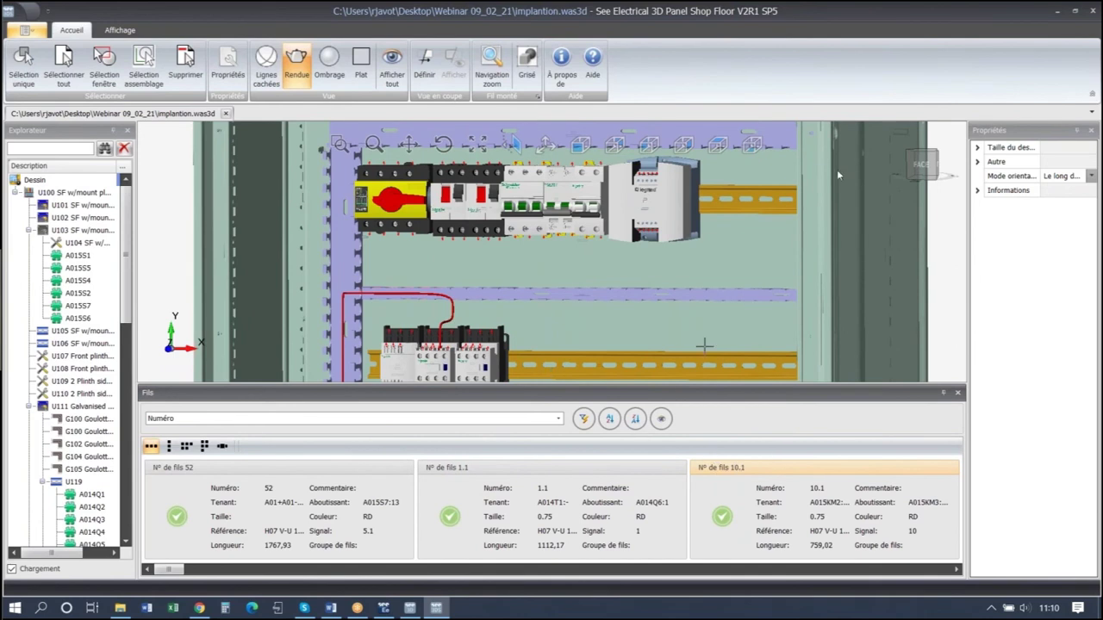
# Save and close implantion.was3d in Shop Floor, and switch back to SEE Electrical 3D Panel.
pyautogui.click(953, 102)
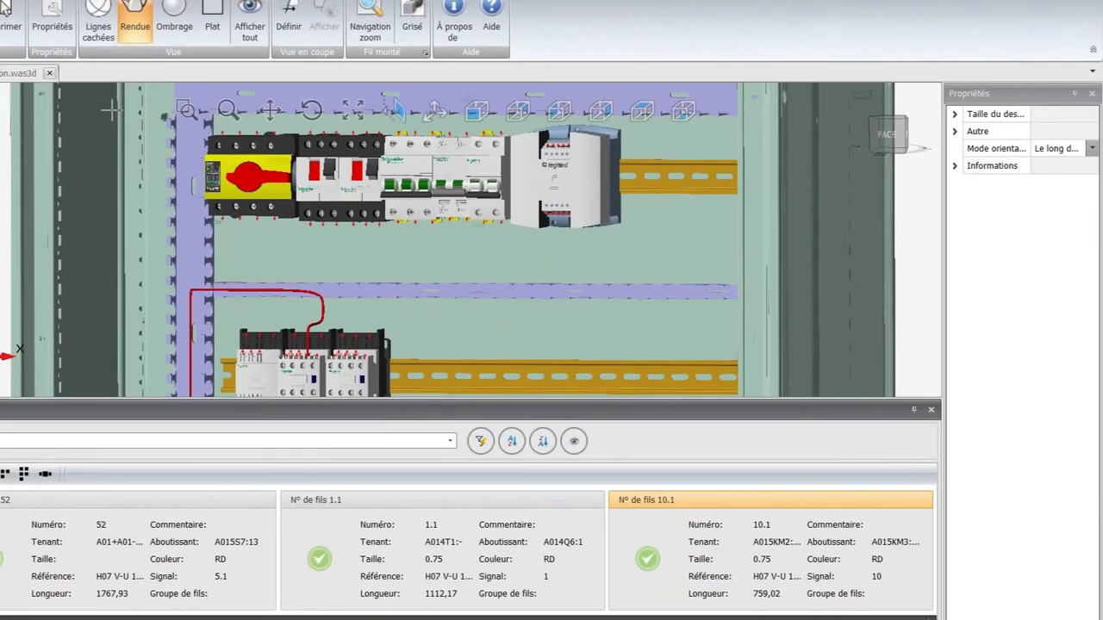
pyautogui.click(5, 8)
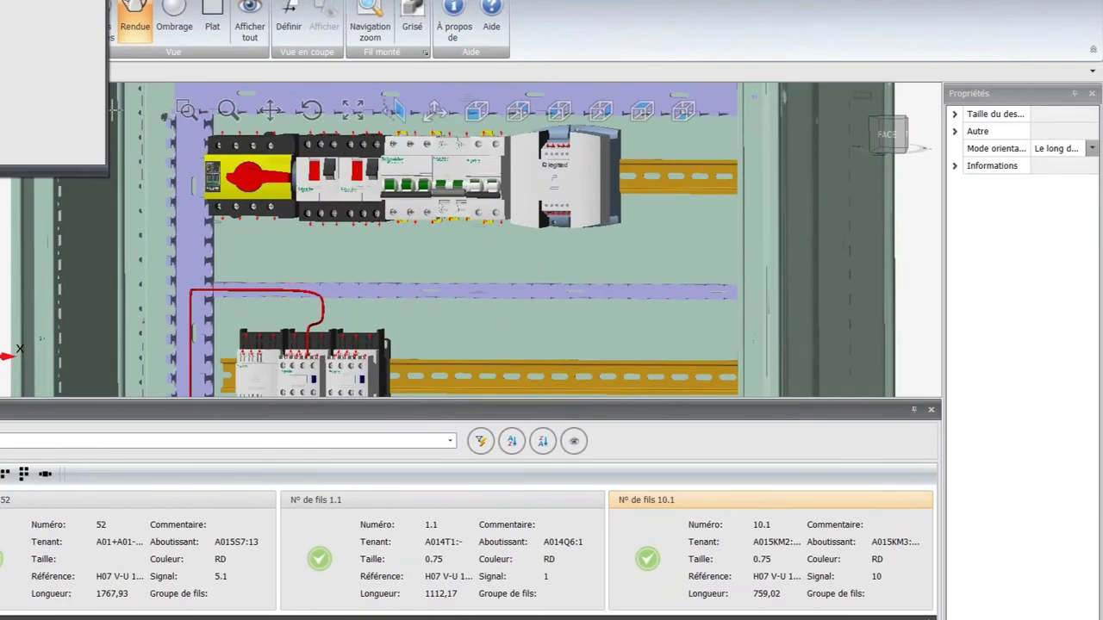
pyautogui.press('Return')
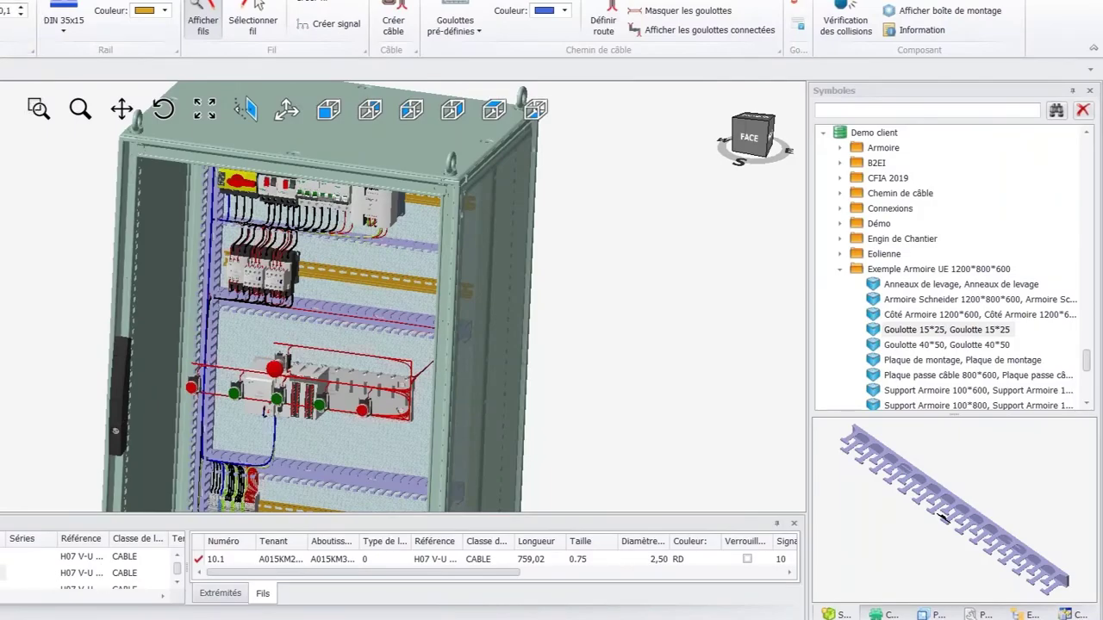
# Import the assembly status of the wires from the Shop Floor file implantion.was3d into the cabinet project.
pyautogui.rightClick(2, 556)
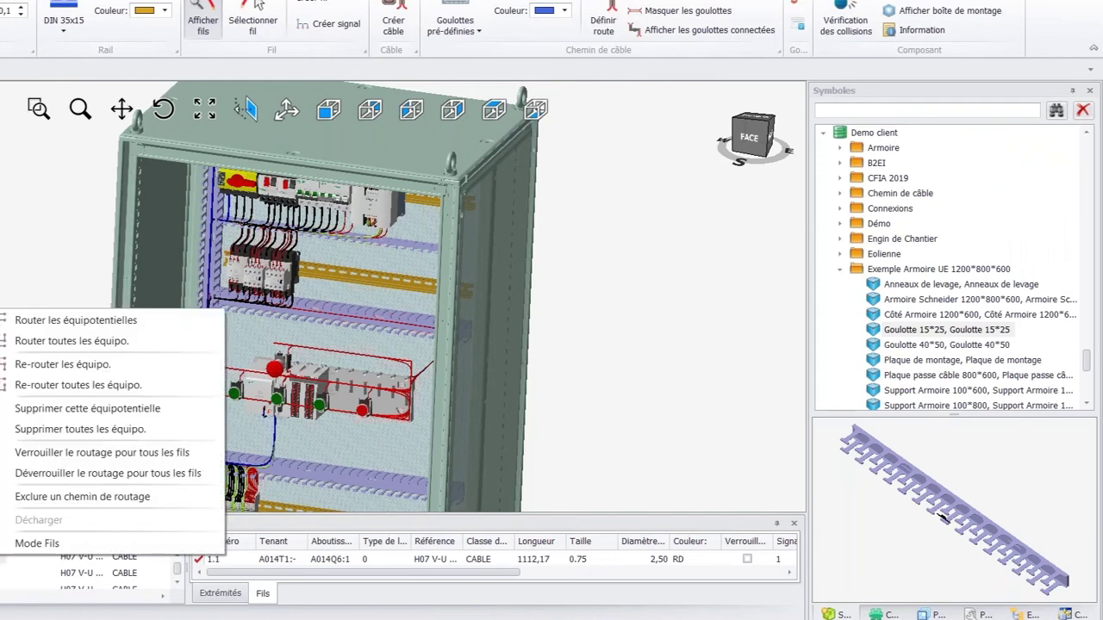
pyautogui.click(9, 320)
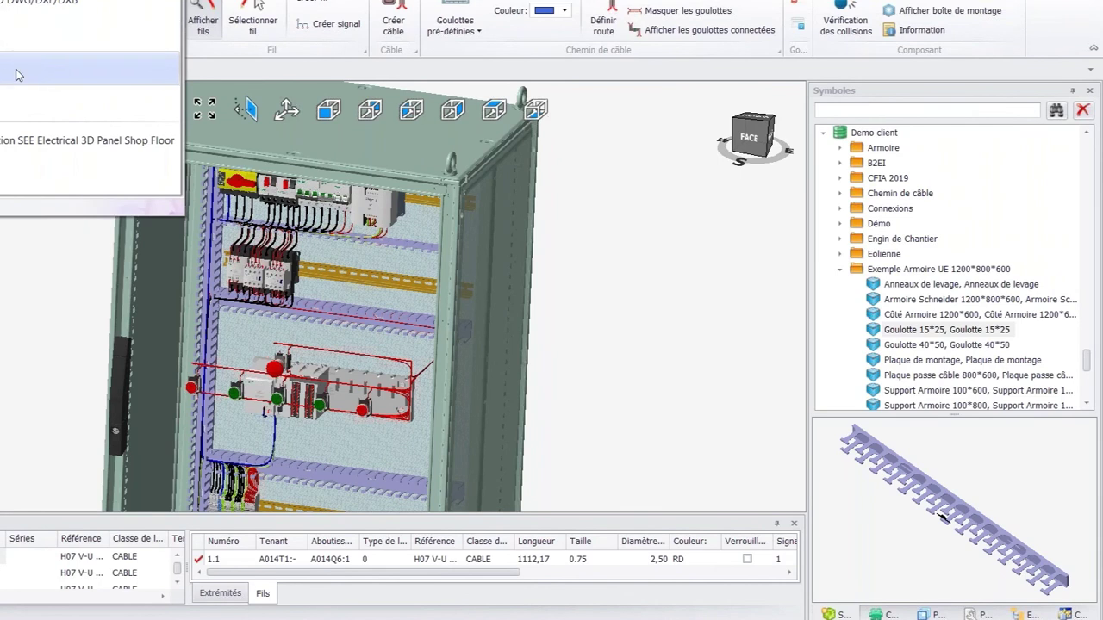
pyautogui.click(25, 147)
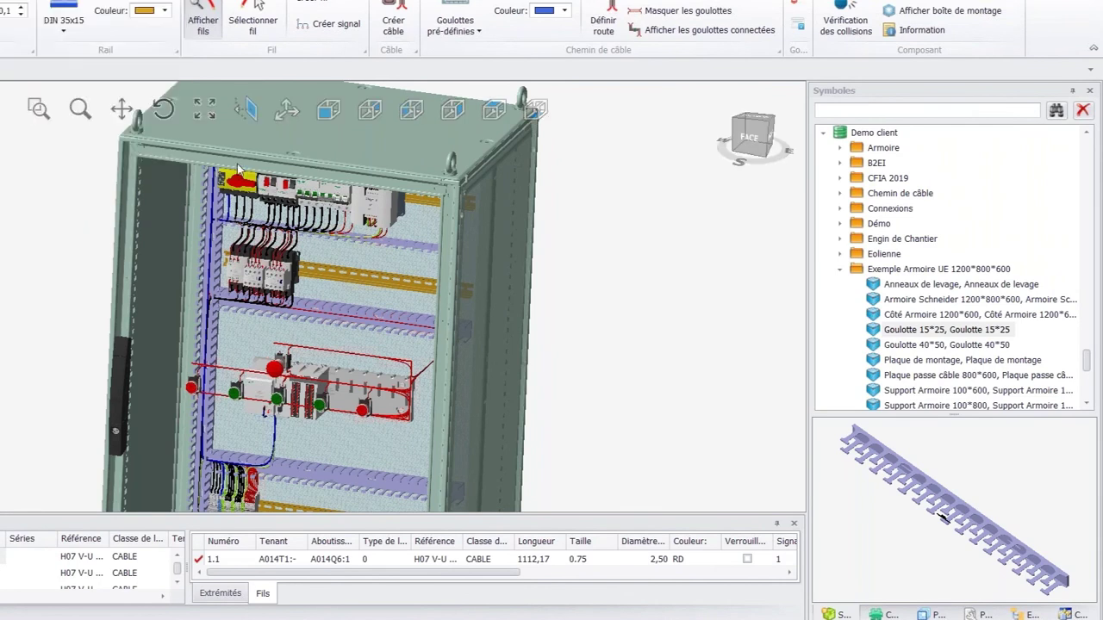
pyautogui.doubleClick(25, 175)
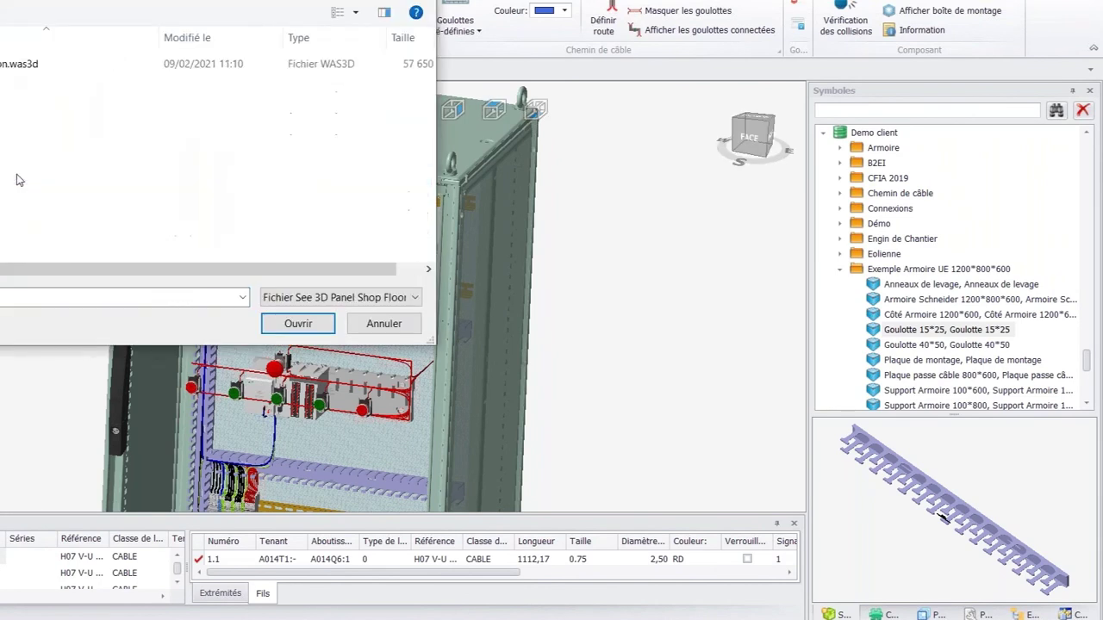
pyautogui.click(19, 64)
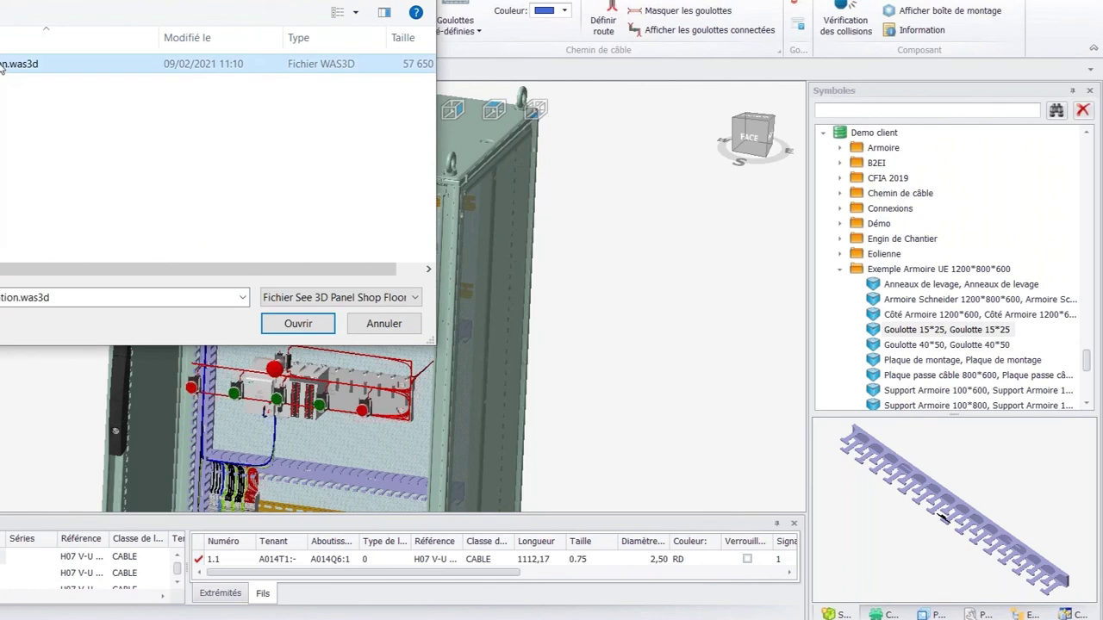
pyautogui.doubleClick(3, 65)
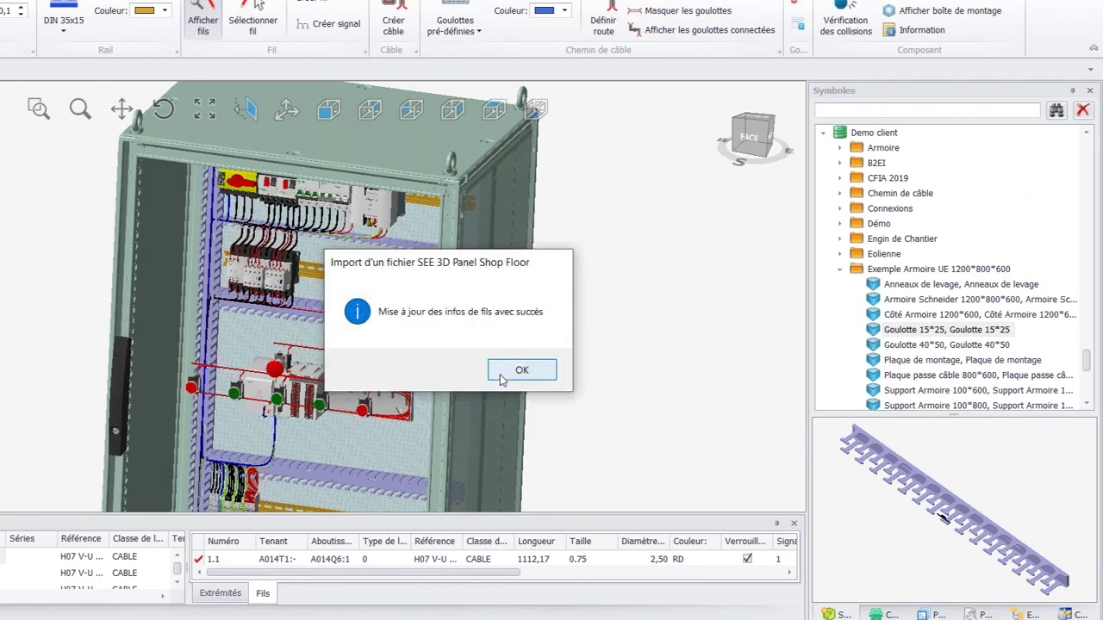
pyautogui.click(520, 371)
# Switch the wiring list to wire mode and enlarge it to examine the locking and Montage columns of the wires.
pyautogui.rightClick(86, 558)
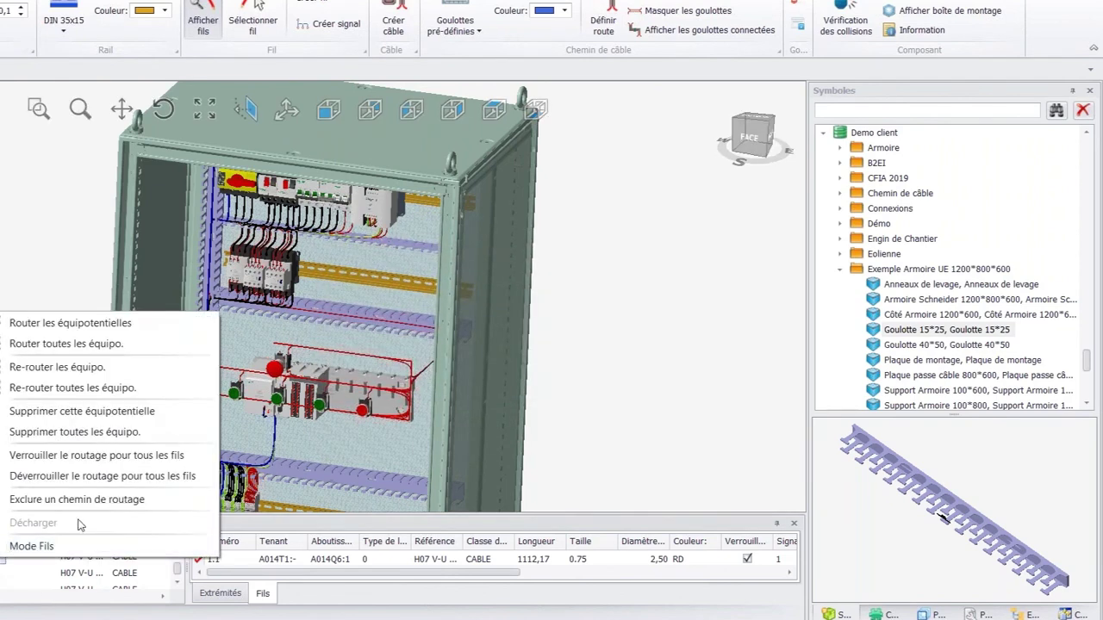
pyautogui.click(62, 546)
pyautogui.moveTo(394, 523); pyautogui.dragTo(367, 240)
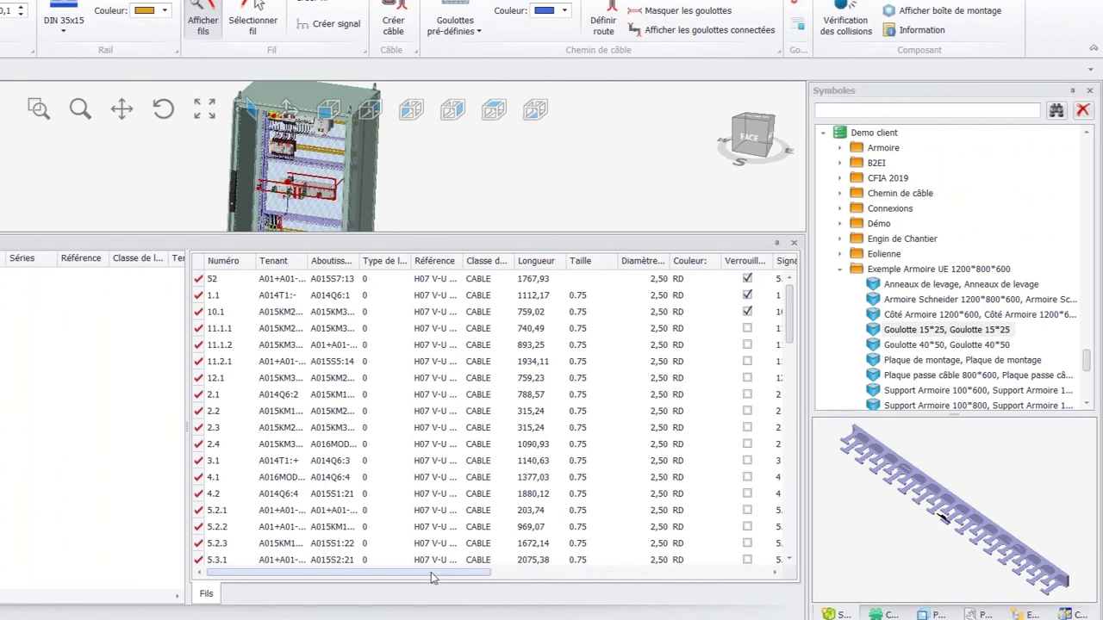
pyautogui.moveTo(432, 577); pyautogui.dragTo(557, 581)
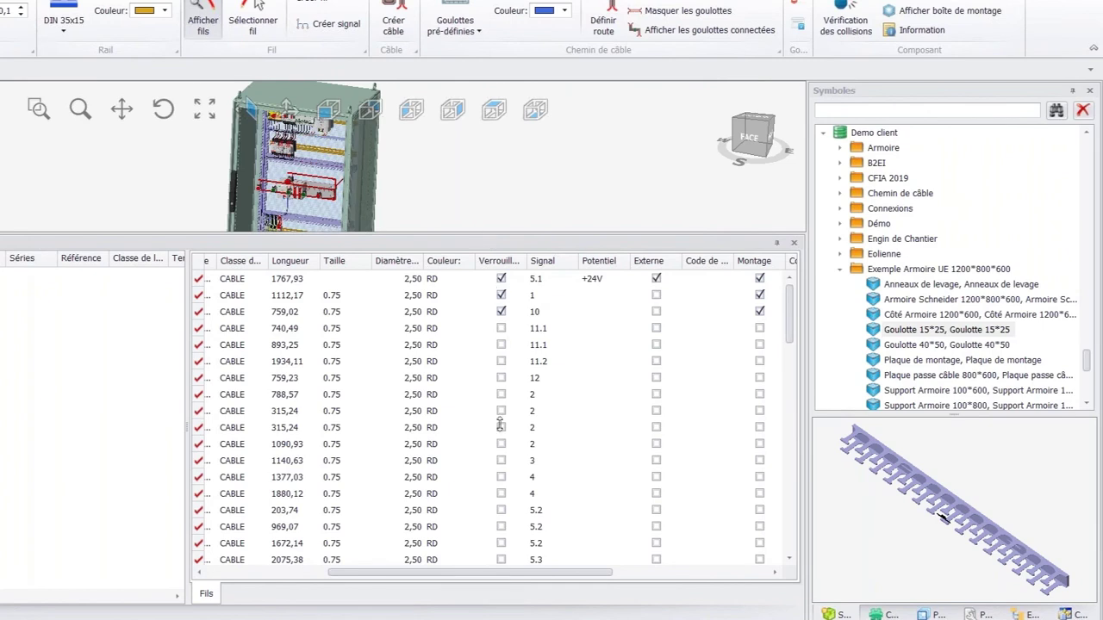
pyautogui.moveTo(500, 483); pyautogui.dragTo(500, 486)
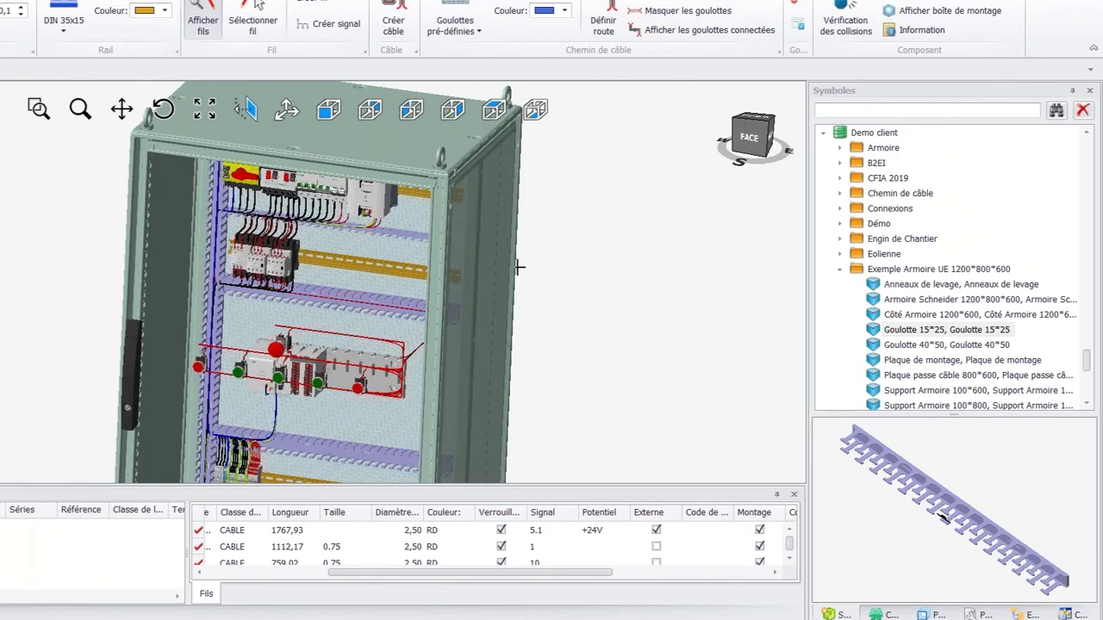
# Dimension the heights of the horizontal ducts in the front view, starting from the lower end of the left vertical duct.
pyautogui.scroll(2, 197, 225)
pyautogui.moveTo(192, 225); pyautogui.dragTo(173, 212, button='middle')
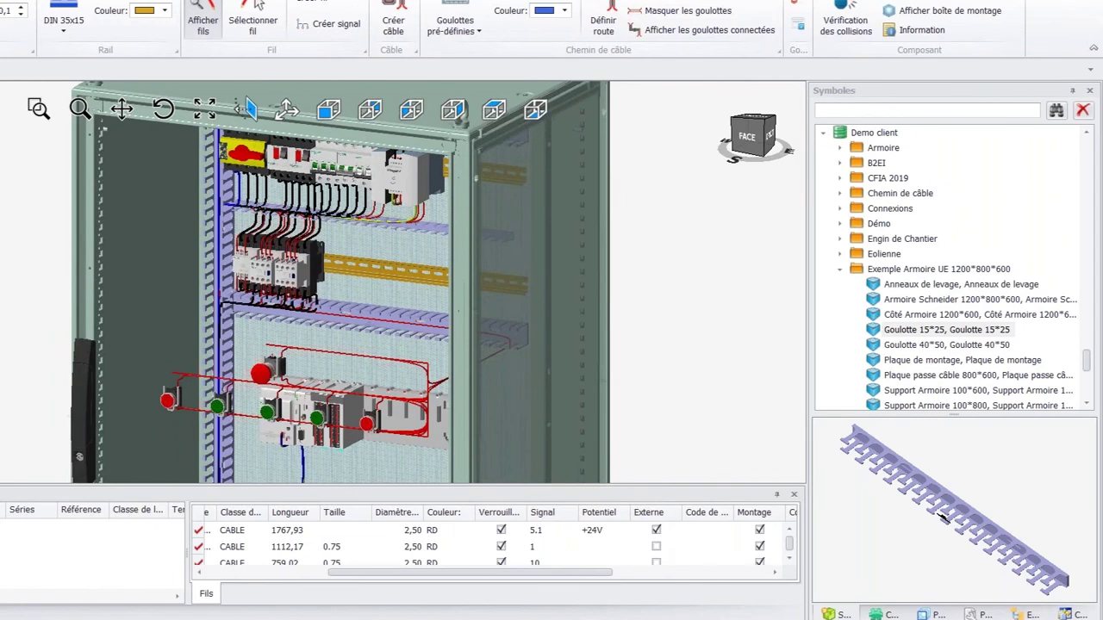
pyautogui.click(744, 138)
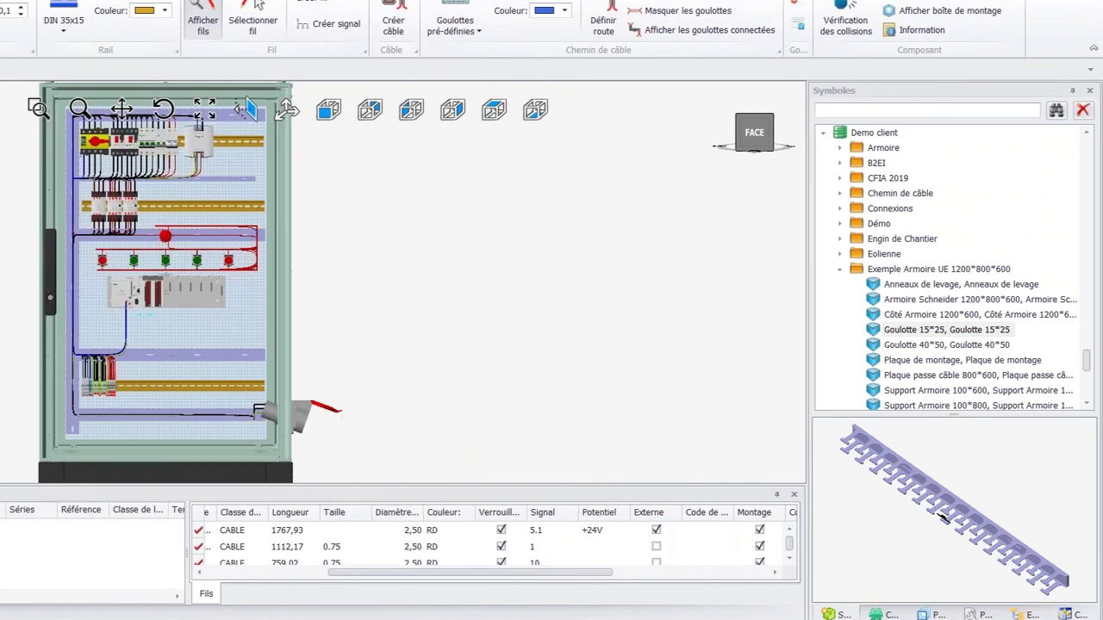
pyautogui.click(51, 0)
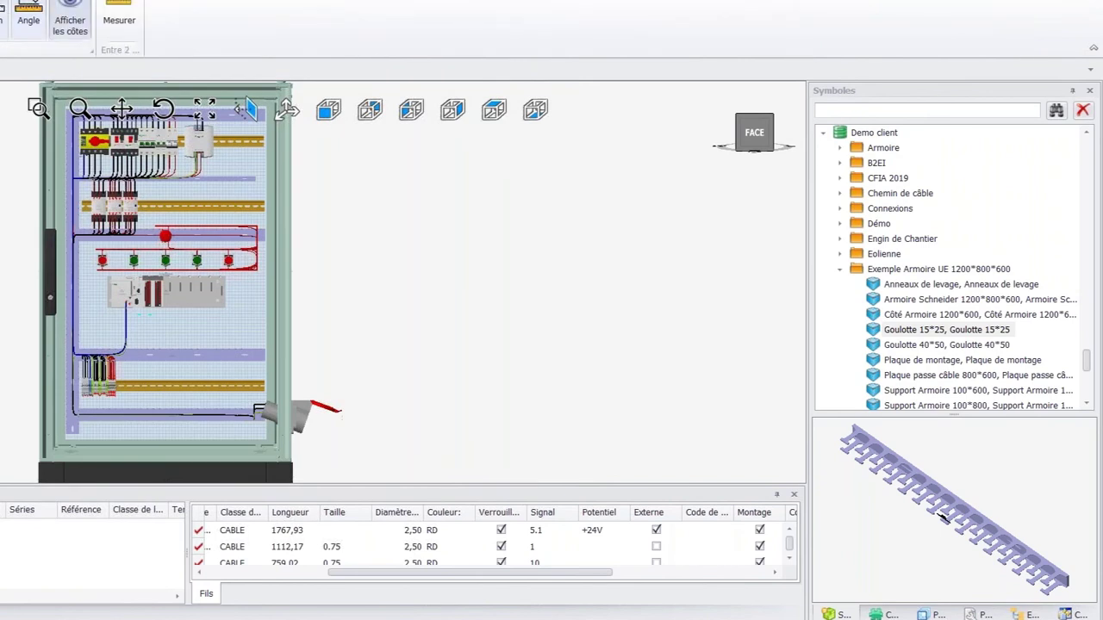
pyautogui.click(0, 17)
pyautogui.scroll(4, 67, 431)
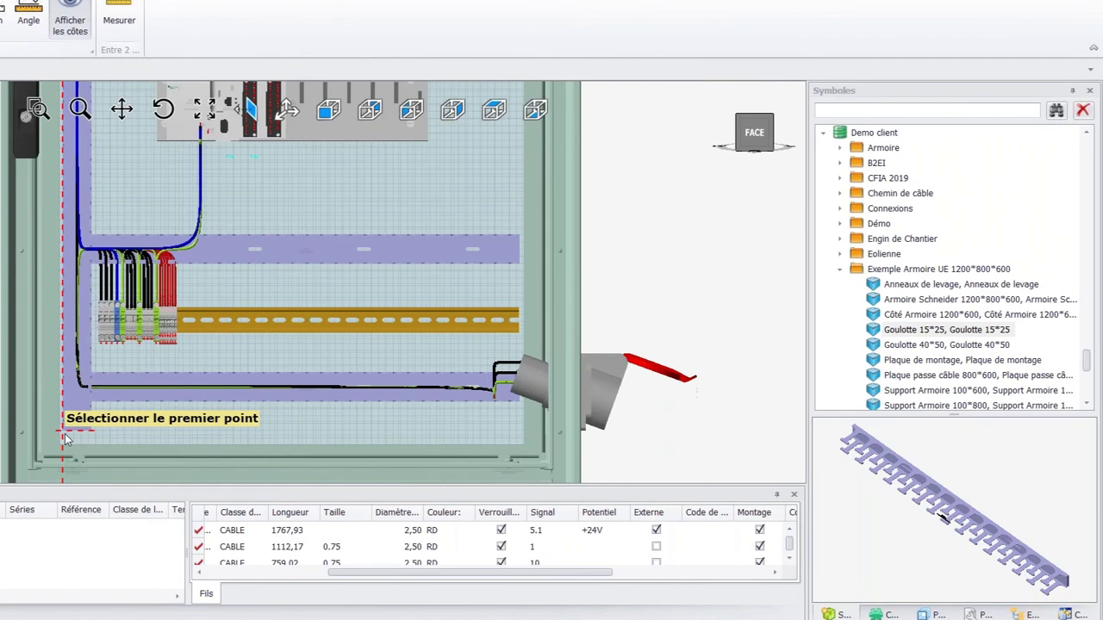
pyautogui.click(65, 433)
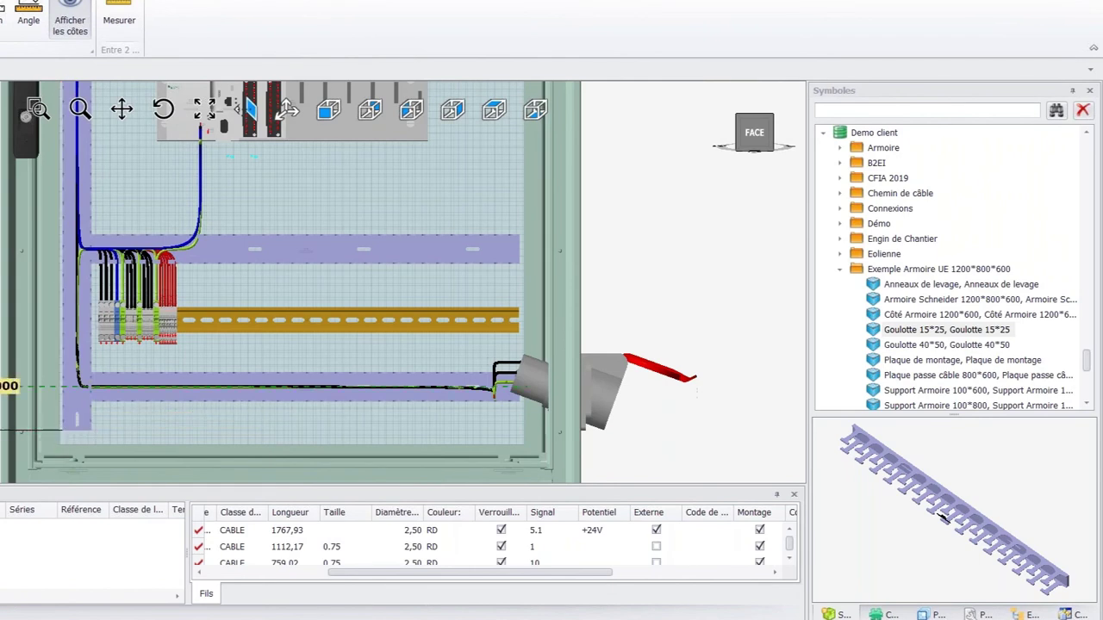
pyautogui.scroll(-3, 0, 385)
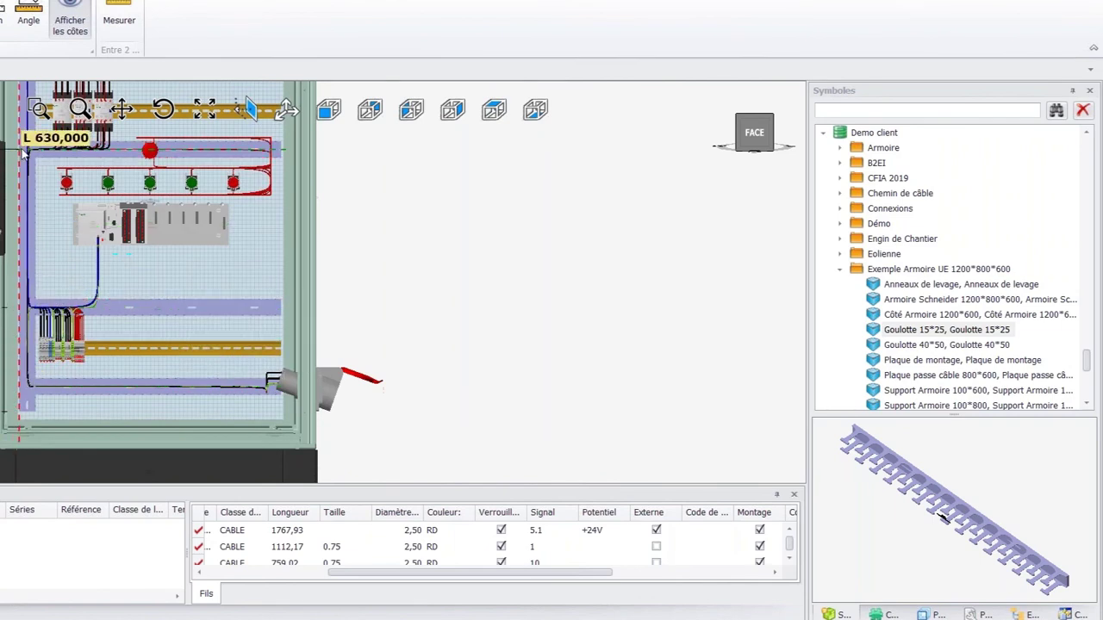
pyautogui.scroll(-3, 22, 149)
pyautogui.scroll(5, 23, 147)
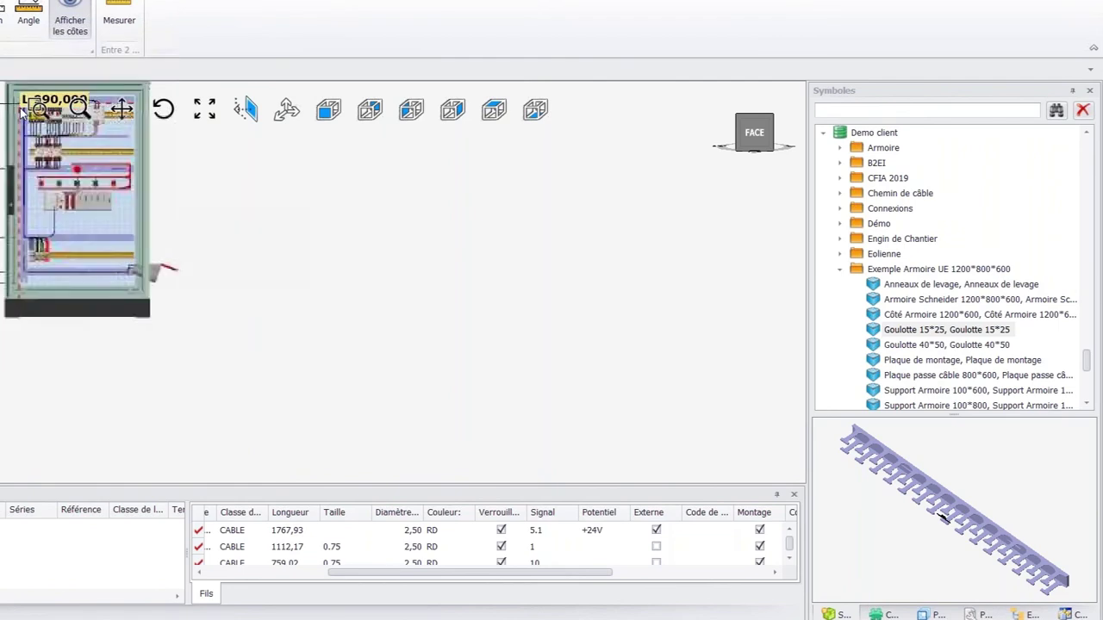
pyautogui.scroll(-4, 9, 94)
pyautogui.scroll(5, 7, 91)
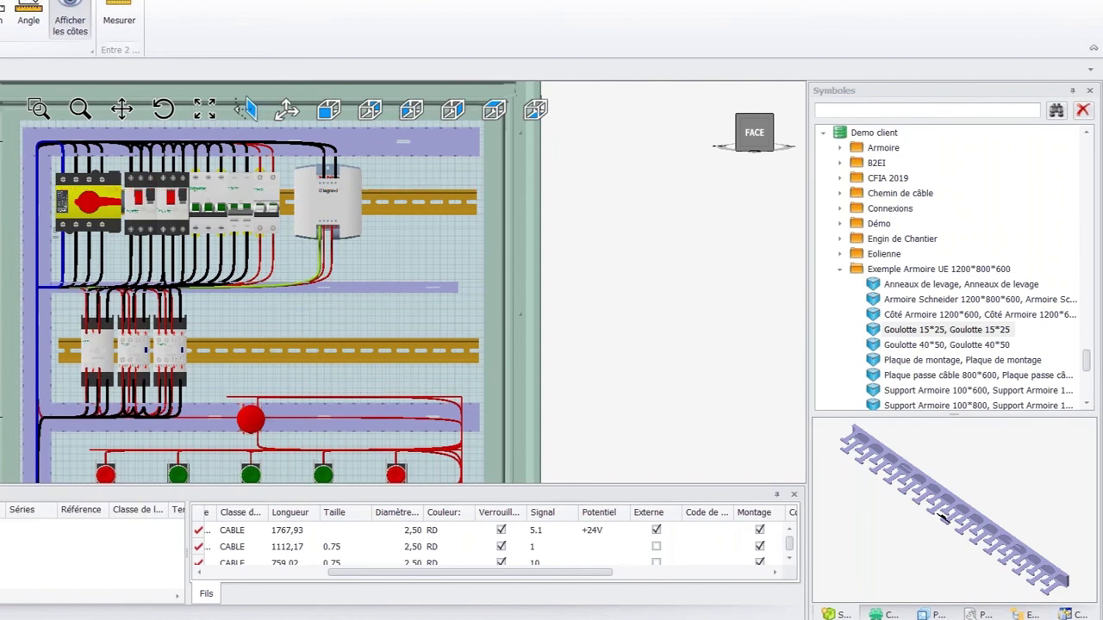
# Set the text height of the duct height dimension to 10,00.
pyautogui.moveTo(17, 258)
pyautogui.mouseDown(button='middle')
pyautogui.moveTo(78, 249)
pyautogui.moveTo(16, 251)
pyautogui.mouseUp(button='middle')
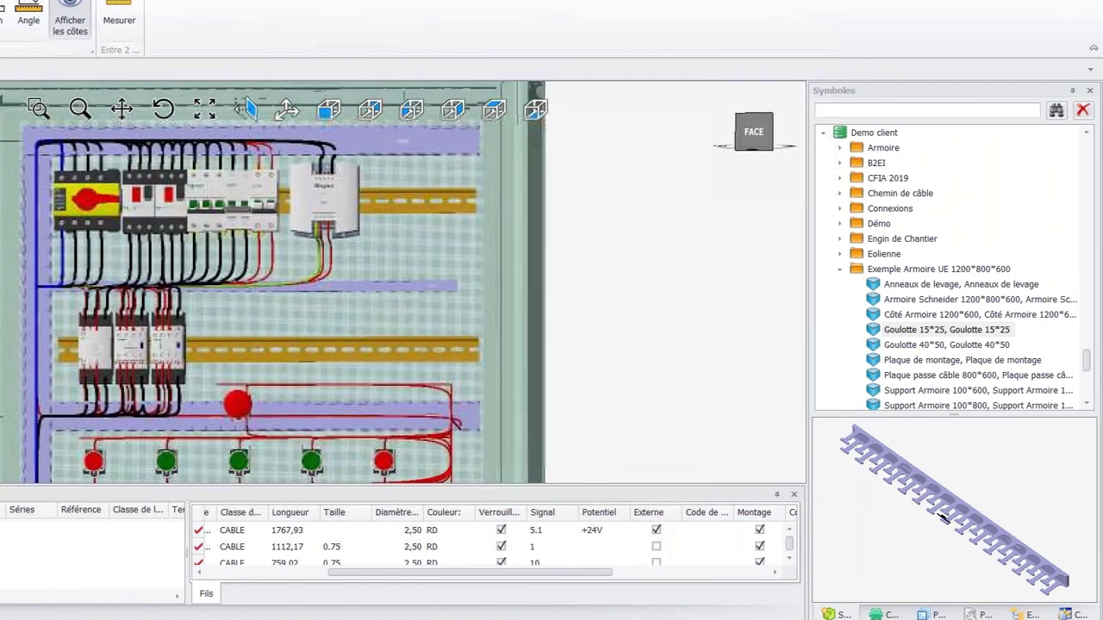
pyautogui.scroll(2, 7, 151)
pyautogui.scroll(3, 7, 152)
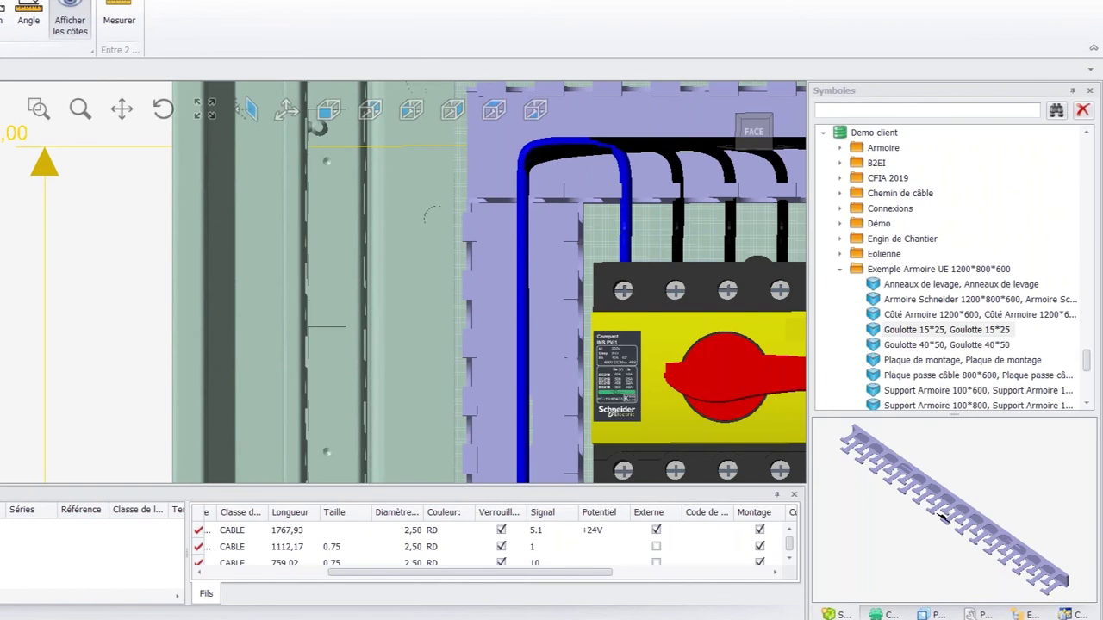
pyautogui.scroll(-3, 991, 336)
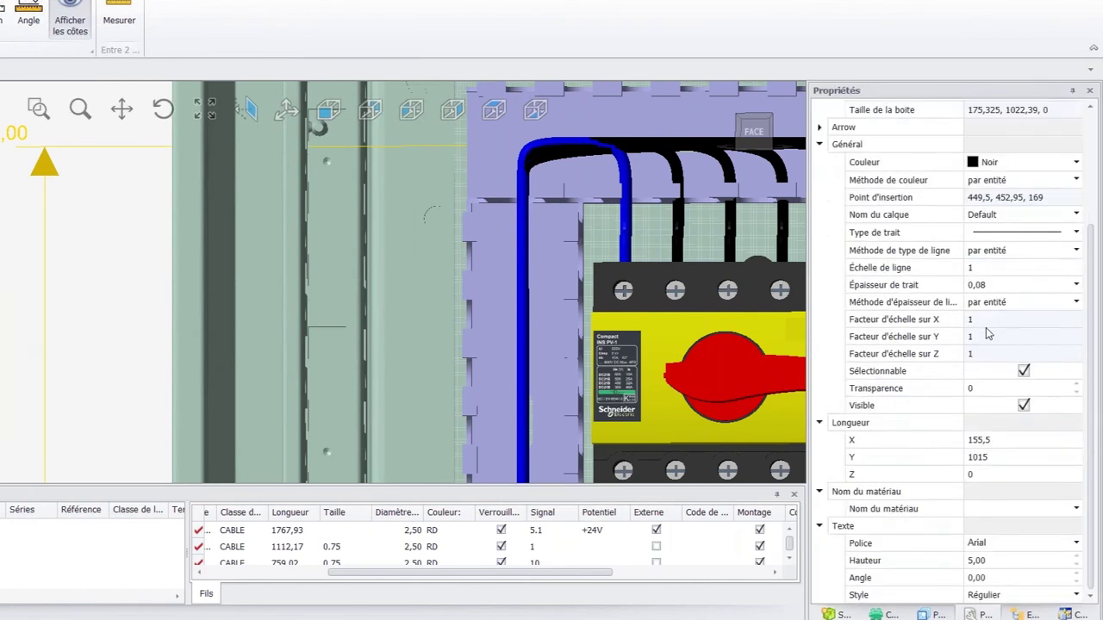
pyautogui.click(1001, 561)
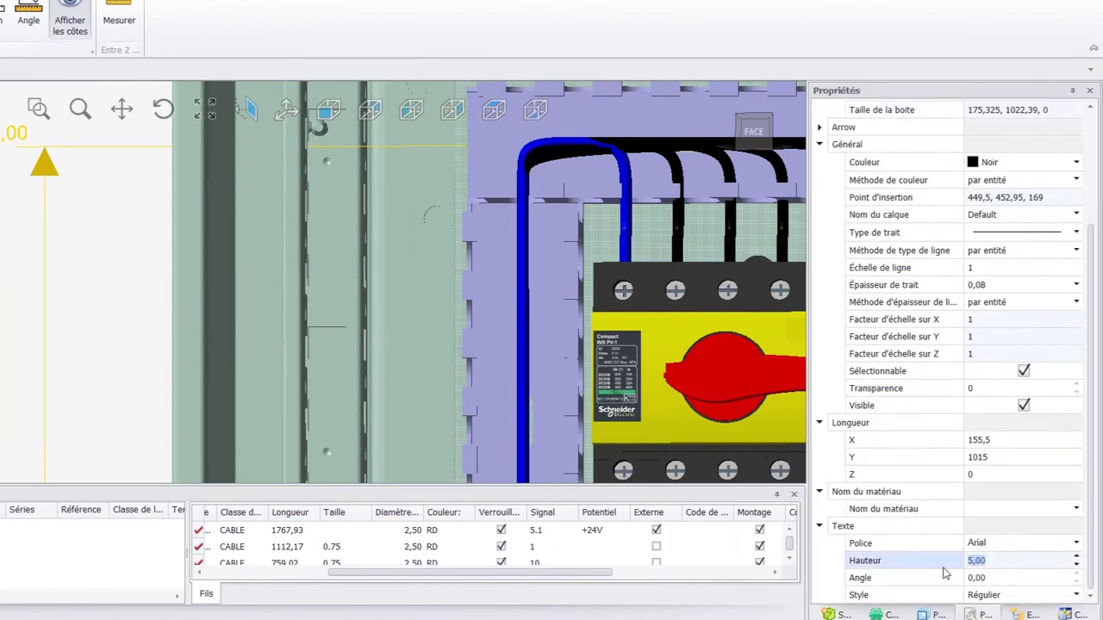
pyautogui.write('10,00')
pyautogui.click(943, 576)
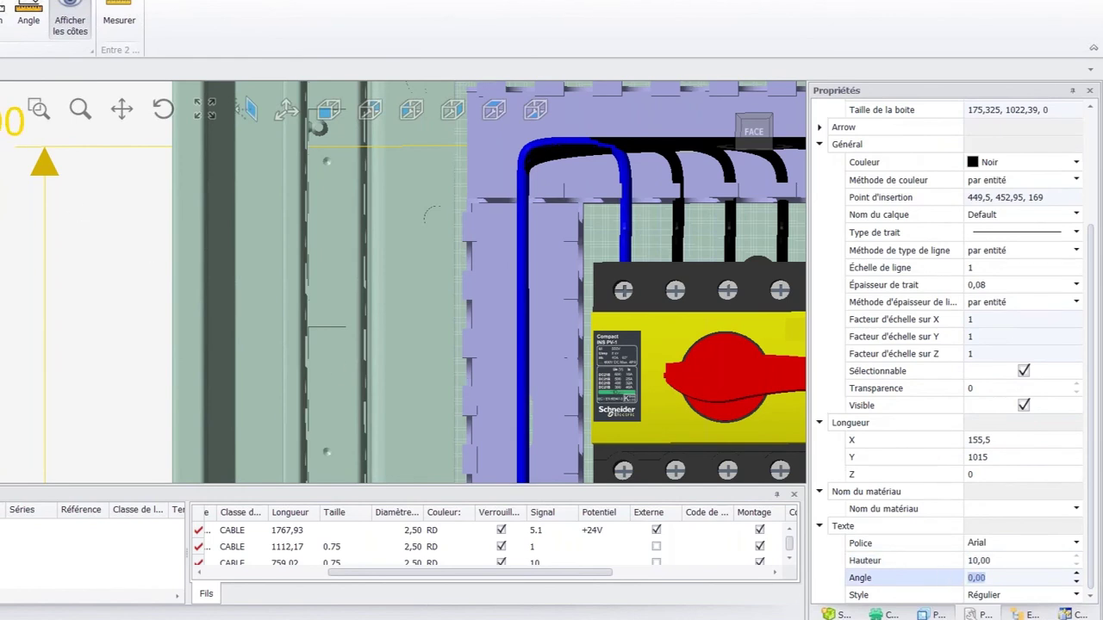
# Add the duct height dimension to the mounting plate's block and clear the selection.
pyautogui.click(12, 123)
pyautogui.click(12, 122)
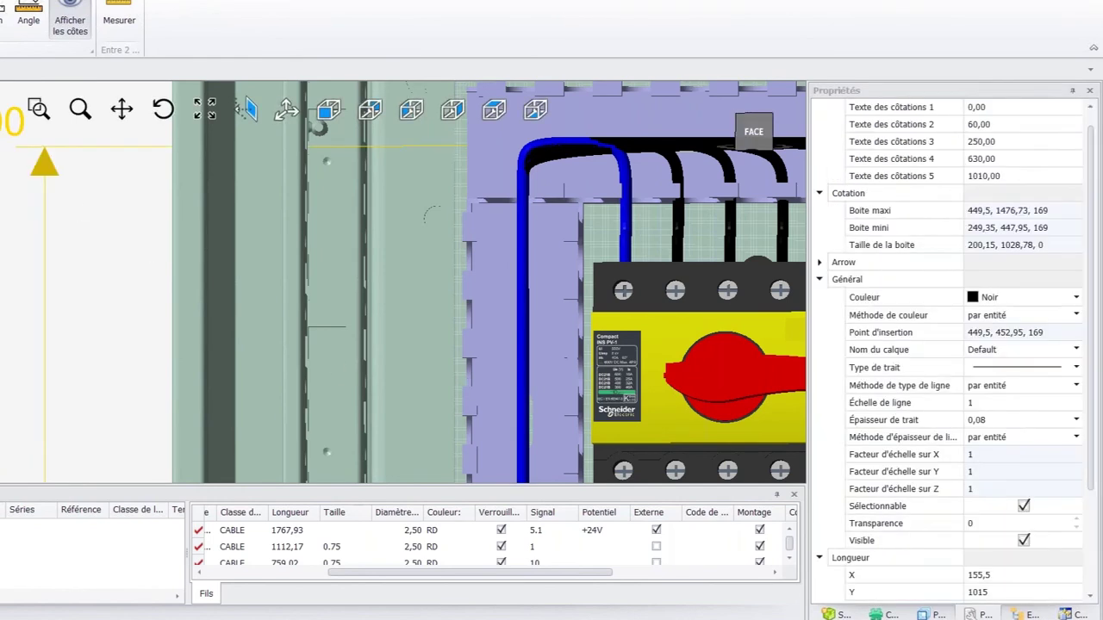
pyautogui.rightClick(4, 119)
pyautogui.moveTo(183, 459)
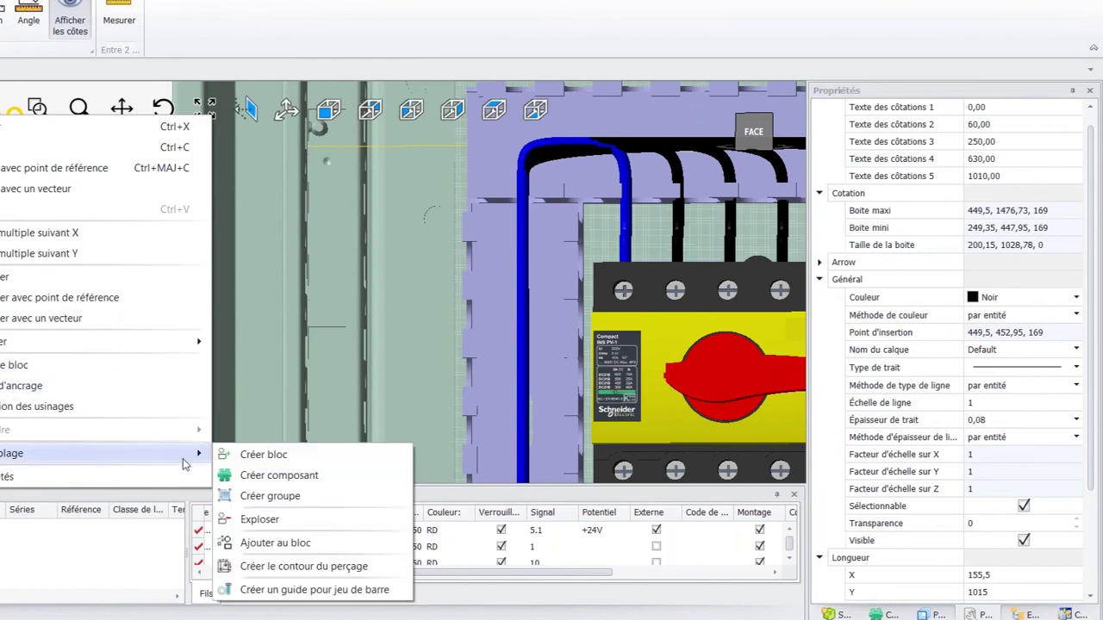
pyautogui.click(284, 544)
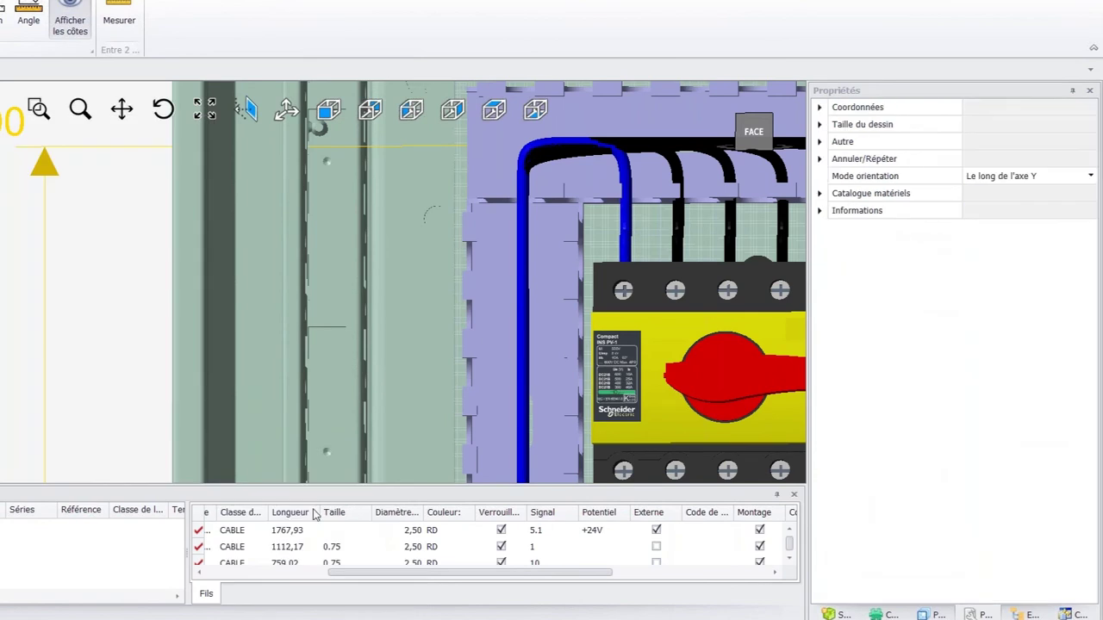
pyautogui.scroll(2, 503, 269)
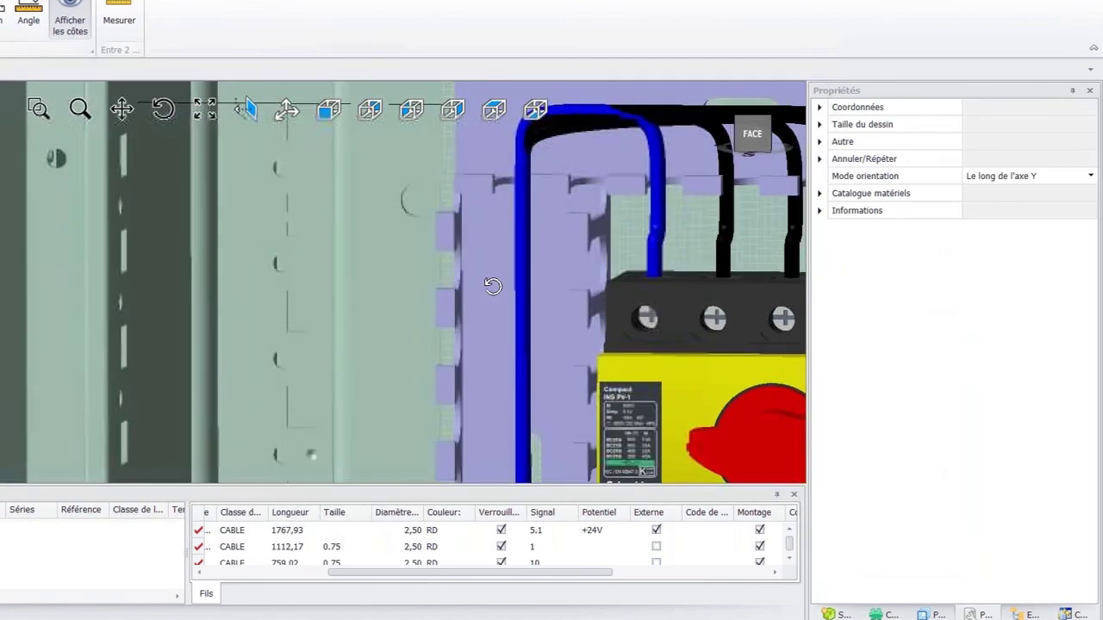
pyautogui.click(615, 231)
pyautogui.scroll(-6, 403, 283)
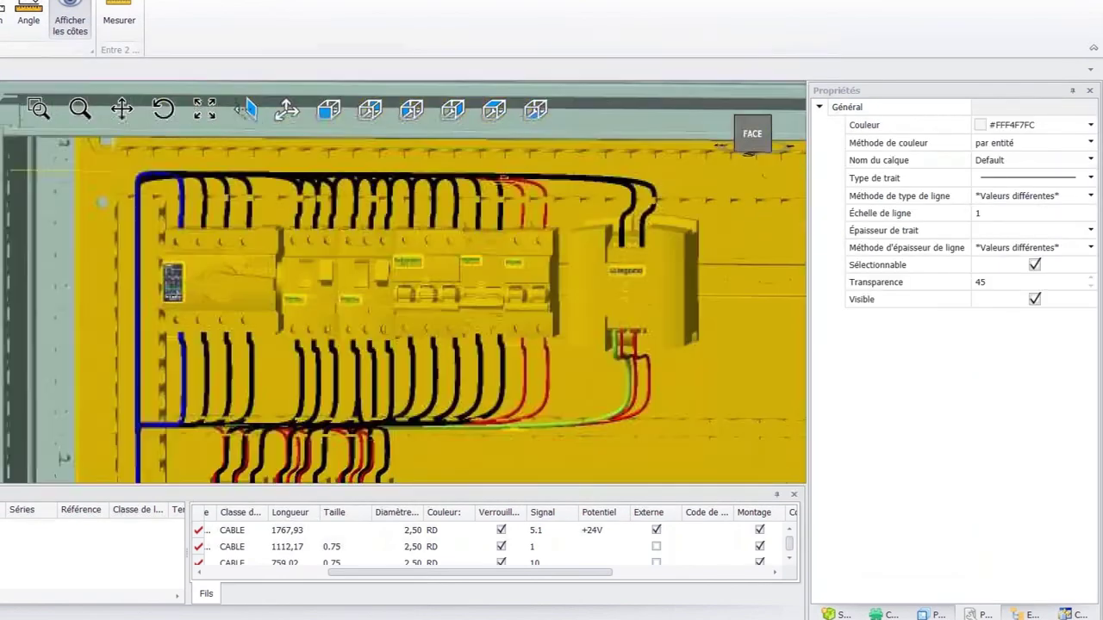
pyautogui.scroll(2, 404, 282)
pyautogui.press('Escape')
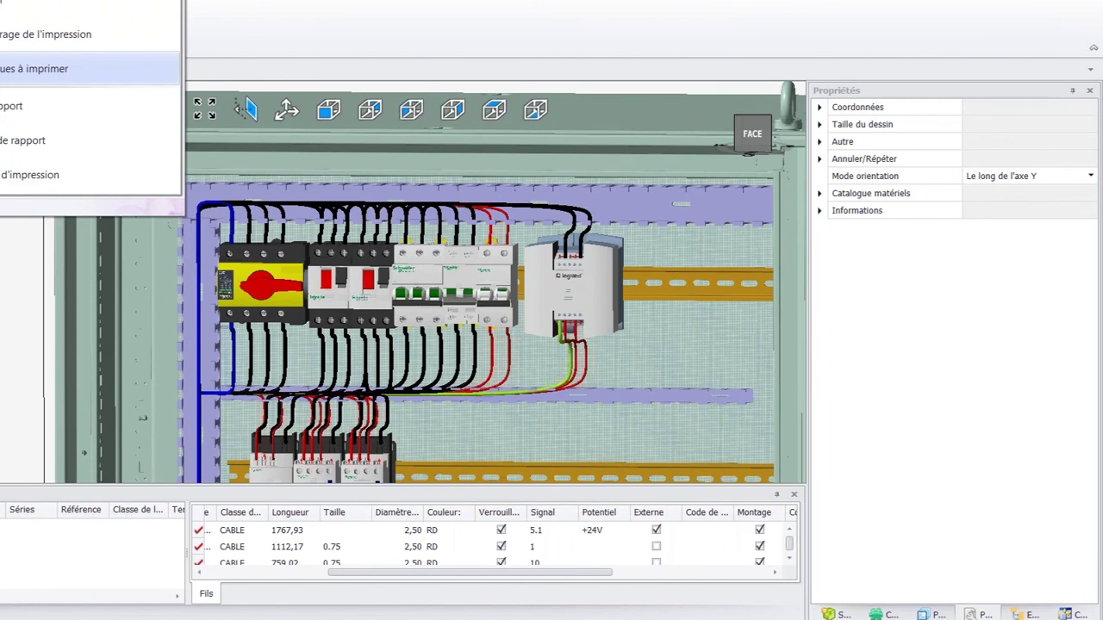
# Open the print views and define a new print view zone enclosing the whole cabinet seen at an angle.
pyautogui.press('Return')
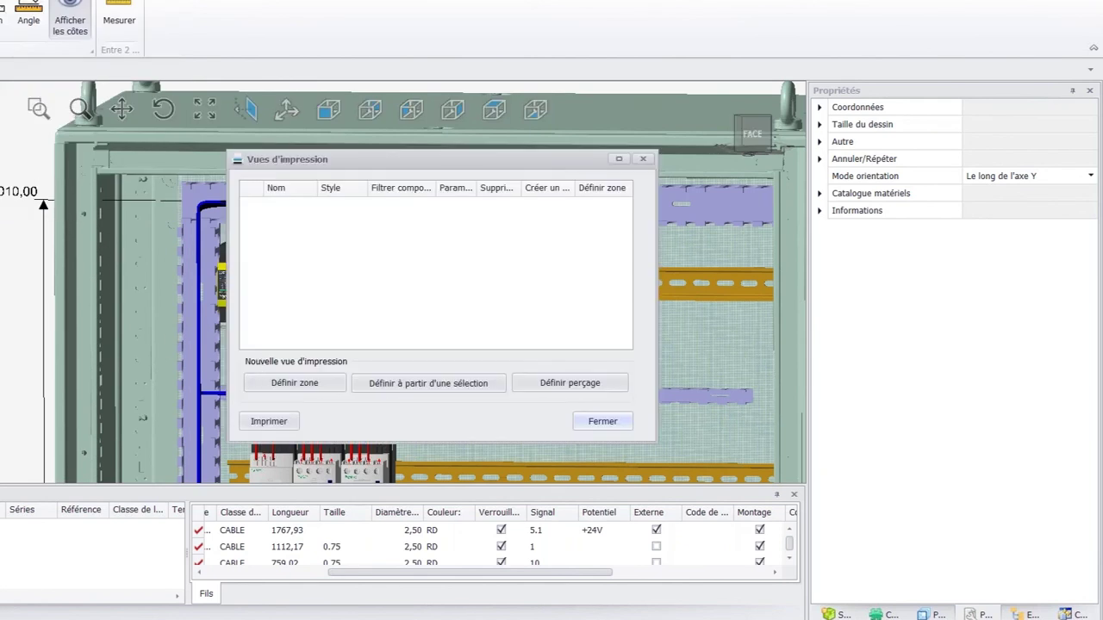
pyautogui.moveTo(6, 258); pyautogui.dragTo(59, 258, button='middle')
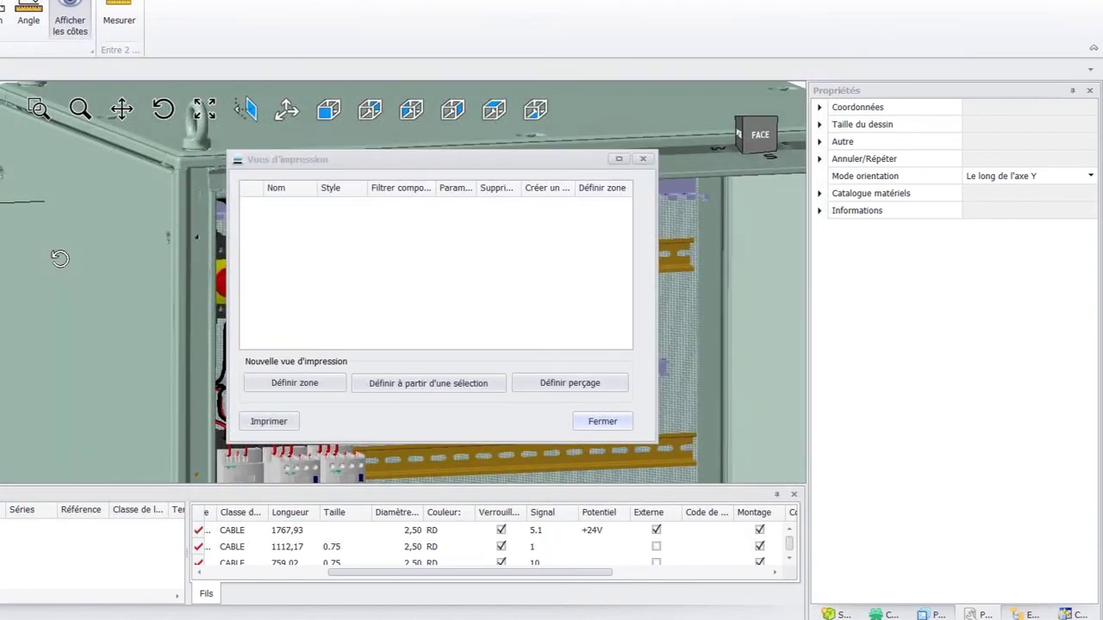
pyautogui.scroll(-5, 56, 251)
pyautogui.scroll(1, 62, 311)
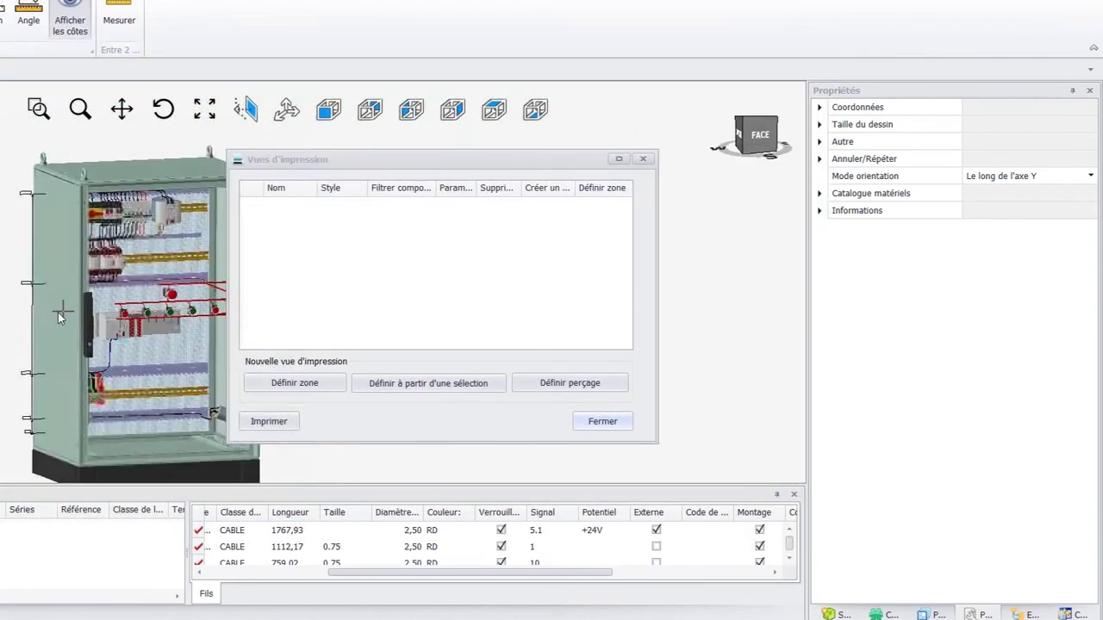
pyautogui.click(292, 384)
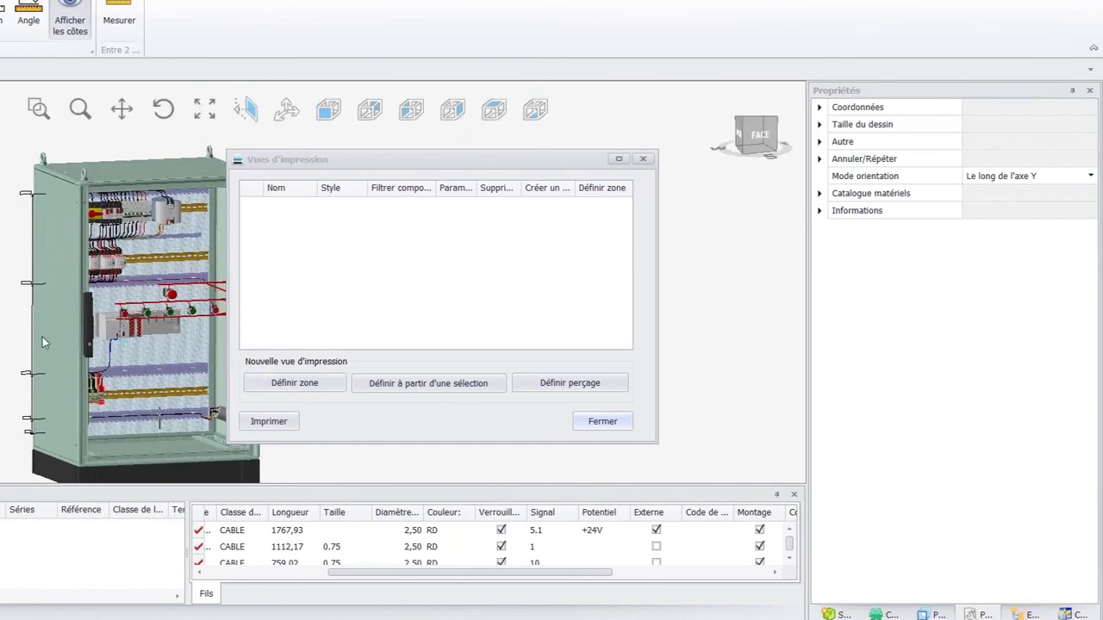
pyautogui.click(288, 388)
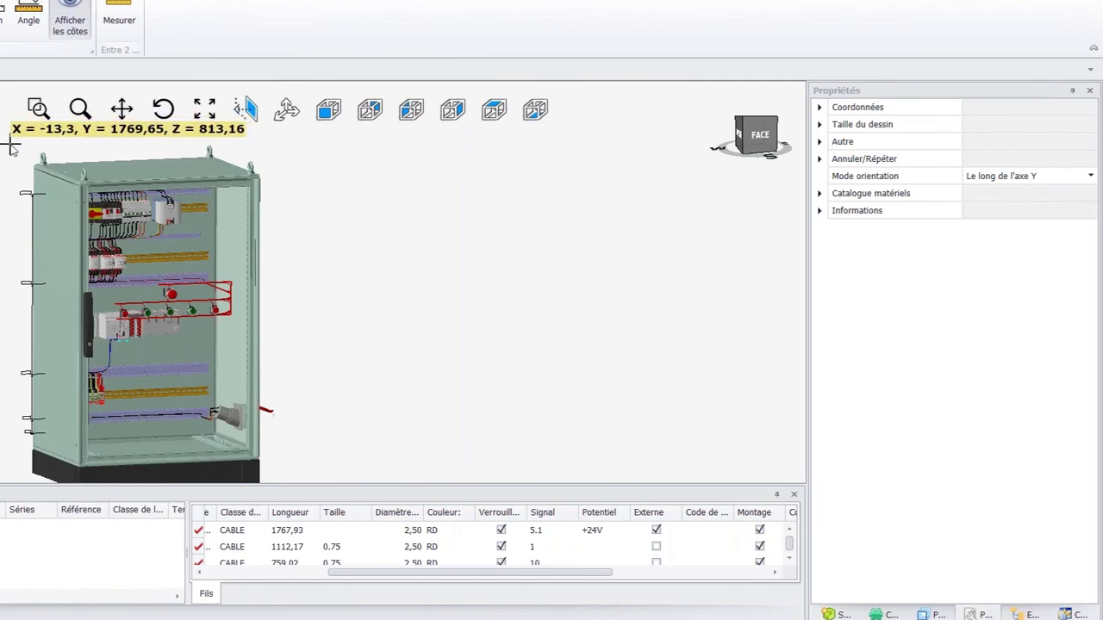
pyautogui.moveTo(10, 147); pyautogui.dragTo(278, 463)
pyautogui.scroll(-3, 278, 453)
pyautogui.scroll(3, 284, 472)
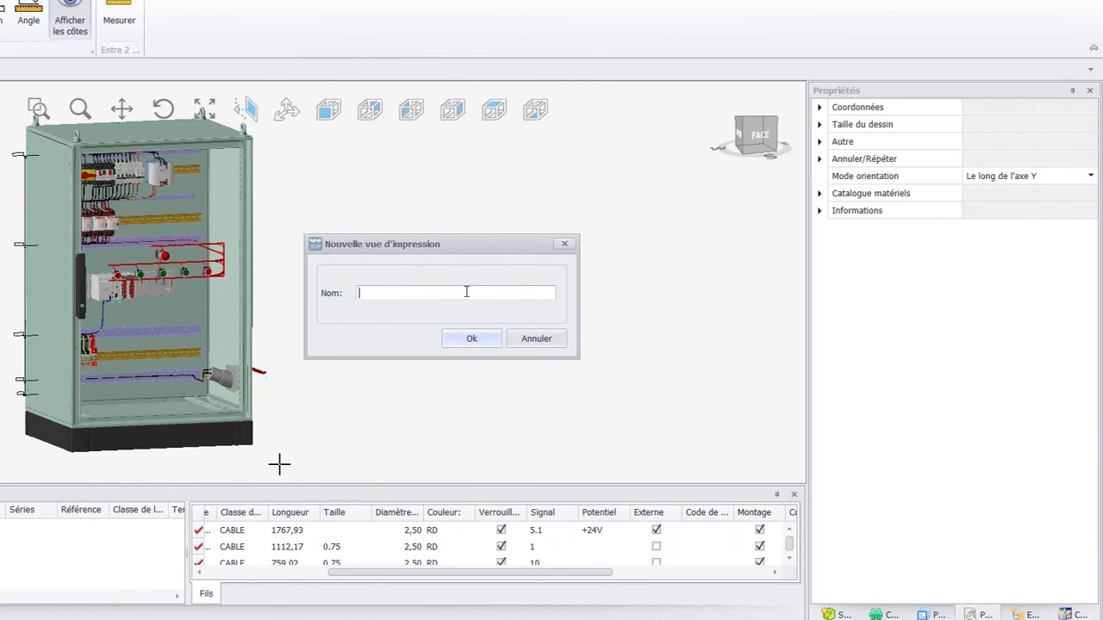
# Name the new print view "implantation".
pyautogui.write('imploa')
pyautogui.press('BackSpace')
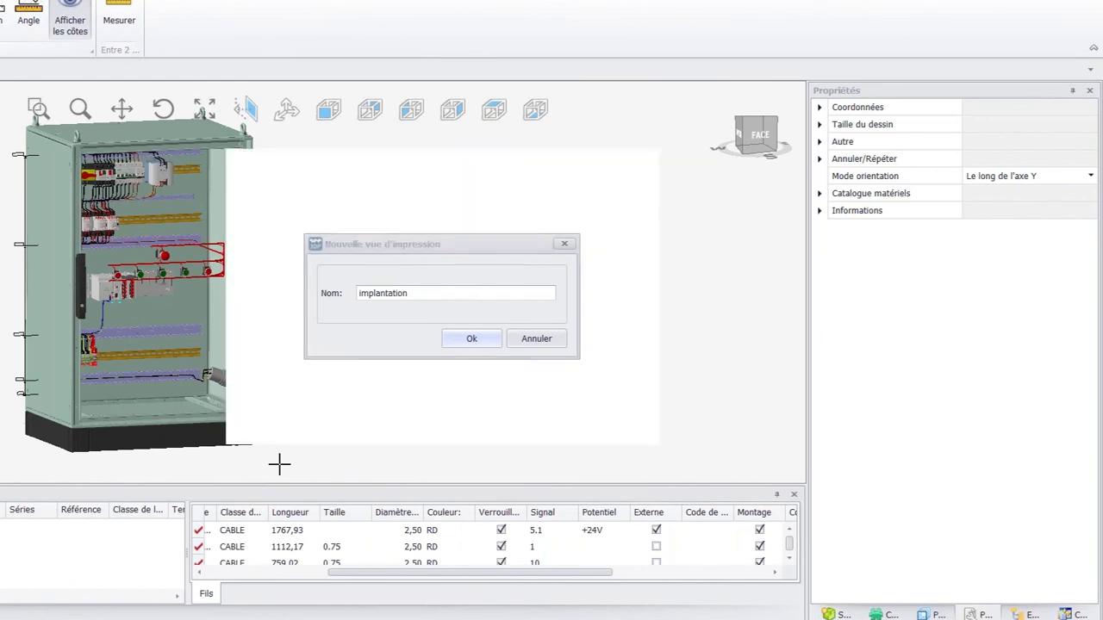
pyautogui.press('Return')
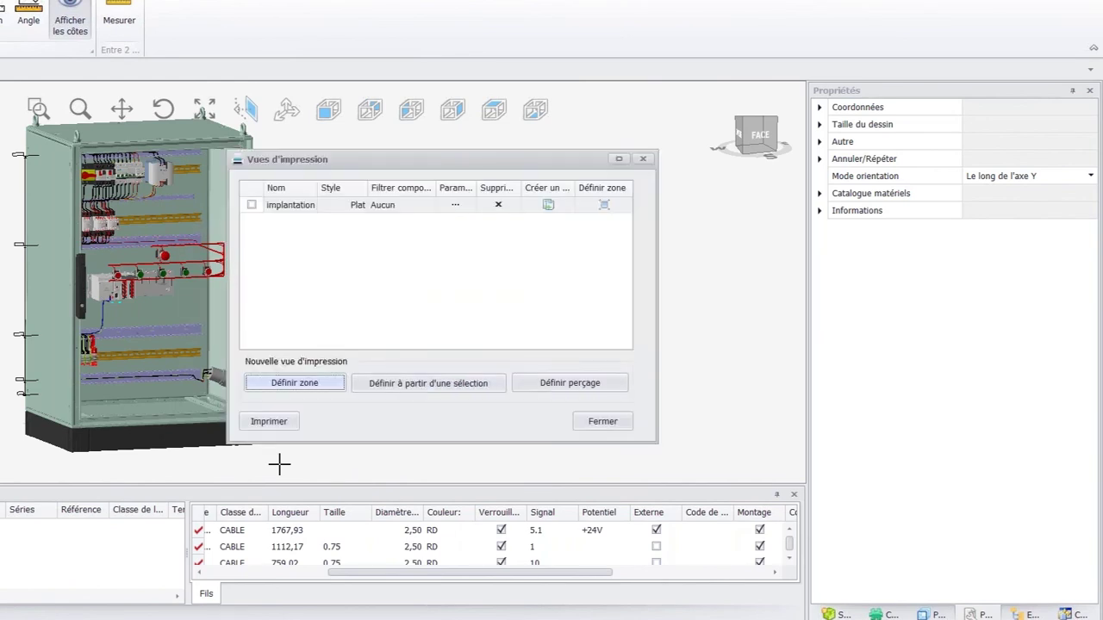
# Add component U111 to the component filter of the implantation print view.
pyautogui.click(425, 205)
pyautogui.click(427, 206)
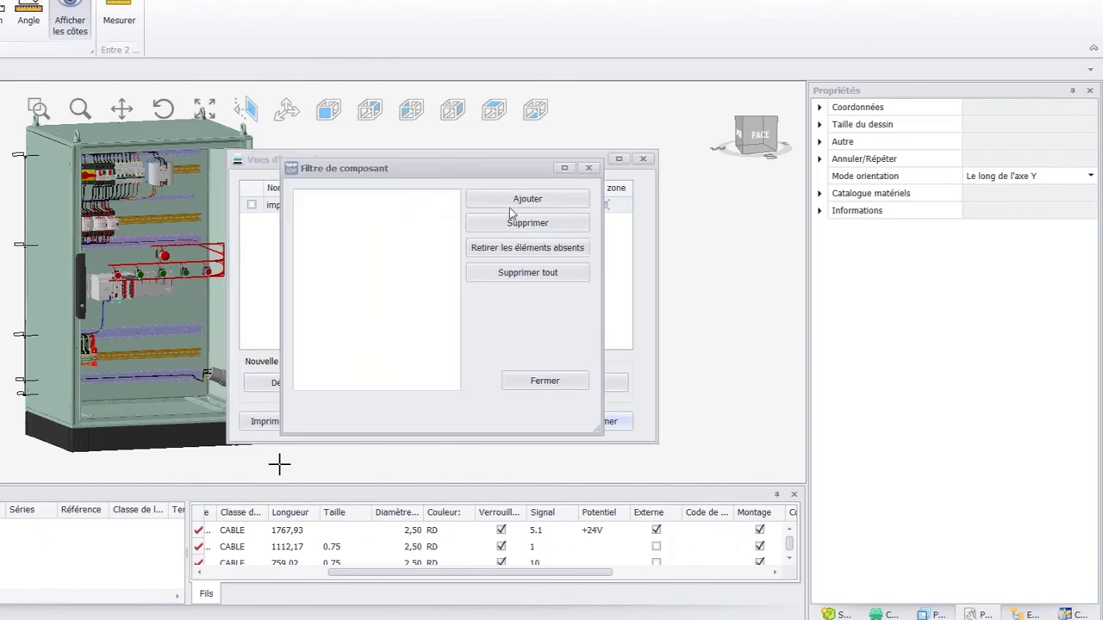
pyautogui.click(511, 198)
pyautogui.scroll(3, 124, 347)
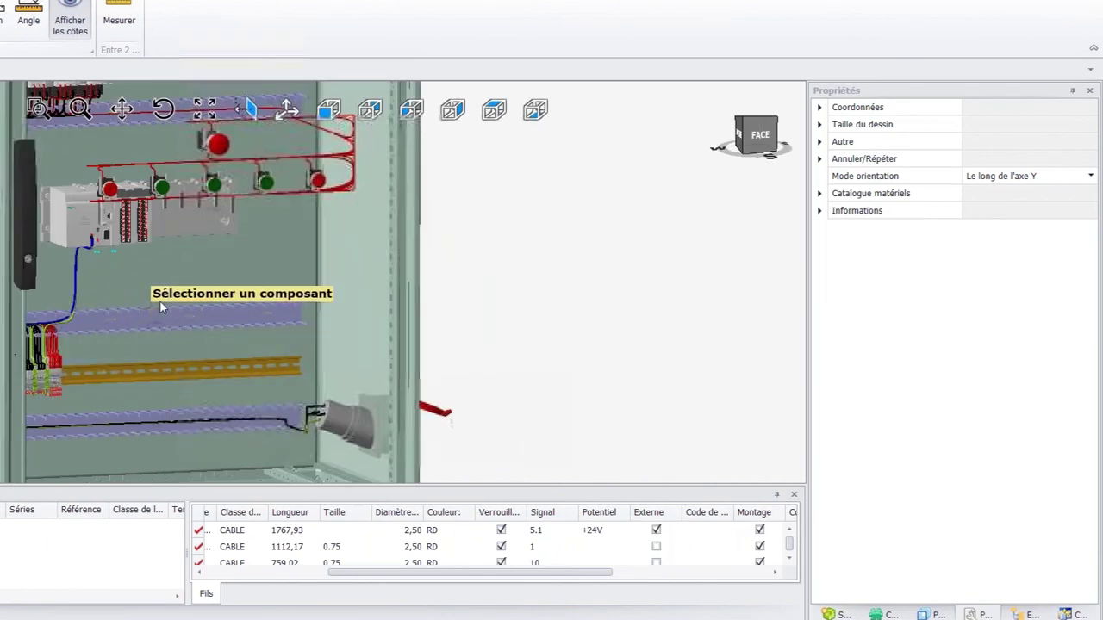
pyautogui.click(184, 274)
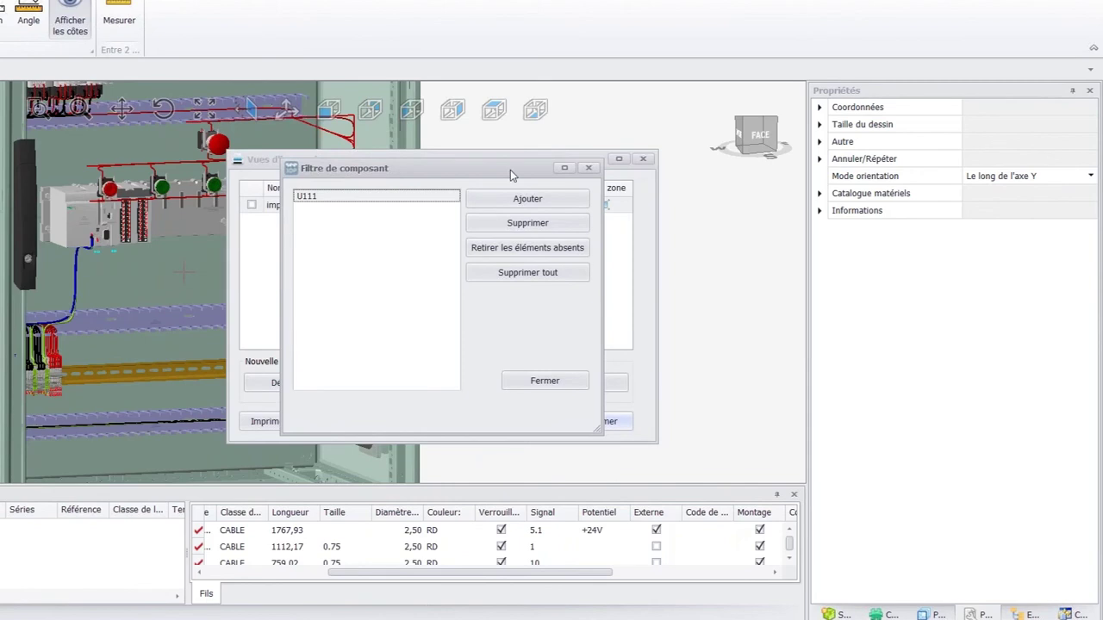
pyautogui.click(590, 169)
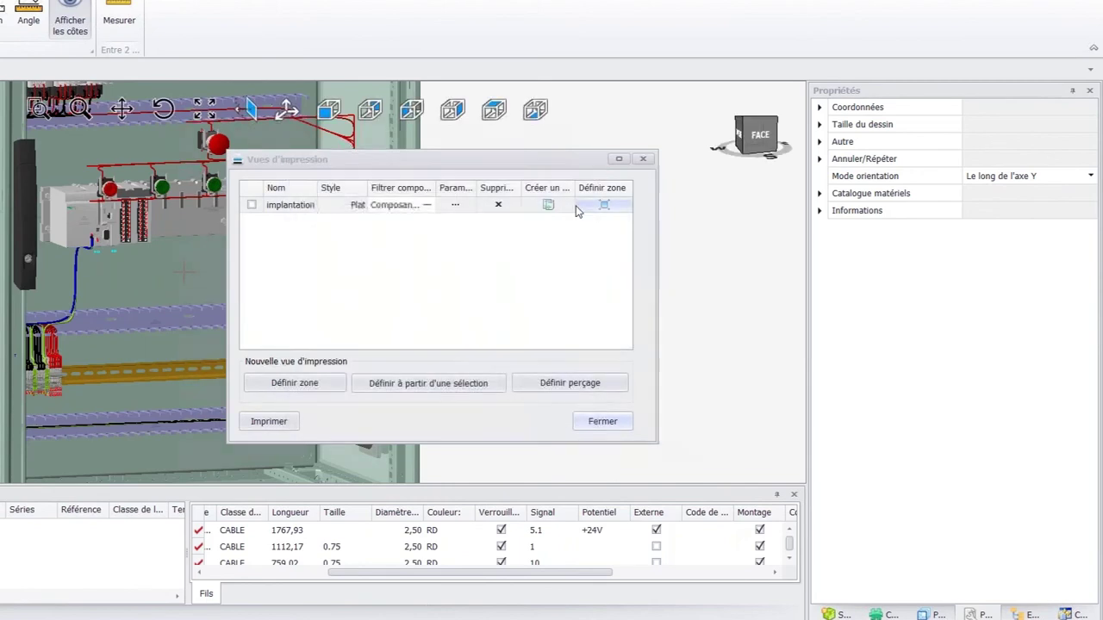
# Set the image resolution of the implantation print view to 8192 x 5120.
pyautogui.click(455, 213)
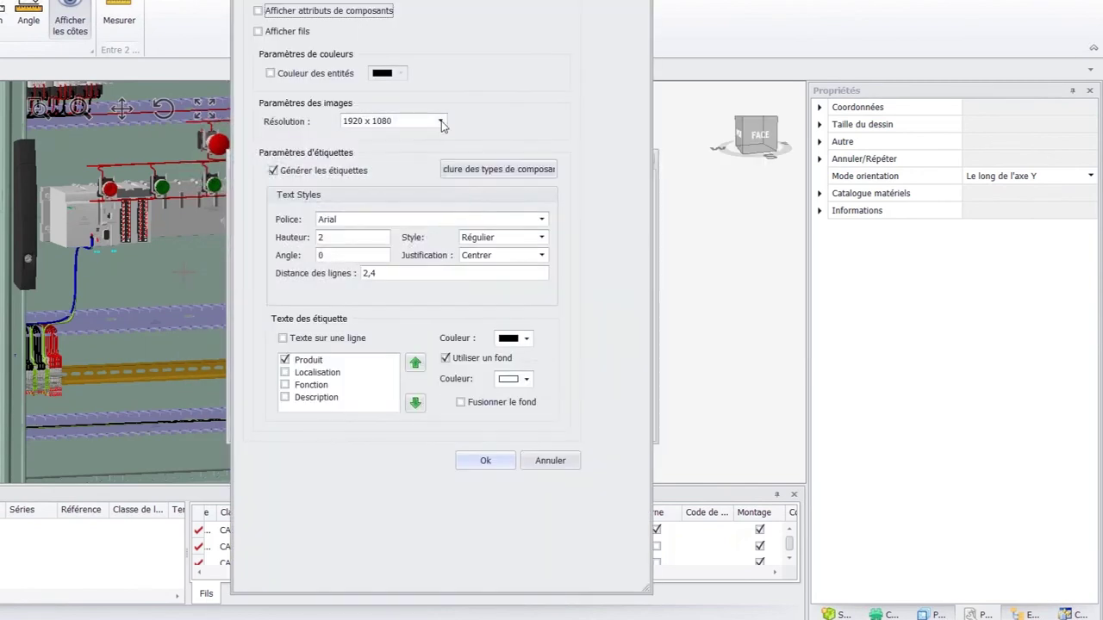
pyautogui.click(441, 120)
pyautogui.scroll(3, 397, 149)
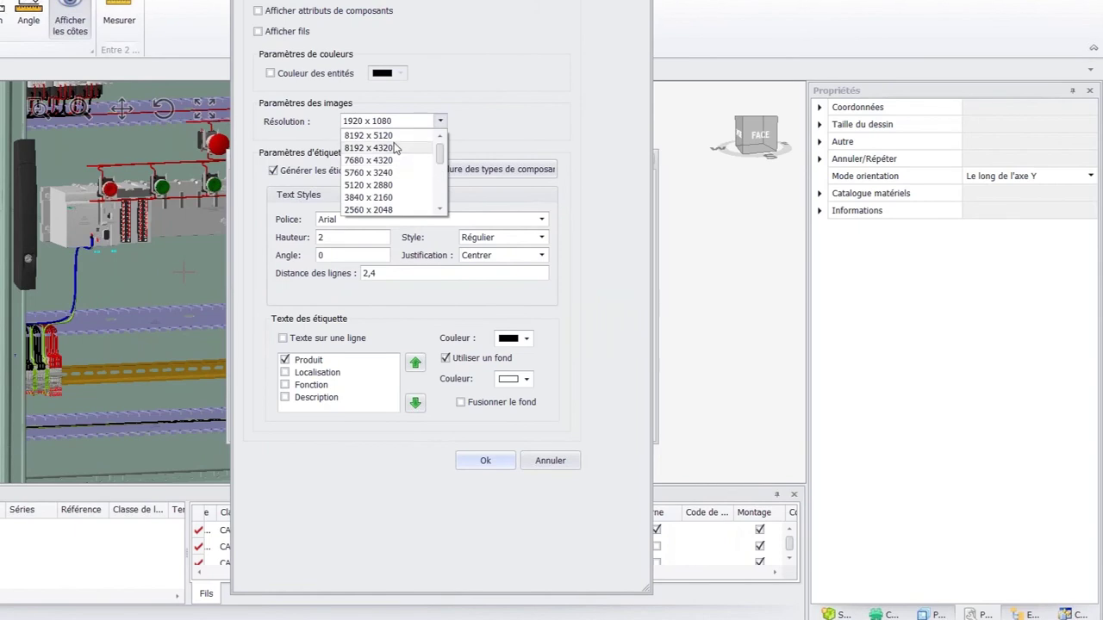
pyautogui.click(393, 136)
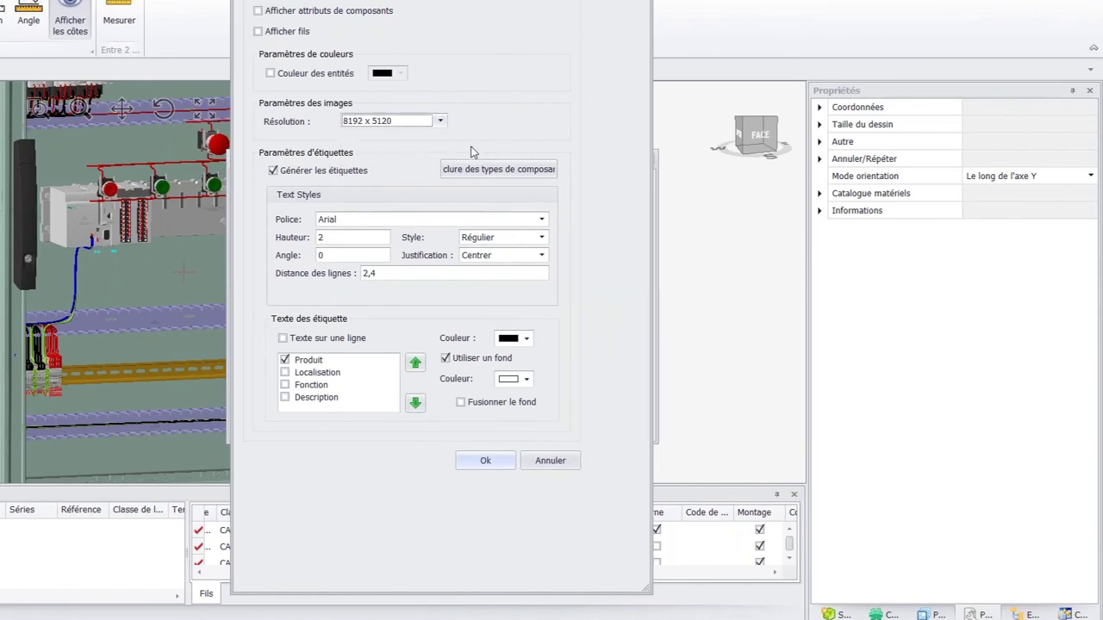
# Exclude every component type except Borne and Composant from the print view's labels.
pyautogui.click(487, 176)
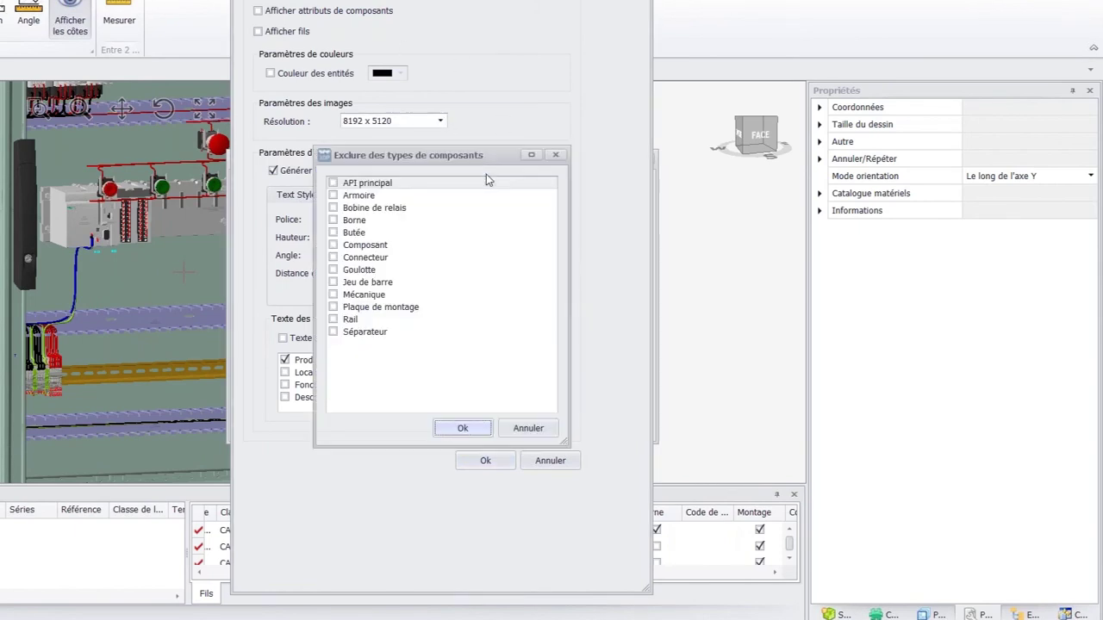
pyautogui.click(335, 183)
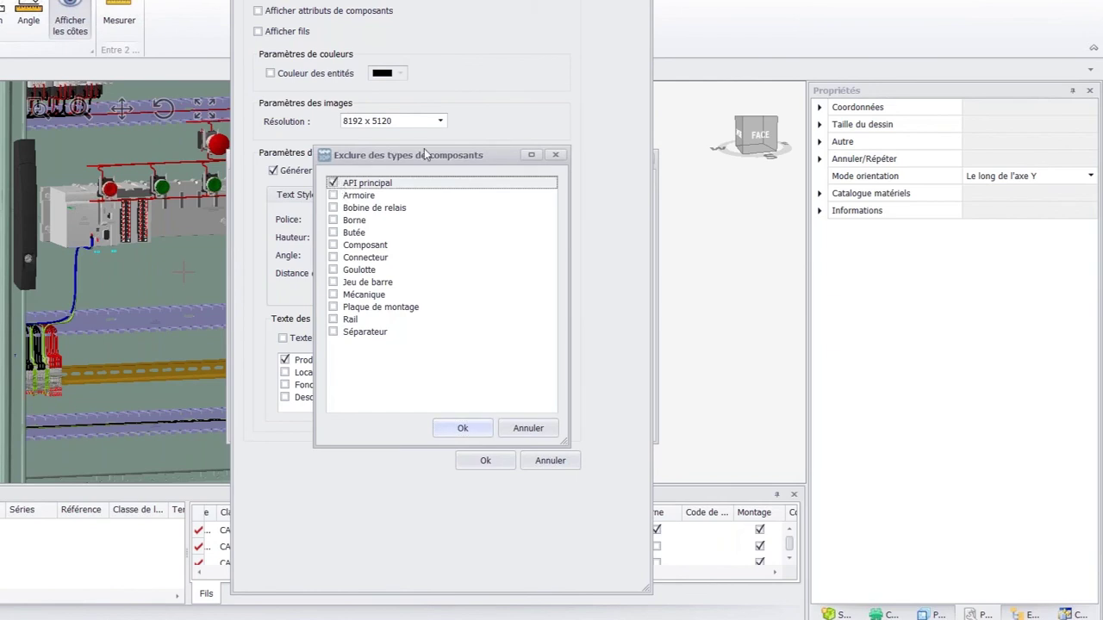
pyautogui.moveTo(418, 168); pyautogui.dragTo(528, 92)
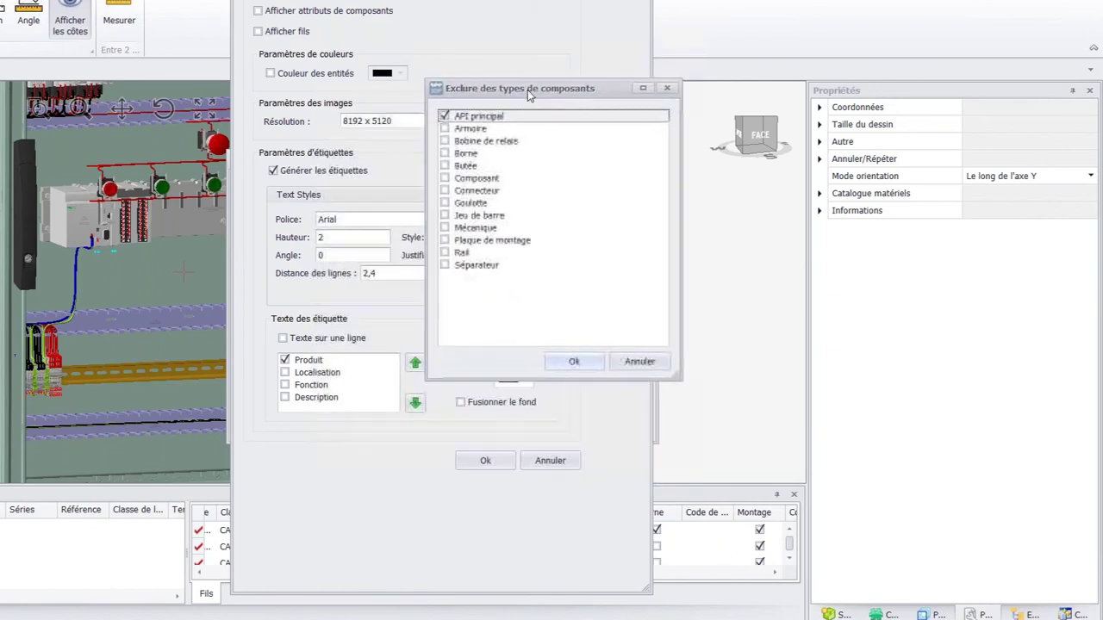
pyautogui.click(446, 130)
pyautogui.click(445, 141)
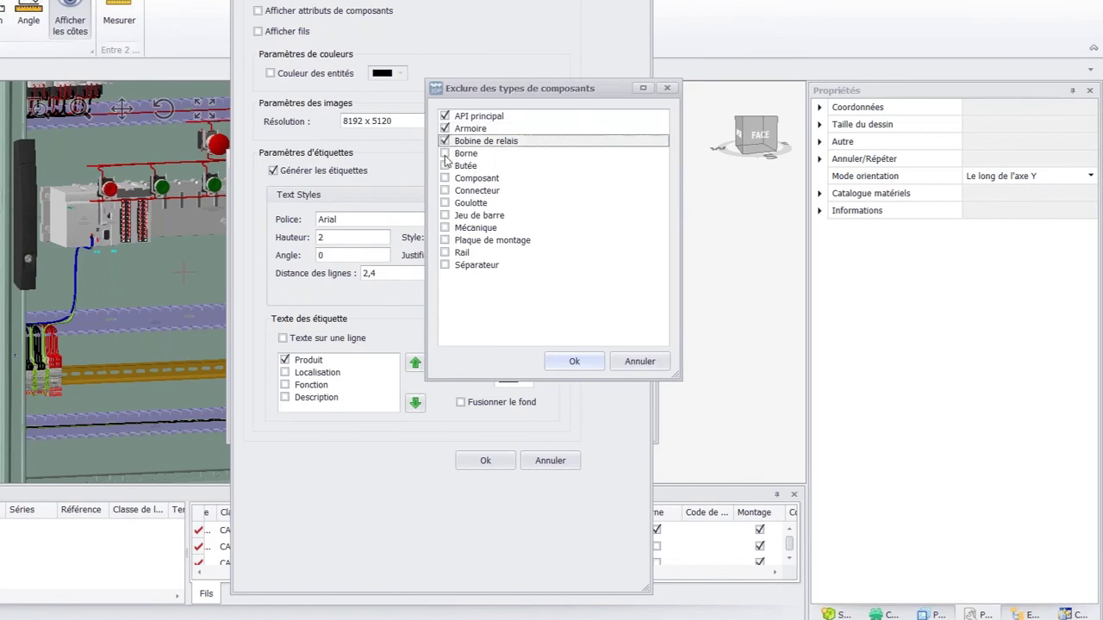
pyautogui.click(445, 156)
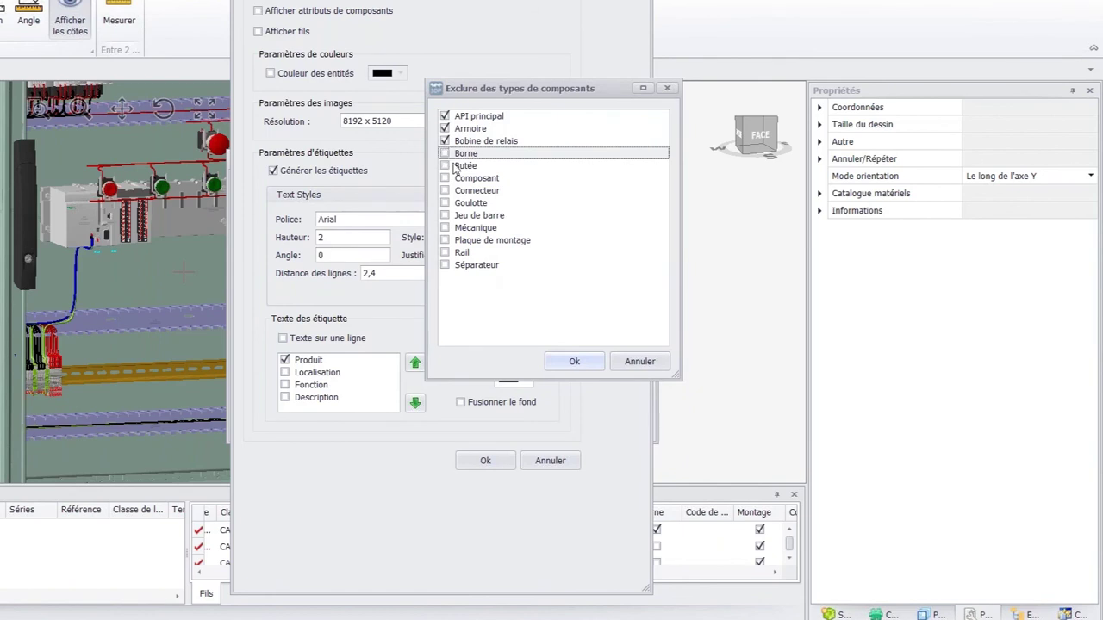
pyautogui.click(446, 167)
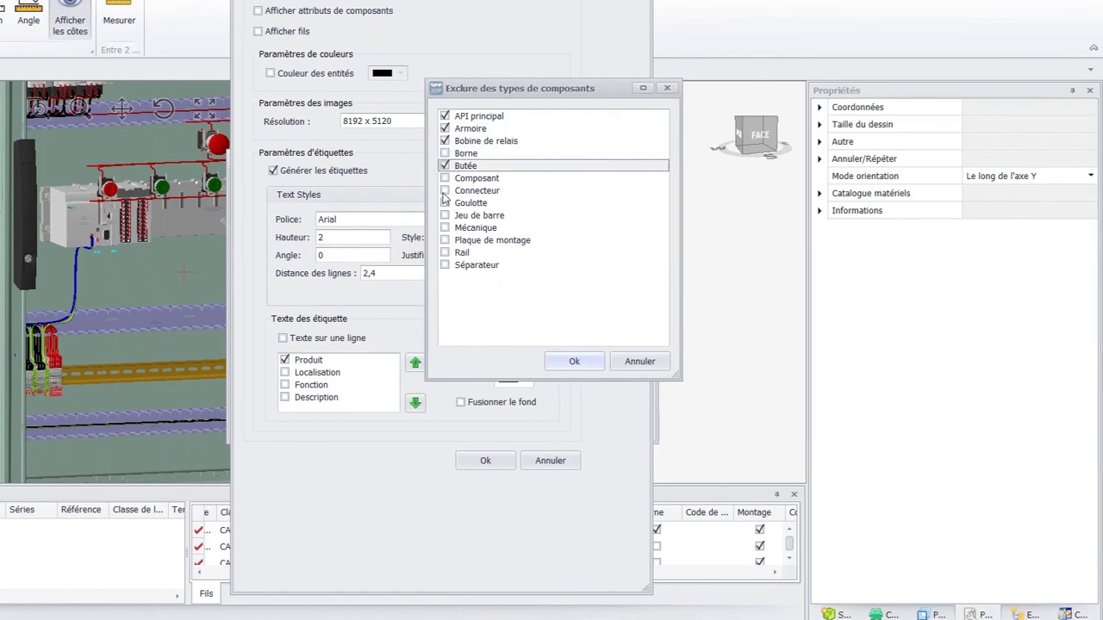
pyautogui.click(445, 191)
pyautogui.click(445, 203)
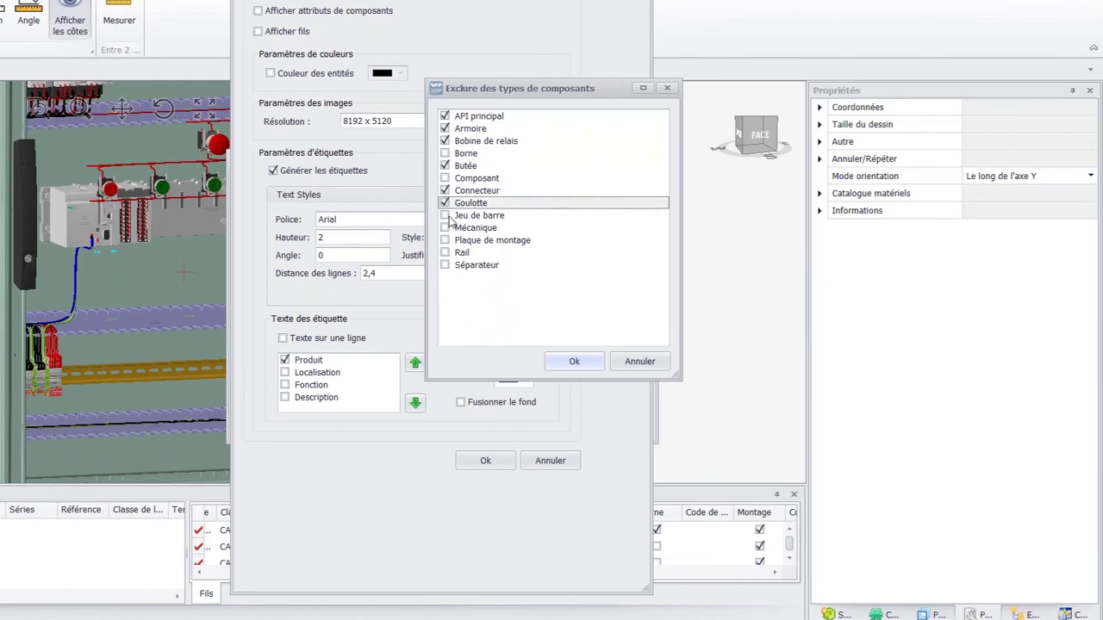
pyautogui.click(446, 215)
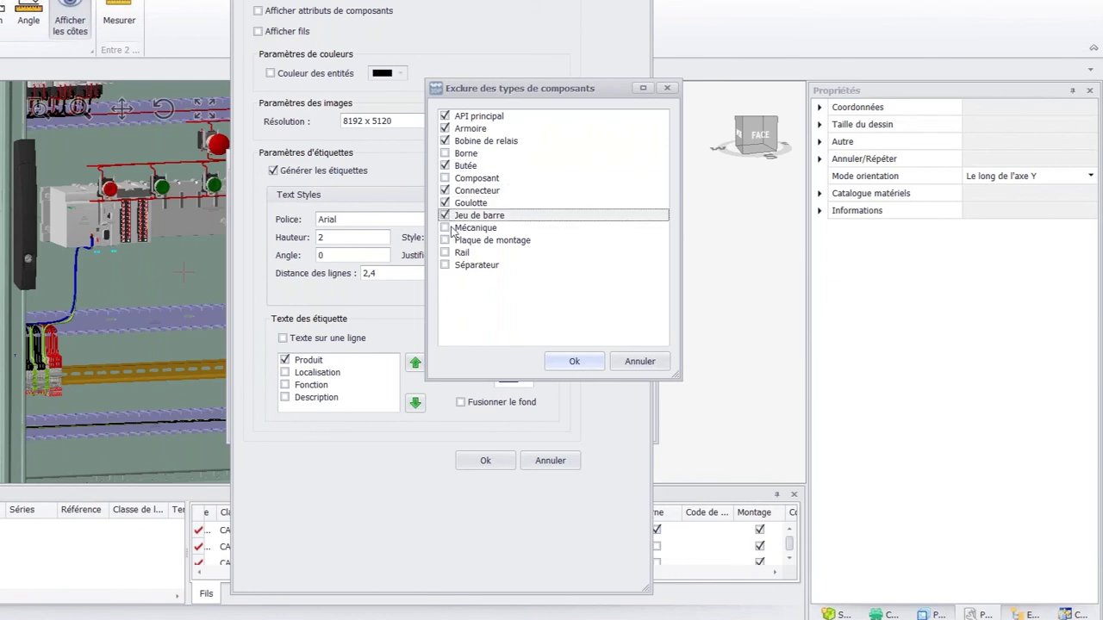
pyautogui.click(446, 228)
pyautogui.click(445, 240)
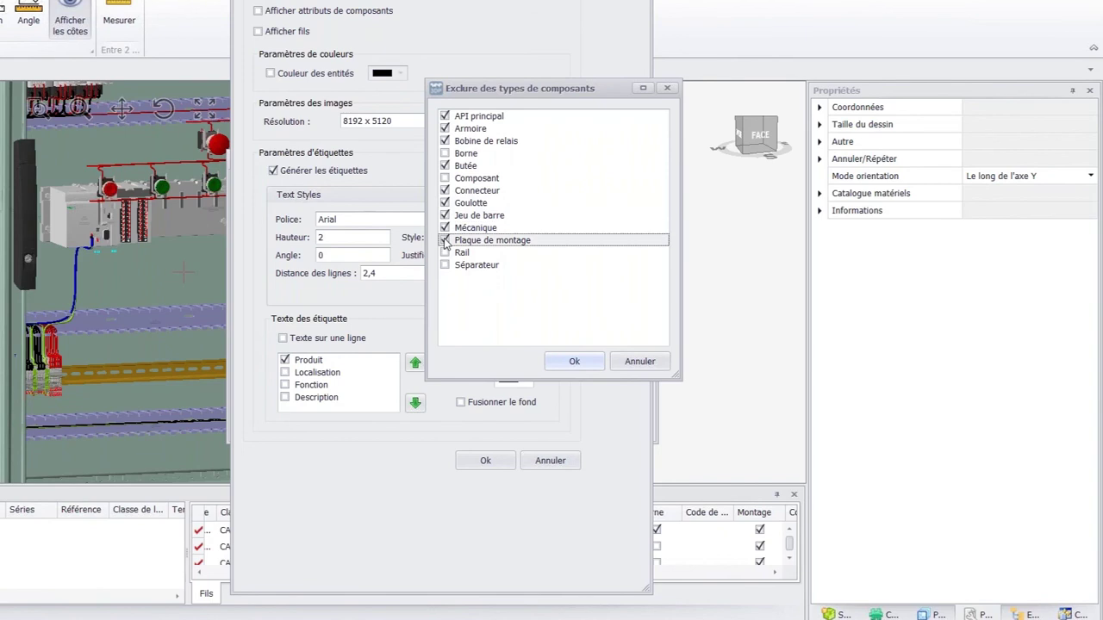
pyautogui.click(445, 252)
pyautogui.click(446, 264)
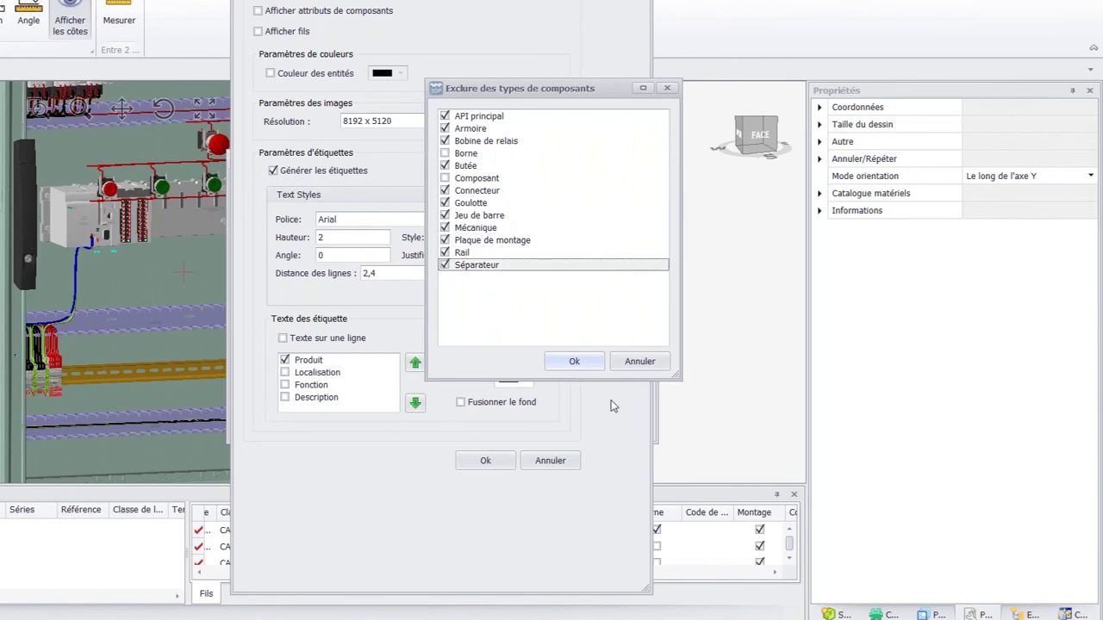
pyautogui.click(572, 362)
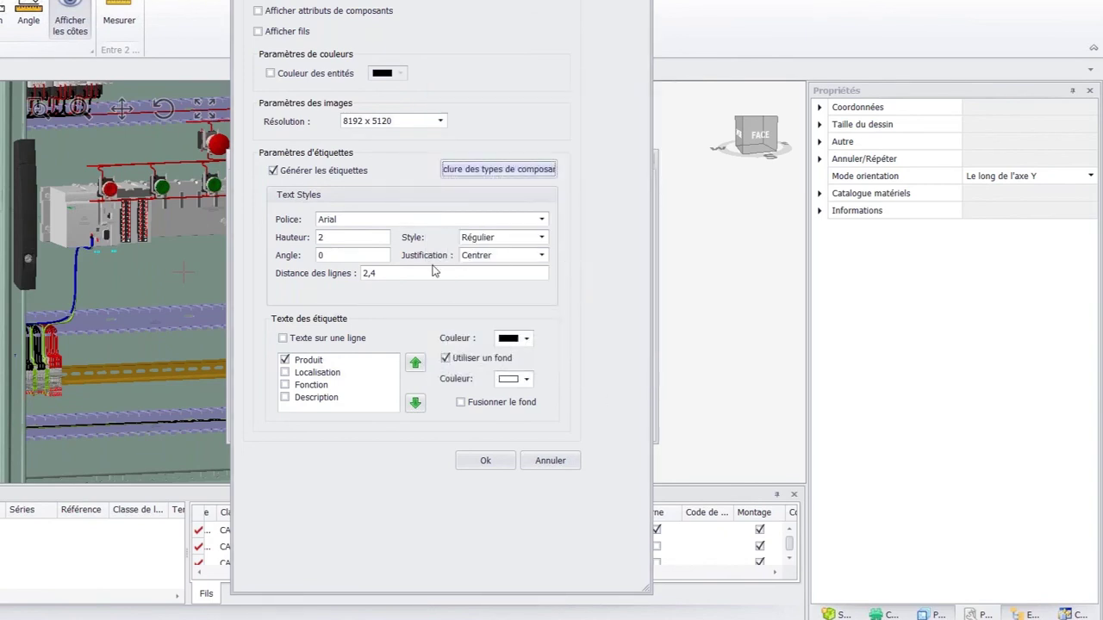
# Set the label text height to 1 and its justification to Centre haut, and turn off the label background.
pyautogui.click(337, 238)
pyautogui.write('1')
pyautogui.click(541, 255)
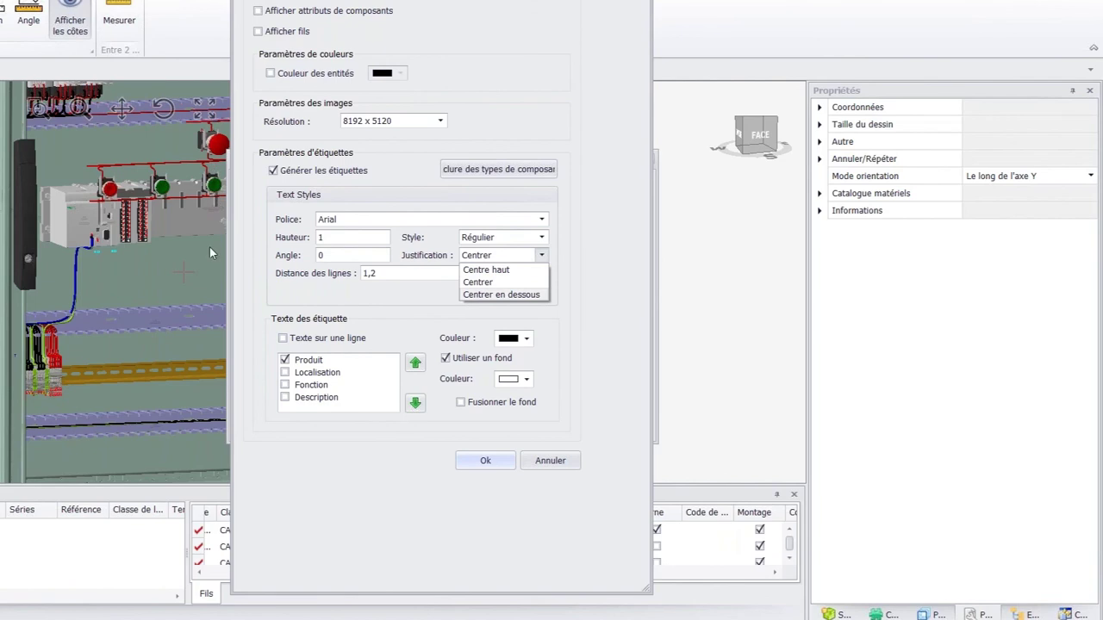
pyautogui.click(488, 270)
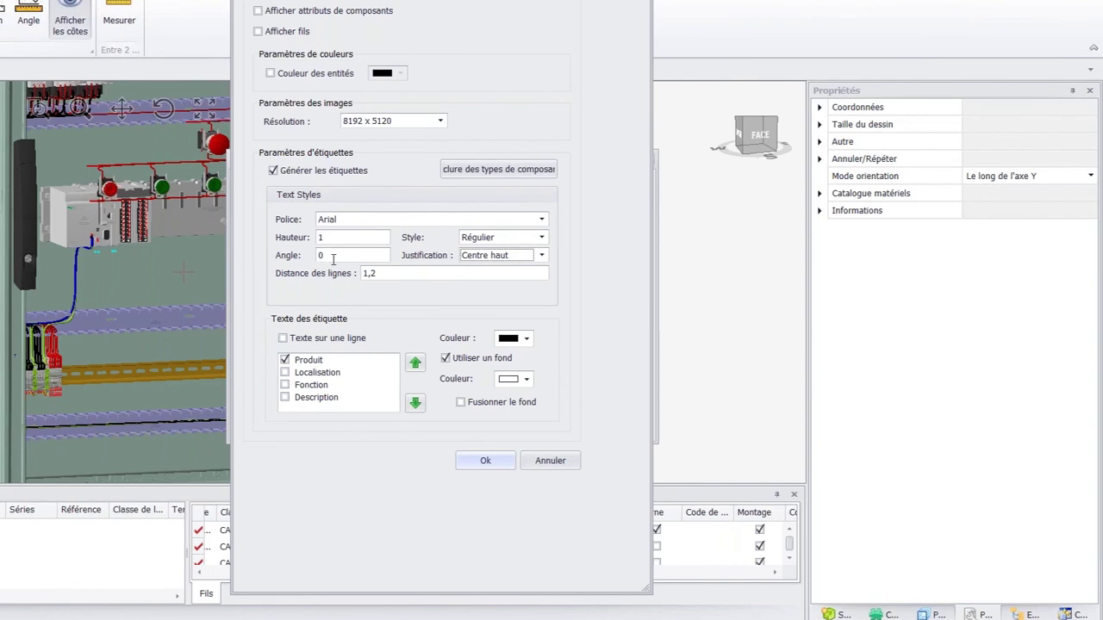
pyautogui.click(447, 362)
pyautogui.click(447, 362)
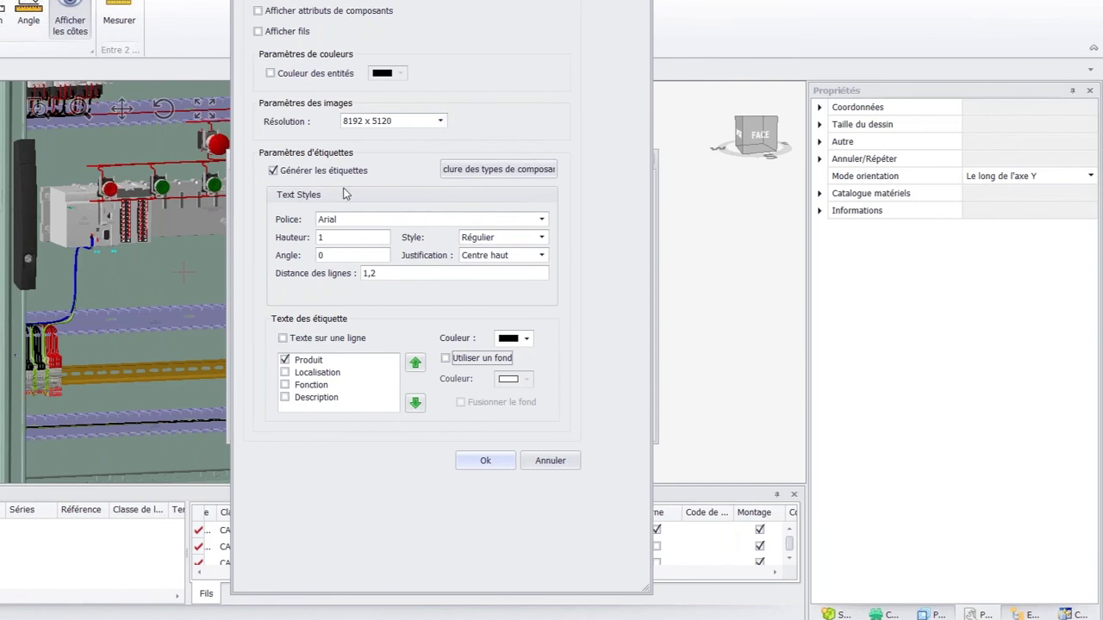
pyautogui.click(487, 463)
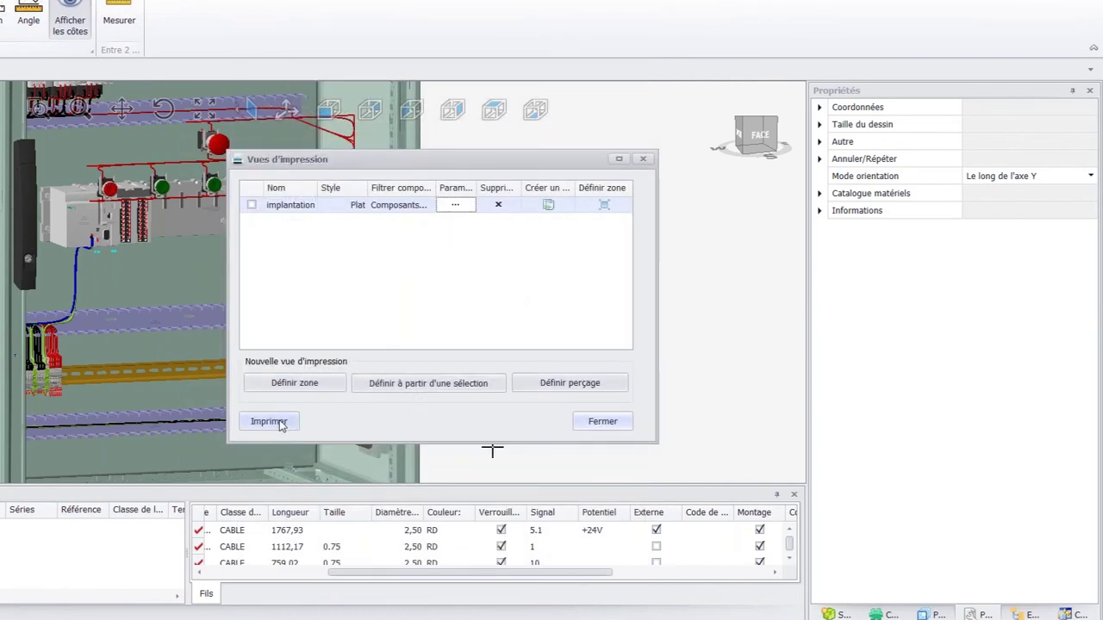
# Set the print source to the implantation print view and the printer to Microsoft Print to PDF.
pyautogui.click(281, 423)
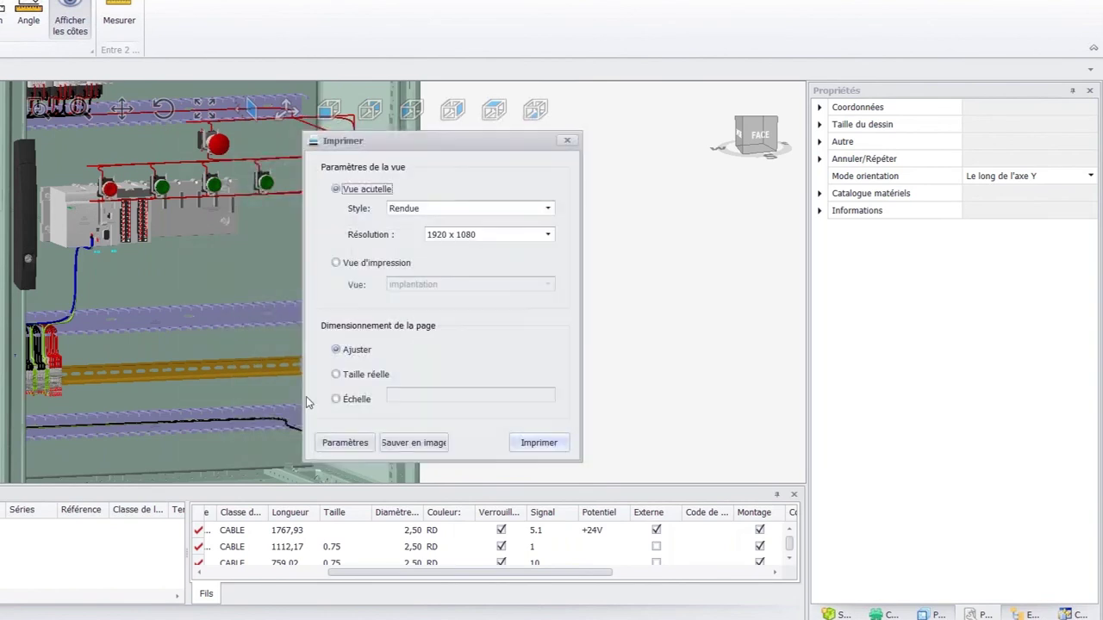
pyautogui.click(388, 264)
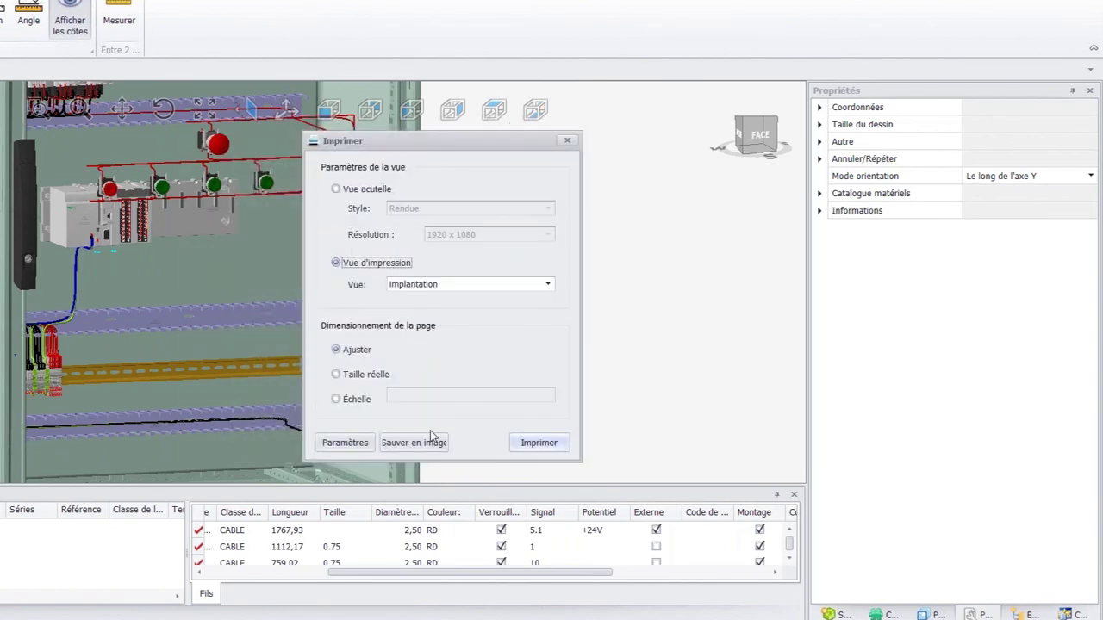
pyautogui.click(356, 448)
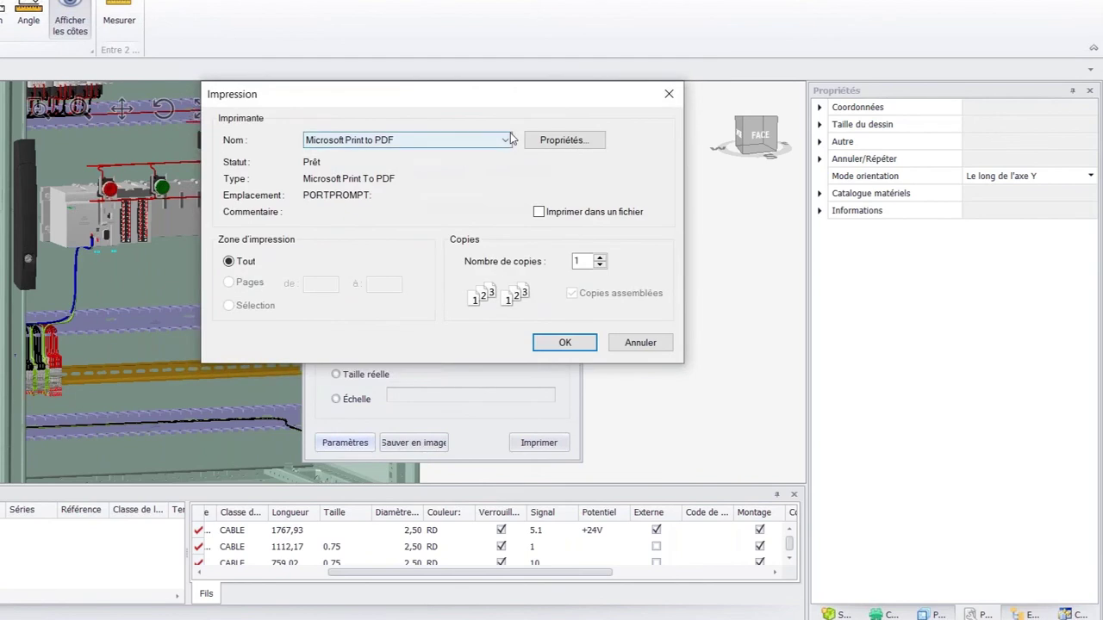
pyautogui.click(565, 342)
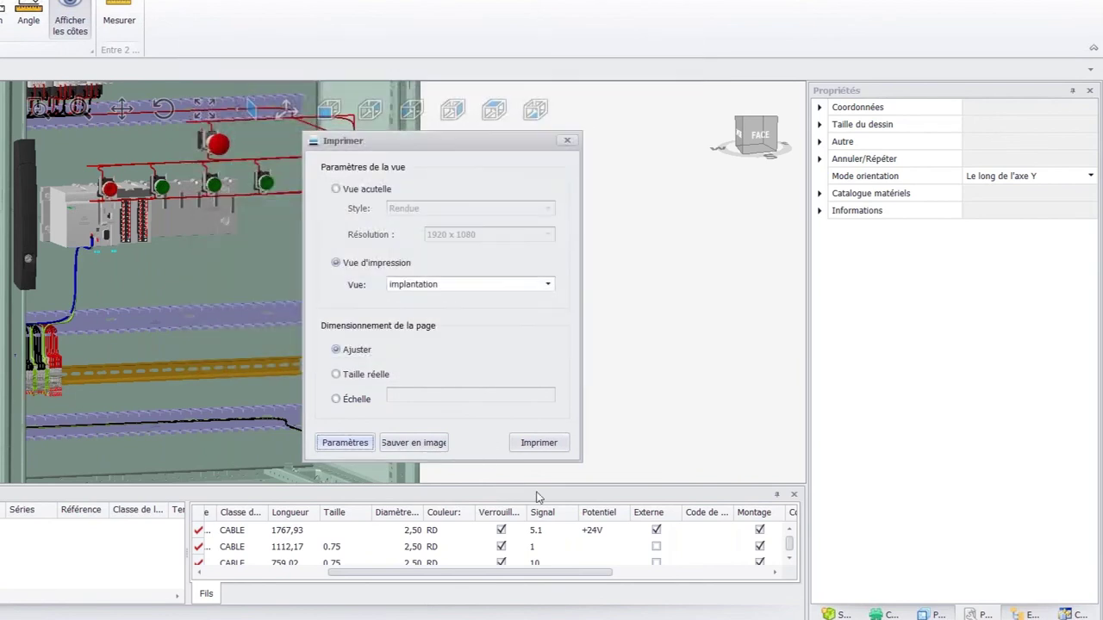
# Print the view to a PDF file named implantation in the Webinar 09_02_21 folder.
pyautogui.click(556, 445)
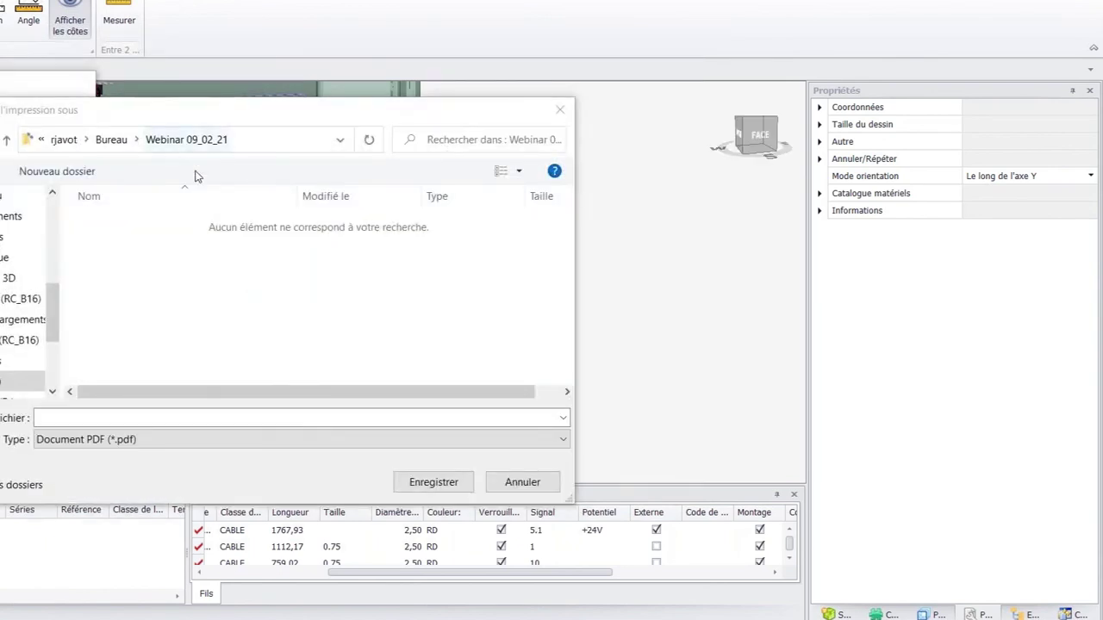
pyautogui.click(136, 419)
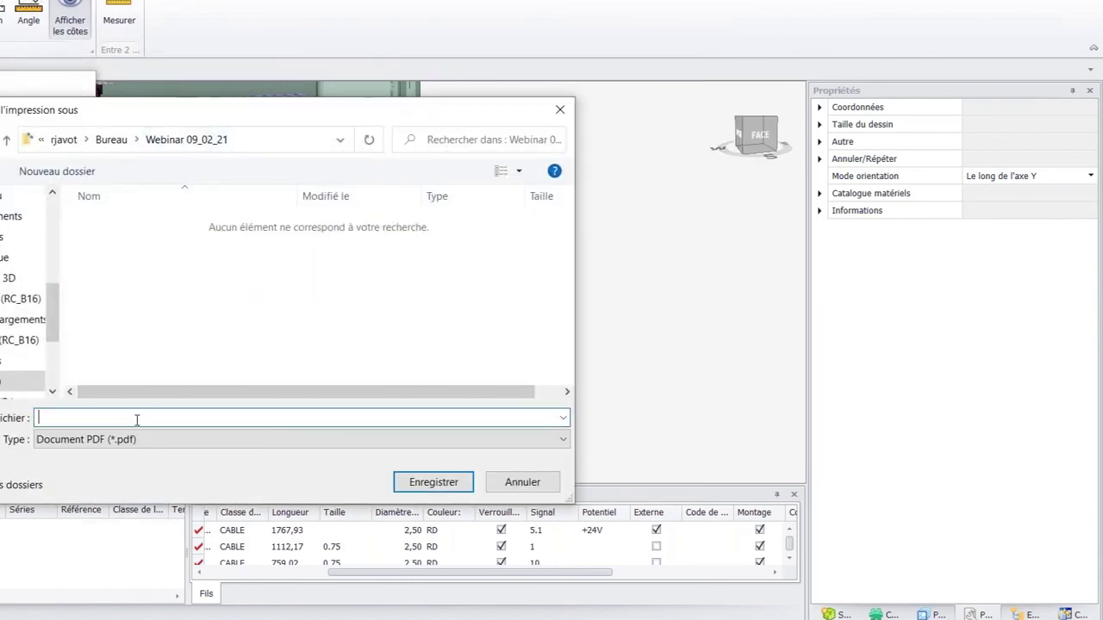
pyautogui.write('implantation')
pyautogui.click(416, 485)
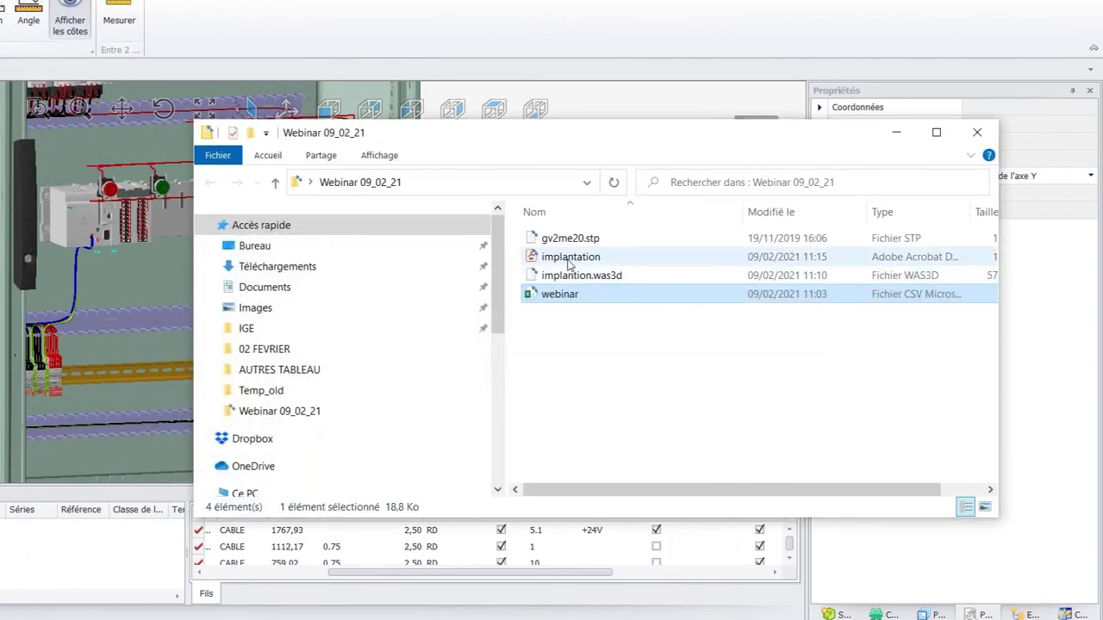
# Open the implantation PDF, examine the component labels on the mounting plate, and close the file and its folder.
pyautogui.doubleClick(568, 259)
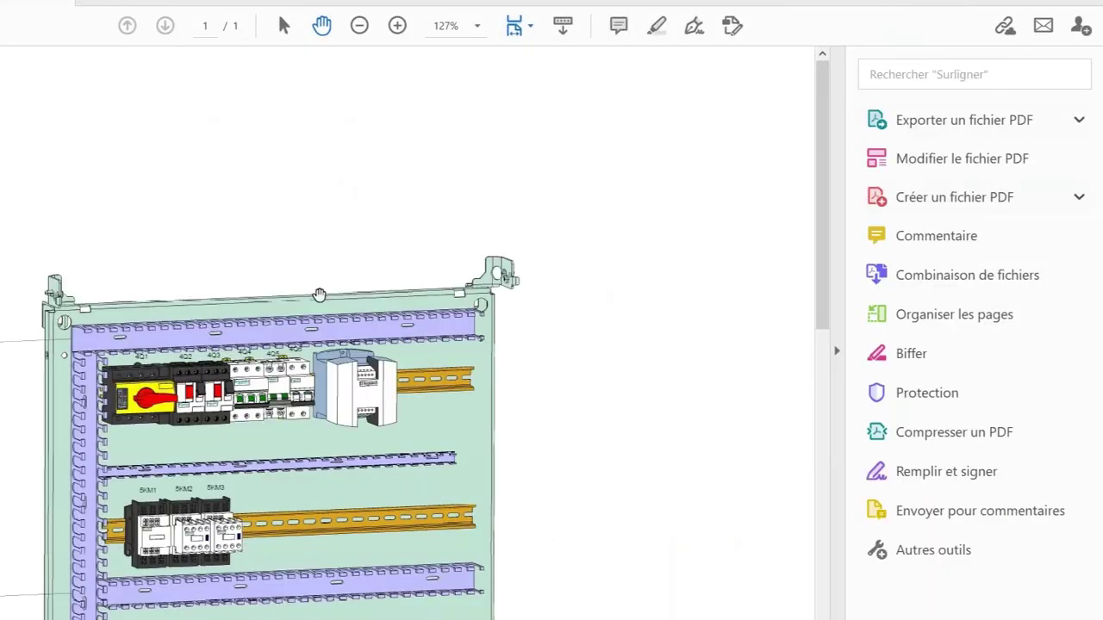
pyautogui.scroll(-3, 308, 285)
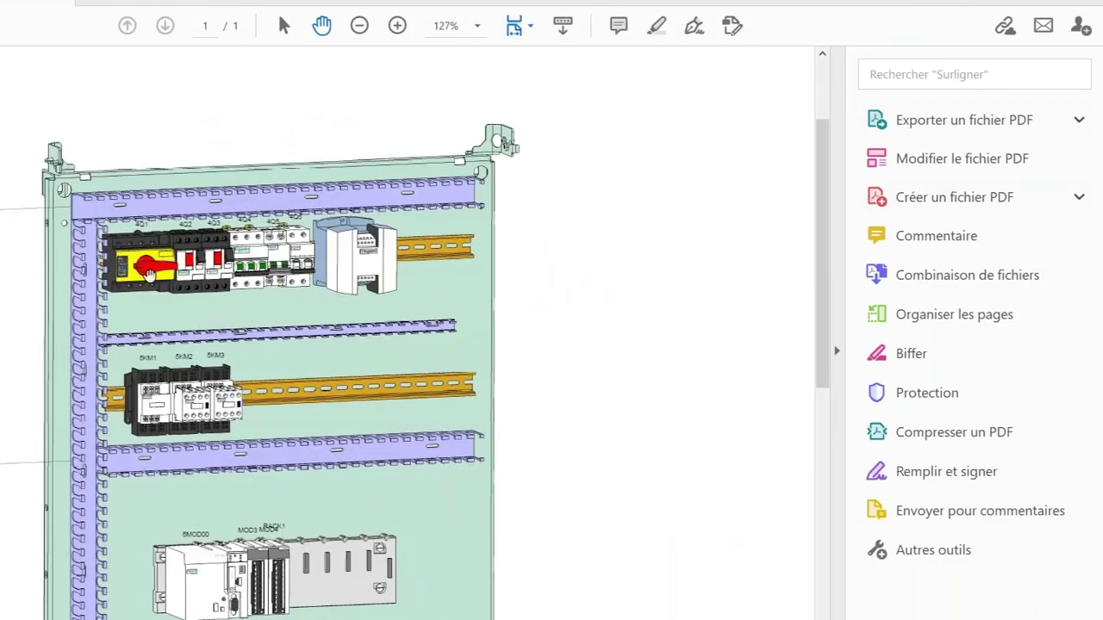
pyautogui.keyDown('ctrl'); pyautogui.scroll(2, 64, 242); pyautogui.keyUp('ctrl')
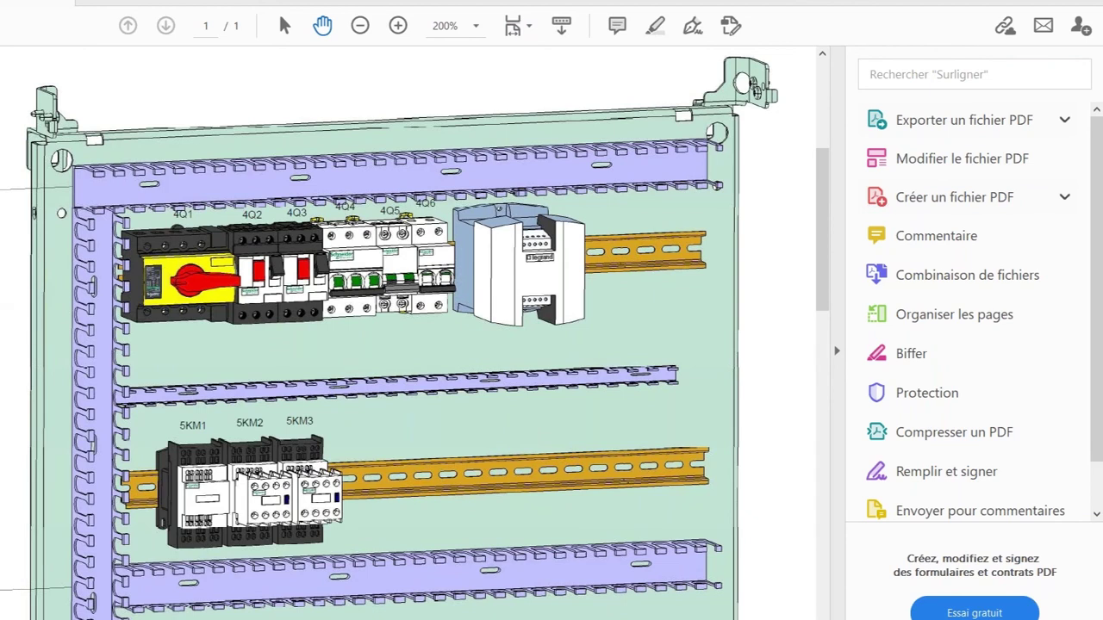
pyautogui.scroll(-1, 414, 333)
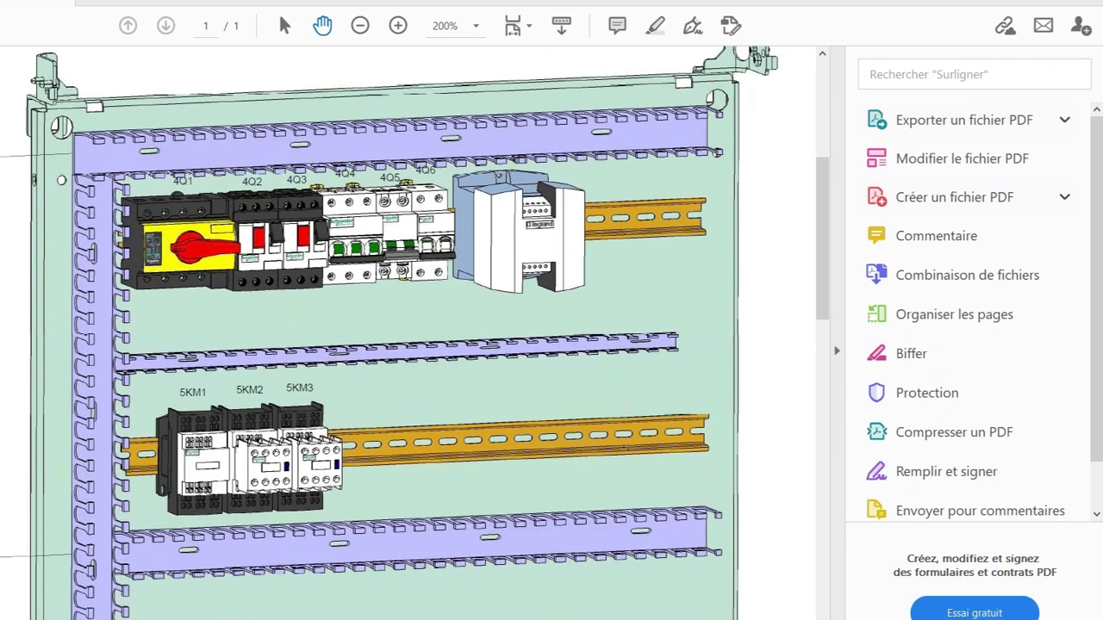
pyautogui.keyDown('ctrl'); pyautogui.scroll(-3, 284, 250); pyautogui.keyUp('ctrl')
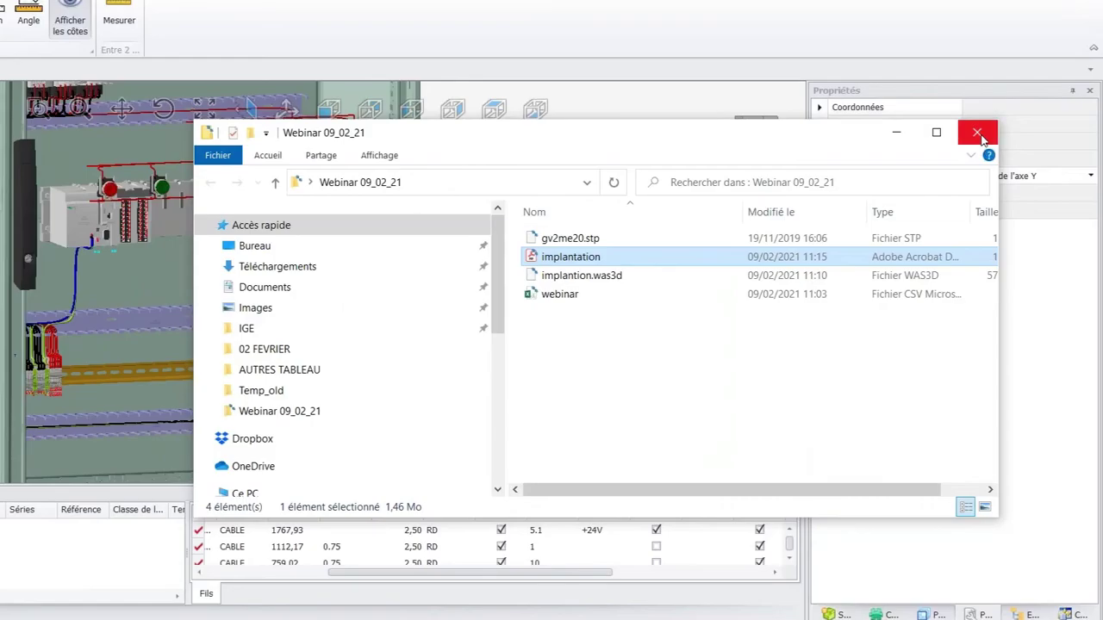
pyautogui.click(980, 136)
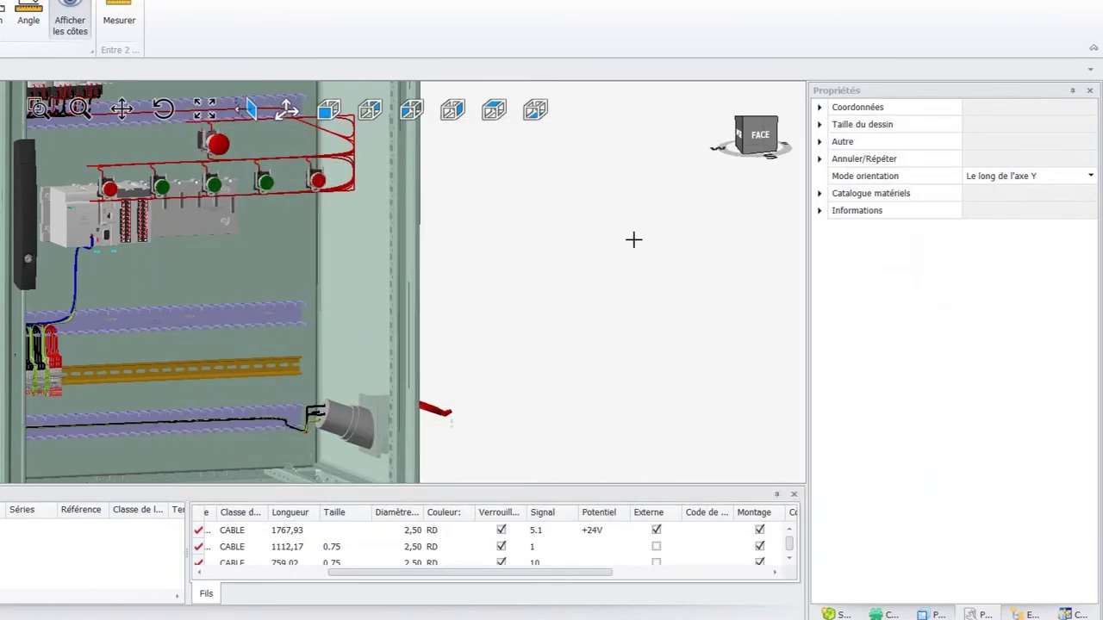
pyautogui.scroll(-6, 632, 241)
pyautogui.scroll(1, 525, 216)
pyautogui.scroll(1, 532, 191)
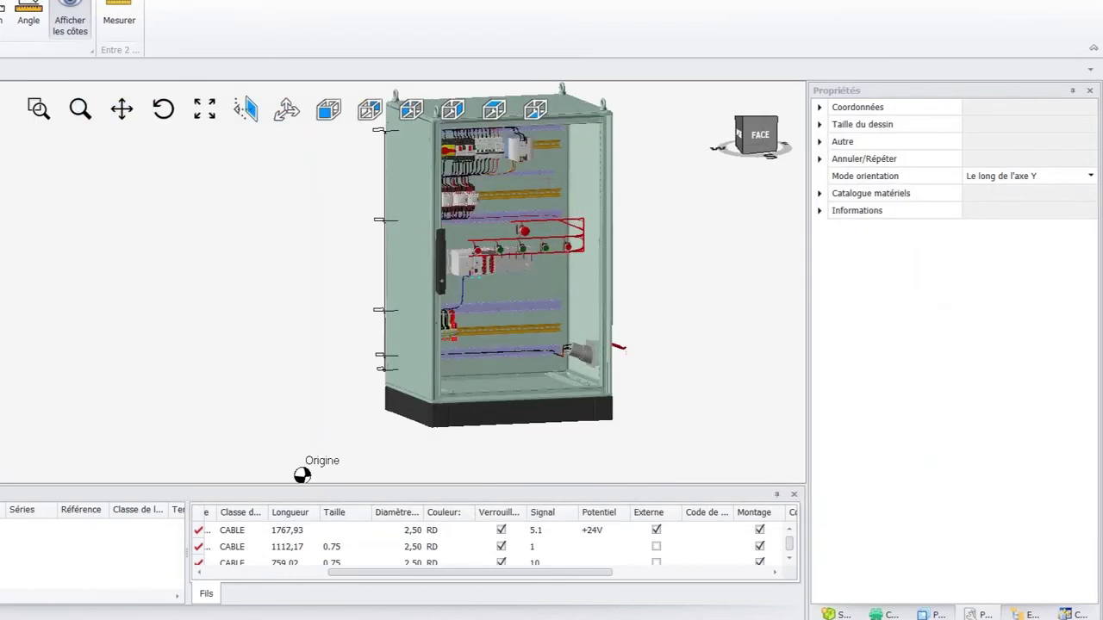
pyautogui.scroll(1, 543, 224)
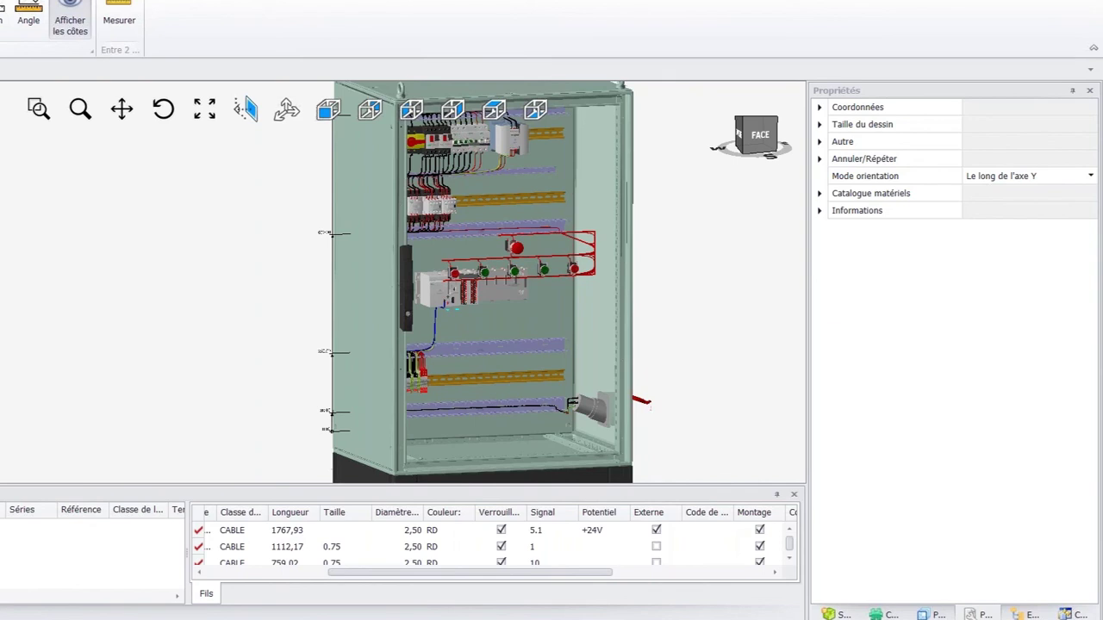
# Bring up the component definition commands, shrink the 3D window, and place the Webinar 09_02_21 folder window beside it.
pyautogui.click(53, 0)
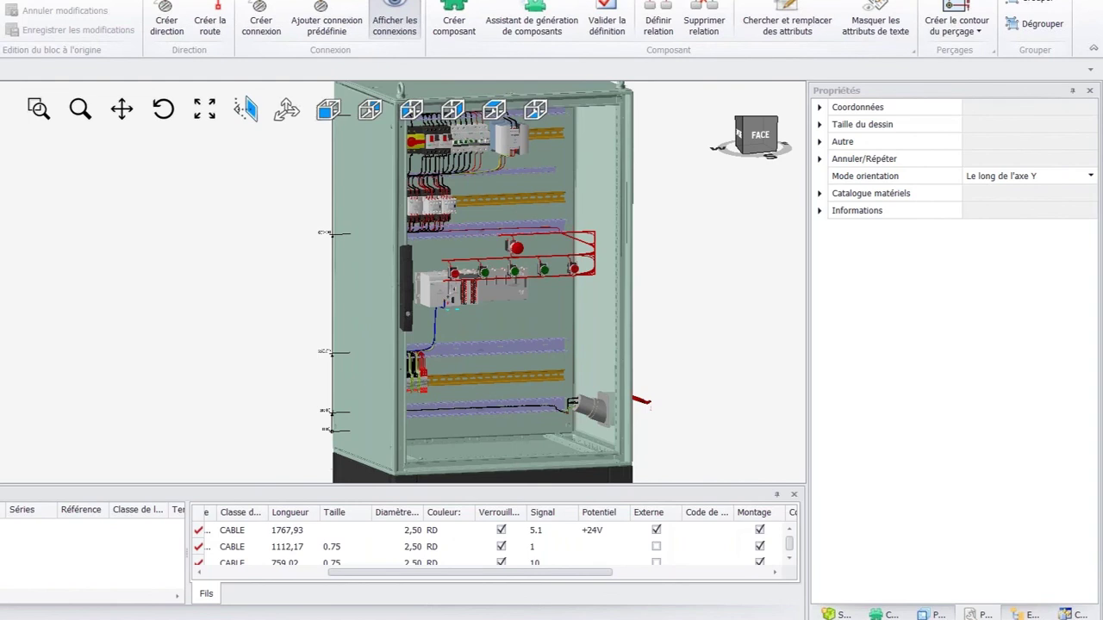
pyautogui.moveTo(788, 1); pyautogui.dragTo(376, 2)
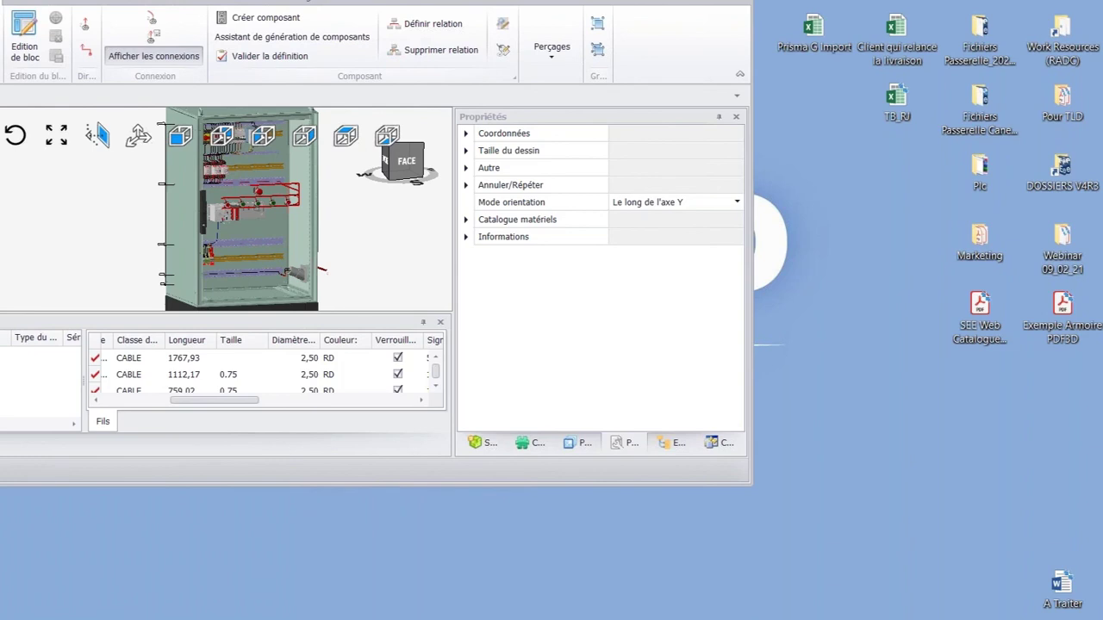
pyautogui.doubleClick(1069, 237)
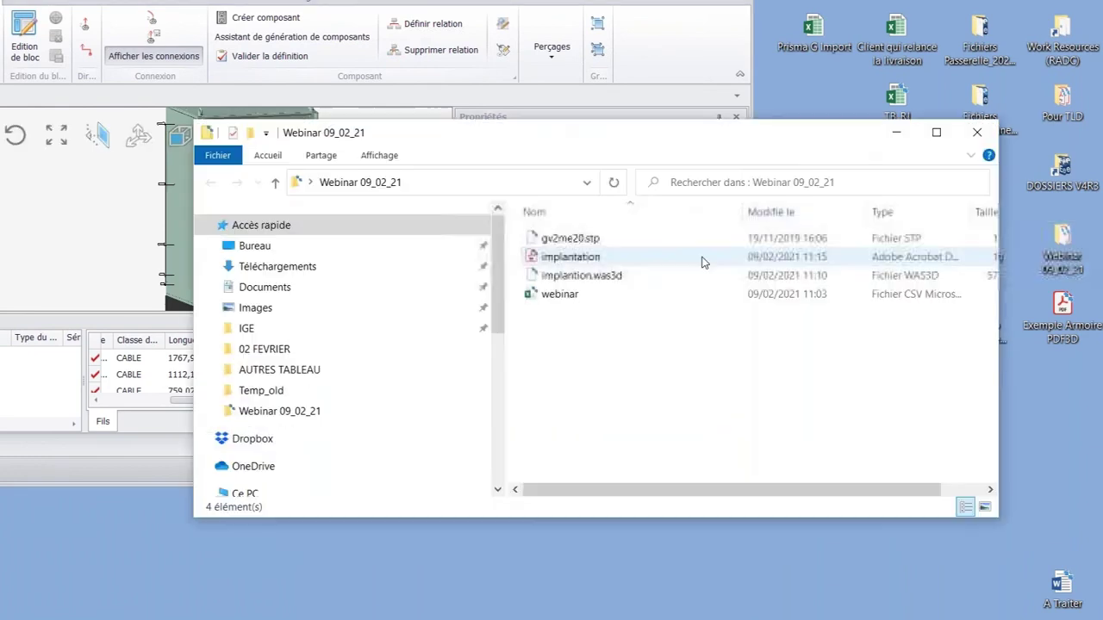
pyautogui.moveTo(571, 136); pyautogui.dragTo(1101, 97)
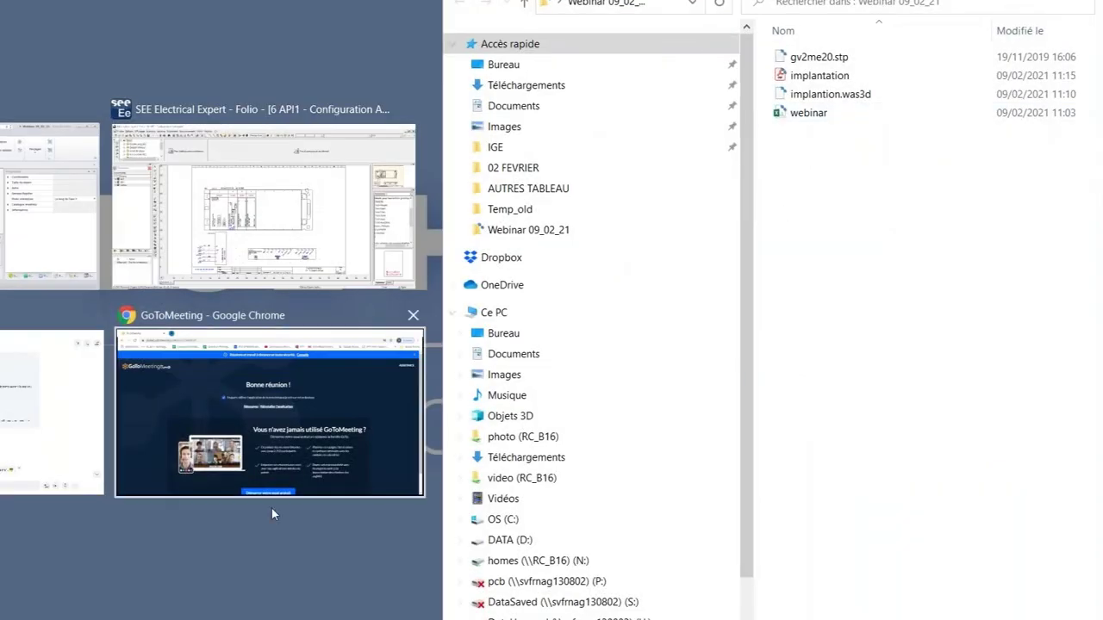
pyautogui.click(250, 592)
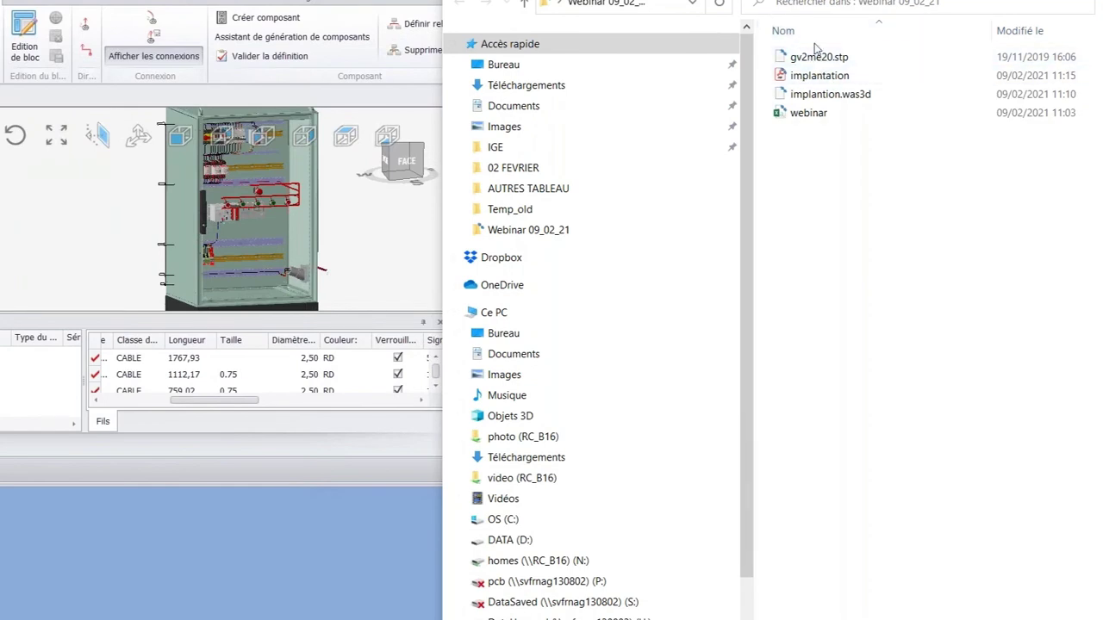
# Import the STEP file gv2me20.stp from the Webinar 09_02_21 folder into the 3D scene and maximize the 3D window.
pyautogui.moveTo(818, 61)
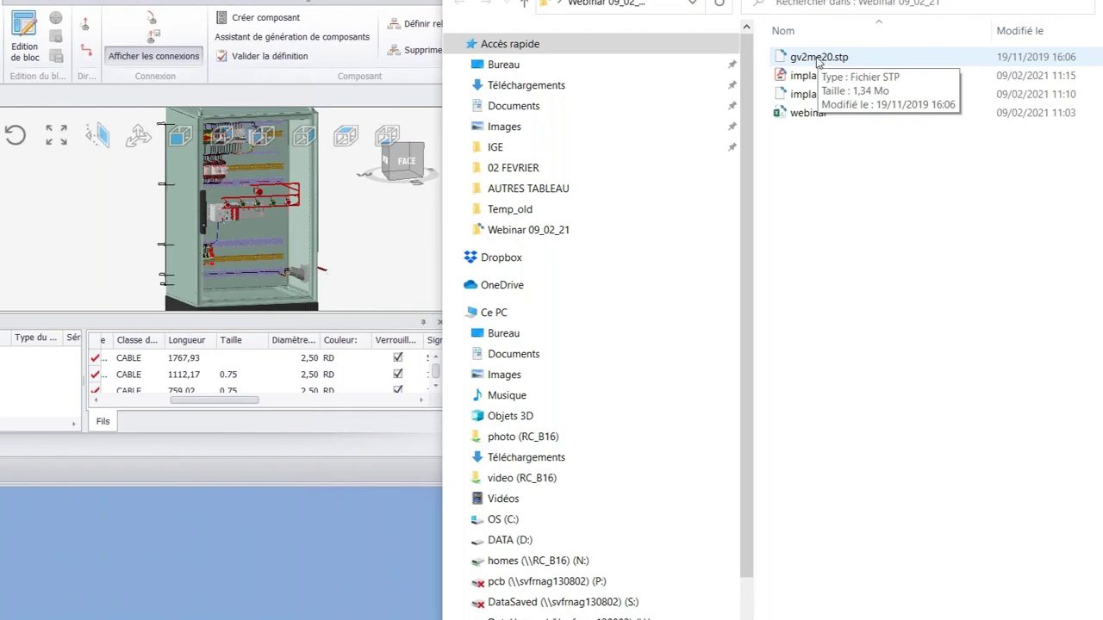
pyautogui.hotkey('alt', 'Tab')
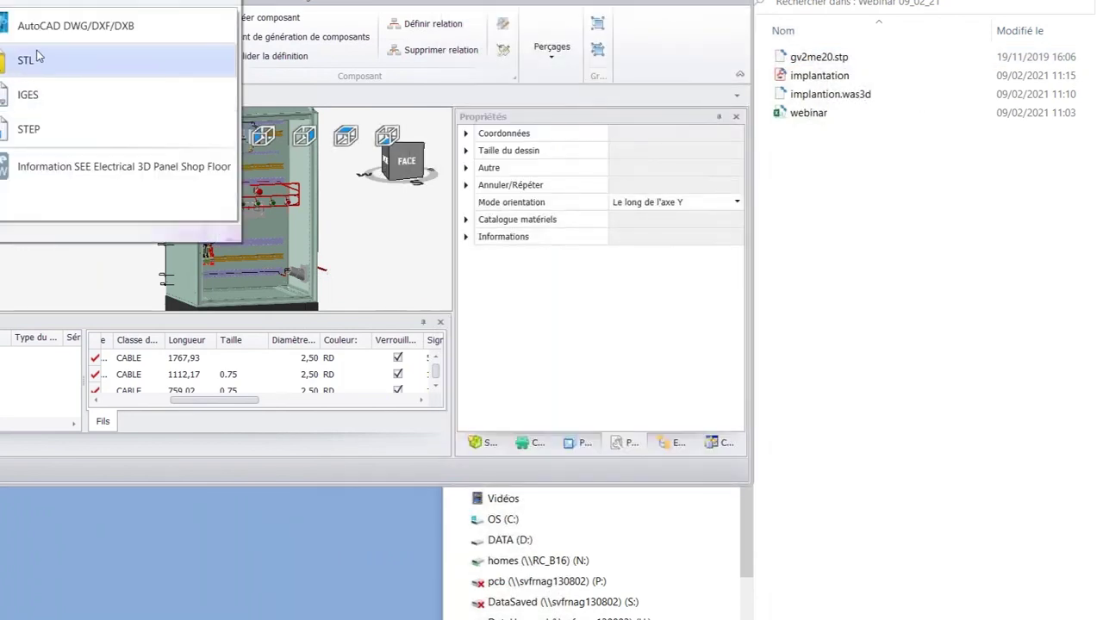
pyautogui.click(839, 159)
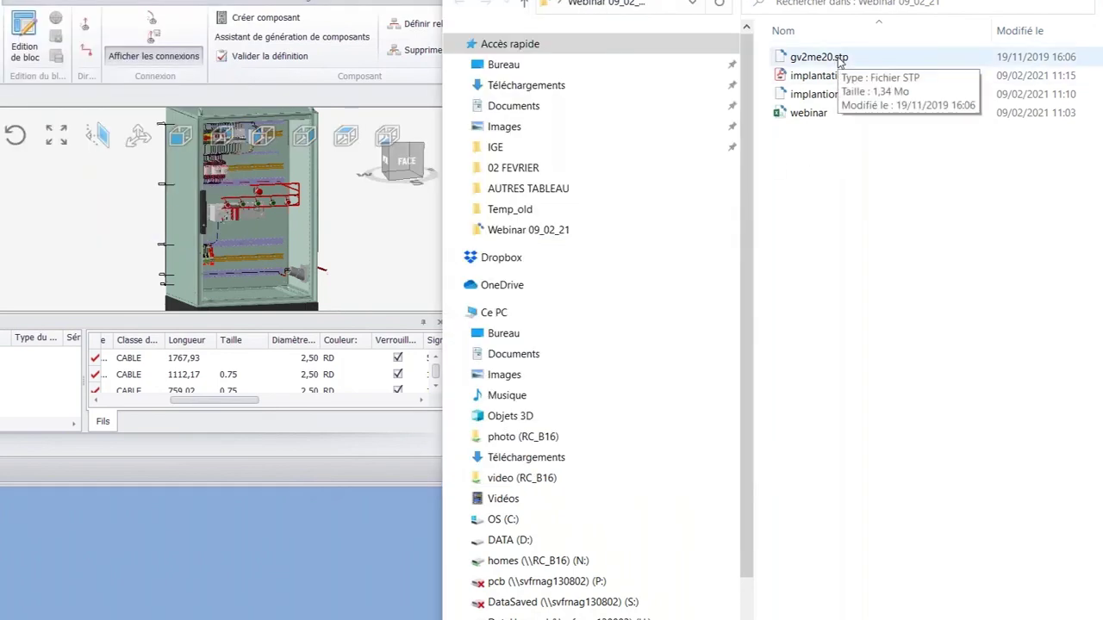
pyautogui.moveTo(838, 58)
pyautogui.mouseDown()
pyautogui.moveTo(560, 86)
pyautogui.moveTo(76, 267)
pyautogui.mouseUp()
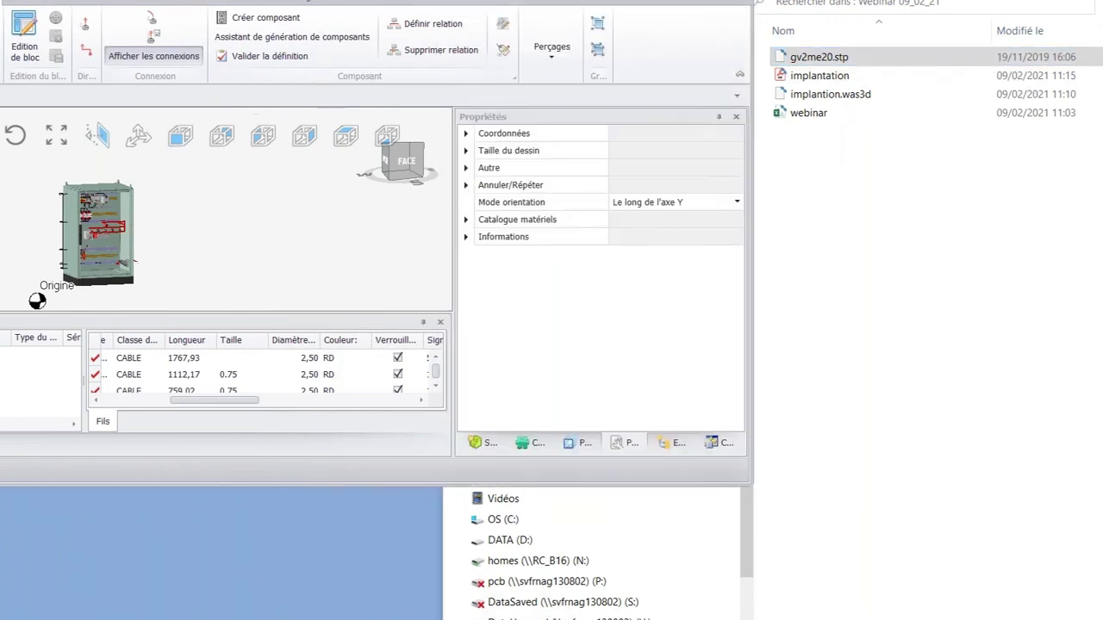
pyautogui.doubleClick(308, 1)
pyautogui.scroll(1, 75, 456)
pyautogui.scroll(-4, 73, 461)
pyautogui.scroll(8, 82, 431)
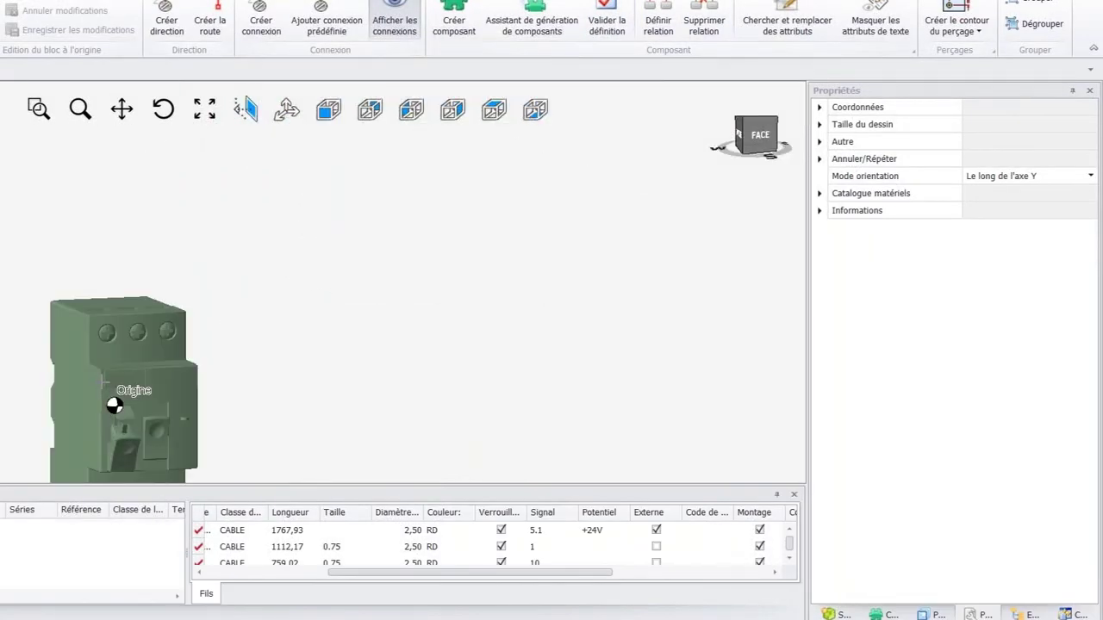
# Create a component of type Composant from the imported gv2me20 body.
pyautogui.click(103, 378)
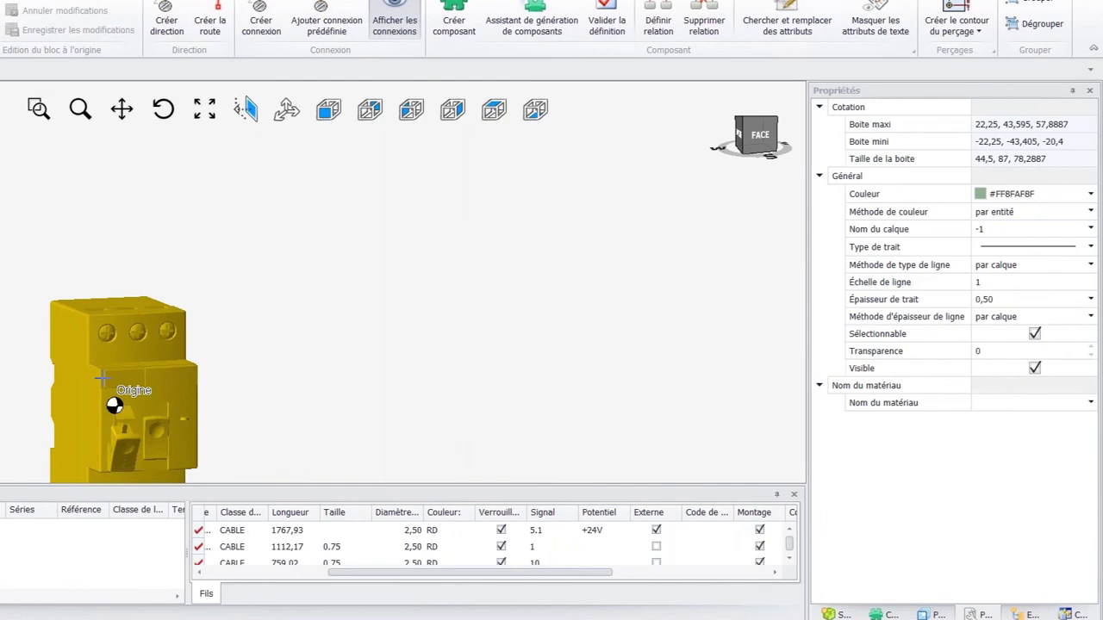
pyautogui.rightClick(104, 376)
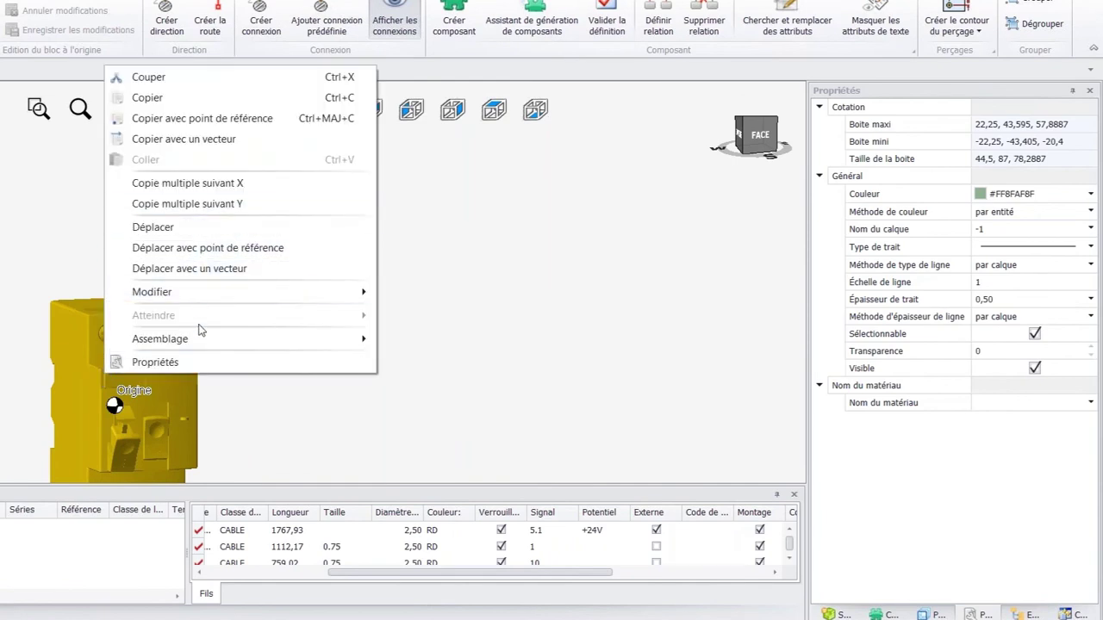
pyautogui.moveTo(198, 340)
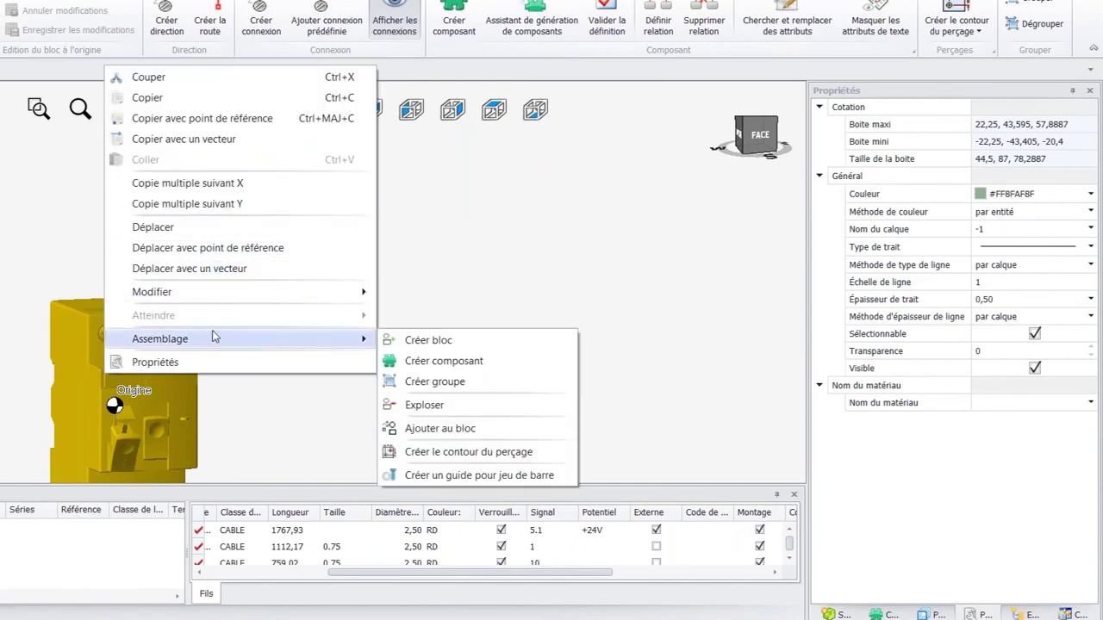
pyautogui.click(431, 360)
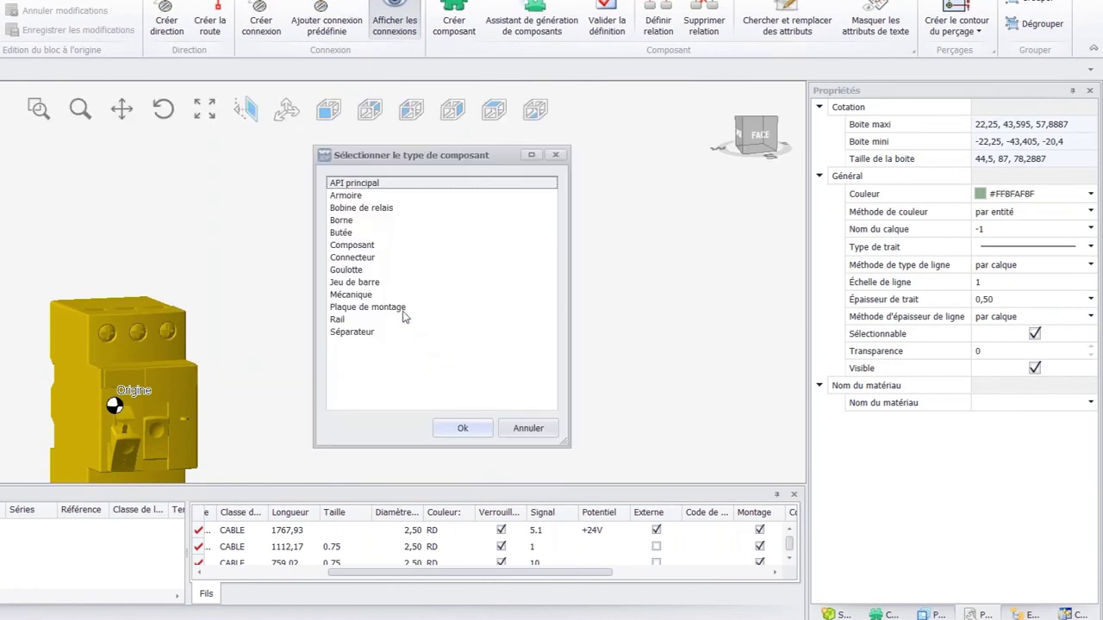
pyautogui.click(364, 247)
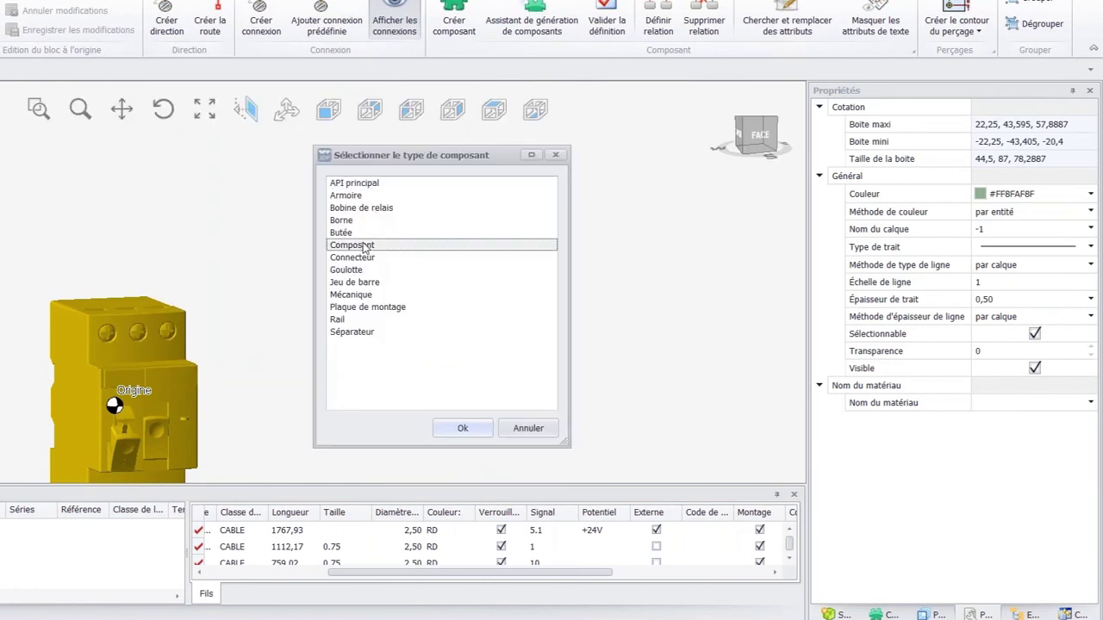
pyautogui.click(463, 429)
# Examine the wire openings and screw terminals at the upper end of the gv2me20 component.
pyautogui.click(61, 443)
pyautogui.moveTo(61, 444); pyautogui.dragTo(237, 441)
pyautogui.moveTo(2, 460); pyautogui.dragTo(38, 474, button='middle')
pyautogui.scroll(5, 59, 459)
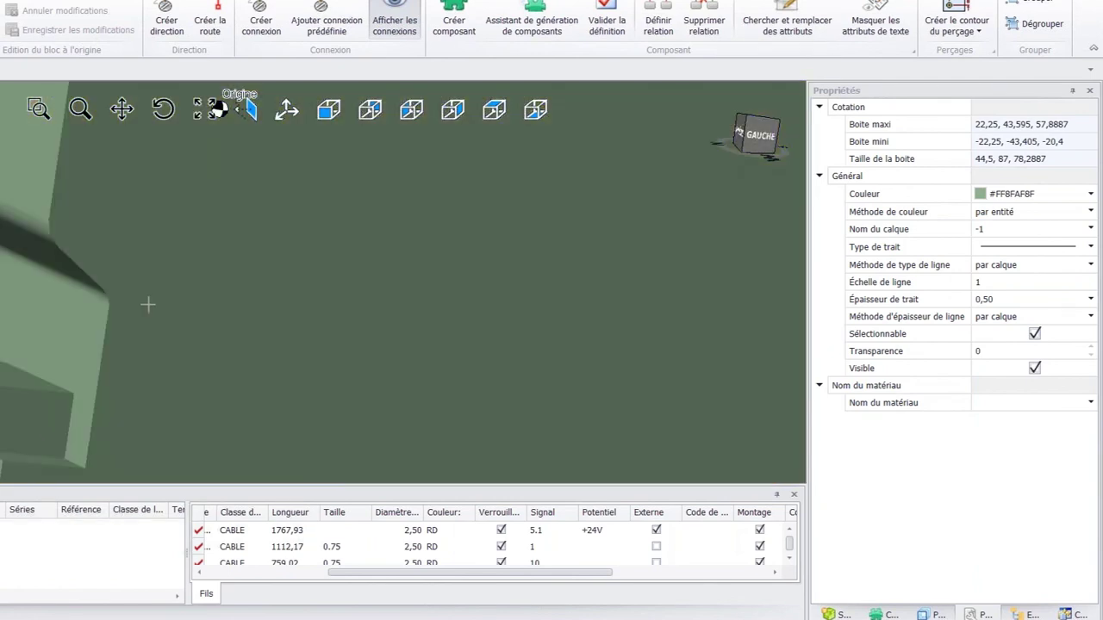
pyautogui.moveTo(147, 305)
pyautogui.mouseDown(button='middle')
pyautogui.moveTo(146, 316)
pyautogui.moveTo(2, 285)
pyautogui.moveTo(128, 293)
pyautogui.moveTo(111, 308)
pyautogui.moveTo(139, 312)
pyautogui.mouseUp(button='middle')
pyautogui.scroll(-5, 168, 294)
pyautogui.scroll(-4, 169, 295)
pyautogui.scroll(4, 207, 140)
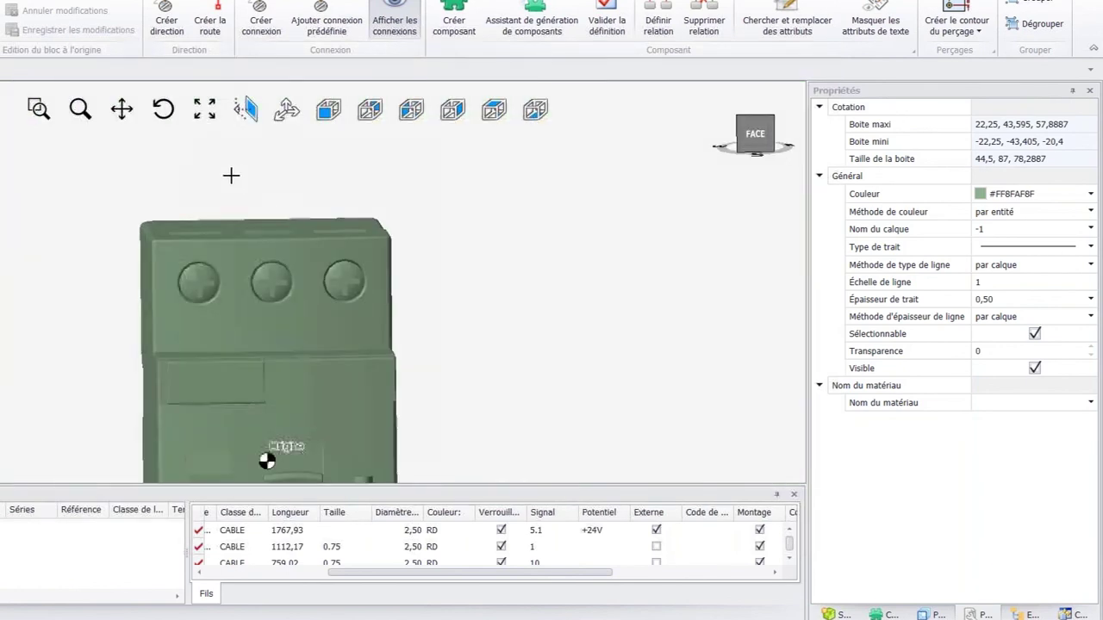
pyautogui.scroll(1, 391, 288)
pyautogui.moveTo(391, 288); pyautogui.dragTo(371, 313, button='middle')
pyautogui.scroll(1, 43, 283)
pyautogui.moveTo(43, 282); pyautogui.dragTo(26, 286, button='middle')
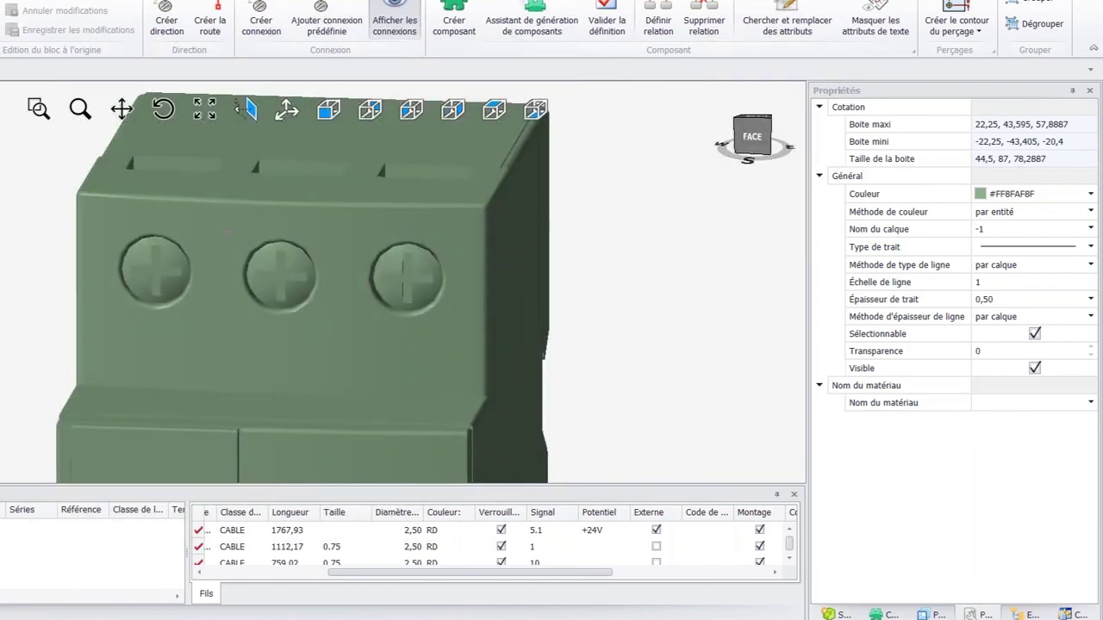
pyautogui.scroll(-3, 224, 220)
pyautogui.scroll(3, 208, 111)
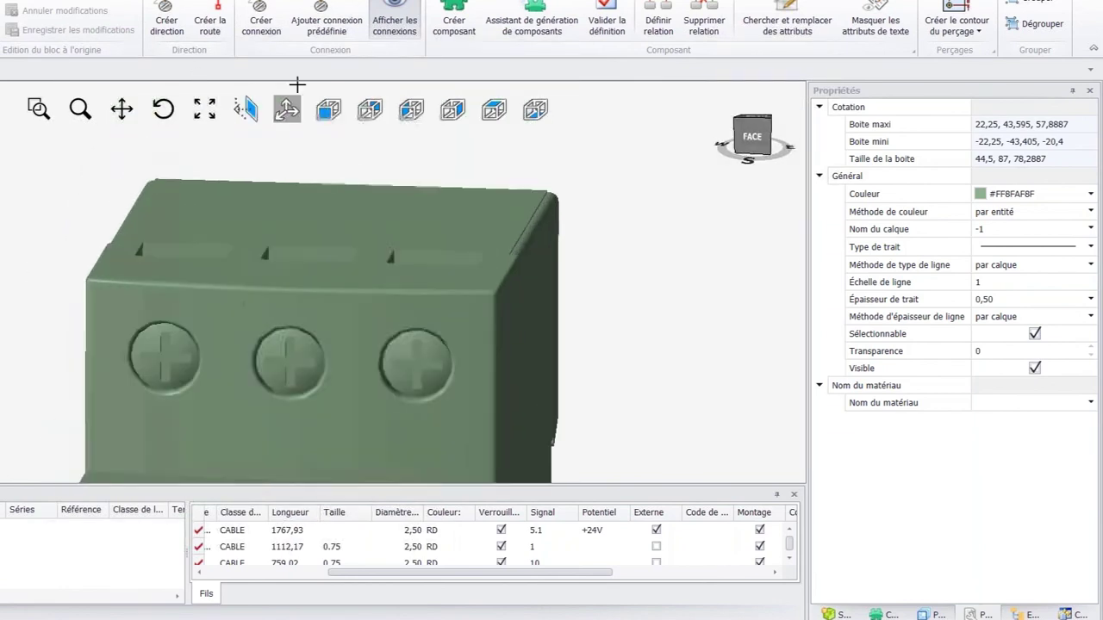
# Start adding a predefined connection to the component and choose the Bottom connection type.
pyautogui.click(324, 8)
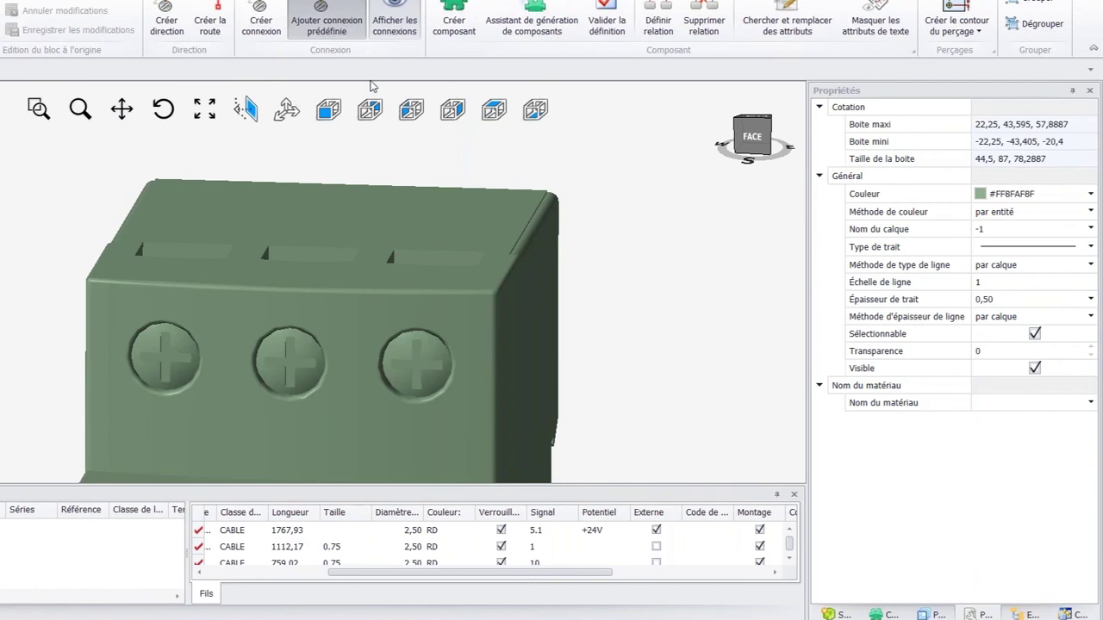
pyautogui.click(307, 40)
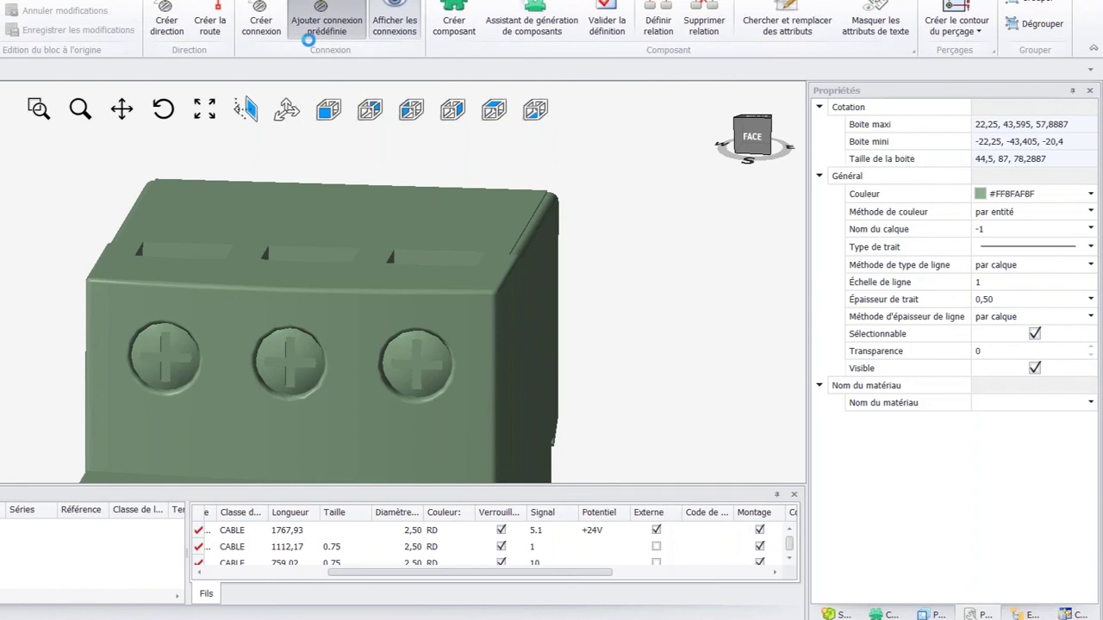
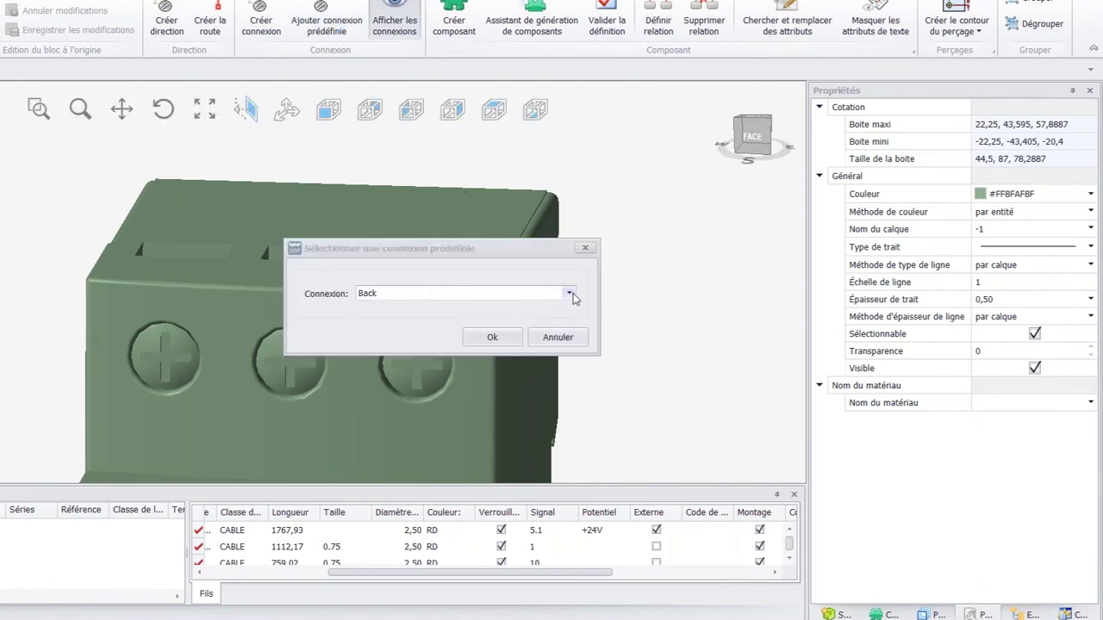
pyautogui.click(569, 293)
pyautogui.scroll(-1, 444, 331)
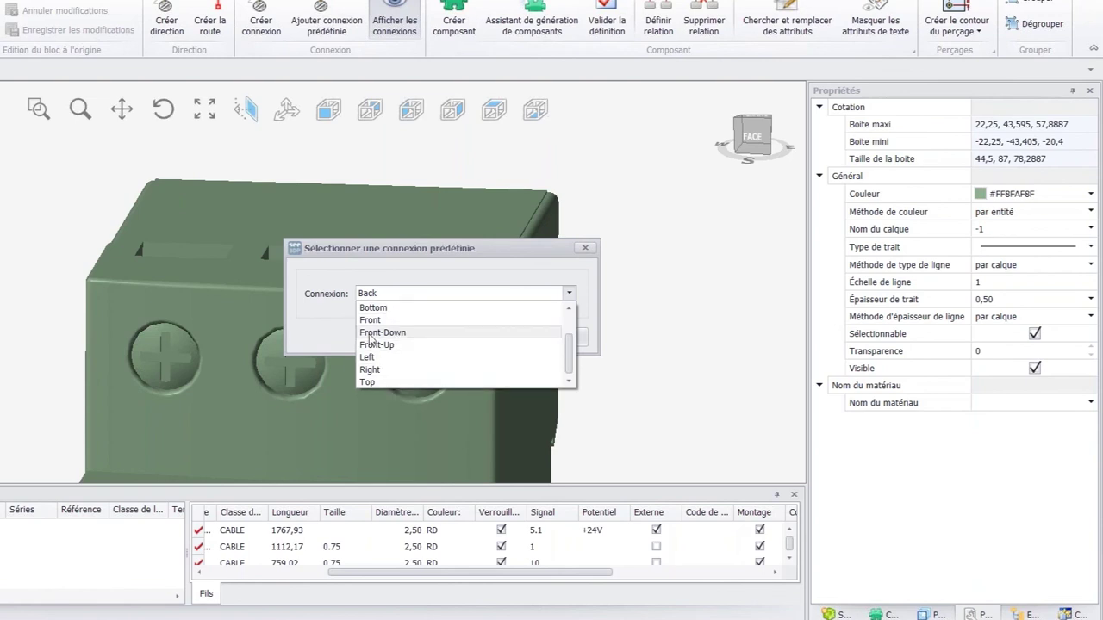
pyautogui.scroll(1, 376, 346)
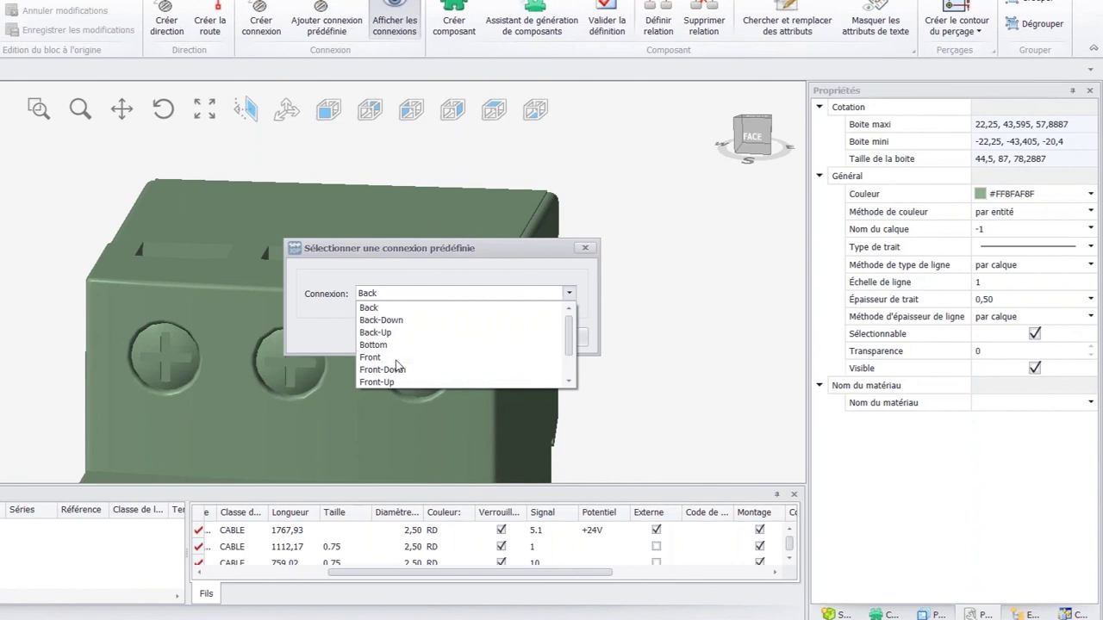
pyautogui.click(378, 344)
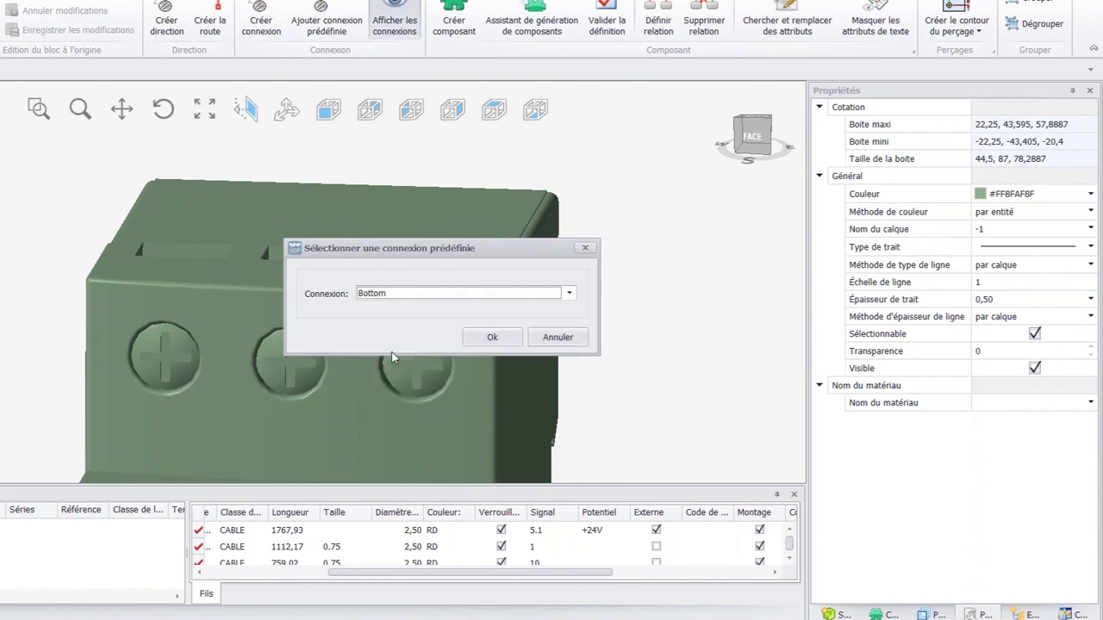
pyautogui.click(488, 338)
# Place a Bottom connection in the middle of each of the three lower wire openings, using opposite corners of each opening.
pyautogui.scroll(-5, 290, 289)
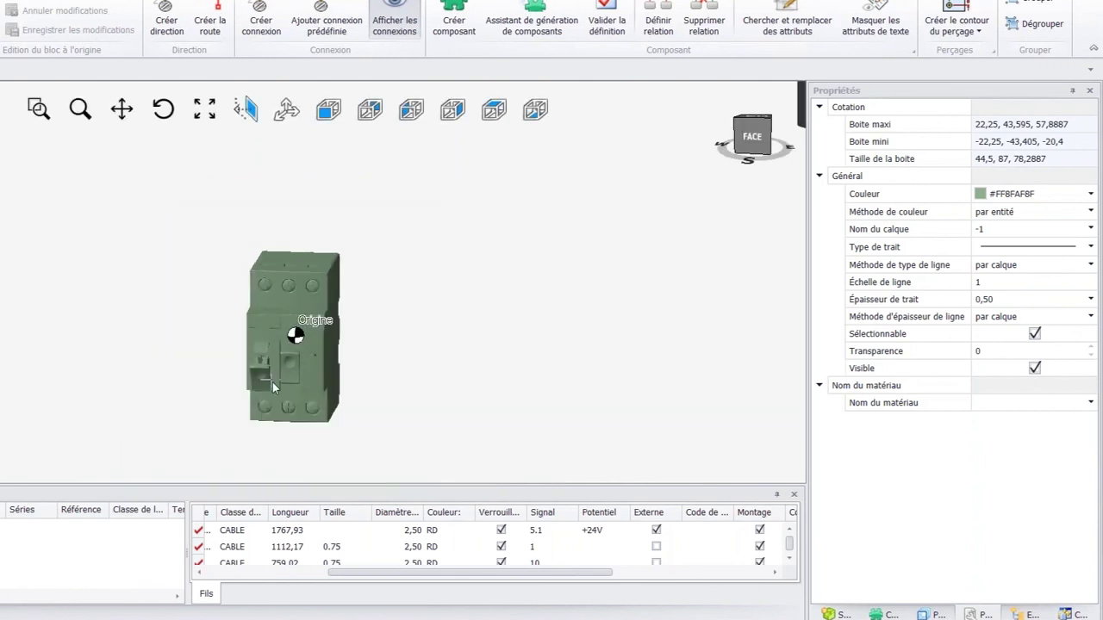
pyautogui.moveTo(270, 423); pyautogui.dragTo(244, 286, button='middle')
pyautogui.scroll(-2, 270, 377)
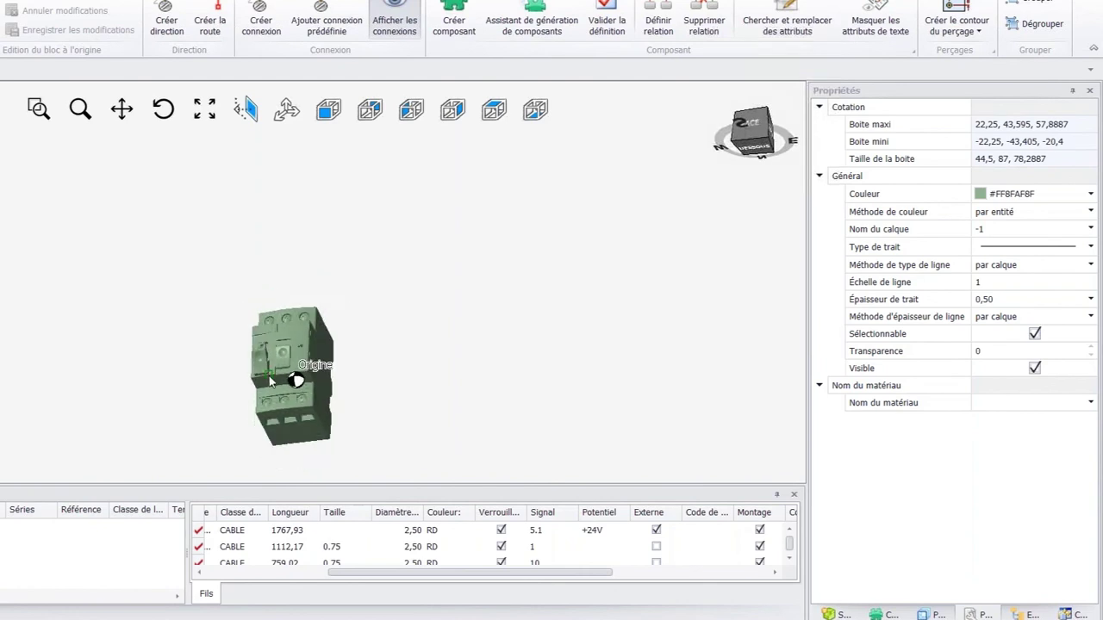
pyautogui.scroll(3, 270, 431)
pyautogui.moveTo(316, 353)
pyautogui.mouseDown(button='middle')
pyautogui.moveTo(320, 365)
pyautogui.moveTo(317, 345)
pyautogui.mouseUp(button='middle')
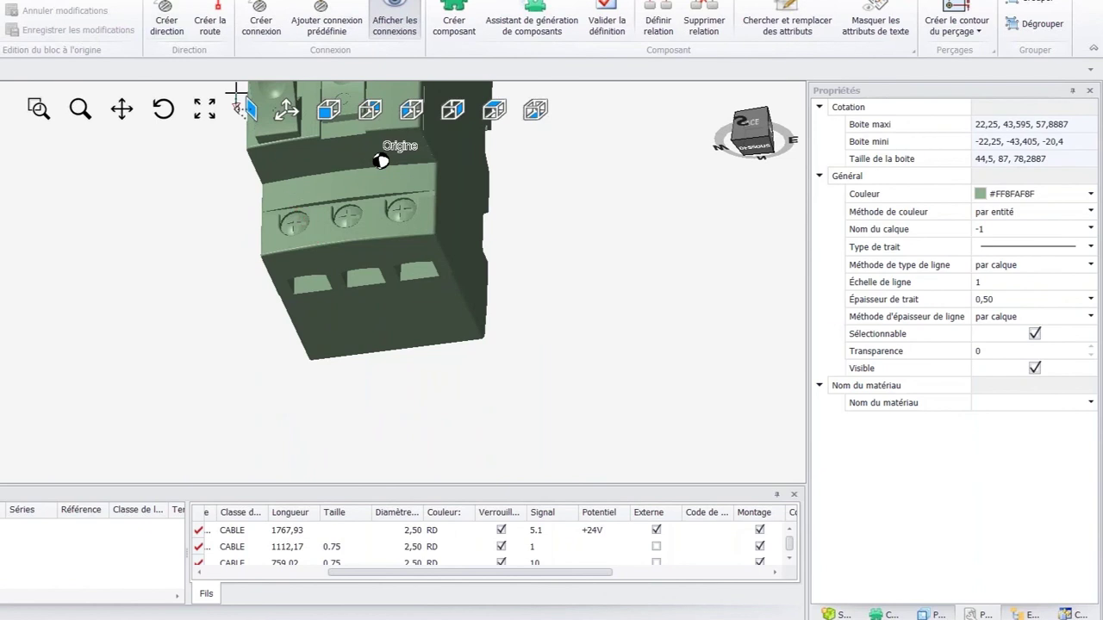
pyautogui.scroll(3, 295, 300)
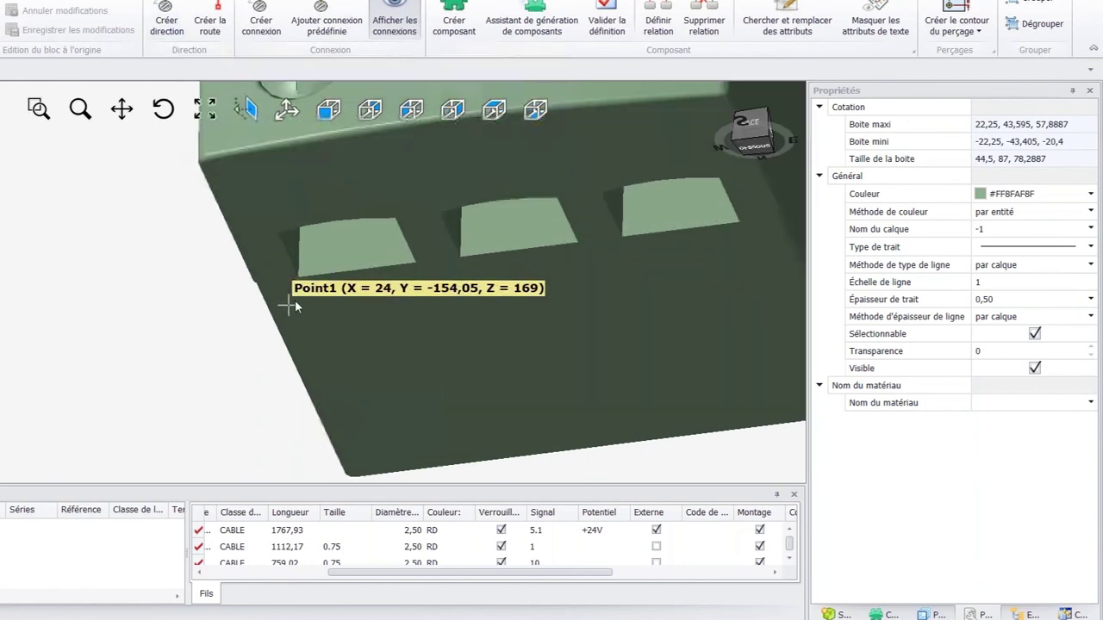
pyautogui.click(300, 278)
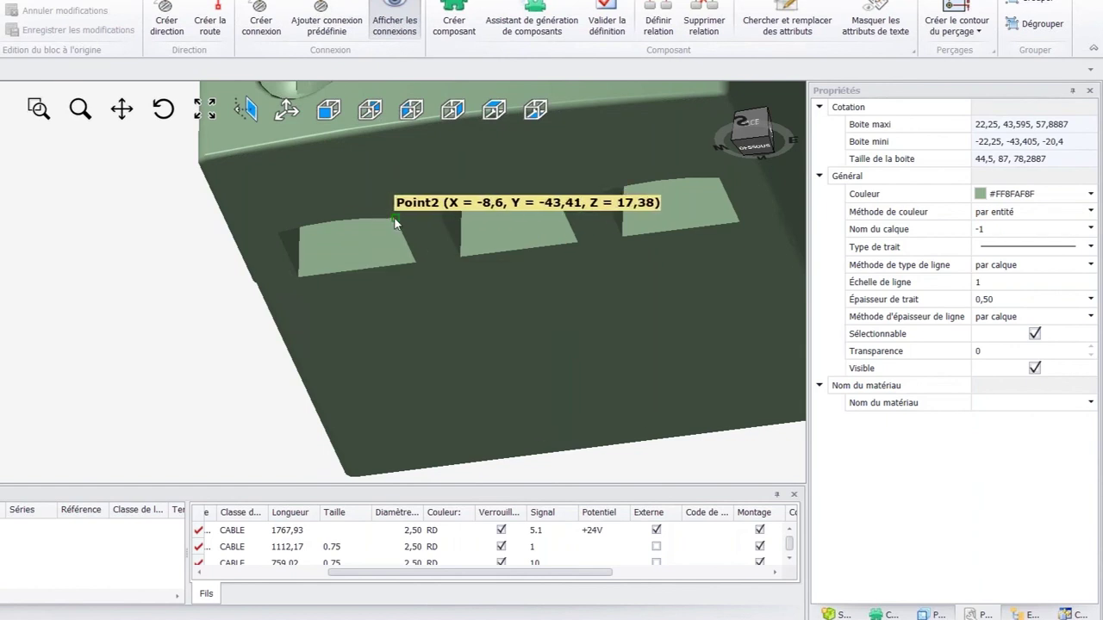
pyautogui.click(394, 222)
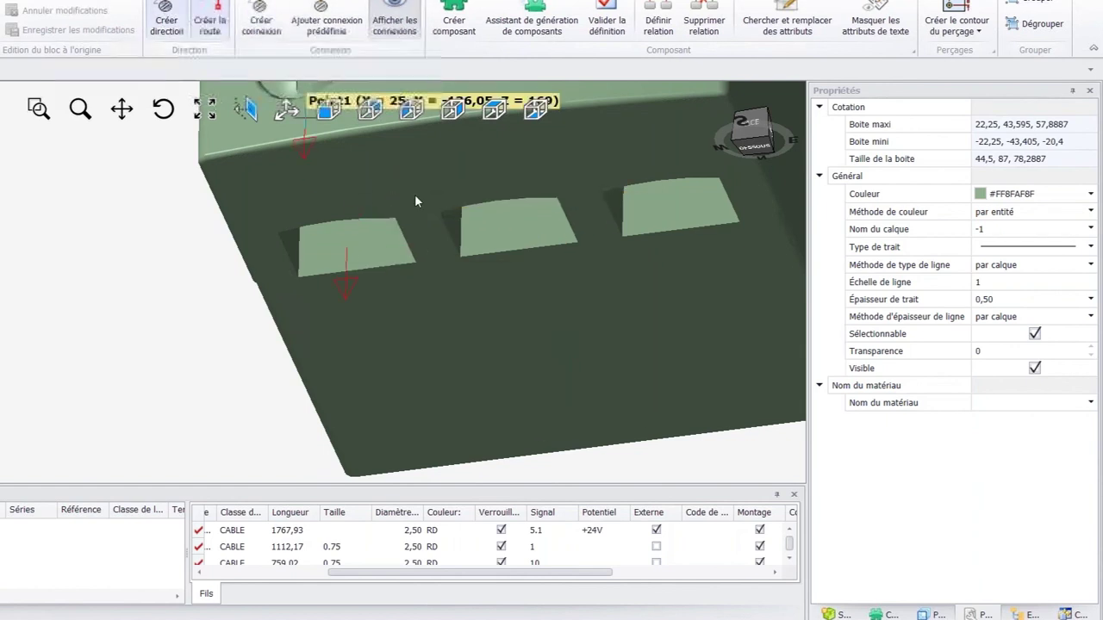
pyautogui.click(463, 256)
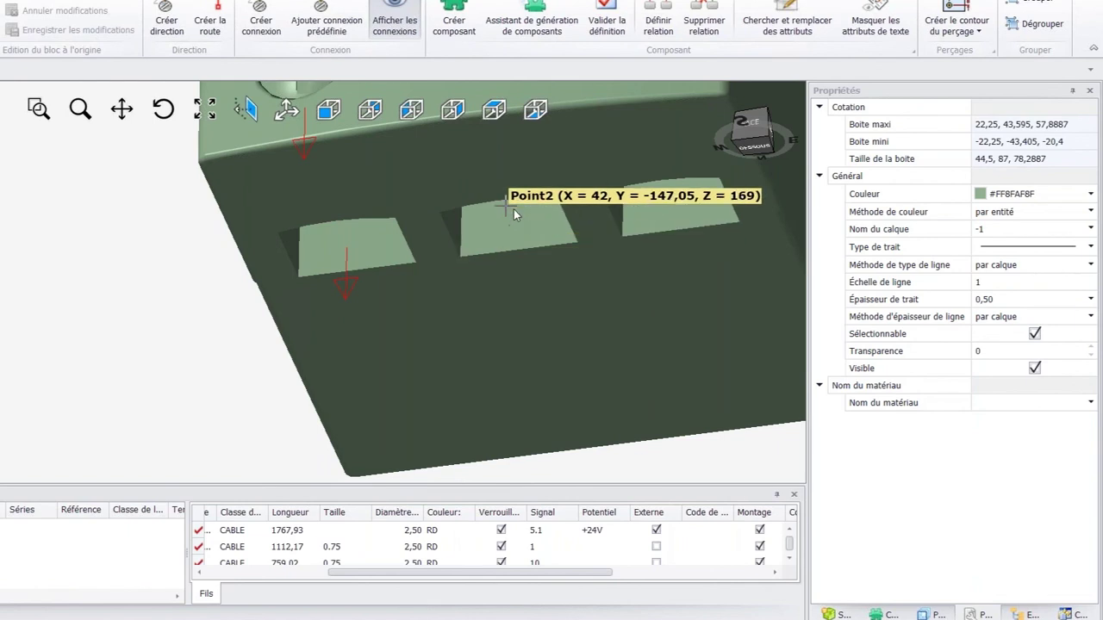
pyautogui.click(493, 165)
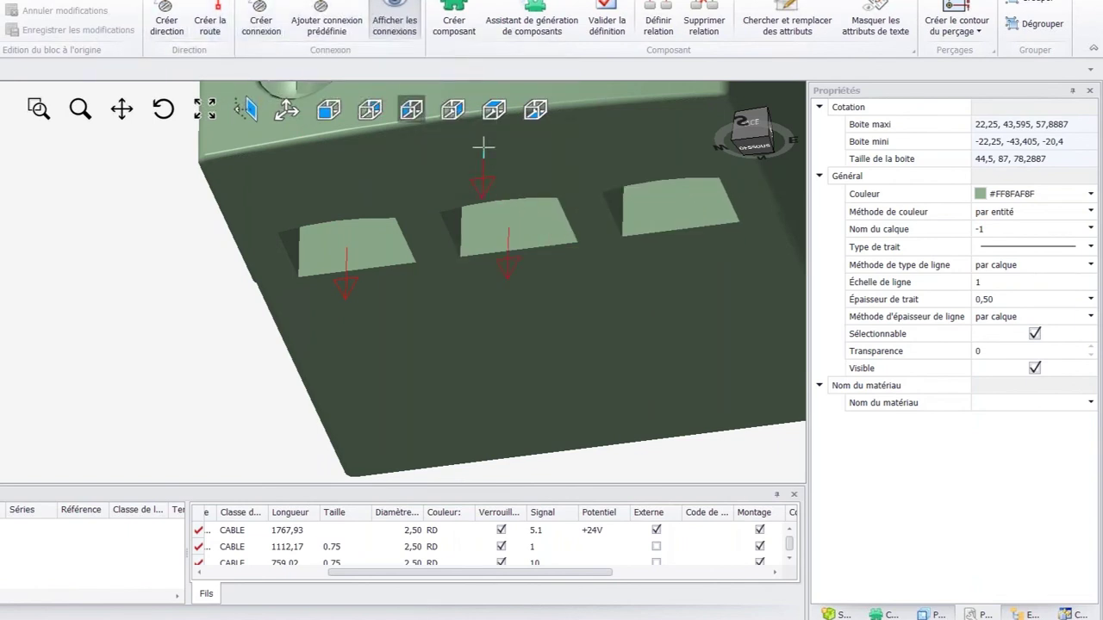
pyautogui.click(626, 231)
pyautogui.click(627, 229)
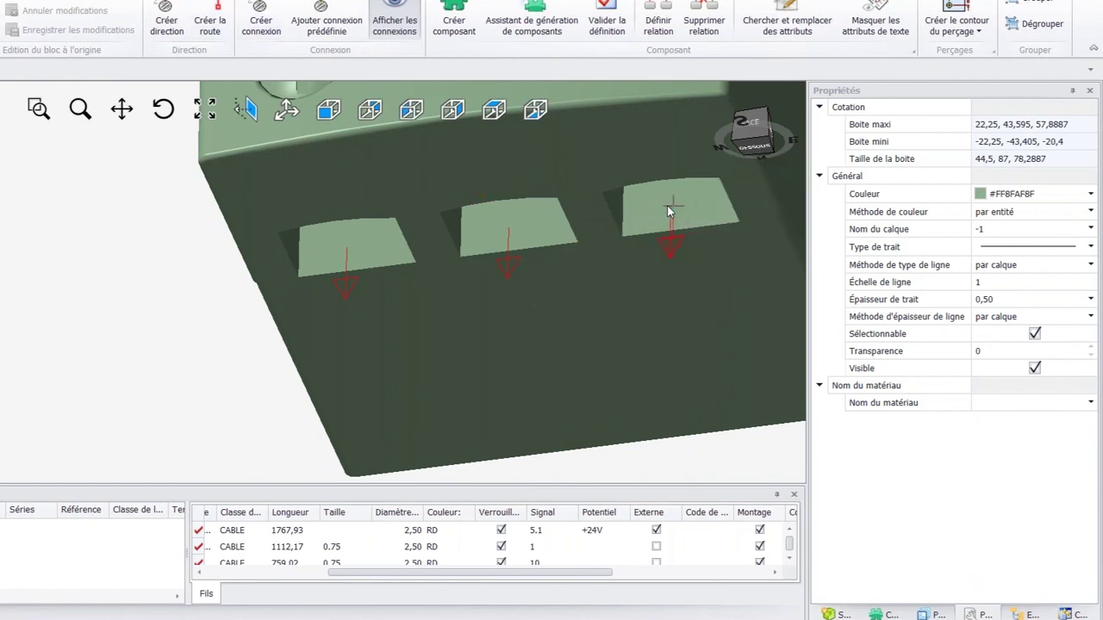
# Flip the connection to point upward and place one in the middle of each of the three upper wire openings.
pyautogui.moveTo(499, 239); pyautogui.dragTo(517, 302, button='middle')
pyautogui.scroll(-3, 492, 274)
pyautogui.press('space')
pyautogui.press('space')
pyautogui.scroll(-5, 485, 287)
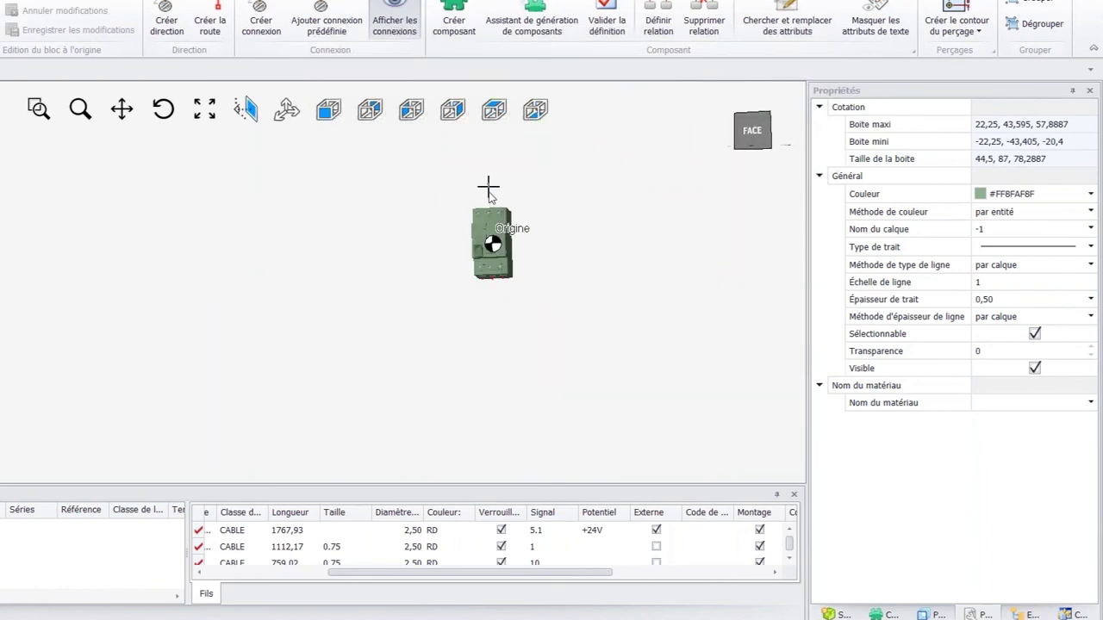
pyautogui.scroll(5, 484, 219)
pyautogui.moveTo(481, 223); pyautogui.dragTo(328, 258, button='middle')
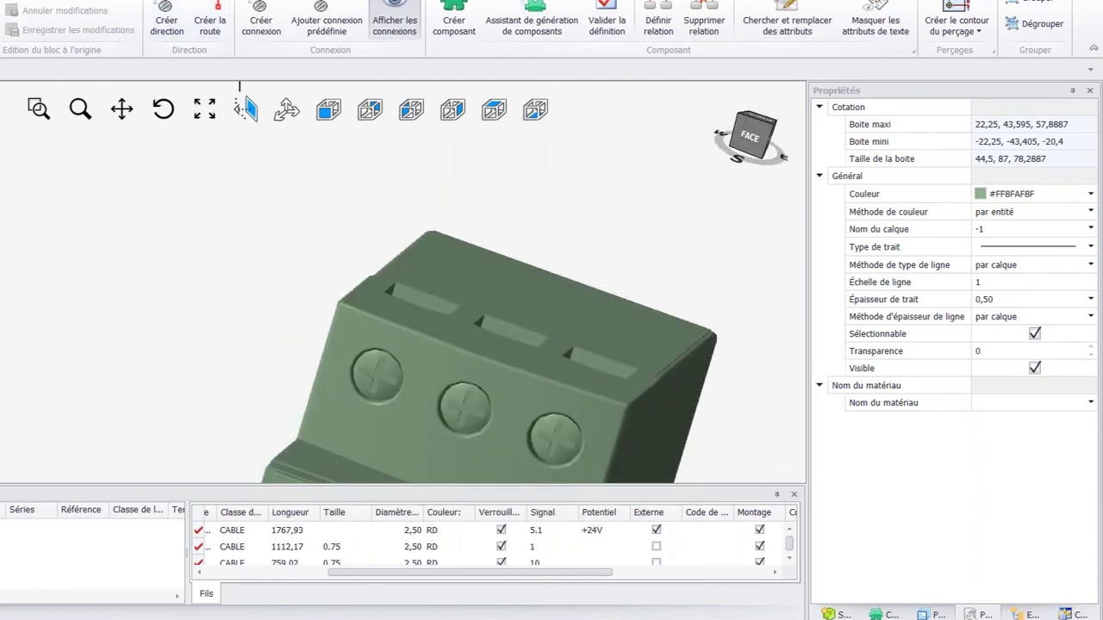
pyautogui.scroll(5, 424, 258)
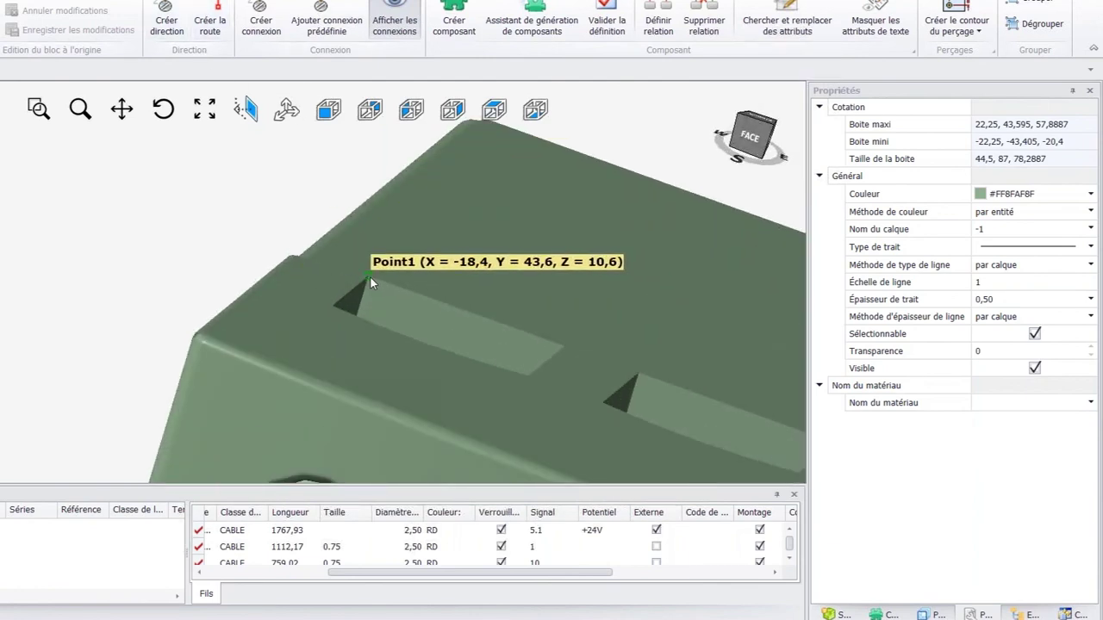
pyautogui.click(370, 278)
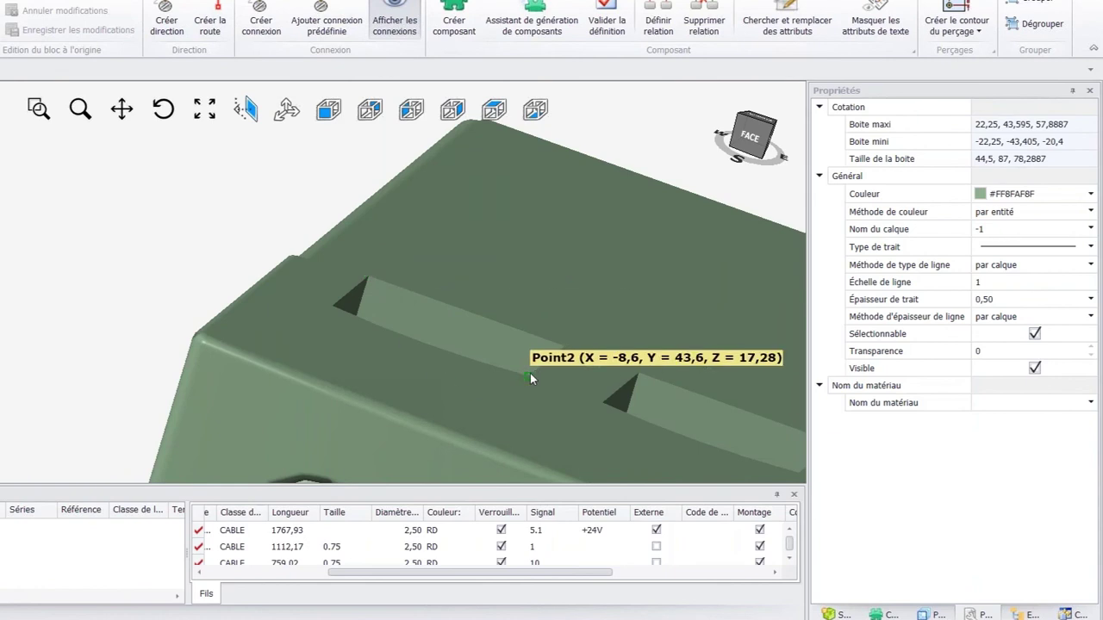
pyautogui.click(530, 373)
pyautogui.scroll(-3, 530, 350)
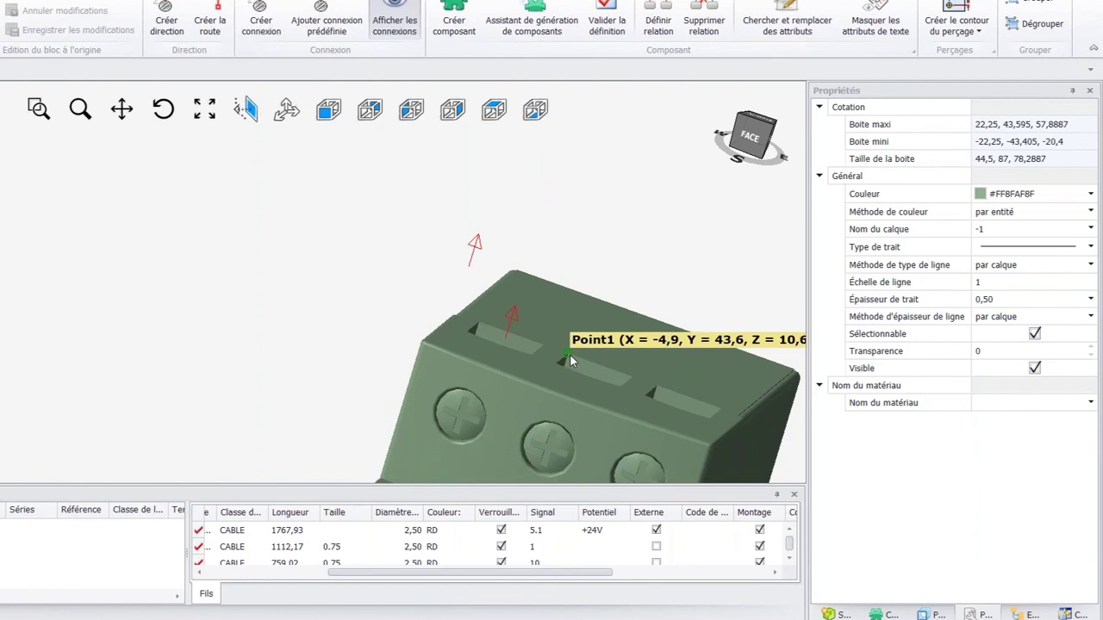
pyautogui.click(569, 355)
pyautogui.click(621, 387)
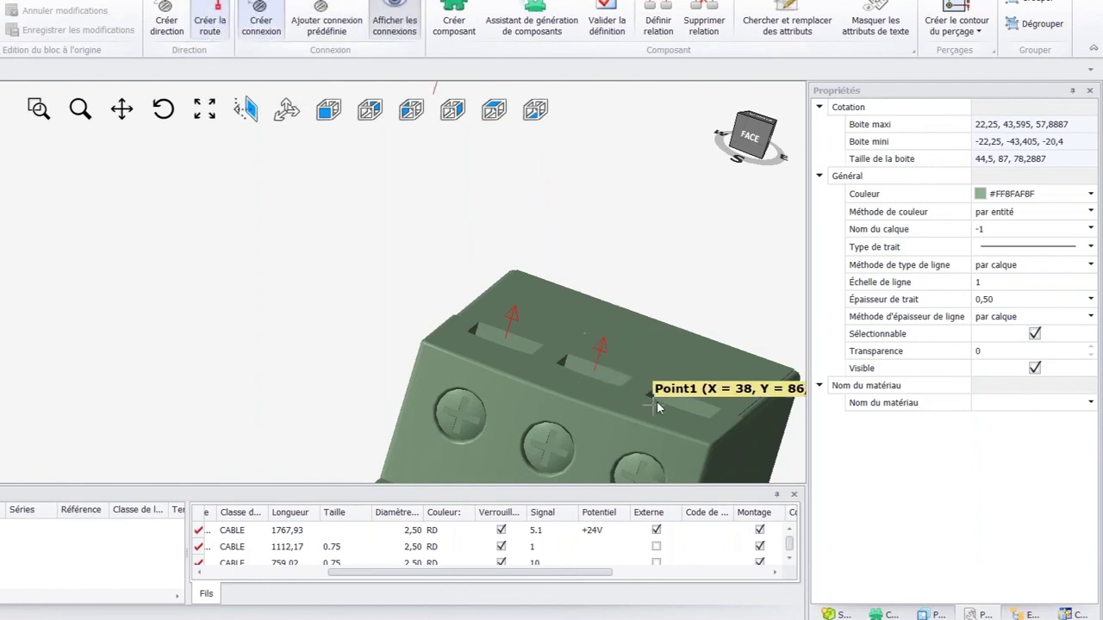
pyautogui.click(710, 417)
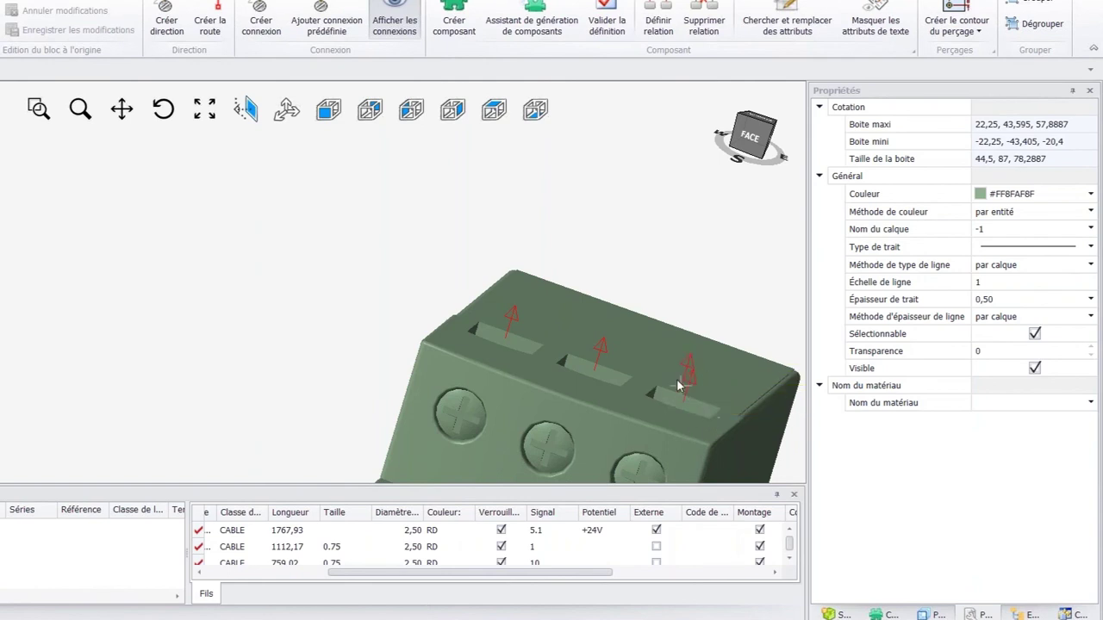
# Examine the connections above and below the component from the front, and clear the component's selection.
pyautogui.scroll(-3, 676, 378)
pyautogui.scroll(3, 508, 372)
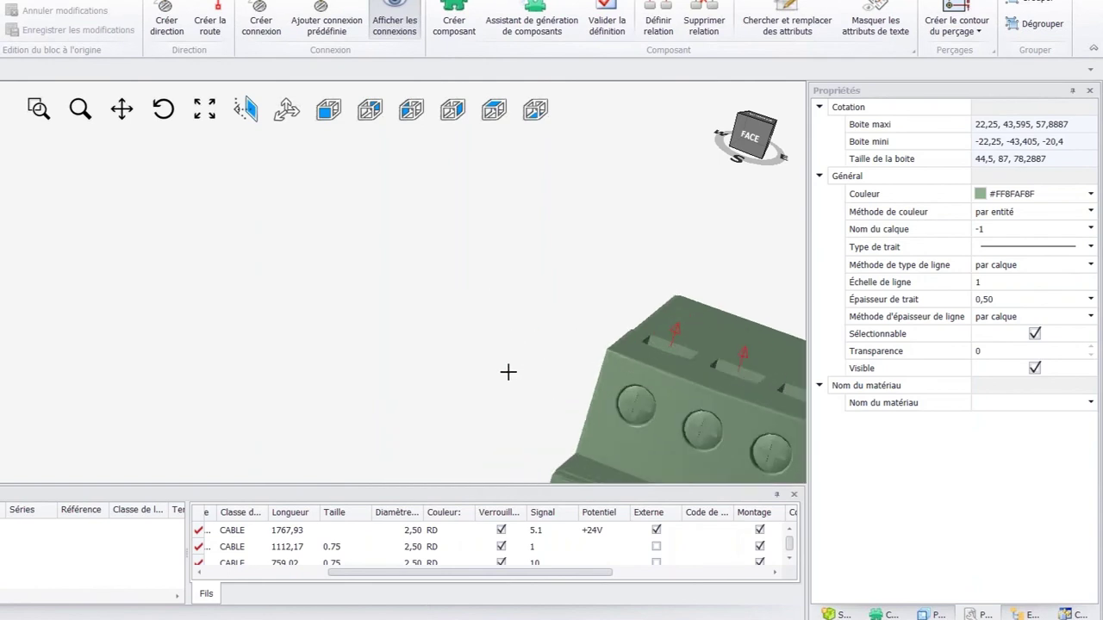
pyautogui.scroll(-5, 509, 369)
pyautogui.scroll(2, 588, 447)
pyautogui.click(583, 414)
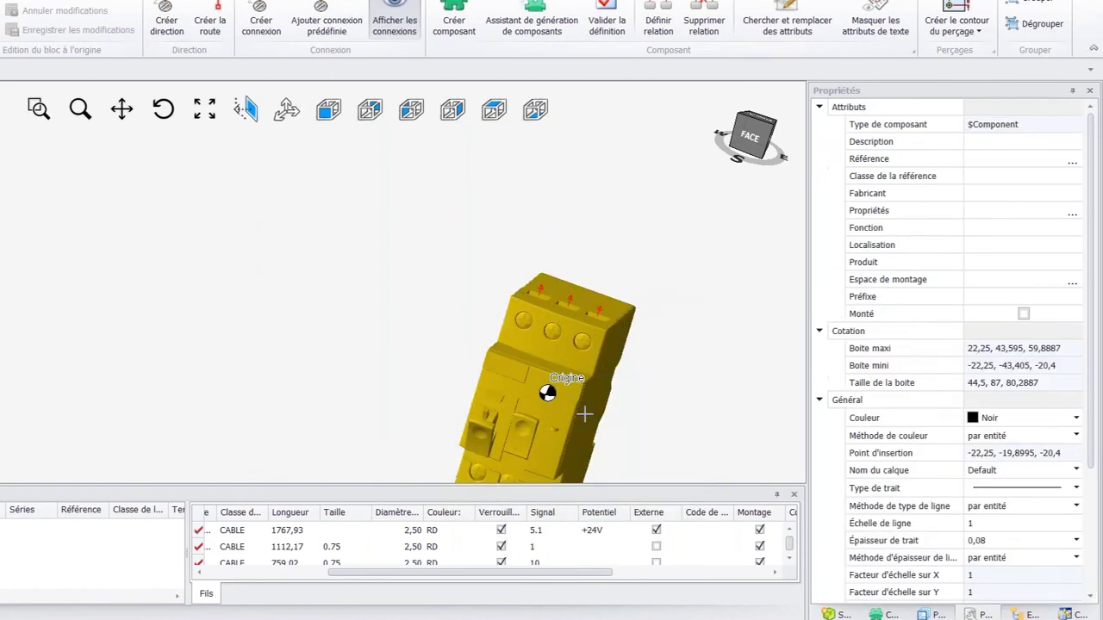
pyautogui.moveTo(293, 410); pyautogui.dragTo(345, 405, button='middle')
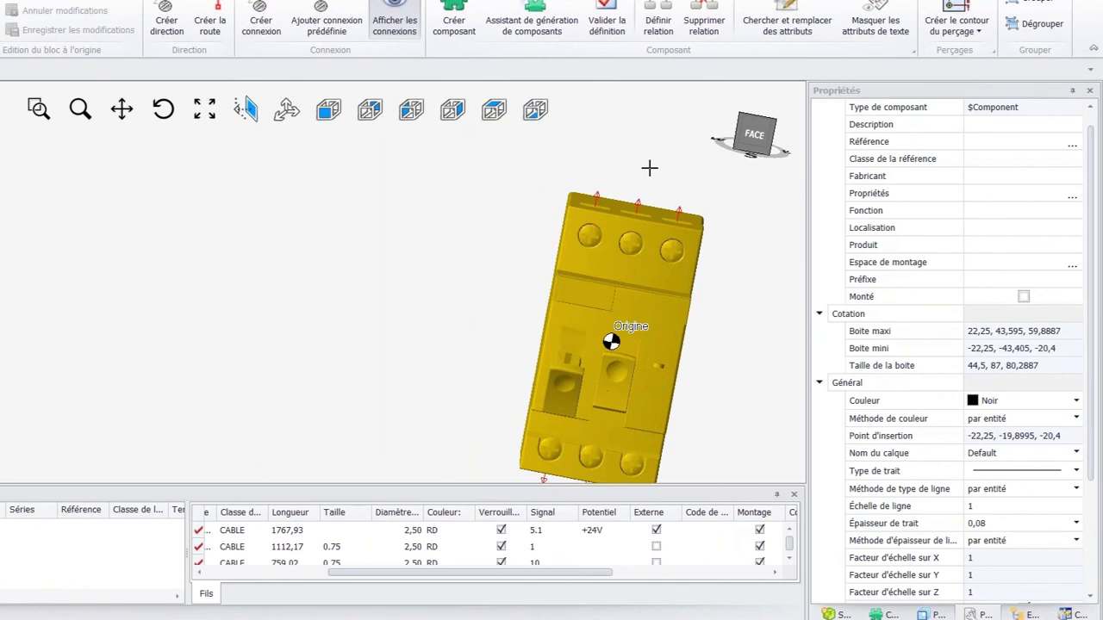
pyautogui.press('Escape')
pyautogui.moveTo(769, 204); pyautogui.dragTo(751, 184, button='middle')
pyautogui.moveTo(740, 232); pyautogui.dragTo(722, 214, button='middle')
pyautogui.moveTo(460, 224); pyautogui.dragTo(454, 213, button='middle')
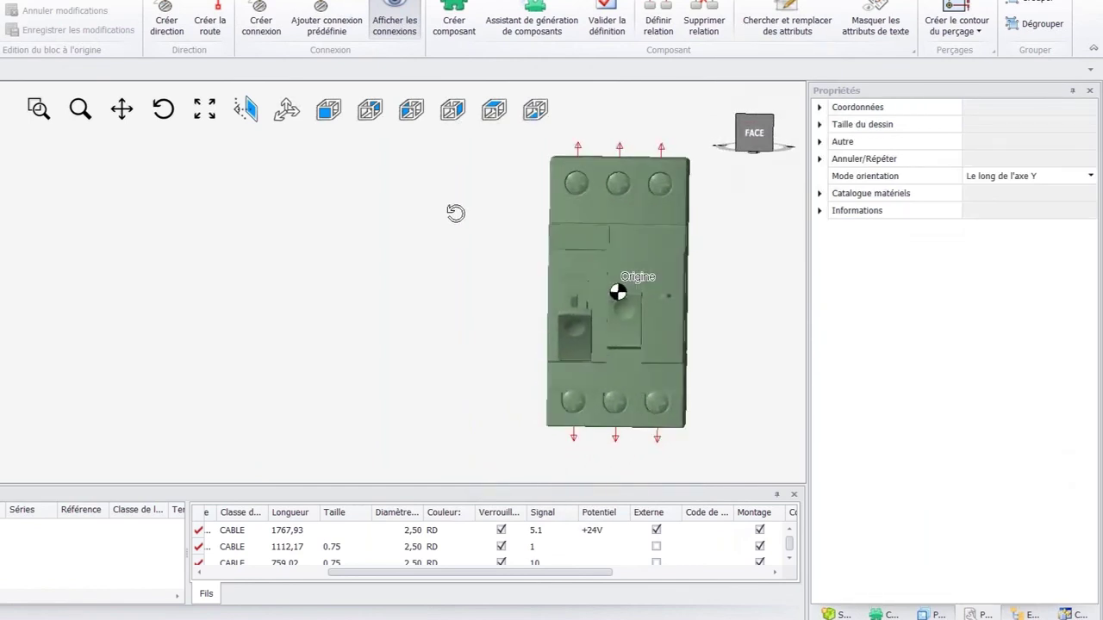
pyautogui.scroll(1, 456, 213)
pyautogui.scroll(-2, 543, 184)
pyautogui.scroll(3, 652, 138)
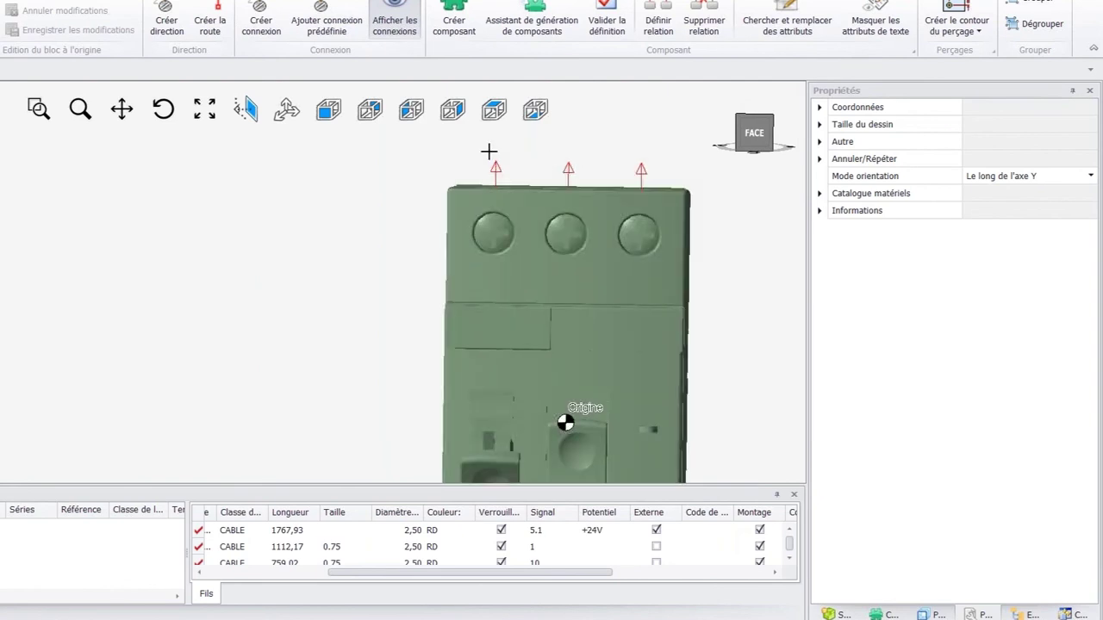
# Select the three upward connections above the component and add them to the component's block.
pyautogui.moveTo(463, 146); pyautogui.dragTo(652, 172)
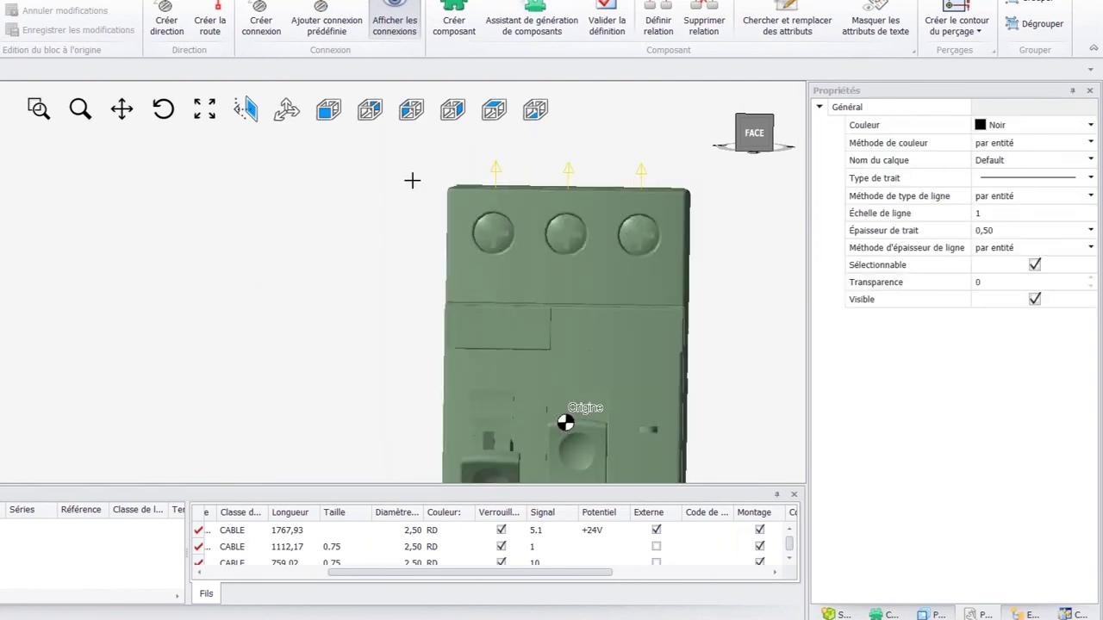
pyautogui.rightClick(466, 163)
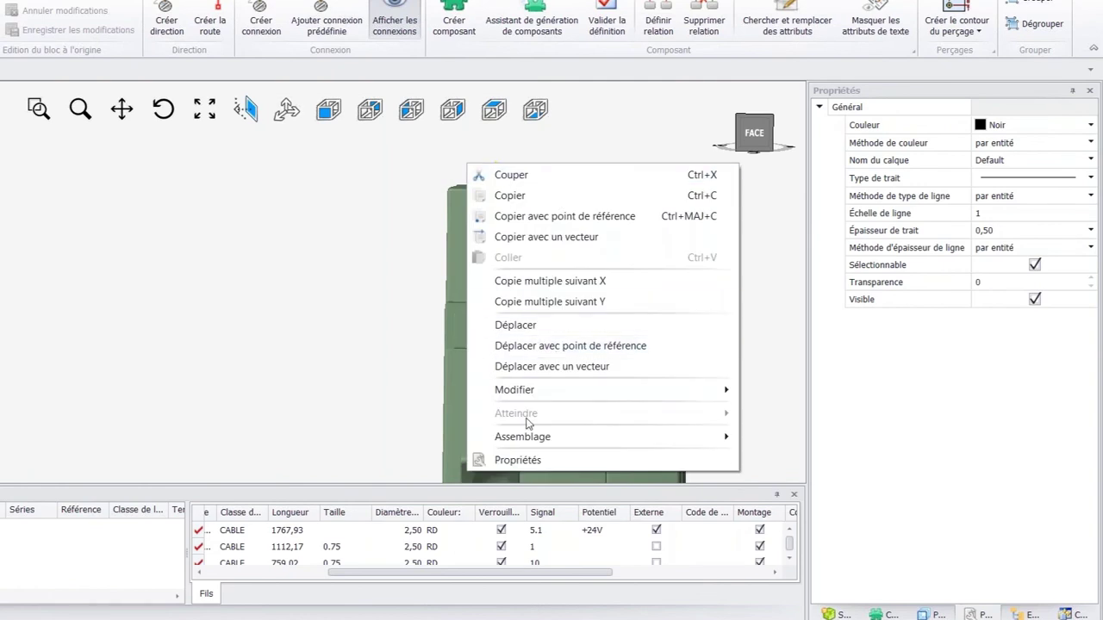
pyautogui.moveTo(712, 439)
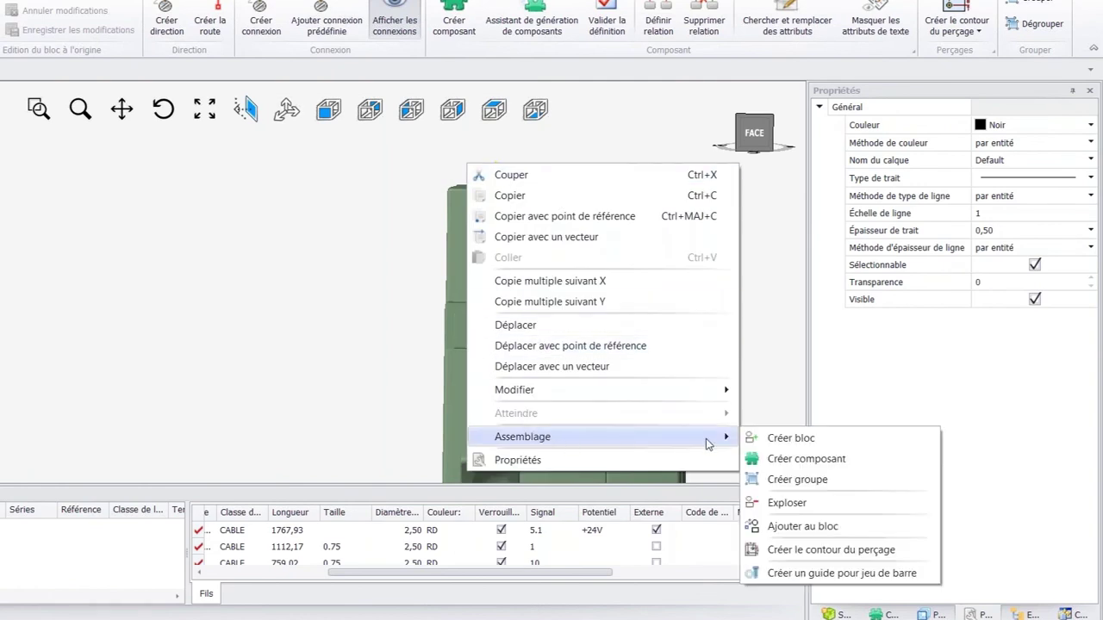
pyautogui.click(801, 526)
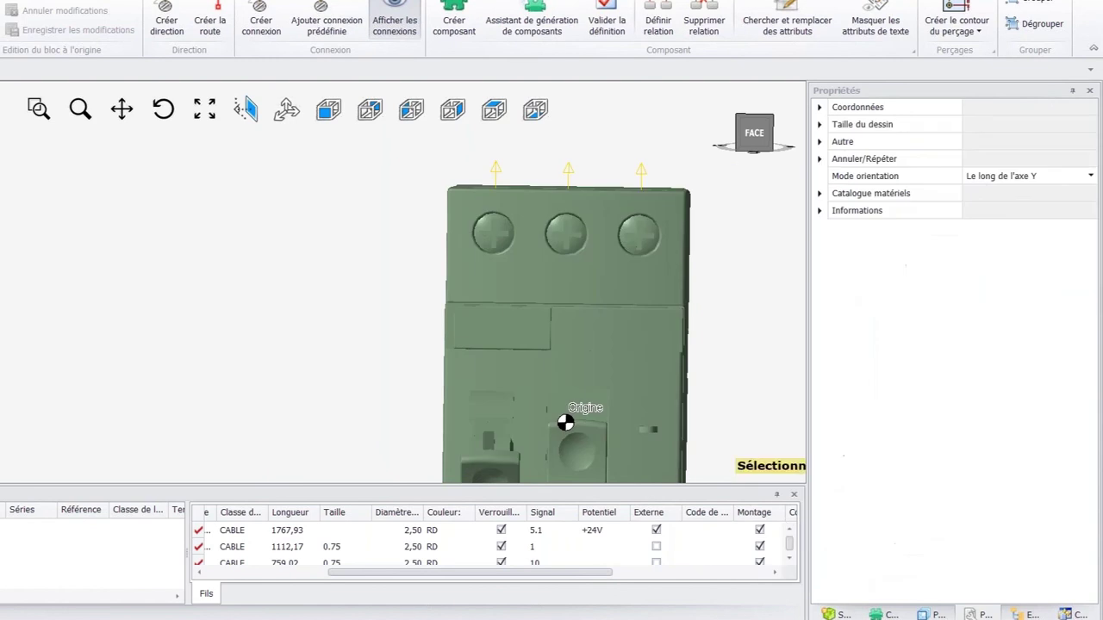
pyautogui.click(607, 345)
# Select the three downward connections below the component and add them to the component's block.
pyautogui.scroll(-5, 607, 345)
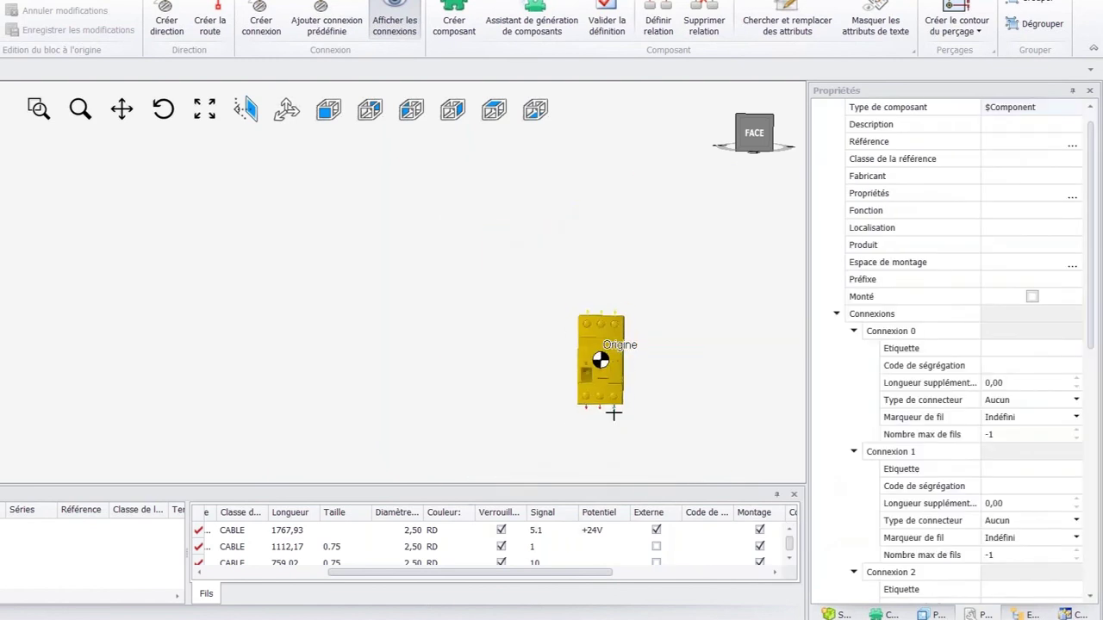
pyautogui.scroll(4, 599, 428)
pyautogui.scroll(1, 539, 384)
pyautogui.scroll(1, 539, 384)
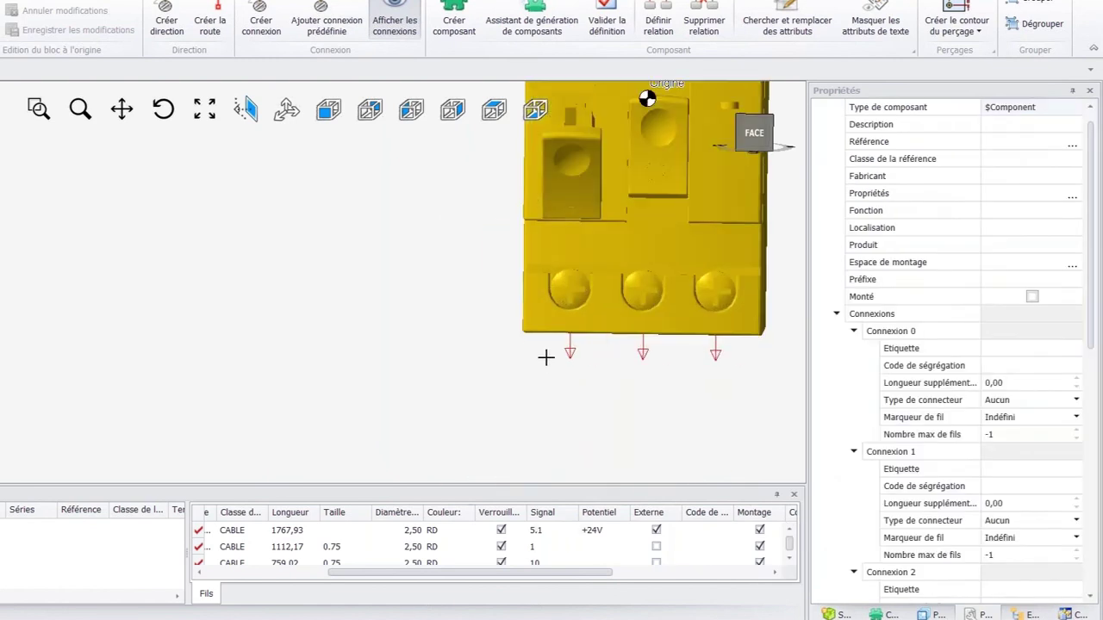
pyautogui.moveTo(536, 347); pyautogui.dragTo(728, 371)
pyautogui.rightClick(630, 381)
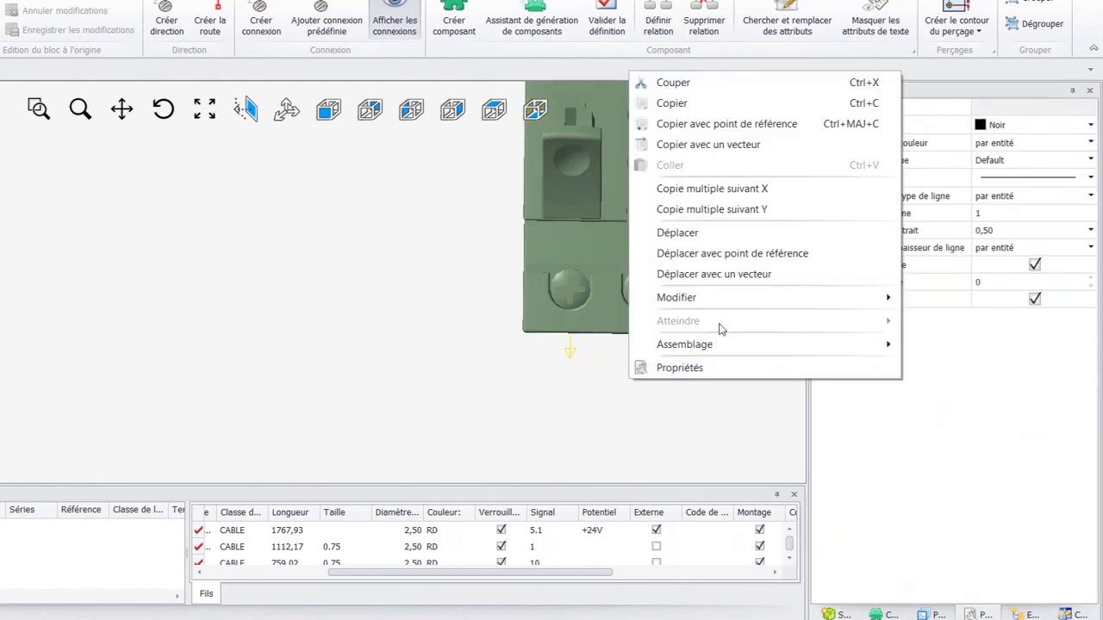
pyautogui.moveTo(725, 345)
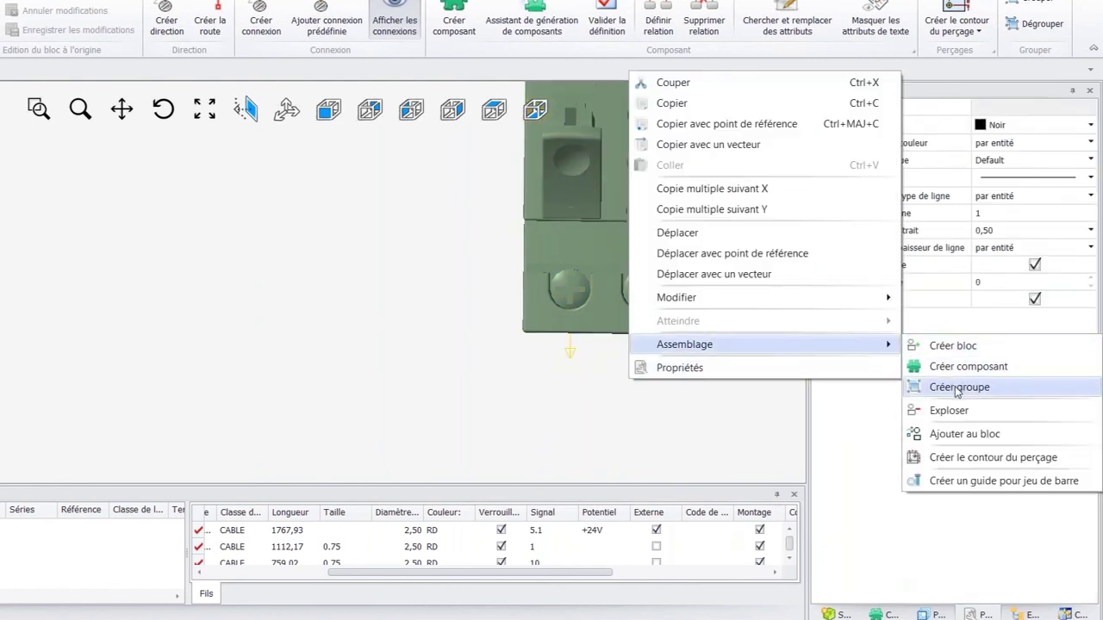
pyautogui.click(961, 435)
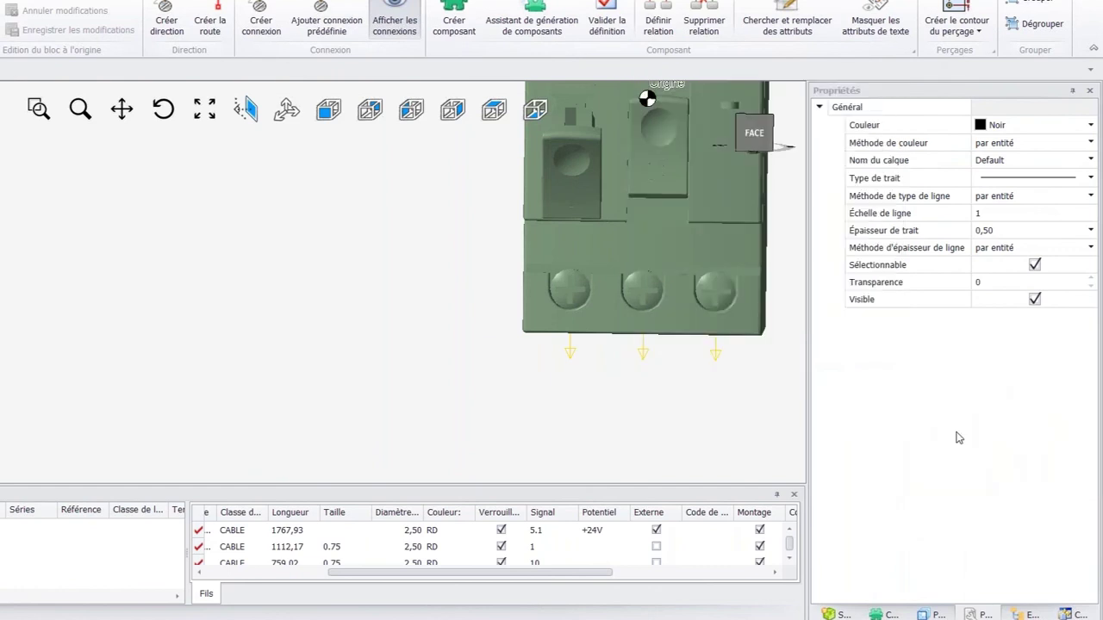
pyautogui.click(669, 237)
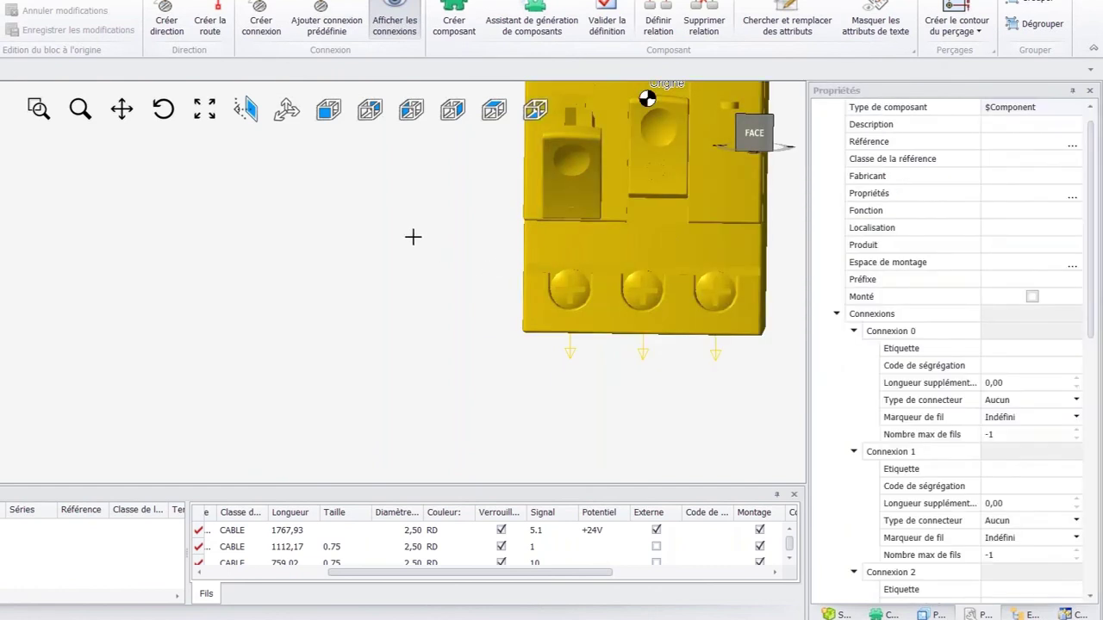
# Reselect the component and review the properties of its connections.
pyautogui.click(413, 238)
pyautogui.moveTo(414, 242); pyautogui.dragTo(445, 237, button='middle')
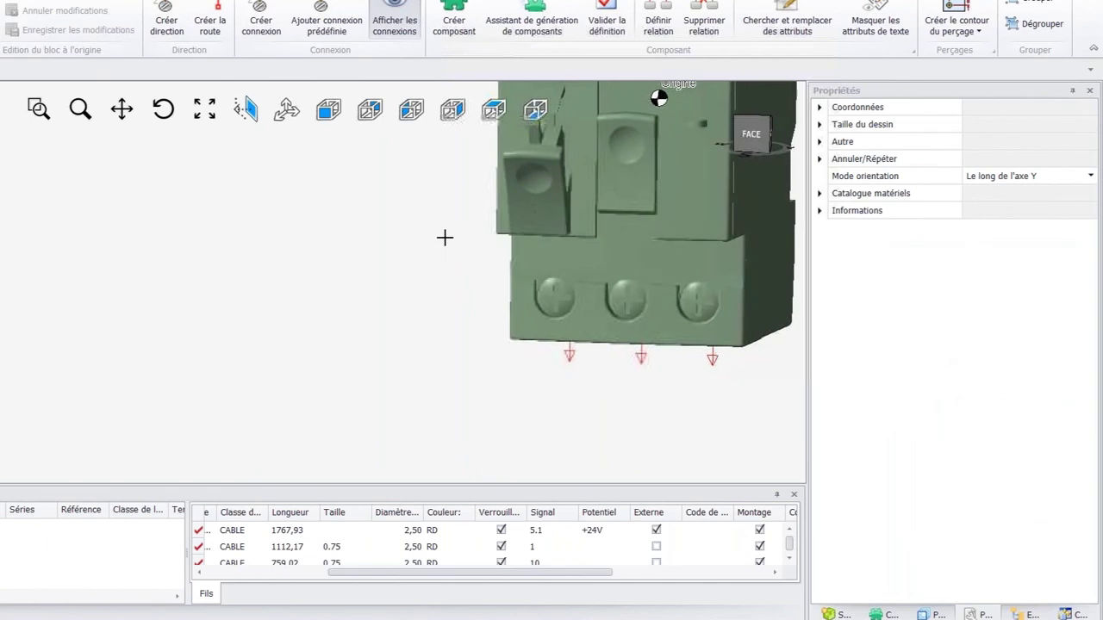
pyautogui.click(635, 241)
pyautogui.scroll(-1, 641, 236)
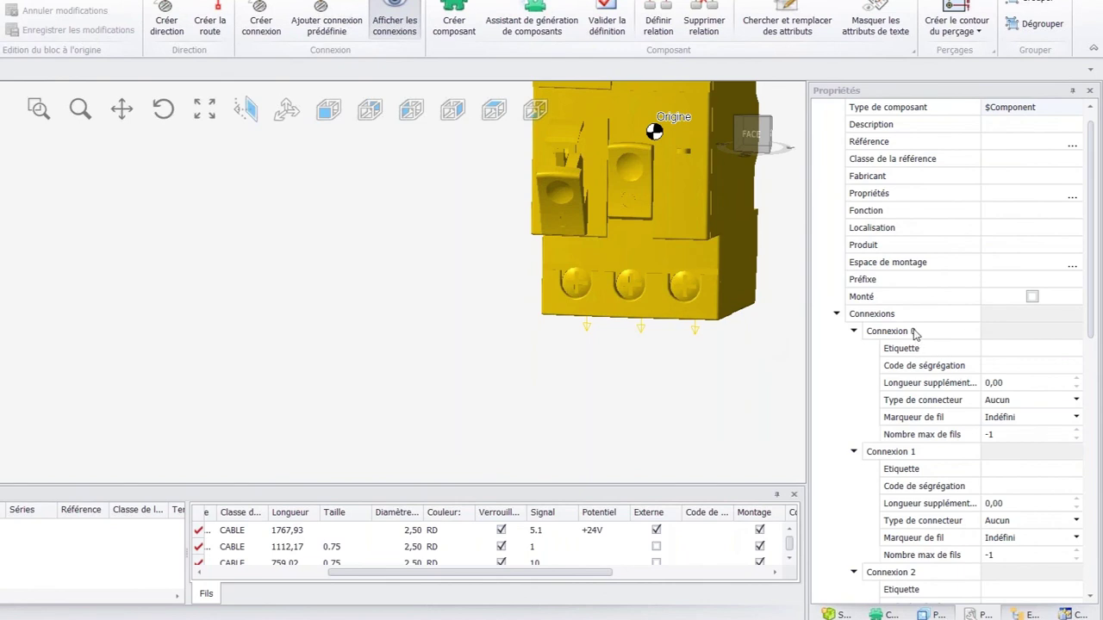
pyautogui.scroll(-5, 915, 332)
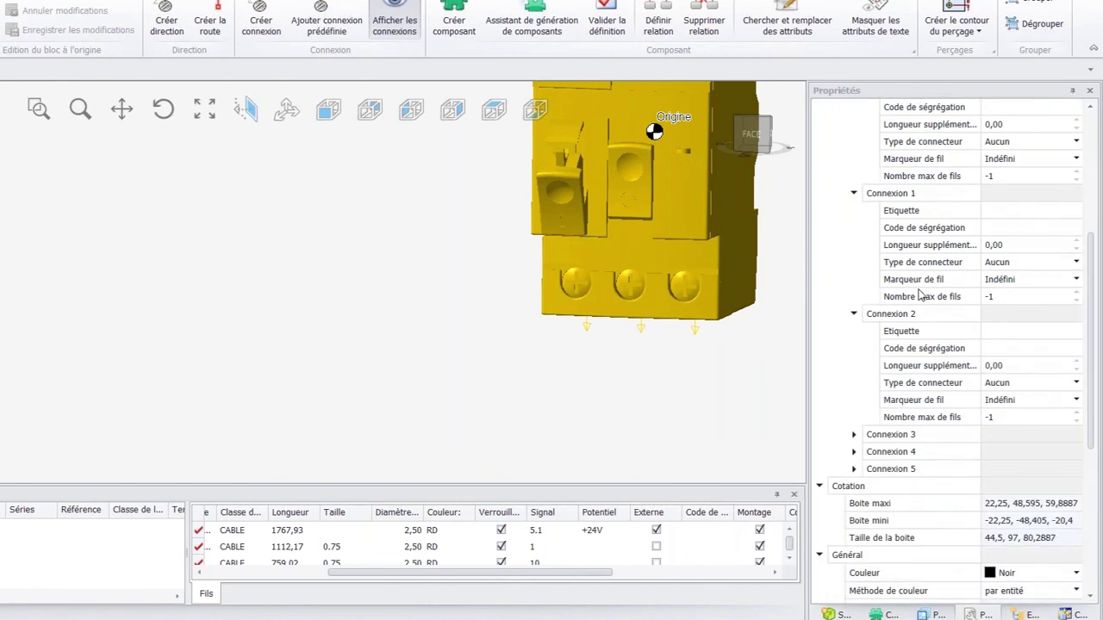
pyautogui.scroll(1, 920, 295)
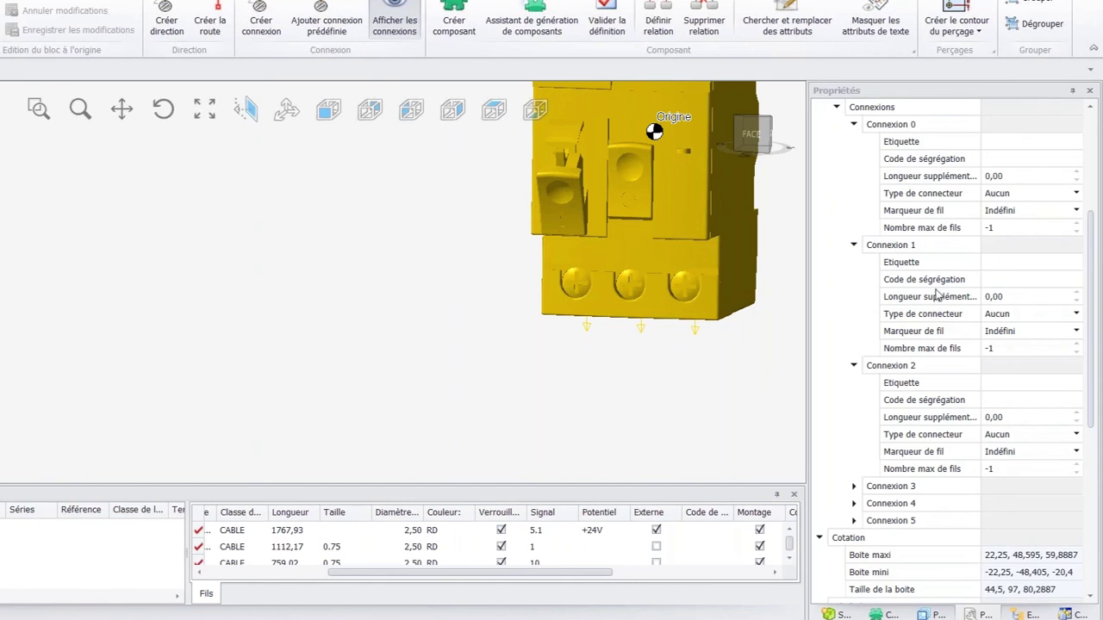
pyautogui.scroll(2, 938, 295)
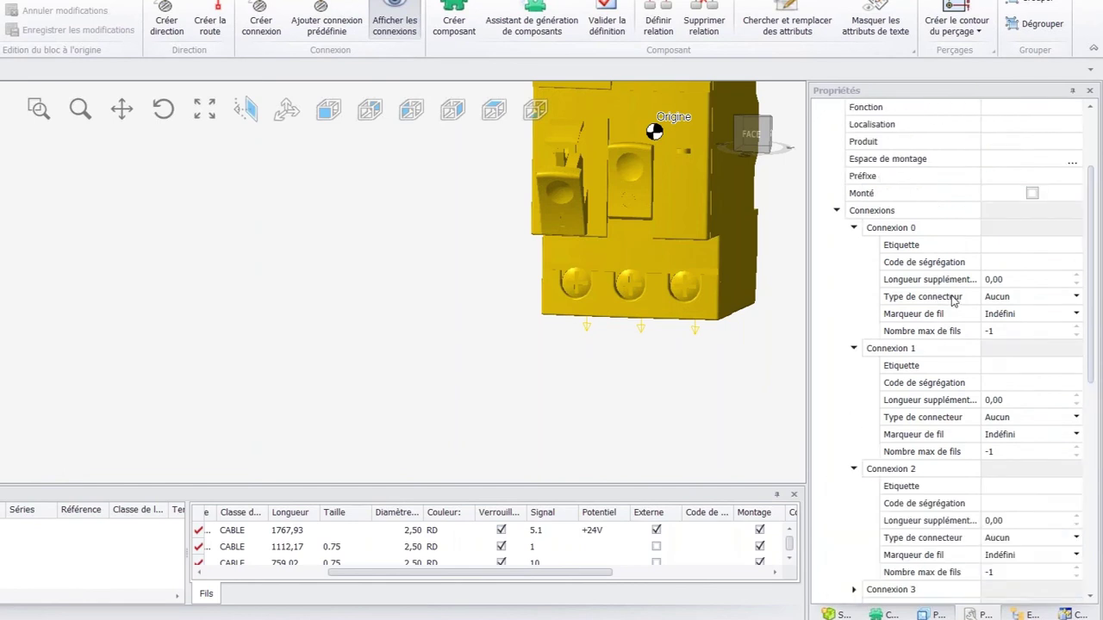
# Label Connexion 0 as L1 and start the label of Connexion 1 with L.
pyautogui.click(1000, 248)
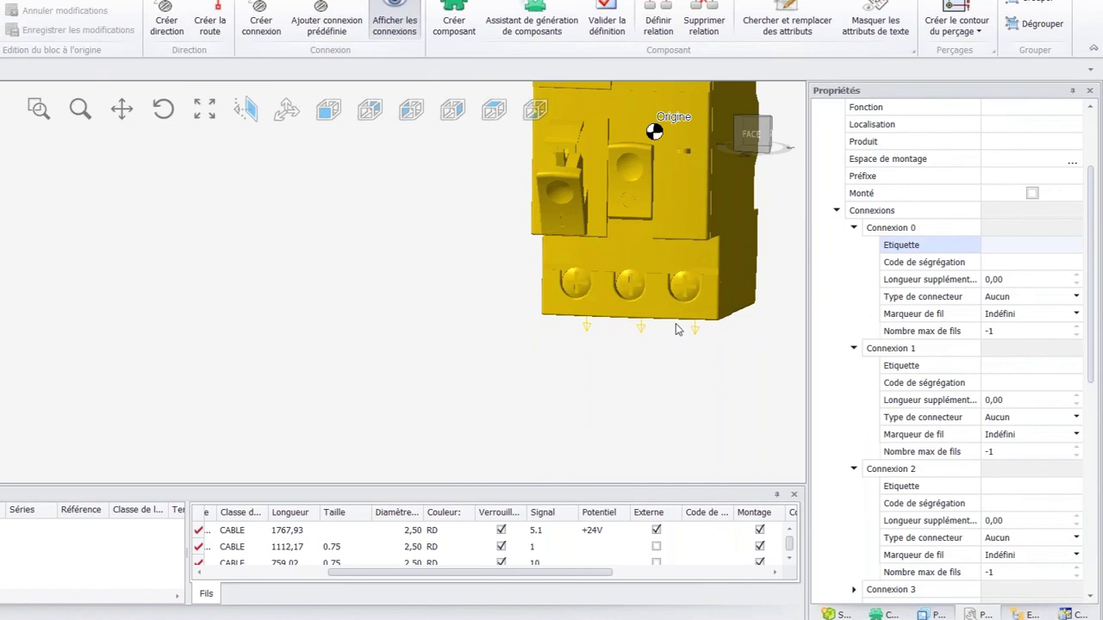
pyautogui.scroll(-5, 678, 329)
pyautogui.scroll(4, 681, 288)
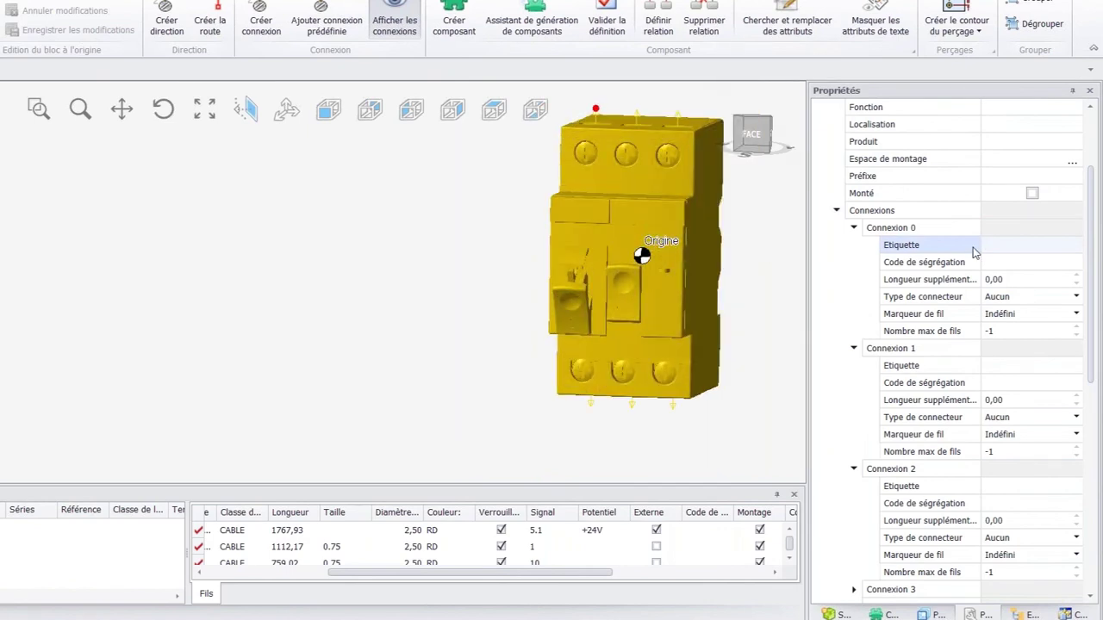
pyautogui.click(1032, 260)
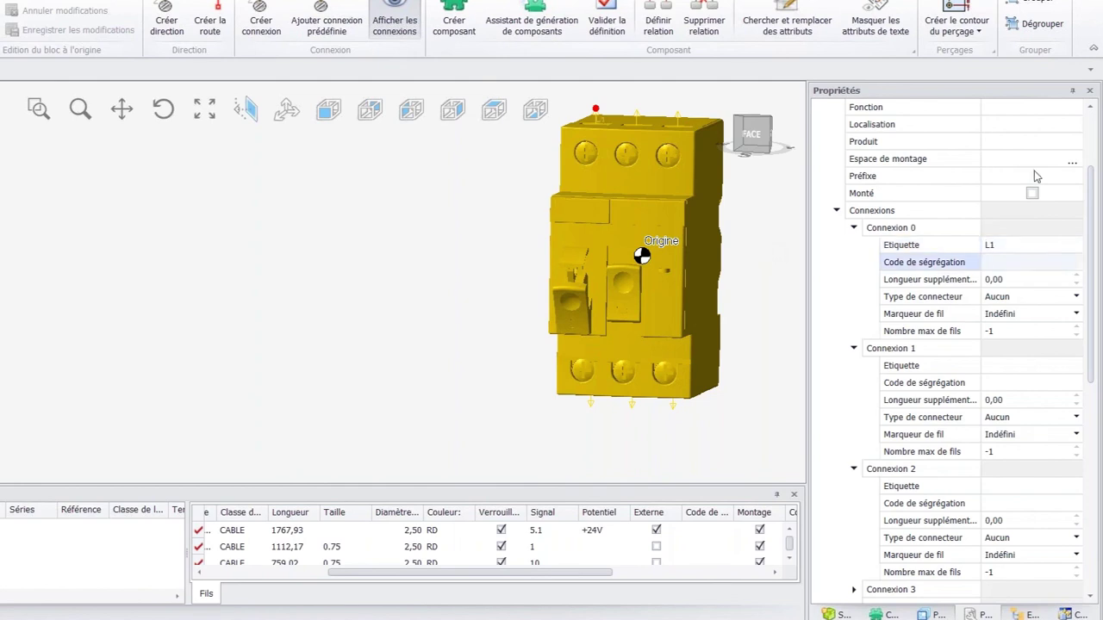
pyautogui.click(999, 367)
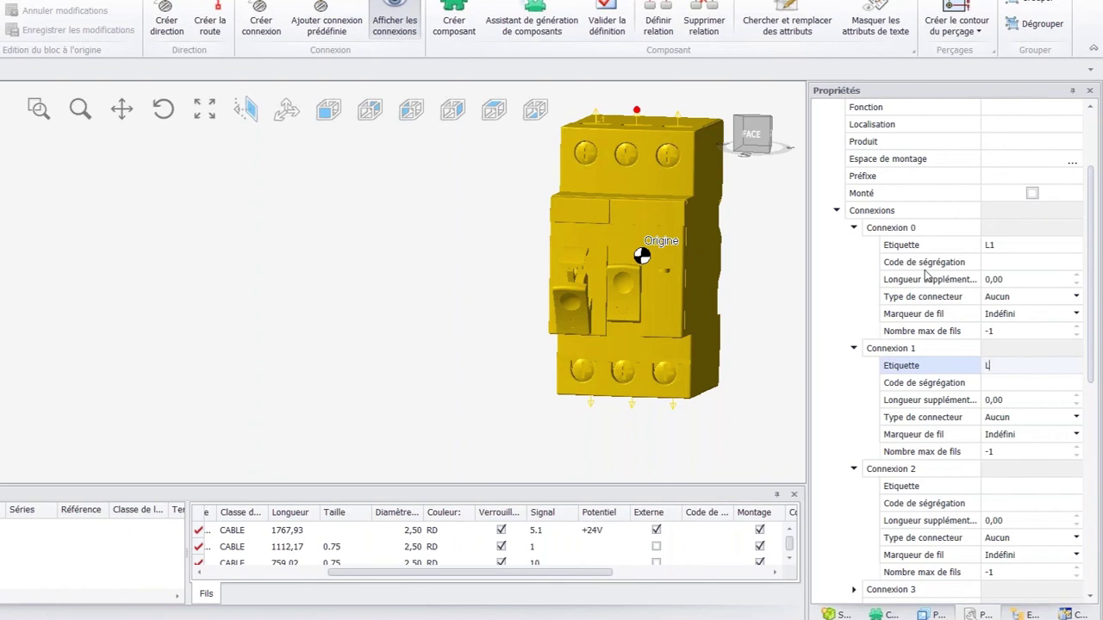
# Label the three upper connections, Connexion 0, 1 and 2, as 1, 3 and 5.
pyautogui.click(995, 245)
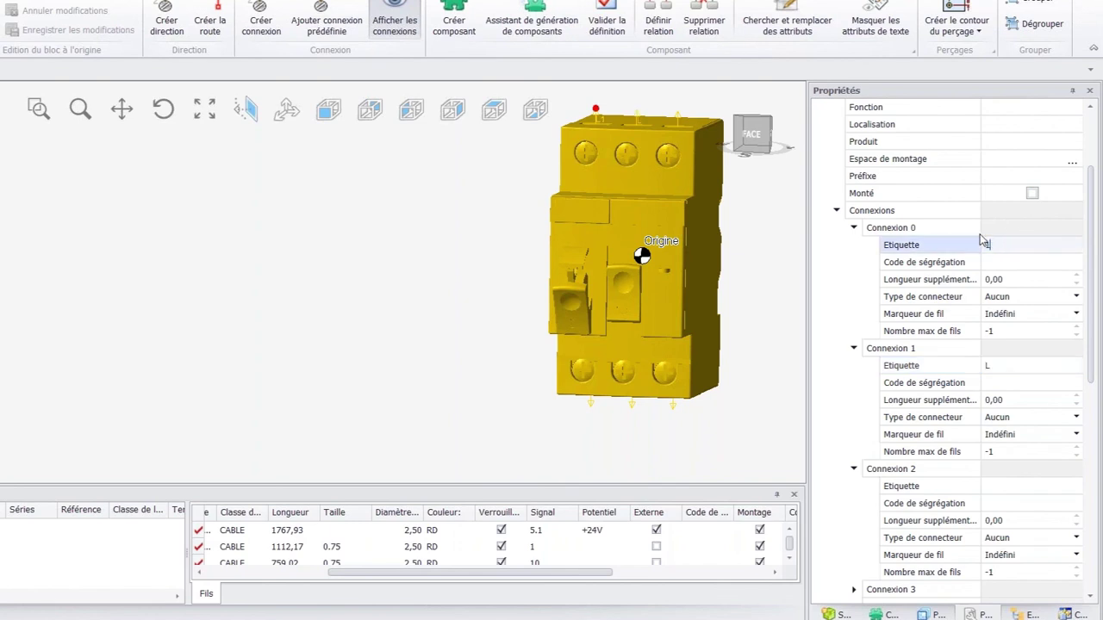
pyautogui.write('1')
pyautogui.press('Tab')
pyautogui.click(1004, 366)
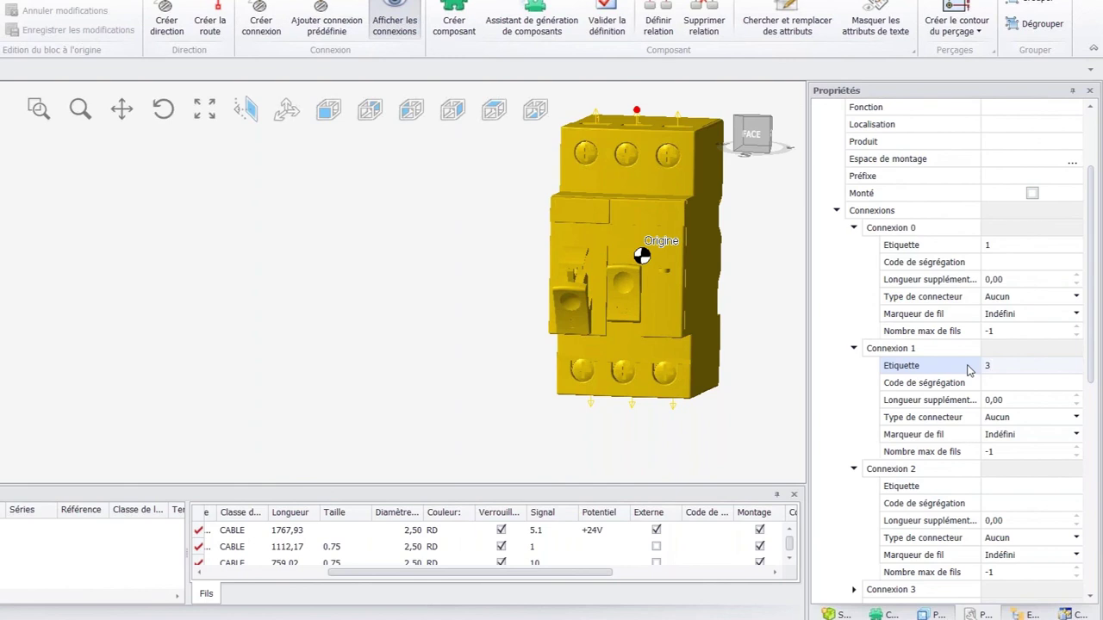
pyautogui.press('Tab')
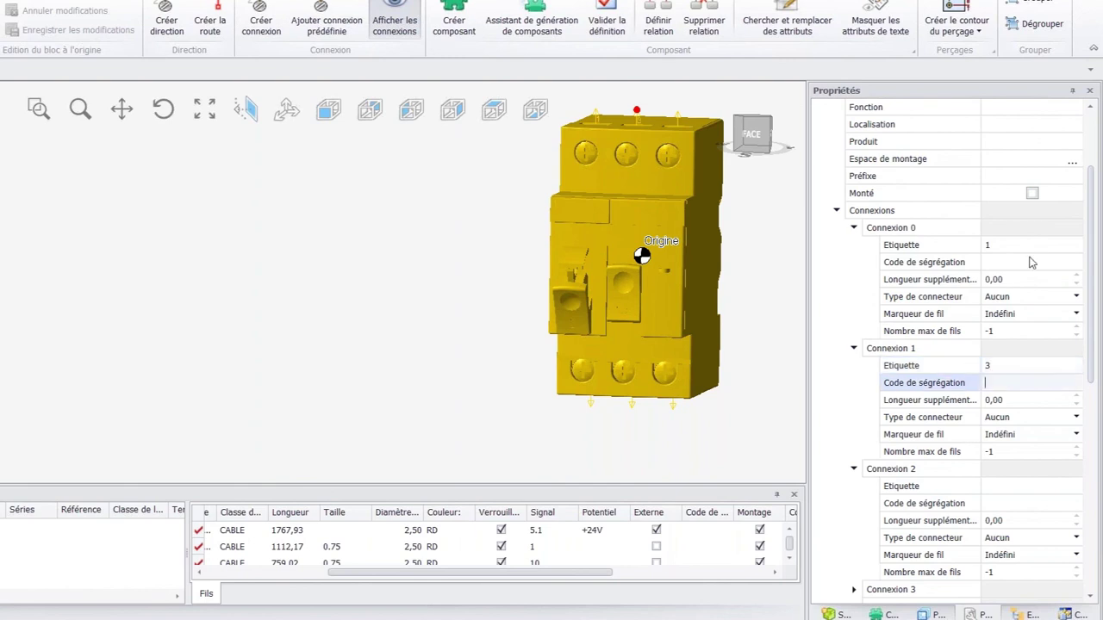
pyautogui.click(992, 489)
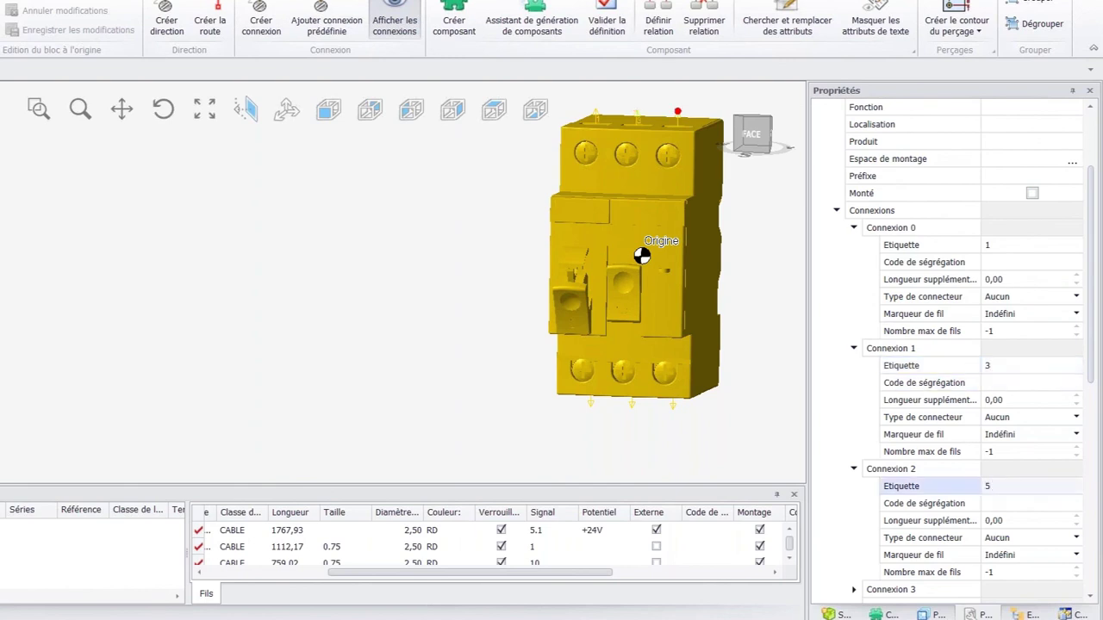
pyautogui.press('Tab')
# Label the three lower connections, Connexion 3, 4 and 5, as 2, 4 and 6, and deselect the component.
pyautogui.scroll(-4, 994, 483)
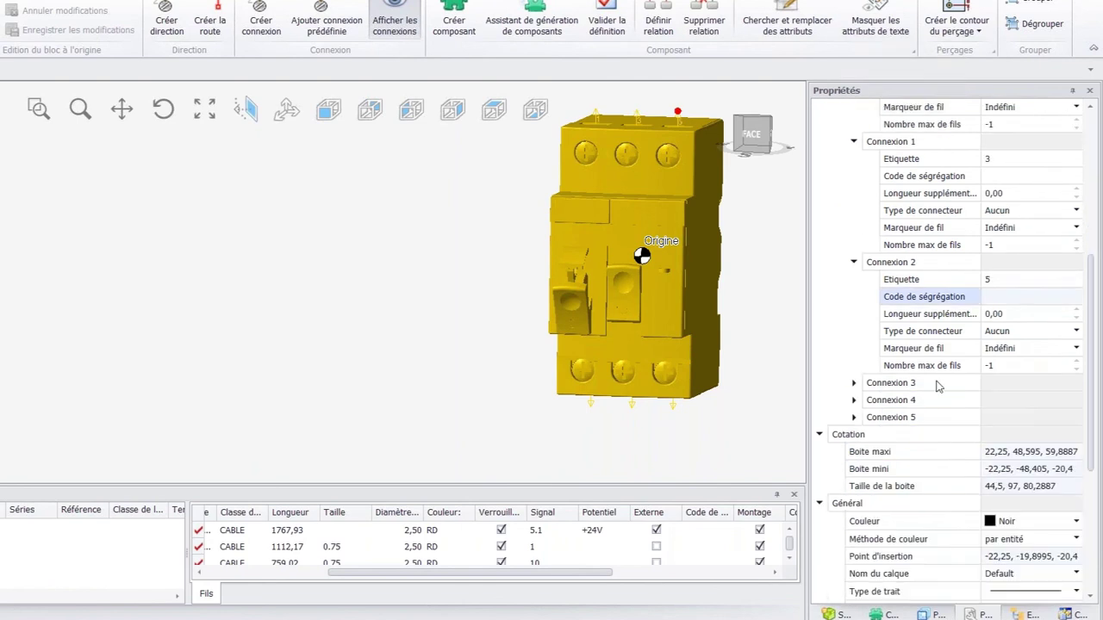
pyautogui.click(853, 382)
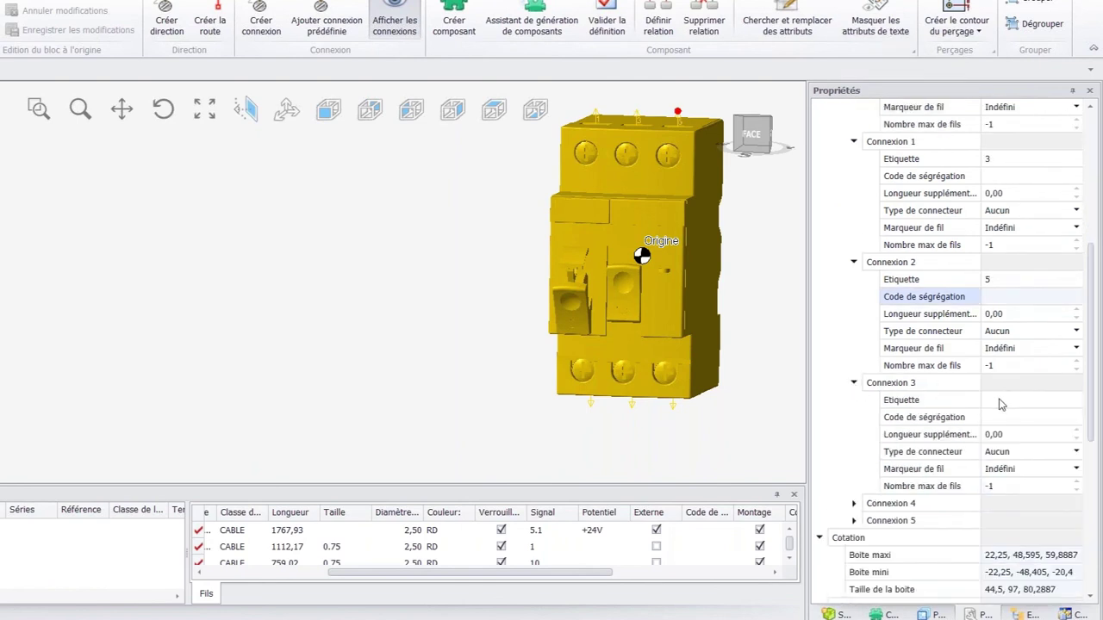
pyautogui.click(995, 400)
pyautogui.press('Tab')
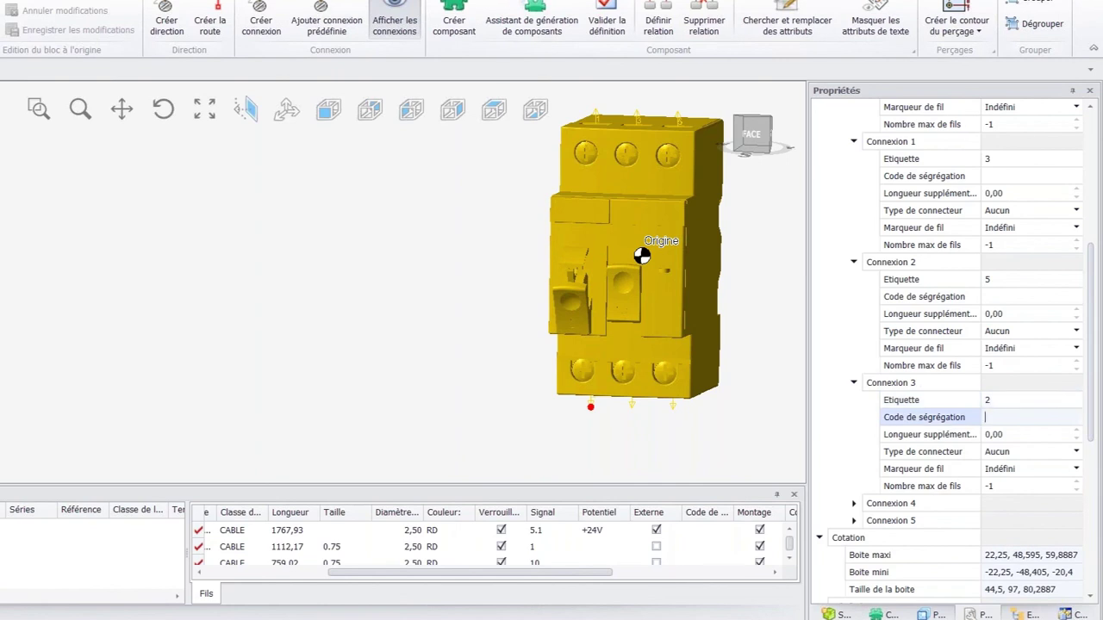
pyautogui.click(853, 504)
pyautogui.click(998, 519)
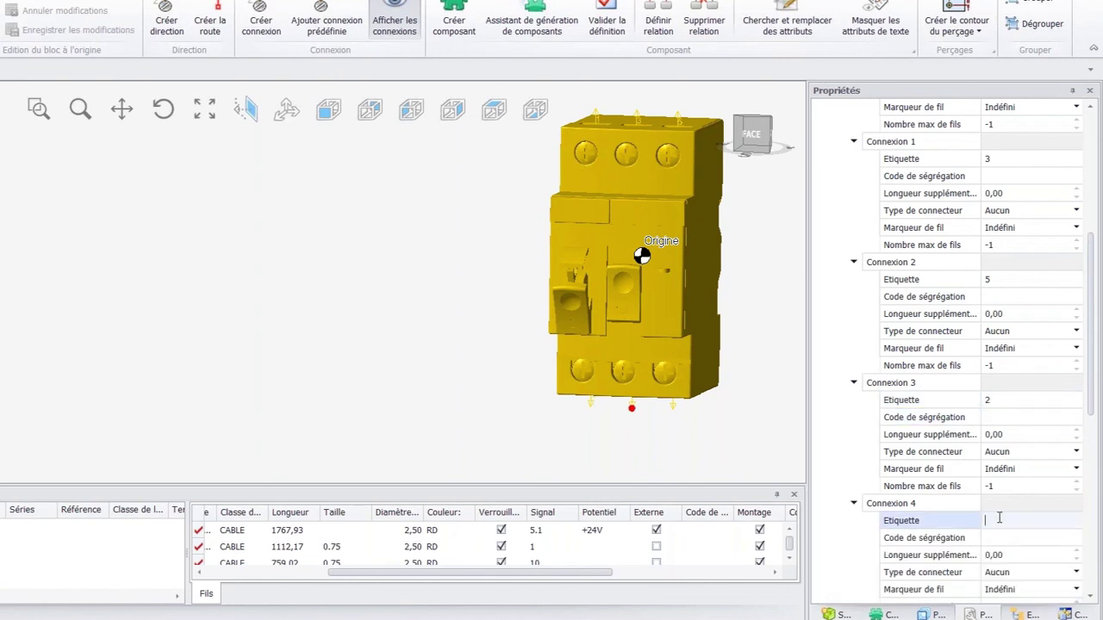
pyautogui.write('4')
pyautogui.press('Tab')
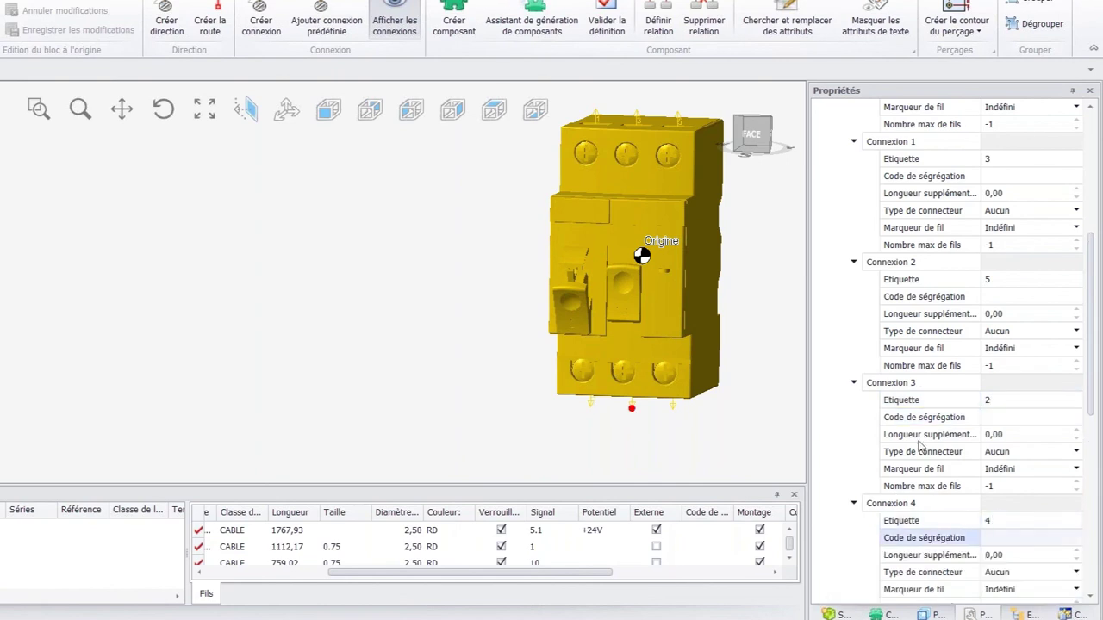
pyautogui.scroll(-3, 921, 445)
pyautogui.click(853, 469)
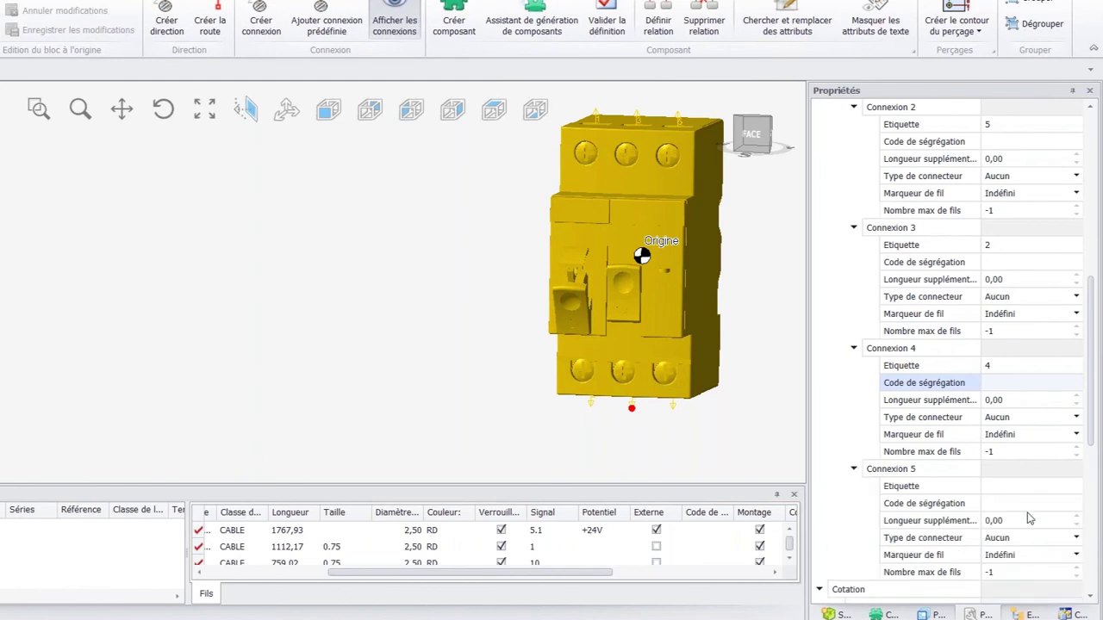
pyautogui.click(1008, 487)
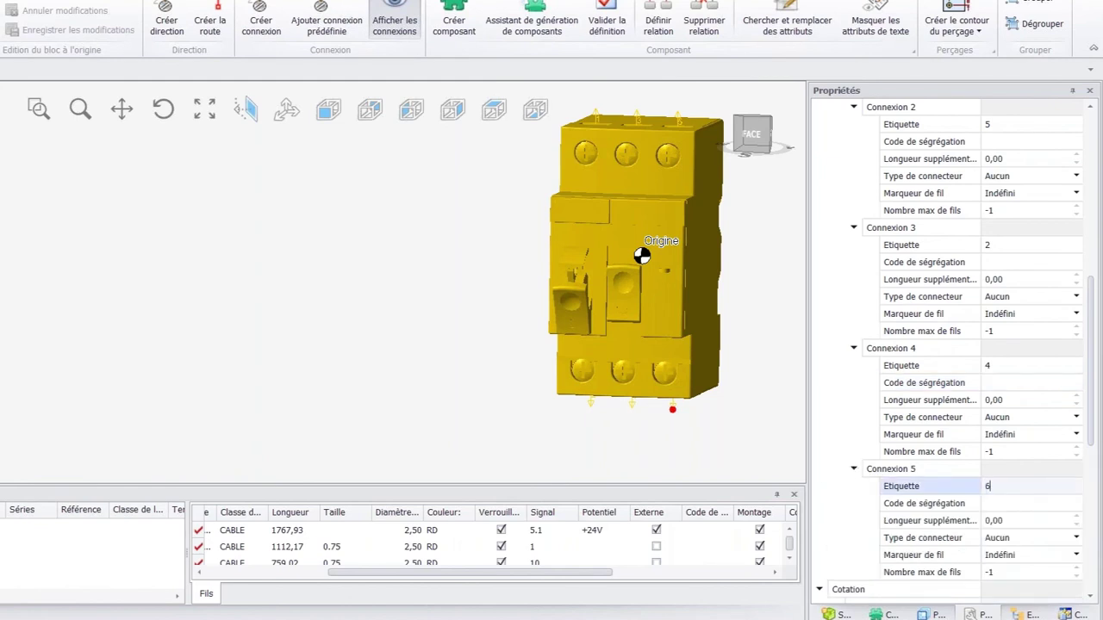
pyautogui.write('6')
pyautogui.press('Tab')
pyautogui.click(433, 331)
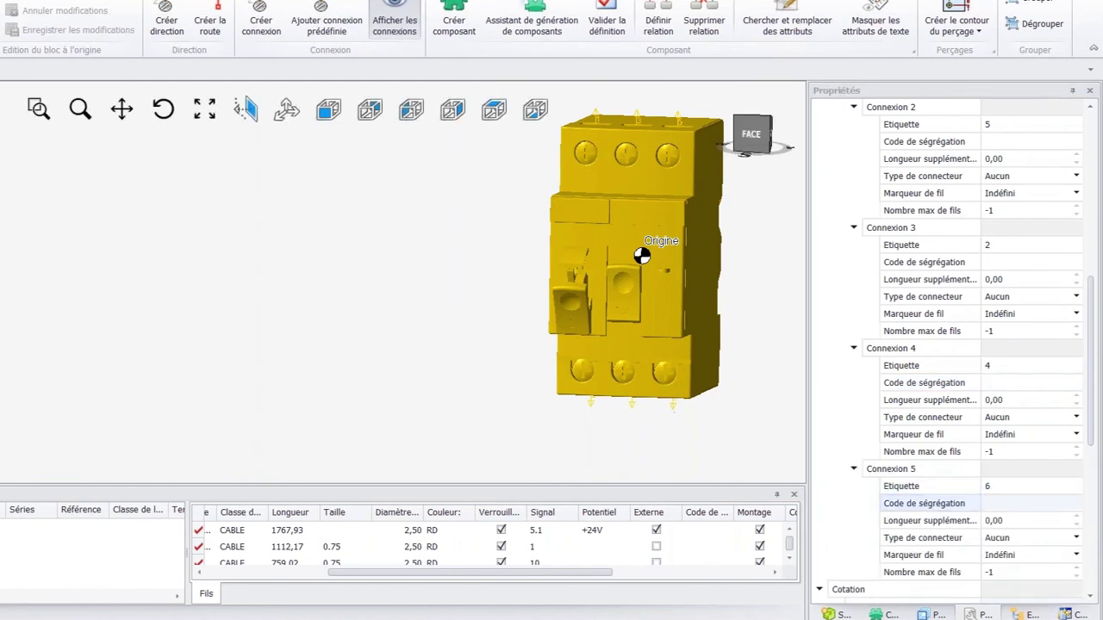
# Select the circuit-breaker component and bring up its block plane definitions.
pyautogui.moveTo(436, 331); pyautogui.dragTo(573, 318, button='middle')
pyautogui.scroll(-5, 310, 250)
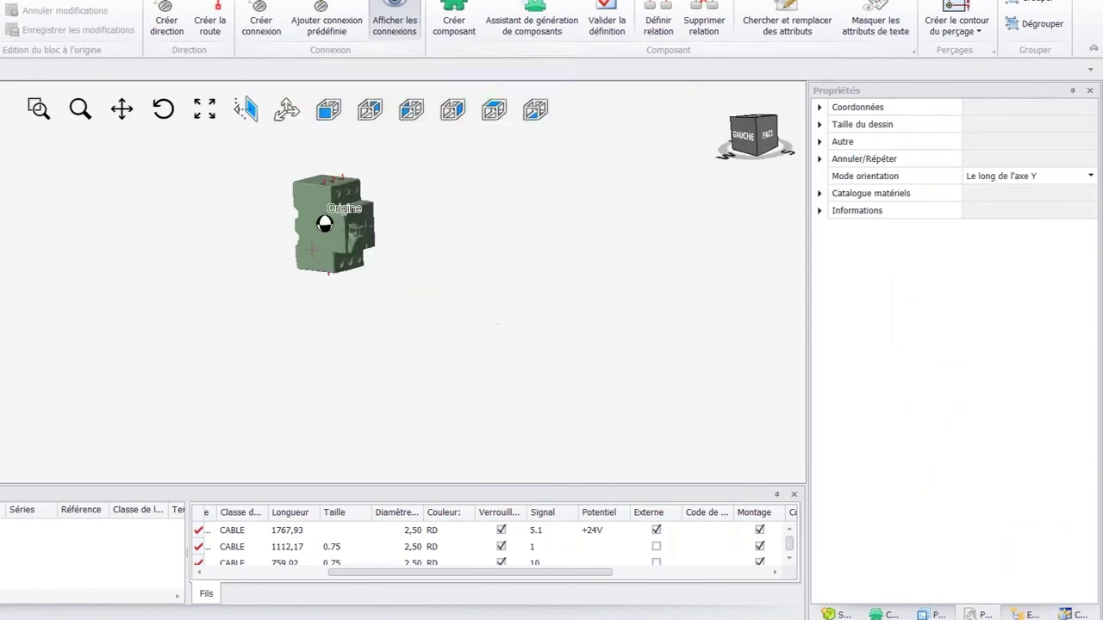
pyautogui.scroll(5, 264, 205)
pyautogui.moveTo(265, 205); pyautogui.dragTo(394, 220, button='middle')
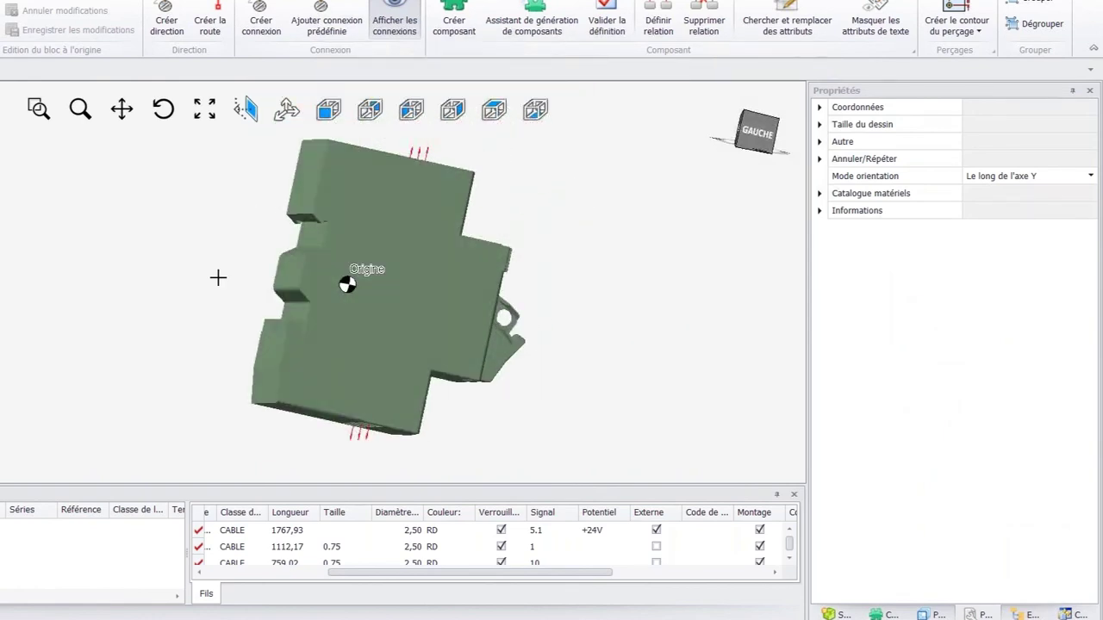
pyautogui.moveTo(229, 256); pyautogui.dragTo(363, 288, button='middle')
pyautogui.click(378, 264)
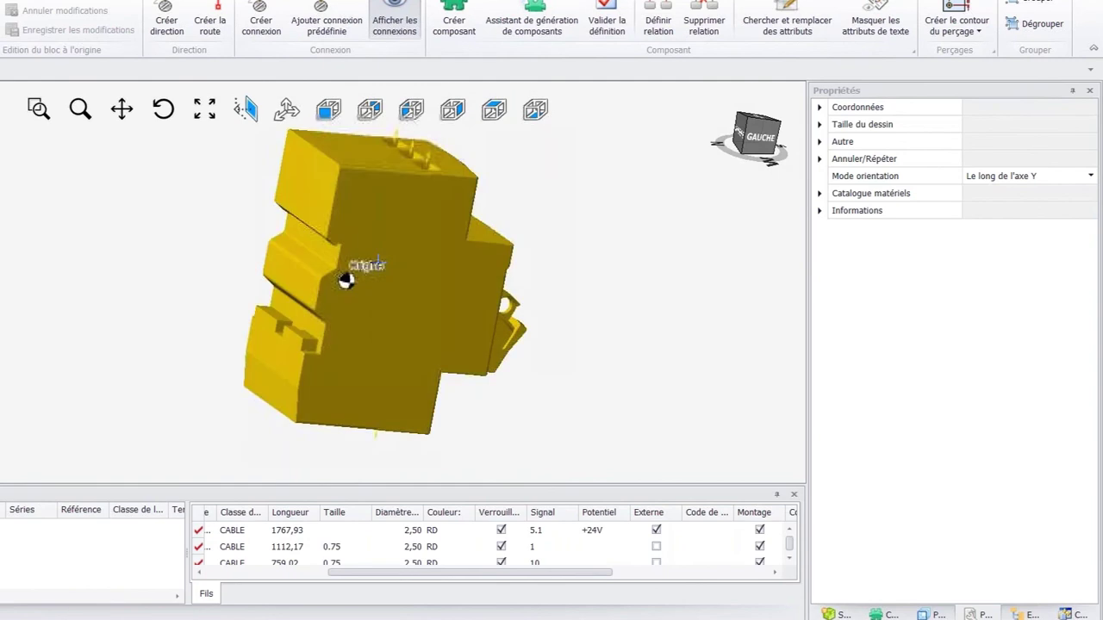
pyautogui.rightClick(388, 232)
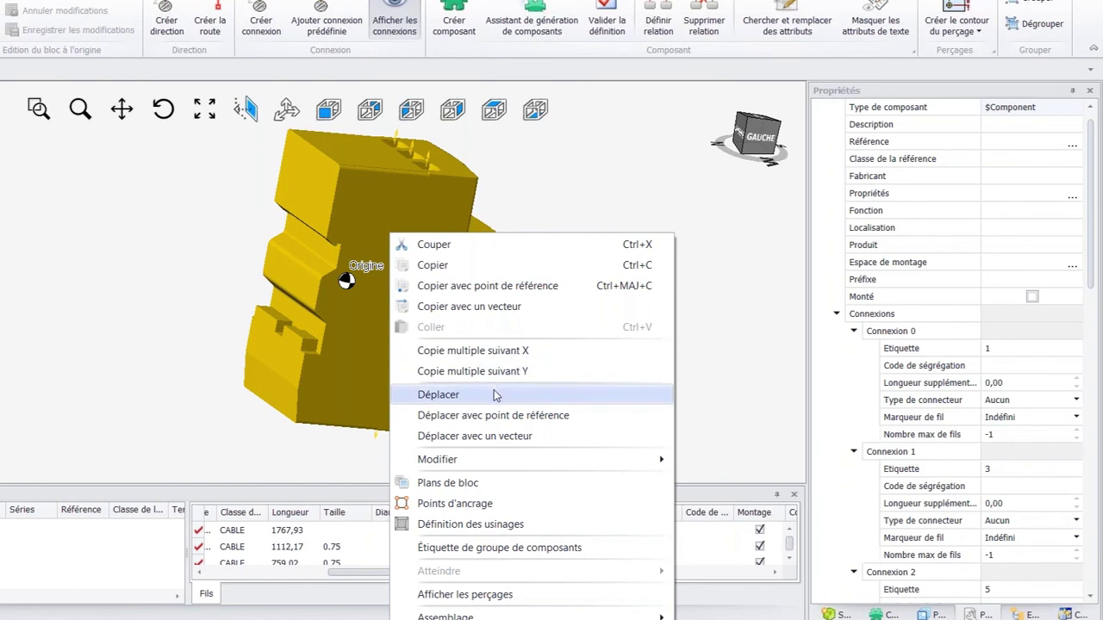
pyautogui.click(447, 483)
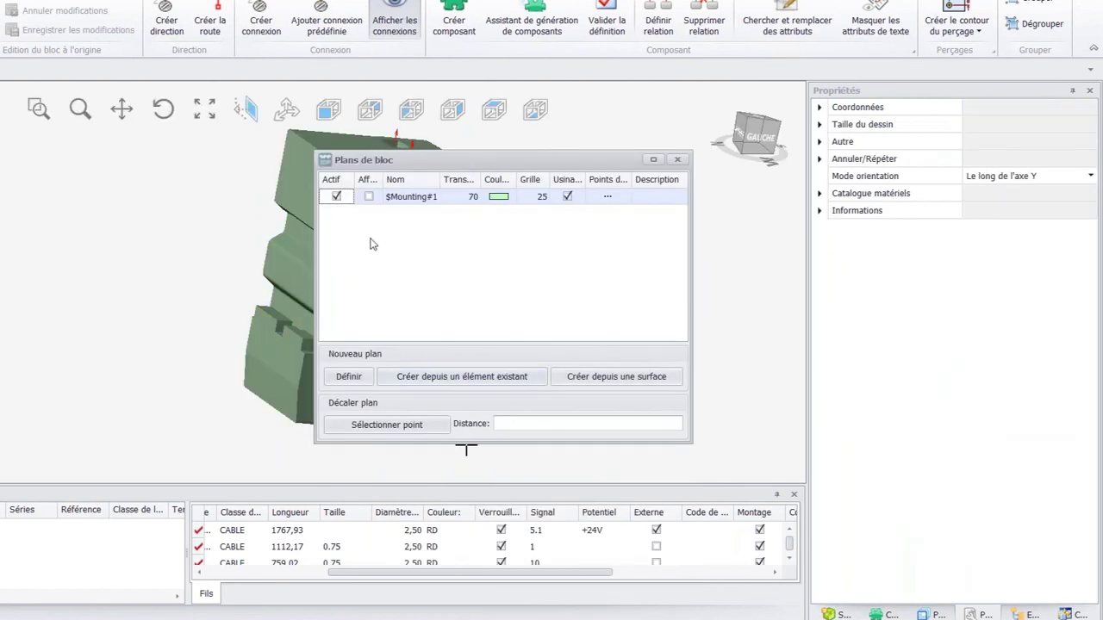
# Define a new block plane through three endpoints on the rail-mounting recess at the rear of the component.
pyautogui.click(350, 380)
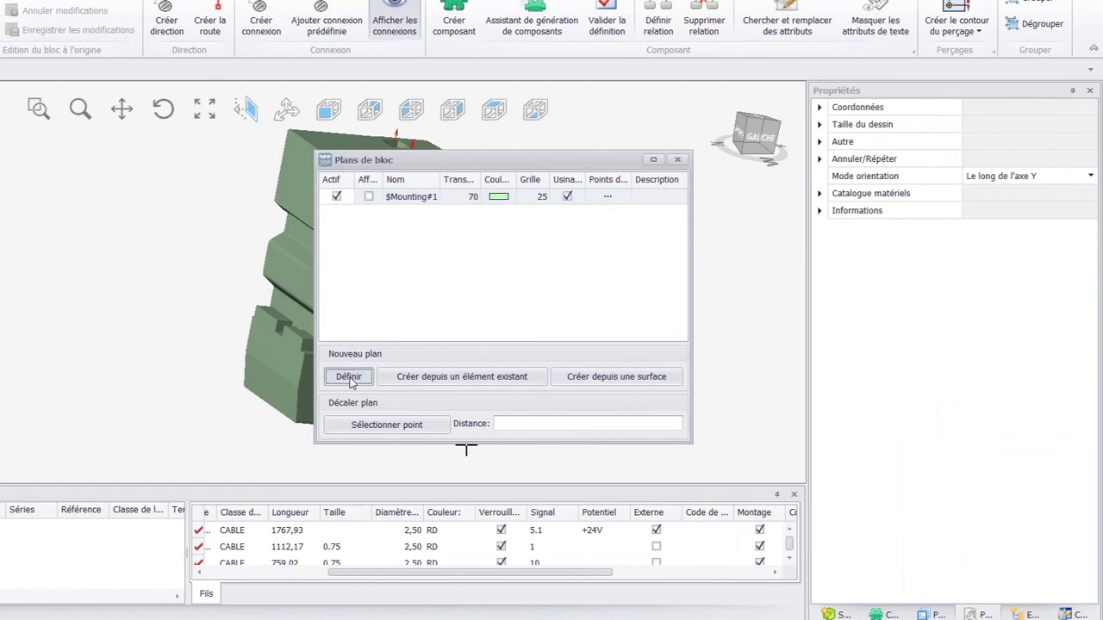
pyautogui.moveTo(270, 352); pyautogui.dragTo(298, 369, button='middle')
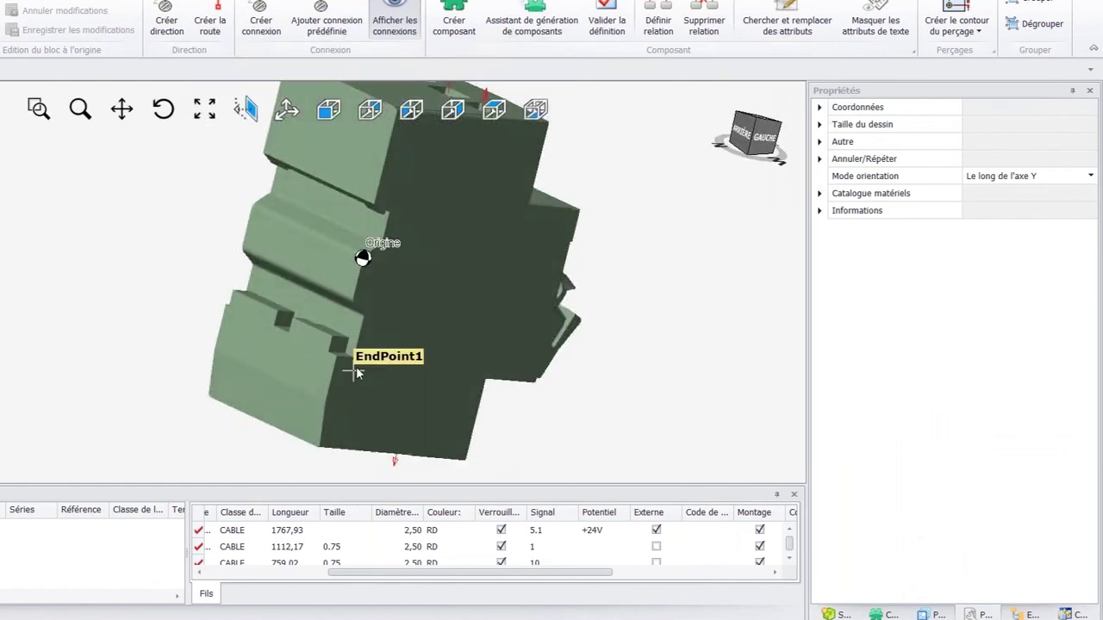
pyautogui.scroll(5, 356, 362)
pyautogui.scroll(-5, 197, 301)
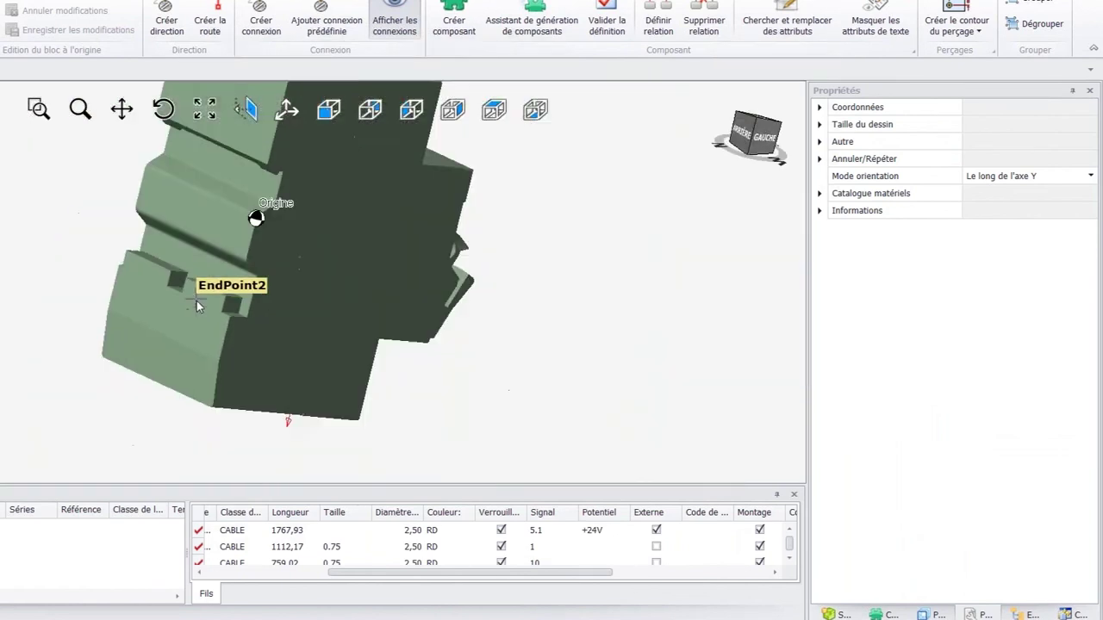
pyautogui.moveTo(151, 270); pyautogui.dragTo(289, 346, button='middle')
pyautogui.scroll(5, 236, 333)
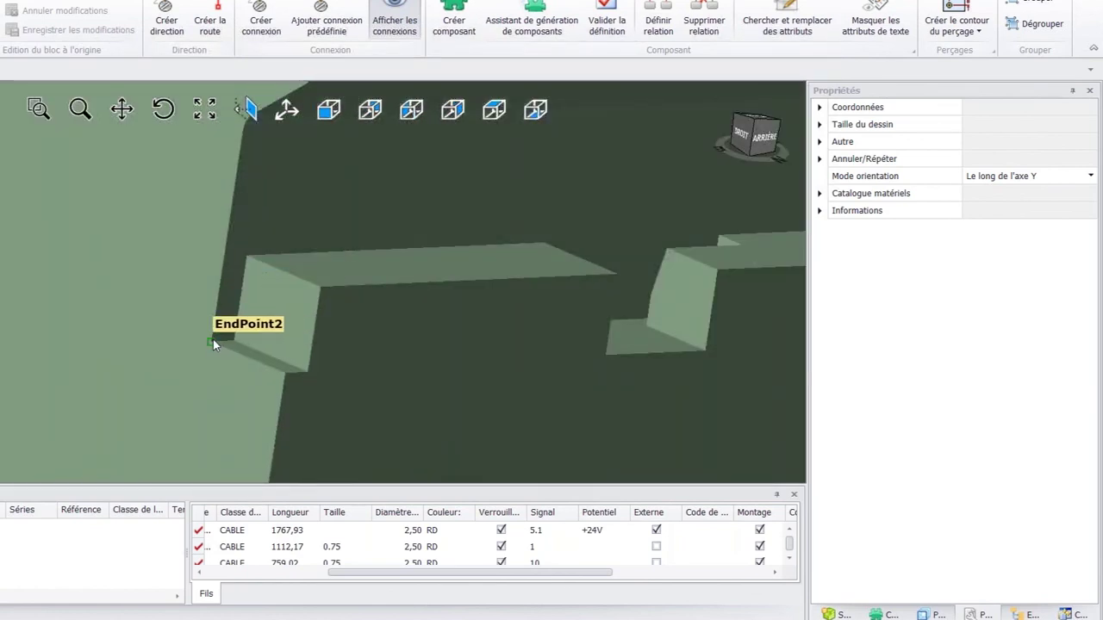
pyautogui.scroll(-5, 422, 317)
pyautogui.moveTo(422, 317); pyautogui.dragTo(404, 231, button='middle')
pyautogui.scroll(5, 411, 150)
pyautogui.scroll(2, 410, 150)
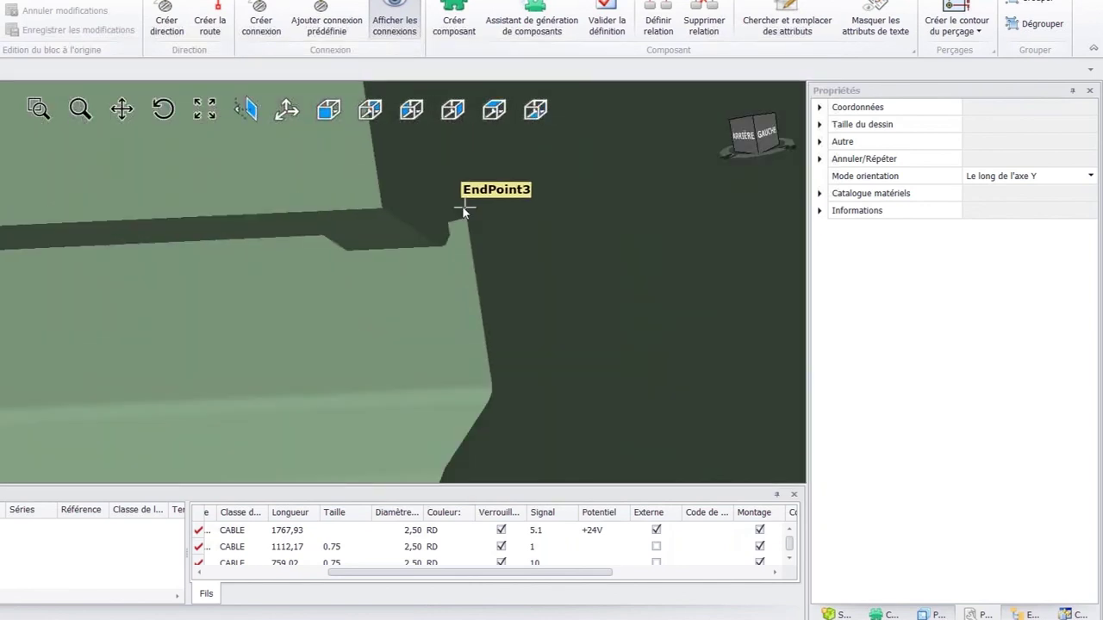
pyautogui.click(466, 220)
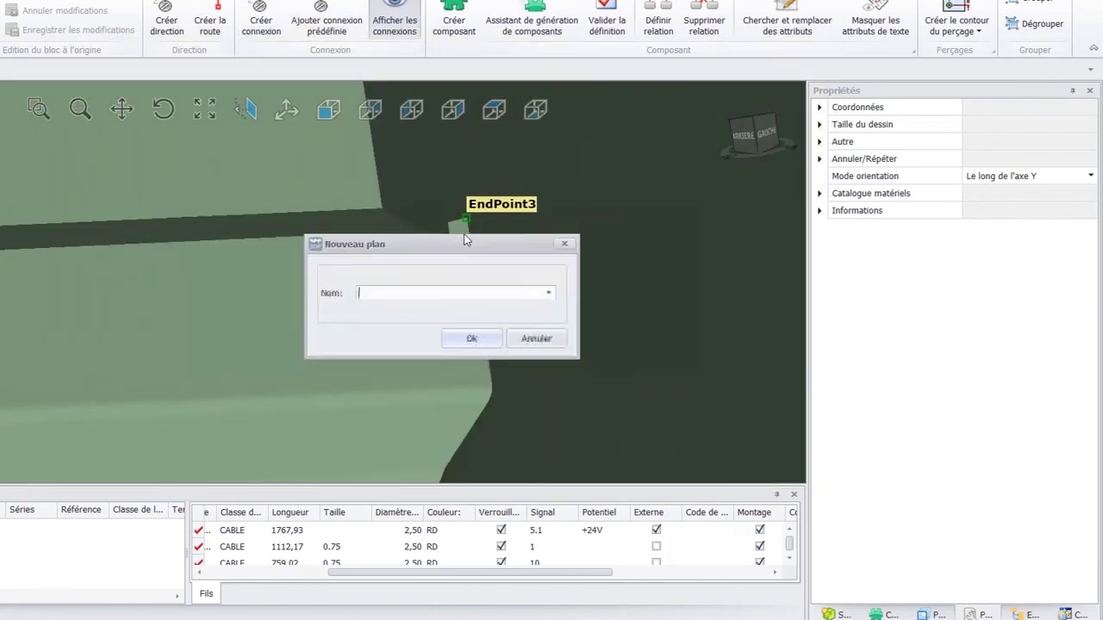
# Name the new block plane $Rail and finish defining the block planes.
pyautogui.click(548, 293)
pyautogui.click(434, 310)
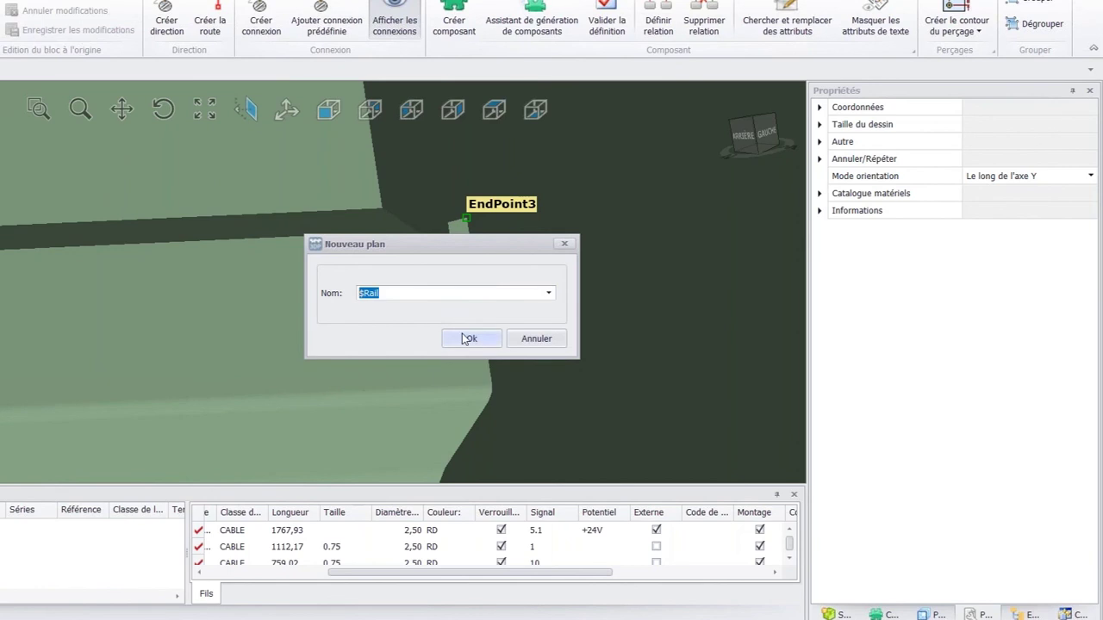
pyautogui.click(464, 338)
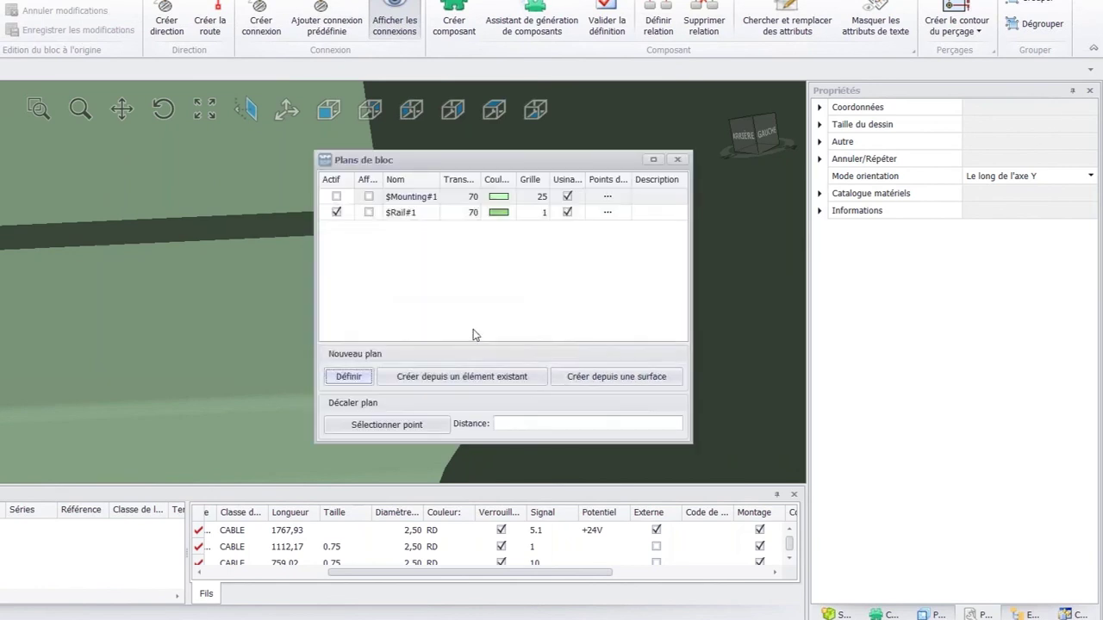
pyautogui.click(678, 162)
# Look through the Demo client symbol library and check the contents of the Poubelle folder.
pyautogui.scroll(-10, 589, 238)
pyautogui.moveTo(625, 289); pyautogui.dragTo(392, 268, button='middle')
pyautogui.moveTo(727, 261); pyautogui.dragTo(543, 276, button='middle')
pyautogui.moveTo(462, 224); pyautogui.dragTo(699, 301, button='middle')
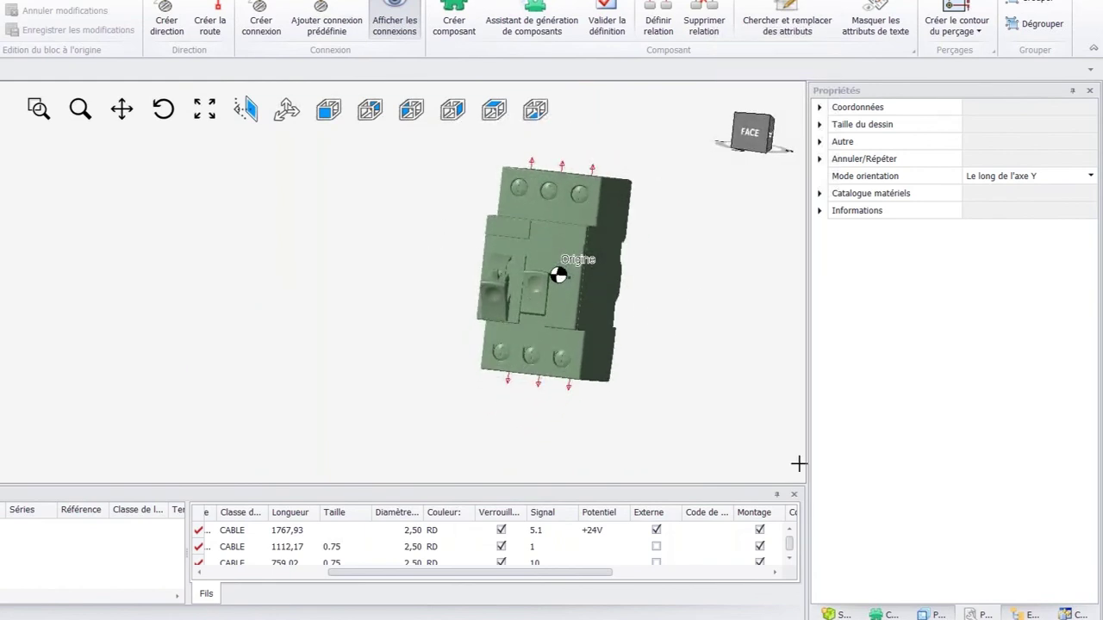
pyautogui.click(885, 615)
pyautogui.click(839, 614)
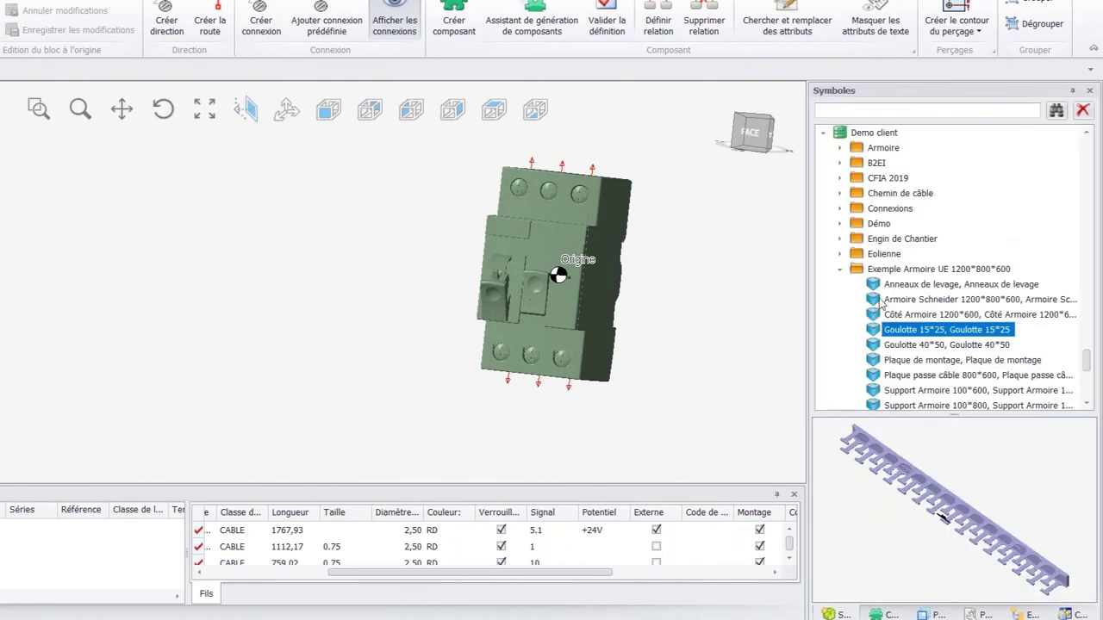
pyautogui.scroll(-4, 879, 299)
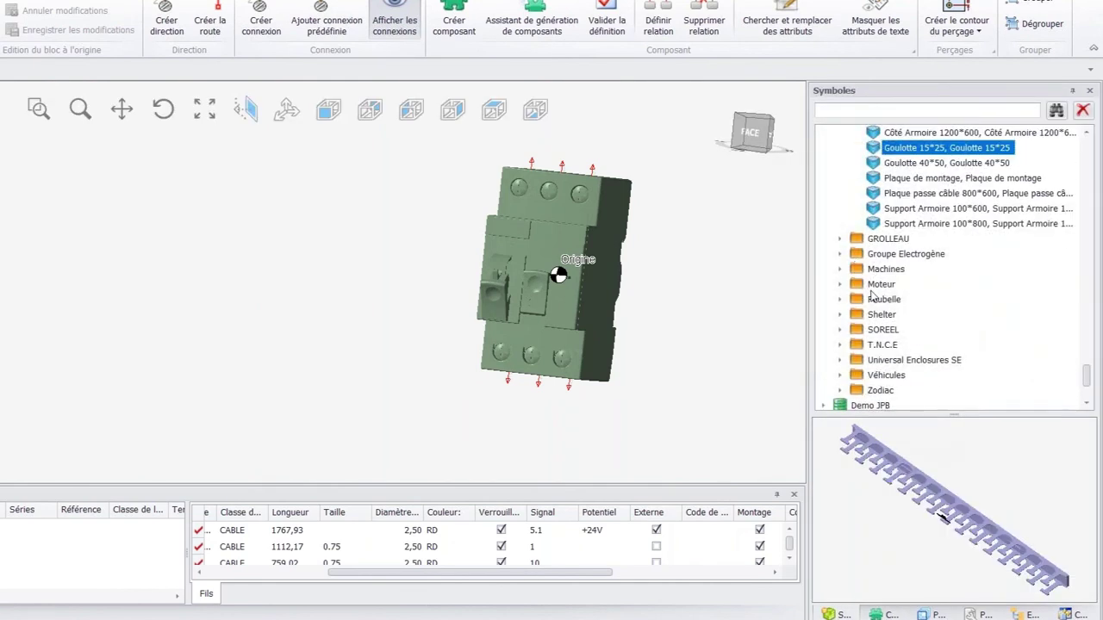
pyautogui.scroll(-1, 872, 296)
pyautogui.click(841, 255)
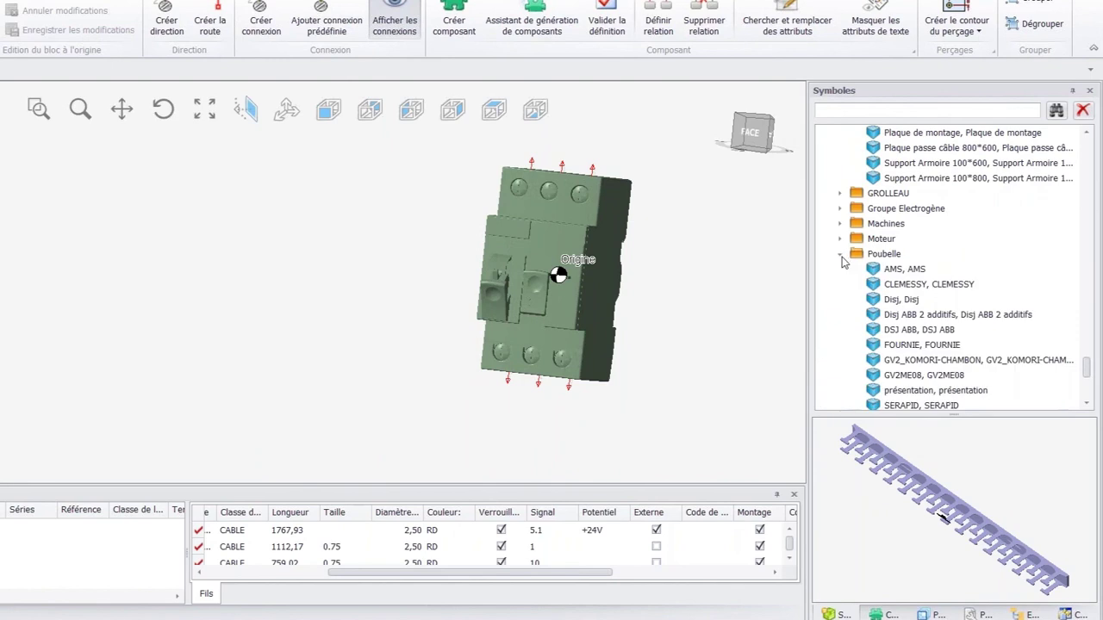
pyautogui.click(840, 254)
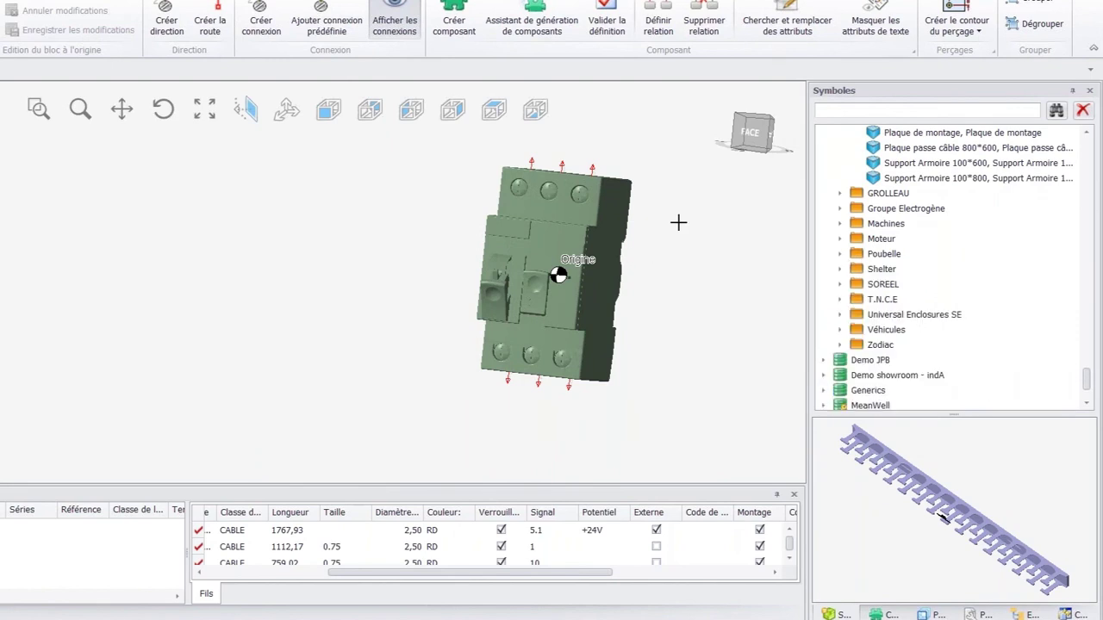
# Save the circuit-breaker component as a new symbol named WEBINAR in the Poubelle folder.
pyautogui.click(613, 220)
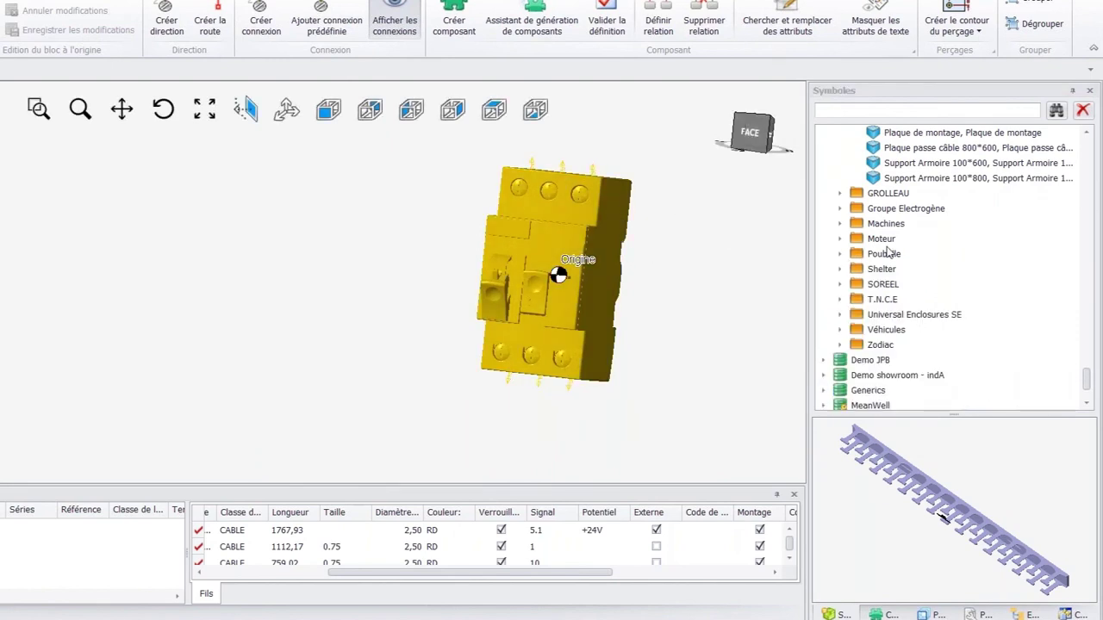
pyautogui.rightClick(883, 254)
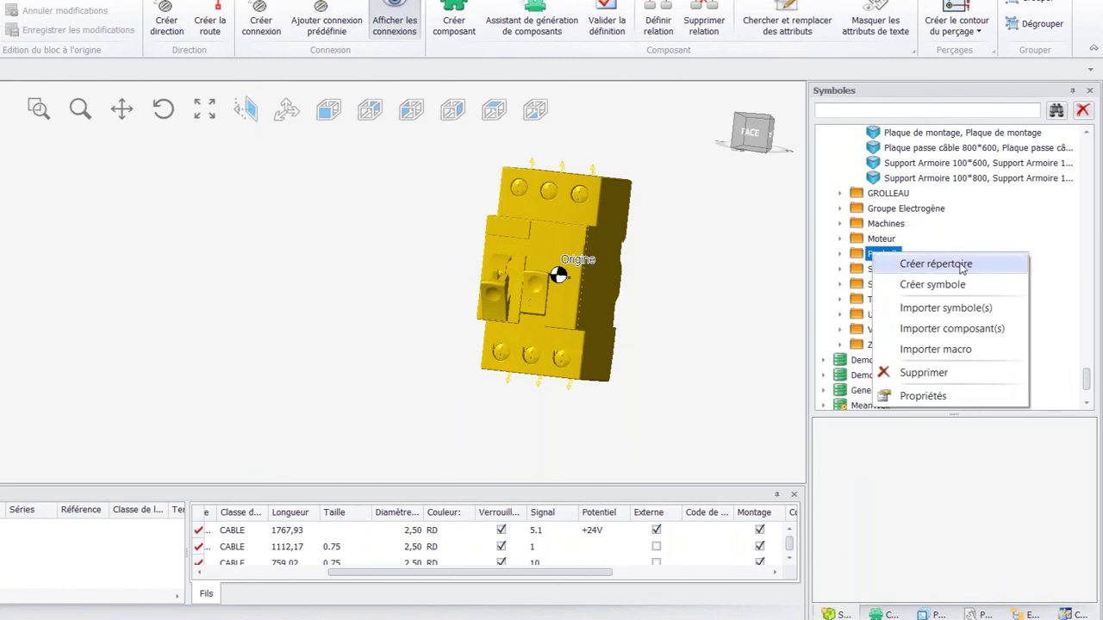
pyautogui.click(931, 285)
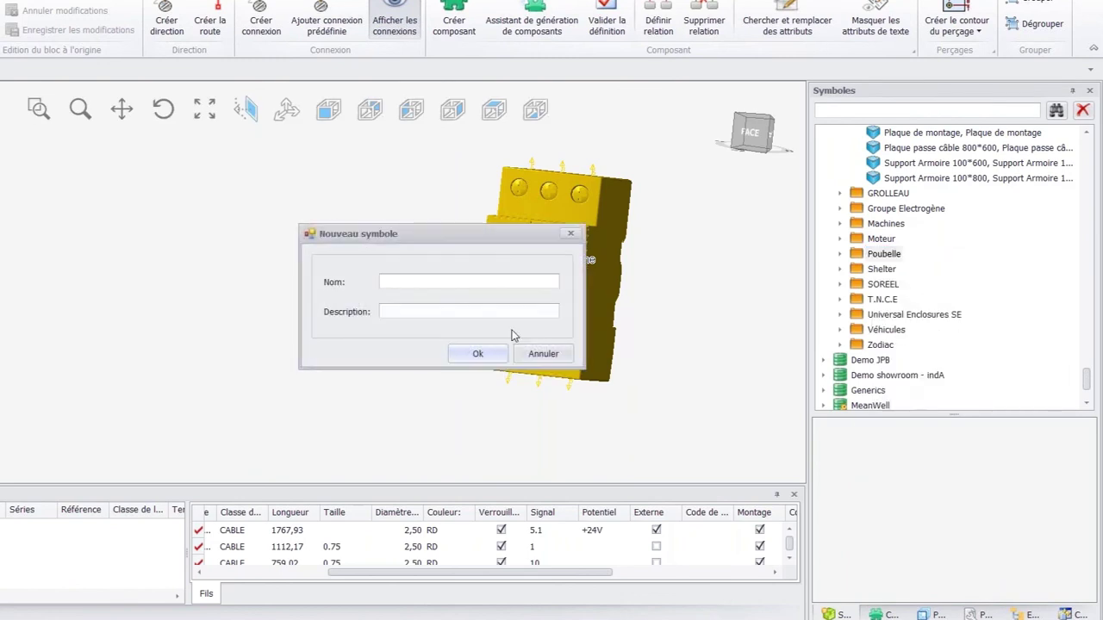
pyautogui.write('WEBINAR')
pyautogui.press('Return')
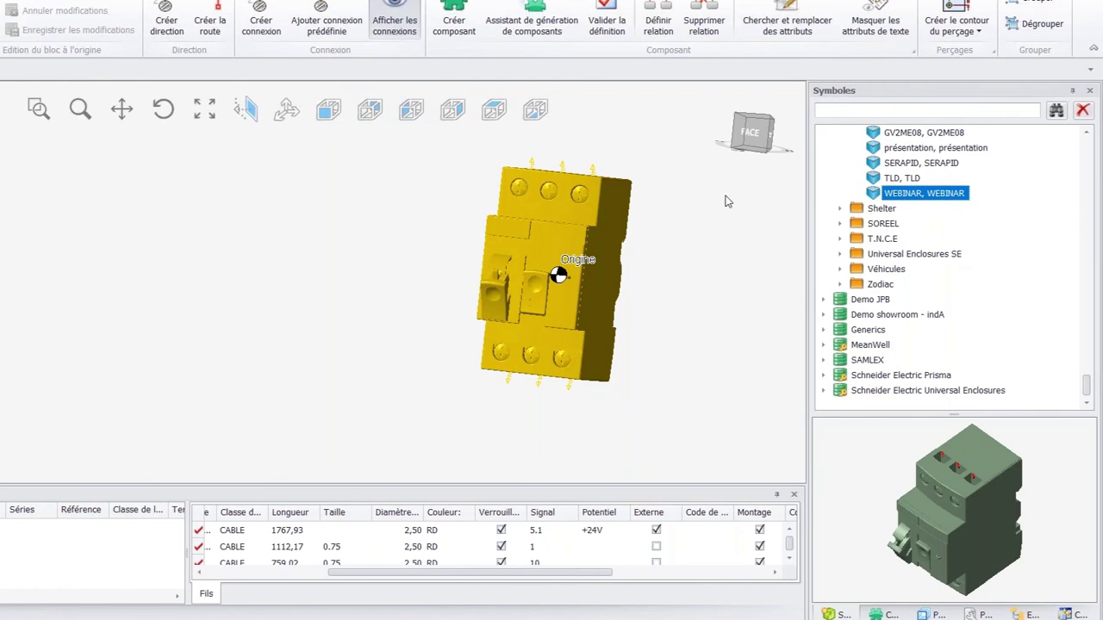
# Place the WEBINAR symbol on the cabinet's DIN rail beside the contactors and inspect how it sits on the rail.
pyautogui.scroll(-10, 541, 250)
pyautogui.scroll(10, 619, 218)
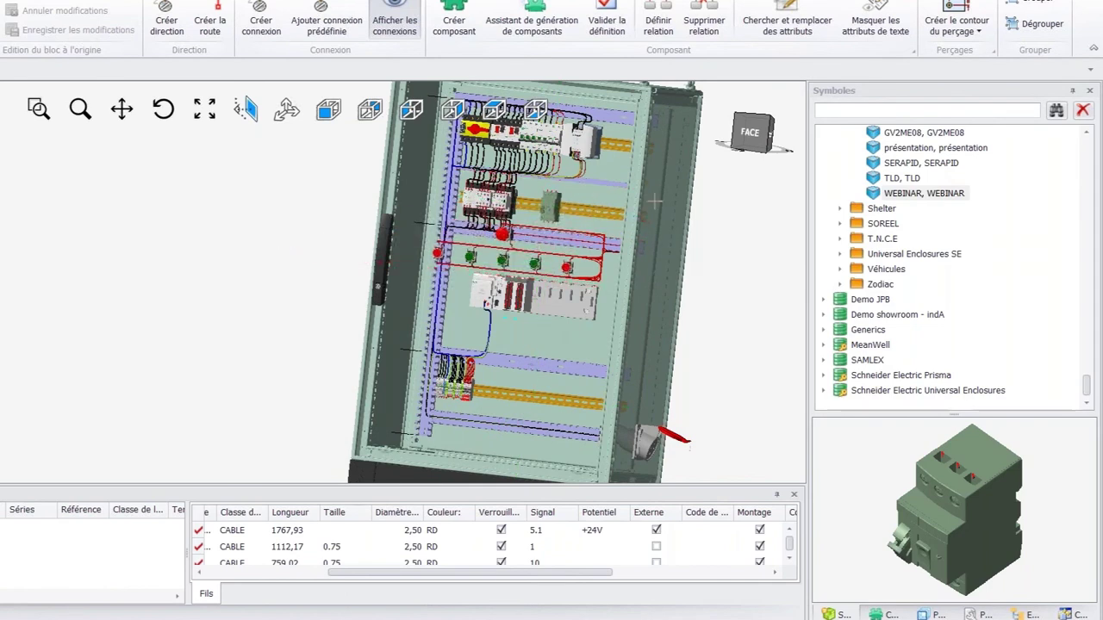
pyautogui.scroll(3, 527, 203)
pyautogui.scroll(6, 528, 204)
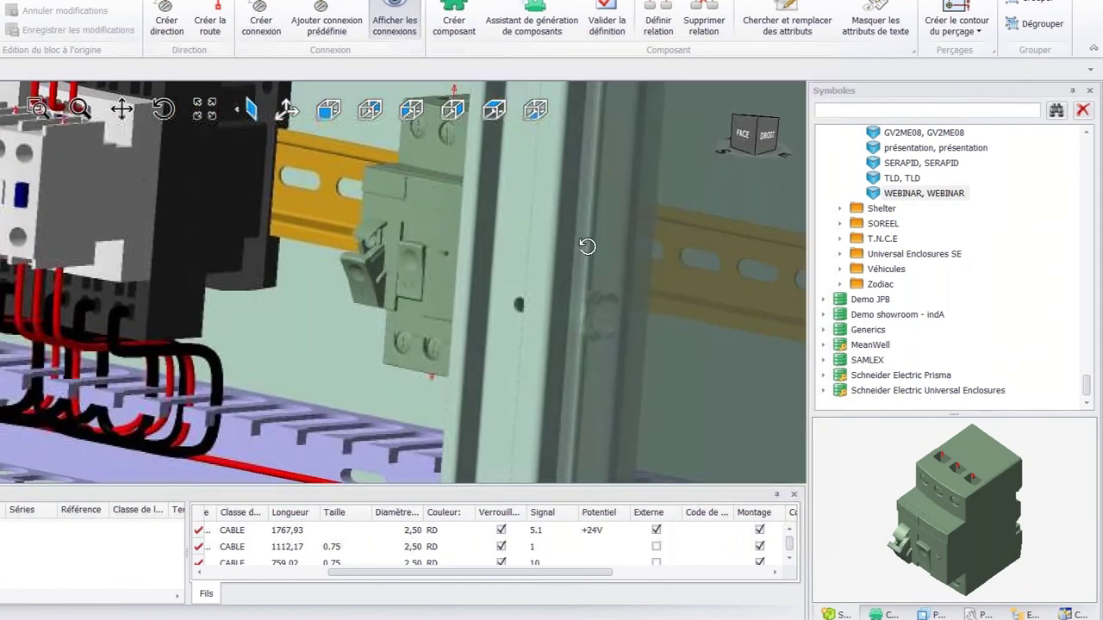
pyautogui.scroll(-8, 587, 245)
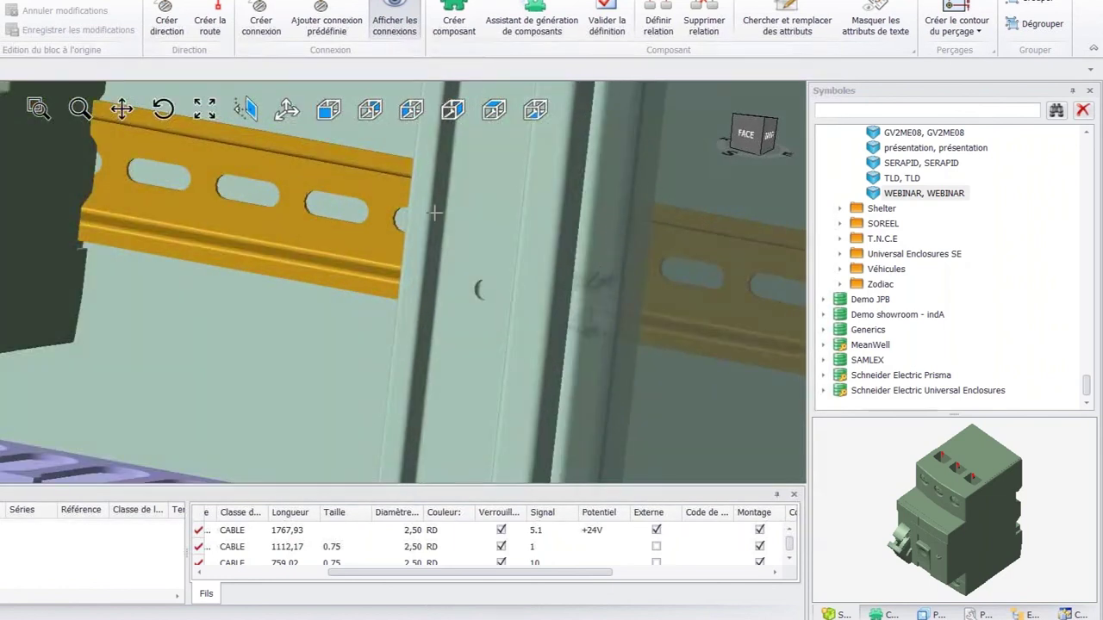
pyautogui.scroll(5, 298, 231)
pyautogui.moveTo(305, 236)
pyautogui.mouseDown(button='middle')
pyautogui.moveTo(297, 217)
pyautogui.moveTo(303, 230)
pyautogui.mouseUp(button='middle')
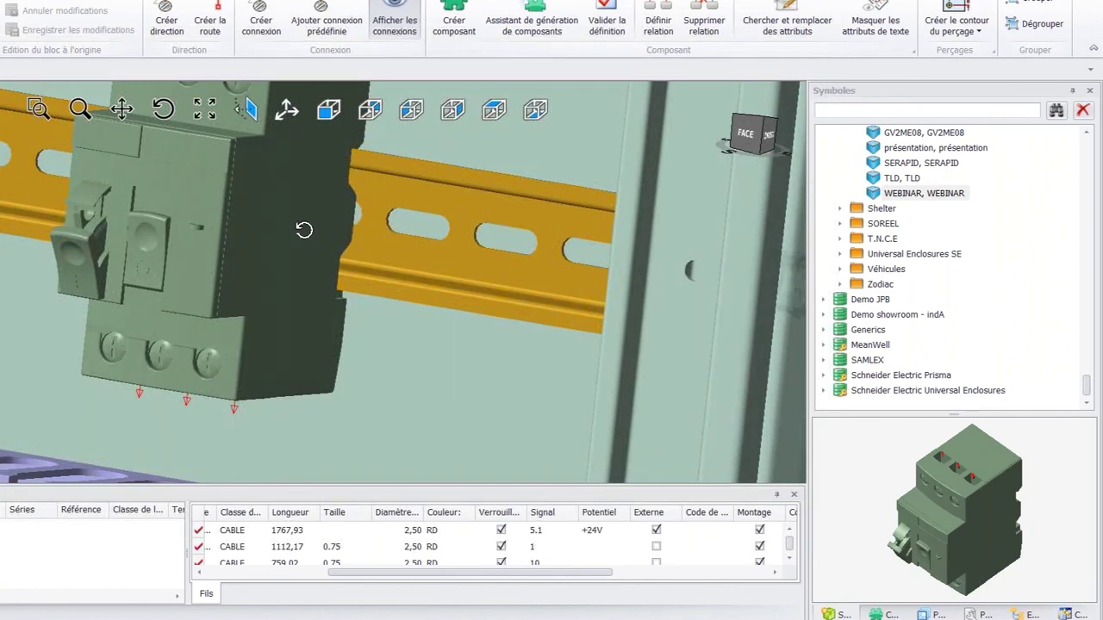
pyautogui.scroll(-6, 301, 229)
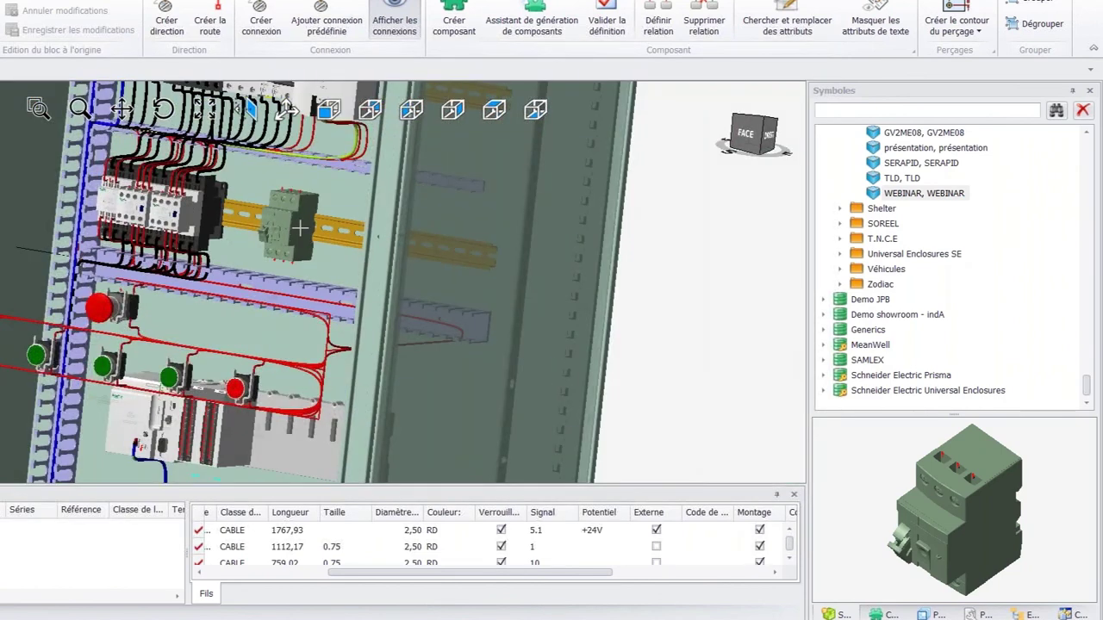
# Delete the WEBINAR component from the DIN rail.
pyautogui.click(301, 227)
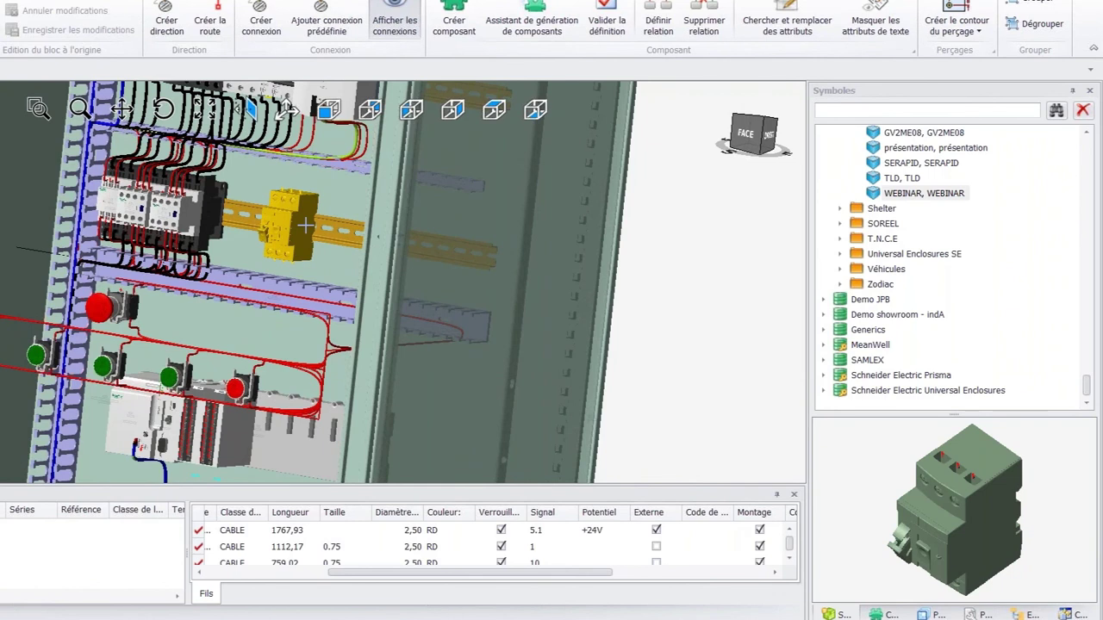
pyautogui.press('Delete')
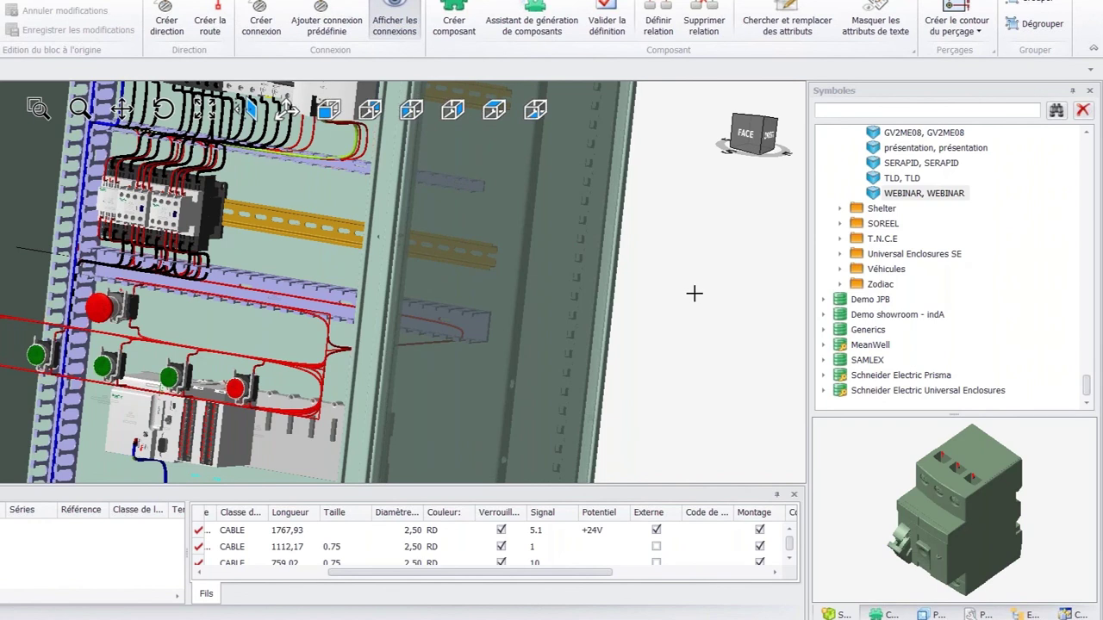
# Review the attributes, connections and dimensions of the Legrand power supply on the upper rail, and deselect it.
pyautogui.scroll(-2, 695, 294)
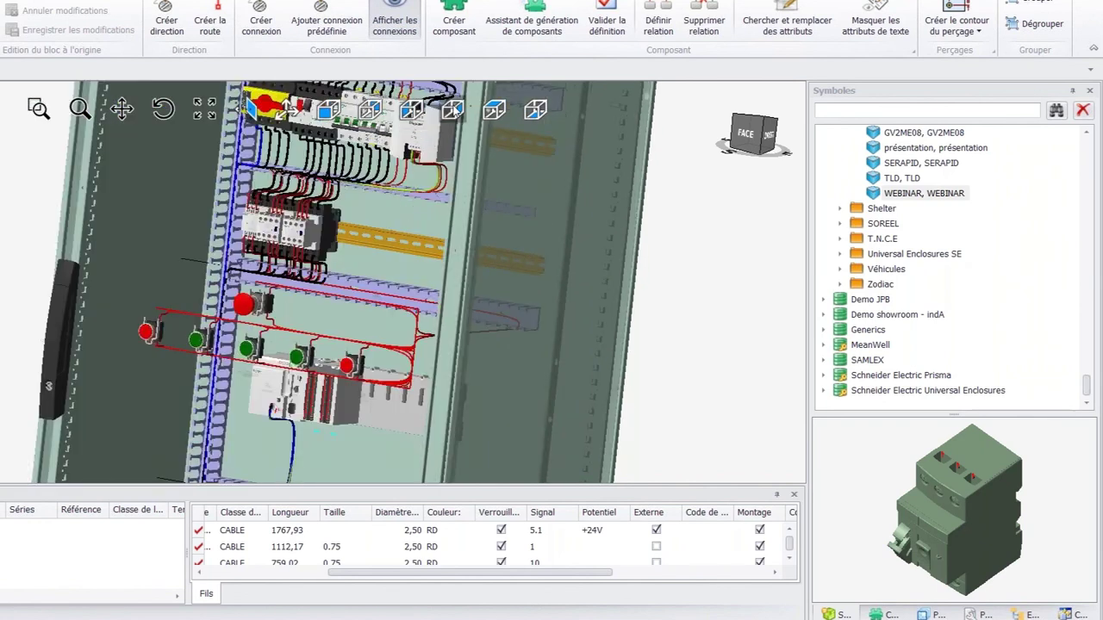
pyautogui.scroll(1, 435, 148)
pyautogui.click(438, 152)
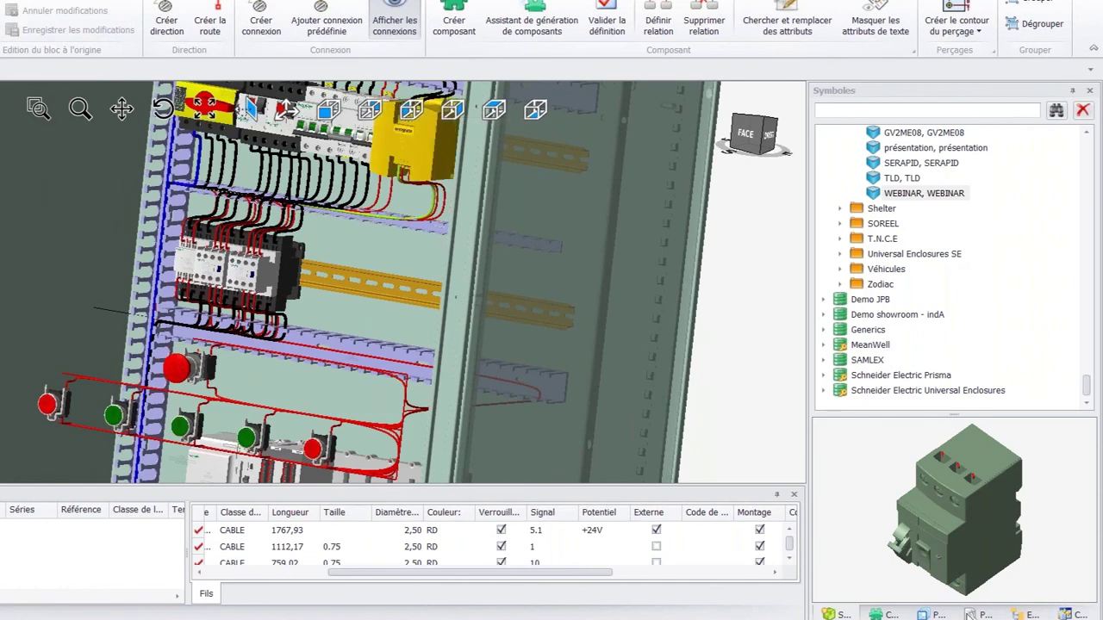
pyautogui.click(979, 614)
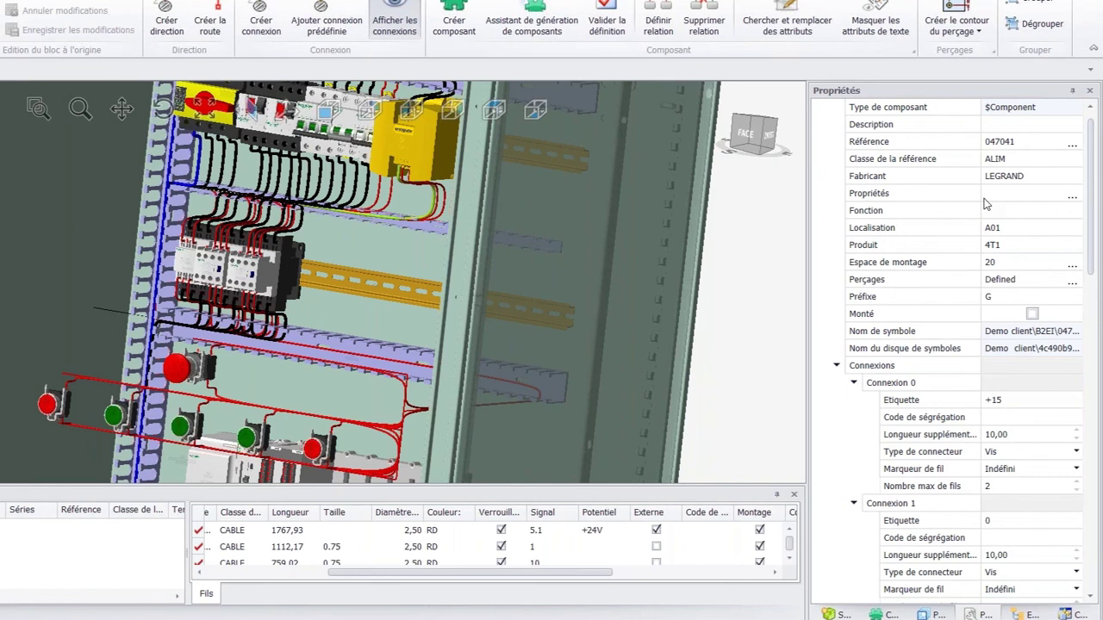
pyautogui.scroll(-13, 987, 204)
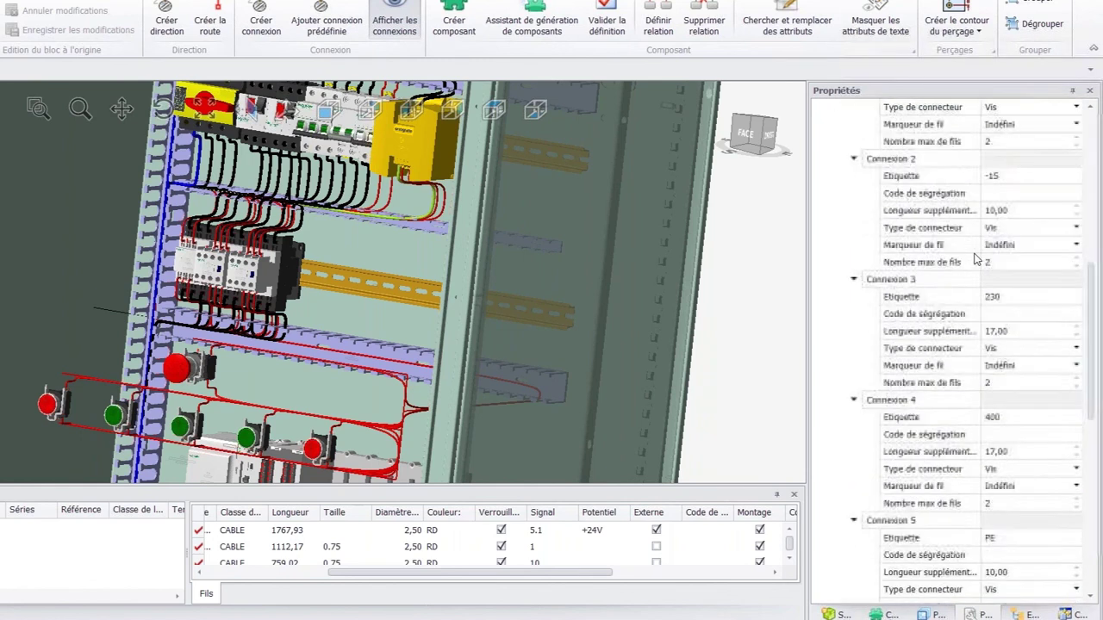
pyautogui.scroll(-6, 964, 279)
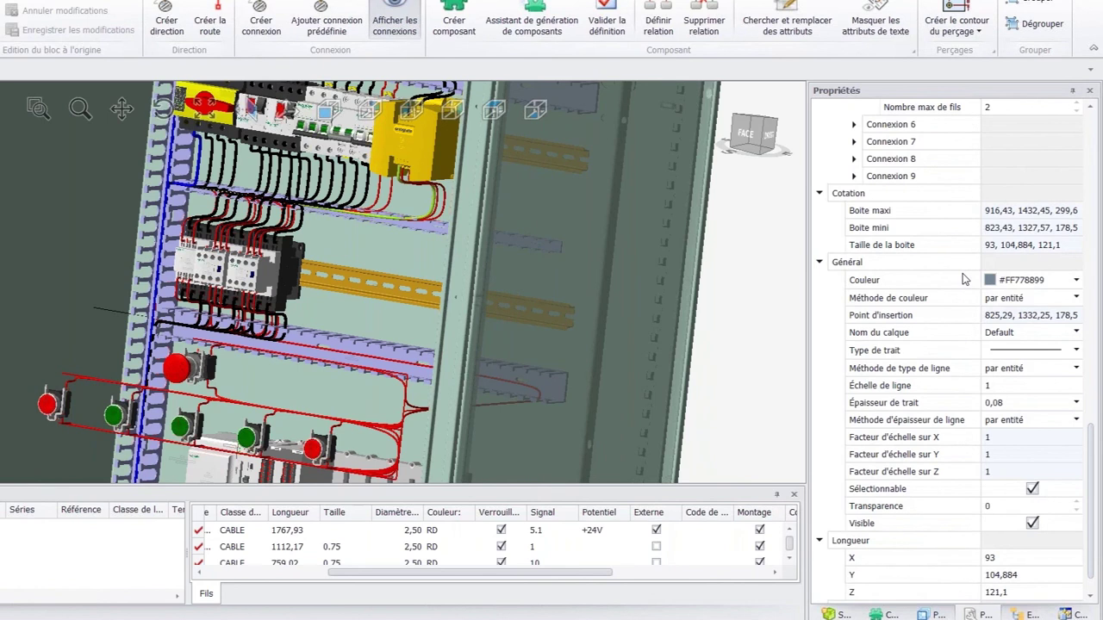
pyautogui.scroll(-1, 964, 278)
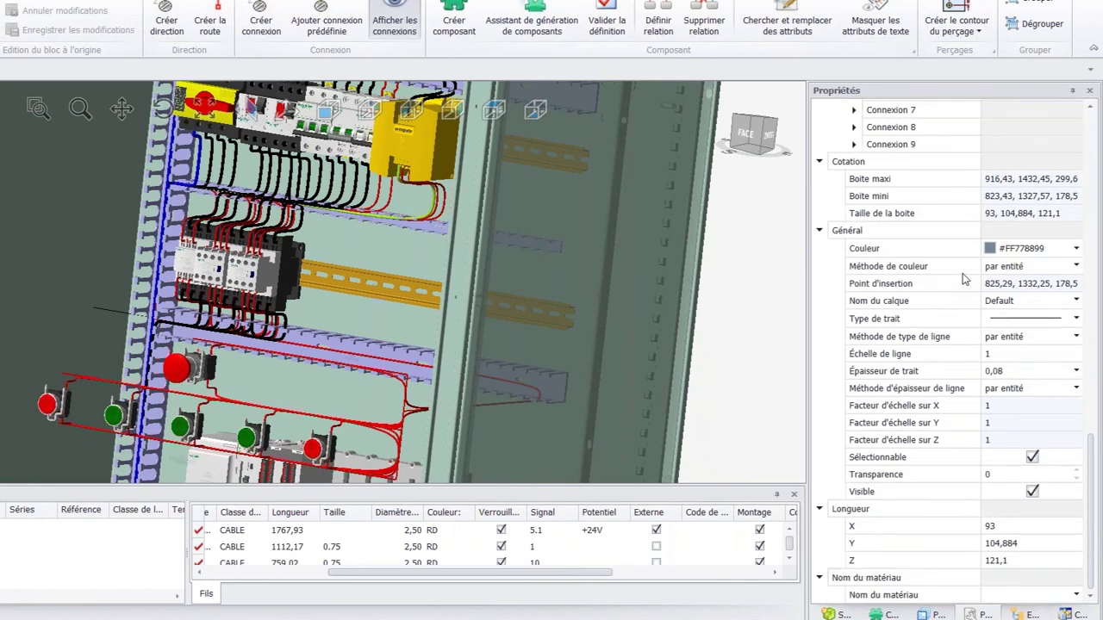
pyautogui.scroll(14, 964, 279)
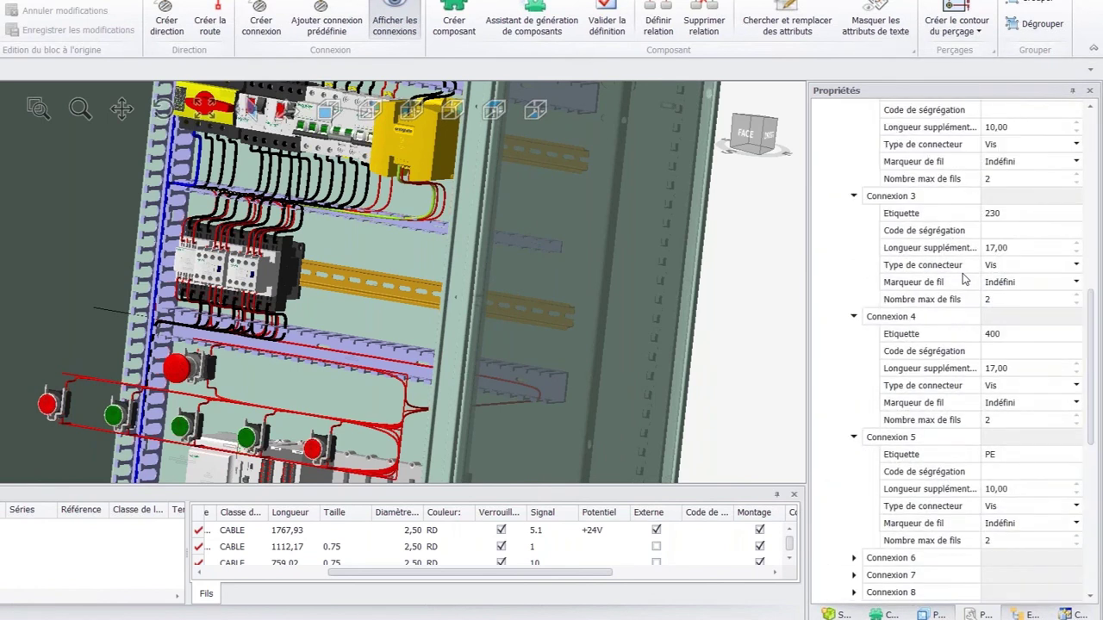
pyautogui.scroll(10, 964, 278)
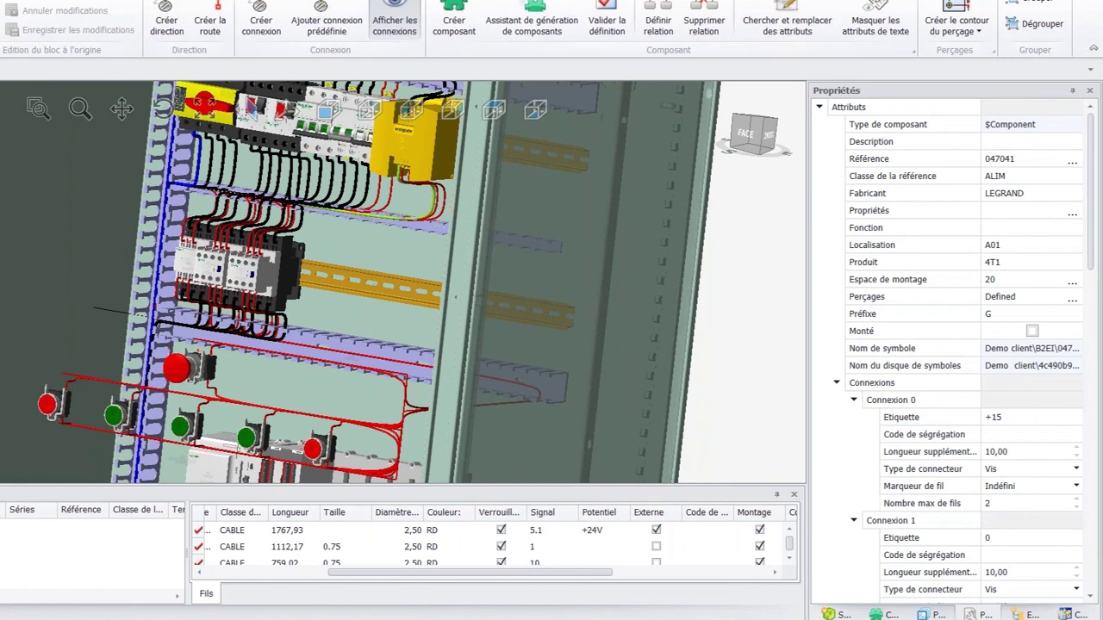
pyautogui.click(753, 375)
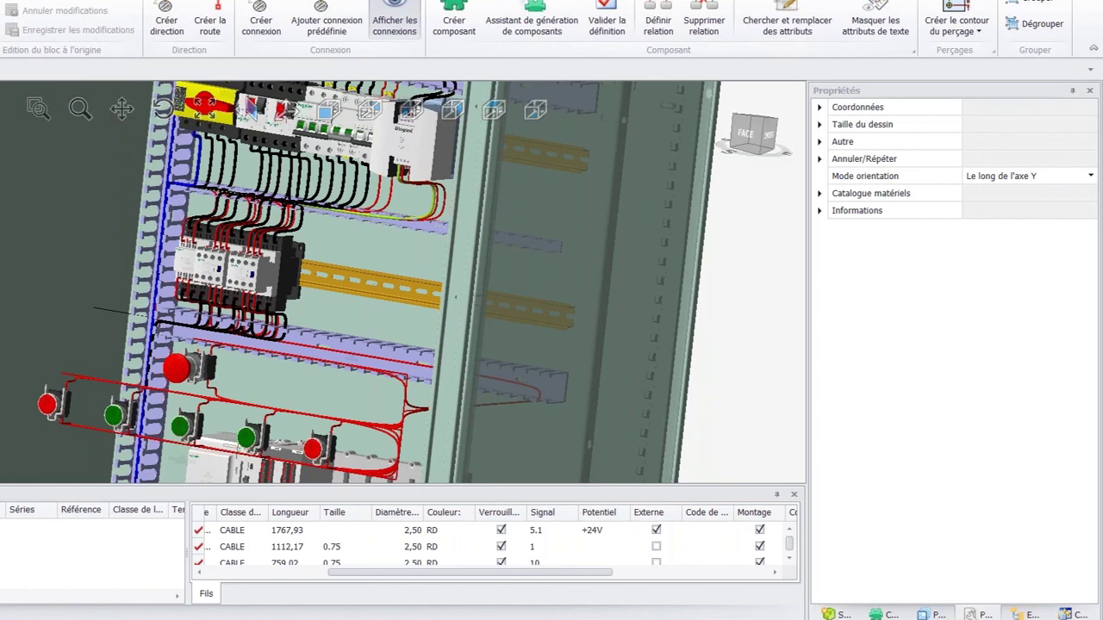
pyautogui.press('super')
pyautogui.press('super')
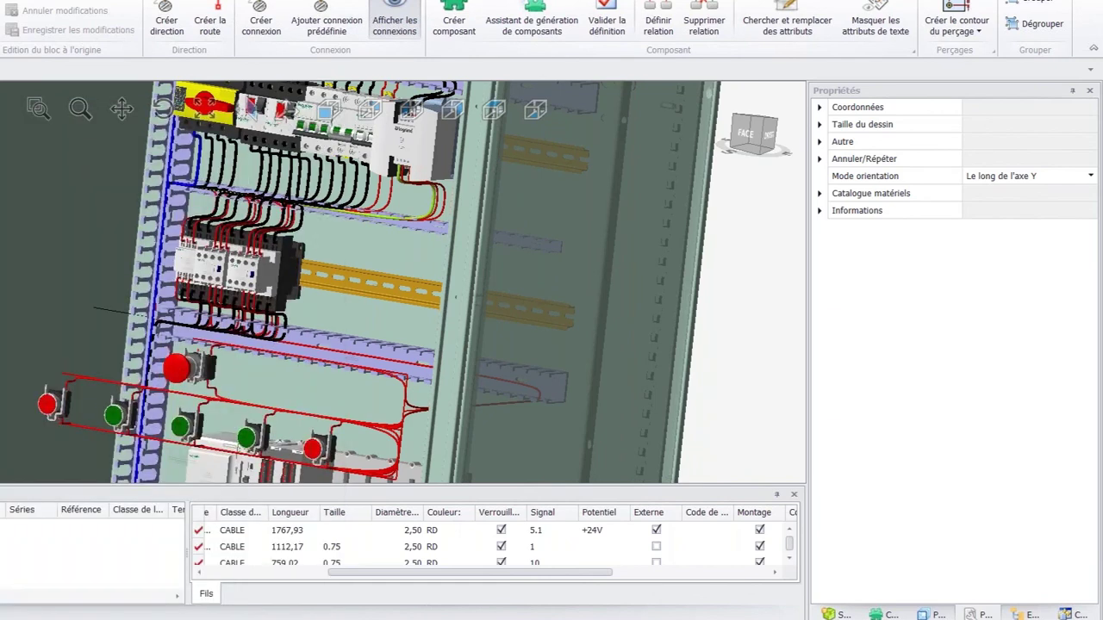